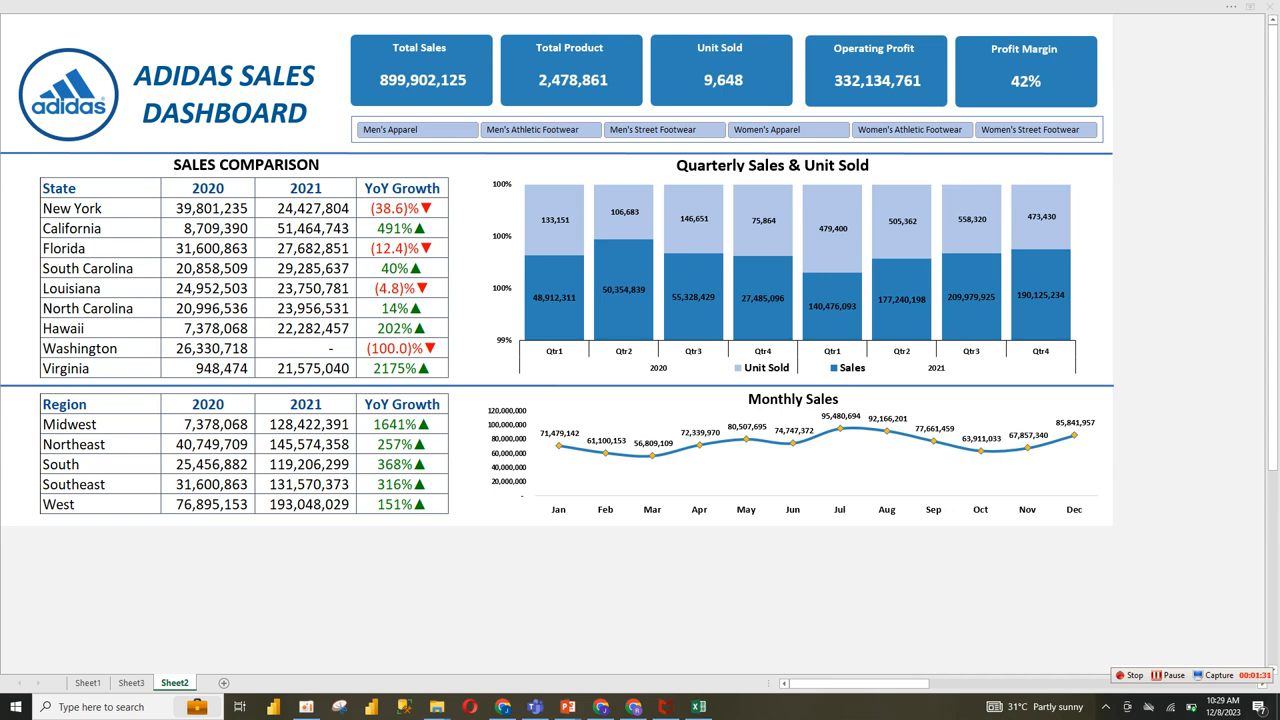
# Step: Filter the dashboard by each product category in turn, from Women's Street Footwear through Men's Apparel, and clear the Product filter
pyautogui.click(1036, 130)
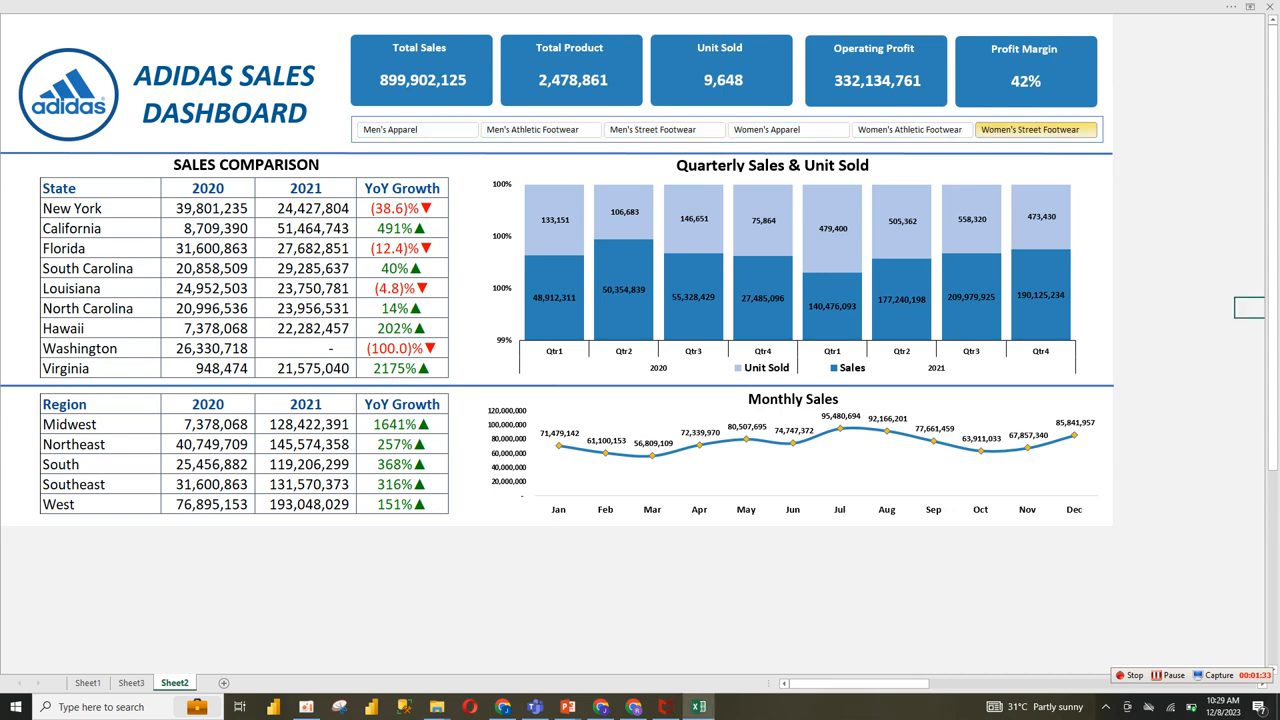
pyautogui.click(911, 130)
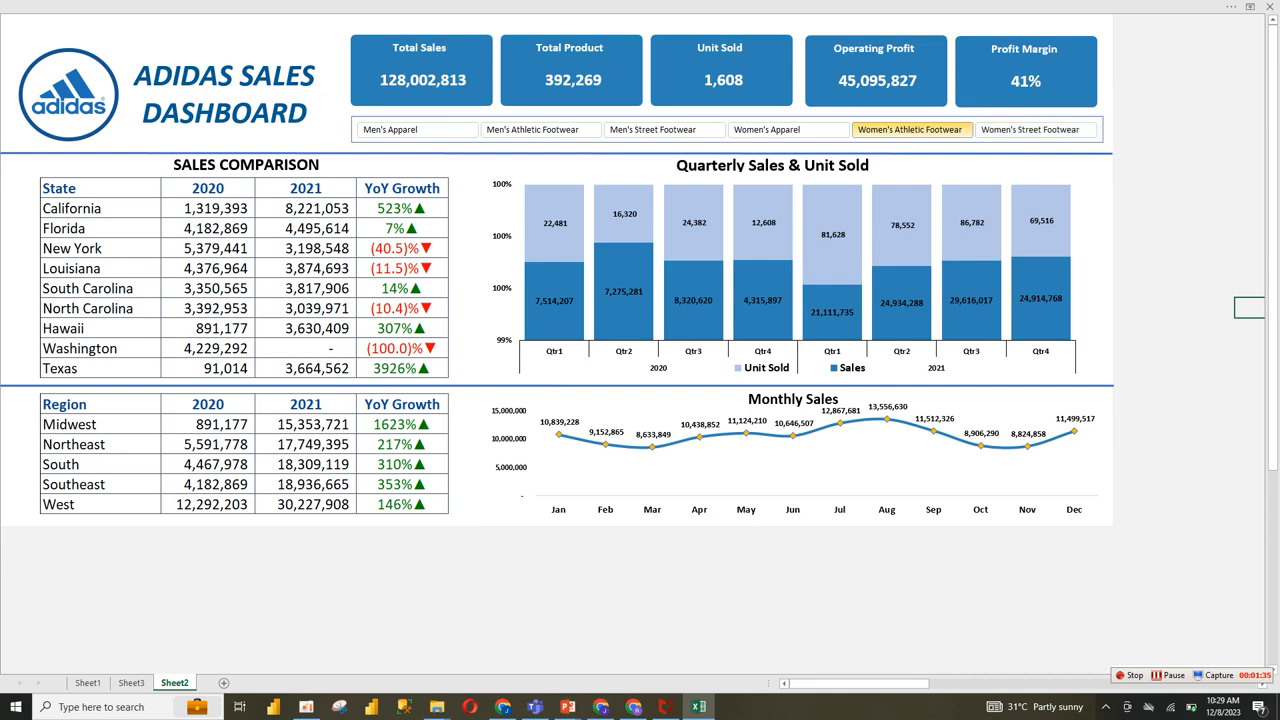
pyautogui.click(767, 130)
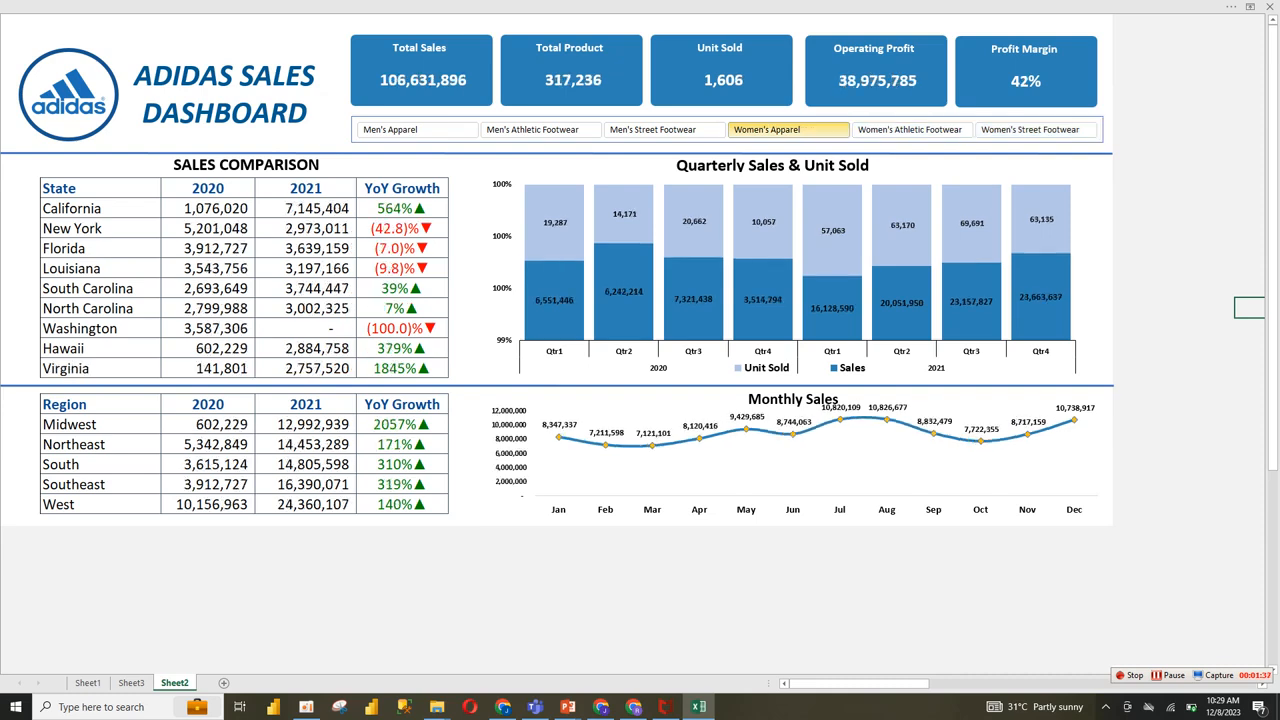
pyautogui.click(664, 130)
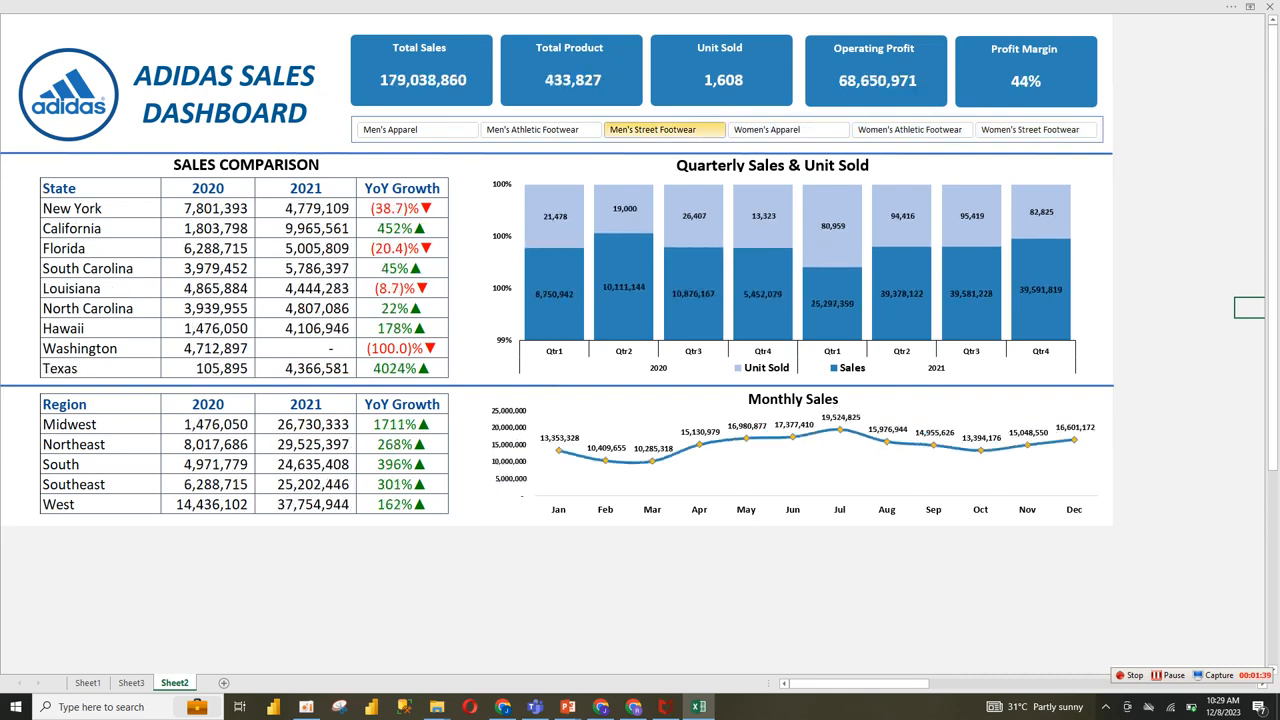
pyautogui.click(532, 130)
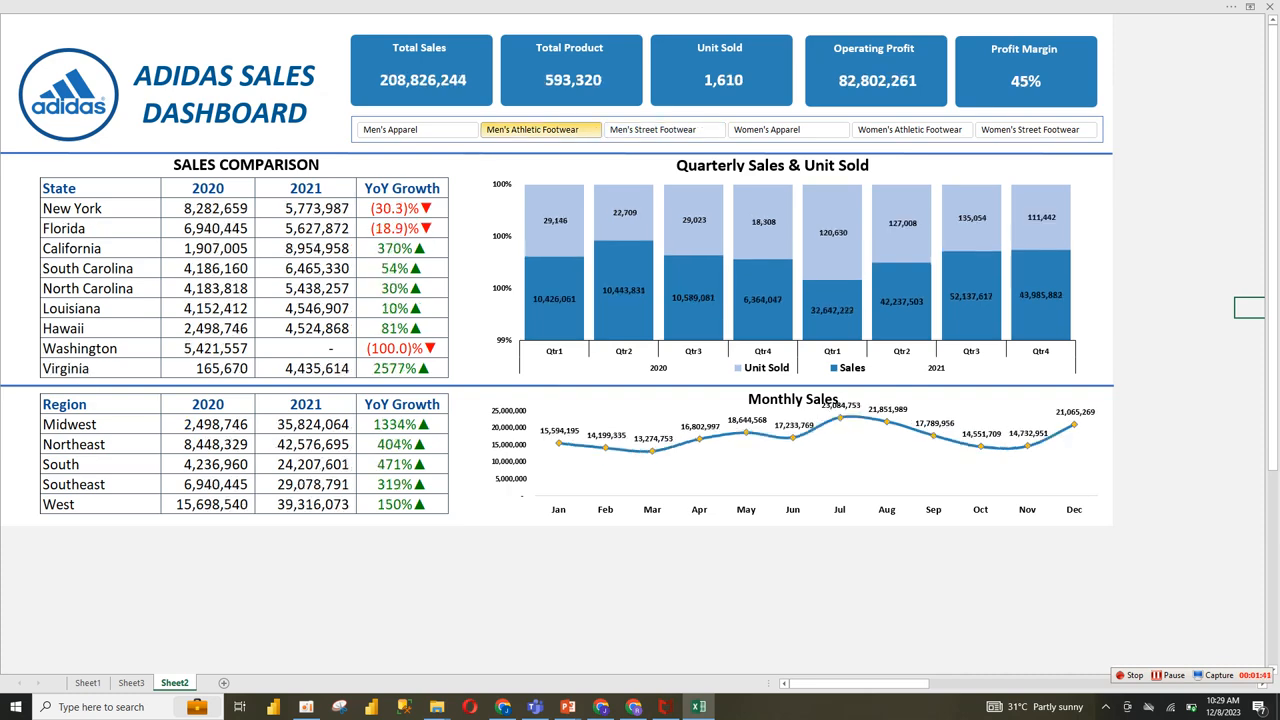
pyautogui.click(417, 130)
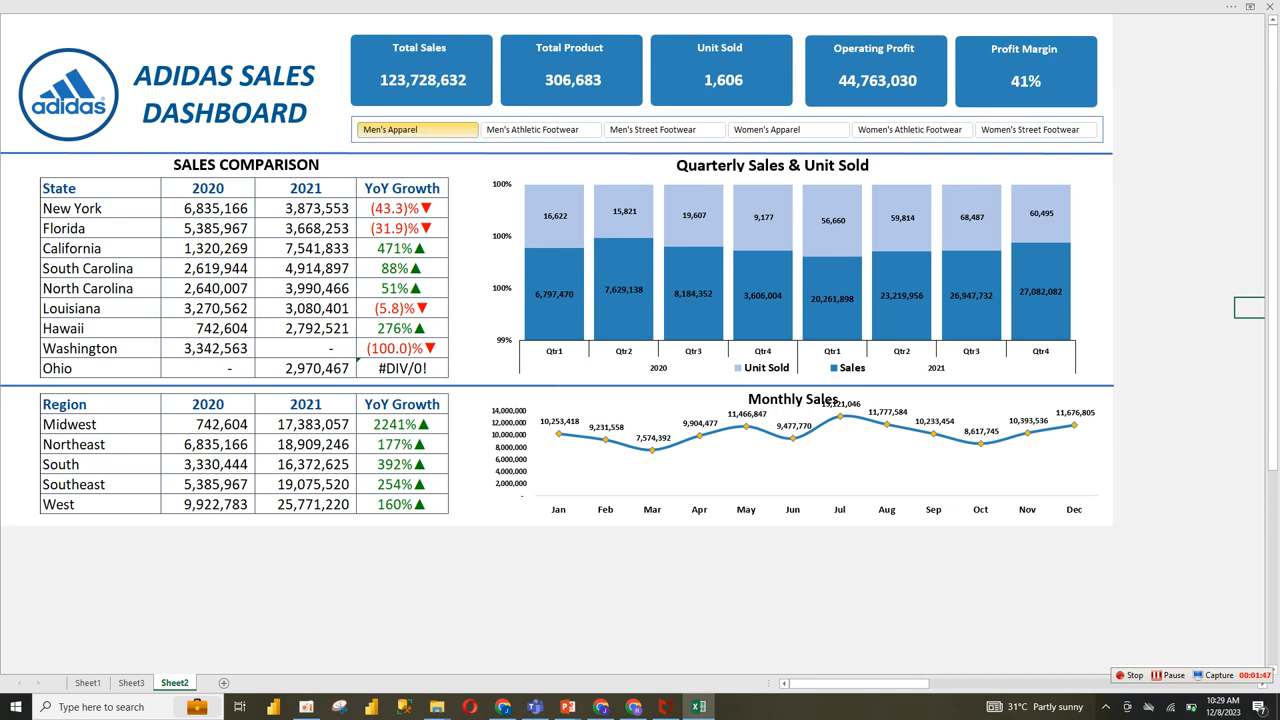
pyautogui.rightClick(456, 128)
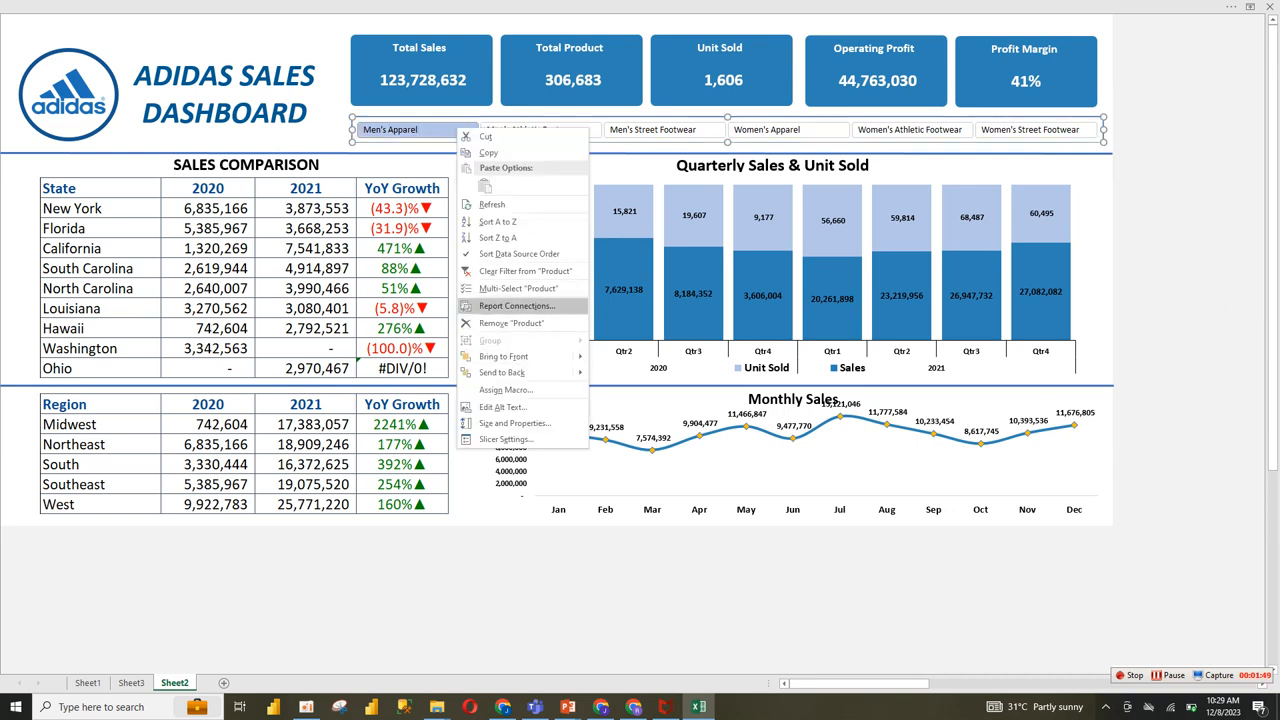
pyautogui.click(520, 271)
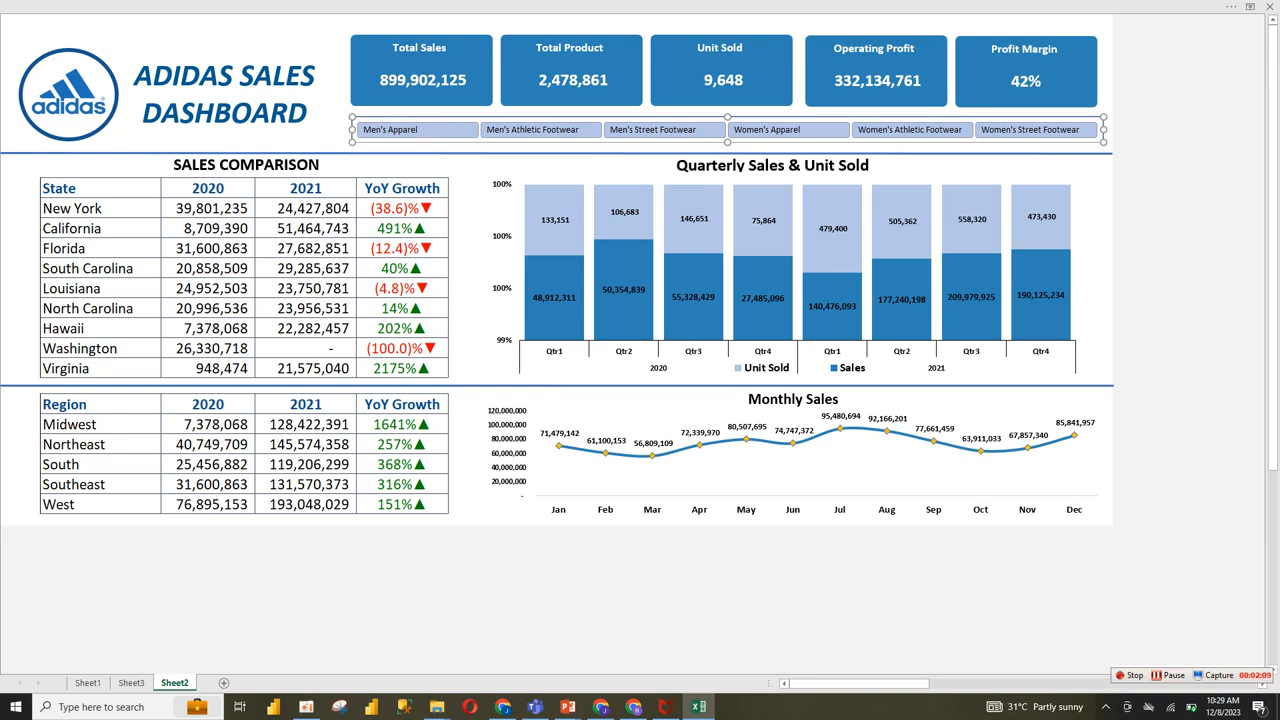
# Step: Review the pivot tables on Sheet3 and the source sales data on Sheet1
pyautogui.click(131, 683)
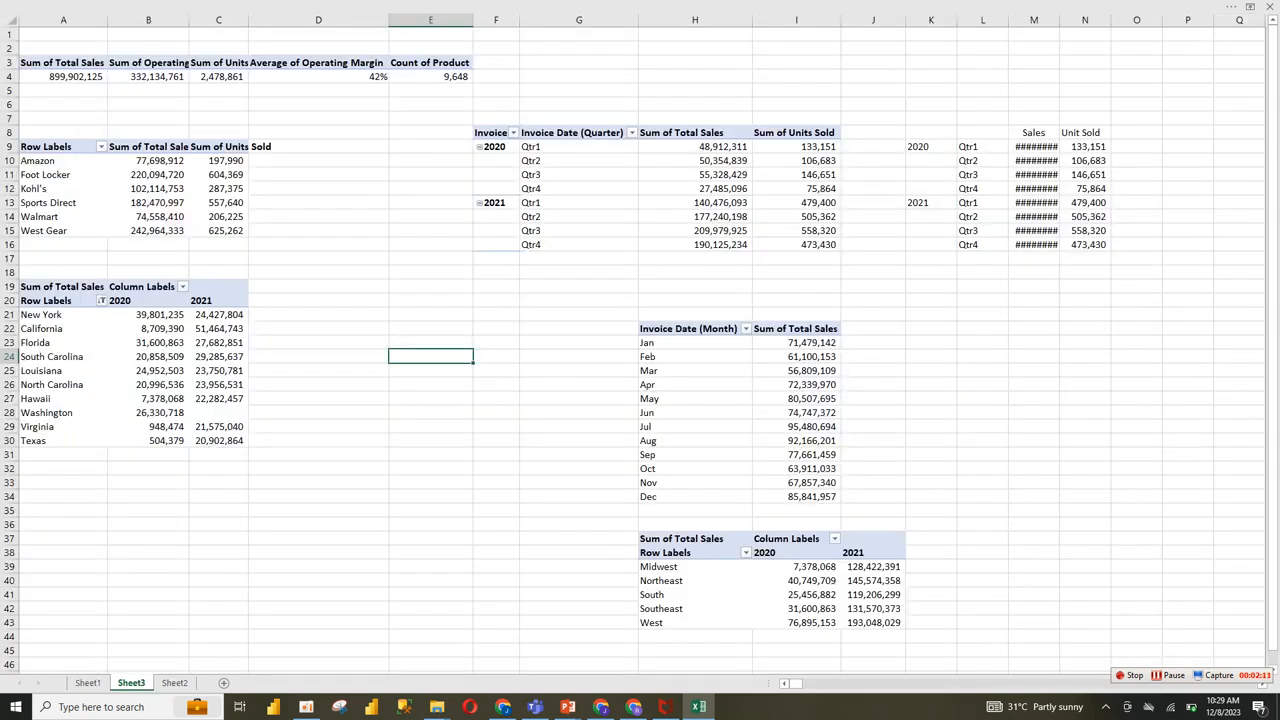
pyautogui.click(87, 683)
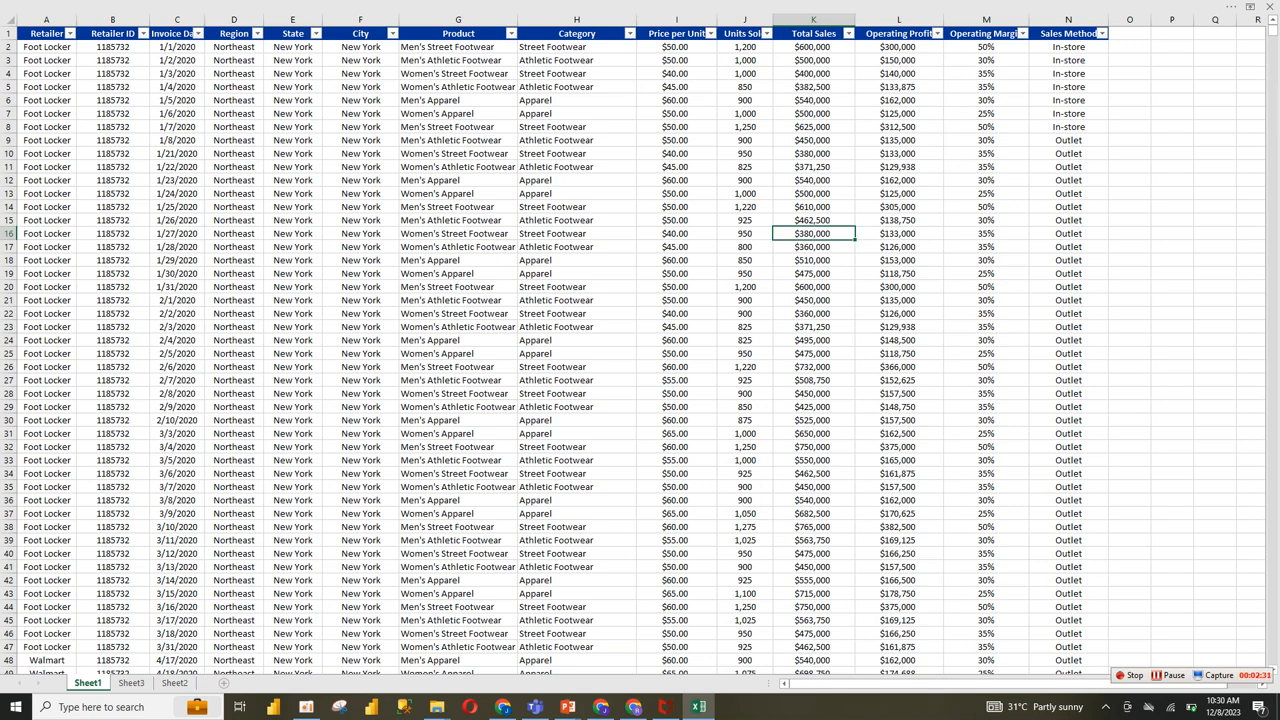
# Step: Insert a new worksheet after Sheet1 and set the ribbon to show both tabs and commands
pyautogui.click(222, 683)
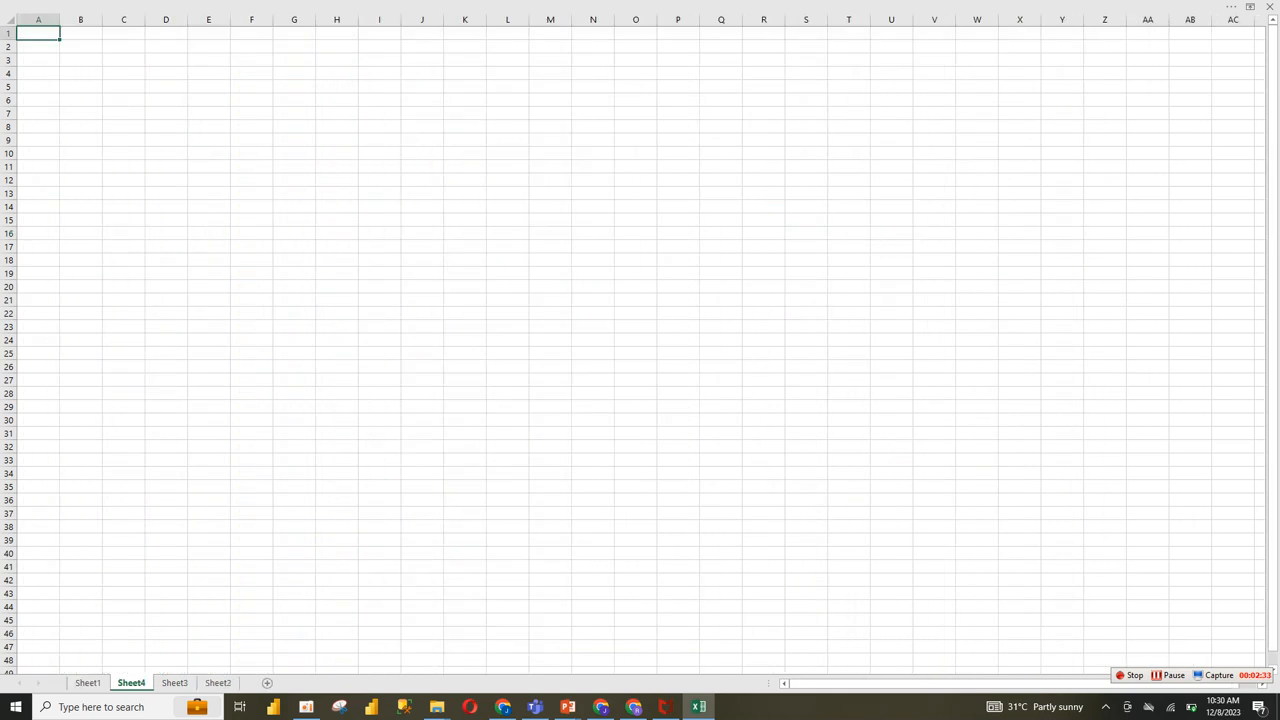
pyautogui.click(1249, 6)
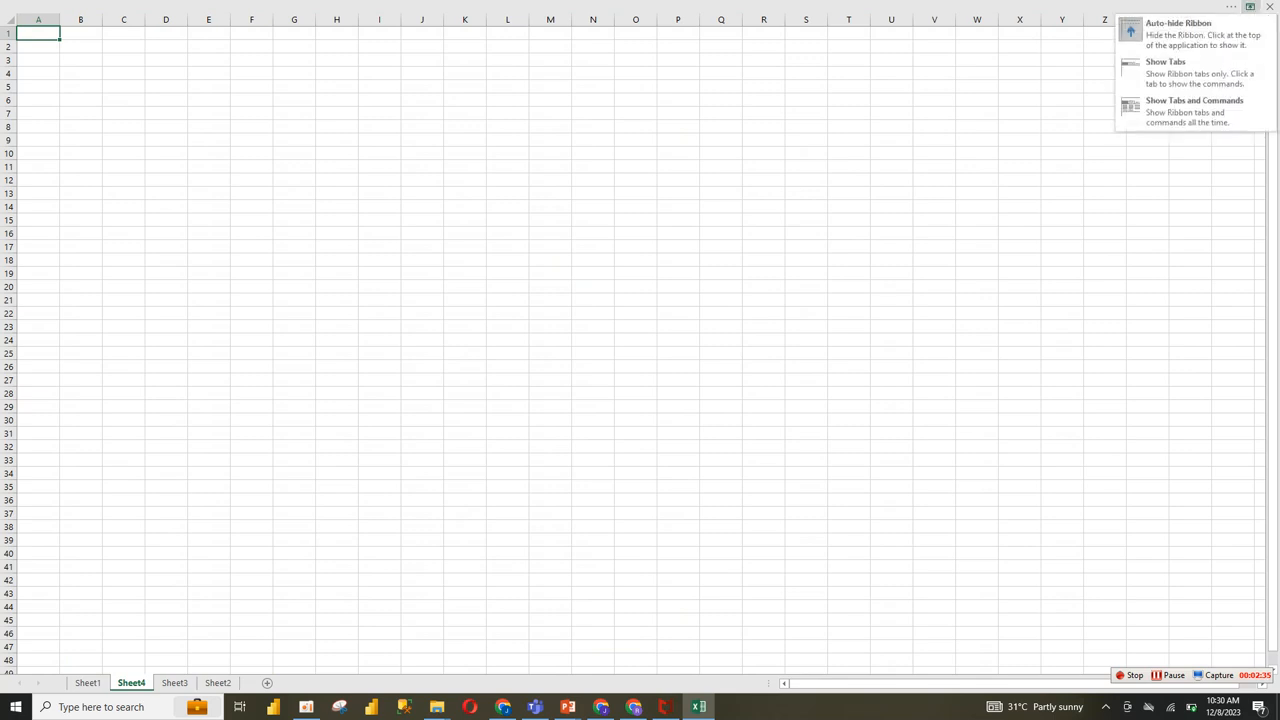
pyautogui.click(1195, 110)
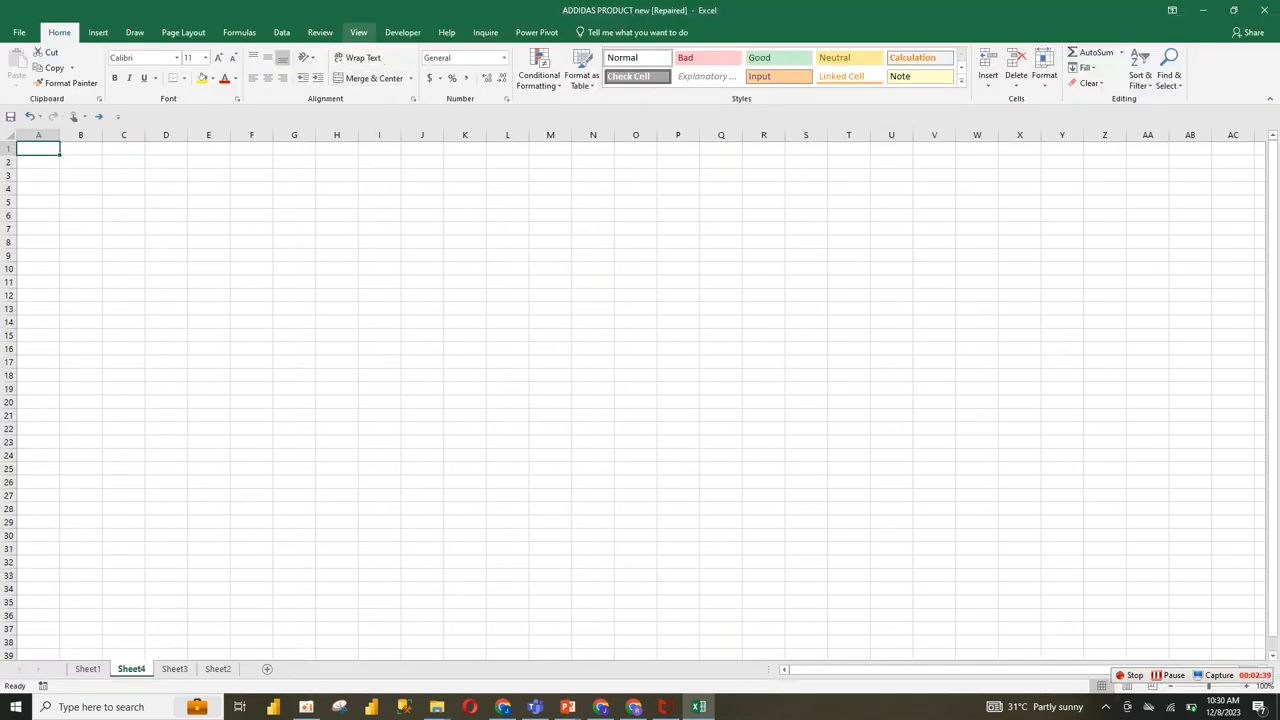
# Step: Show the formula bar and hide the gridlines on Sheet4
pyautogui.click(358, 32)
pyautogui.click(197, 58)
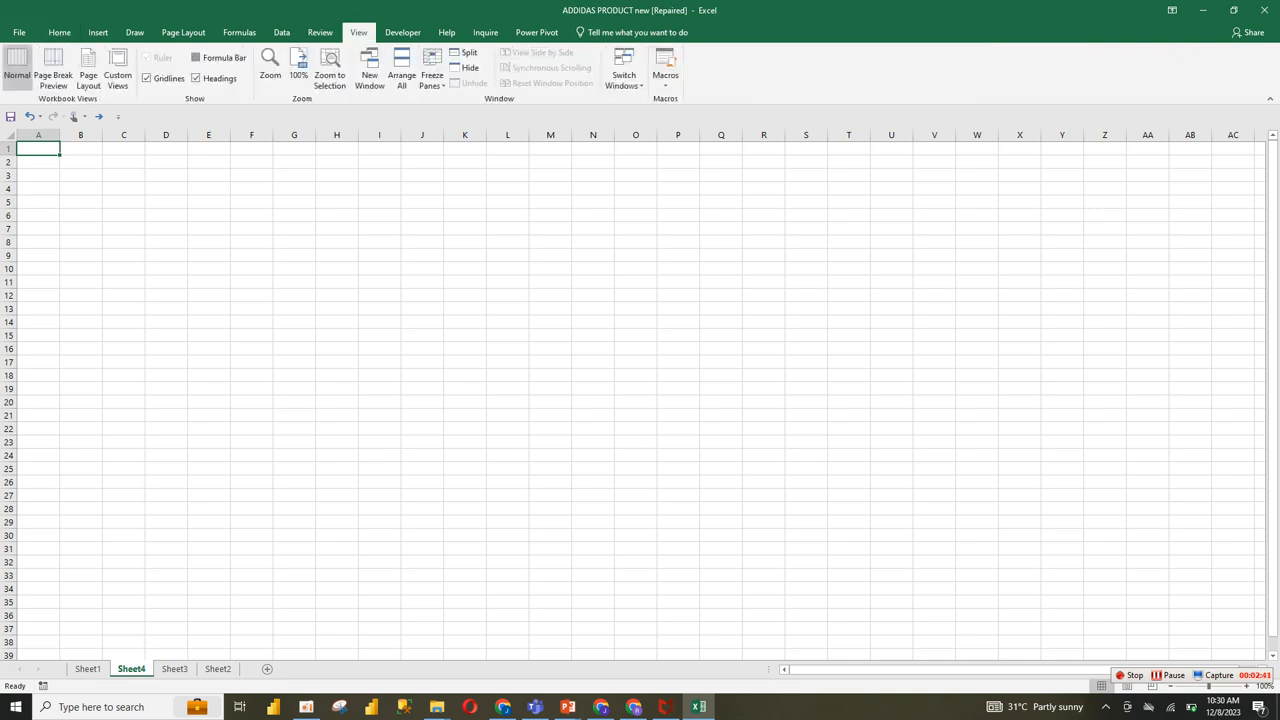
pyautogui.click(208, 192)
pyautogui.click(81, 246)
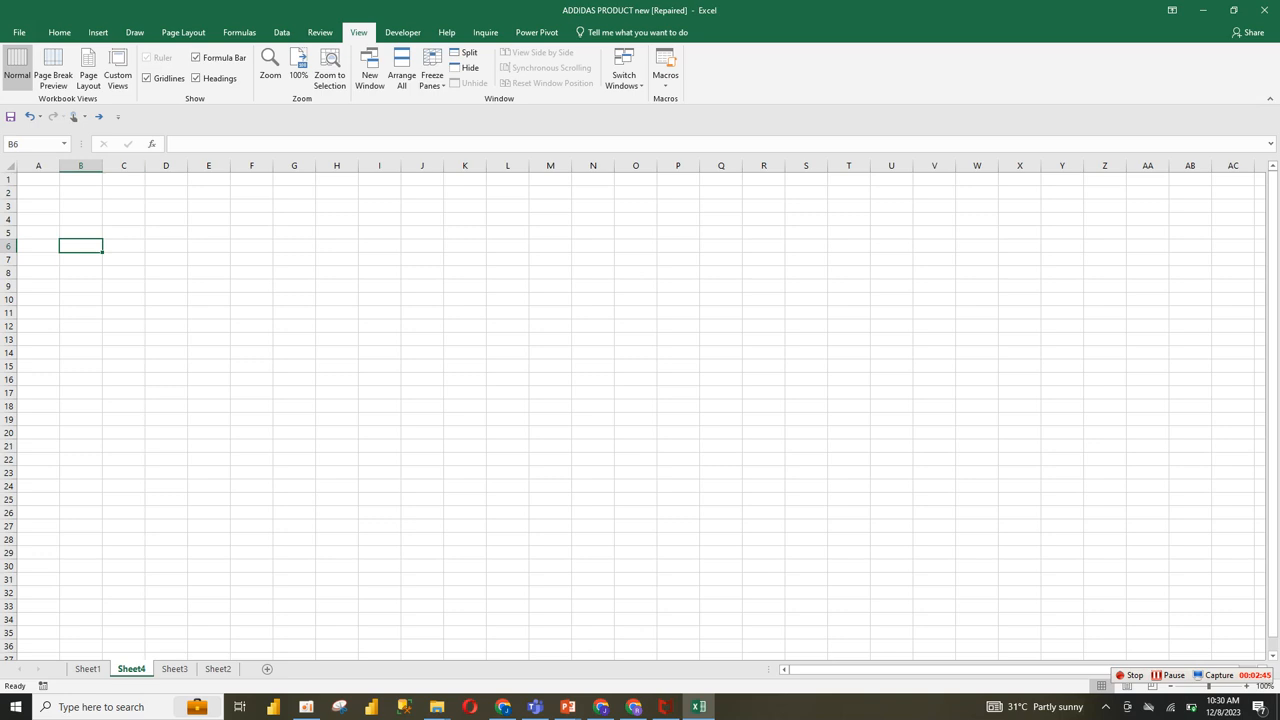
pyautogui.click(146, 78)
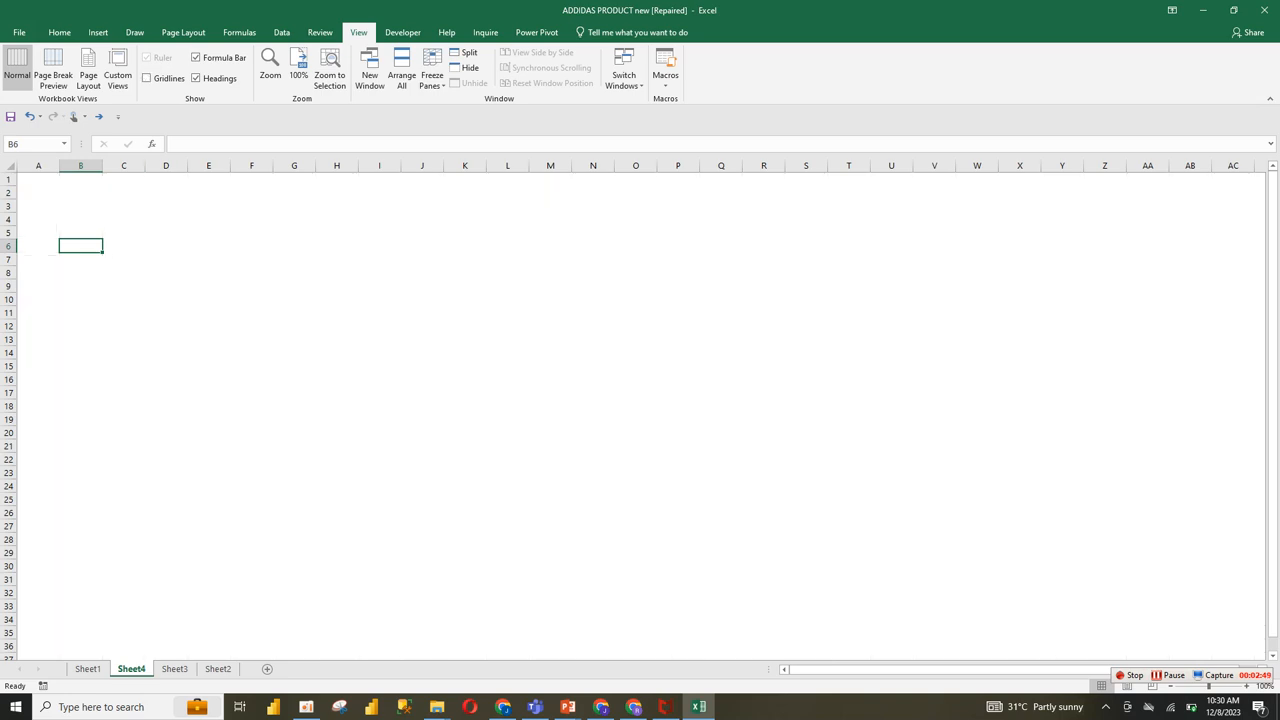
# Step: Fill the range A1:W34 on Sheet4 with white
pyautogui.click(98, 32)
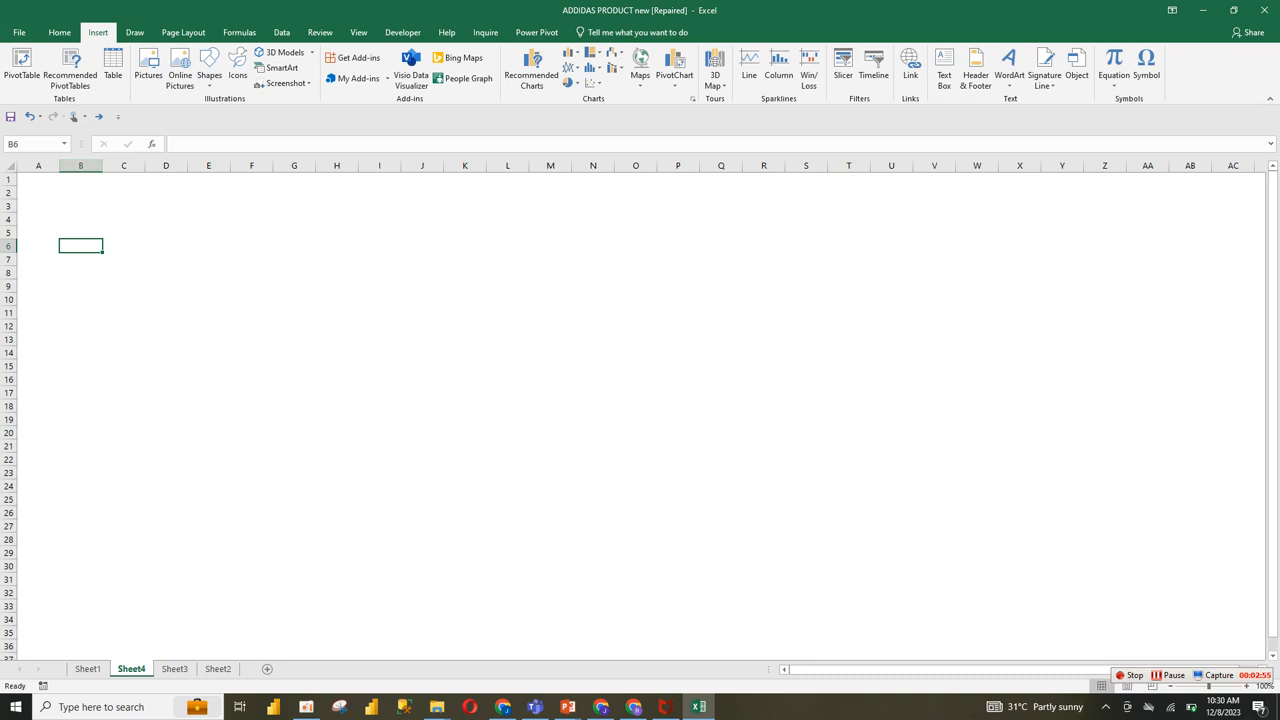
pyautogui.moveTo(38, 179); pyautogui.dragTo(990, 622)
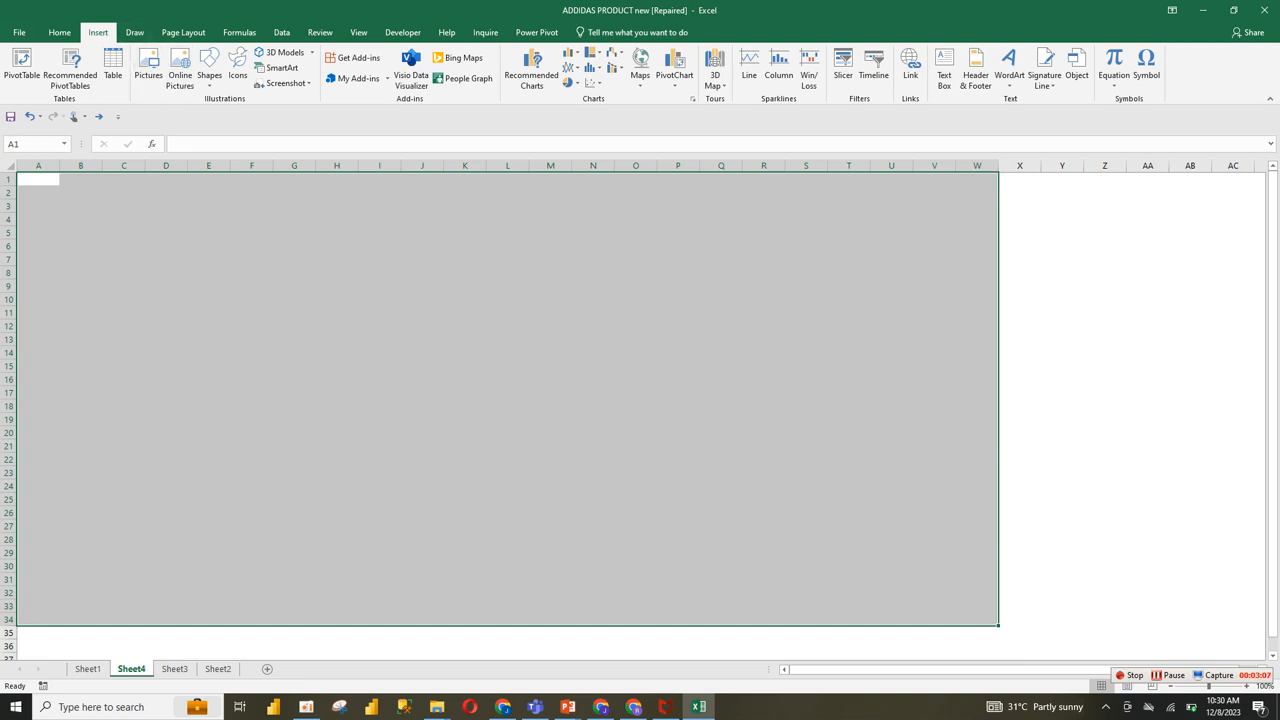
pyautogui.click(59, 32)
pyautogui.click(212, 78)
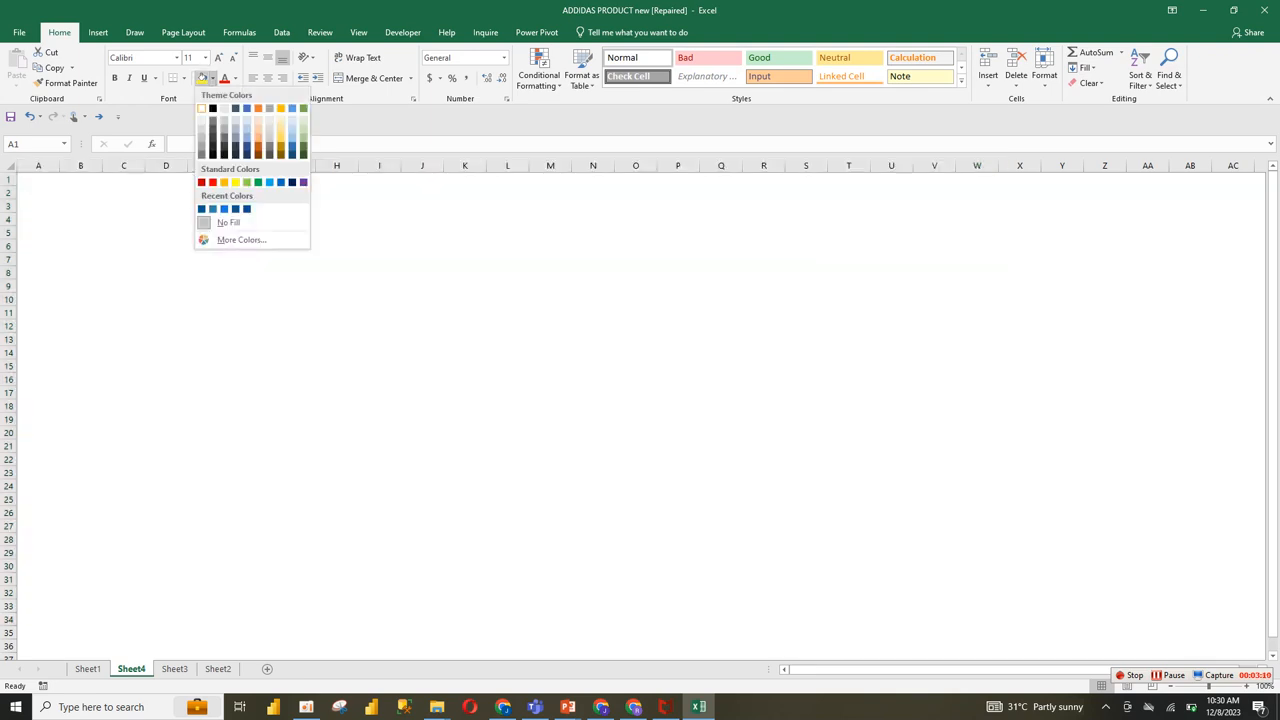
pyautogui.click(202, 109)
pyautogui.click(635, 393)
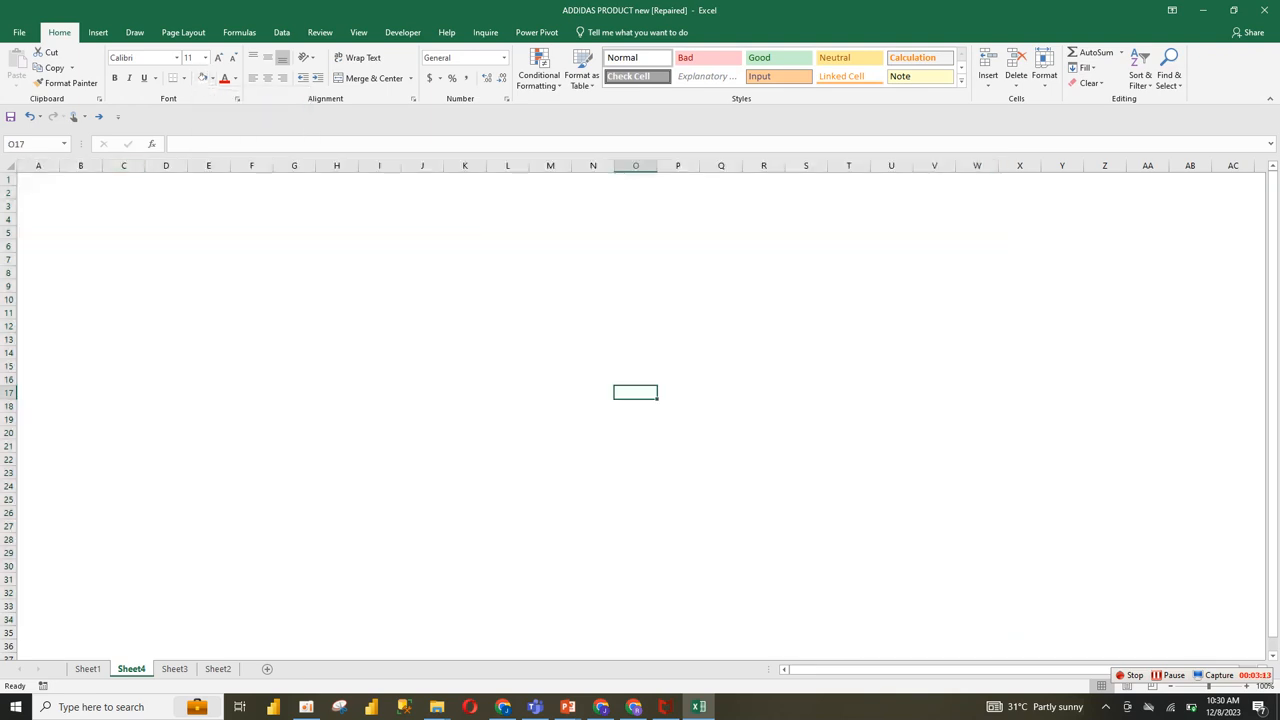
pyautogui.moveTo(38, 179); pyautogui.dragTo(977, 646)
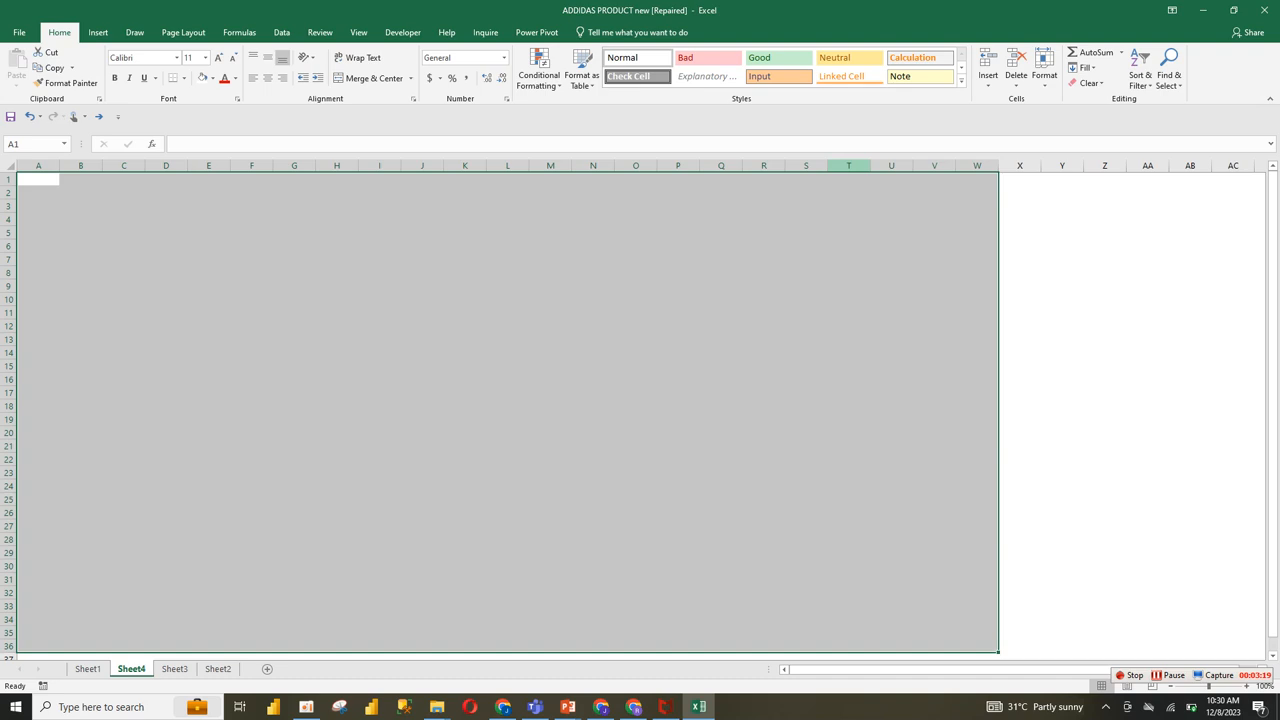
pyautogui.click(848, 165)
pyautogui.click(422, 326)
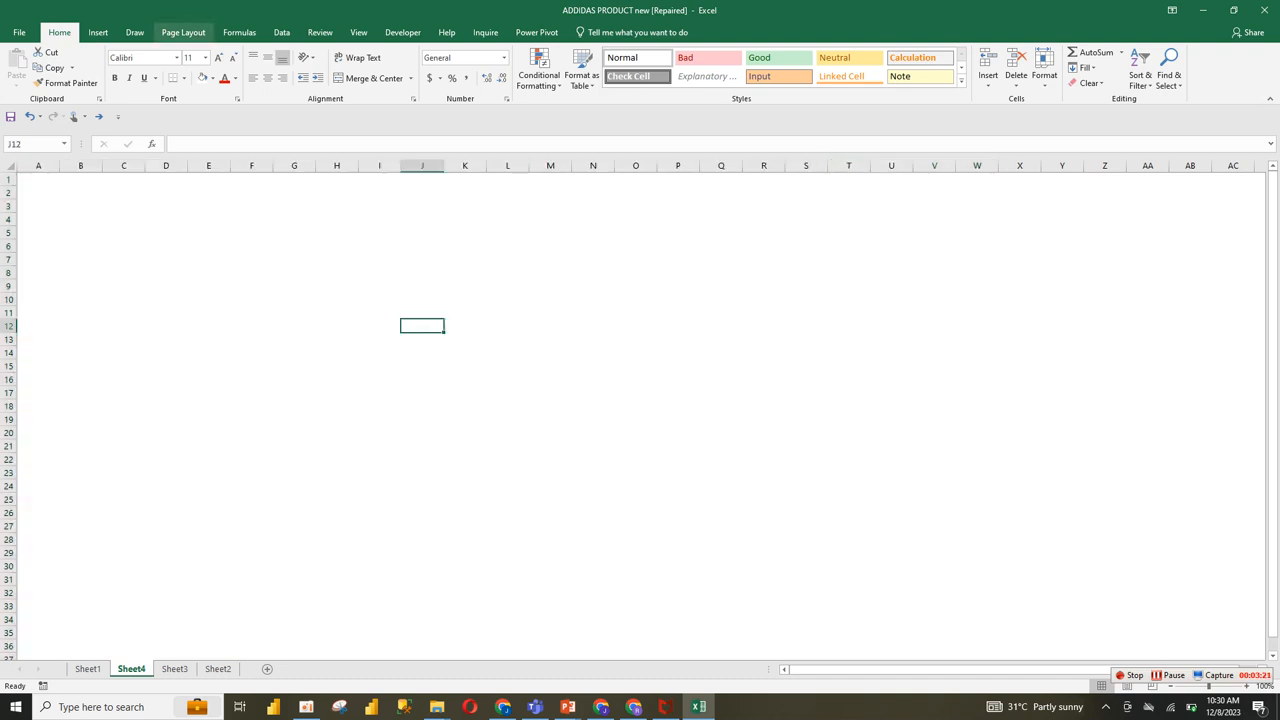
pyautogui.click(98, 32)
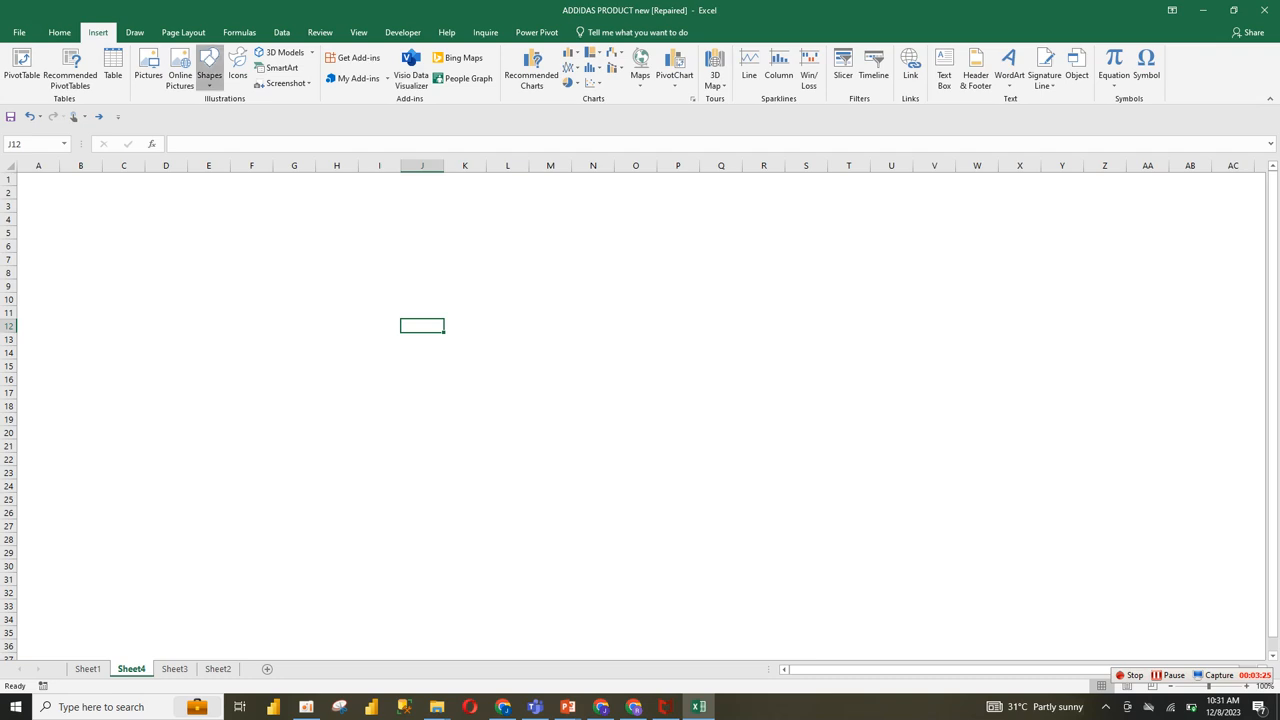
pyautogui.click(209, 72)
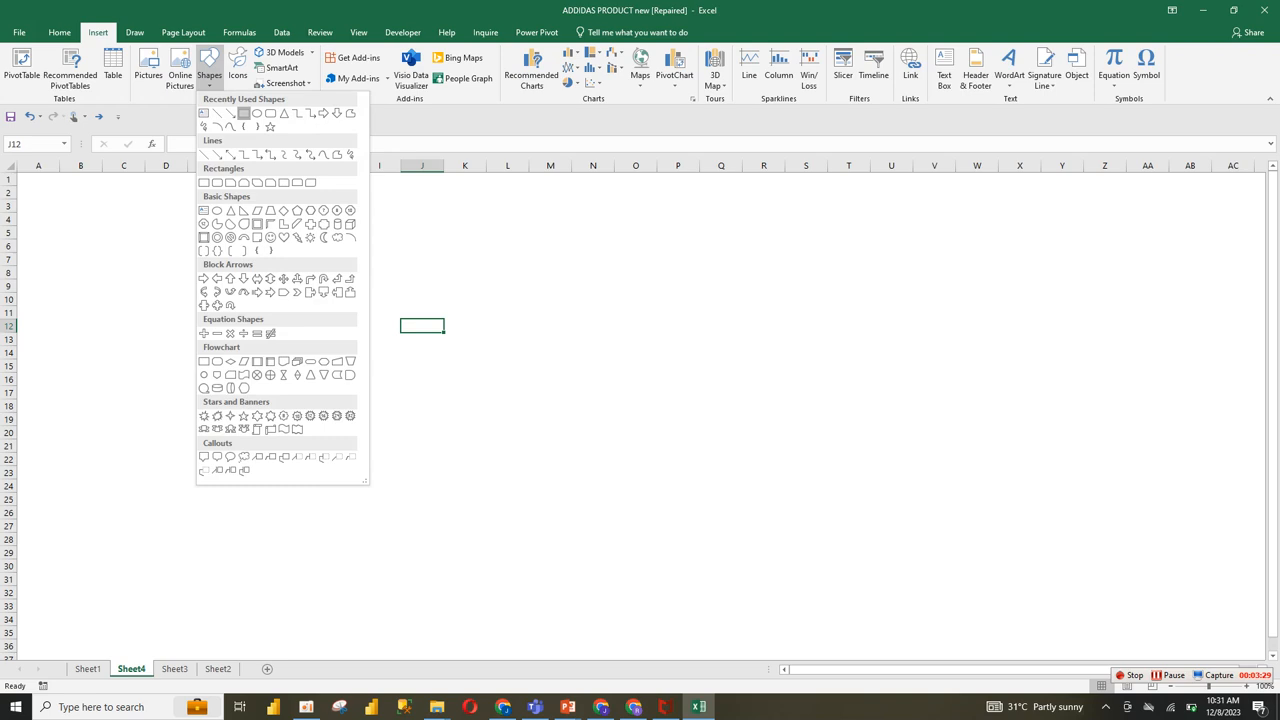
pyautogui.click(243, 113)
pyautogui.moveTo(285, 250)
pyautogui.mouseDown()
pyautogui.moveTo(509, 340)
pyautogui.moveTo(437, 324)
pyautogui.mouseUp()
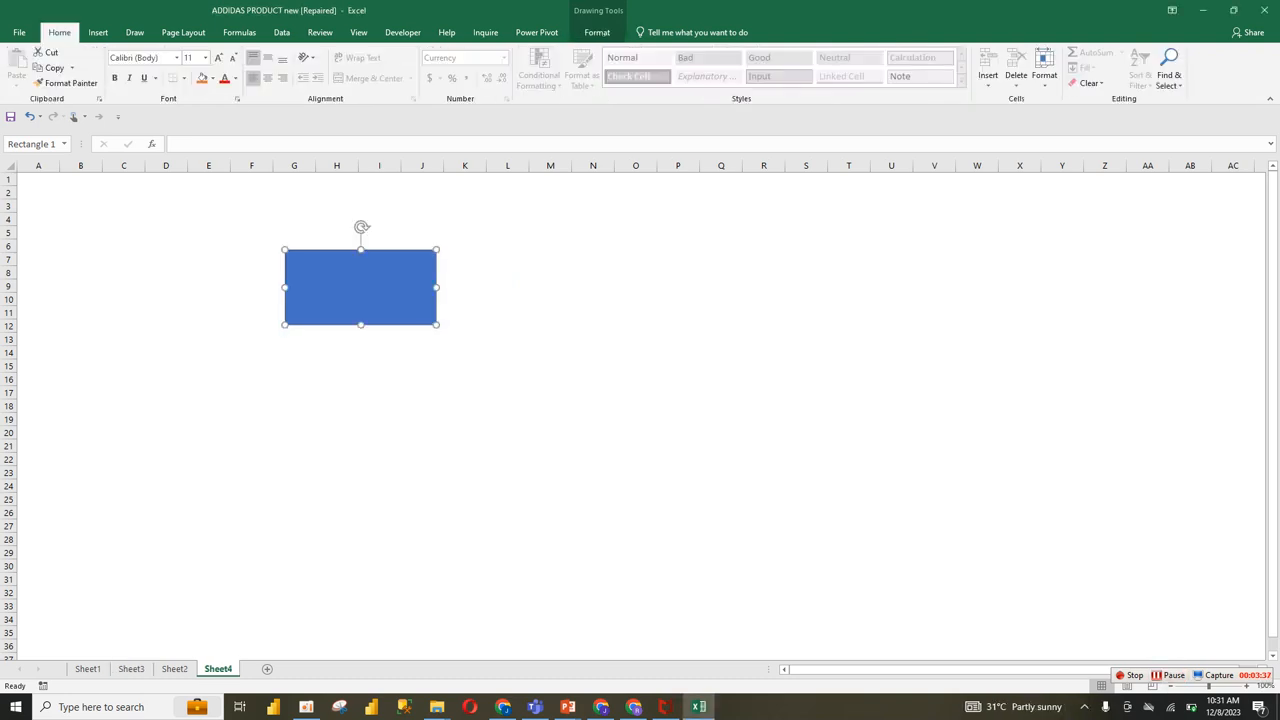
pyautogui.hotkey('ctrl', 'z')
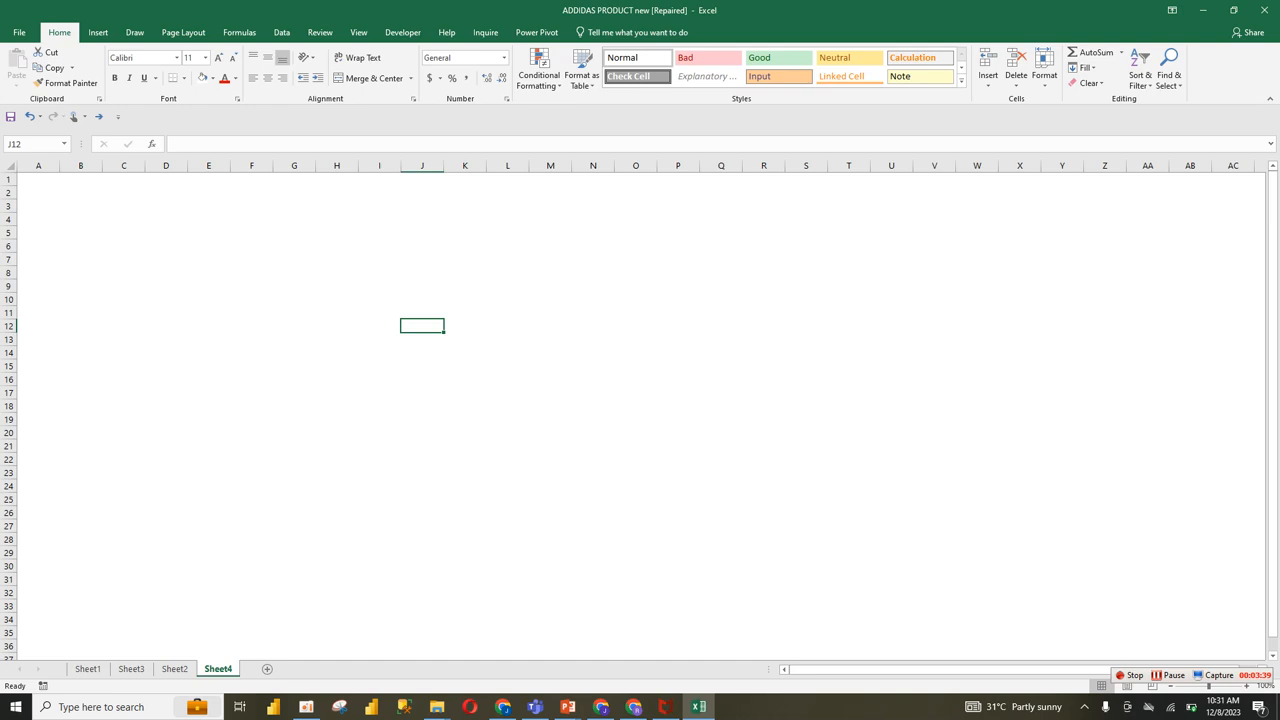
# Step: Examine the circular Adidas logo group on the Sheet2 dashboard and return to Sheet4
pyautogui.click(175, 668)
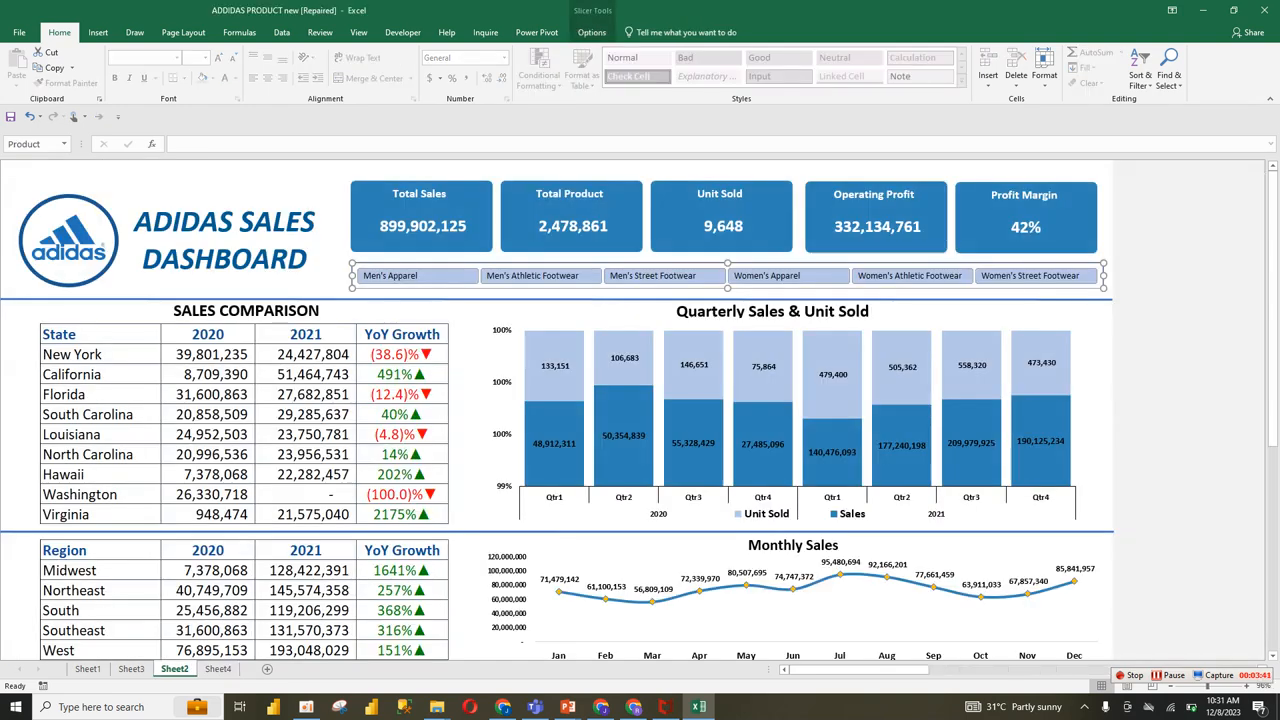
pyautogui.click(68, 240)
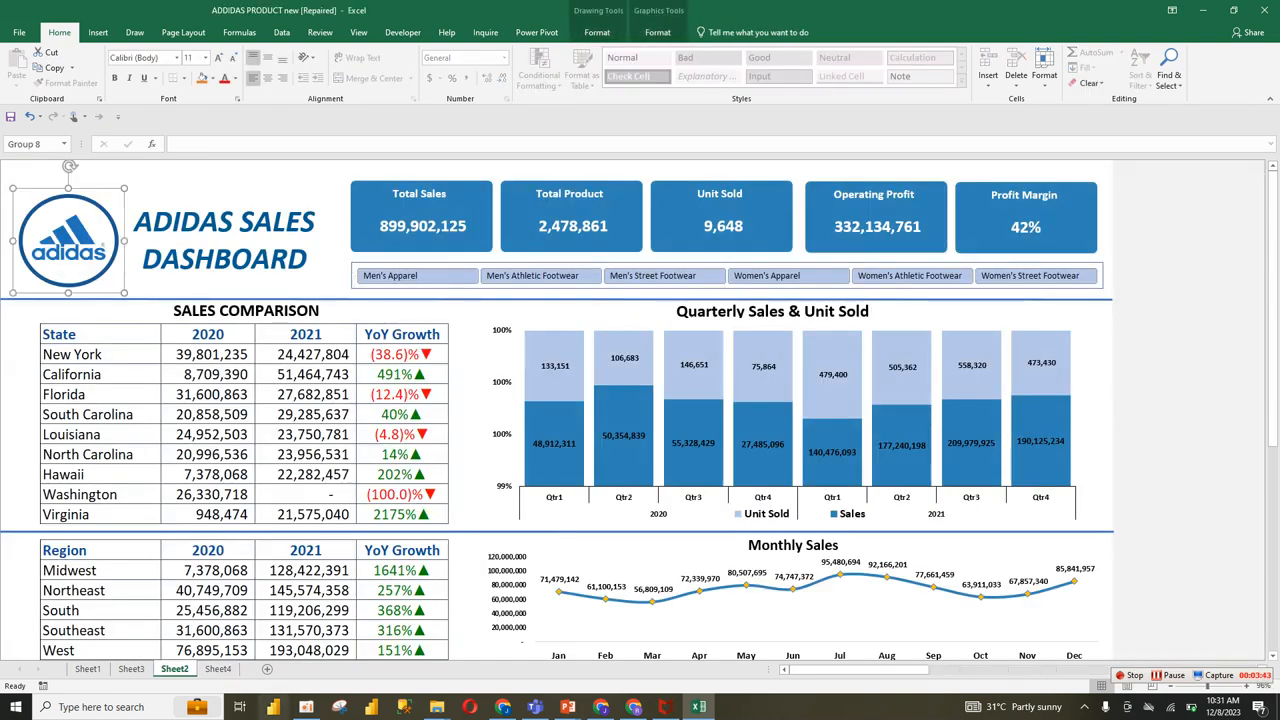
pyautogui.click(218, 668)
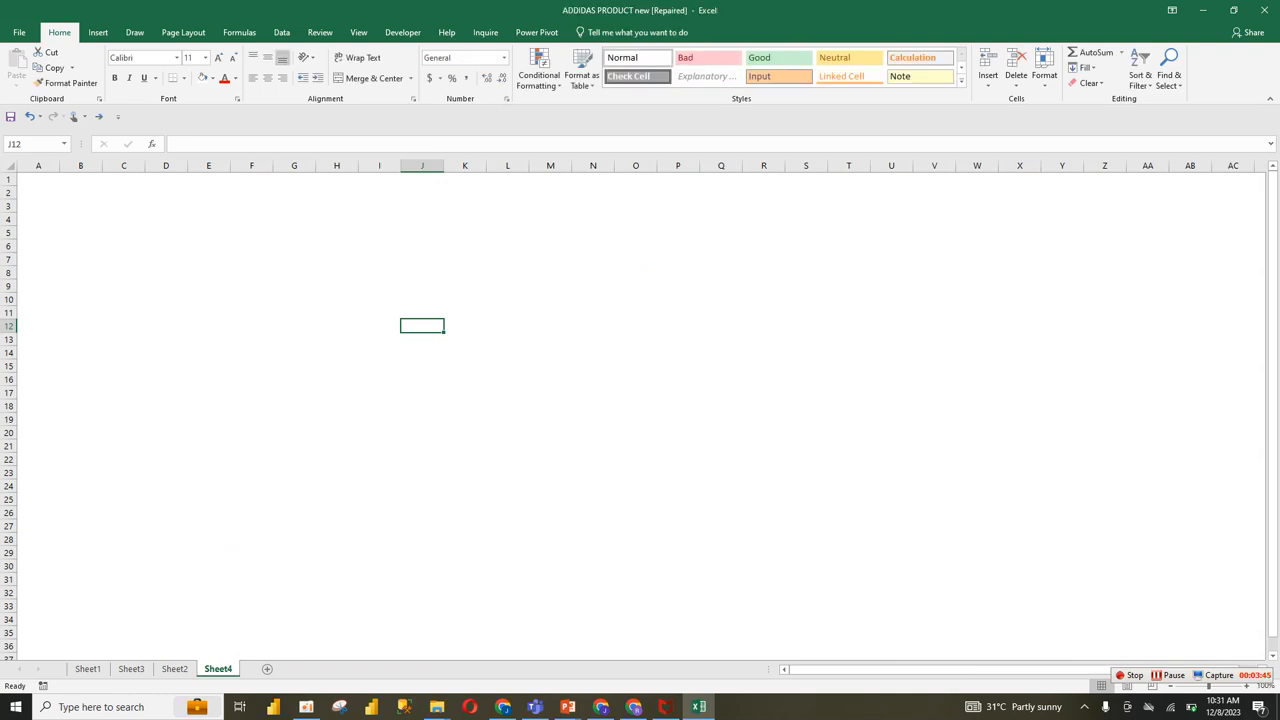
# Step: Switch to Chrome and copy the blue Adidas logo from the Seeklogo image preview
pyautogui.click(502, 707)
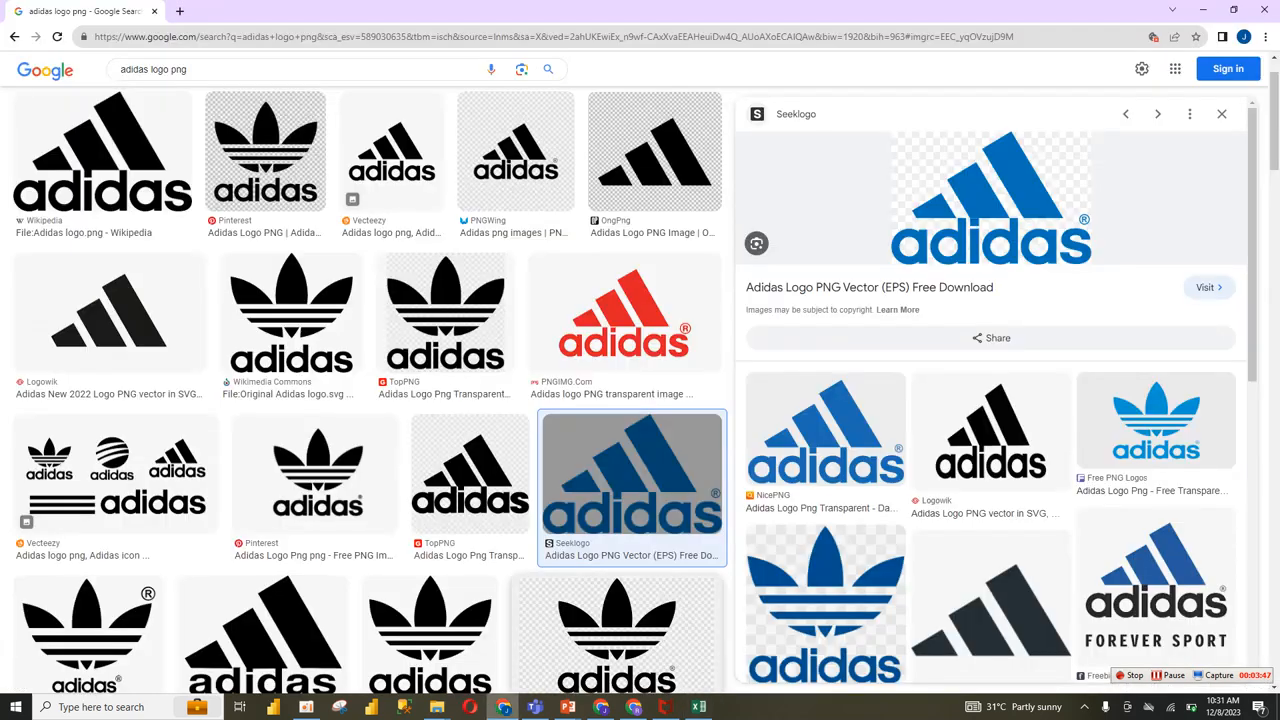
pyautogui.rightClick(973, 208)
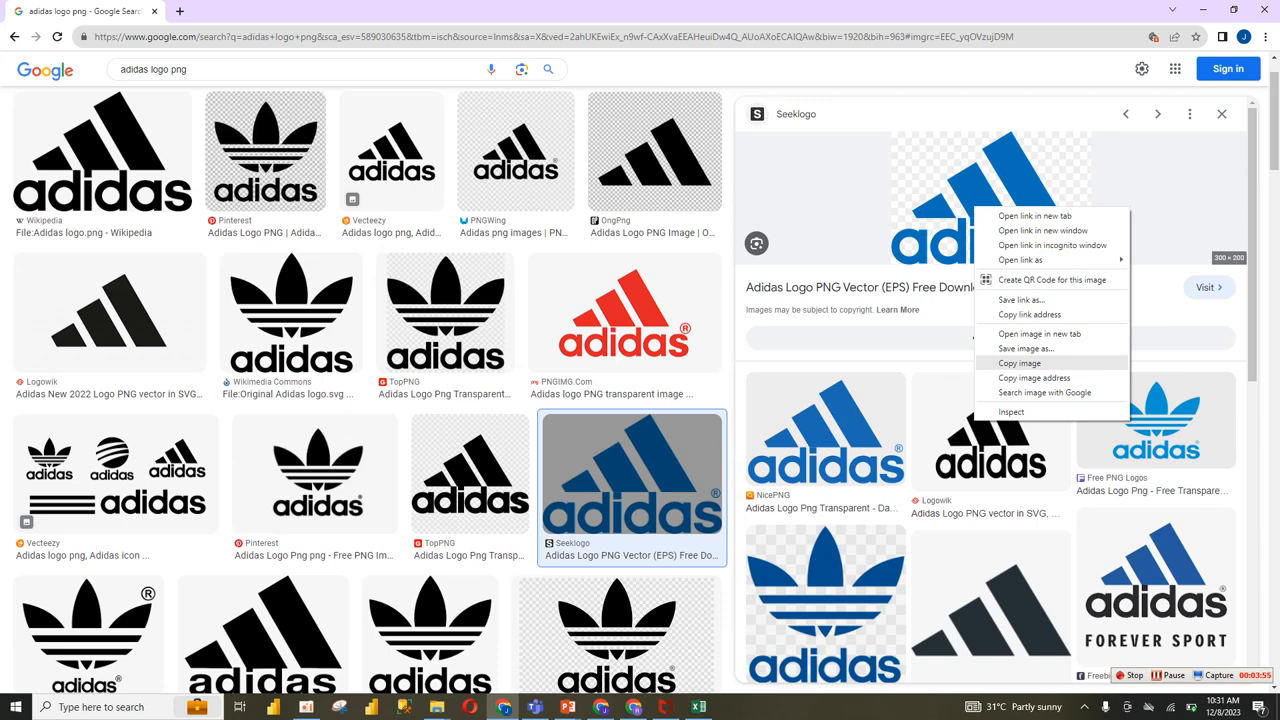
pyautogui.click(1019, 363)
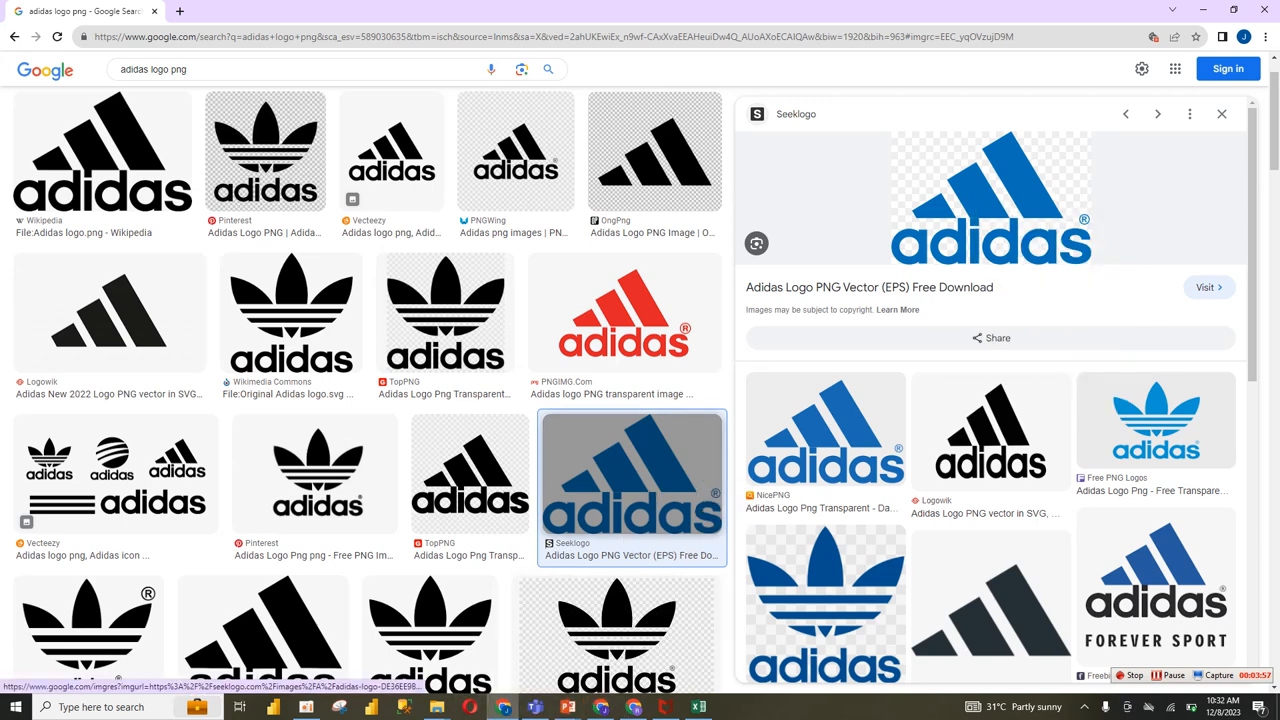
# Step: Back in Excel, paste the logo onto Sheet4 and move it to about columns M to Q, rows 7 to 16
pyautogui.click(504, 707)
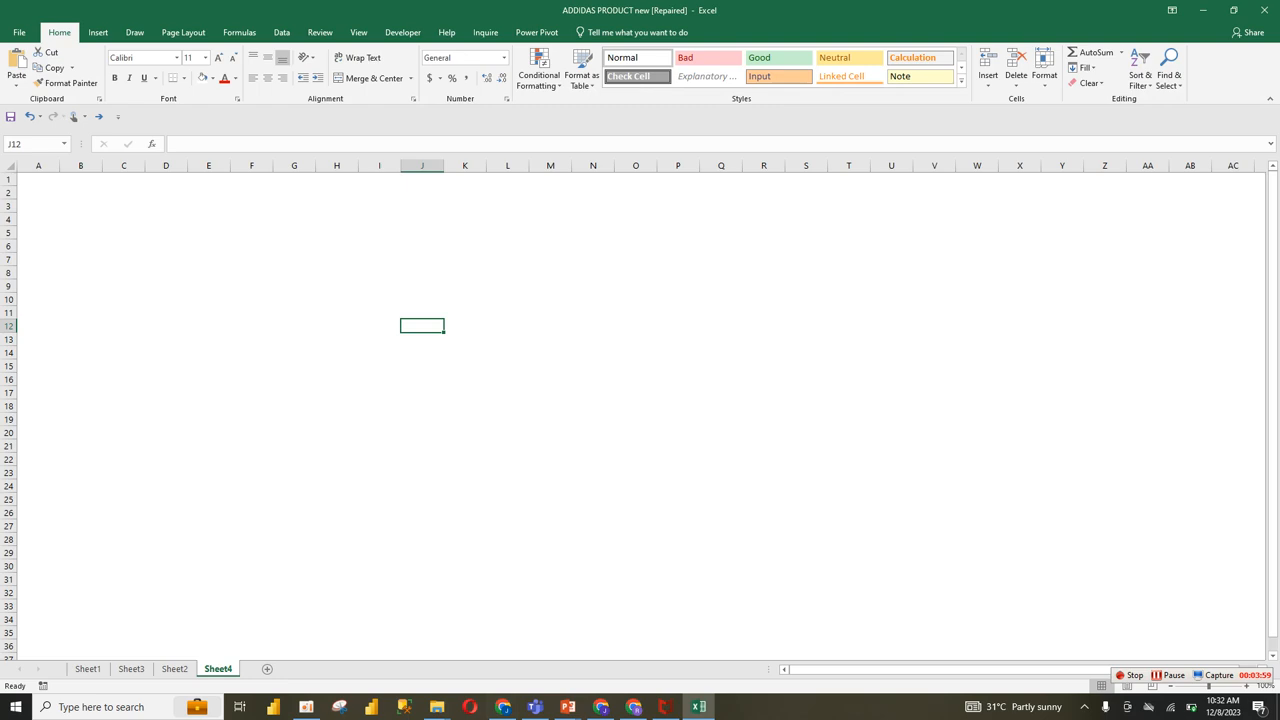
pyautogui.rightClick(441, 312)
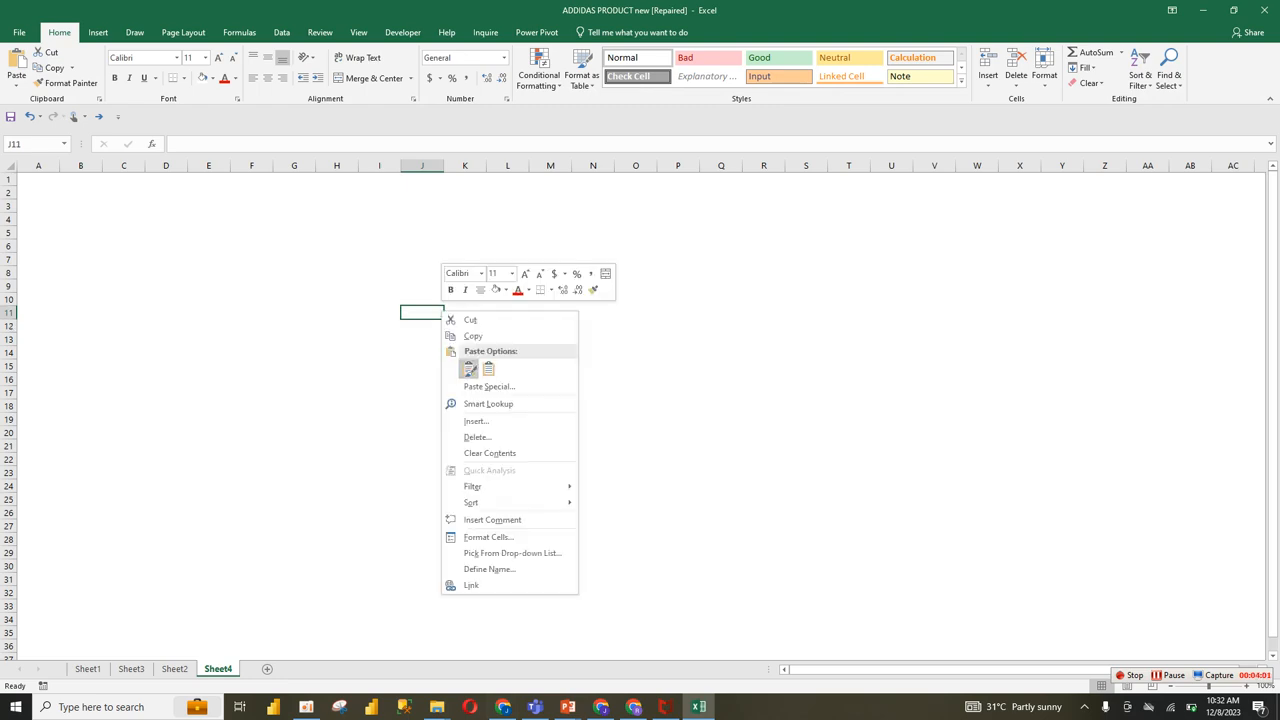
pyautogui.click(468, 369)
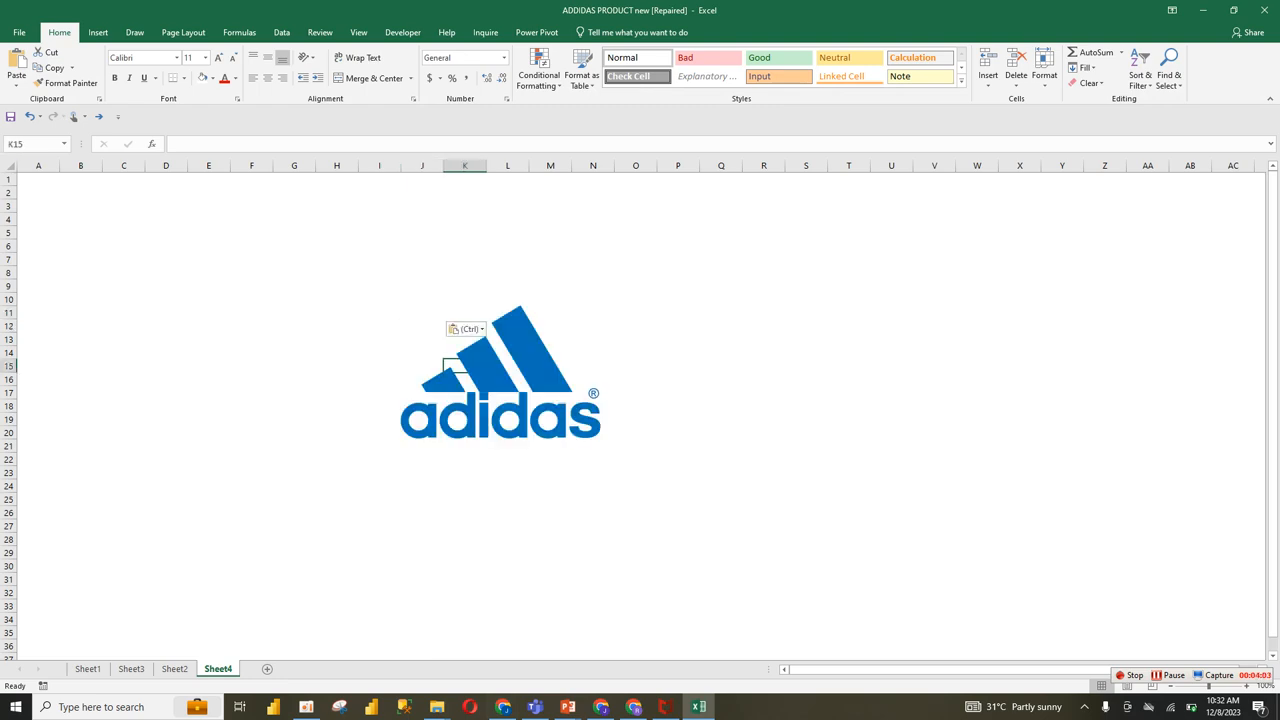
pyautogui.moveTo(470, 370); pyautogui.dragTo(621, 317)
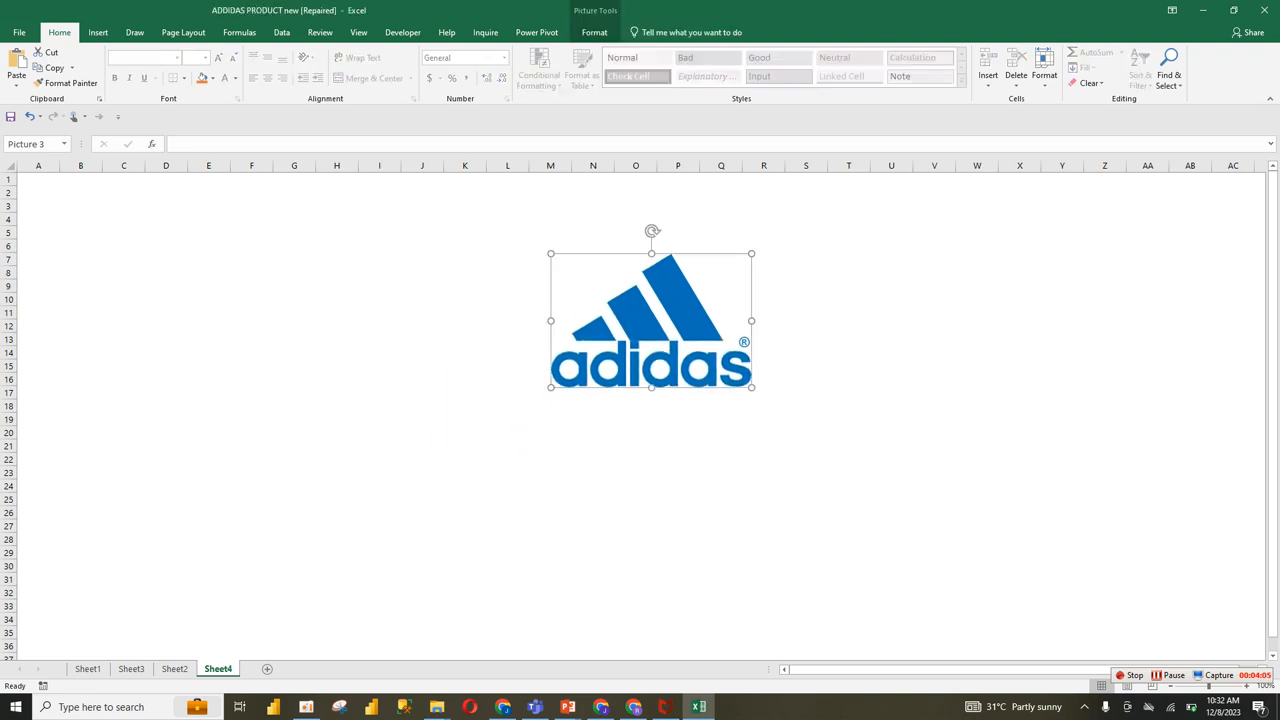
# Step: Shrink the Adidas logo picture proportionally to about columns M to O, rows 7 to 12
pyautogui.moveTo(752, 387); pyautogui.dragTo(666, 330)
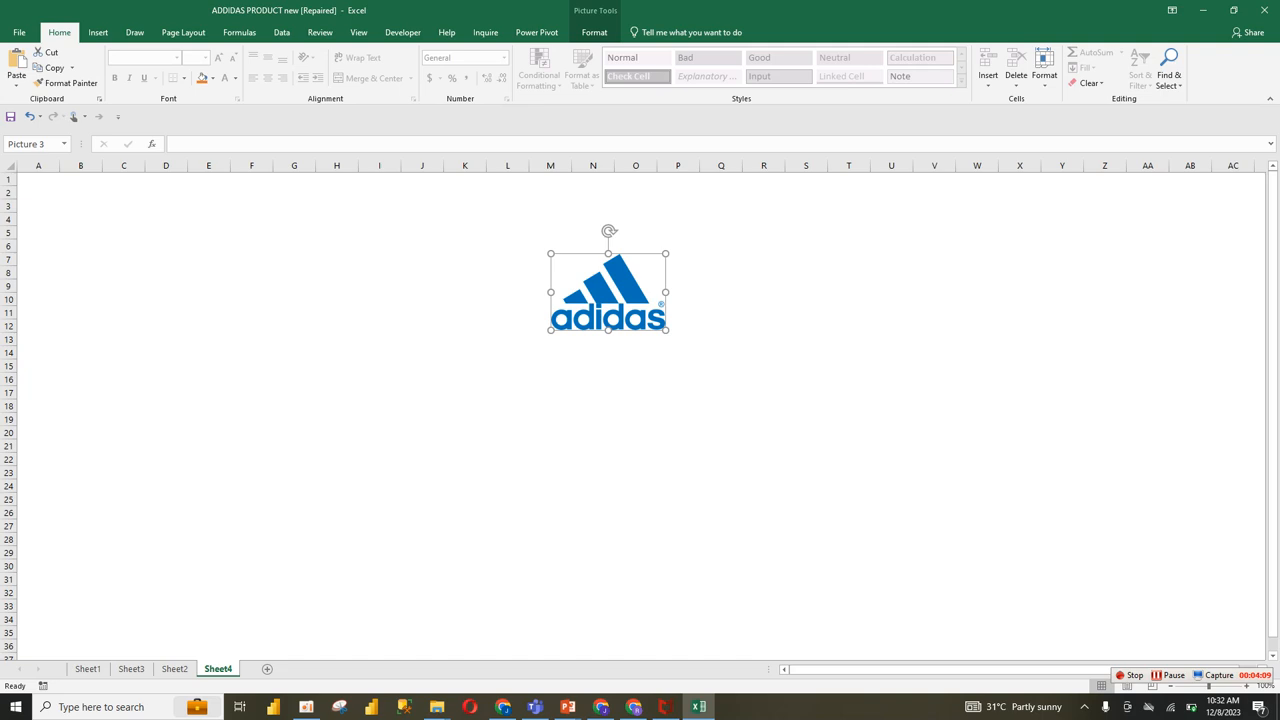
pyautogui.click(98, 32)
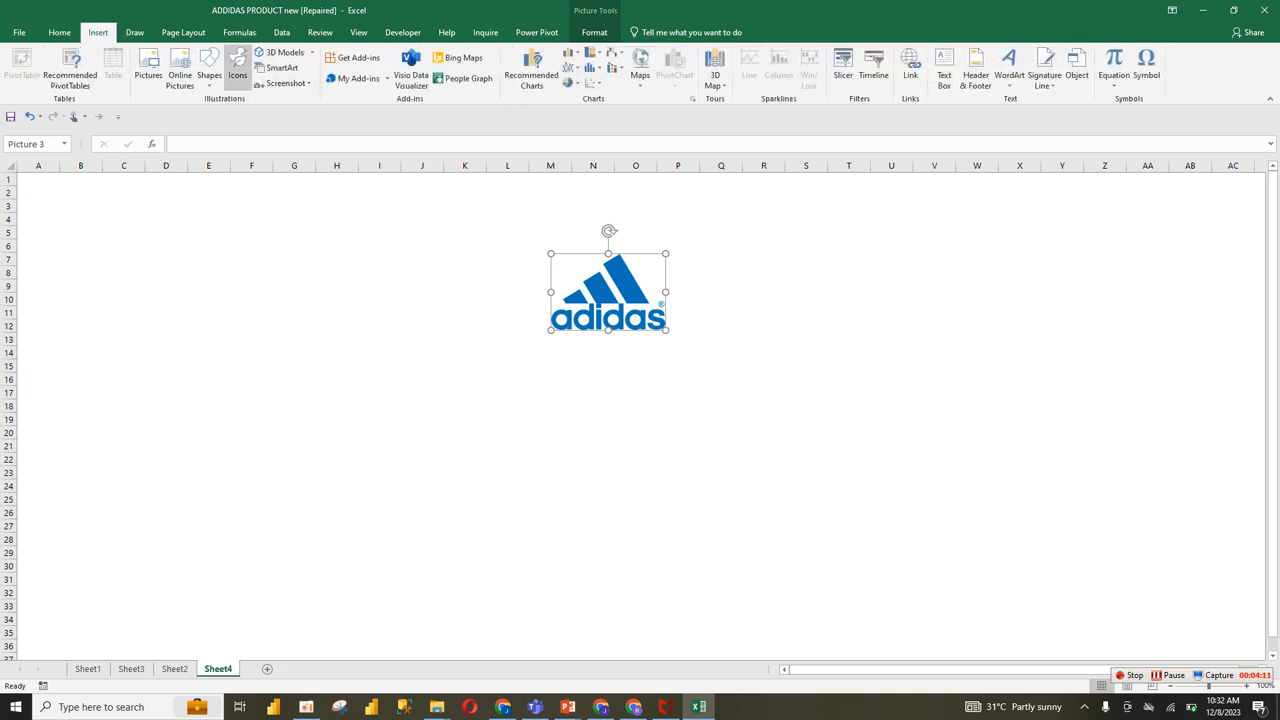
pyautogui.click(209, 72)
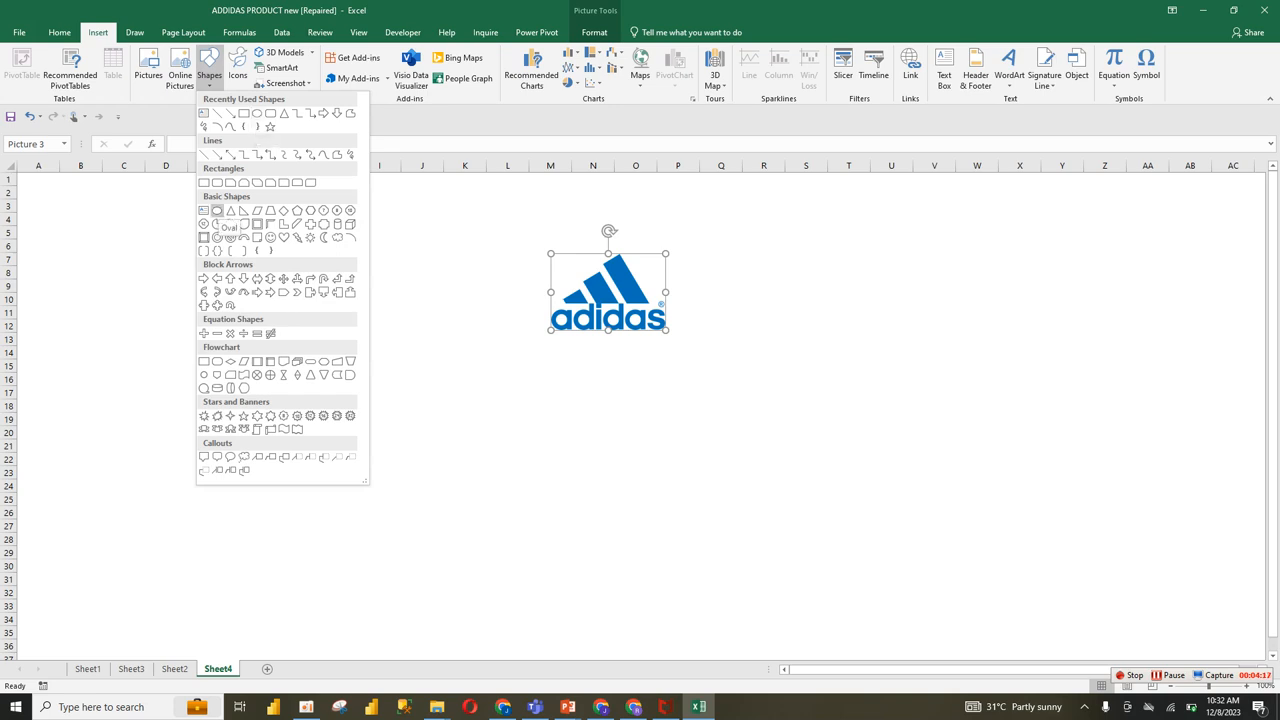
pyautogui.click(217, 211)
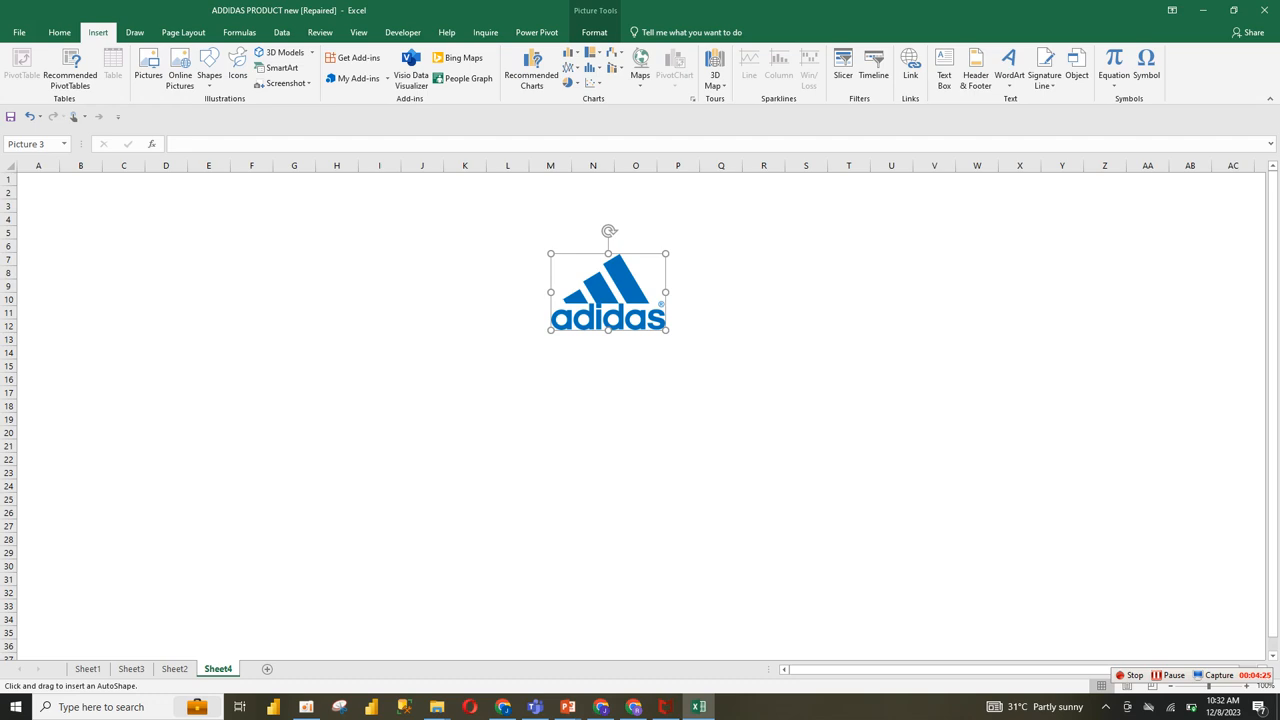
pyautogui.moveTo(209, 223)
pyautogui.mouseDown()
pyautogui.moveTo(297, 311)
pyautogui.moveTo(248, 263)
pyautogui.moveTo(274, 289)
pyautogui.moveTo(237, 286)
pyautogui.moveTo(256, 318)
pyautogui.mouseUp()
pyautogui.press('Delete')
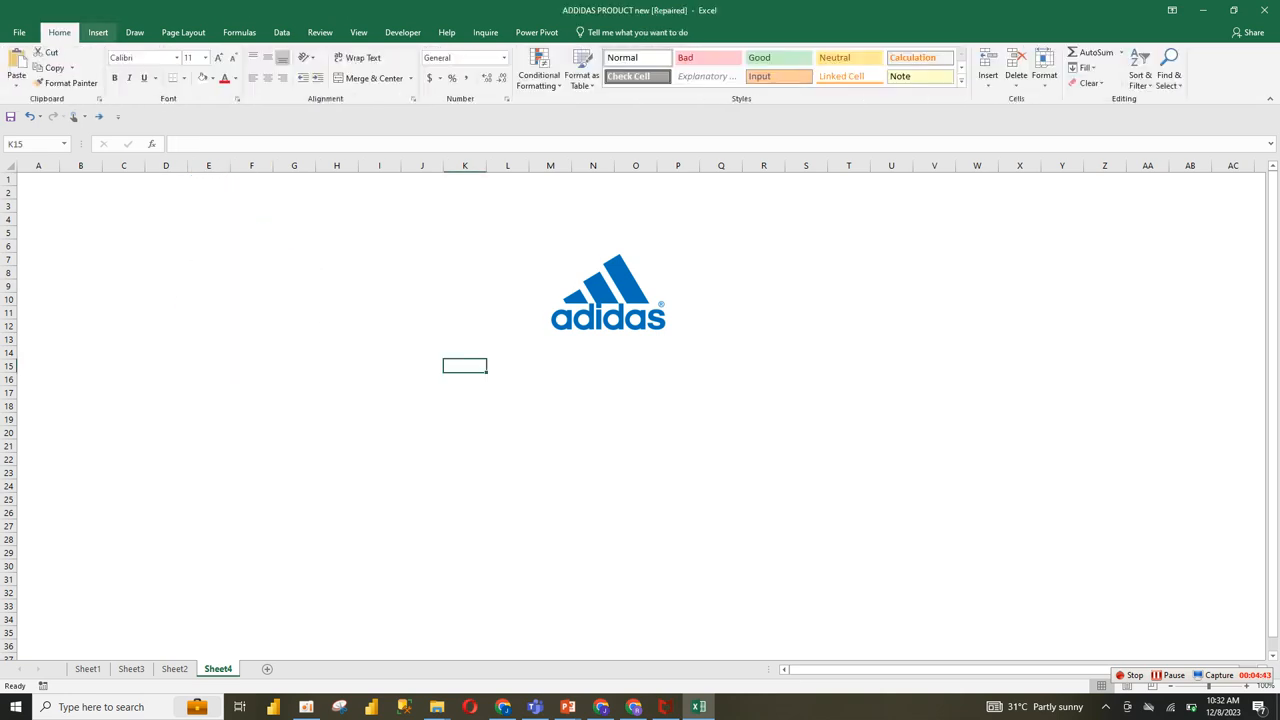
pyautogui.click(98, 32)
pyautogui.click(209, 66)
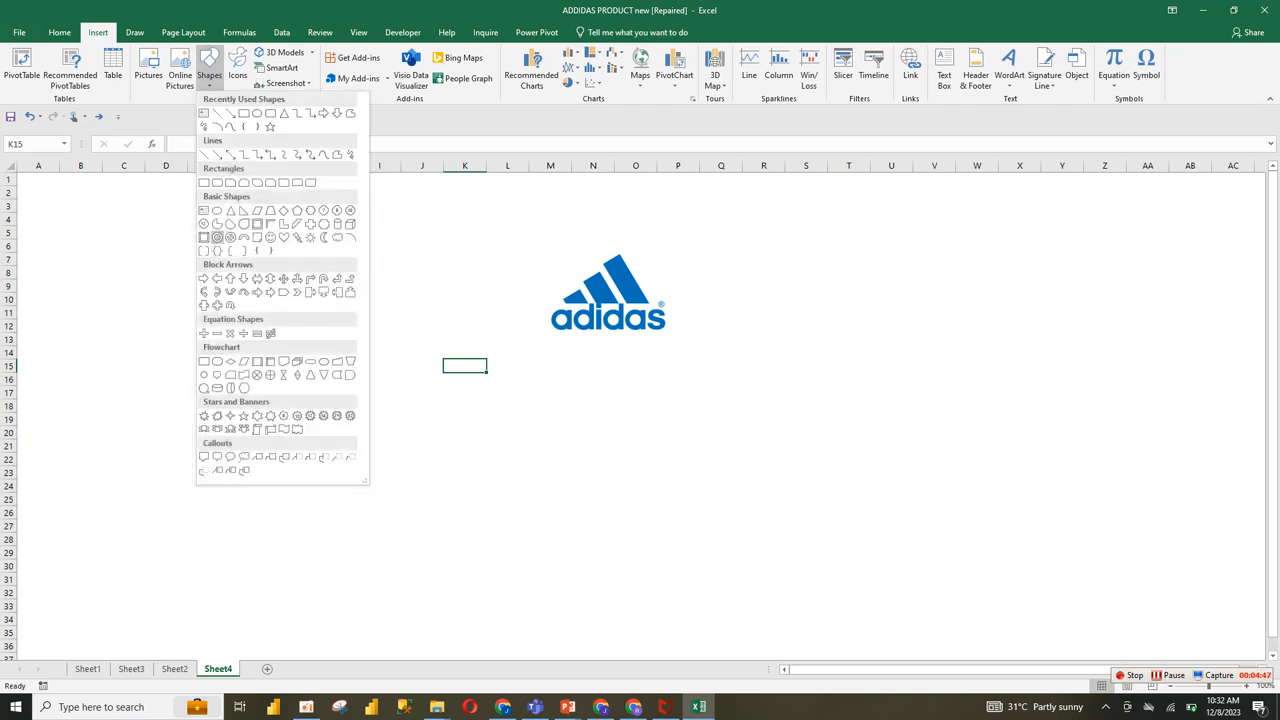
pyautogui.click(217, 237)
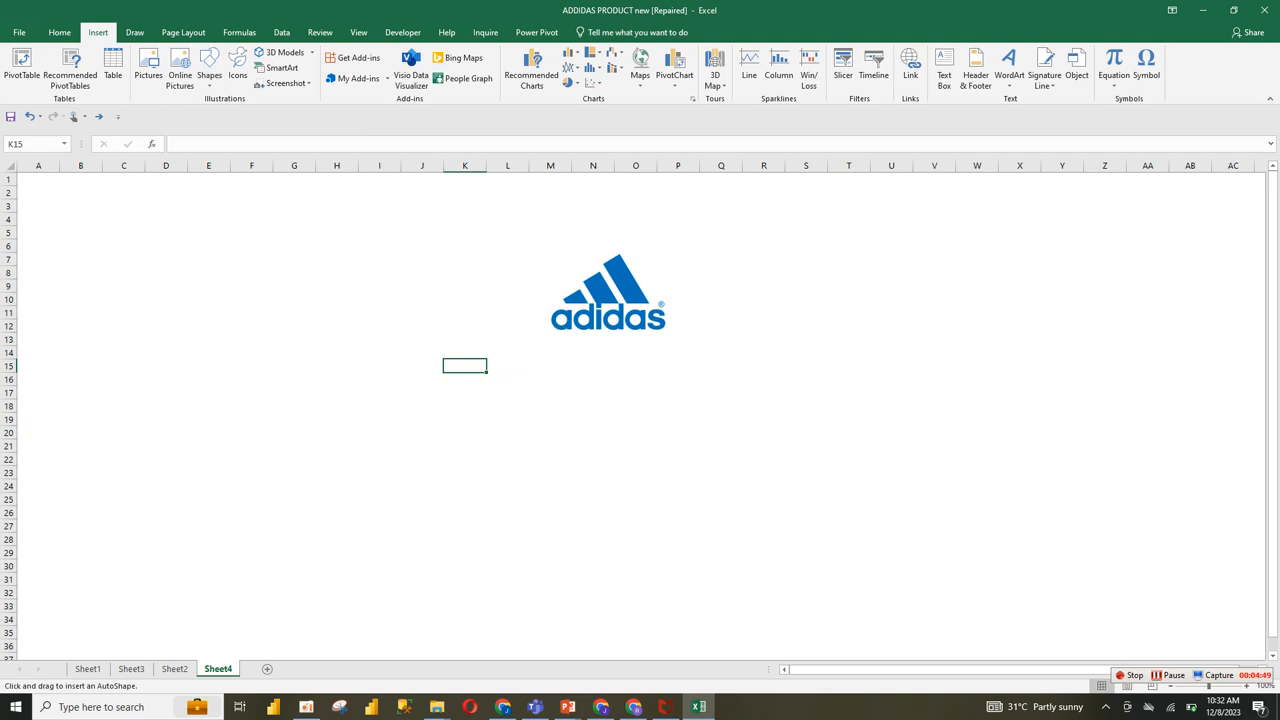
pyautogui.moveTo(213, 234); pyautogui.dragTo(217, 238)
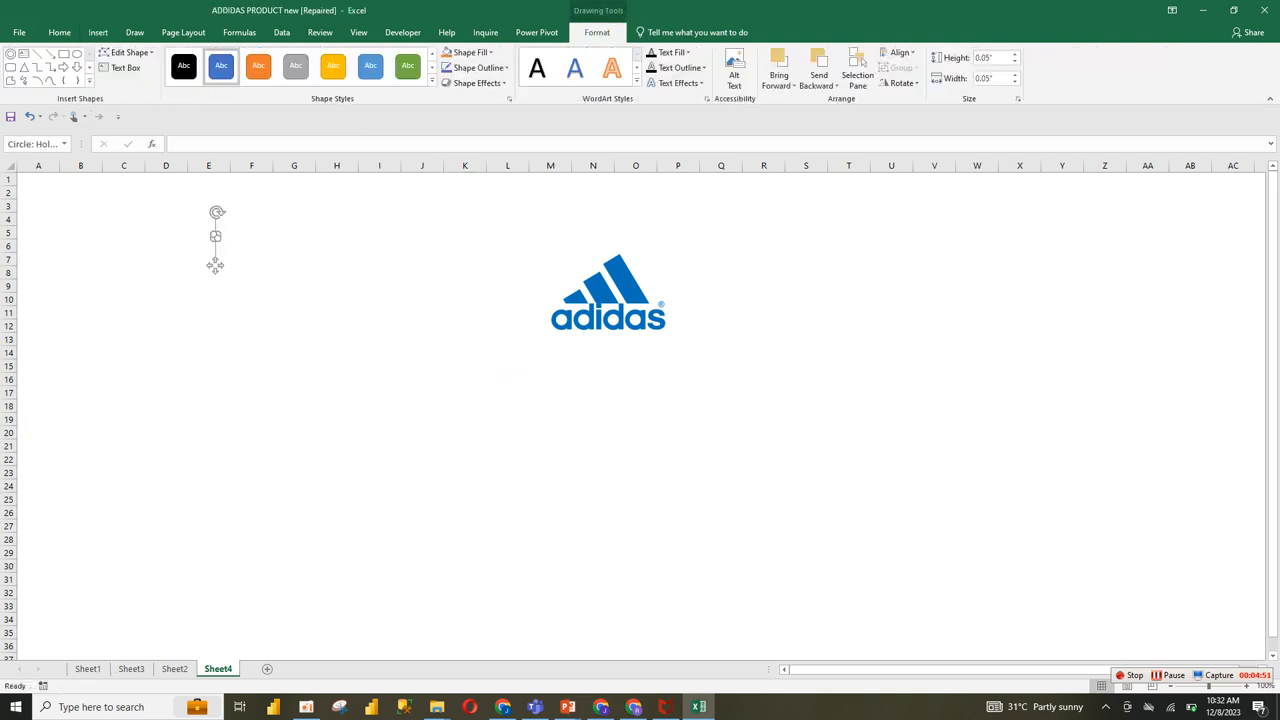
pyautogui.click(294, 272)
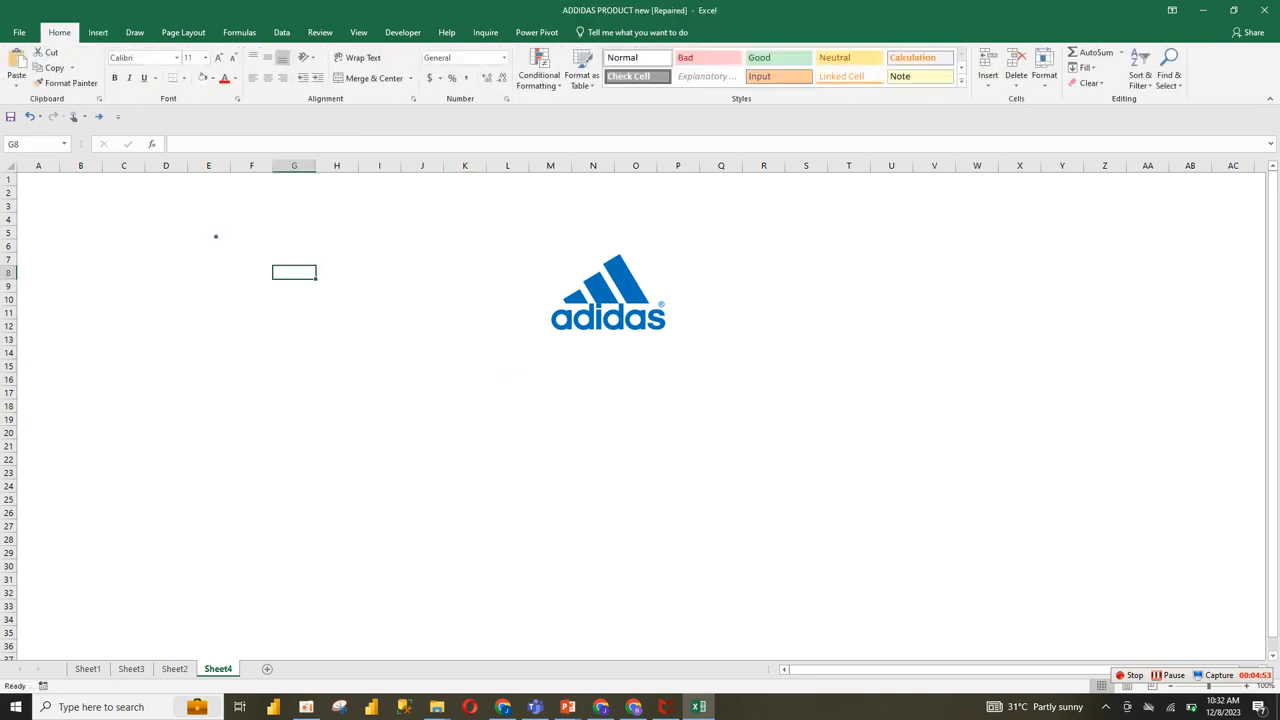
pyautogui.click(215, 236)
pyautogui.moveTo(218, 239); pyautogui.dragTo(325, 346)
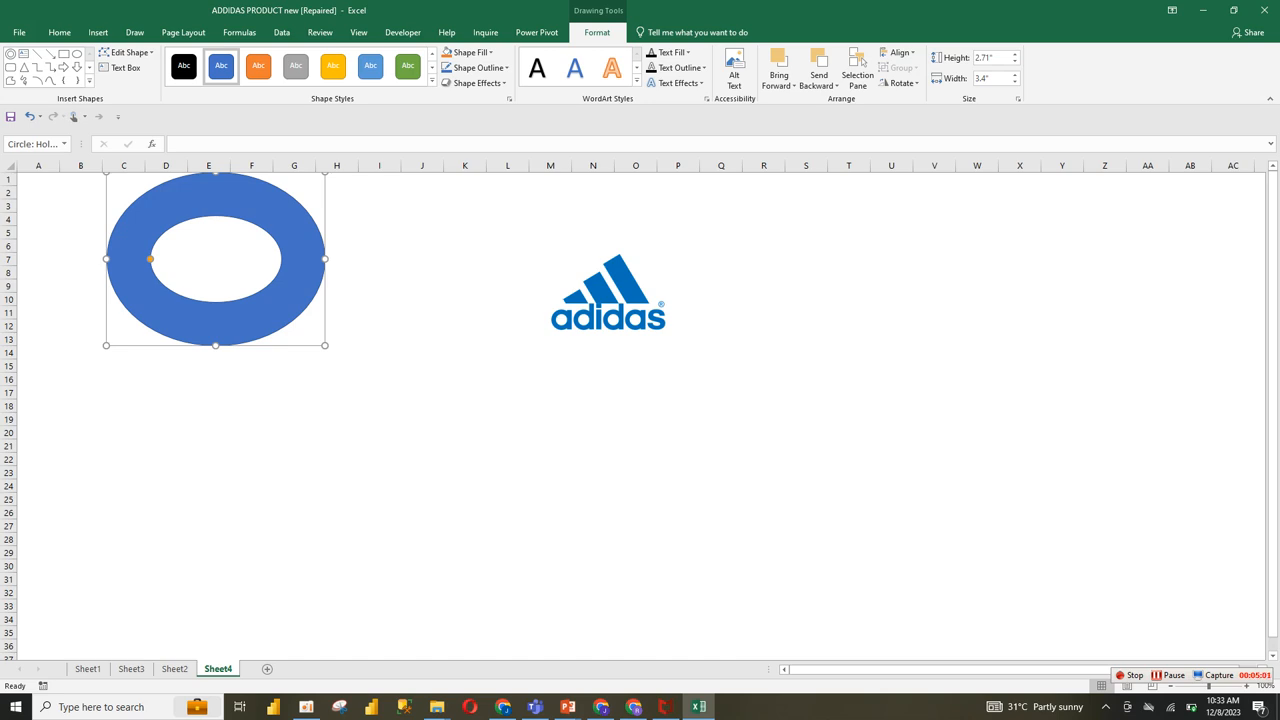
pyautogui.press('Delete')
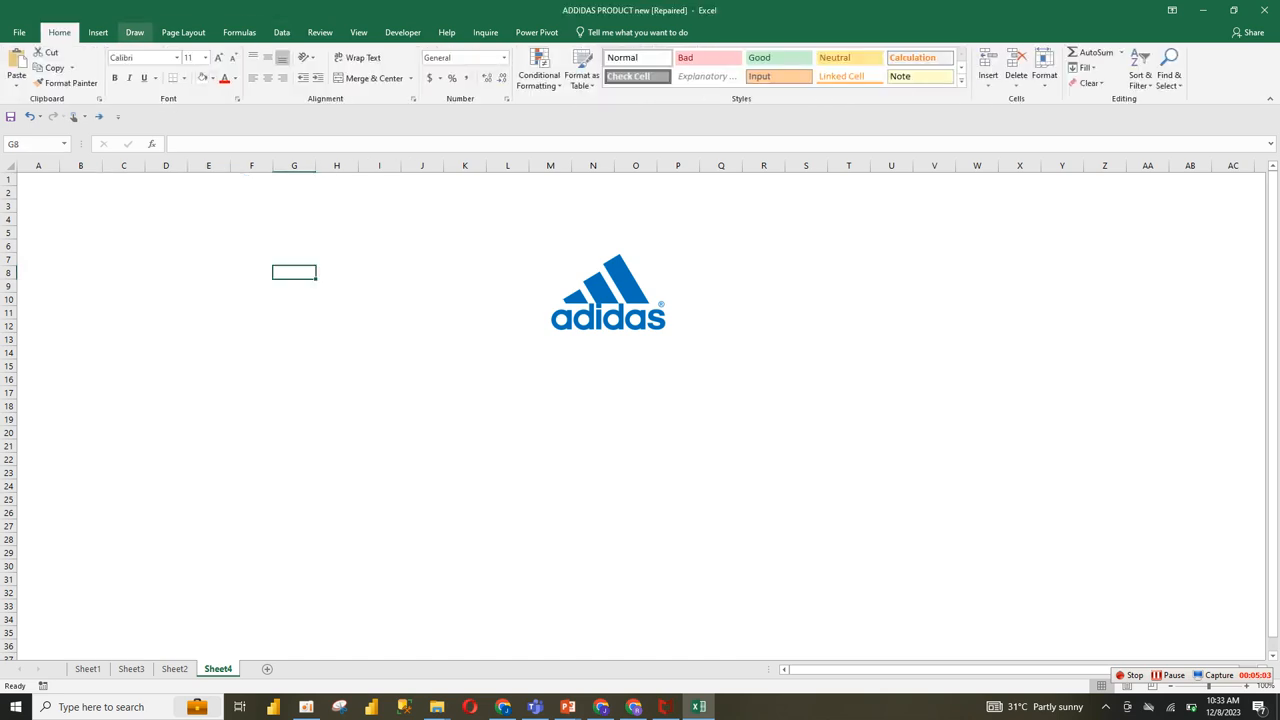
pyautogui.click(98, 32)
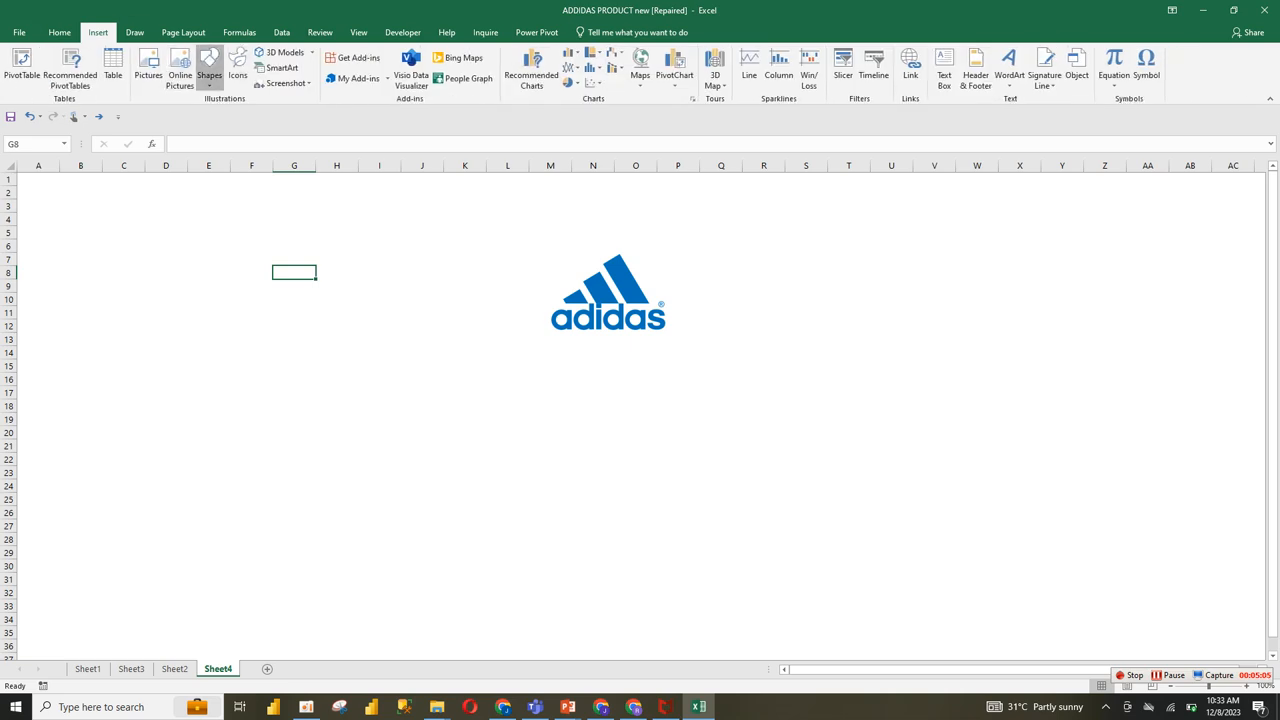
pyautogui.click(209, 70)
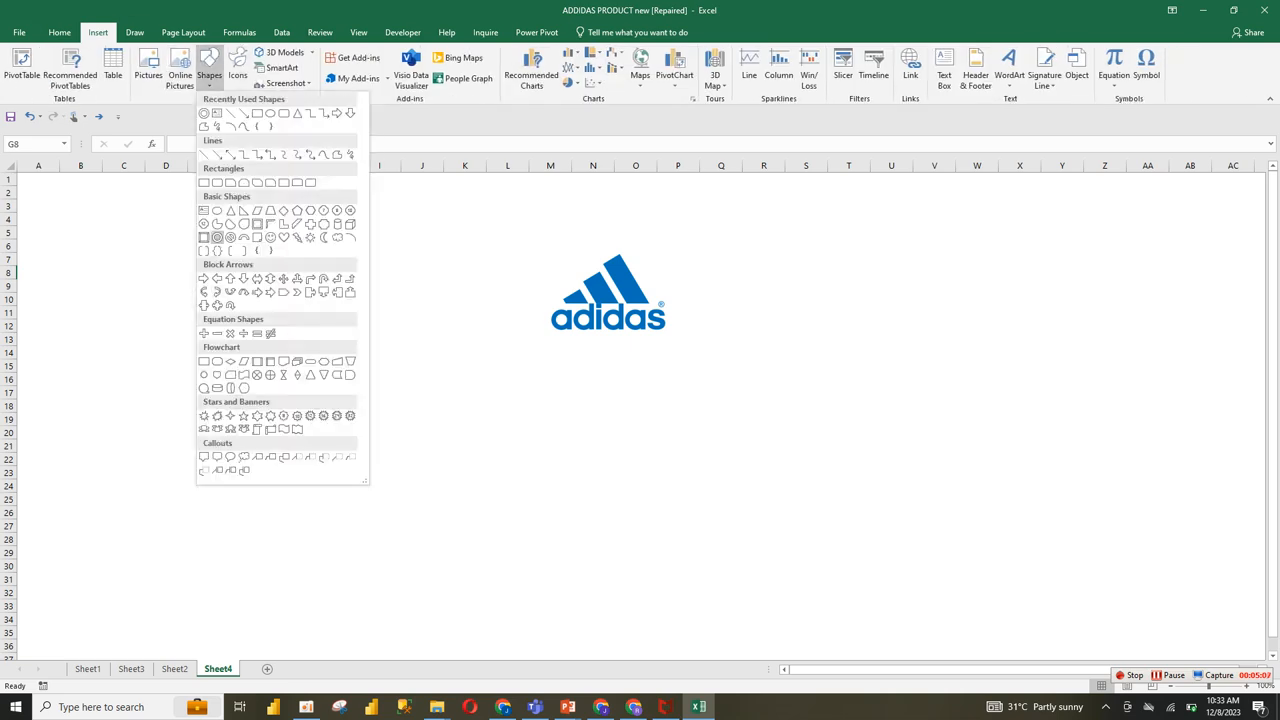
pyautogui.click(217, 237)
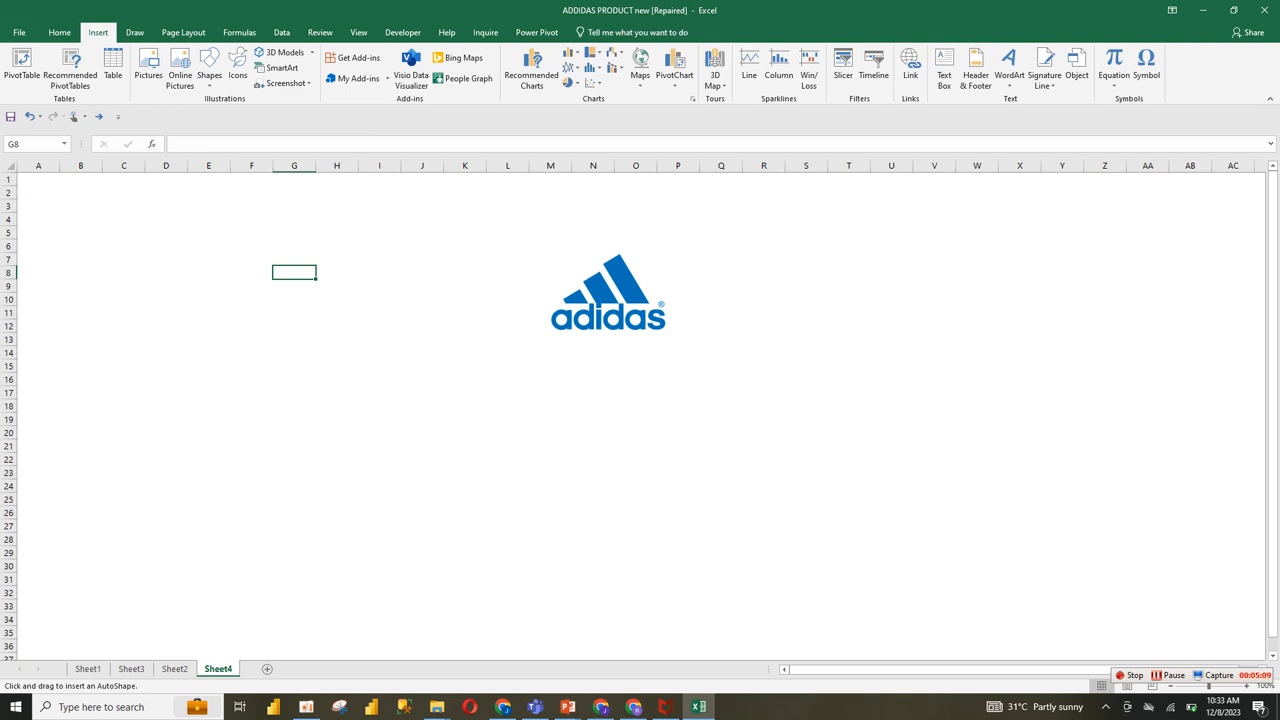
pyautogui.moveTo(216, 238); pyautogui.dragTo(268, 282)
pyautogui.hotkey('ctrl', 'z')
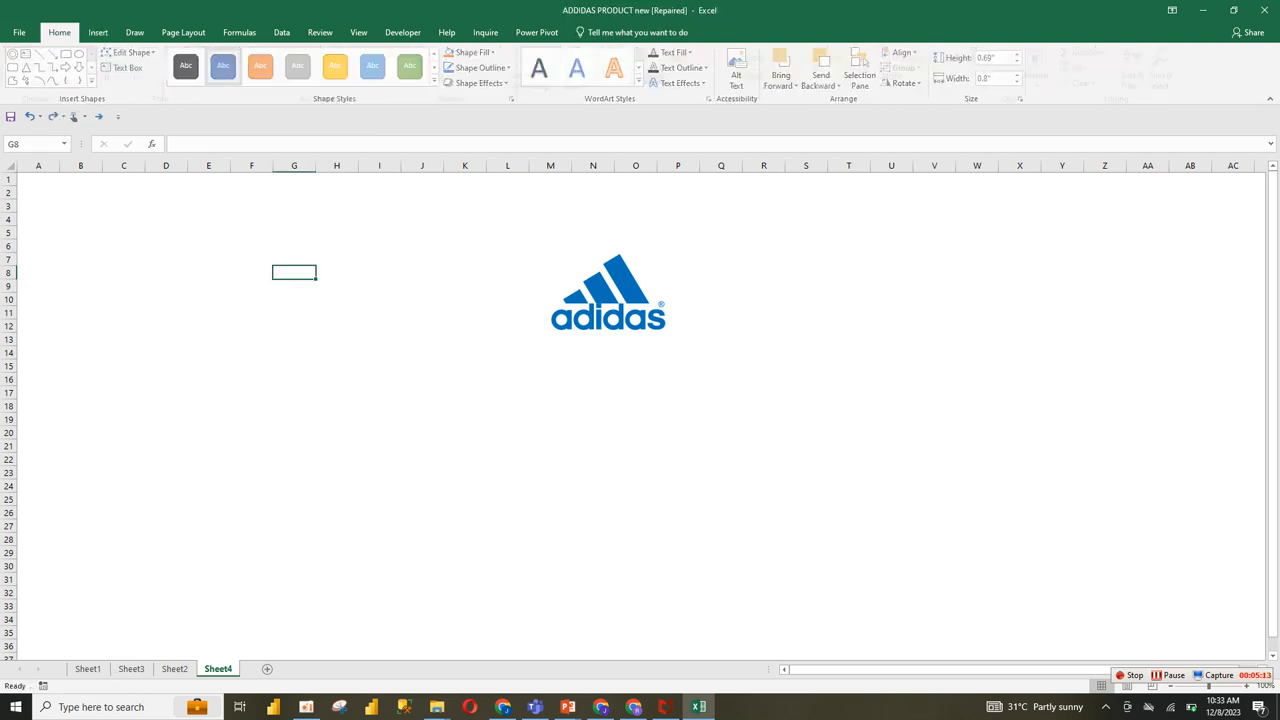
# Step: Draw a hollow circle about 3.32" high and 3.4" wide across columns D to I, rows 8 to 24, and thin its band to a narrow ring
pyautogui.click(98, 32)
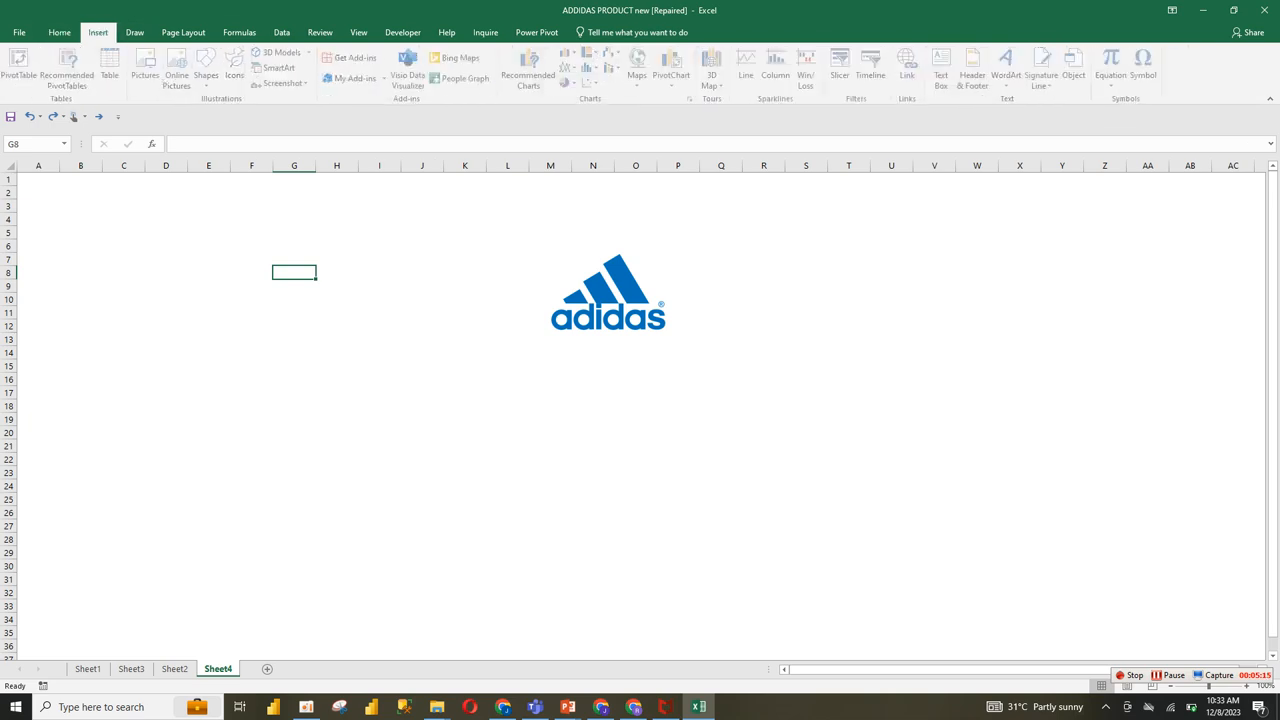
pyautogui.click(209, 70)
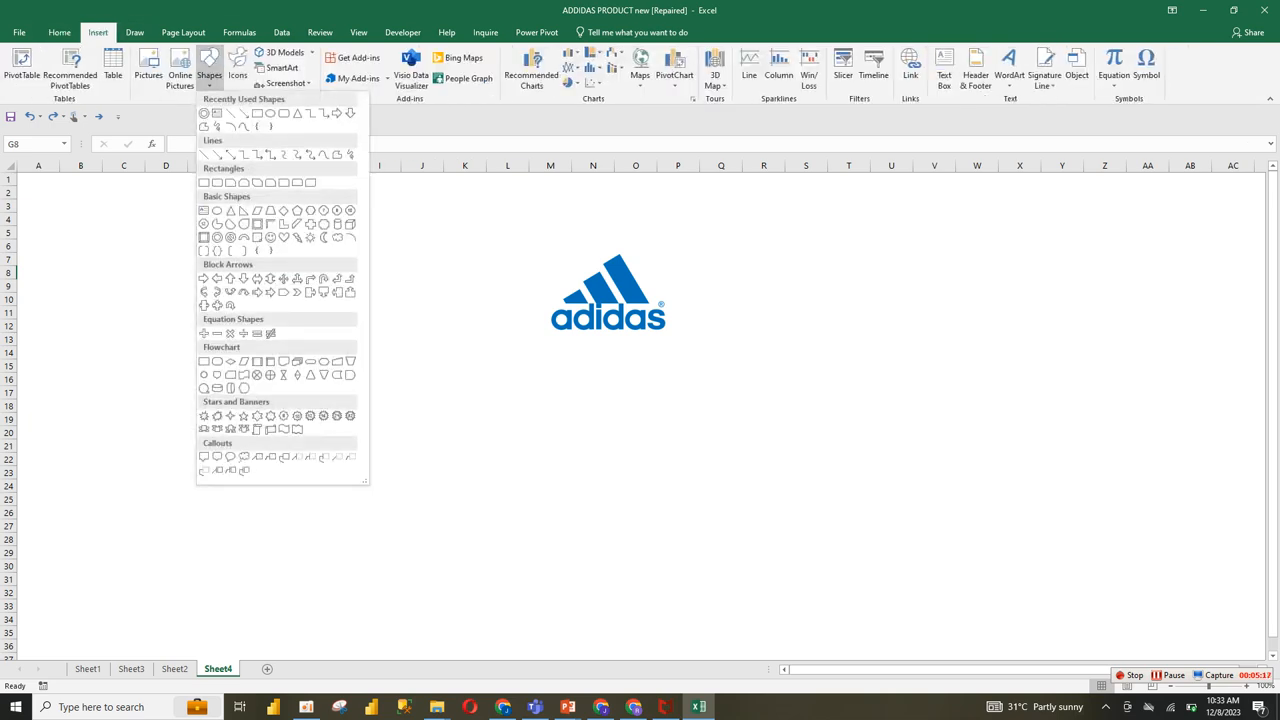
pyautogui.click(217, 237)
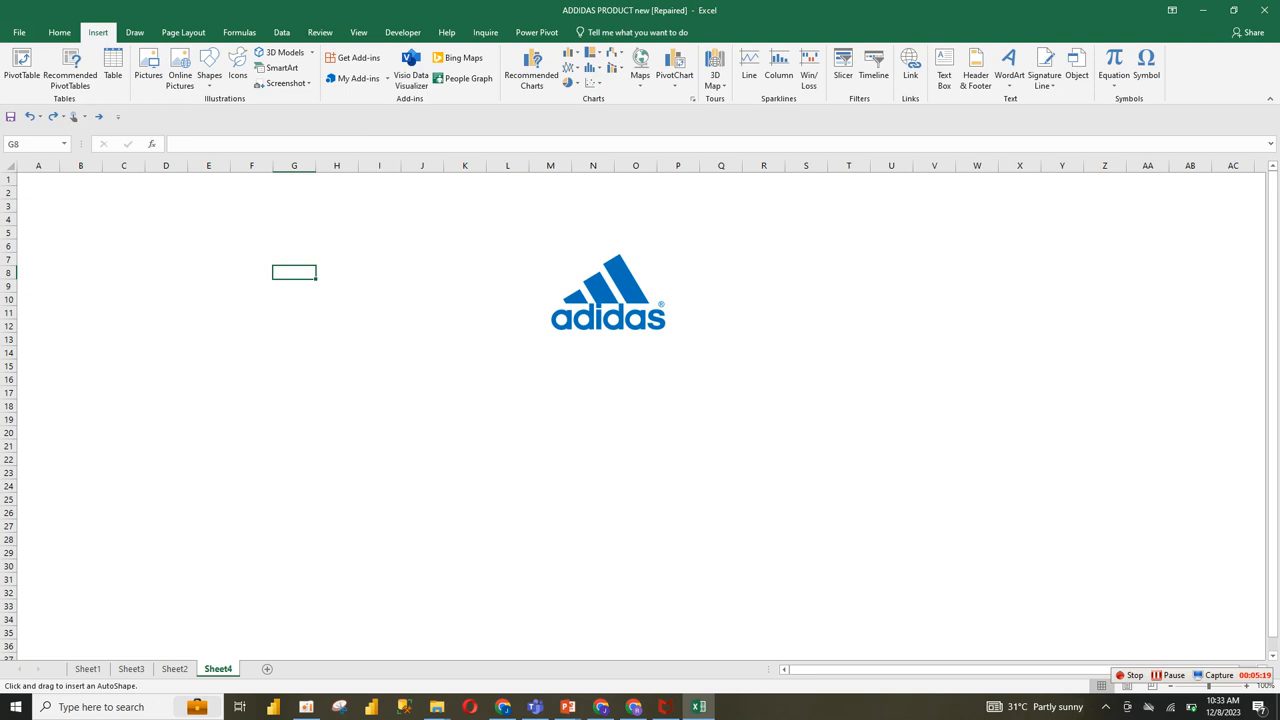
pyautogui.moveTo(186, 278); pyautogui.dragTo(294, 384)
pyautogui.moveTo(247, 338); pyautogui.dragTo(342, 441)
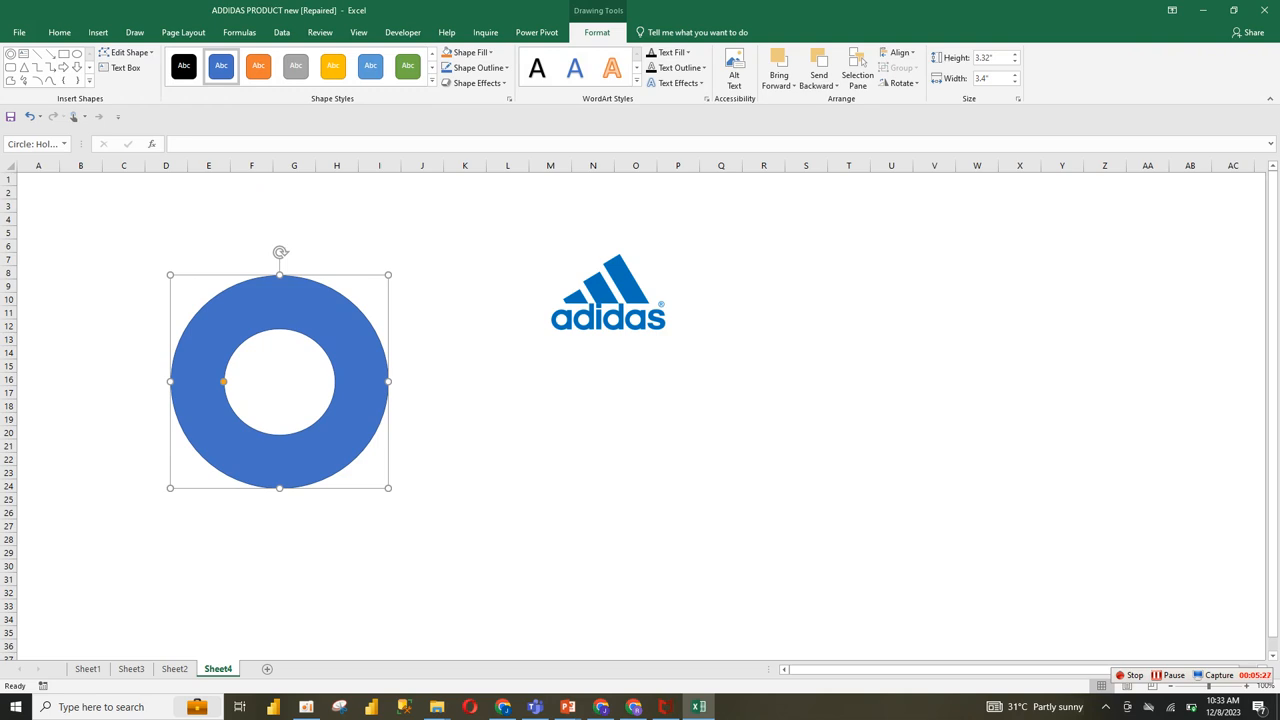
pyautogui.moveTo(223, 381); pyautogui.dragTo(175, 381)
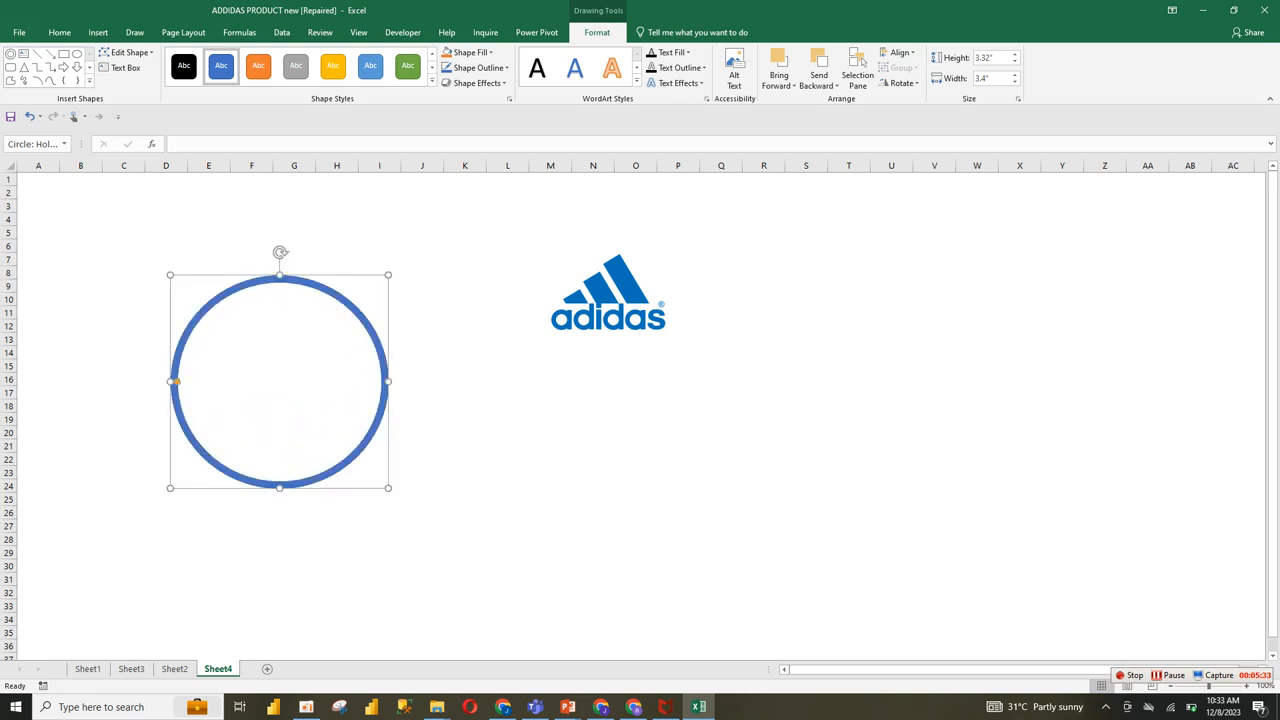
# Step: Move the Adidas logo picture into the middle of the ring
pyautogui.click(608, 298)
pyautogui.moveTo(608, 298); pyautogui.dragTo(284, 372)
# Step: Fill the ring with the second recent blue, close to the logo's colour, and remove its outline
pyautogui.click(371, 329)
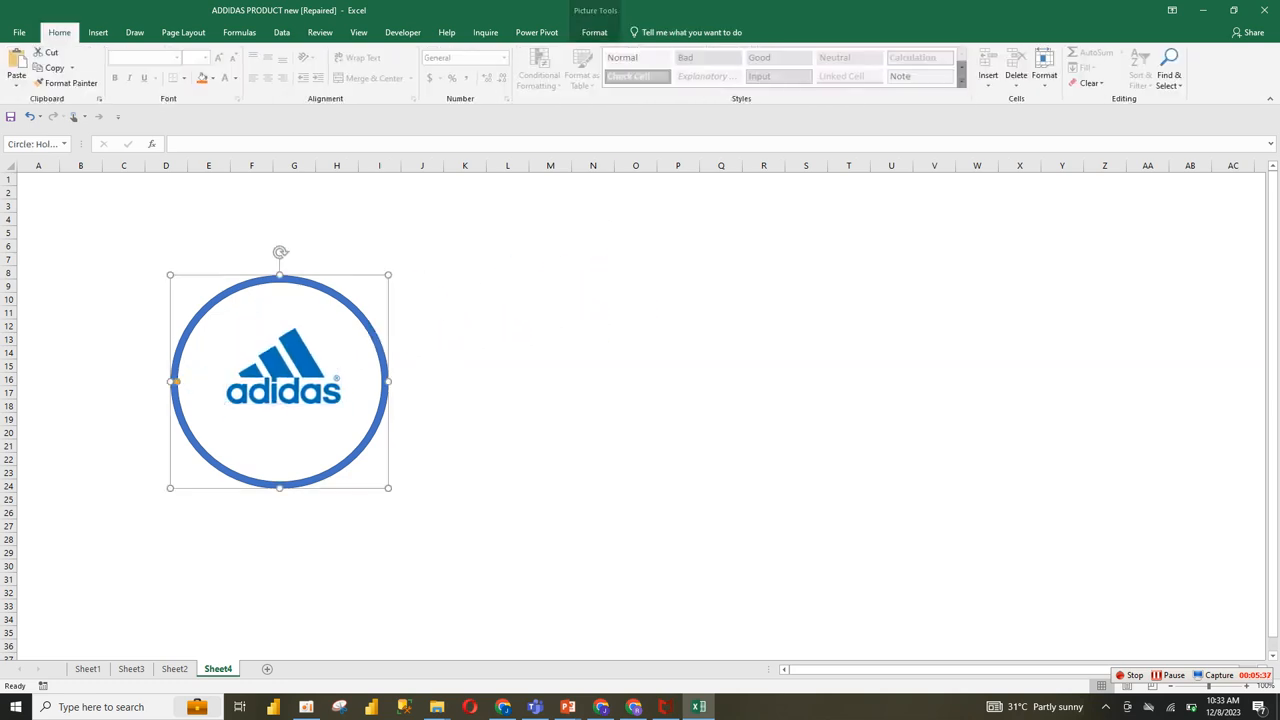
pyautogui.click(98, 32)
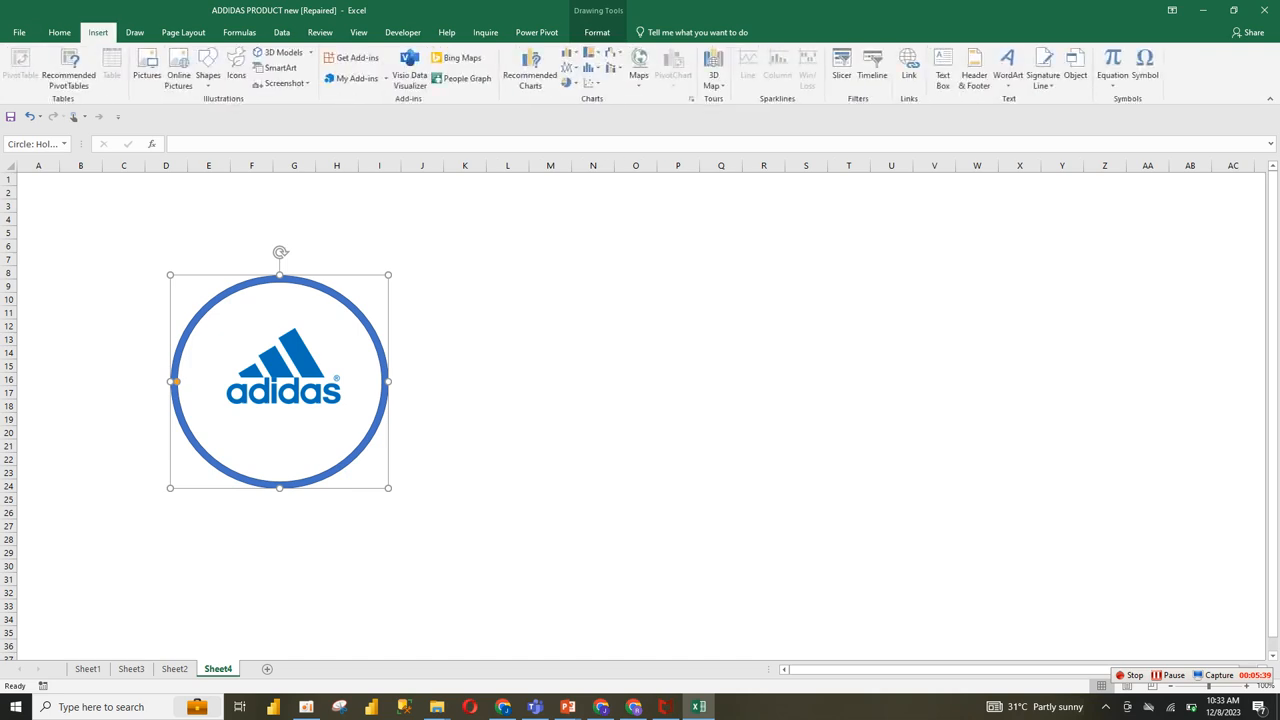
pyautogui.click(59, 32)
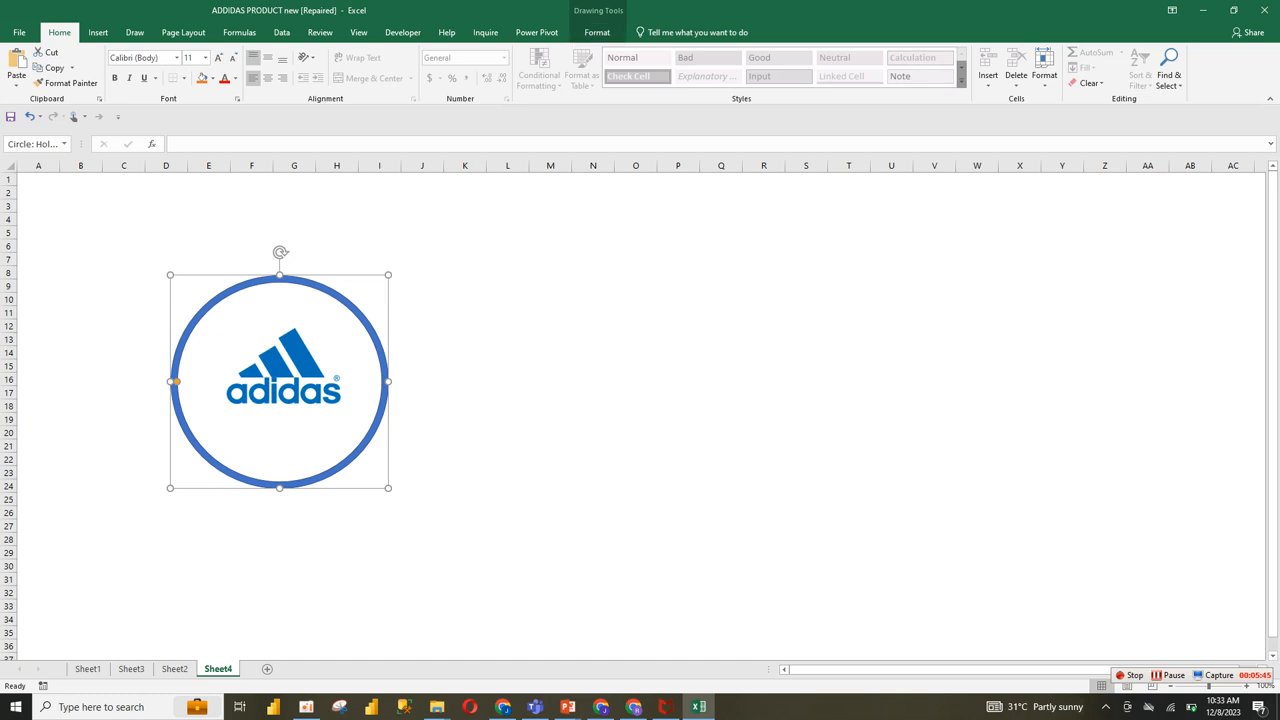
pyautogui.click(597, 32)
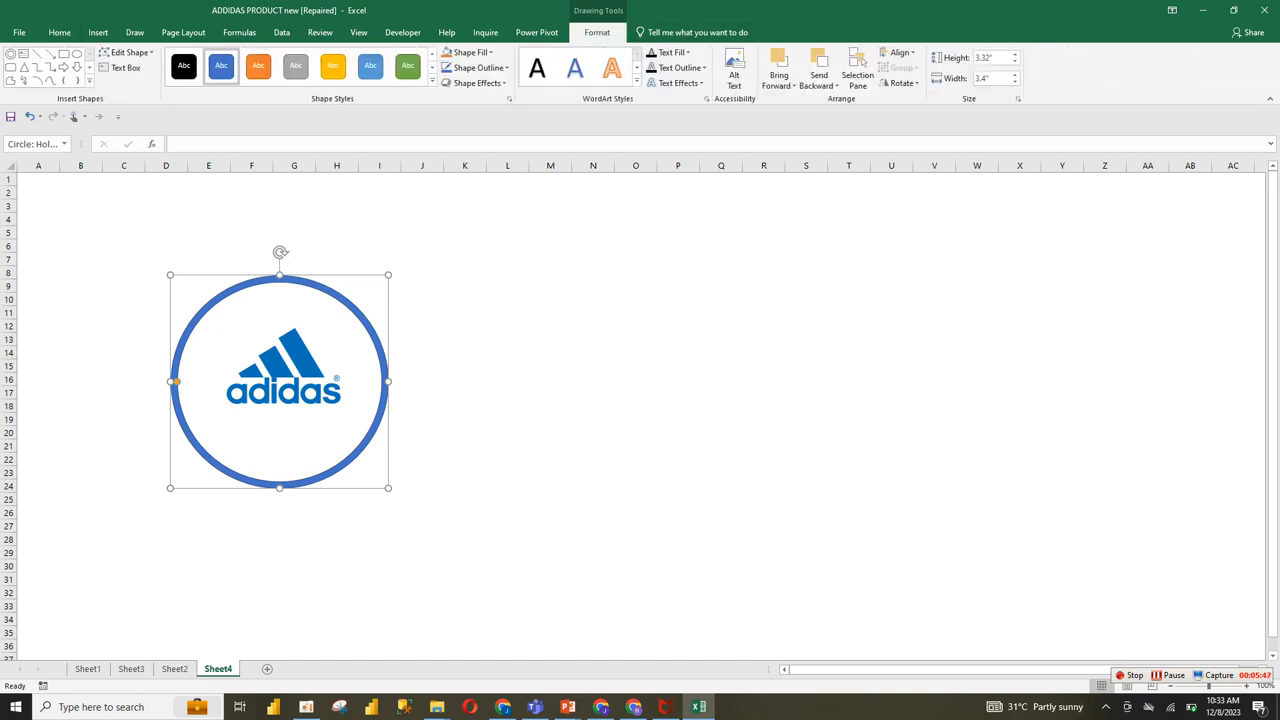
pyautogui.click(470, 52)
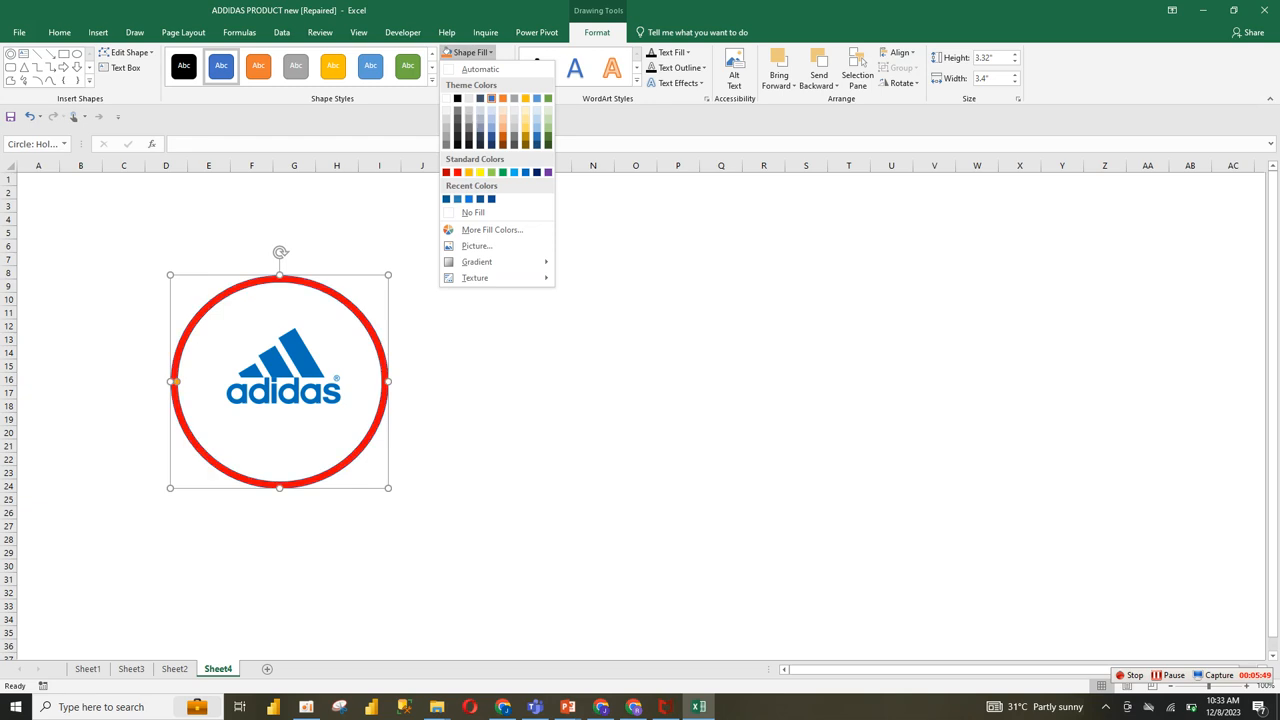
pyautogui.click(458, 199)
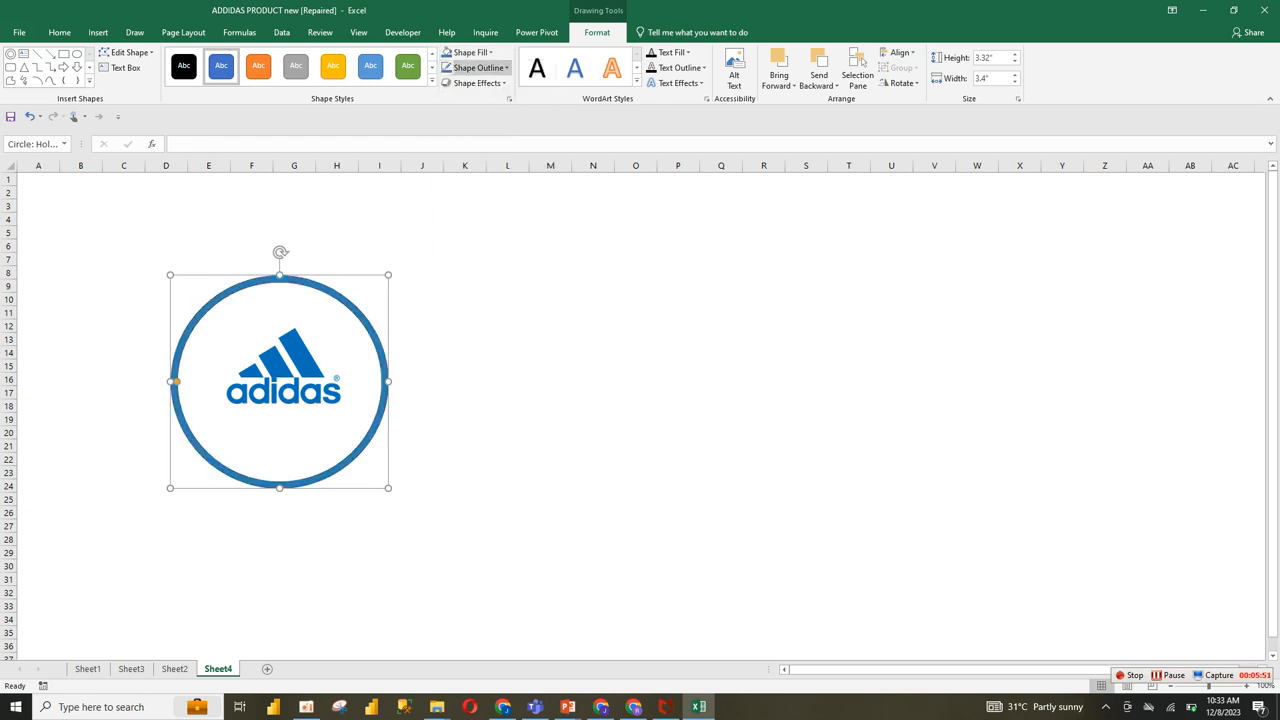
pyautogui.click(480, 68)
pyautogui.click(482, 229)
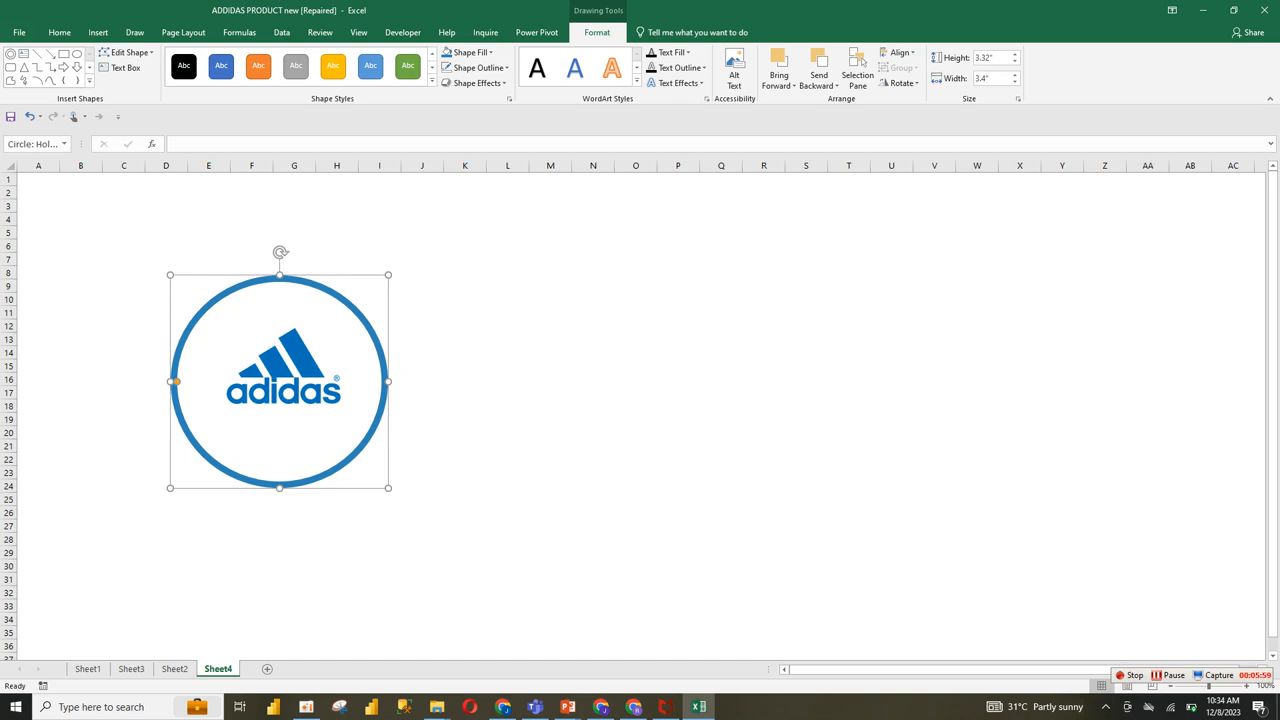
# Step: Group the ring and the Adidas logo picture into one object
pyautogui.keyDown('ctrl'); pyautogui.click(284, 367); pyautogui.keyUp('ctrl')
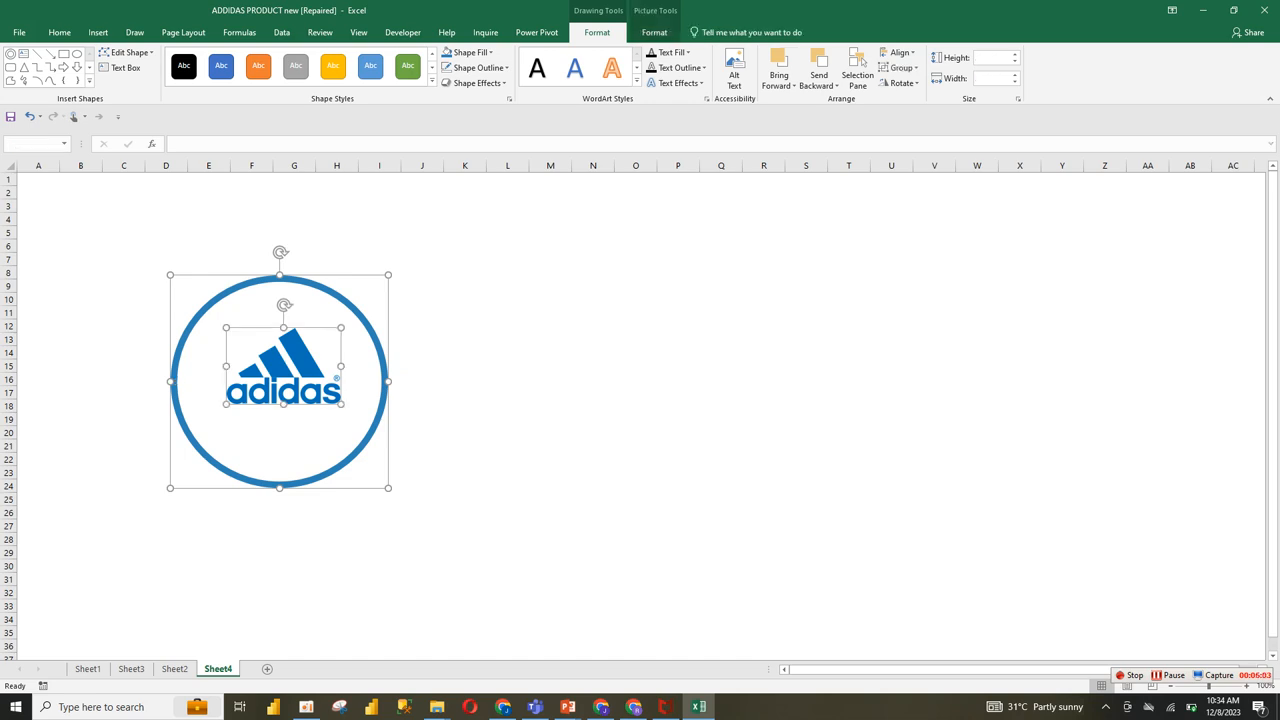
pyautogui.rightClick(389, 274)
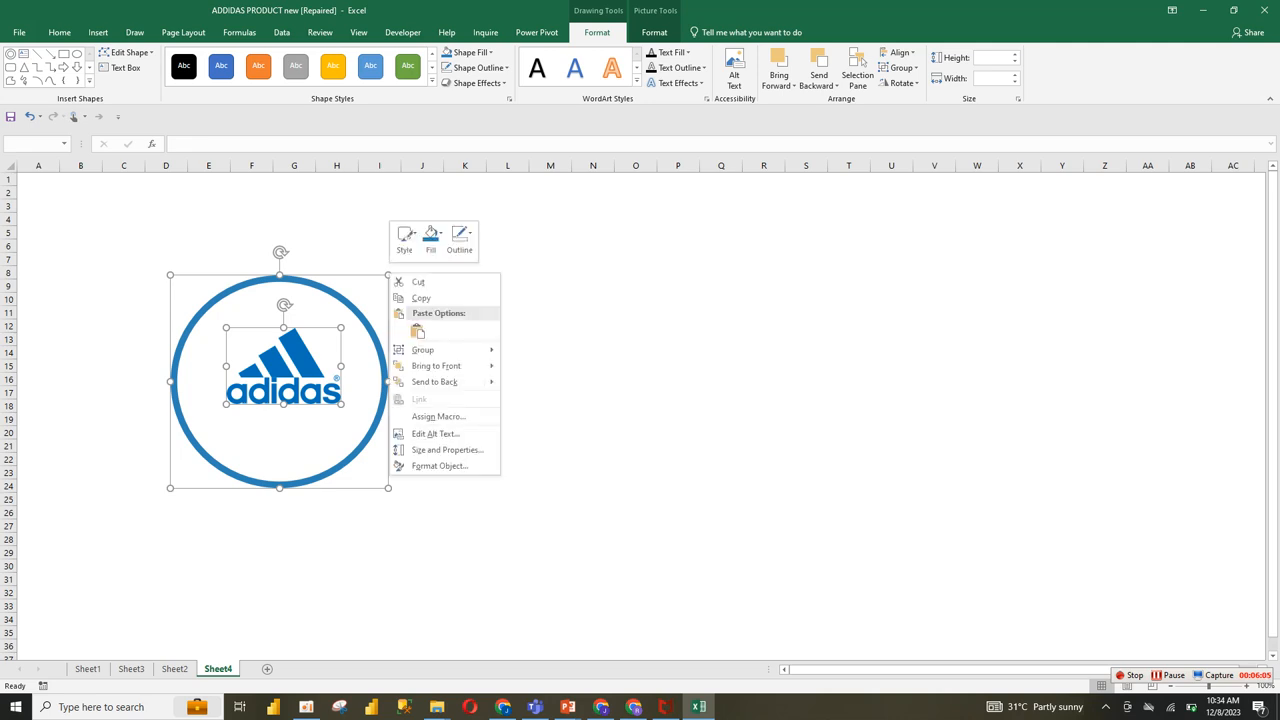
pyautogui.moveTo(440, 350)
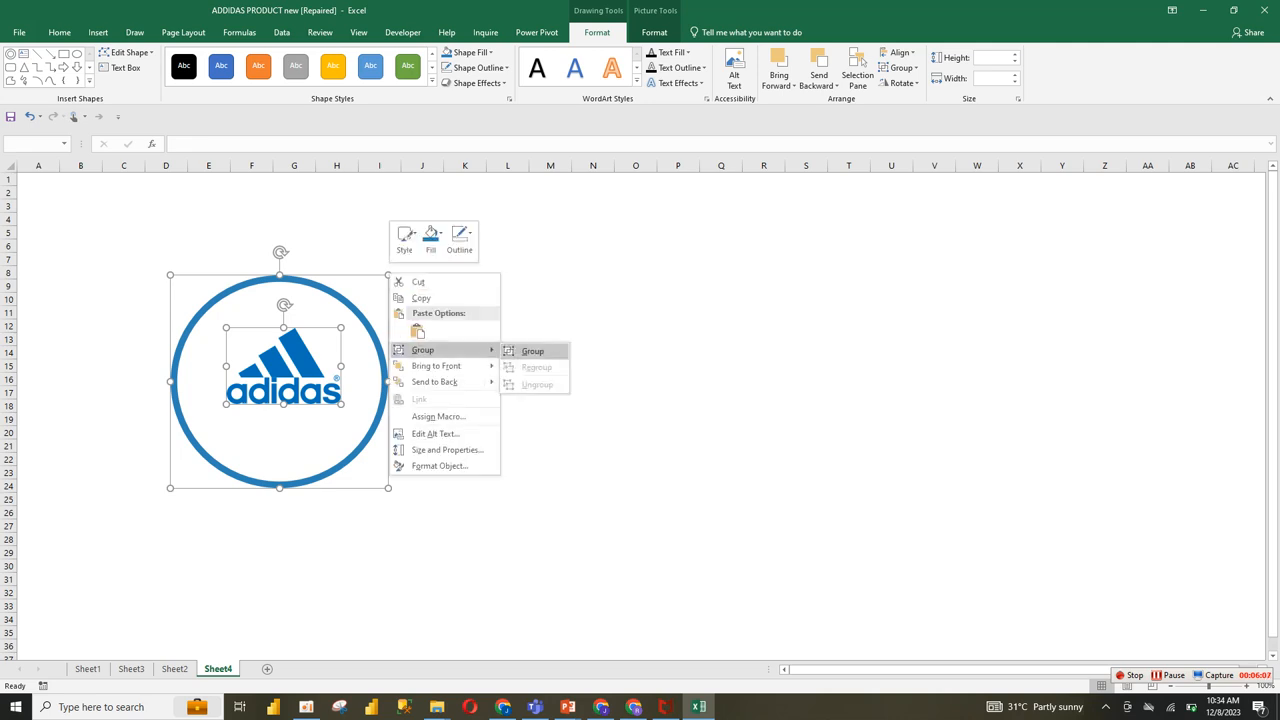
pyautogui.click(533, 351)
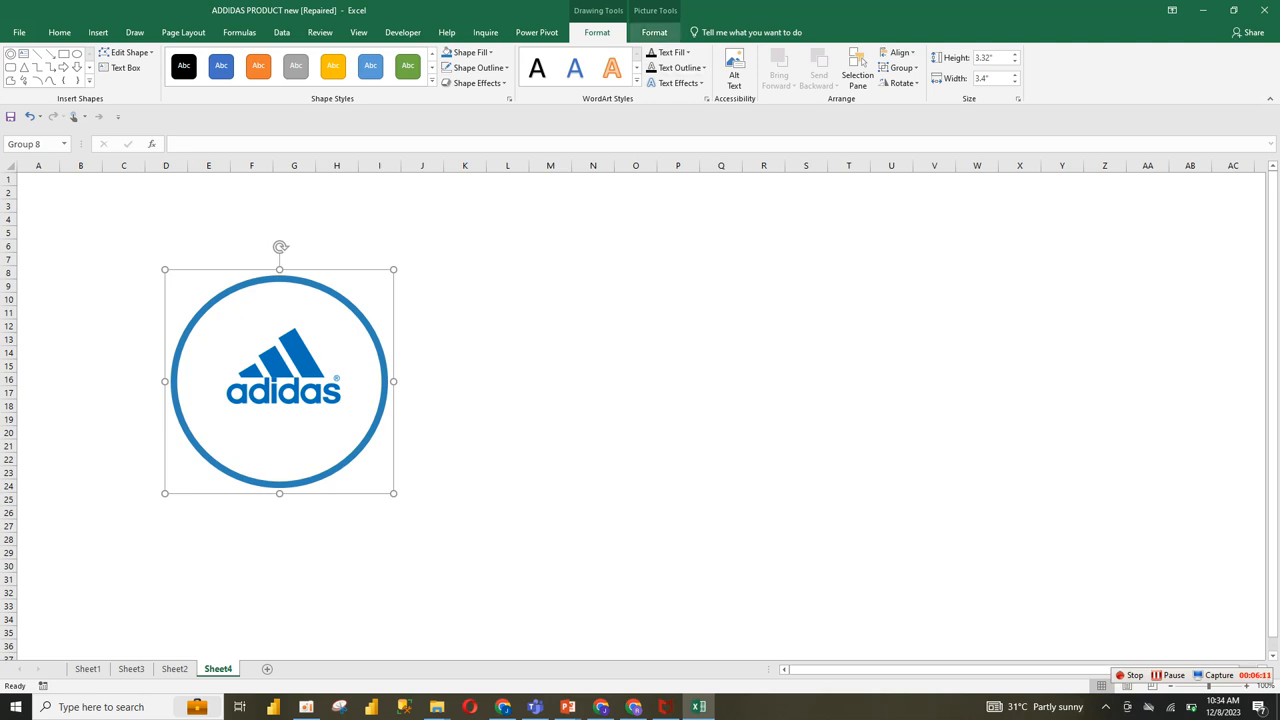
# Step: Shrink the logo group about its centre to about 1.72" by 1.76" and move it over cells A1 to C9
pyautogui.click(654, 32)
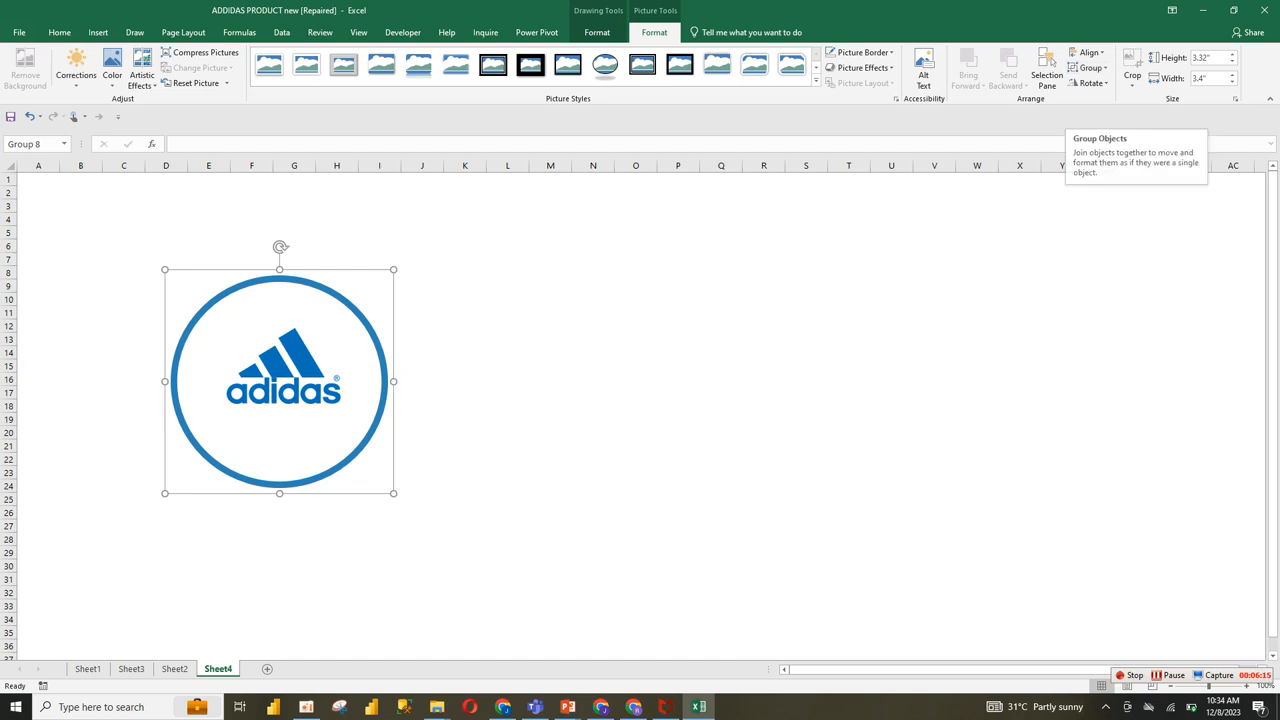
pyautogui.moveTo(393, 493); pyautogui.dragTo(341, 442)
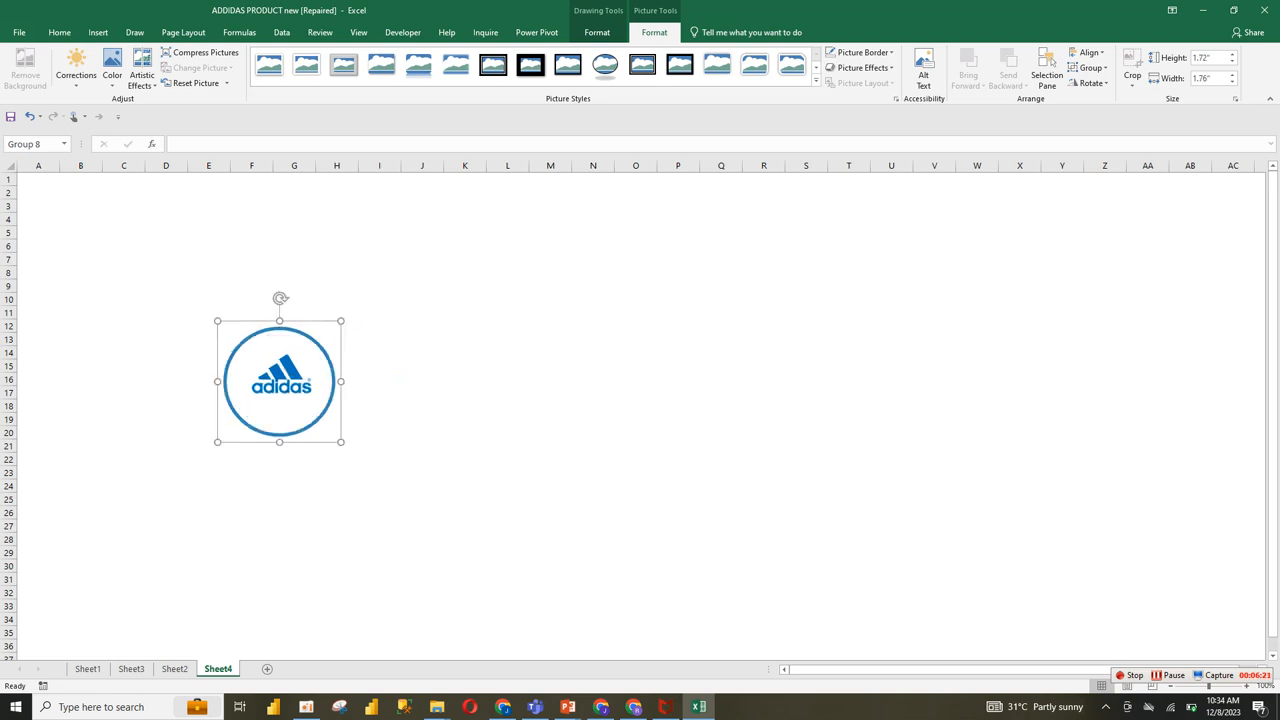
pyautogui.moveTo(290, 400); pyautogui.dragTo(80, 226)
# Step: Enlarge only the Adidas picture inside the group to about 0.91" high and 1.36" wide so it nearly fills the ring
pyautogui.click(86, 225)
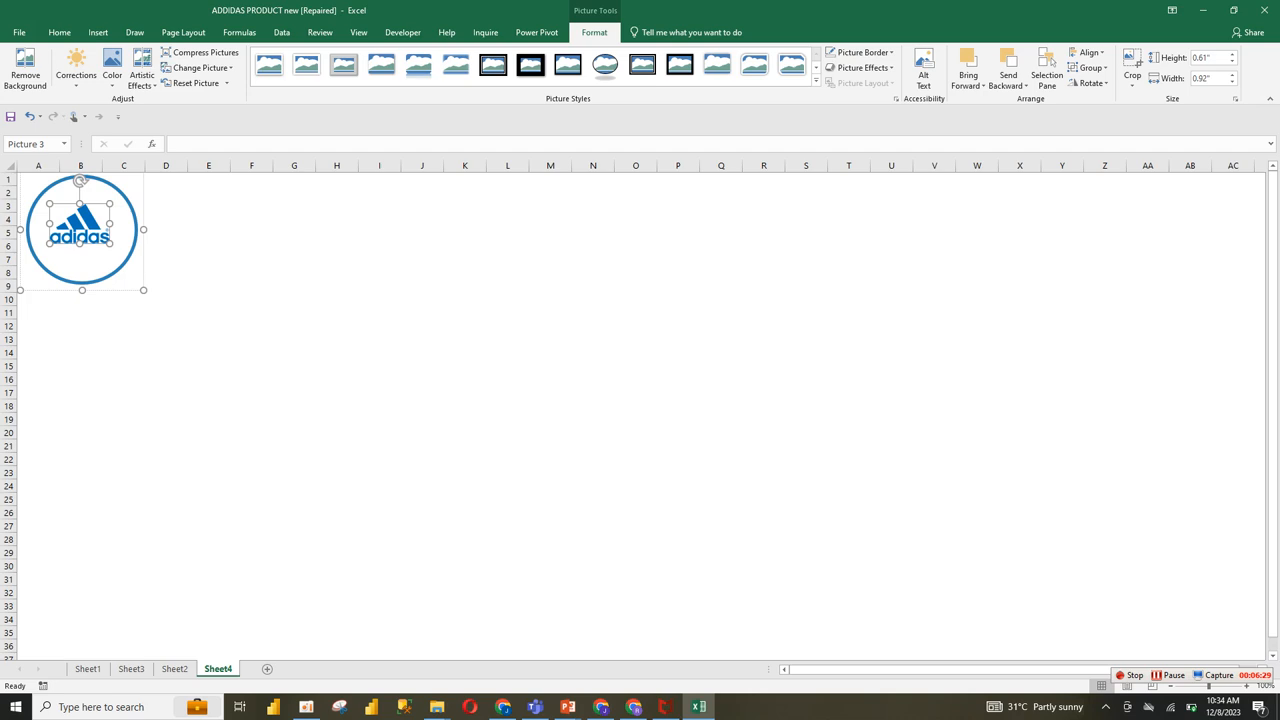
pyautogui.moveTo(110, 243); pyautogui.dragTo(124, 253)
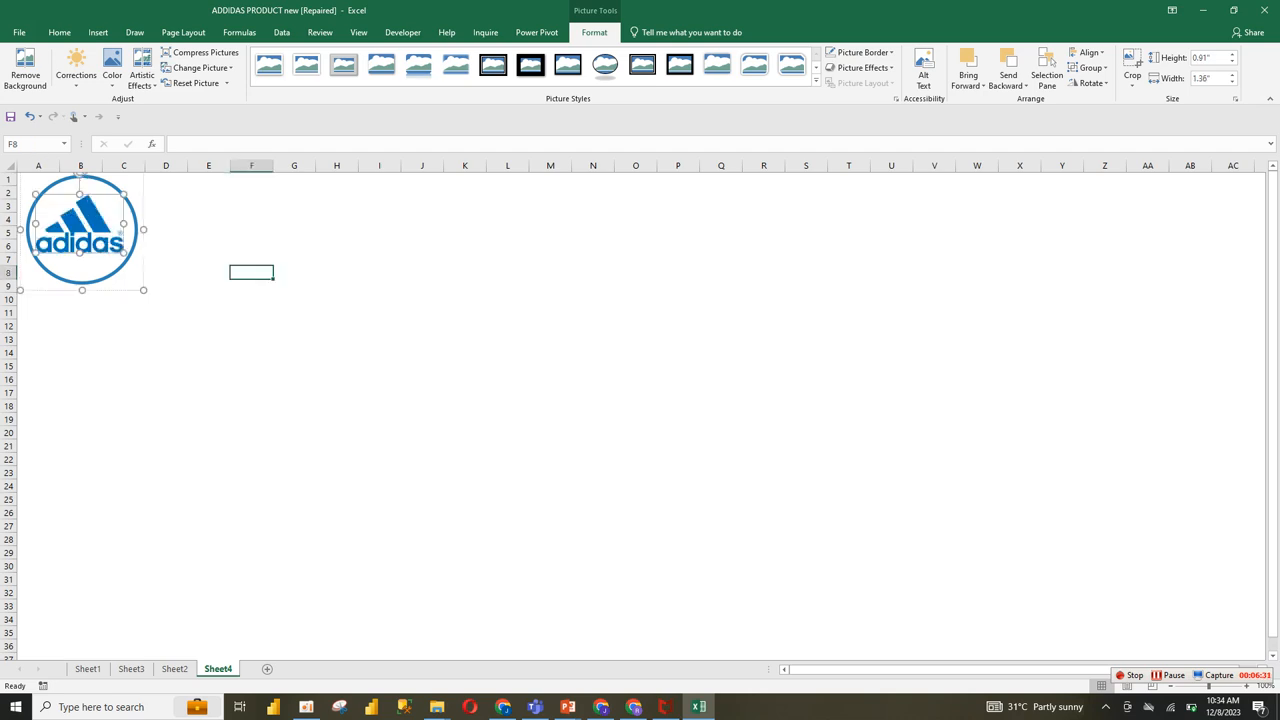
# Step: Nudge the Adidas picture slightly to the right inside the ring so it sits centred, and deselect the group
pyautogui.click(252, 273)
pyautogui.click(83, 229)
pyautogui.click(83, 229)
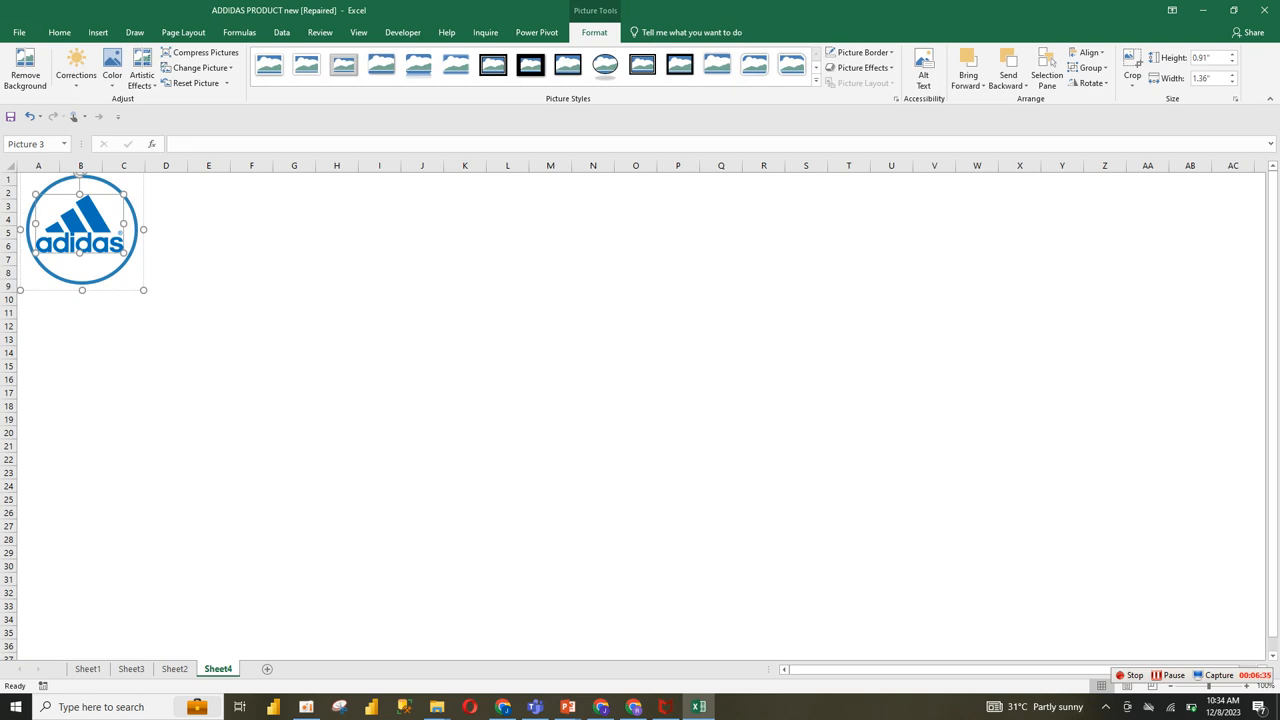
pyautogui.press('Right')
pyautogui.press('Right')
pyautogui.press('Right')
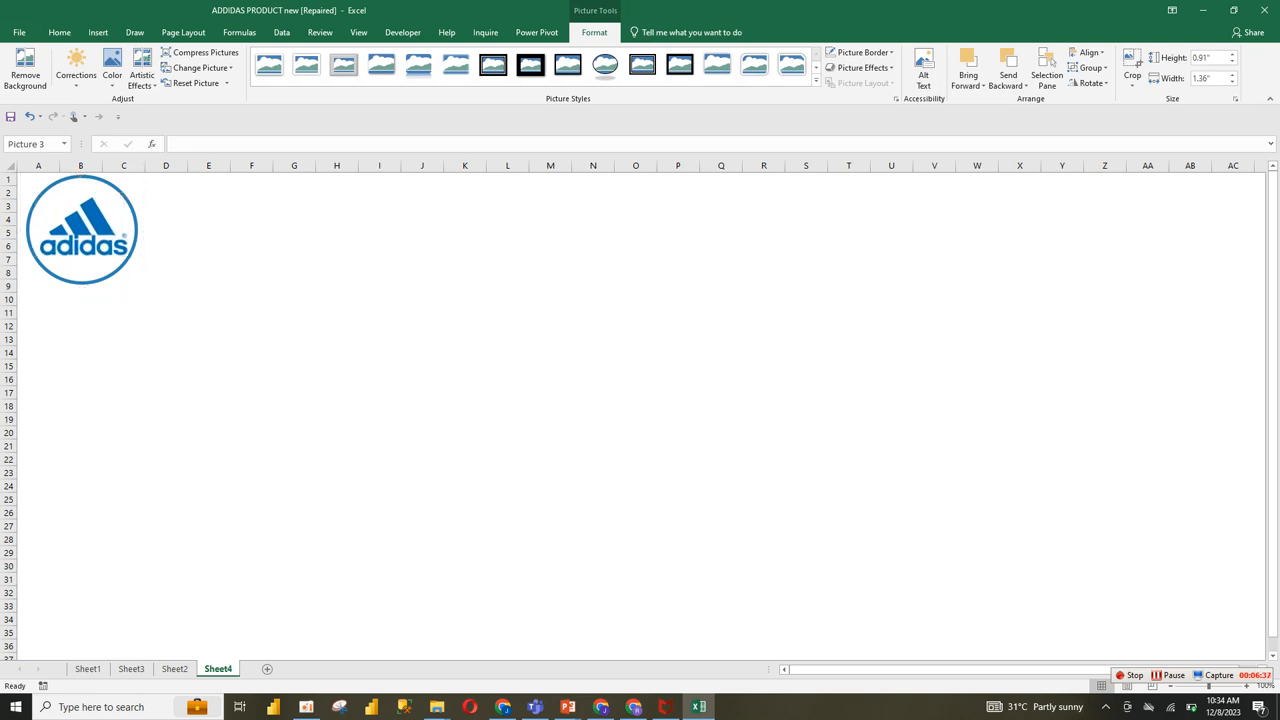
pyautogui.click(209, 246)
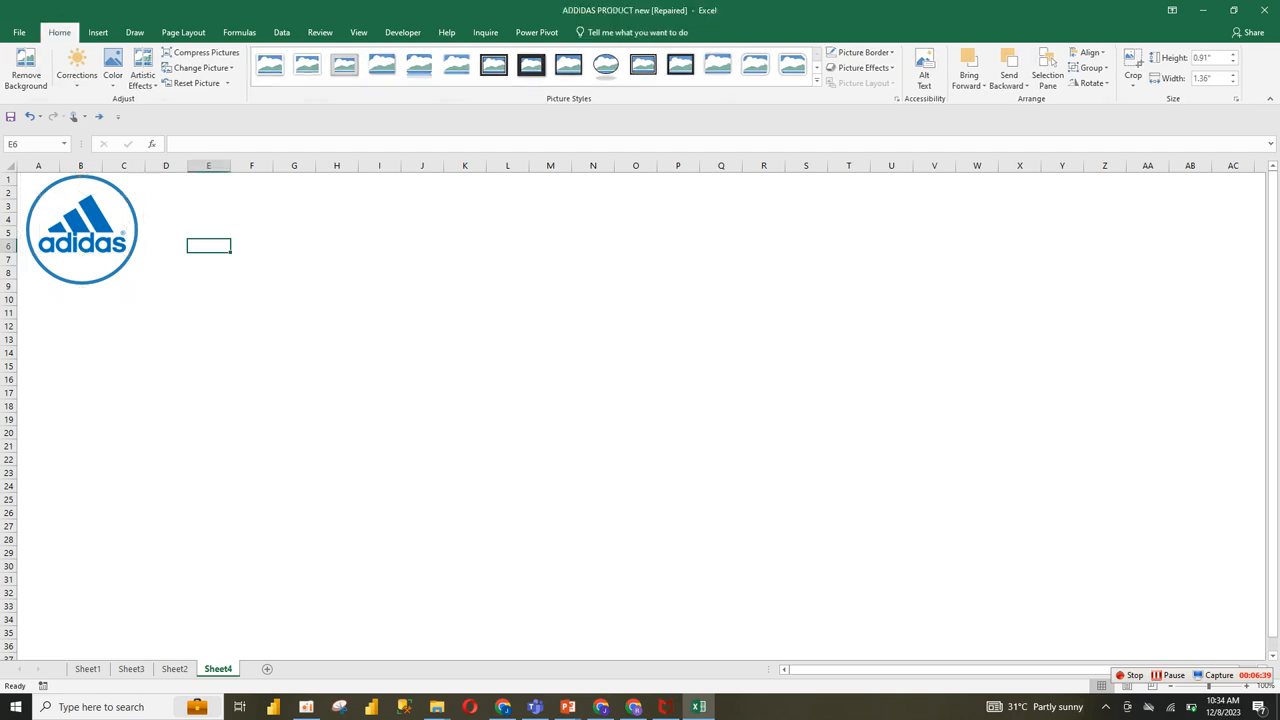
pyautogui.click(132, 273)
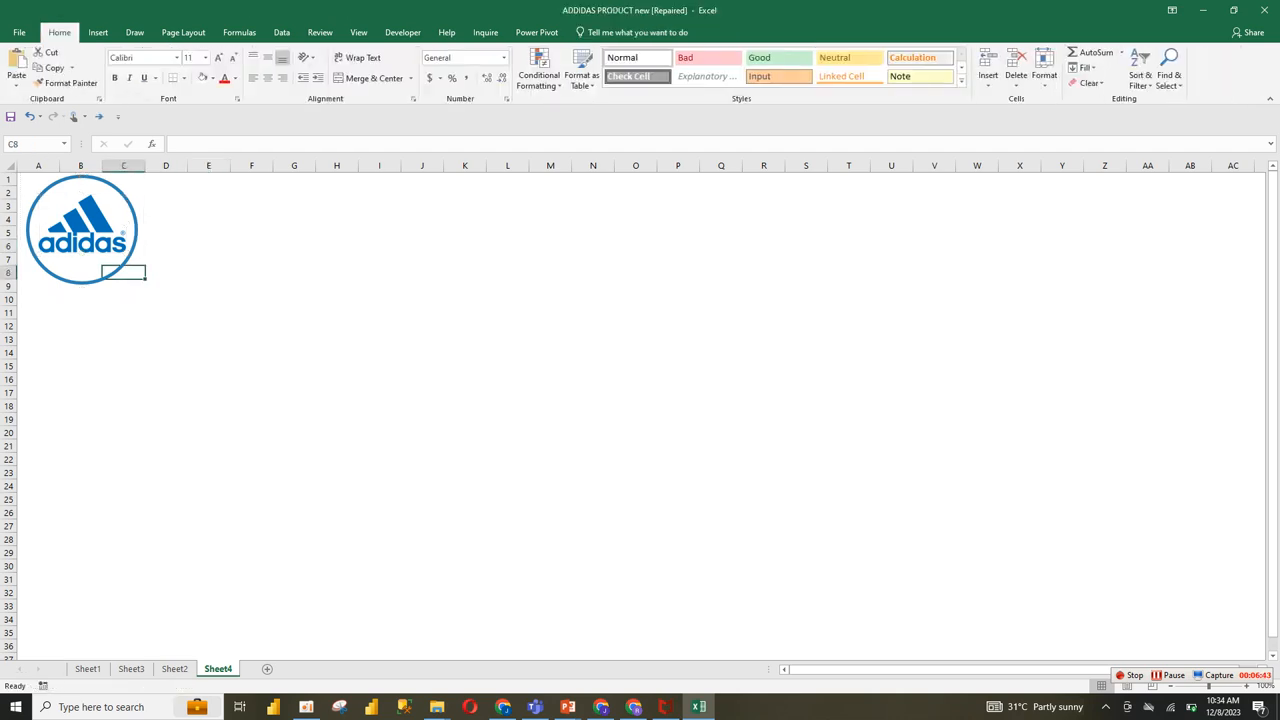
# Step: Insert a text box beside the logo on Sheet4 containing the title "ADIDAS SALES DASHBOARD"
pyautogui.click(174, 668)
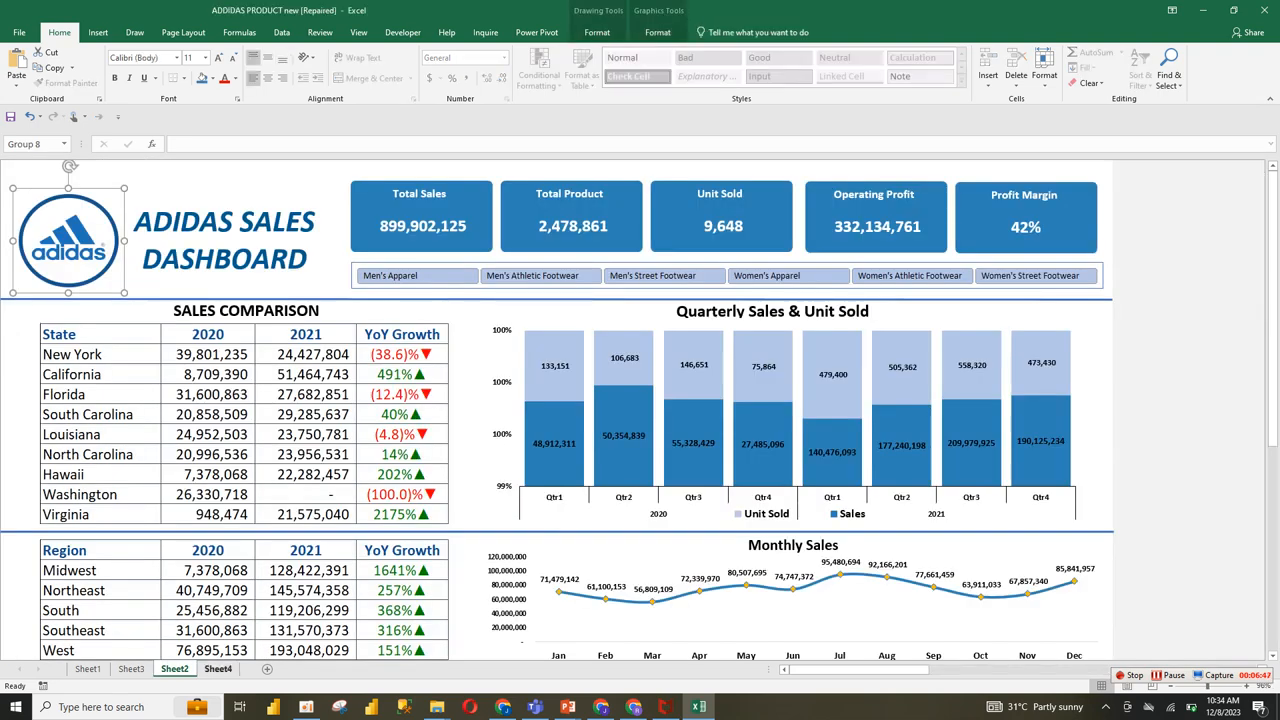
pyautogui.click(218, 668)
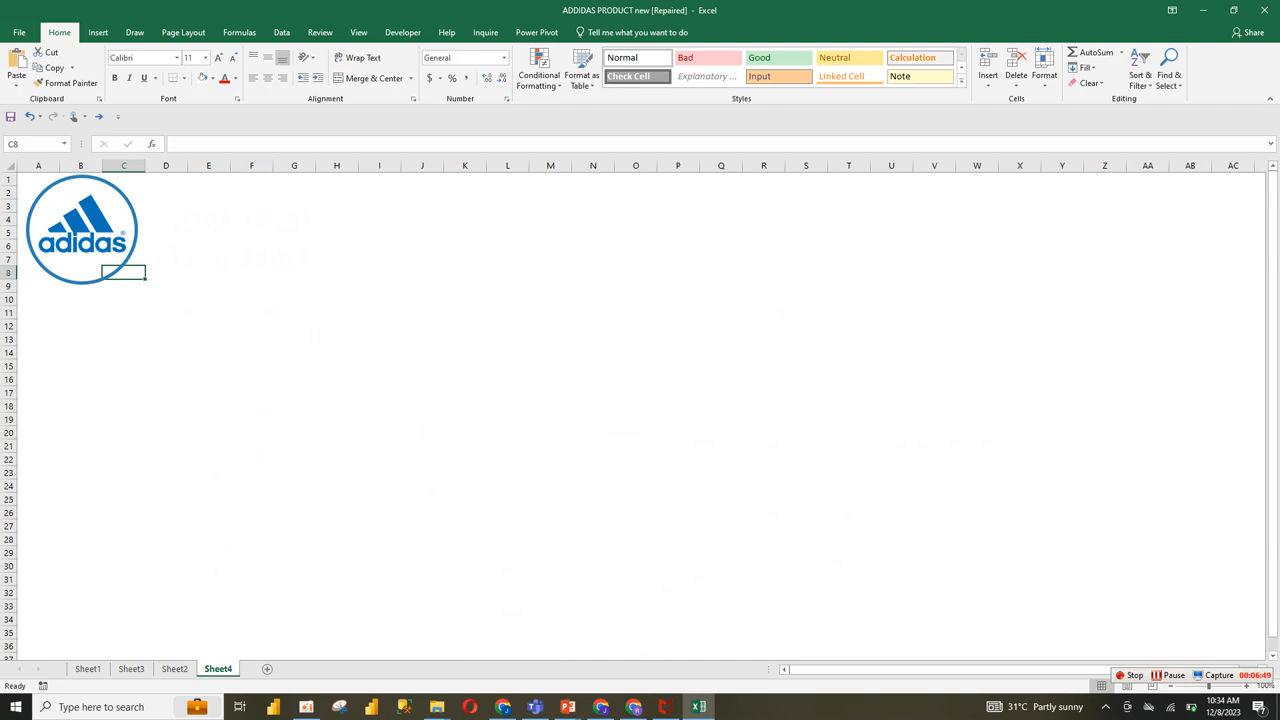
pyautogui.click(98, 32)
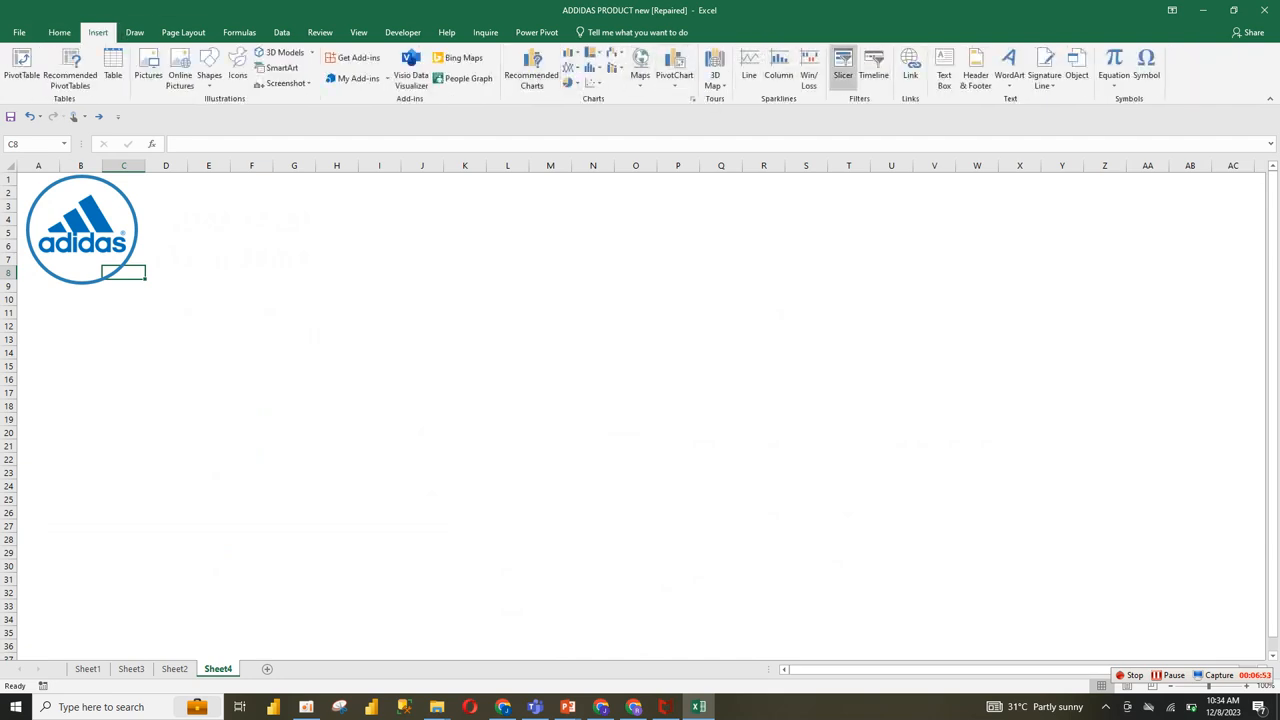
pyautogui.moveTo(240, 244)
pyautogui.mouseDown()
pyautogui.moveTo(414, 314)
pyautogui.moveTo(490, 311)
pyautogui.mouseUp()
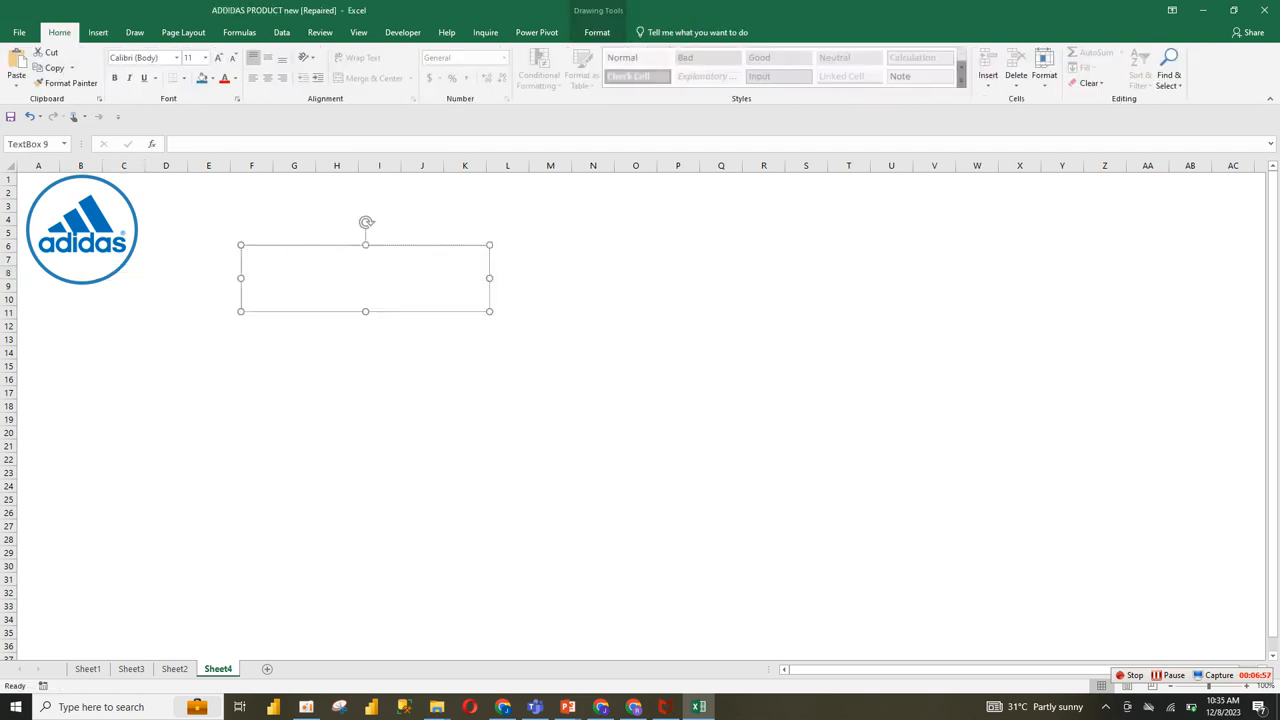
pyautogui.write('ADIDAS SALES DASHBOARD')
pyautogui.hotkey('ctrl', 'z')
pyautogui.hotkey('ctrl', 'z')
pyautogui.hotkey('ctrl', 'y')
pyautogui.hotkey('ctrl', 'y')
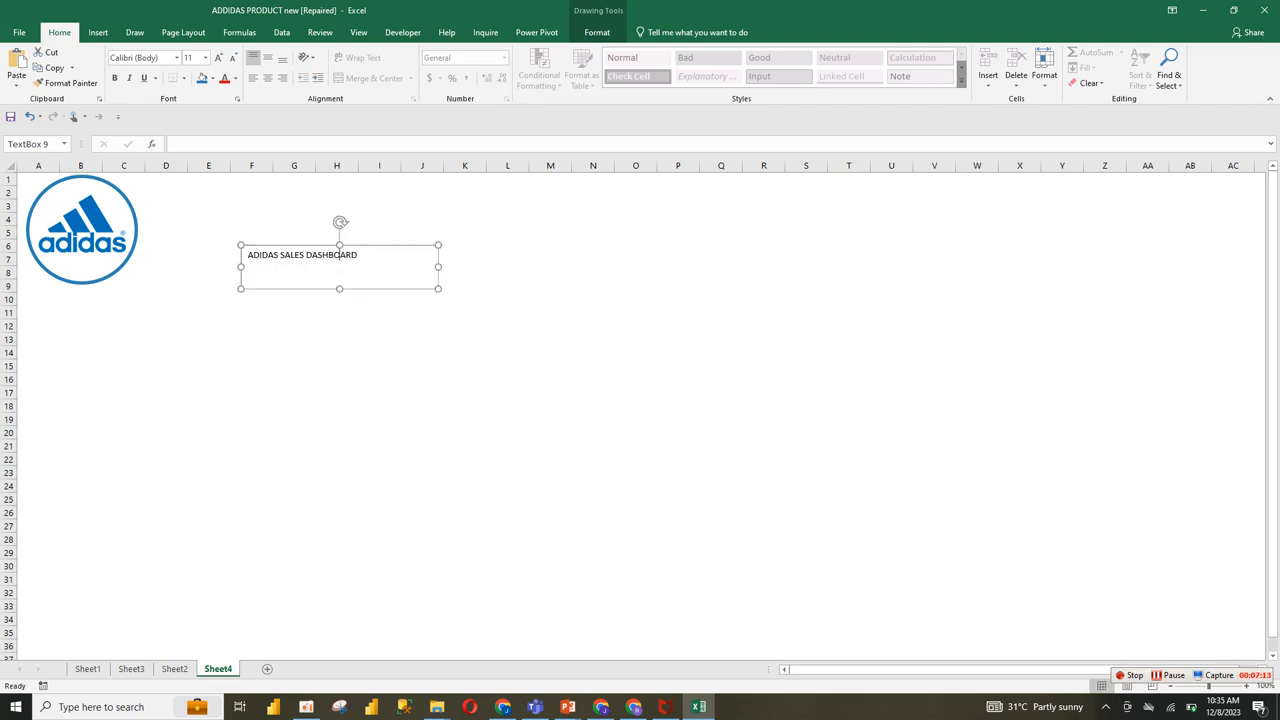
# Step: Centre the title text horizontally and leave the text box with no fill
pyautogui.tripleClick(340, 256)
pyautogui.click(267, 78)
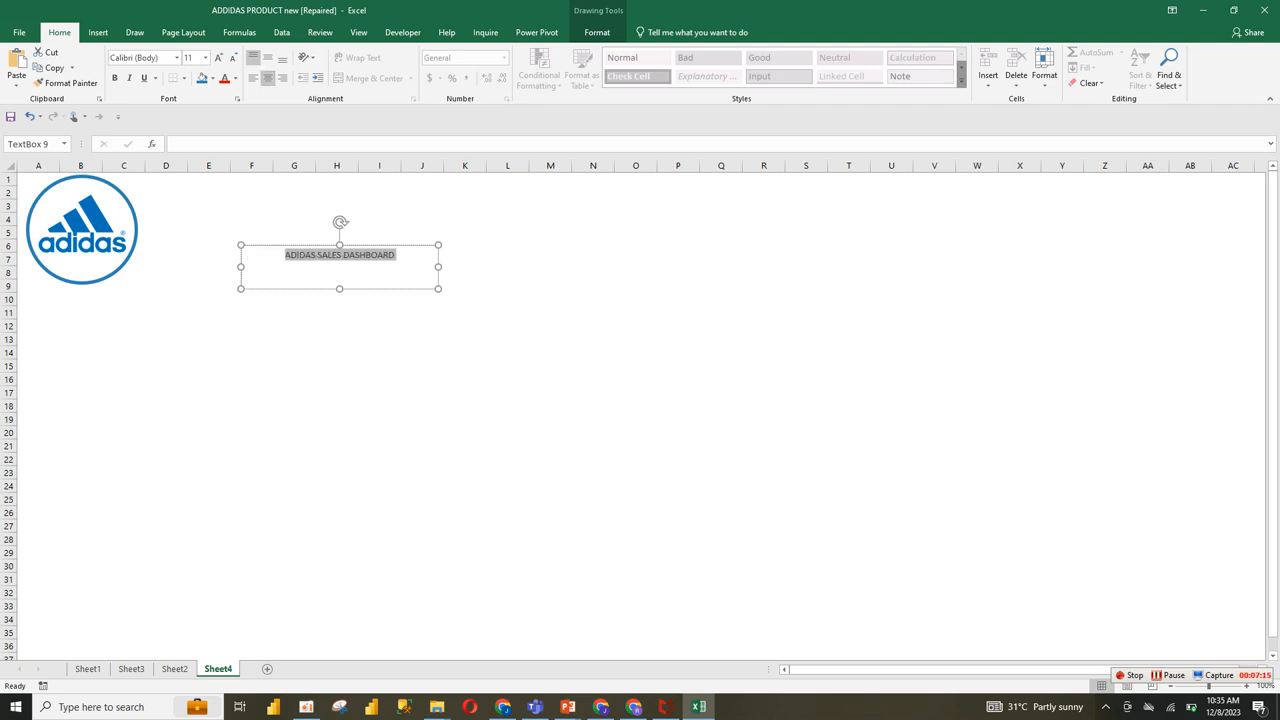
pyautogui.click(201, 78)
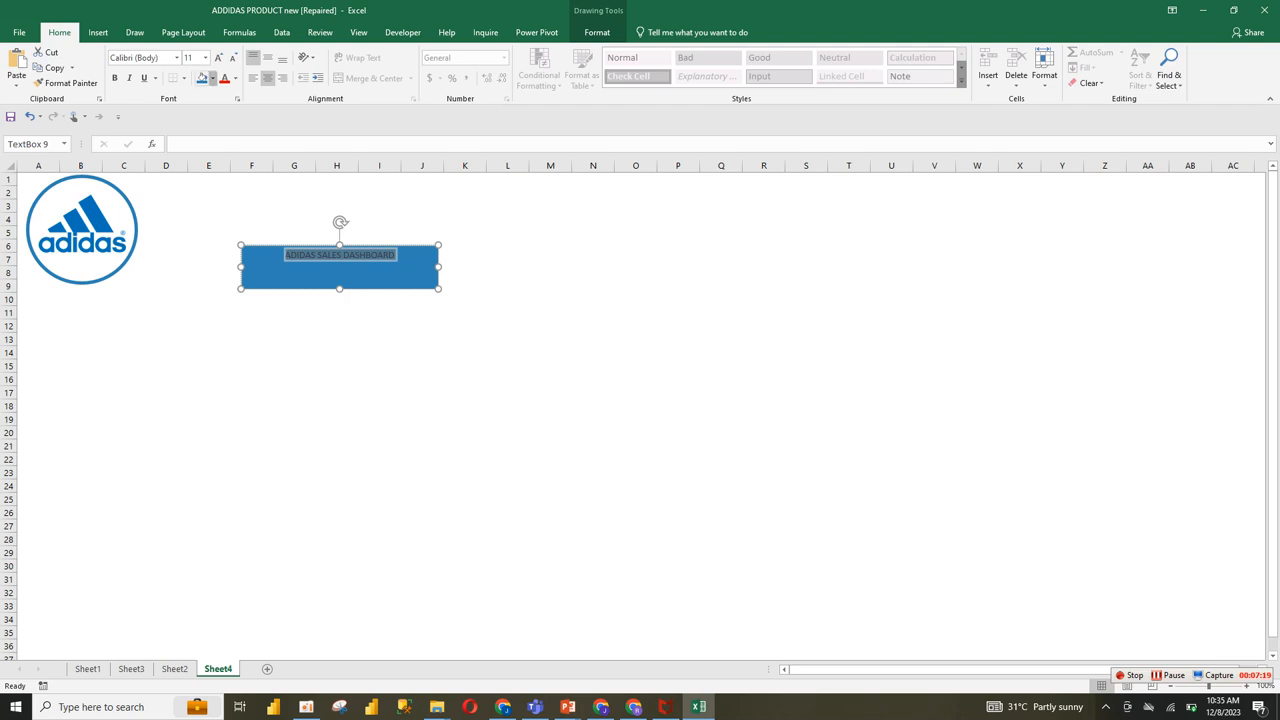
pyautogui.click(212, 78)
pyautogui.click(228, 238)
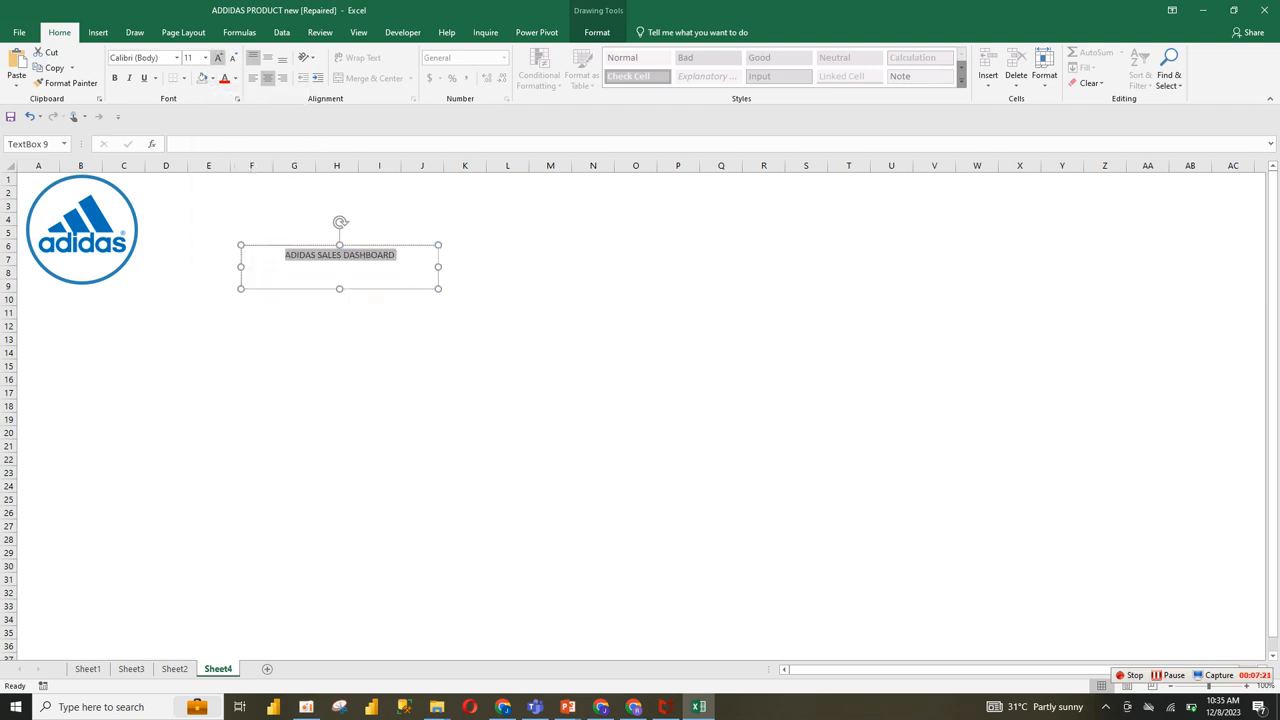
# Step: Colour the title text with the third recent blue, make it bold and enlarge it to 20 points
pyautogui.click(236, 78)
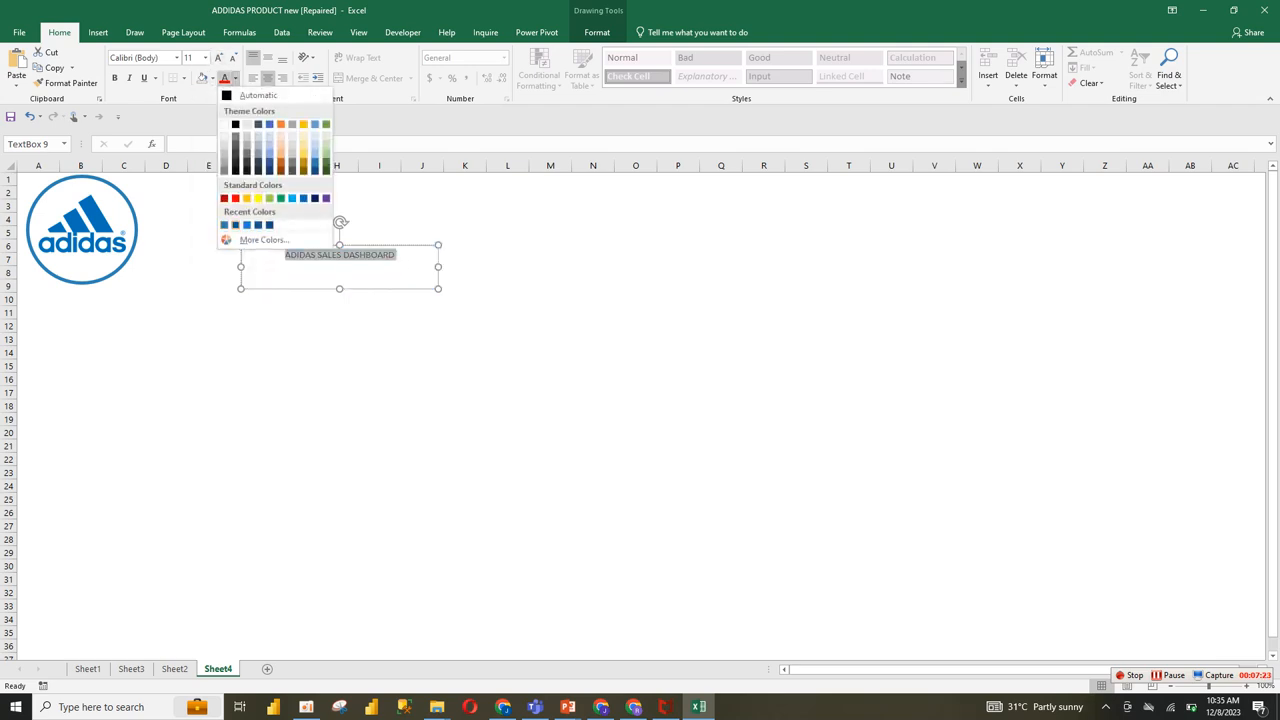
pyautogui.click(247, 225)
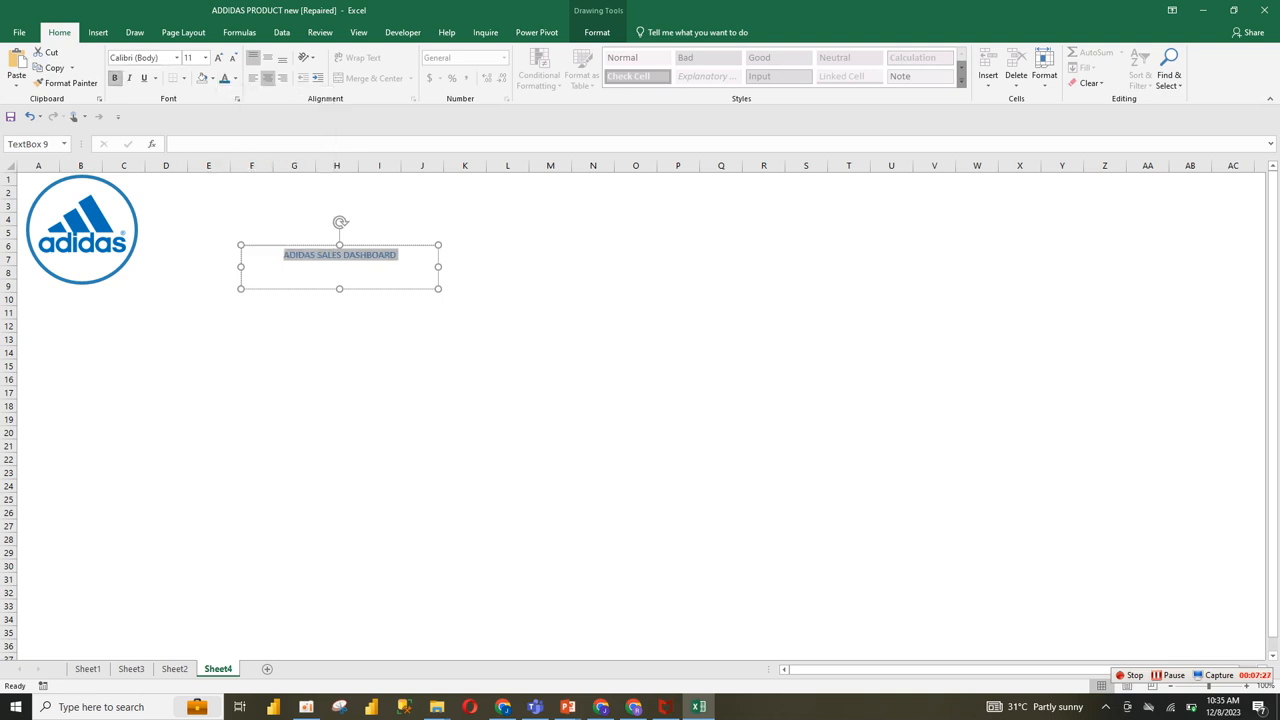
pyautogui.click(114, 78)
pyautogui.click(218, 57)
pyautogui.click(218, 57)
pyautogui.click(218, 57)
pyautogui.click(218, 57)
pyautogui.click(218, 57)
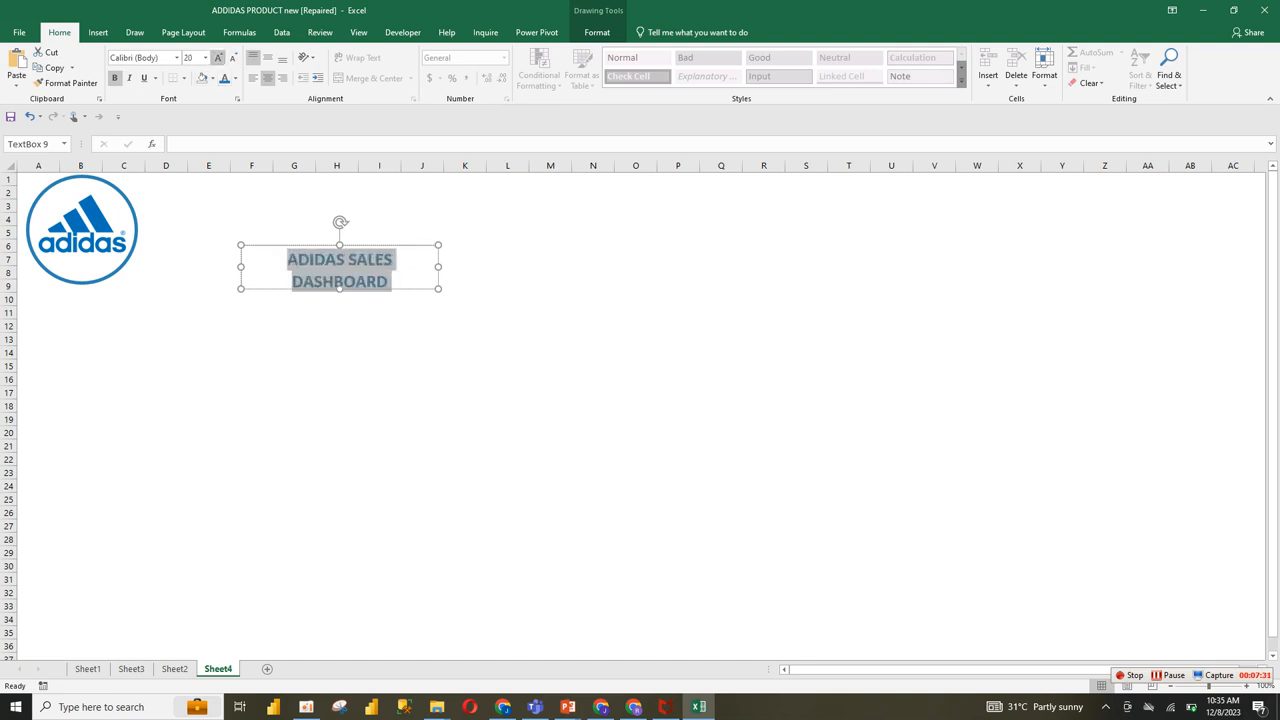
# Step: Fit the title box beside the logo at about 1.03" high and 3.28" wide, and remove its outline and fill
pyautogui.moveTo(438, 289); pyautogui.dragTo(298, 276)
pyautogui.click(395, 282)
pyautogui.click(597, 32)
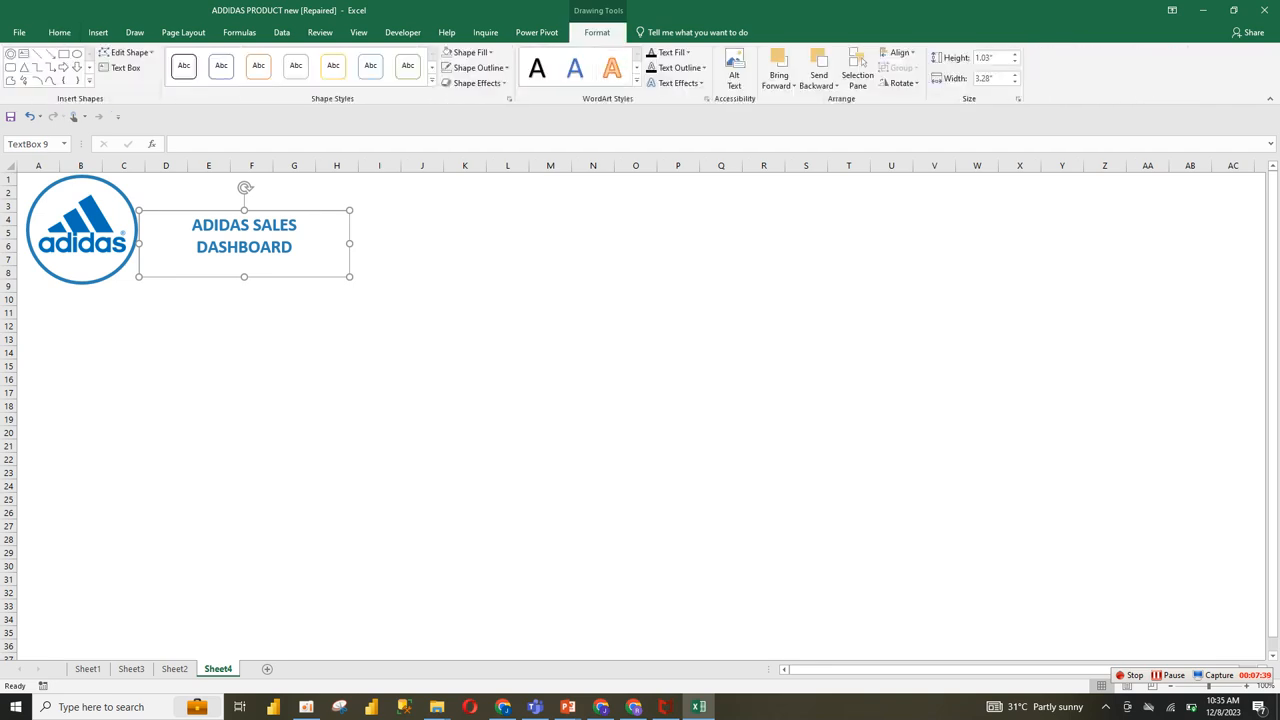
pyautogui.click(480, 67)
pyautogui.click(481, 228)
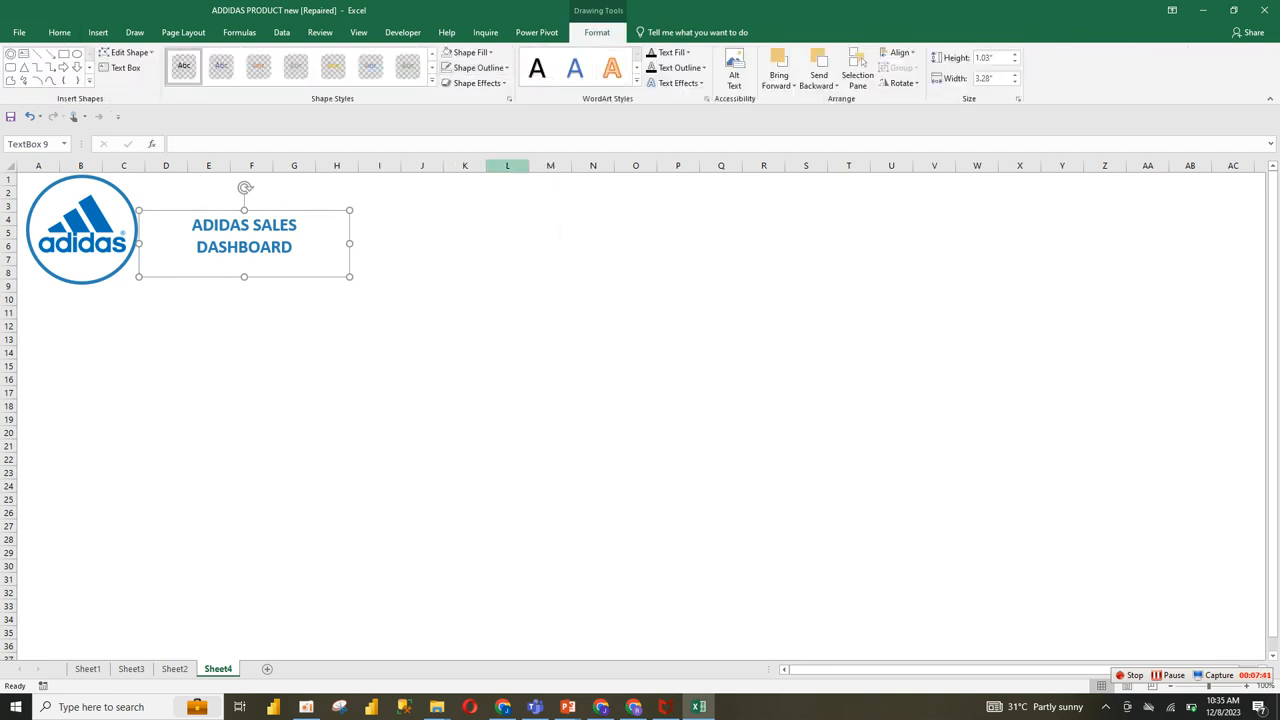
pyautogui.click(470, 52)
pyautogui.click(473, 213)
pyautogui.click(209, 299)
# Step: Move the title text box slightly down and towards the logo so the text sits close beside the ring
pyautogui.click(292, 247)
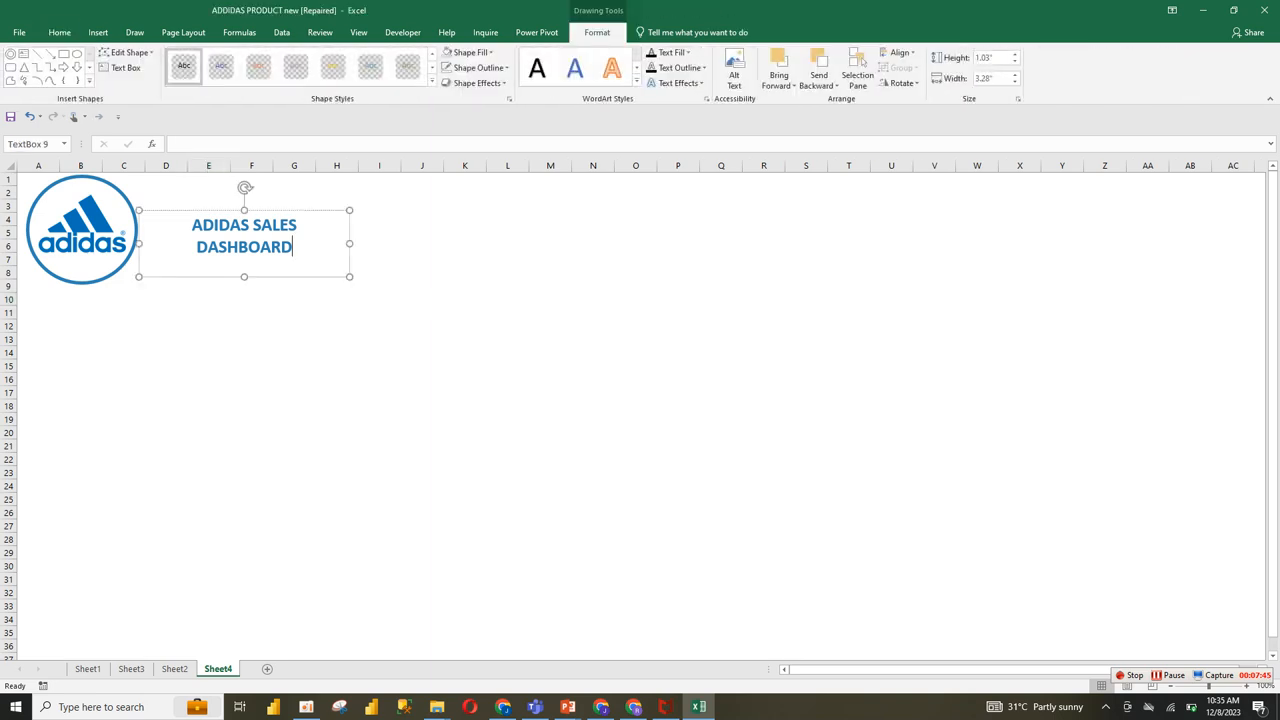
pyautogui.moveTo(292, 247); pyautogui.dragTo(251, 263)
pyautogui.click(82, 220)
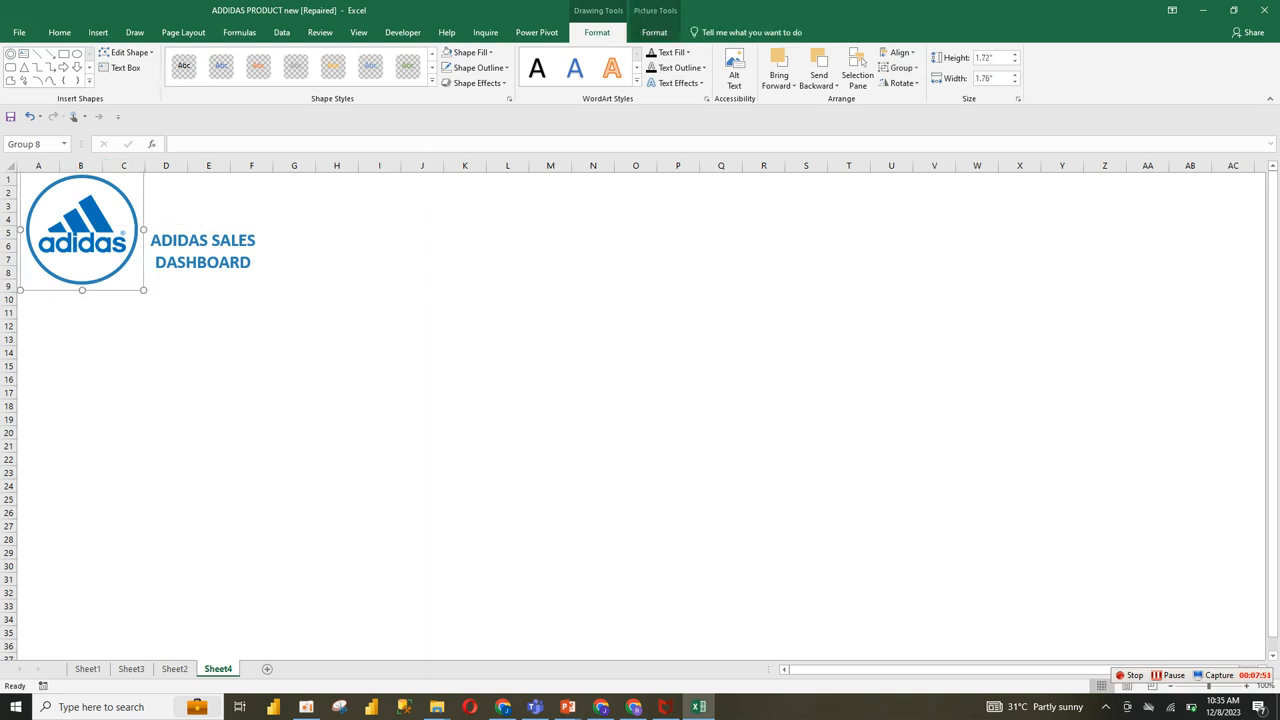
pyautogui.moveTo(205, 250); pyautogui.dragTo(205, 250)
pyautogui.click(208, 378)
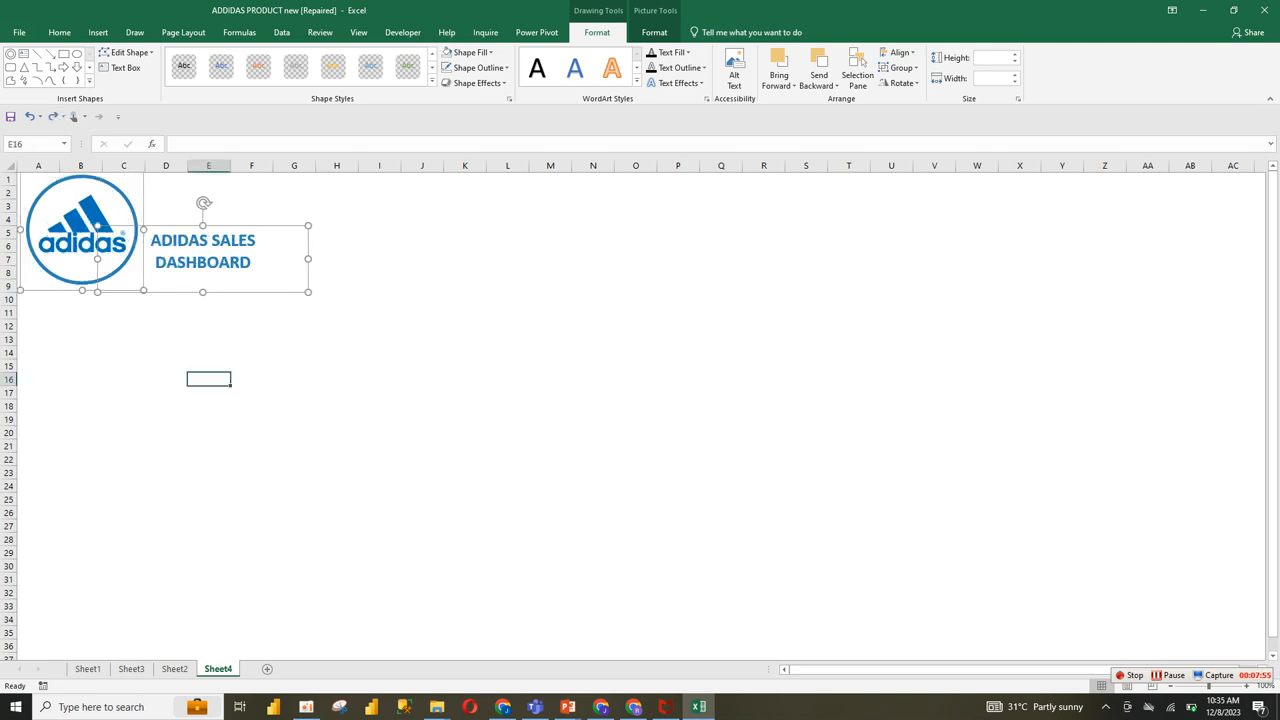
pyautogui.click(252, 263)
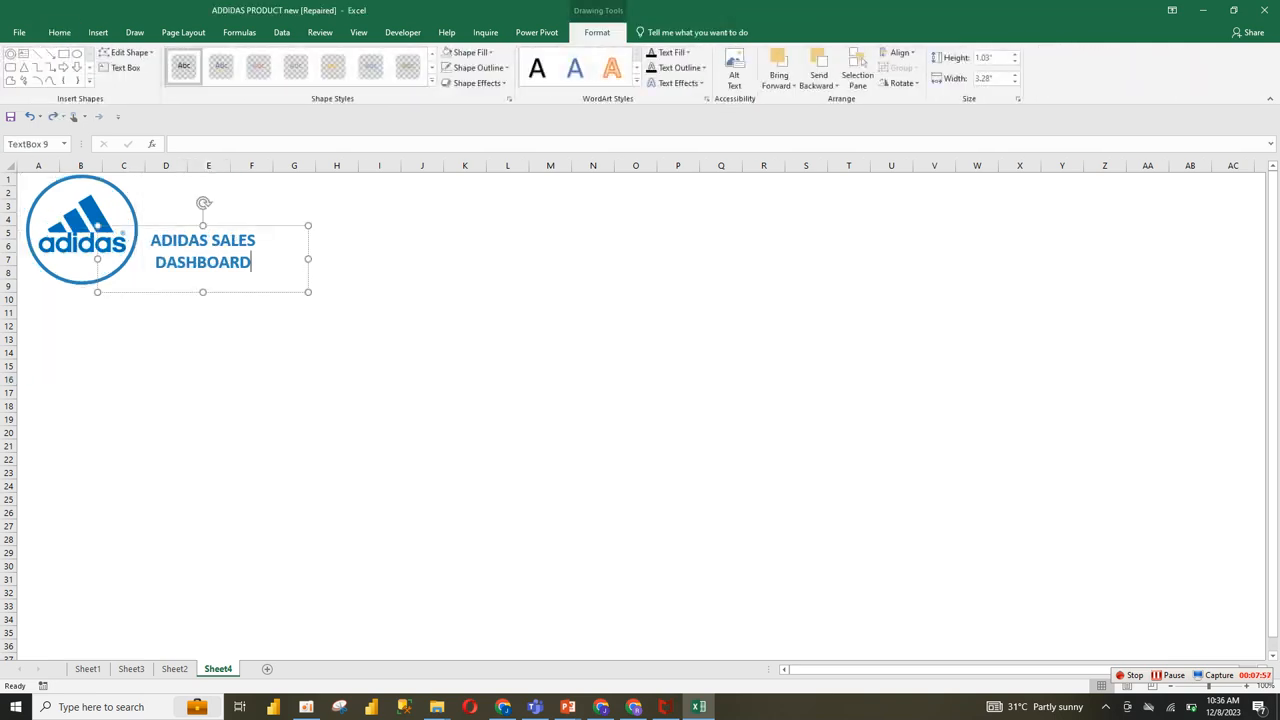
pyautogui.click(80, 225)
# Step: Draw a rounded rectangle about 1.66" high and 3.64" wide over cells H5 to M13 and reduce its corner rounding
pyautogui.click(175, 669)
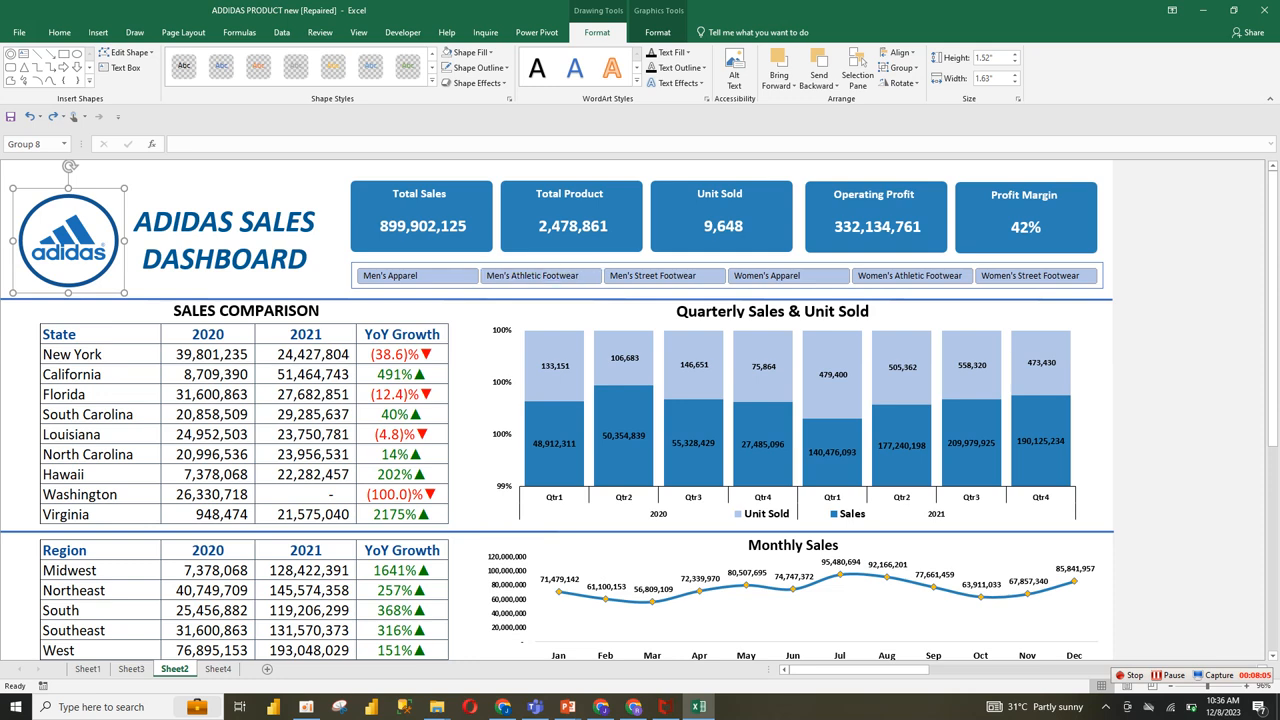
pyautogui.click(217, 669)
pyautogui.click(337, 352)
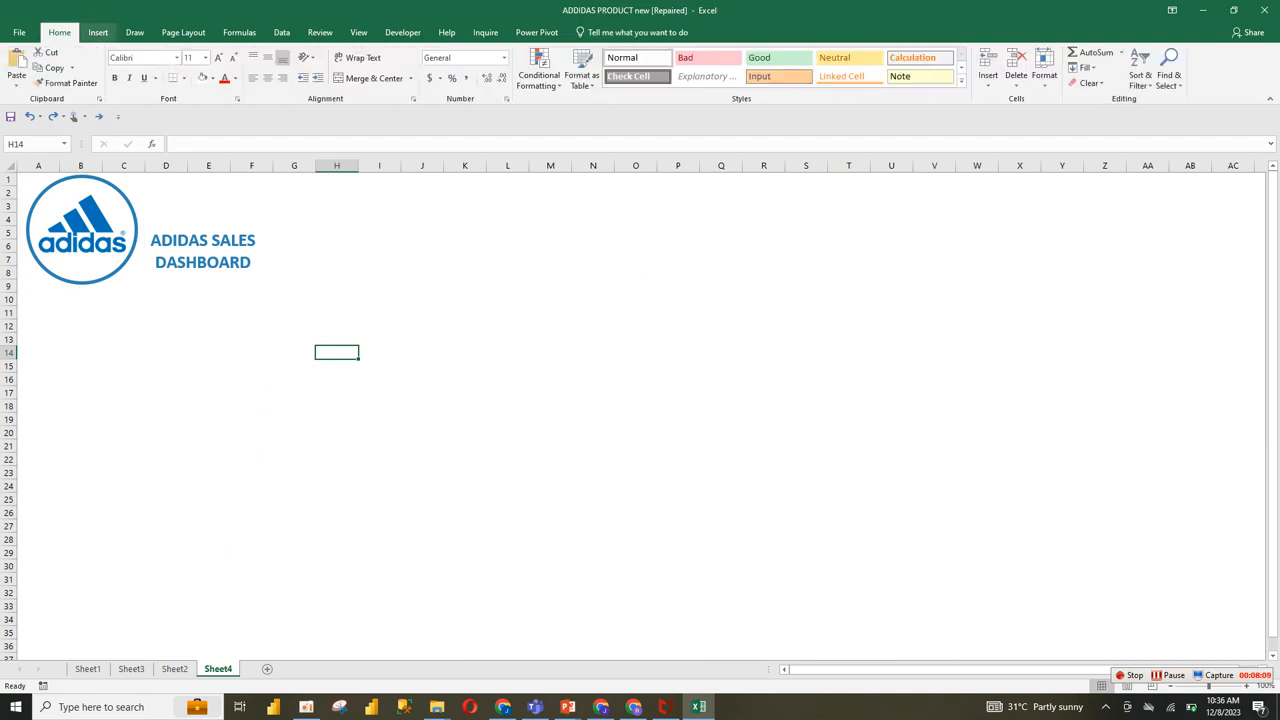
pyautogui.click(98, 32)
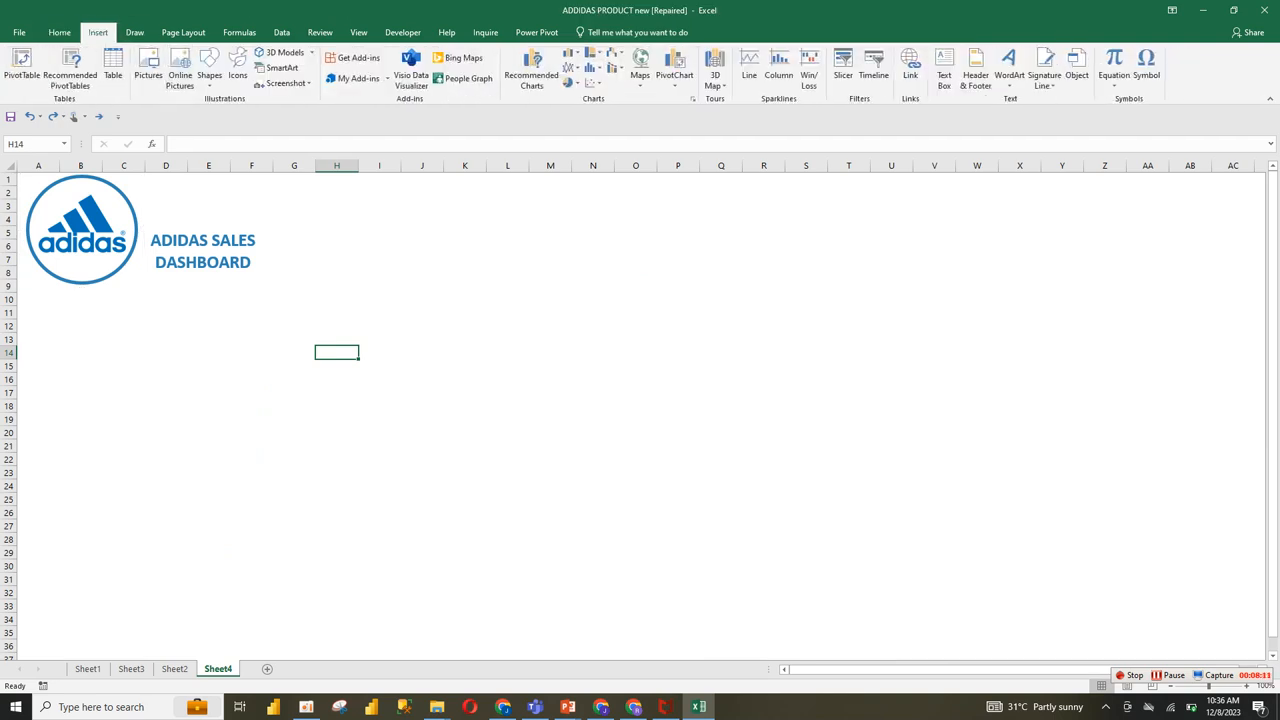
pyautogui.click(209, 72)
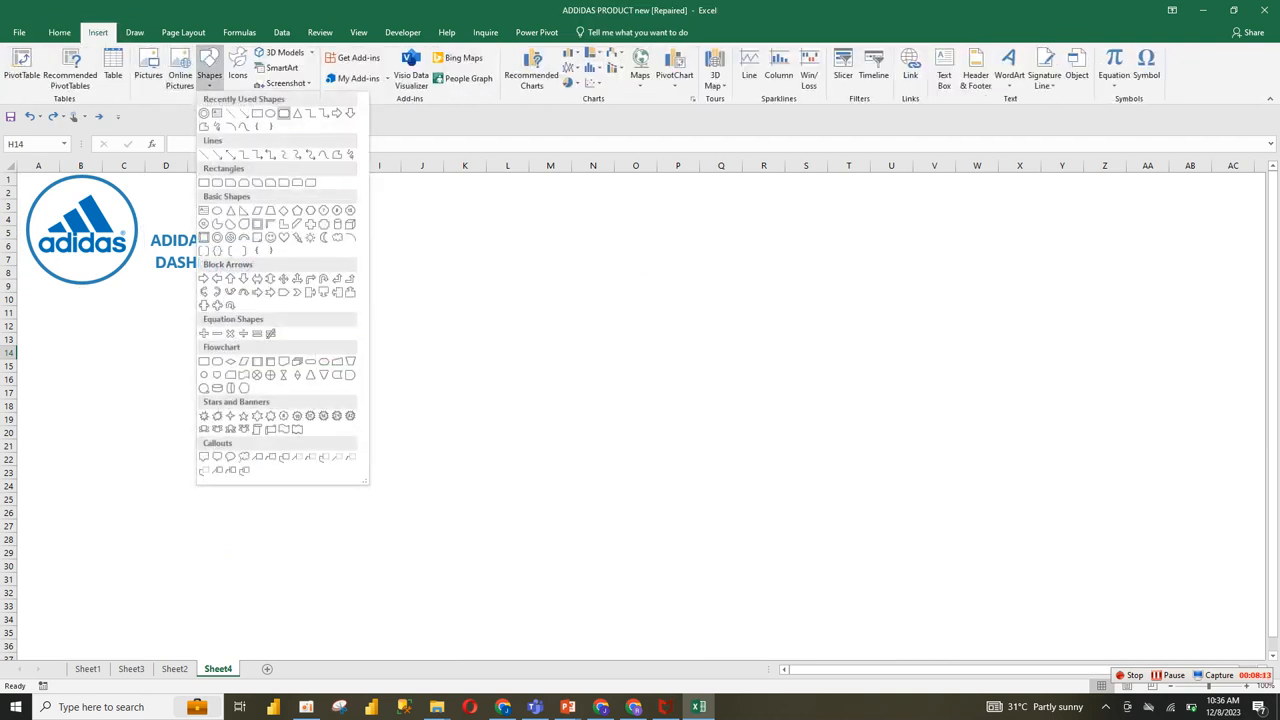
pyautogui.click(285, 113)
pyautogui.moveTo(342, 232)
pyautogui.mouseDown()
pyautogui.moveTo(589, 320)
pyautogui.moveTo(575, 338)
pyautogui.mouseUp()
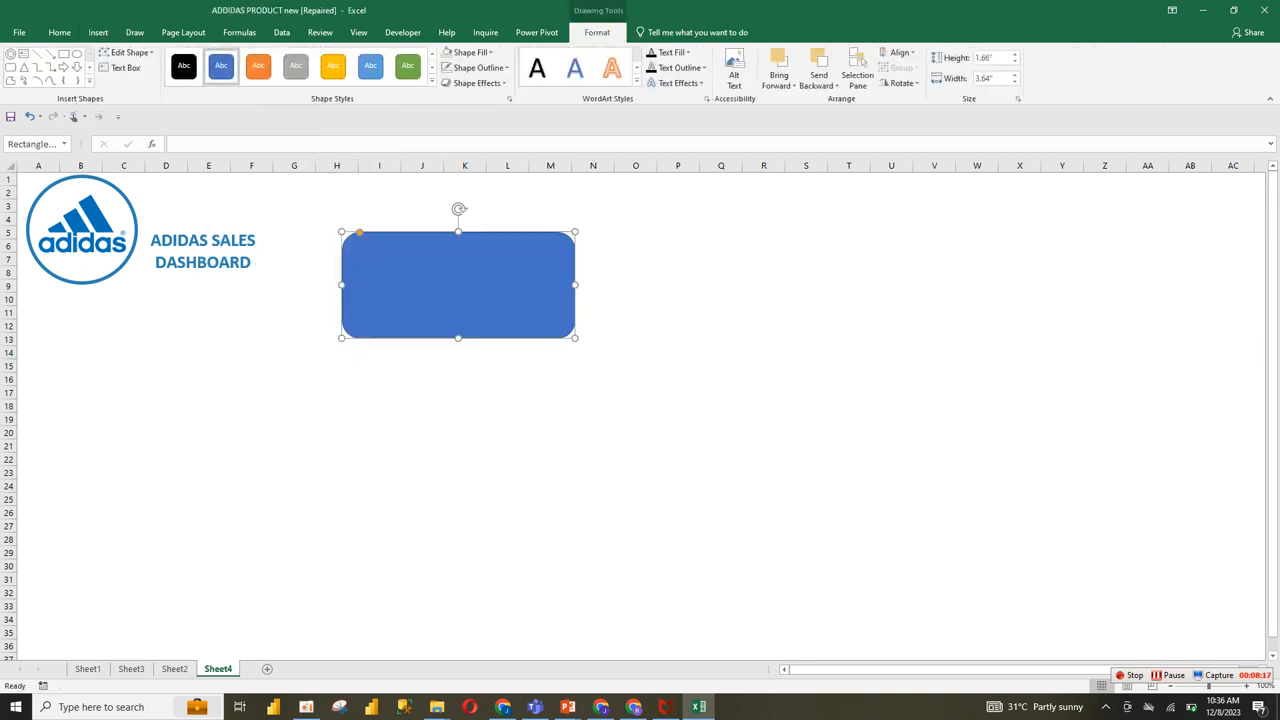
pyautogui.moveTo(359, 232); pyautogui.dragTo(354, 232)
pyautogui.click(678, 272)
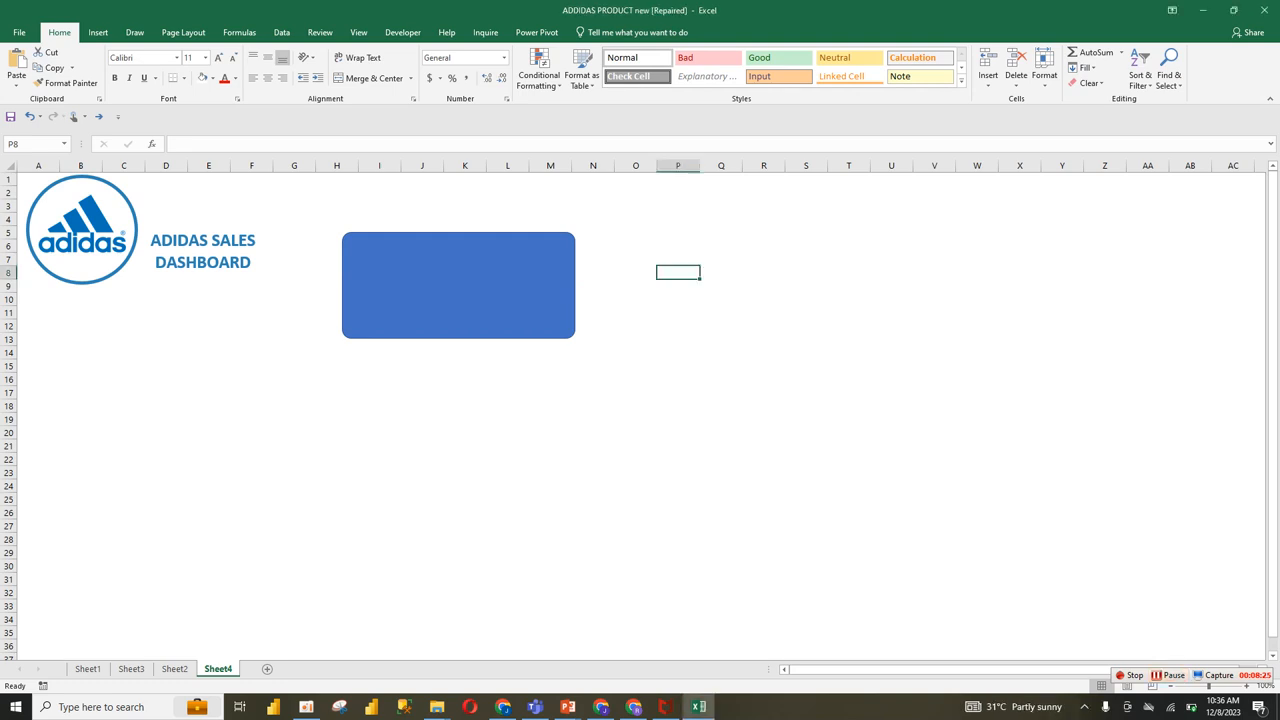
# Step: Set the rounded rectangle's width to 3.21" and keep its height at 1.66"
pyautogui.click(510, 285)
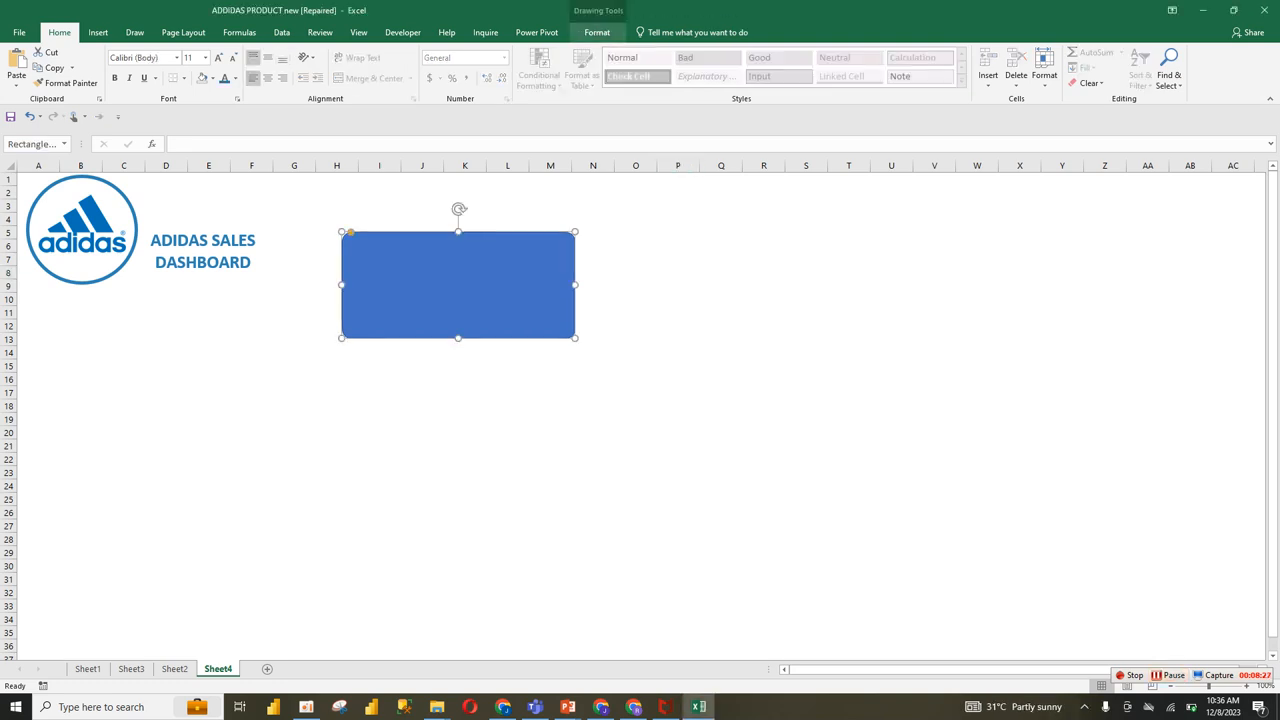
pyautogui.click(597, 32)
pyautogui.click(986, 78)
pyautogui.click(990, 78)
pyautogui.press('BackSpace')
pyautogui.press('BackSpace')
pyautogui.press('BackSpace')
pyautogui.press('BackSpace')
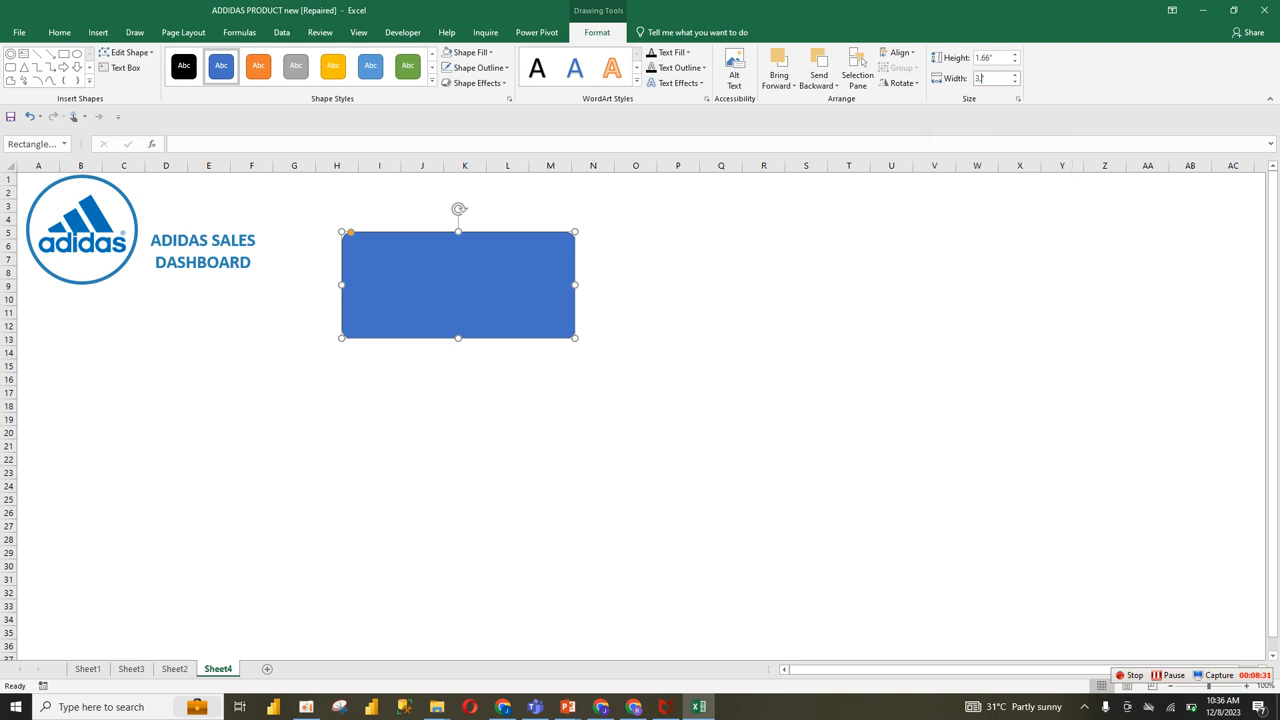
pyautogui.write('.21')
pyautogui.hotkey('shift', 'Tab')
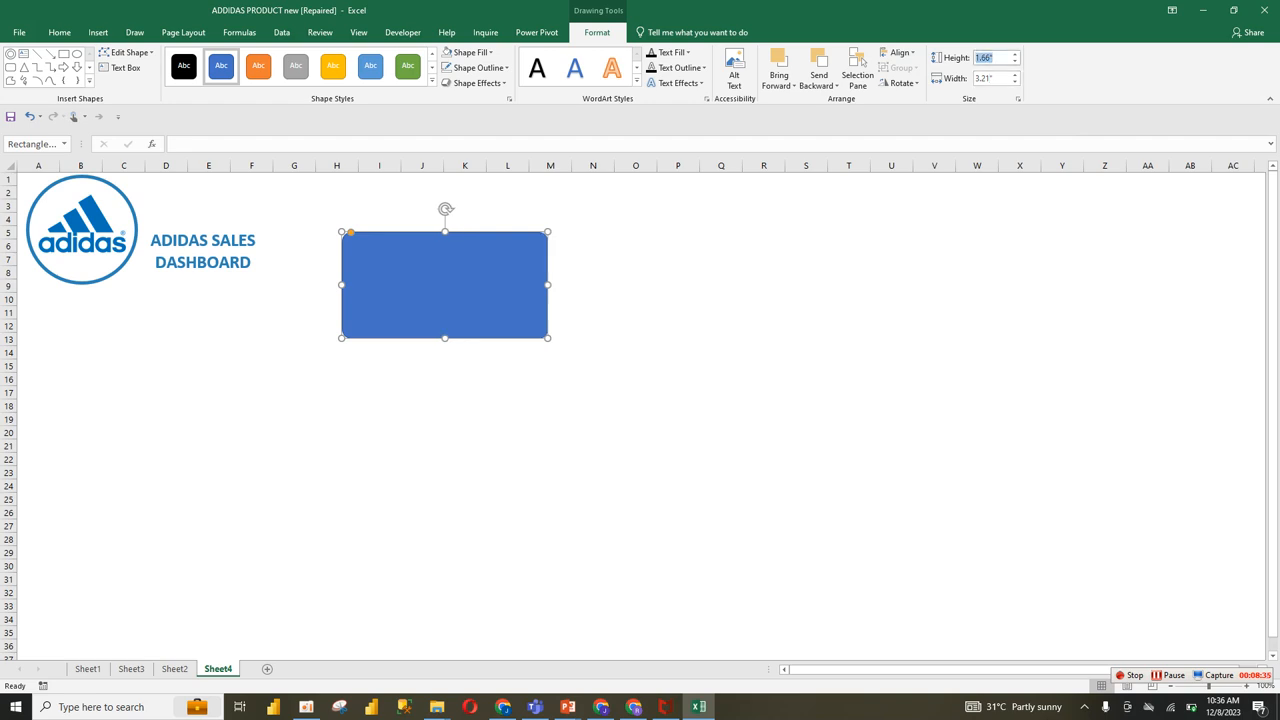
pyautogui.press('Right')
pyautogui.press('BackSpace')
pyautogui.press('Return')
# Step: Remove the rounded rectangle's text outline and set its text fill to the third recent blue
pyautogui.click(672, 67)
pyautogui.click(680, 224)
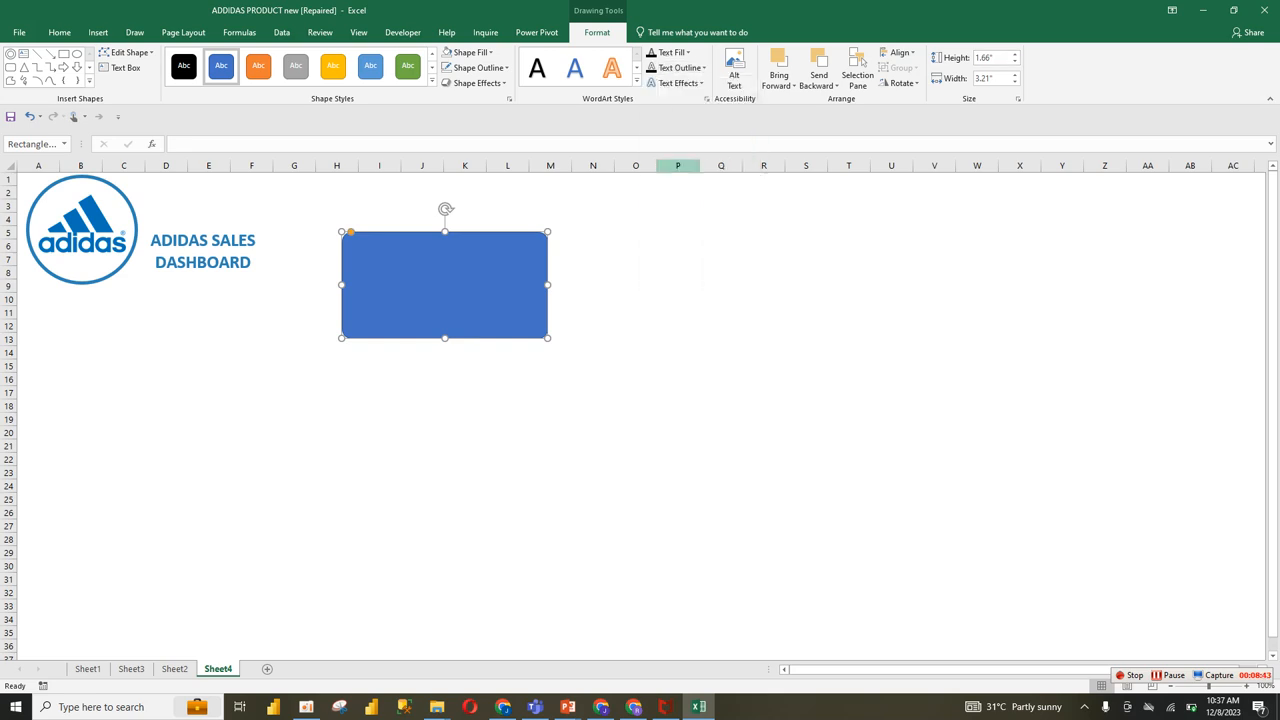
pyautogui.click(668, 52)
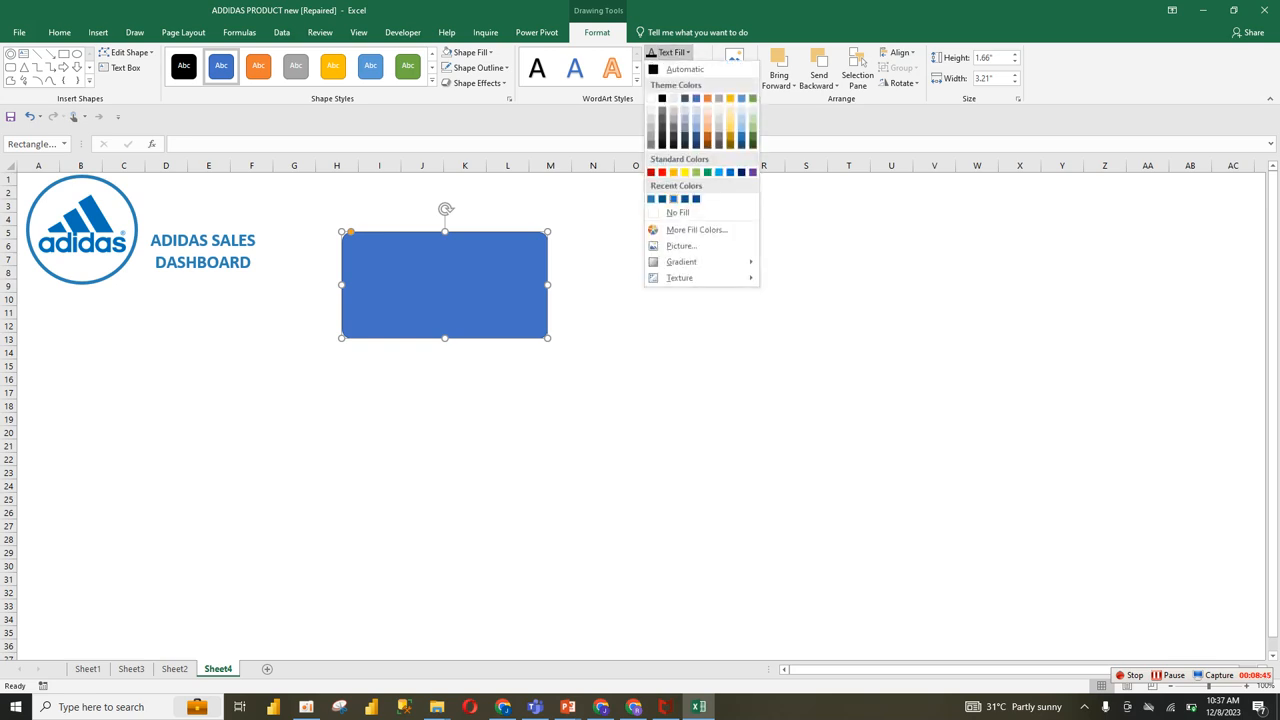
pyautogui.click(664, 213)
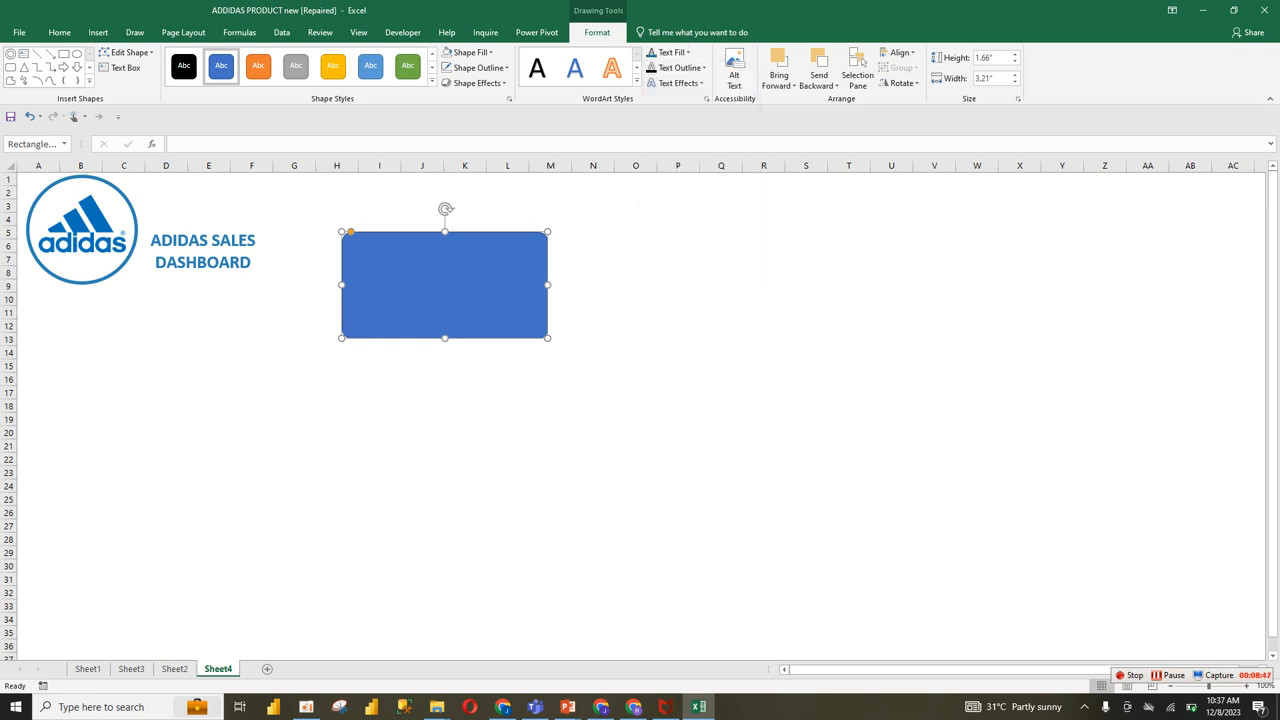
pyautogui.click(668, 52)
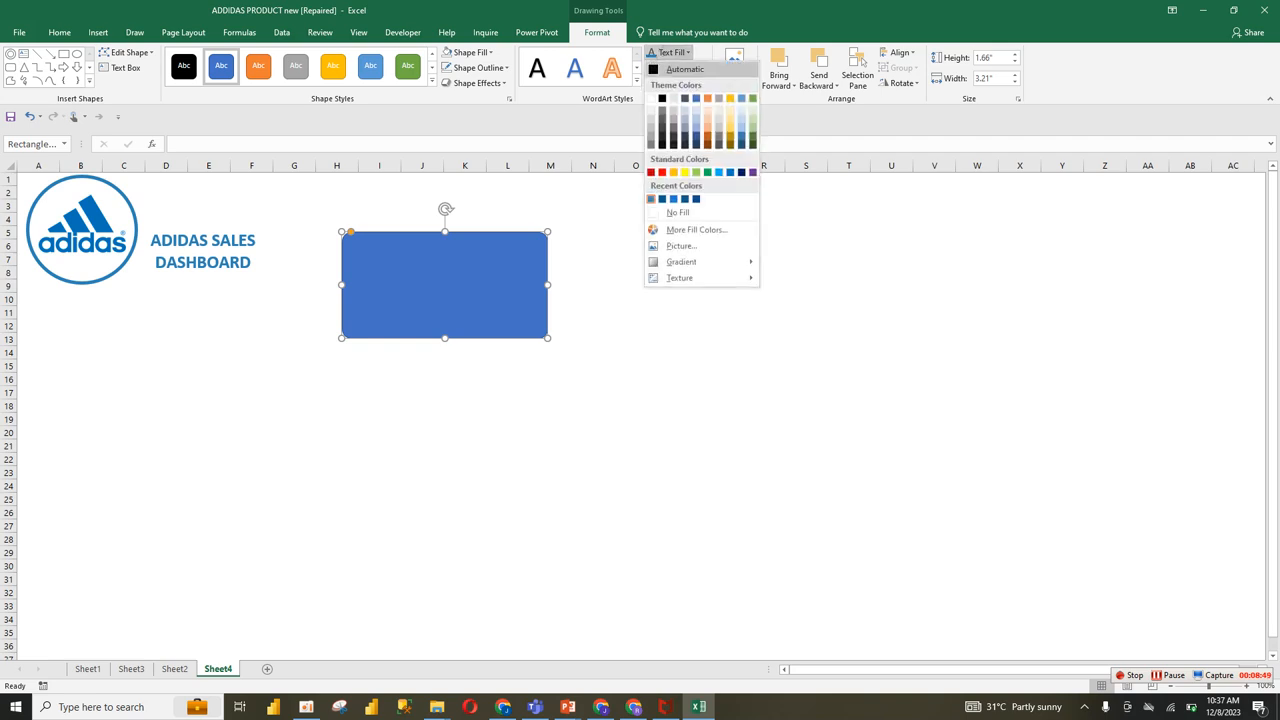
pyautogui.click(673, 199)
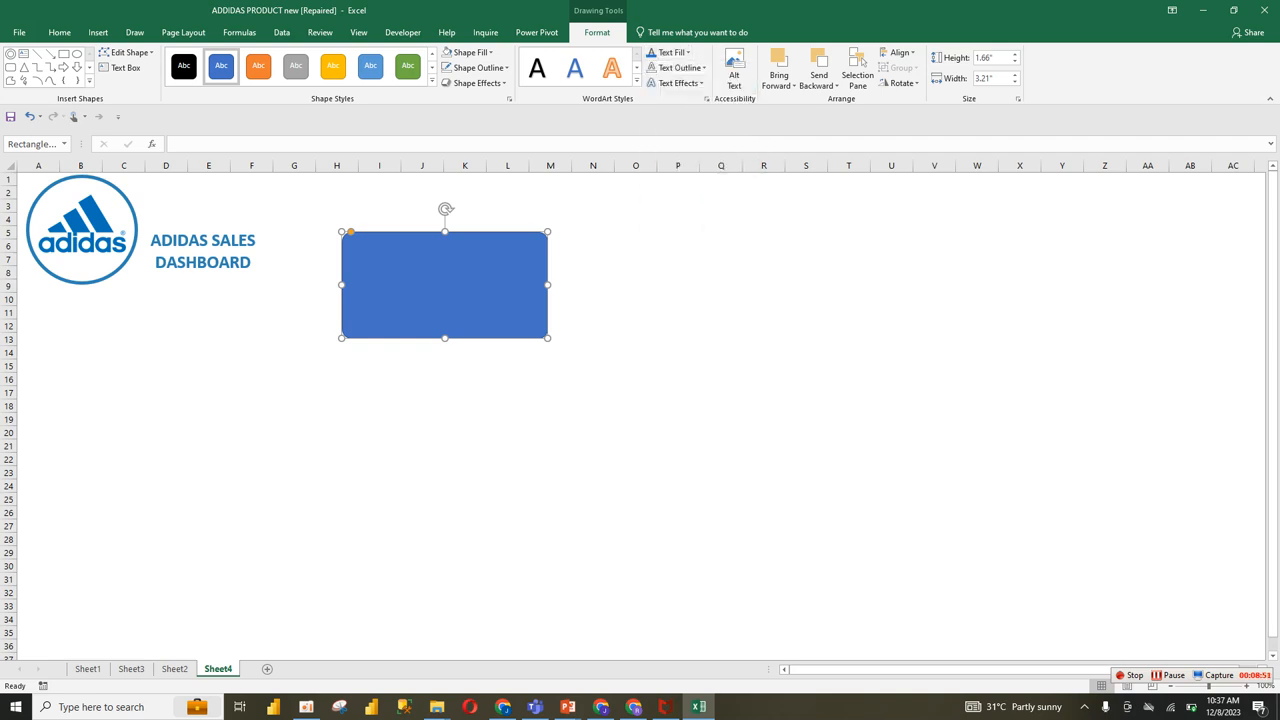
pyautogui.scroll(-2, 480, 340)
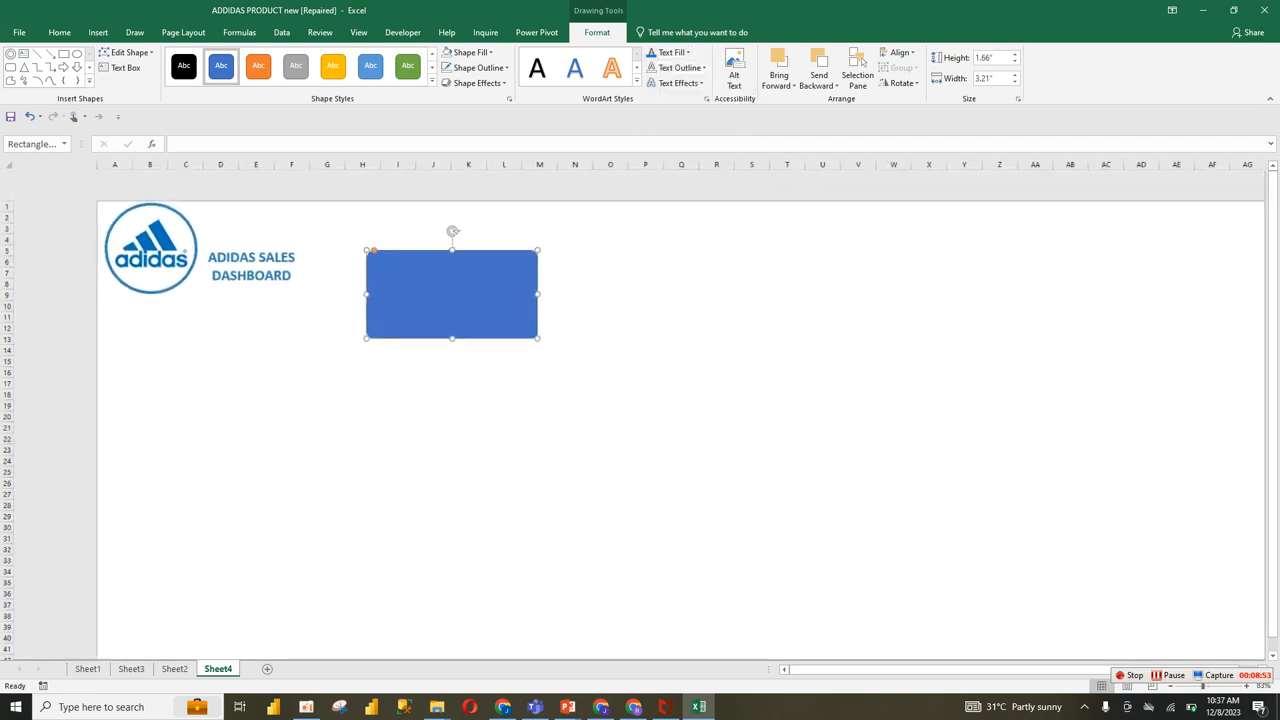
pyautogui.moveTo(466, 345); pyautogui.dragTo(573, 368)
pyautogui.click(385, 268)
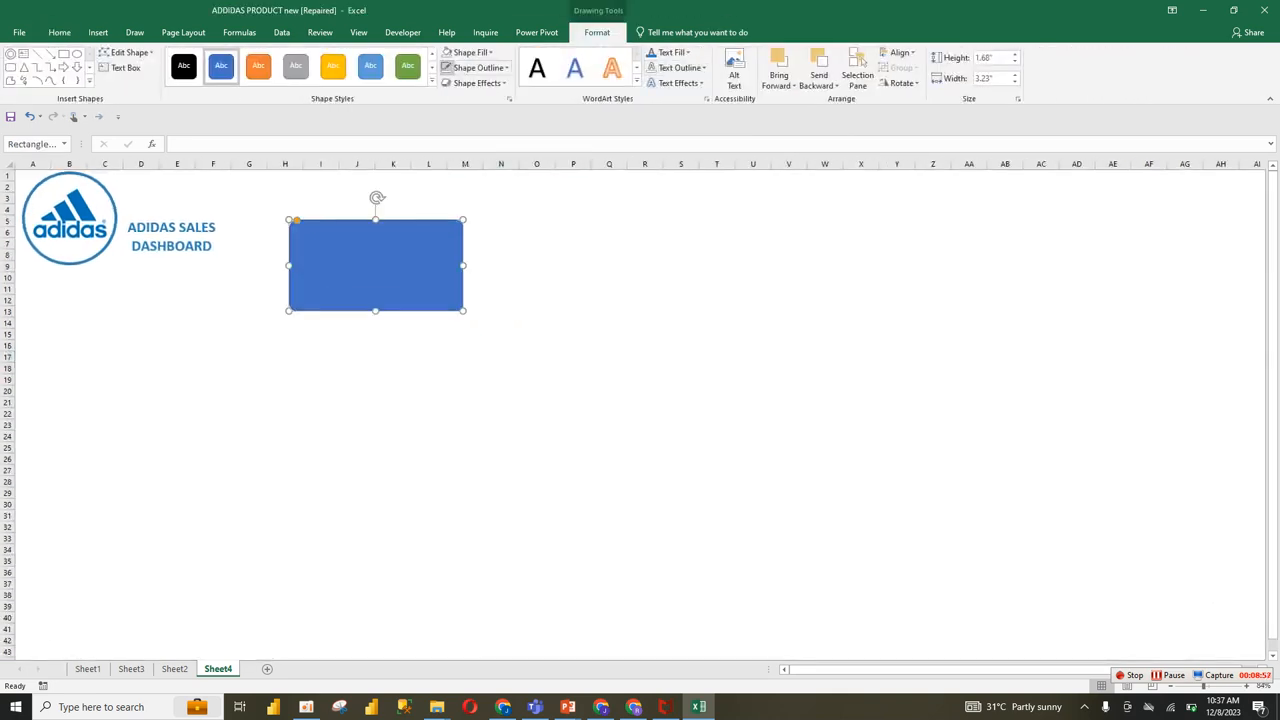
pyautogui.click(470, 52)
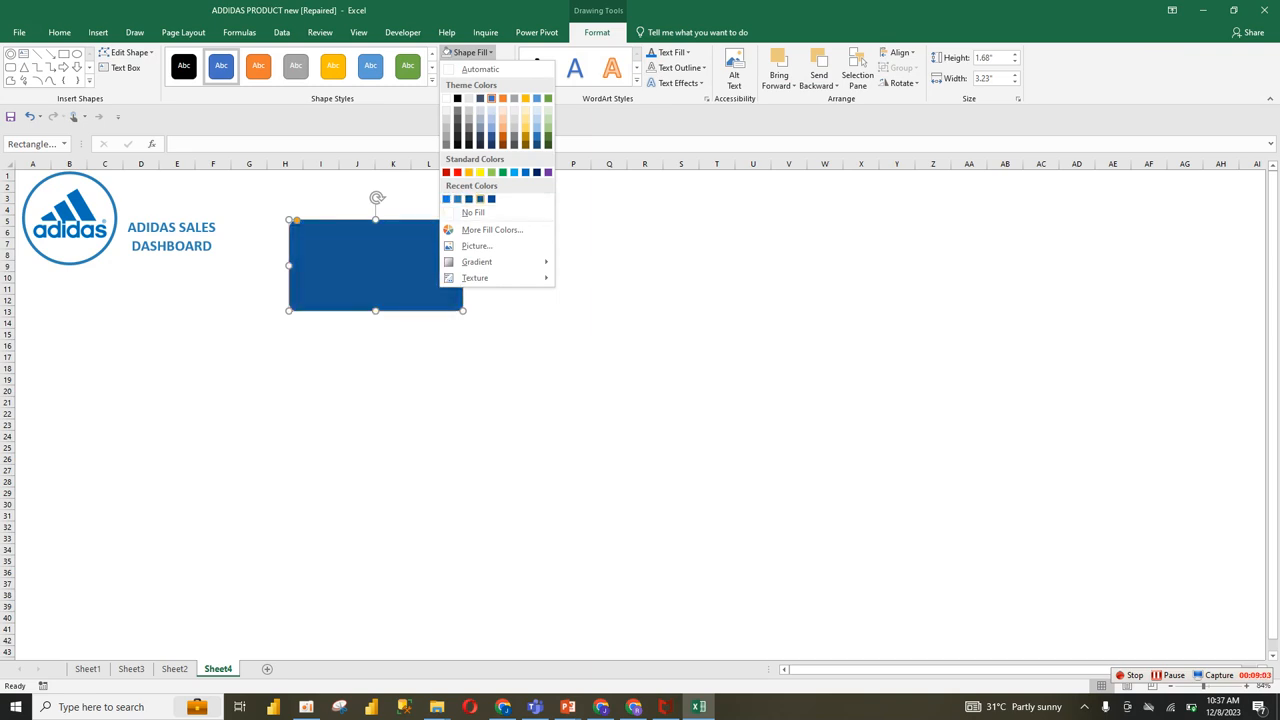
pyautogui.click(457, 199)
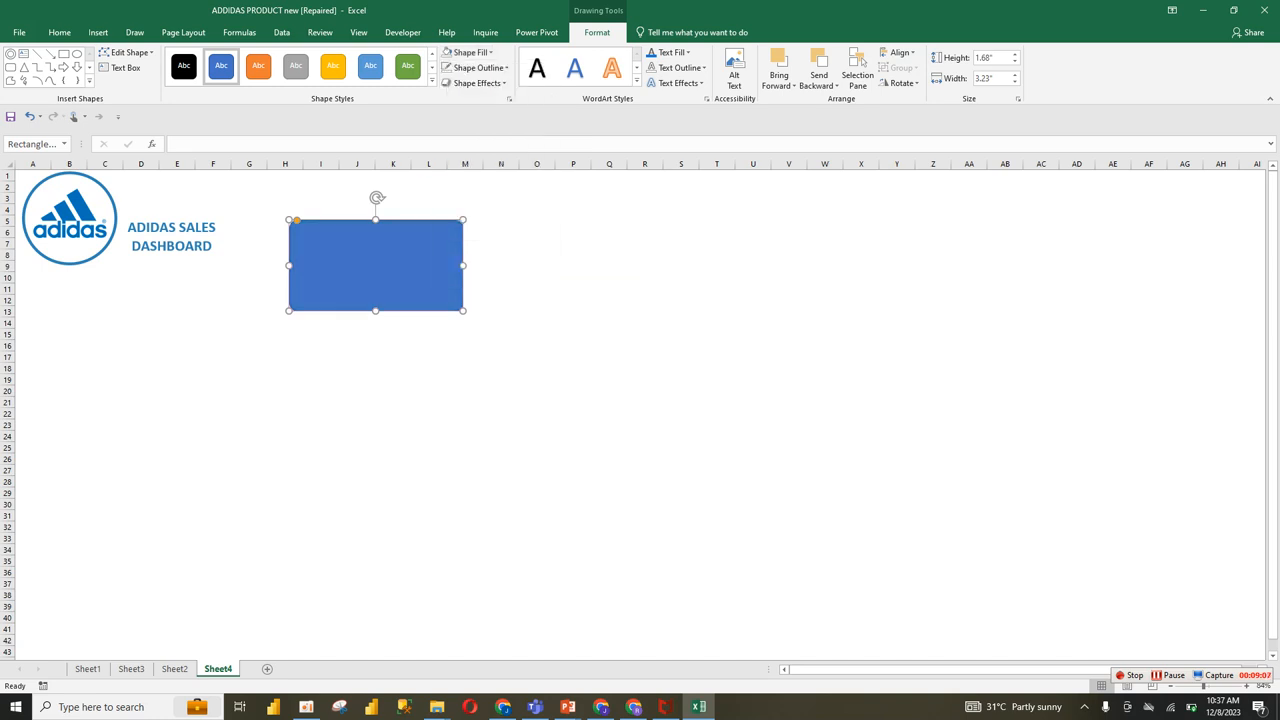
pyautogui.rightClick(400, 258)
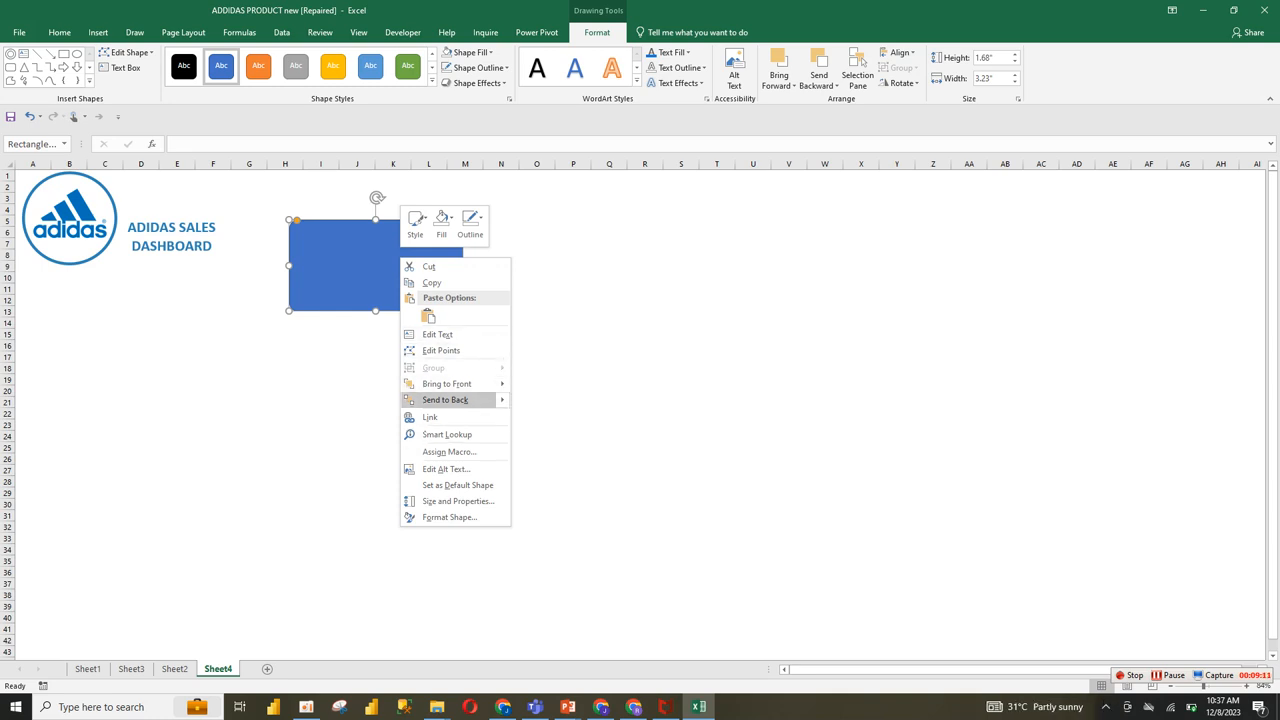
pyautogui.press('Escape')
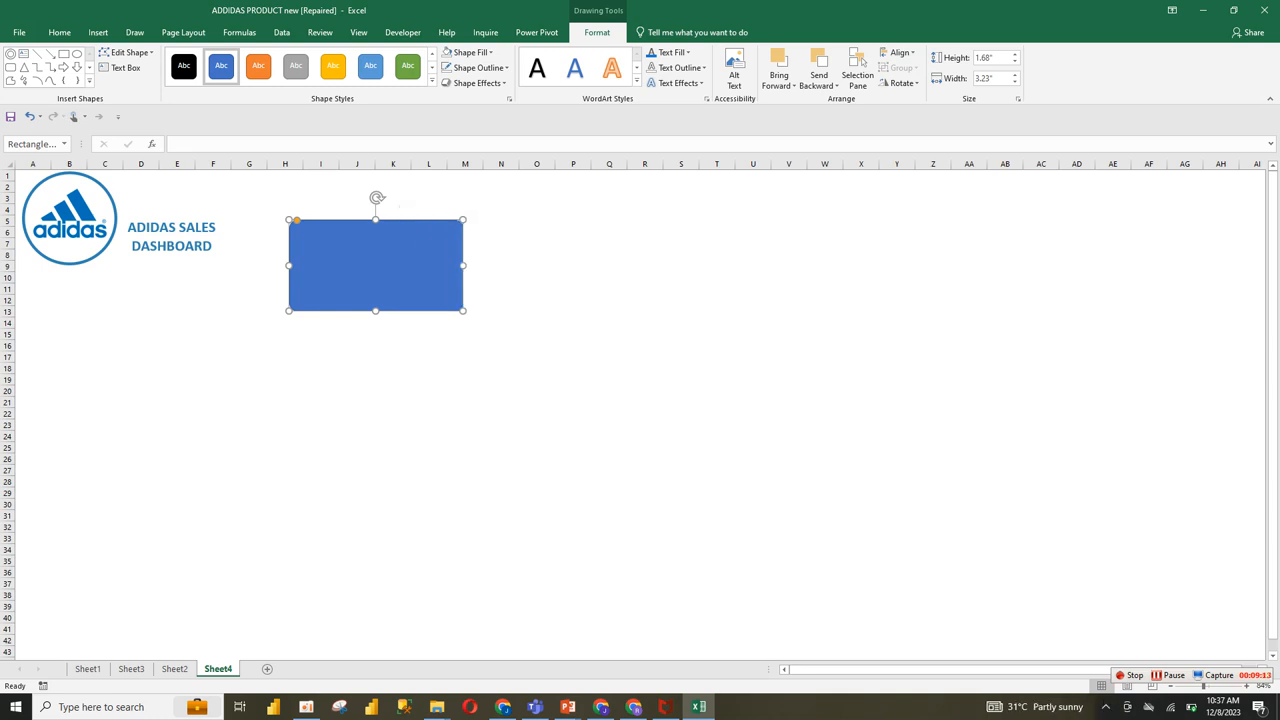
# Step: Remove the rounded rectangle's shape outline and set its shape fill to the second recent blue
pyautogui.click(478, 67)
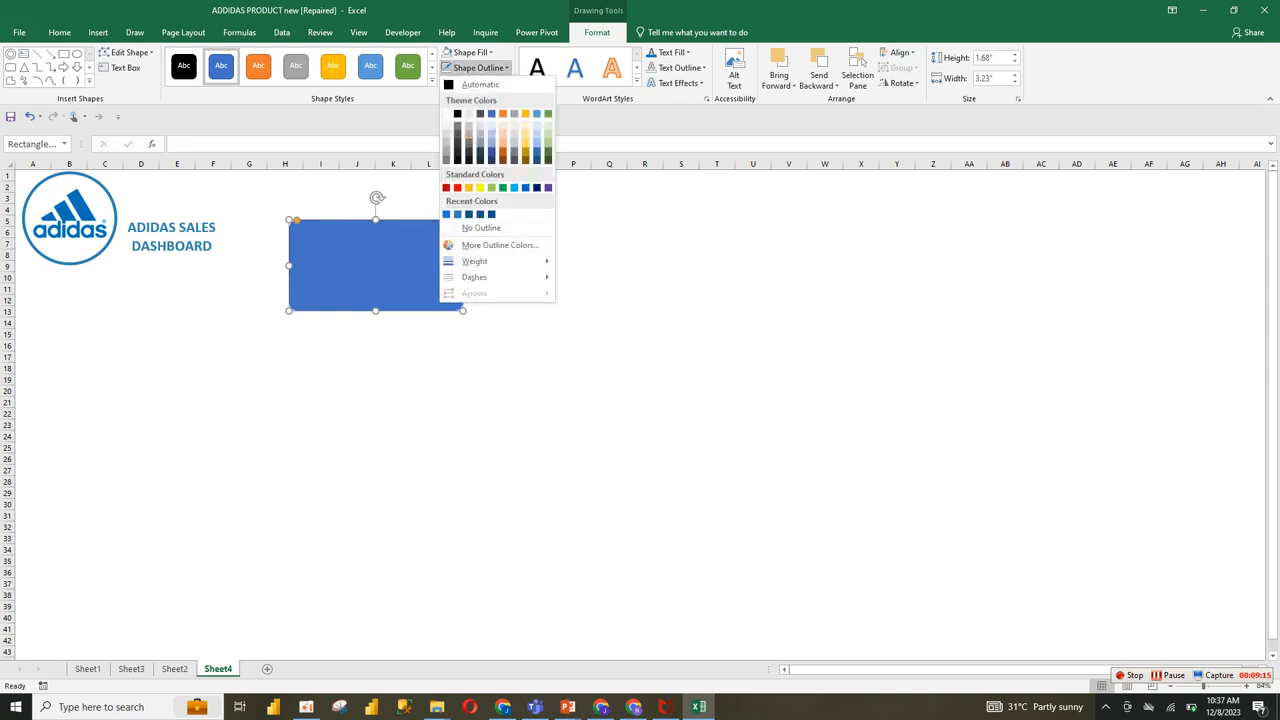
pyautogui.click(481, 227)
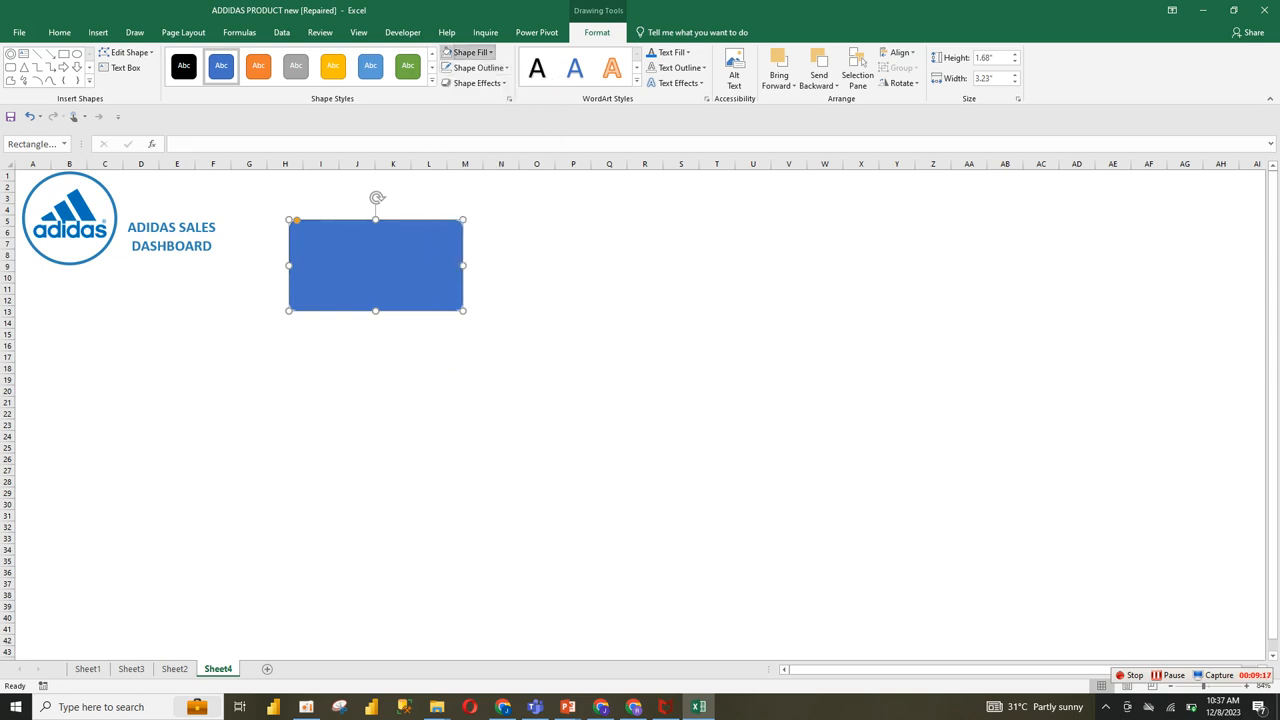
pyautogui.click(470, 52)
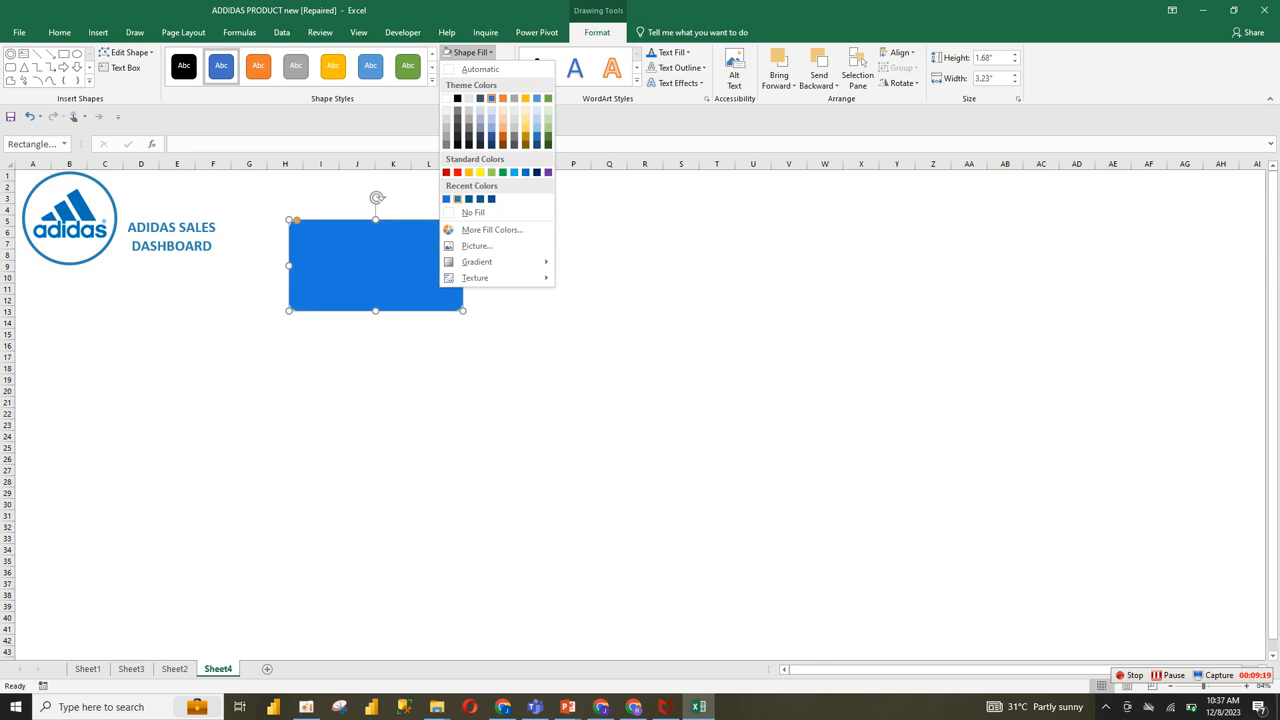
pyautogui.click(458, 199)
pyautogui.click(501, 300)
pyautogui.click(396, 269)
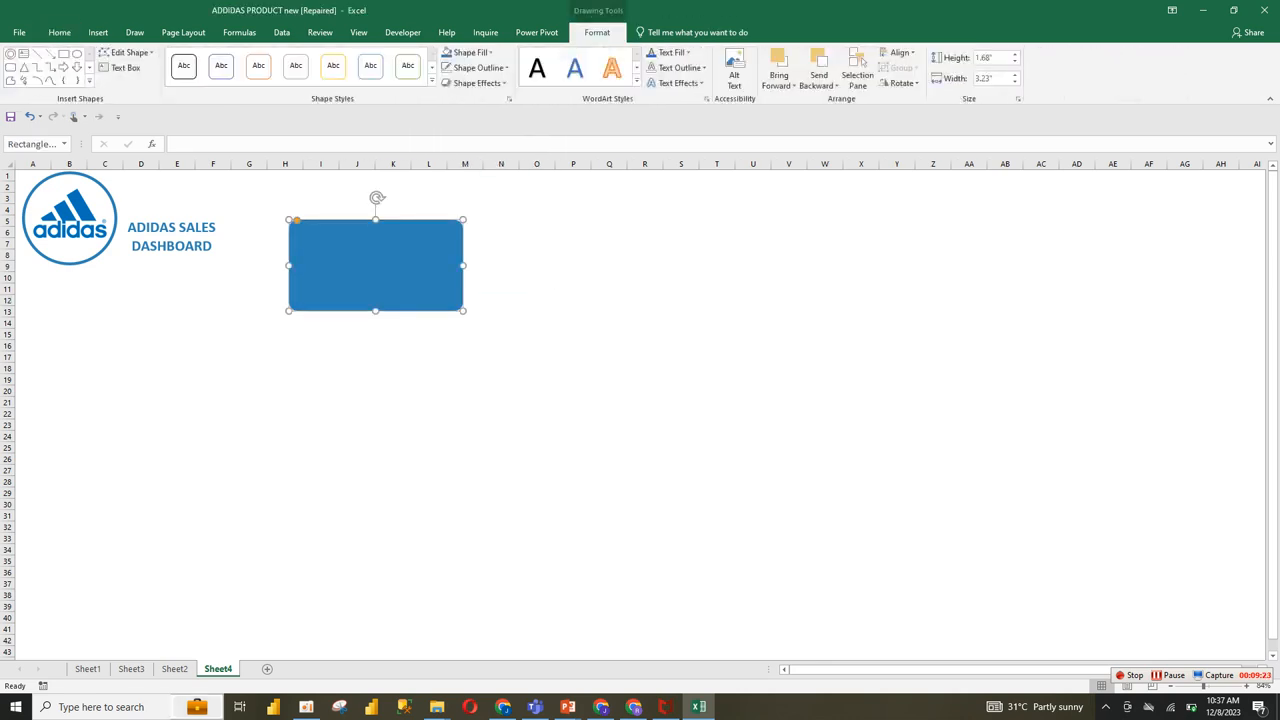
# Step: Inspect the custom RGB values of the Total Sales card's fill colour on Sheet2, keeping the colour as it is
pyautogui.click(174, 668)
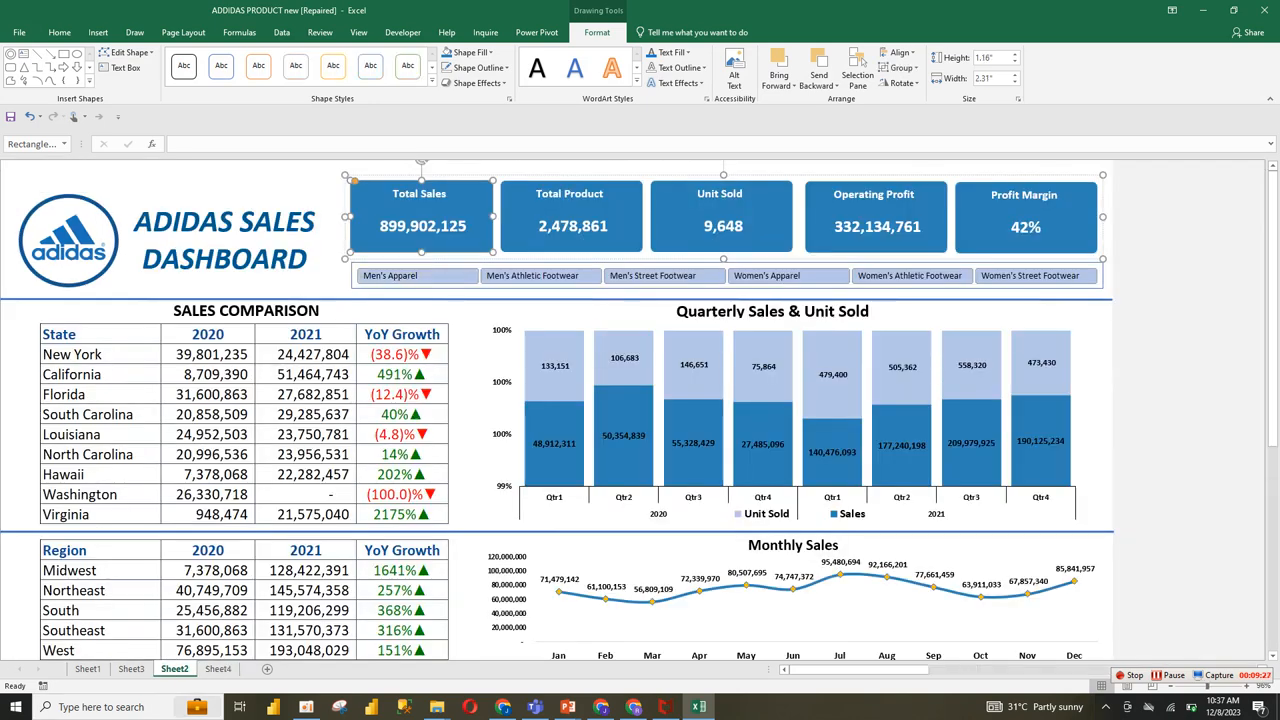
pyautogui.rightClick(364, 207)
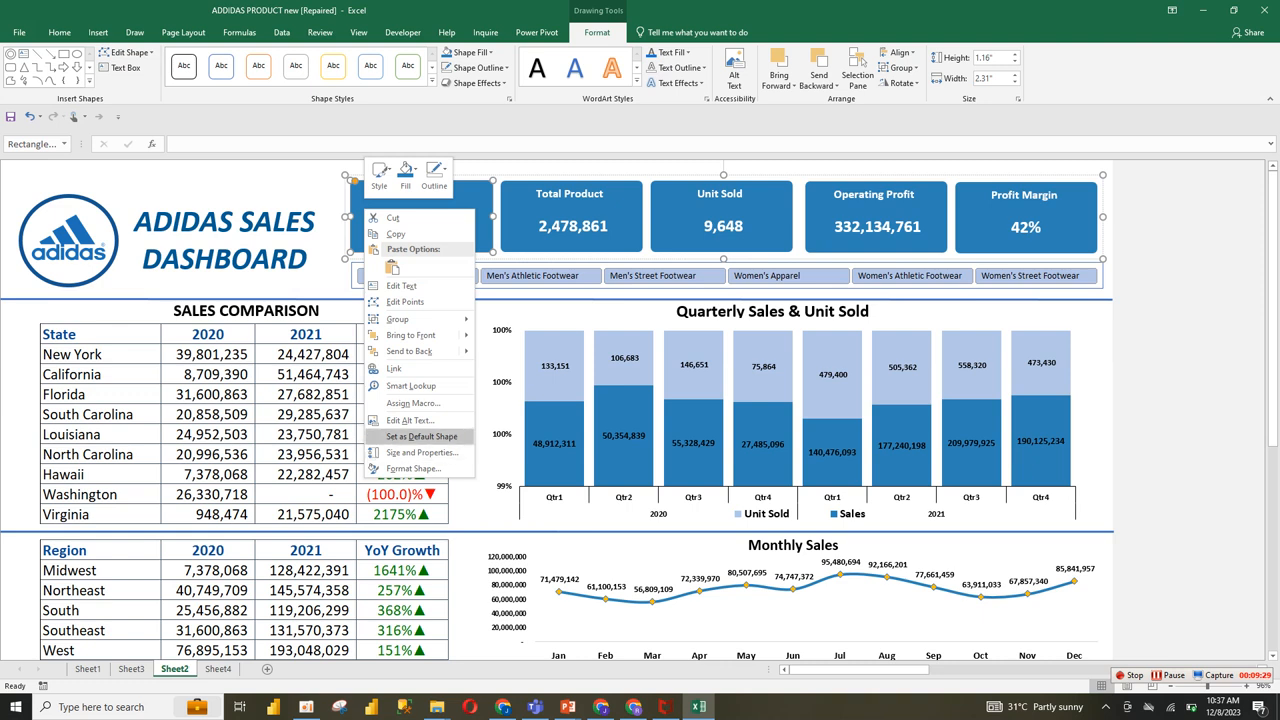
pyautogui.click(413, 468)
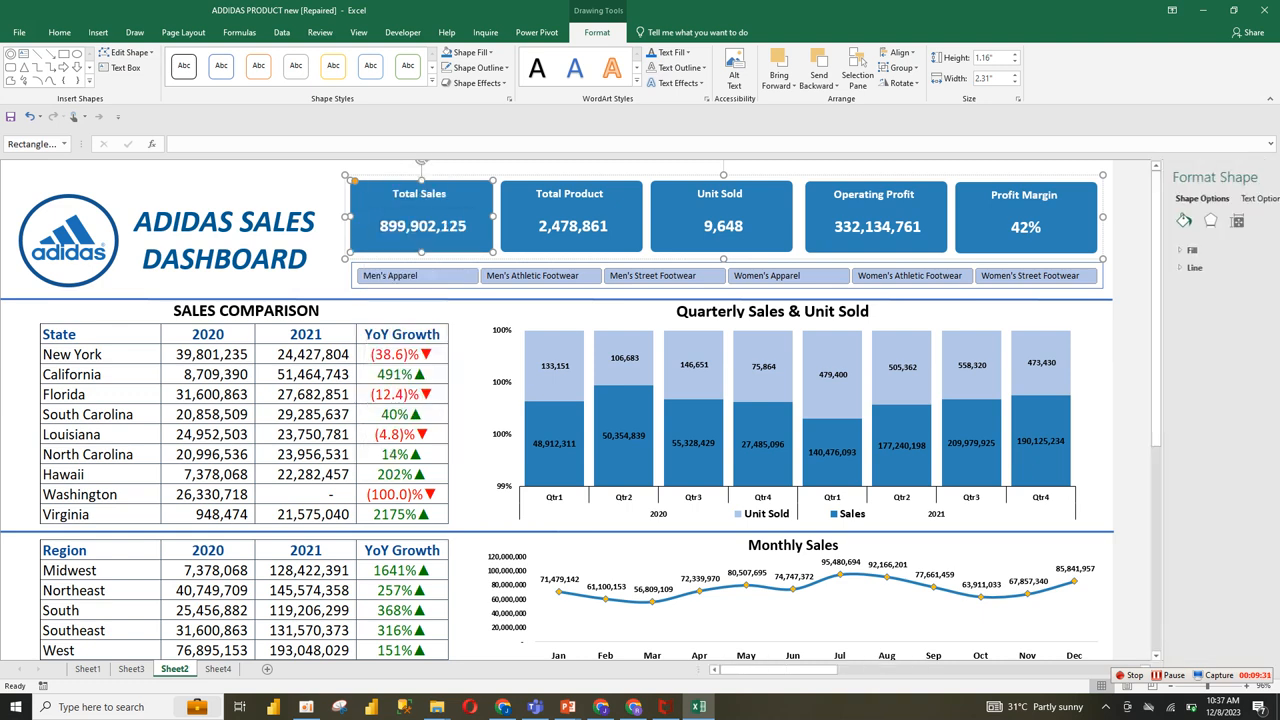
pyautogui.click(1119, 250)
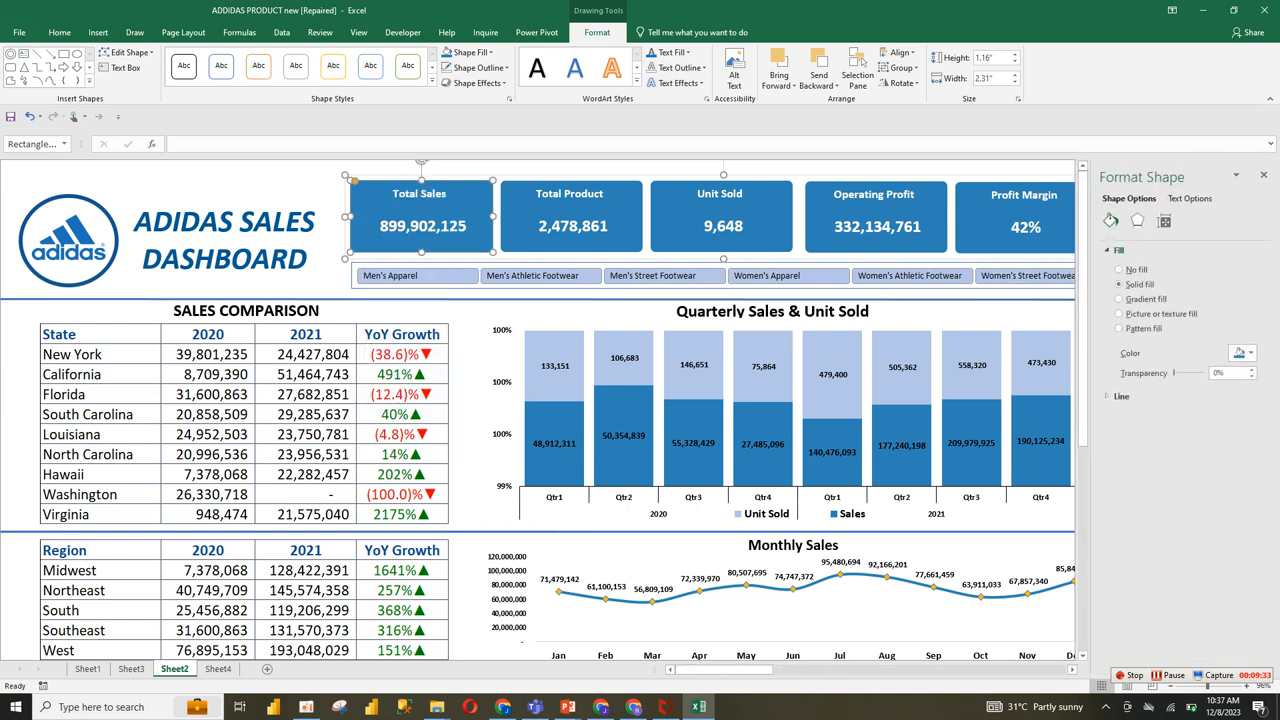
pyautogui.click(1244, 353)
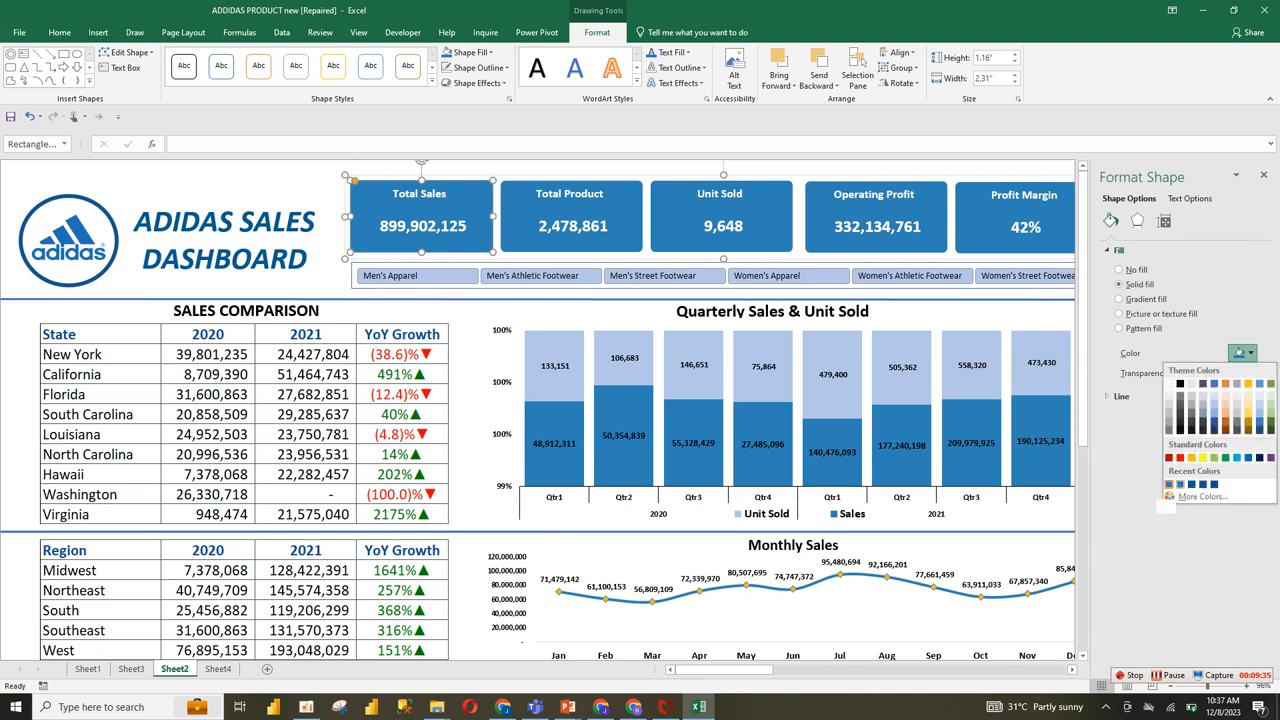
pyautogui.click(1169, 485)
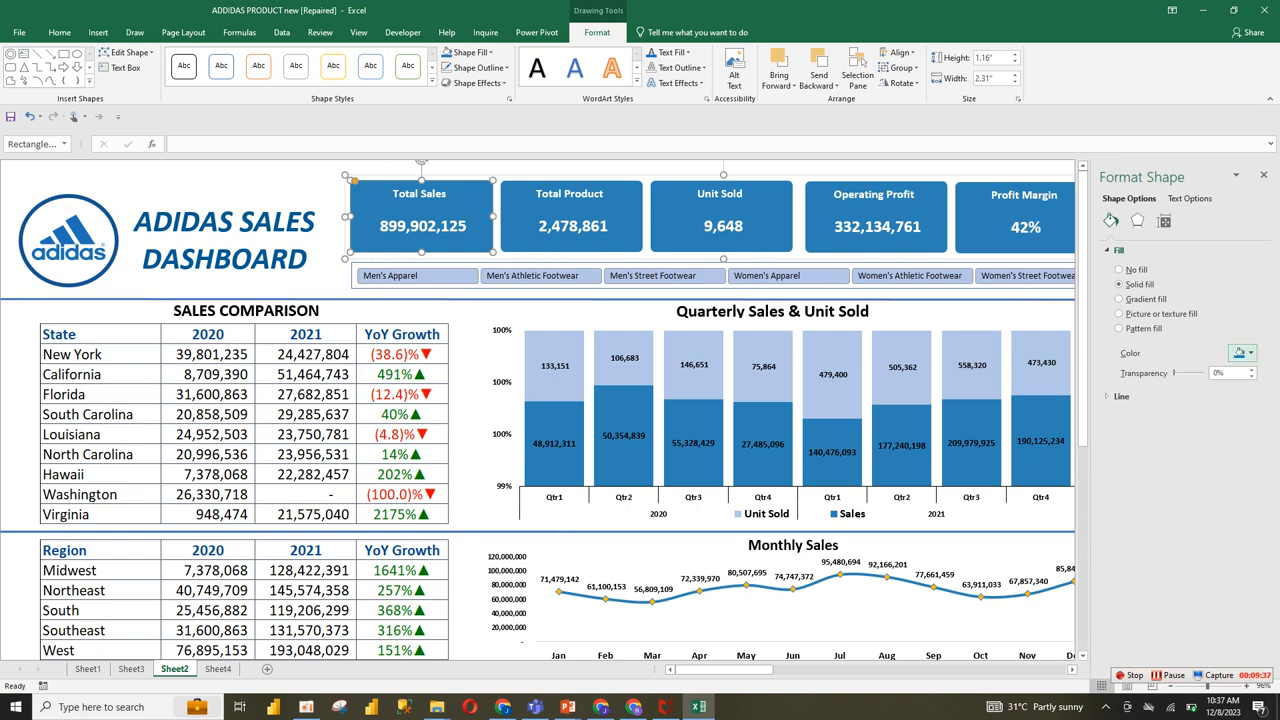
pyautogui.click(1244, 353)
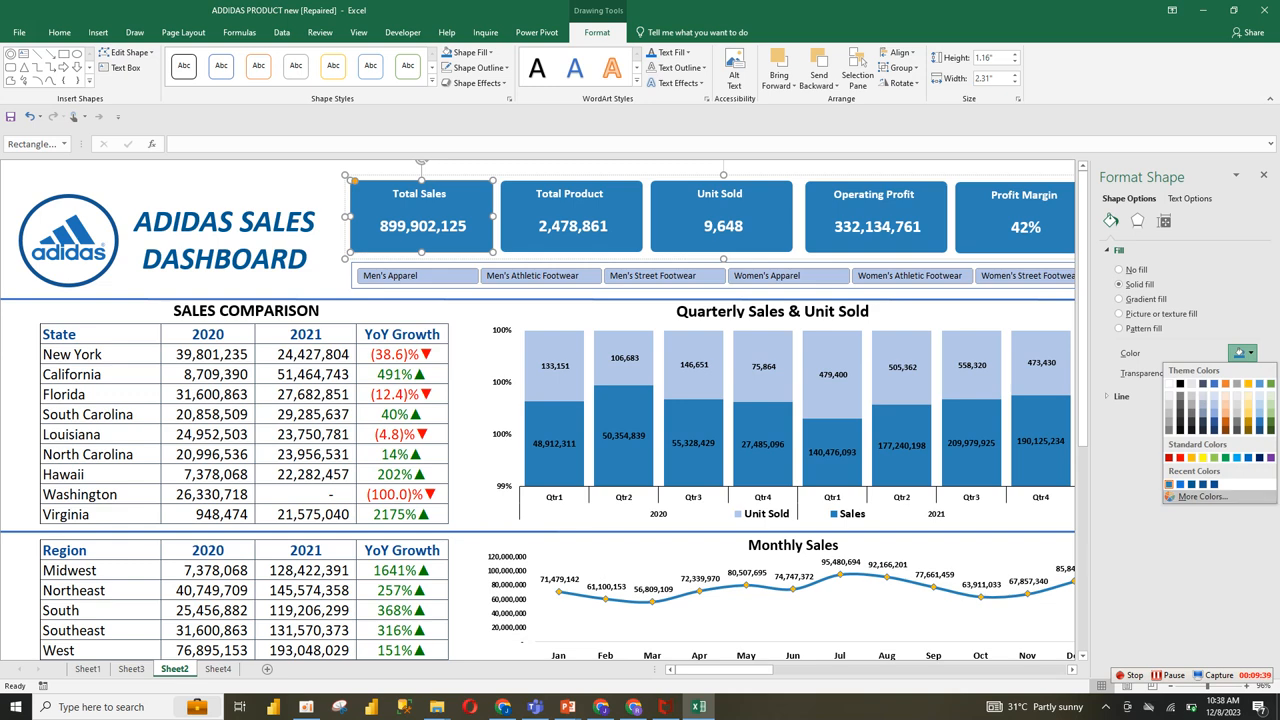
pyautogui.click(1198, 496)
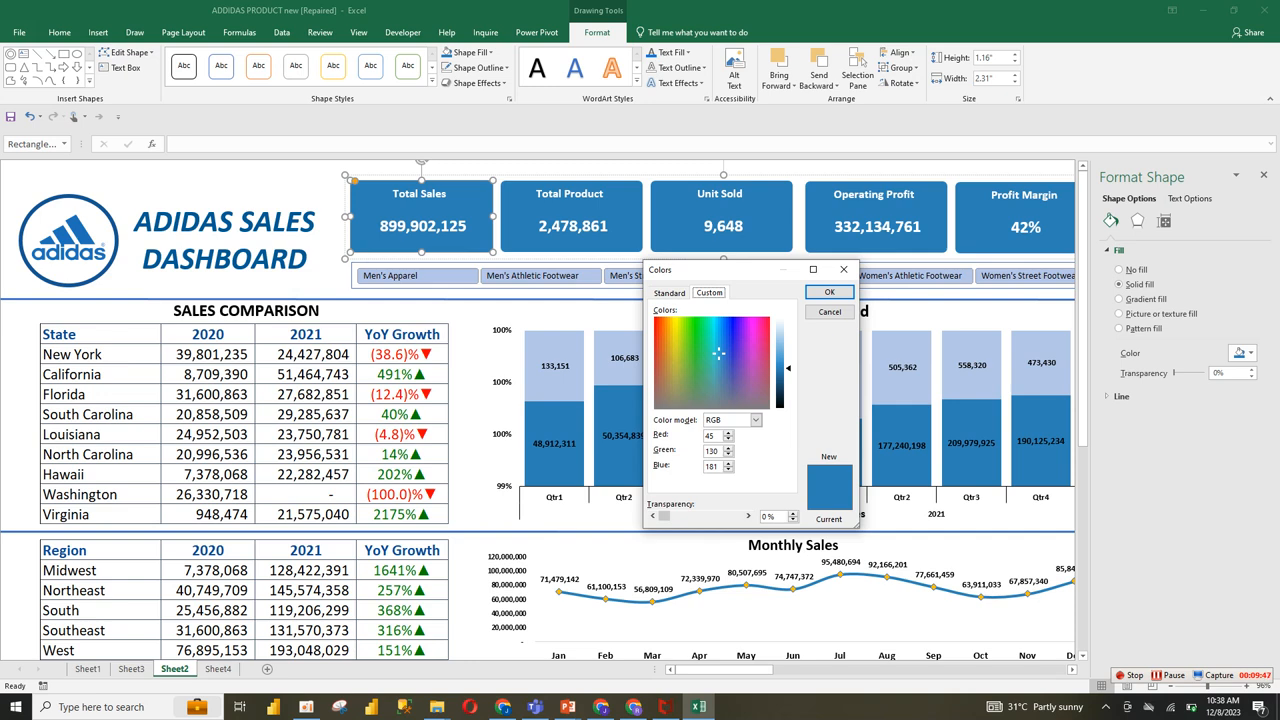
pyautogui.click(829, 292)
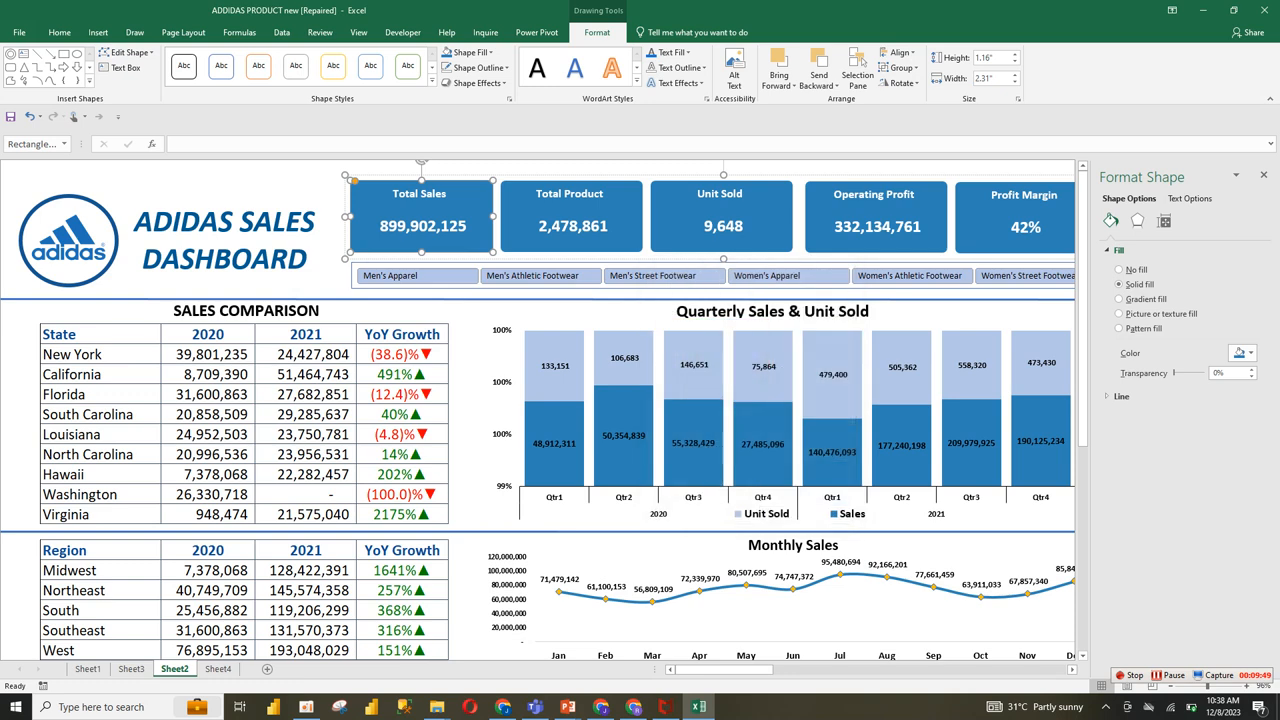
# Step: Check the custom RGB values of the rounded rectangle's fill on Sheet4 and deselect the shape
pyautogui.click(218, 669)
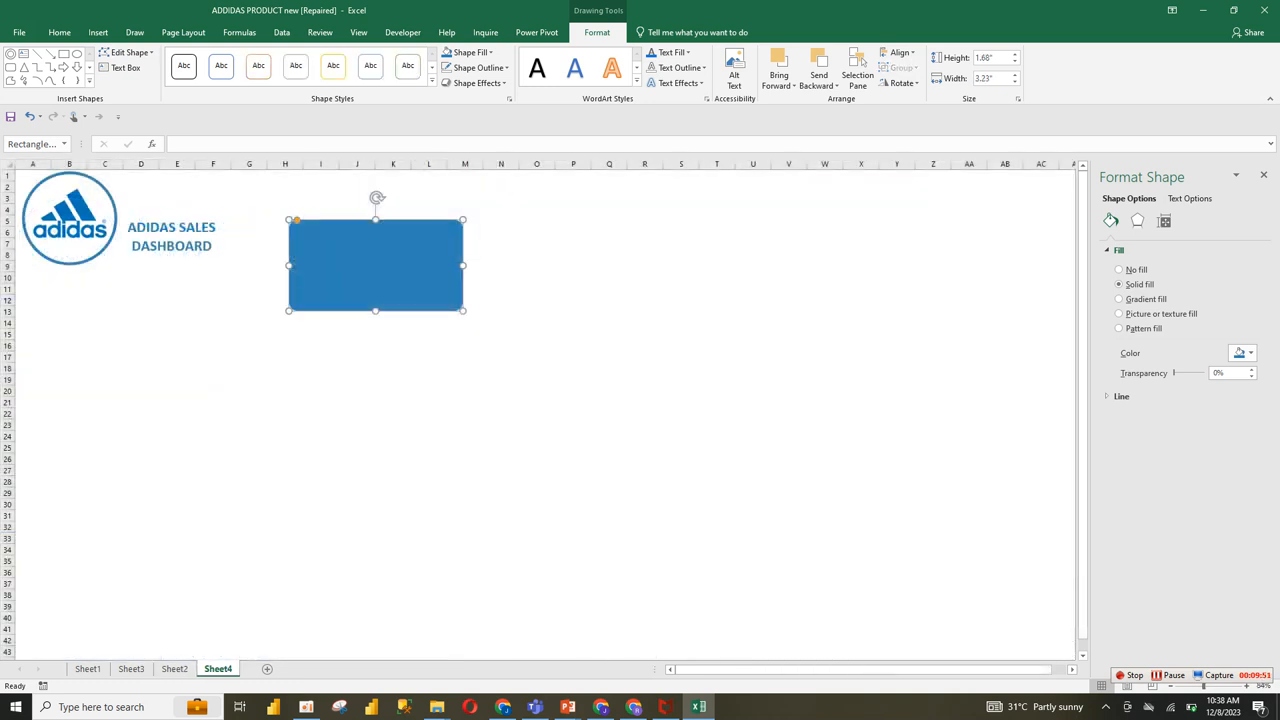
pyautogui.click(1240, 353)
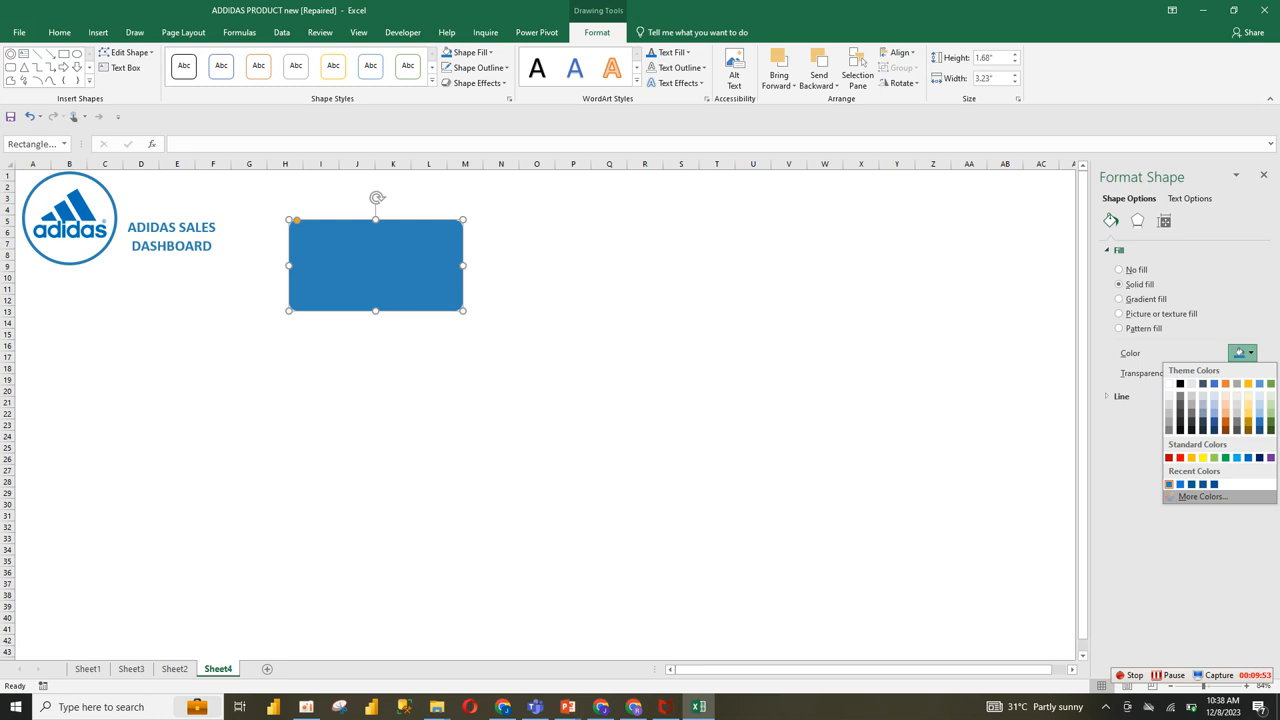
pyautogui.click(1200, 496)
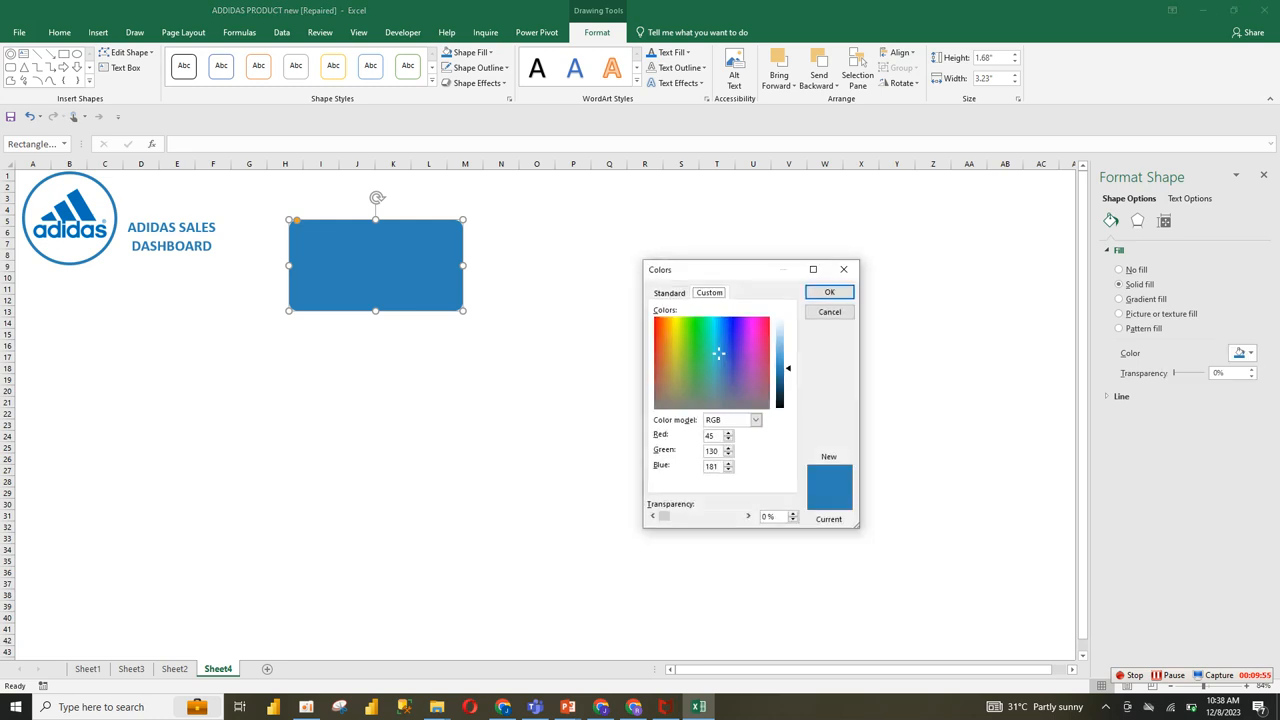
pyautogui.click(829, 292)
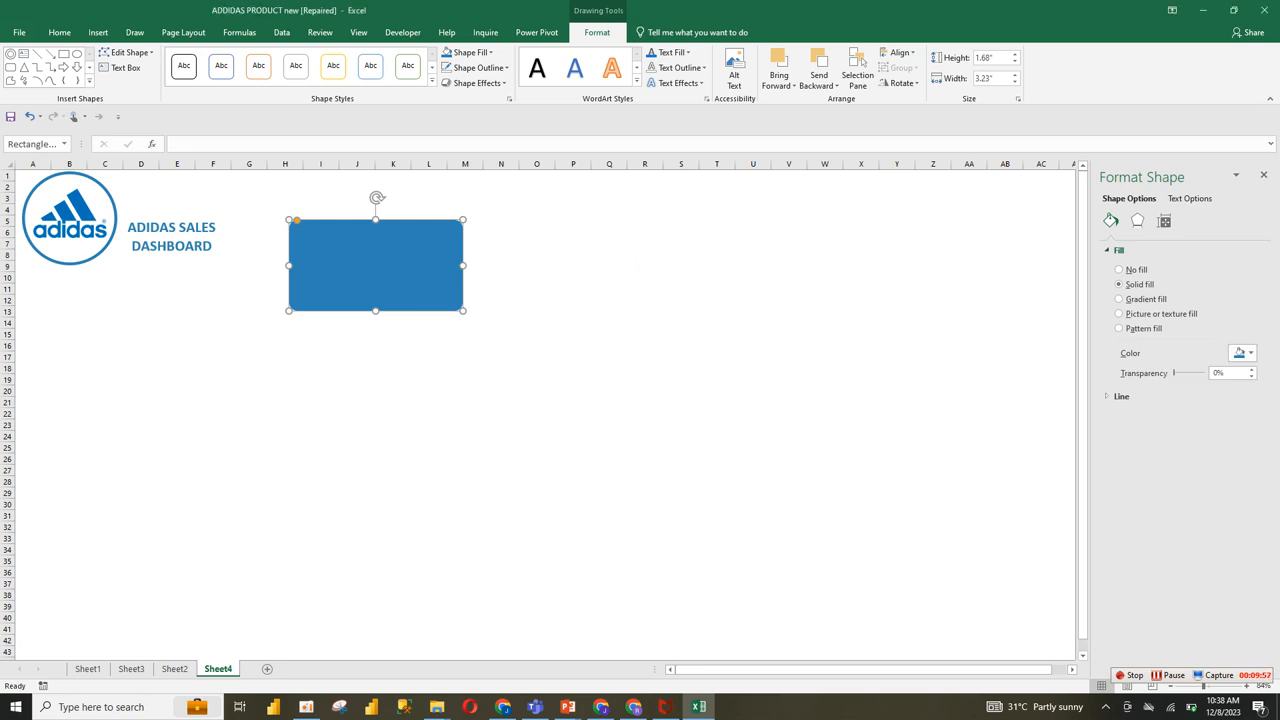
pyautogui.click(501, 312)
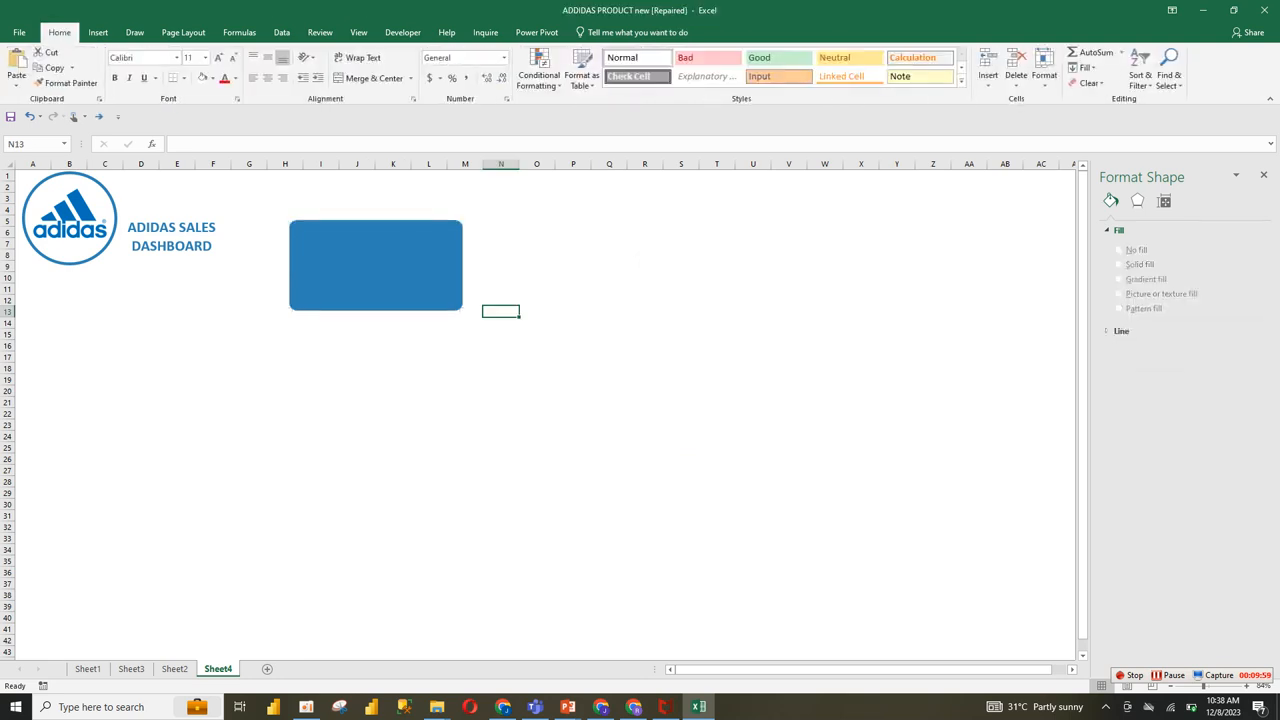
# Step: Duplicate the ADIDAS SALES DASHBOARD text box, place the copy over the rounded rectangle and bring it to the front
pyautogui.click(175, 228)
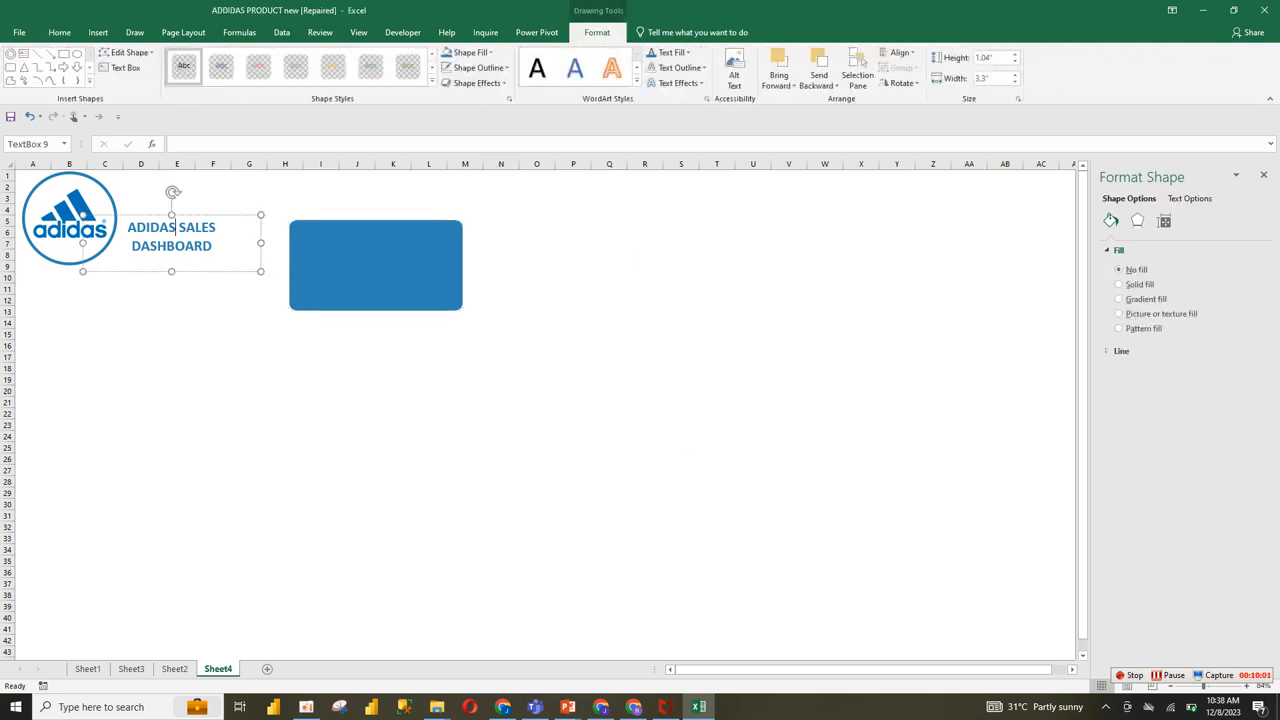
pyautogui.click(215, 215)
pyautogui.moveTo(215, 215); pyautogui.dragTo(290, 310)
pyautogui.moveTo(222, 271); pyautogui.dragTo(428, 308)
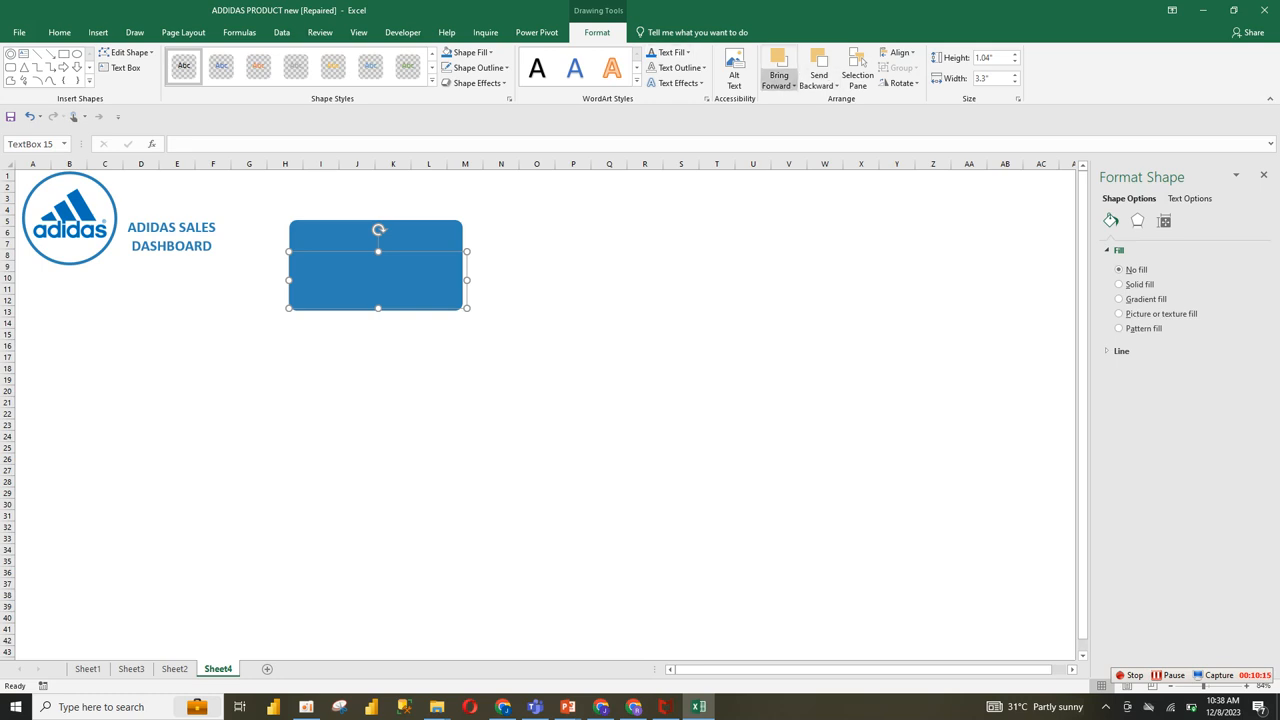
pyautogui.click(779, 80)
pyautogui.click(807, 116)
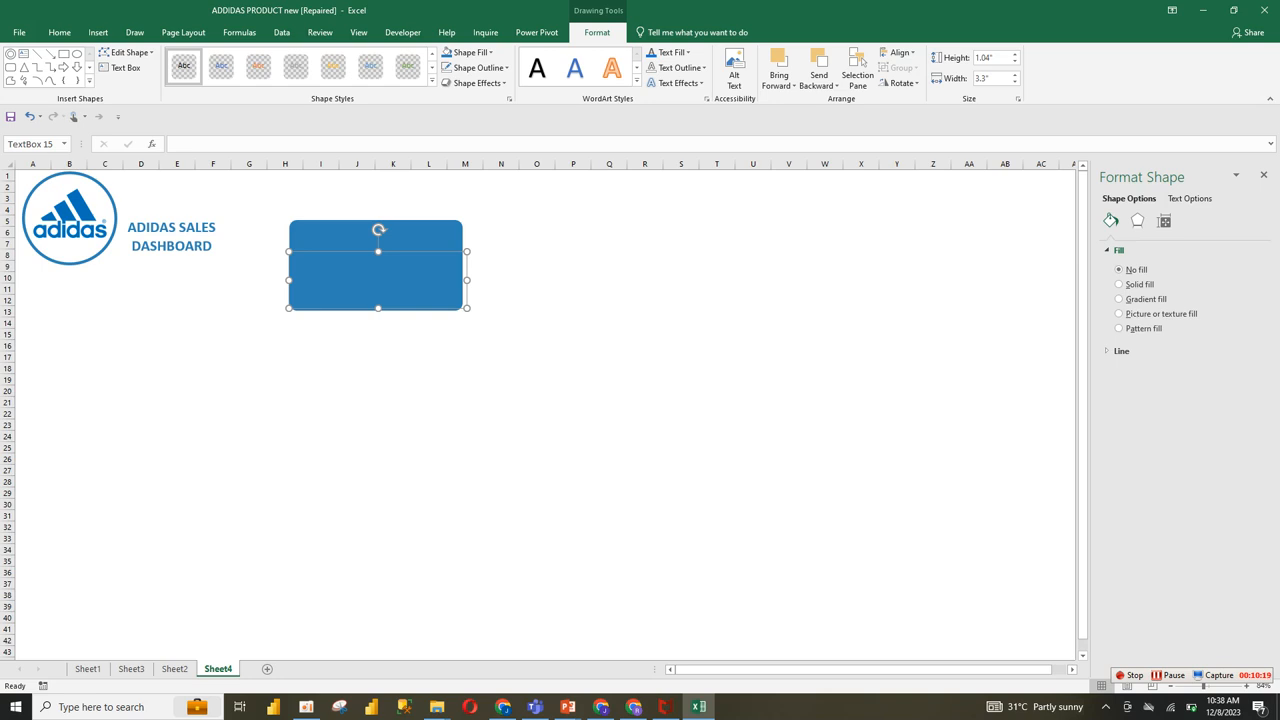
# Step: Change the font colour of all the copied text box's text to white
pyautogui.hotkey('ctrl', 'a')
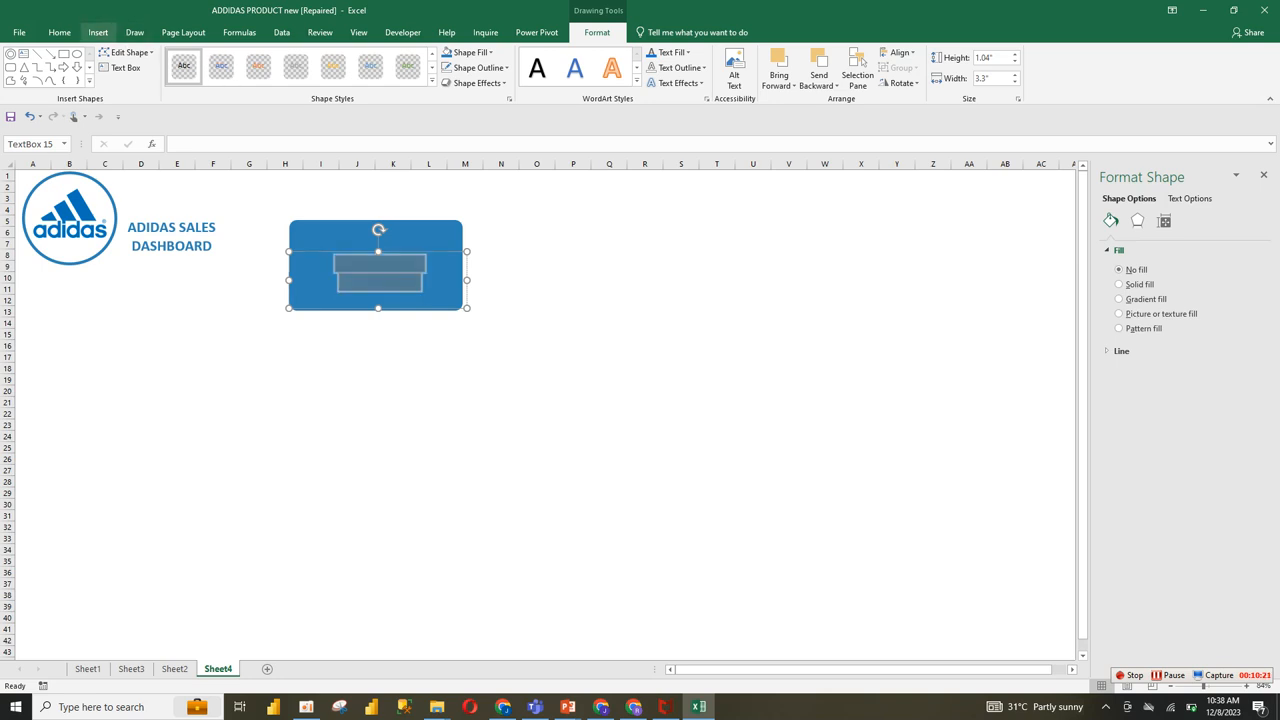
pyautogui.click(59, 32)
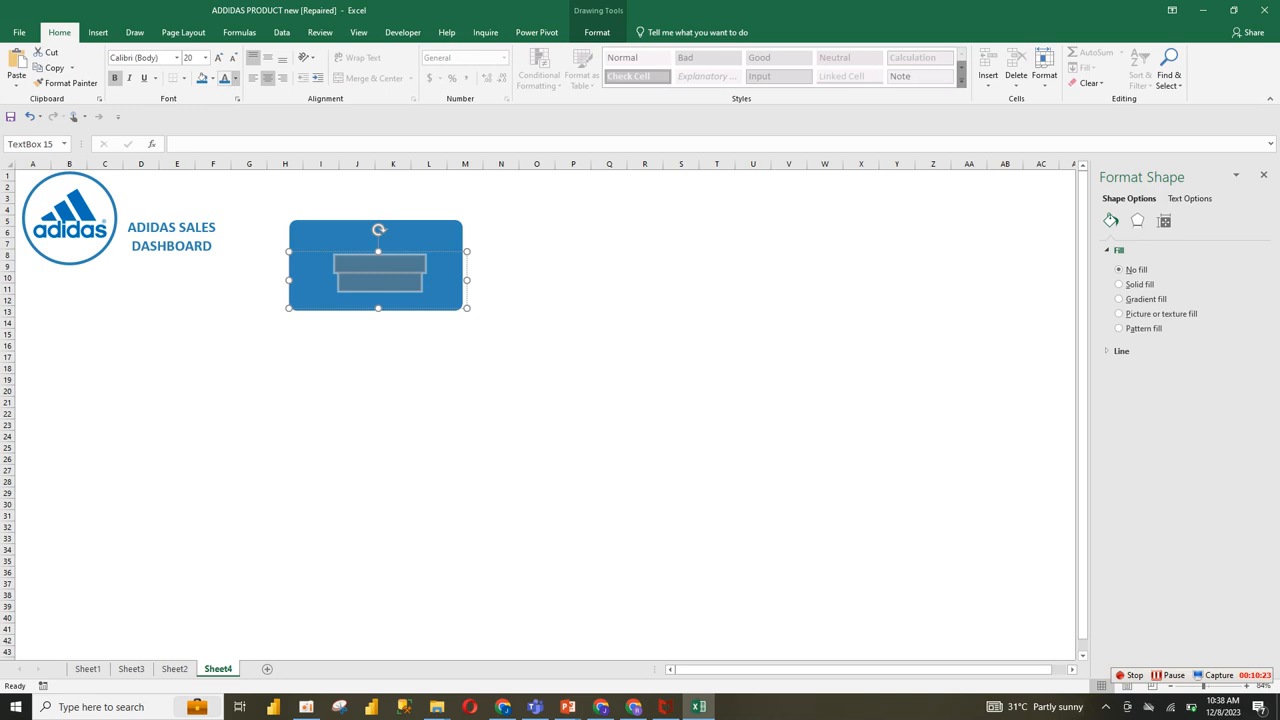
pyautogui.click(236, 79)
pyautogui.click(224, 124)
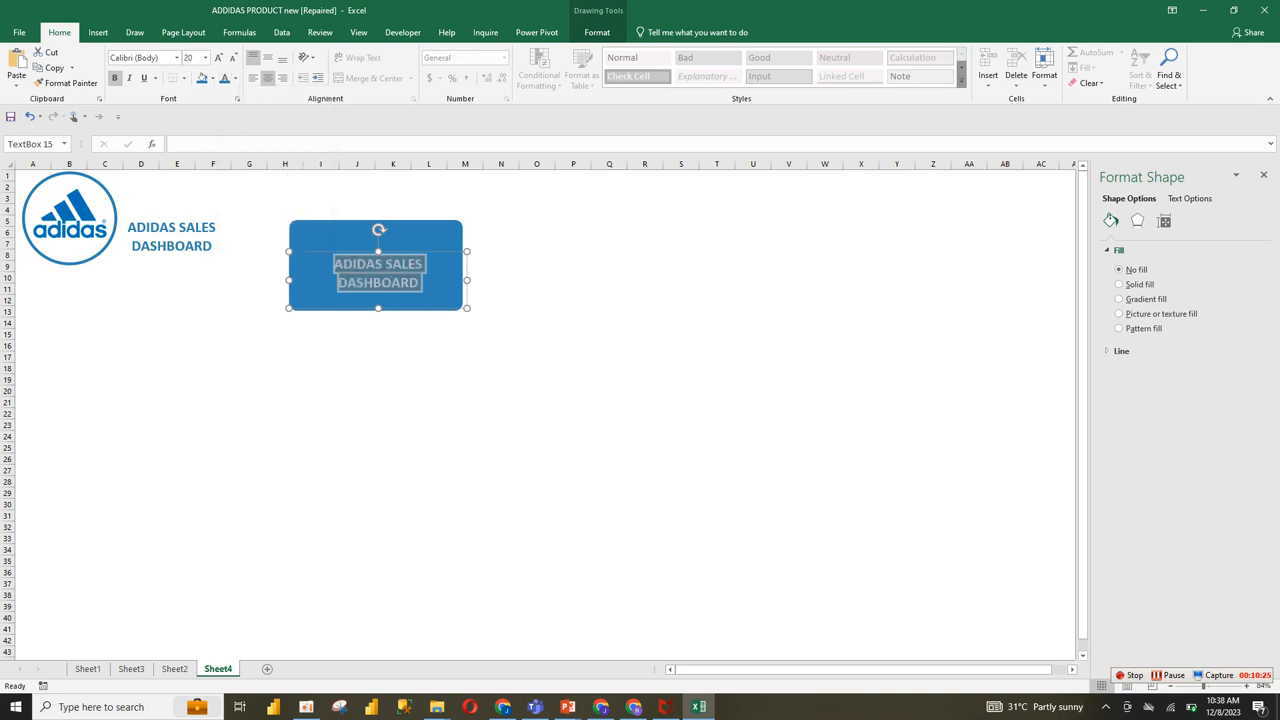
# Step: Replace the copied text box's text with "Total Sales"
pyautogui.click(391, 278)
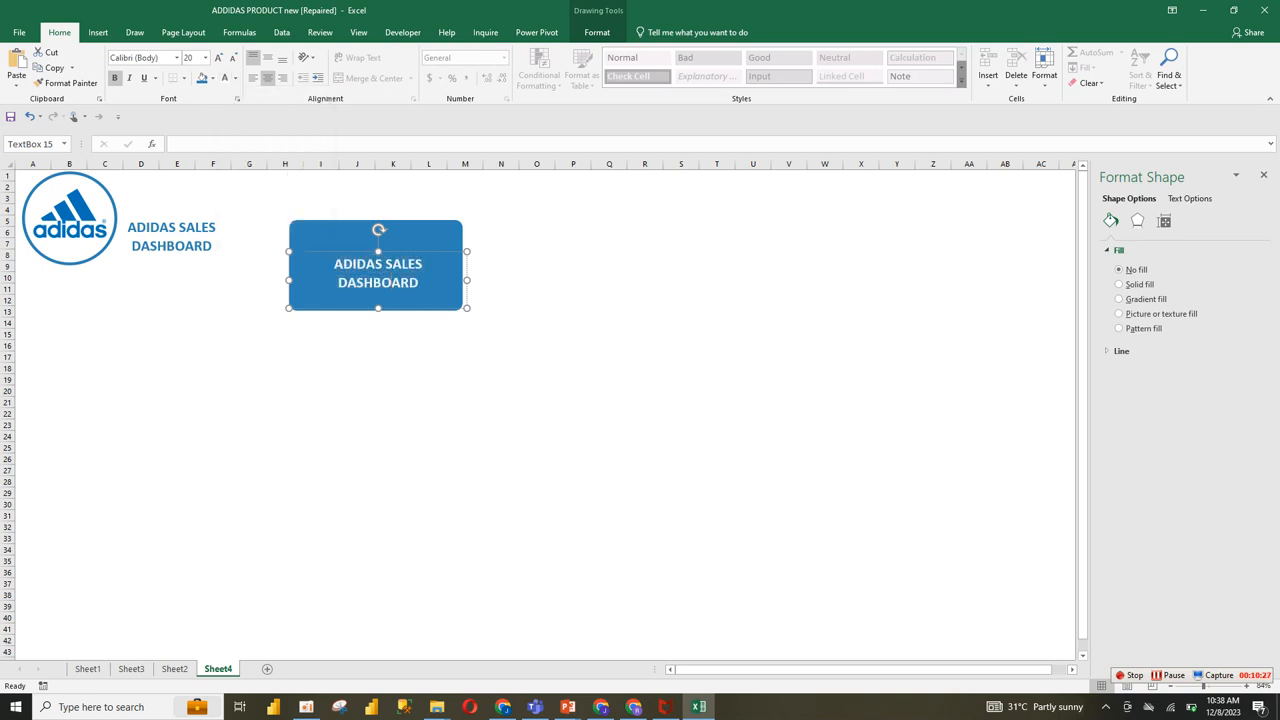
pyautogui.tripleClick(391, 278)
pyautogui.write('T')
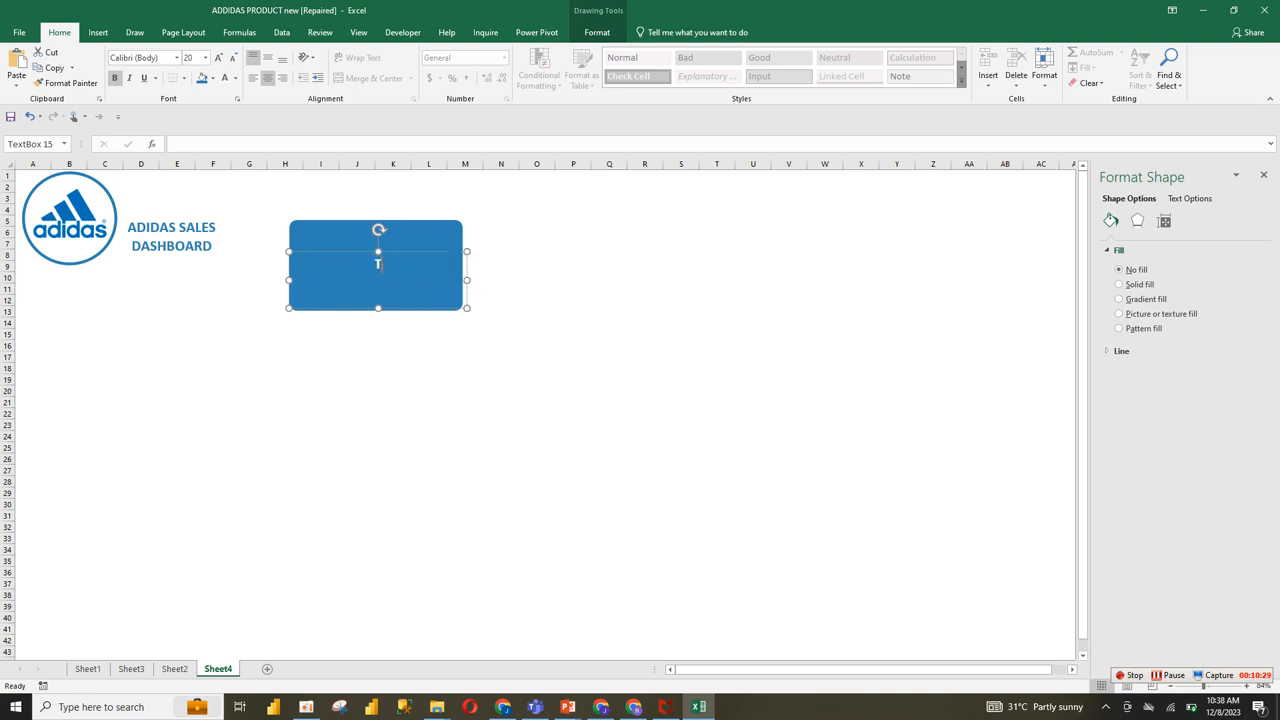
pyautogui.write('otal Sales')
# Step: Shrink the Total Sales text box, centre it near the card's upper edge, and select it together with the rounded rectangle
pyautogui.moveTo(467, 308); pyautogui.dragTo(415, 290)
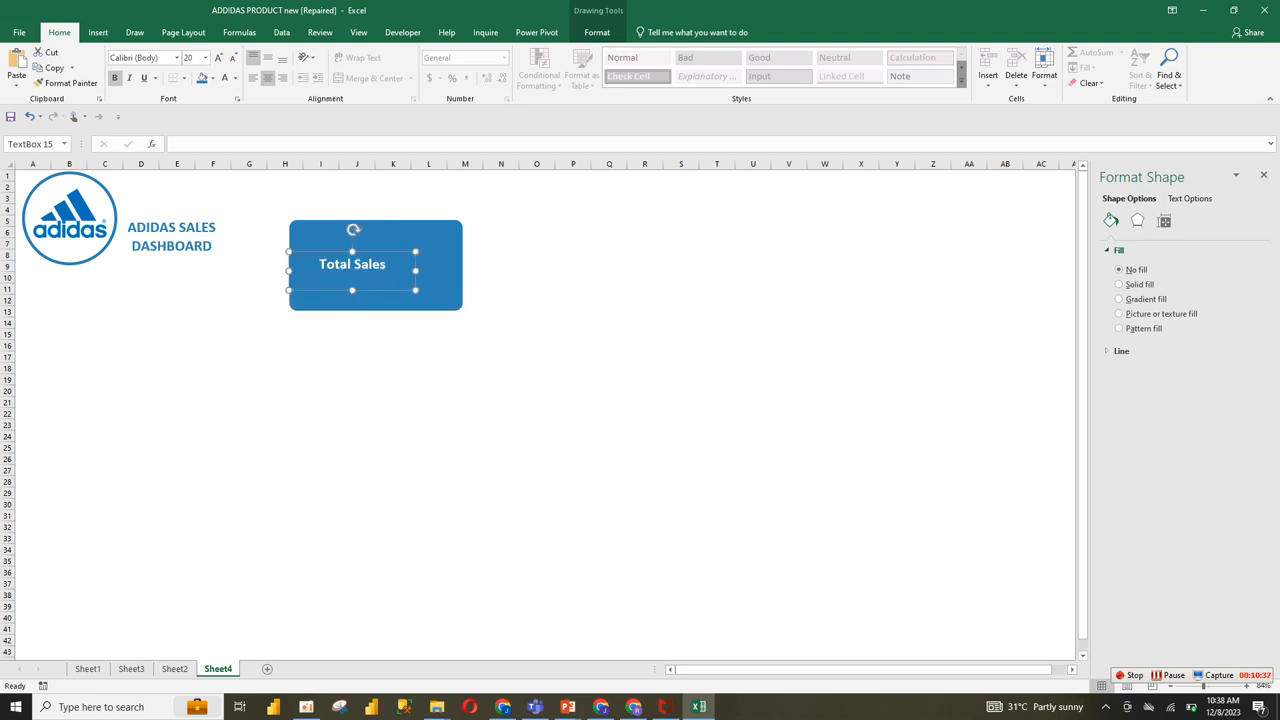
pyautogui.moveTo(289, 270); pyautogui.dragTo(376, 254)
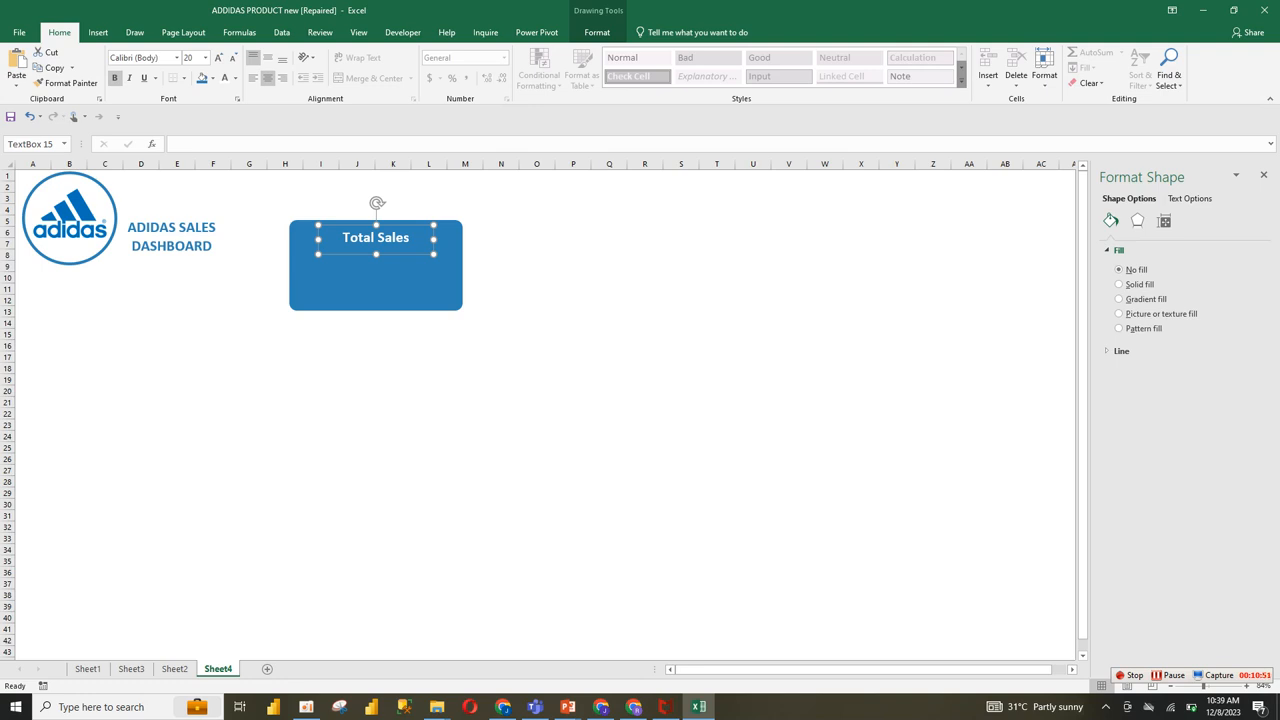
pyautogui.keyDown('ctrl'); pyautogui.click(376, 285); pyautogui.keyUp('ctrl')
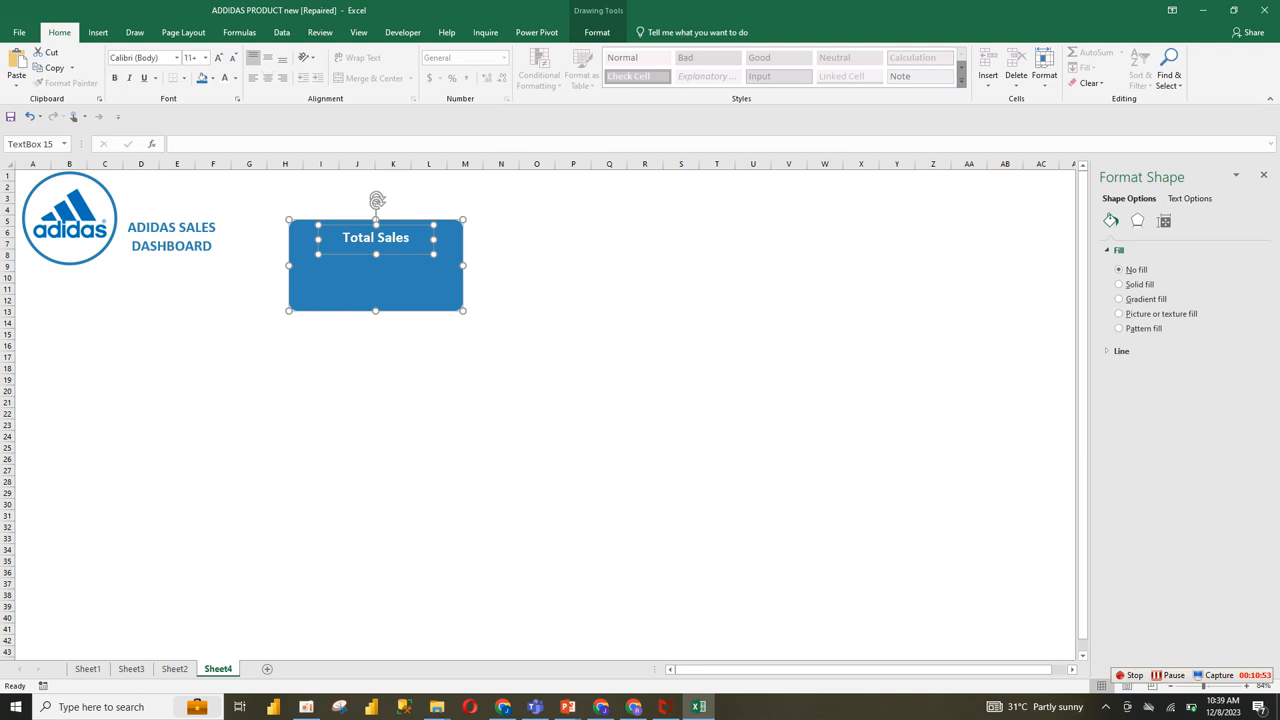
# Step: Group the Total Sales text box with its rounded rectangle and move the card up near the sheet's first rows
pyautogui.rightClick(462, 310)
pyautogui.moveTo(500, 386)
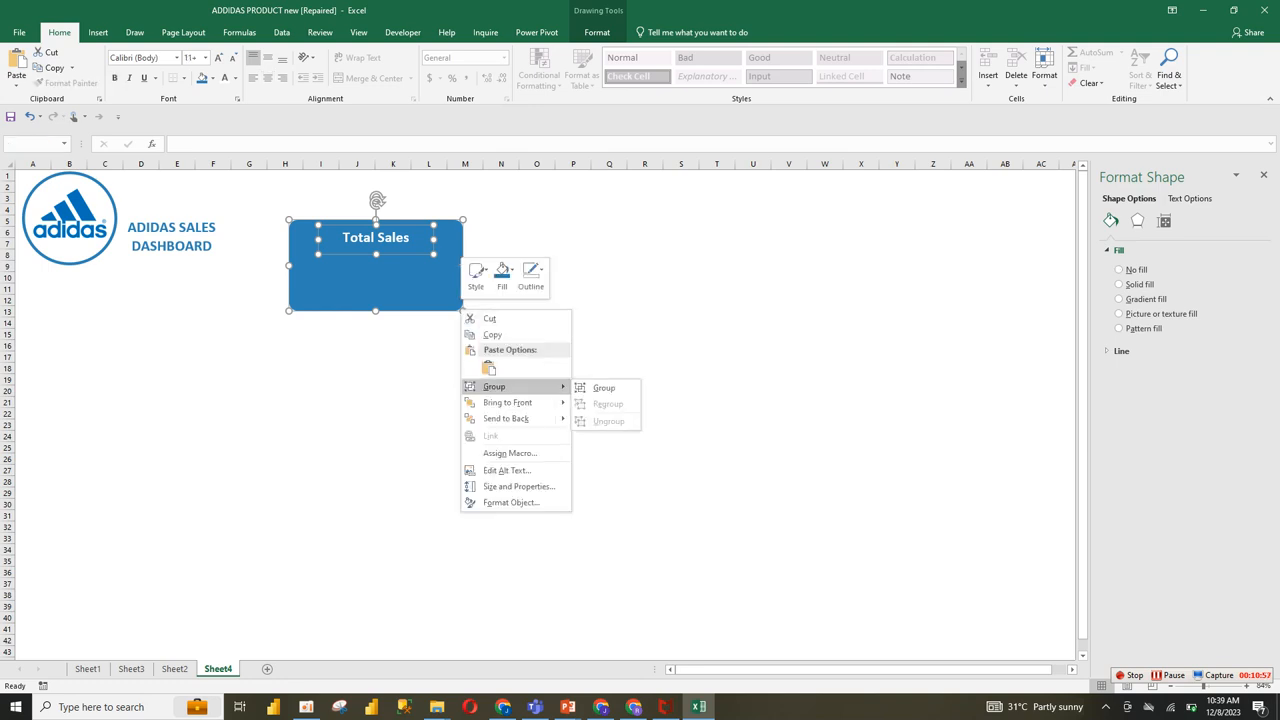
pyautogui.click(604, 387)
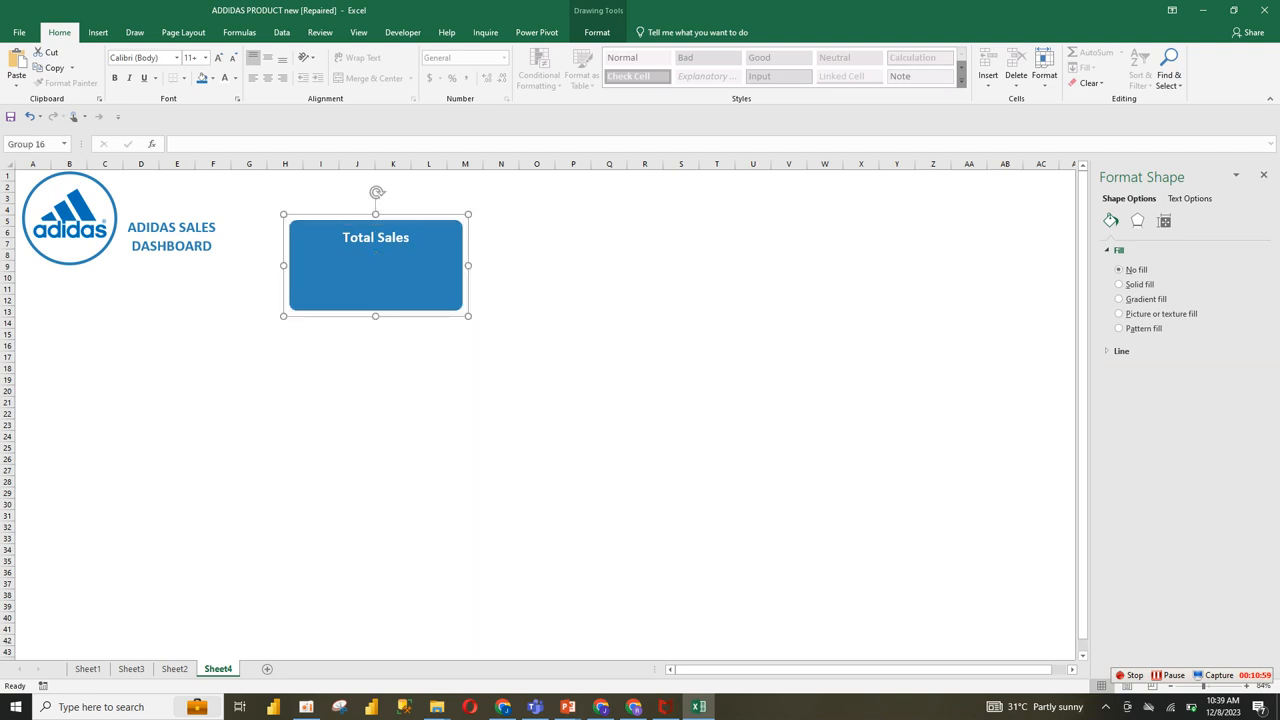
pyautogui.moveTo(390, 275); pyautogui.dragTo(383, 242)
pyautogui.click(501, 300)
pyautogui.click(424, 250)
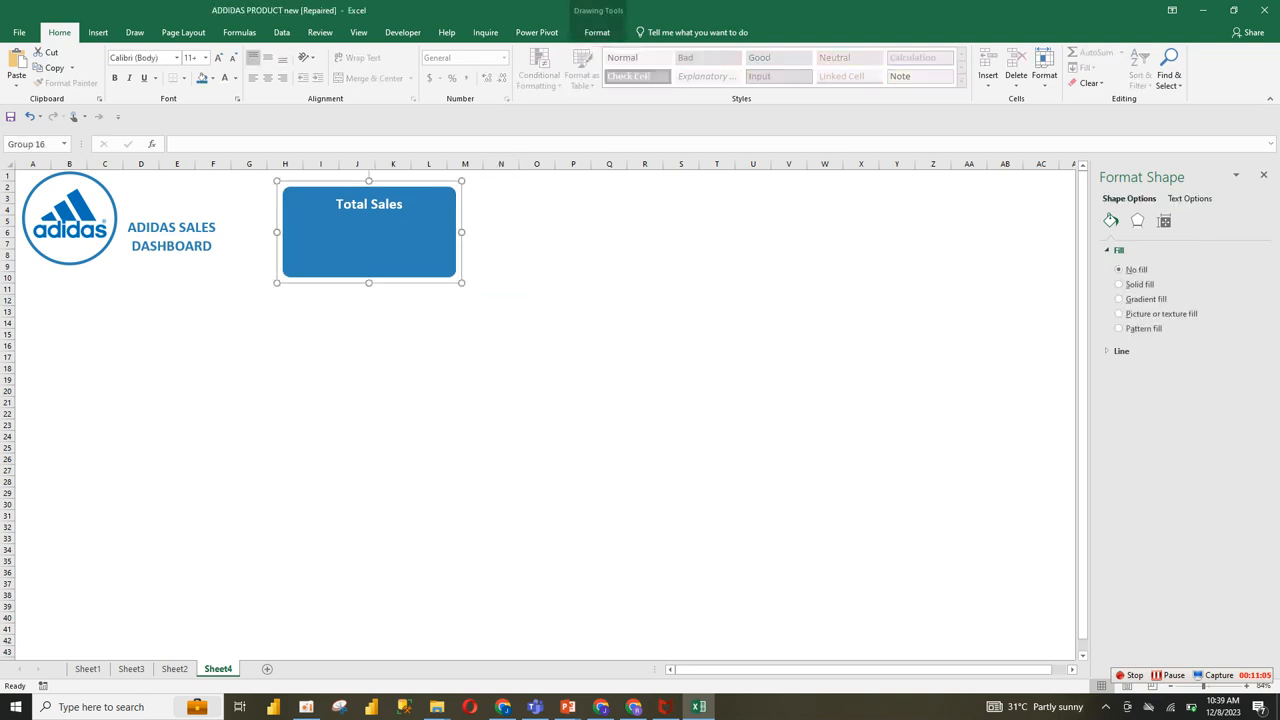
# Step: Check the reference dashboard on Sheet2, then duplicate the Total Sales card on Sheet4 to make a row of five evenly placed cards
pyautogui.click(174, 668)
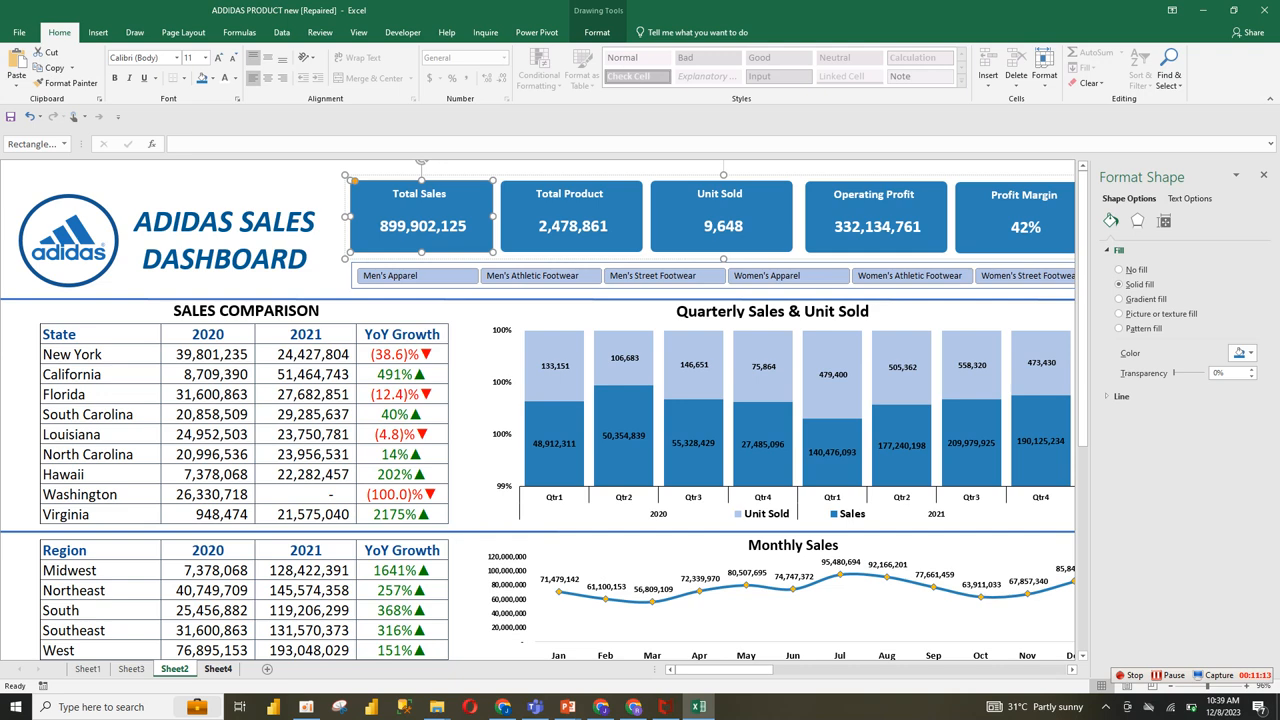
pyautogui.click(218, 668)
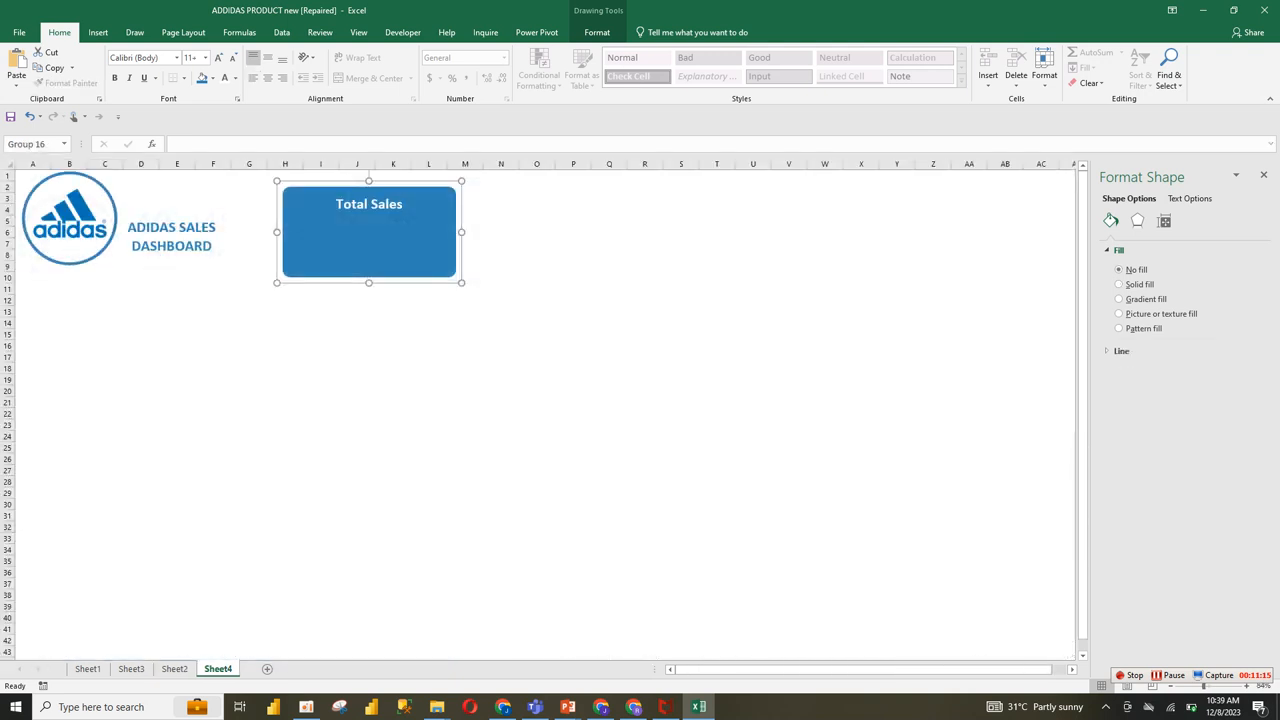
pyautogui.hotkey('ctrl', 'v')
pyautogui.moveTo(378, 240); pyautogui.dragTo(1122, 249)
pyautogui.hotkey('ctrl', 'd')
pyautogui.hotkey('ctrl', 'd')
pyautogui.hotkey('ctrl', 'd')
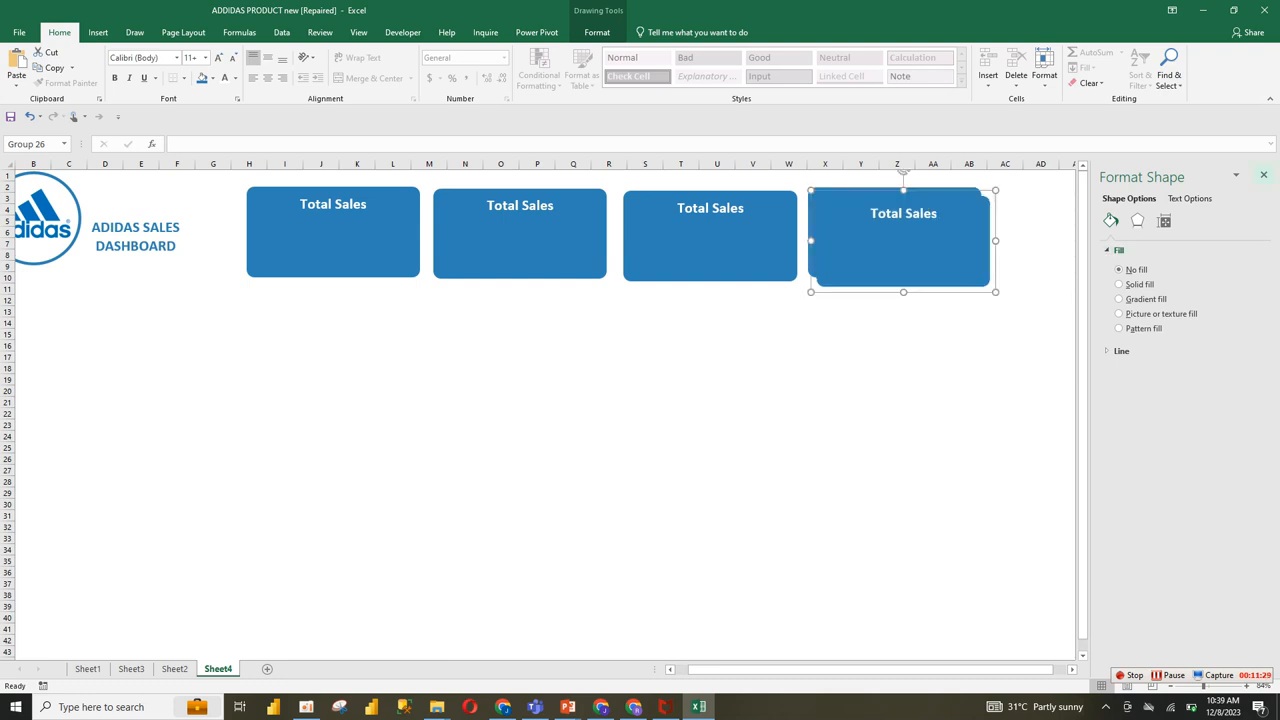
pyautogui.click(1263, 175)
pyautogui.moveTo(904, 240); pyautogui.dragTo(1083, 231)
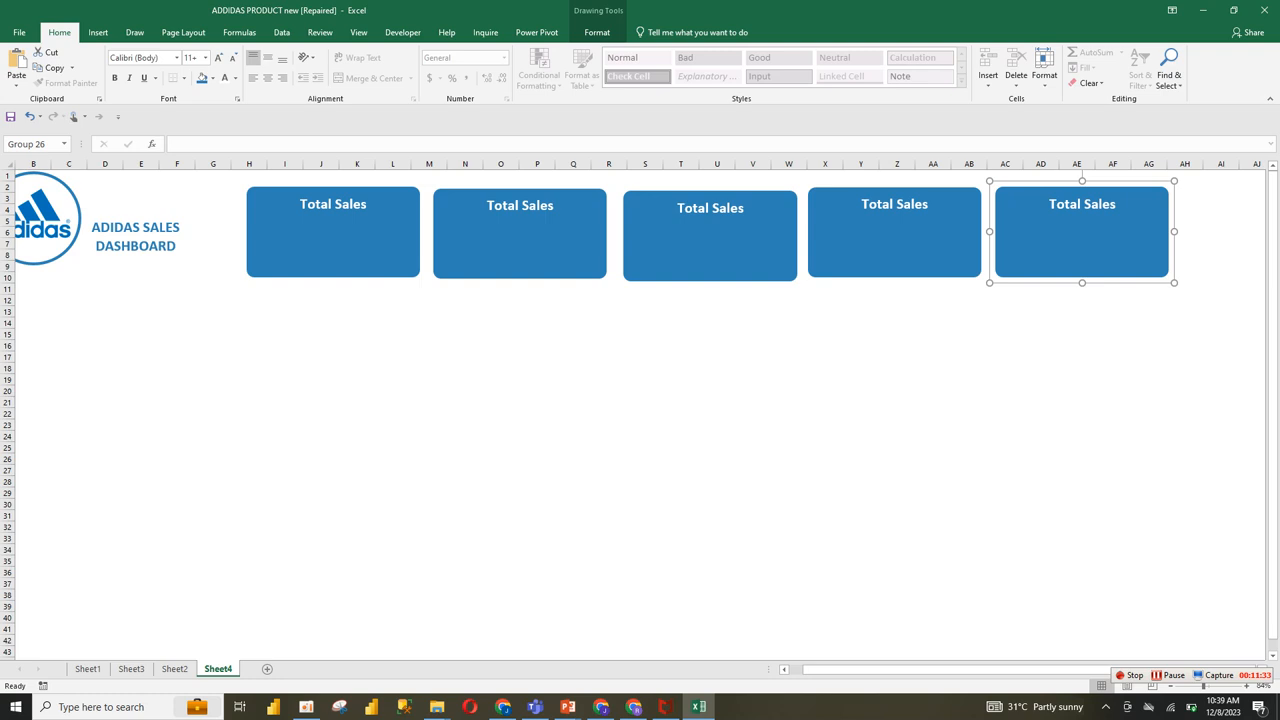
# Step: Select all five Total Sales cards together and show their shape arrangement options
pyautogui.keyDown('ctrl'); pyautogui.click(894, 236); pyautogui.keyUp('ctrl')
pyautogui.keyDown('ctrl'); pyautogui.click(712, 238); pyautogui.keyUp('ctrl')
pyautogui.keyDown('ctrl'); pyautogui.click(521, 238); pyautogui.keyUp('ctrl')
pyautogui.keyDown('ctrl'); pyautogui.click(335, 238); pyautogui.keyUp('ctrl')
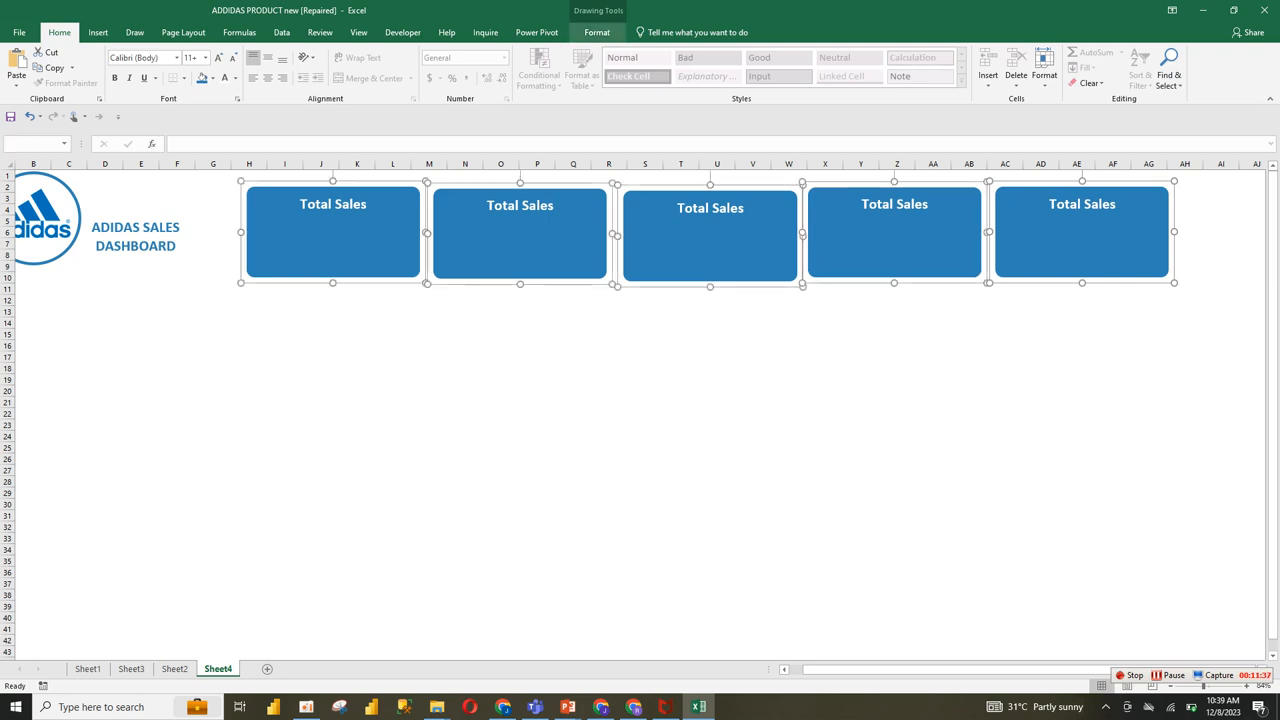
pyautogui.click(597, 32)
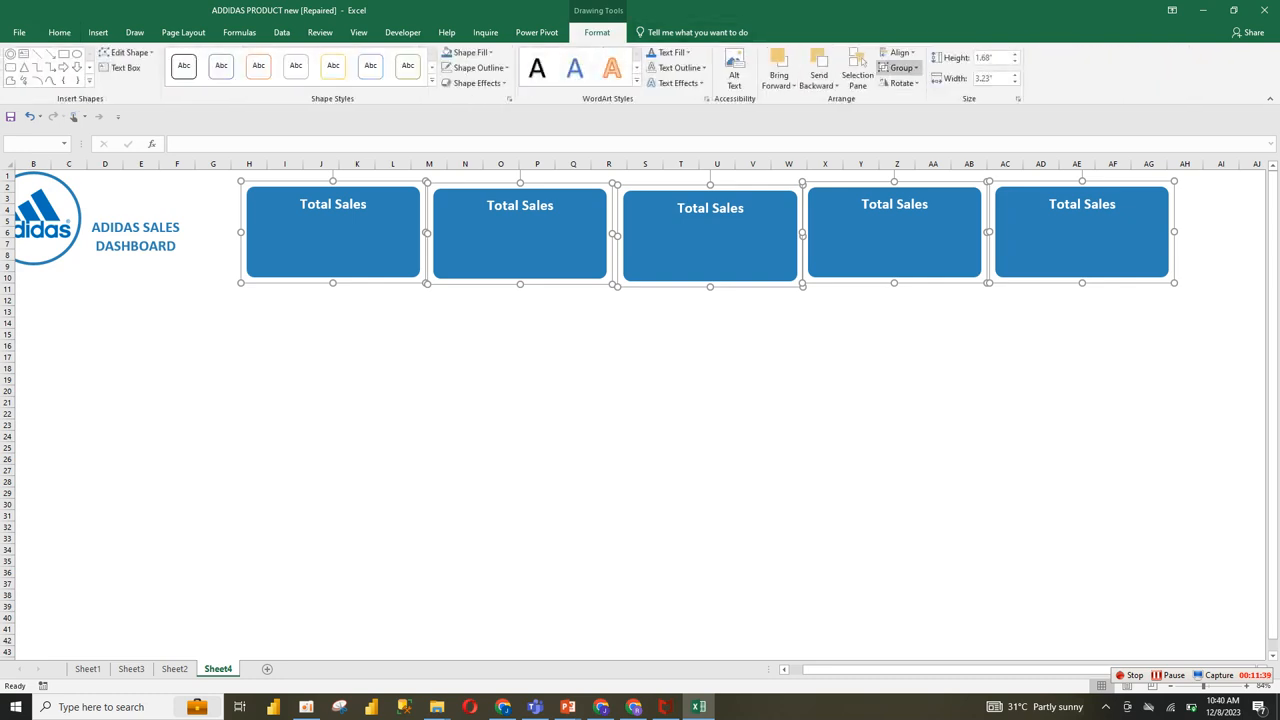
# Step: Try Align Center and Align Middle on the five selected cards, and undo the alignment
pyautogui.click(898, 52)
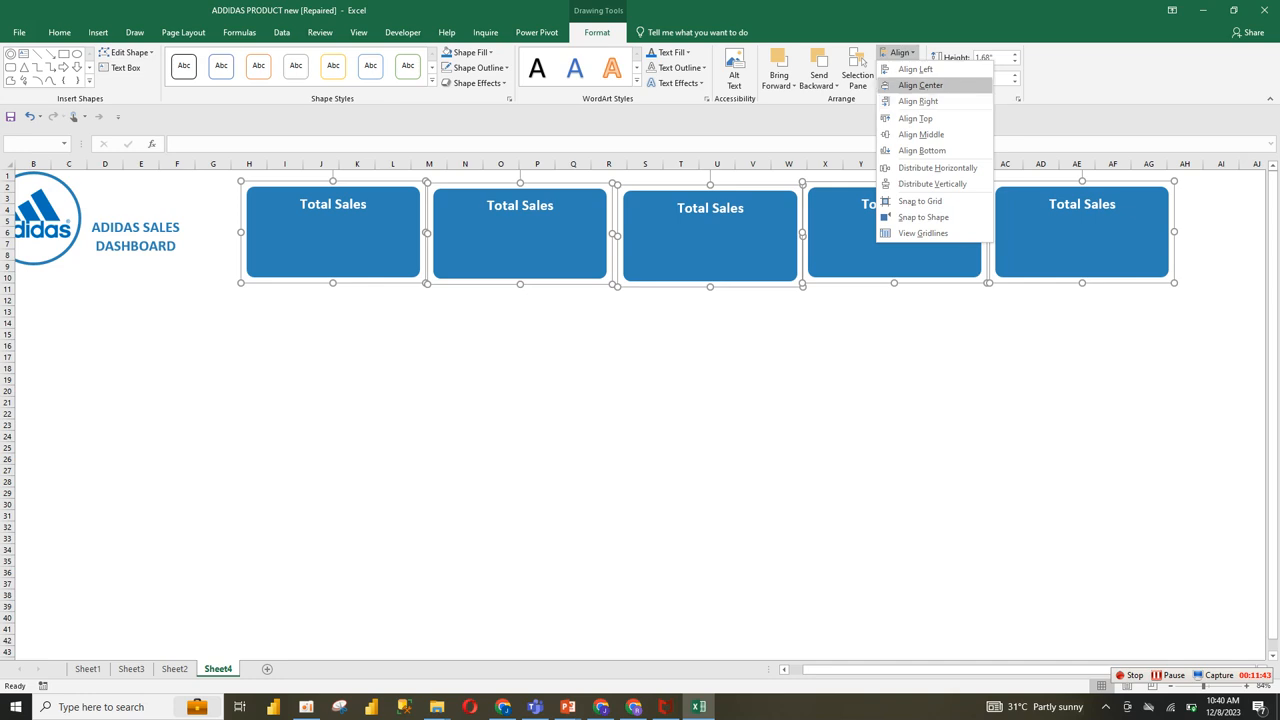
pyautogui.click(920, 85)
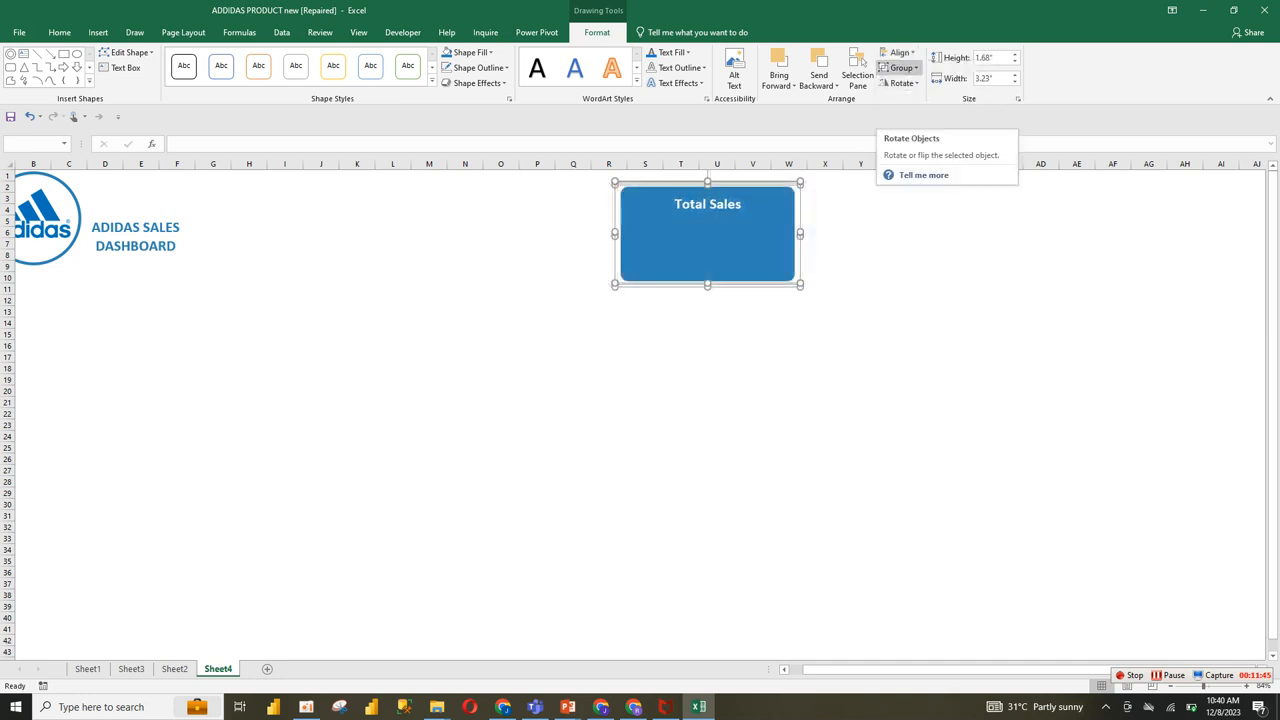
pyautogui.click(897, 52)
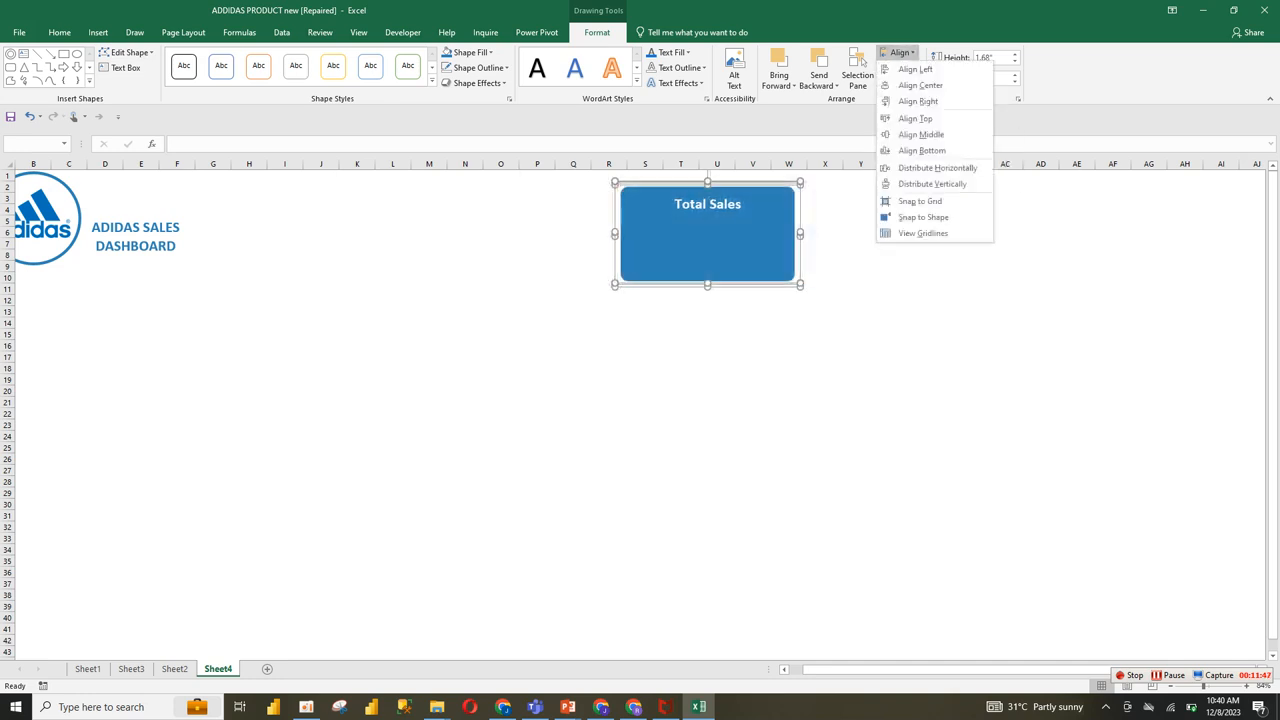
pyautogui.click(920, 134)
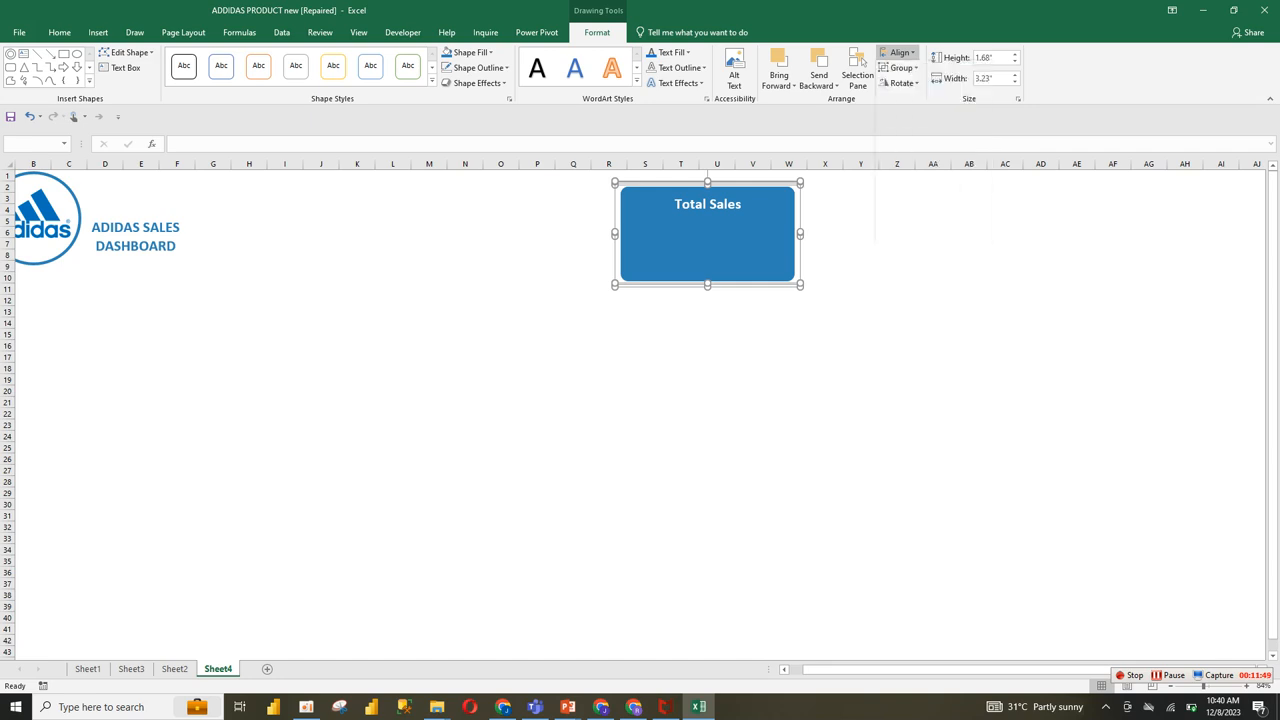
pyautogui.hotkey('ctrl', 'z')
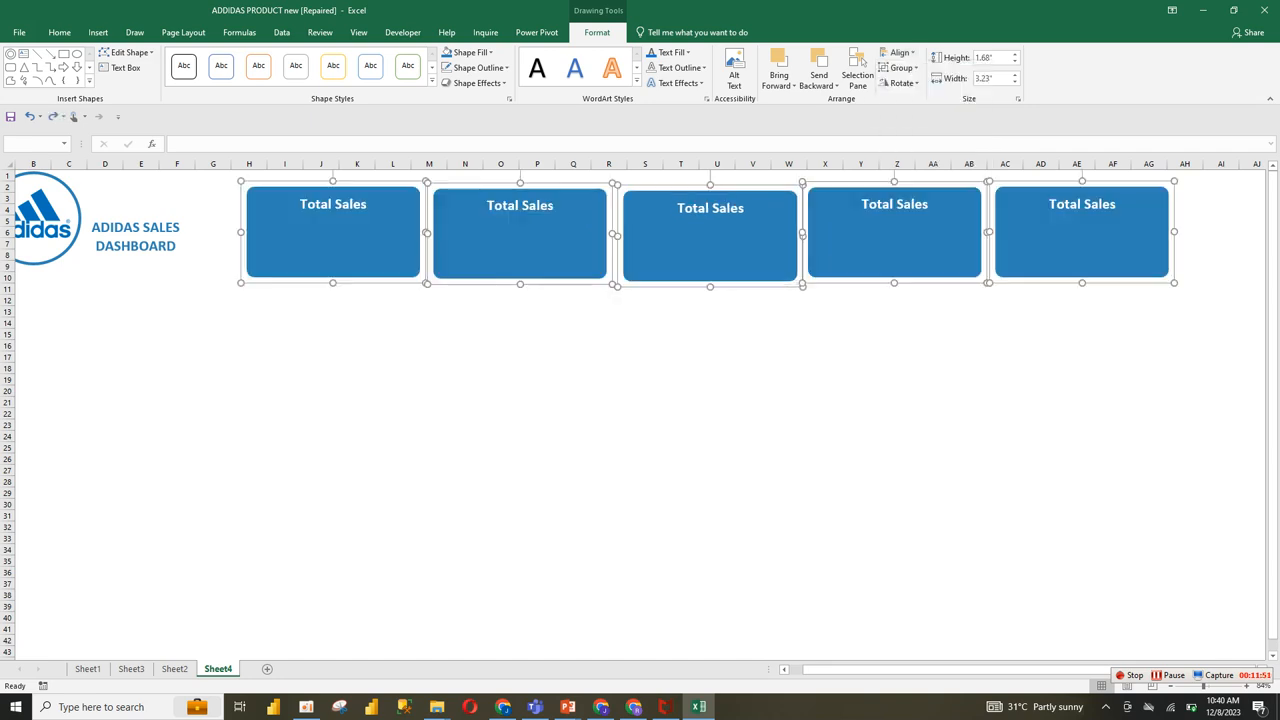
# Step: Distribute the five selected cards horizontally and vertically
pyautogui.click(897, 52)
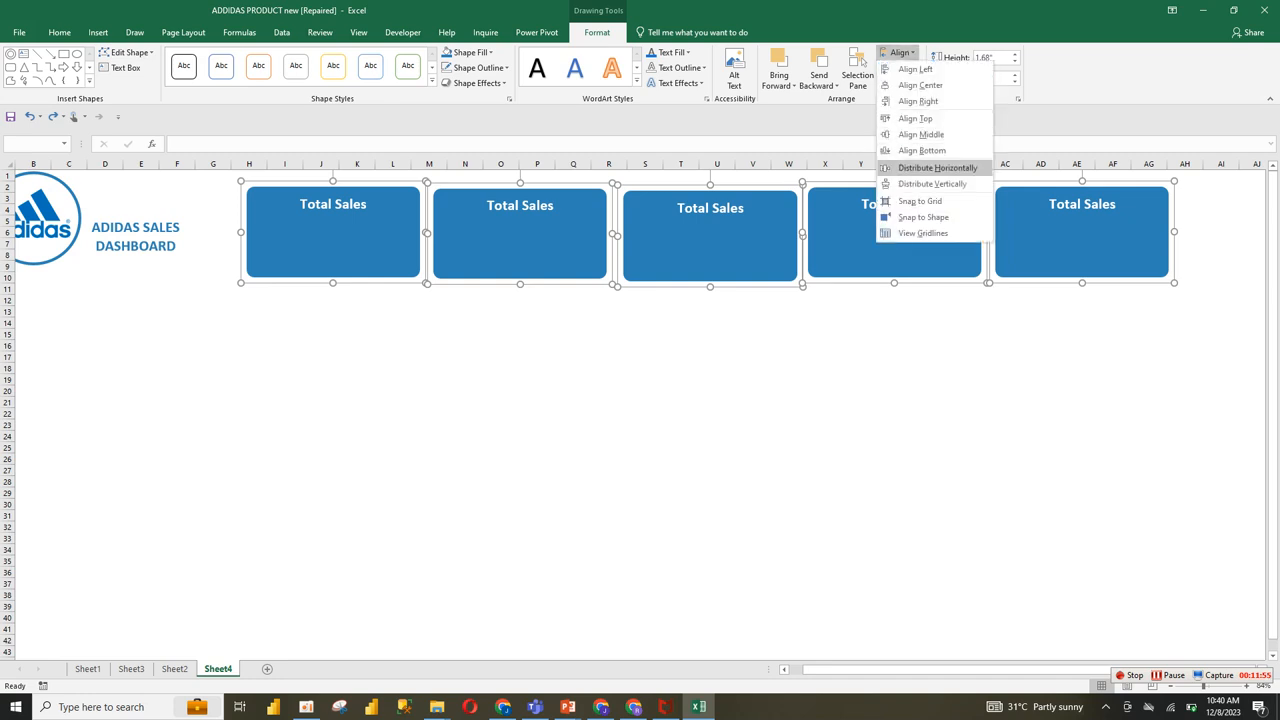
pyautogui.click(937, 167)
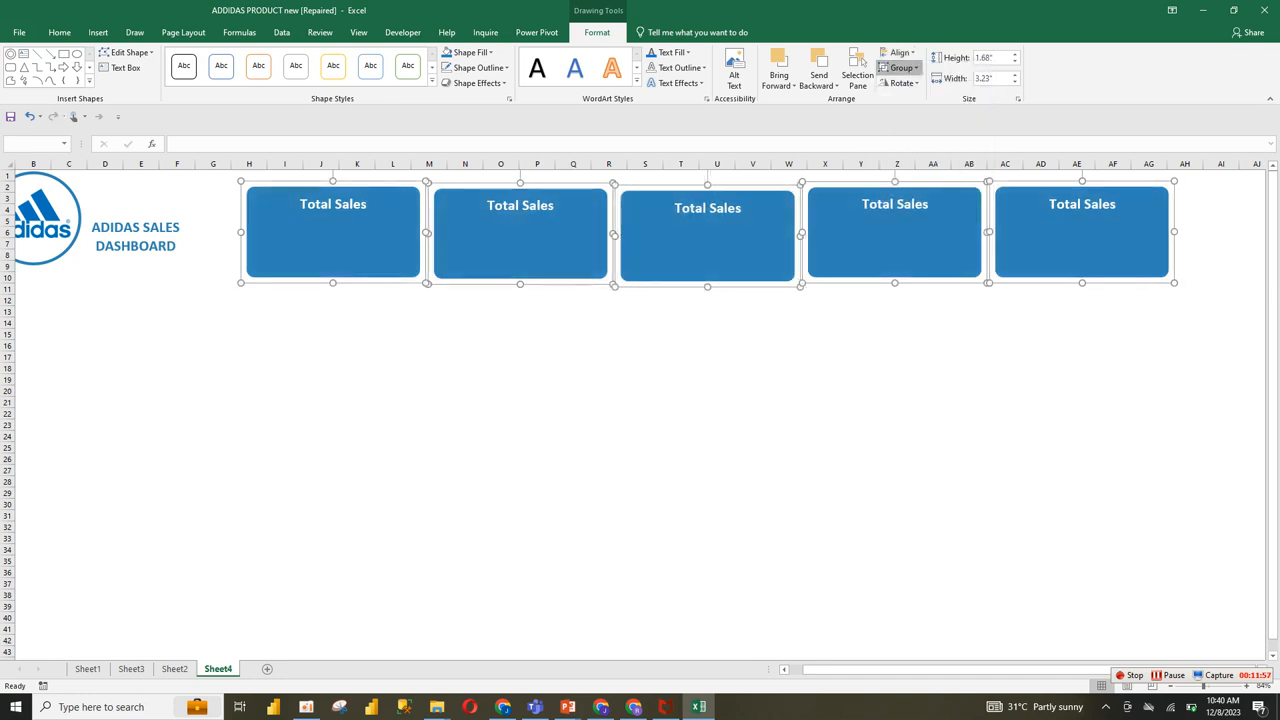
pyautogui.click(900, 67)
pyautogui.click(899, 52)
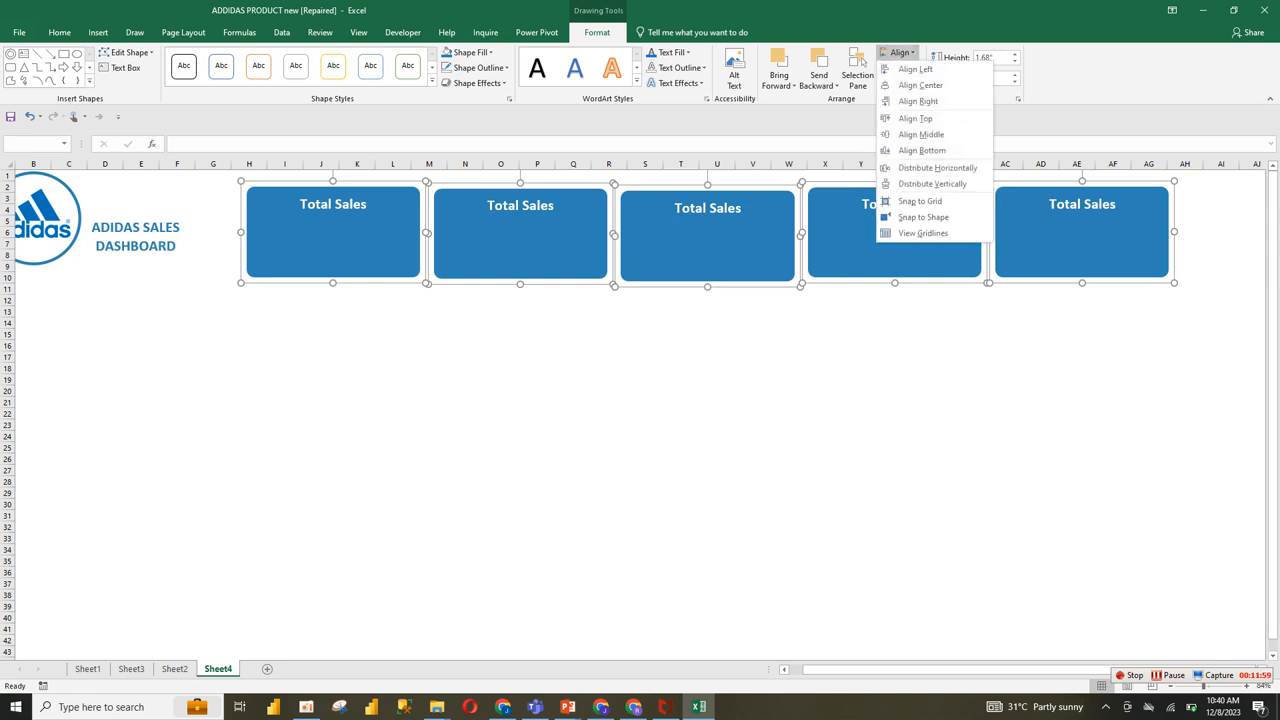
pyautogui.click(937, 167)
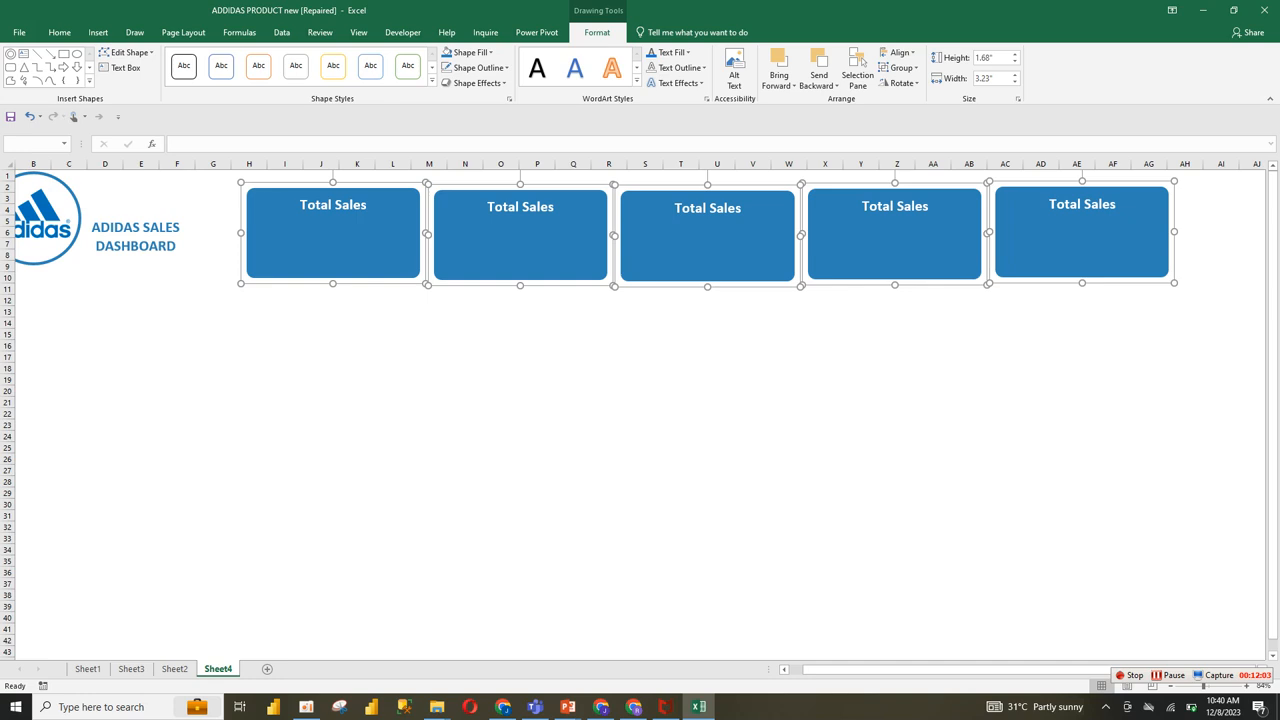
# Step: Group the five cards and shrink the group slightly so the row spans about columns H to AE
pyautogui.click(899, 67)
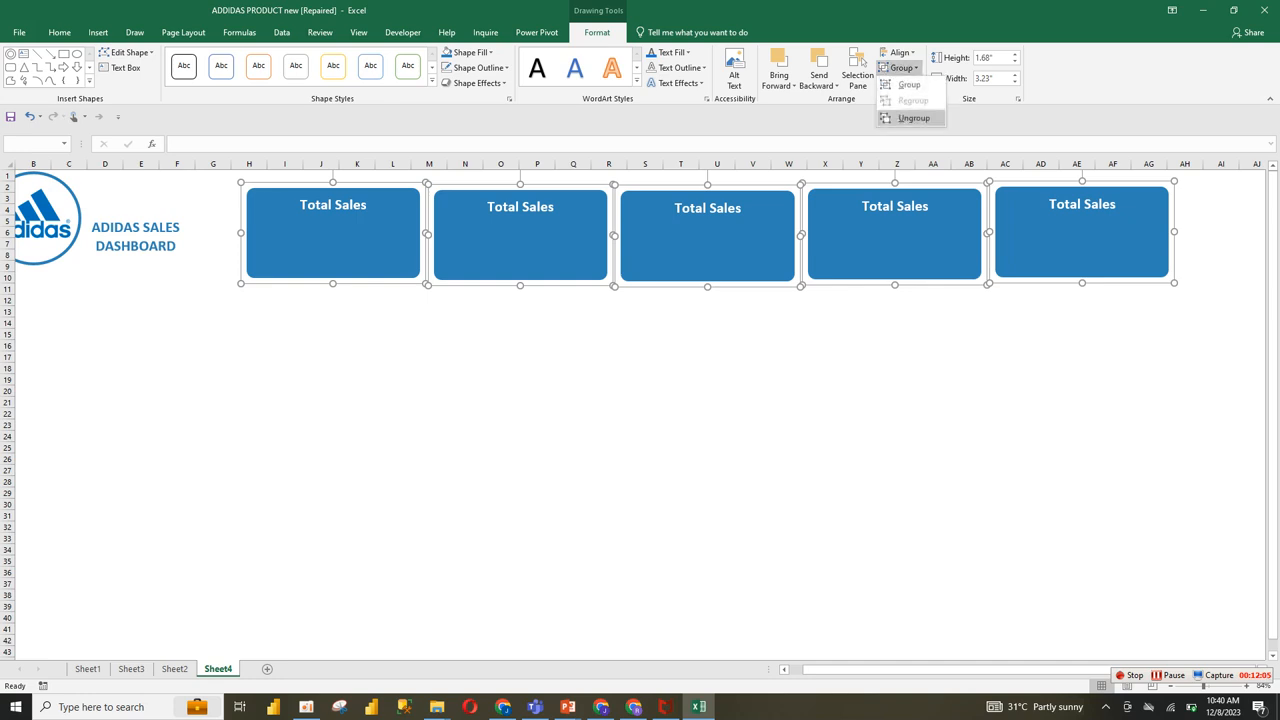
pyautogui.click(909, 84)
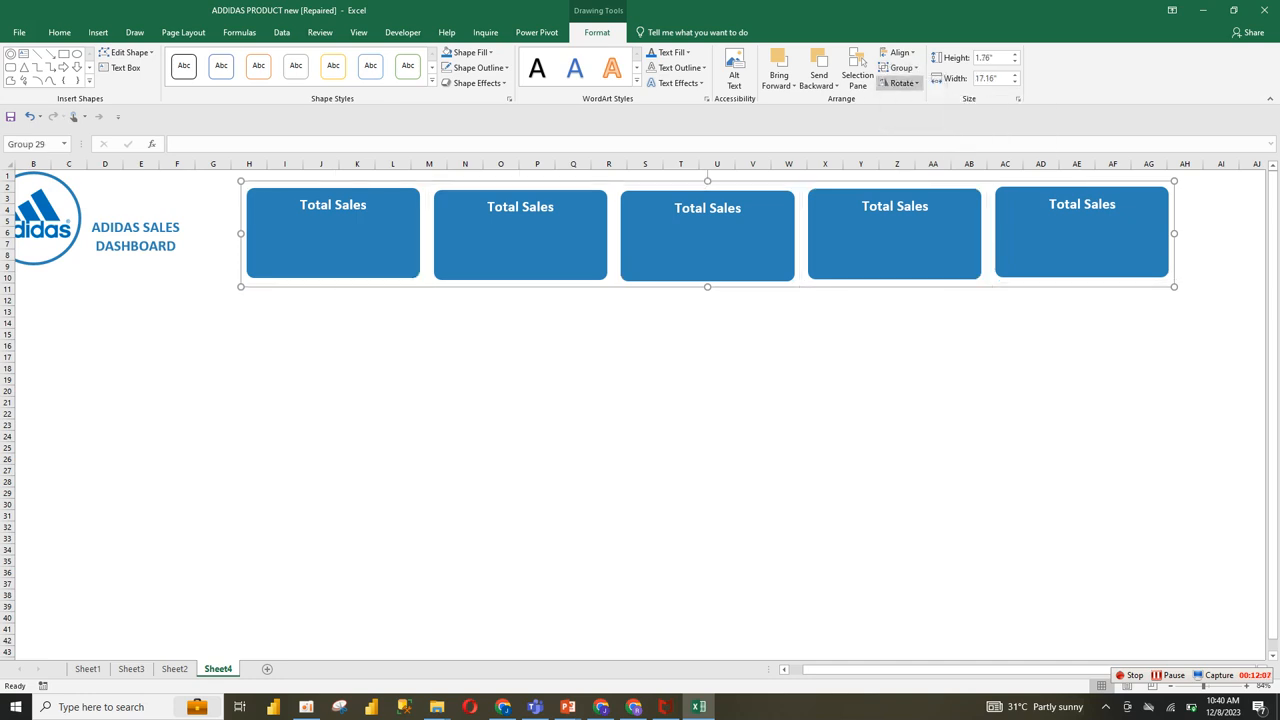
pyautogui.moveTo(890, 240)
pyautogui.mouseDown()
pyautogui.moveTo(882, 249)
pyautogui.moveTo(886, 237)
pyautogui.mouseUp()
pyautogui.moveTo(850, 670); pyautogui.dragTo(835, 670)
pyautogui.moveTo(1207, 283); pyautogui.dragTo(1138, 279)
pyautogui.click(753, 322)
pyautogui.click(533, 204)
pyautogui.click(533, 243)
pyautogui.keyDown('ctrl'); pyautogui.click(359, 243); pyautogui.keyUp('ctrl')
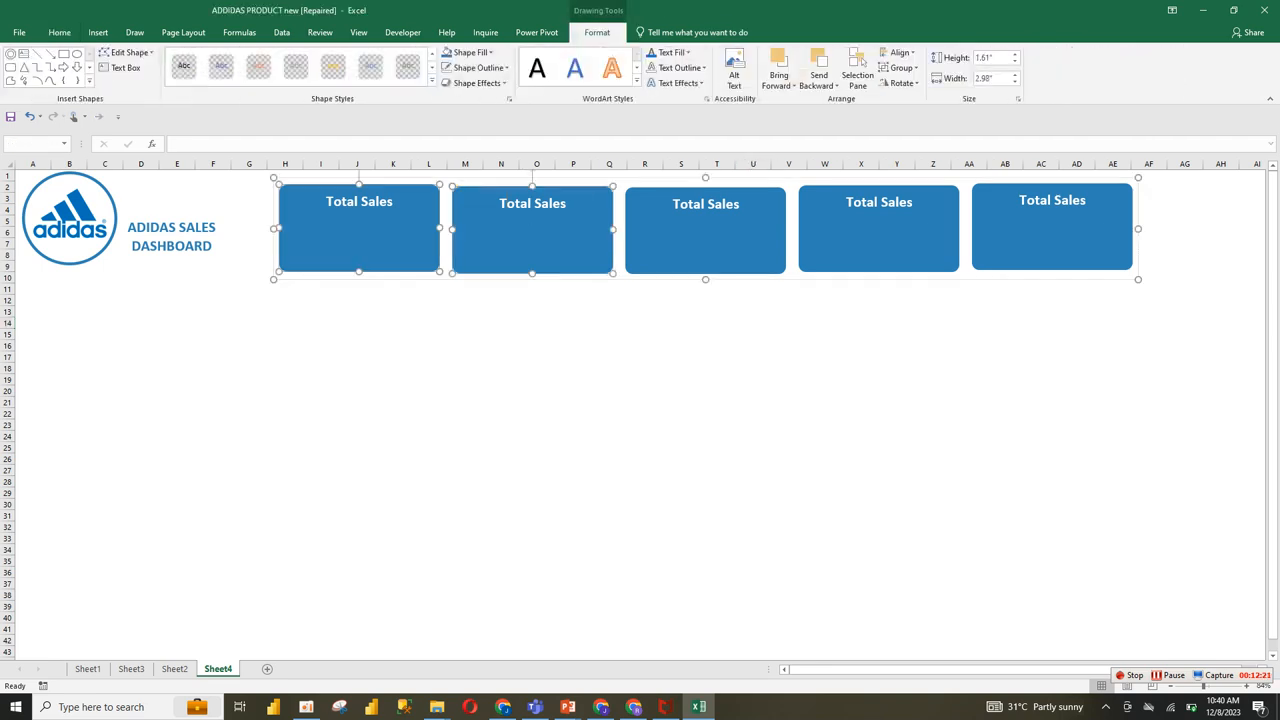
pyautogui.click(501, 334)
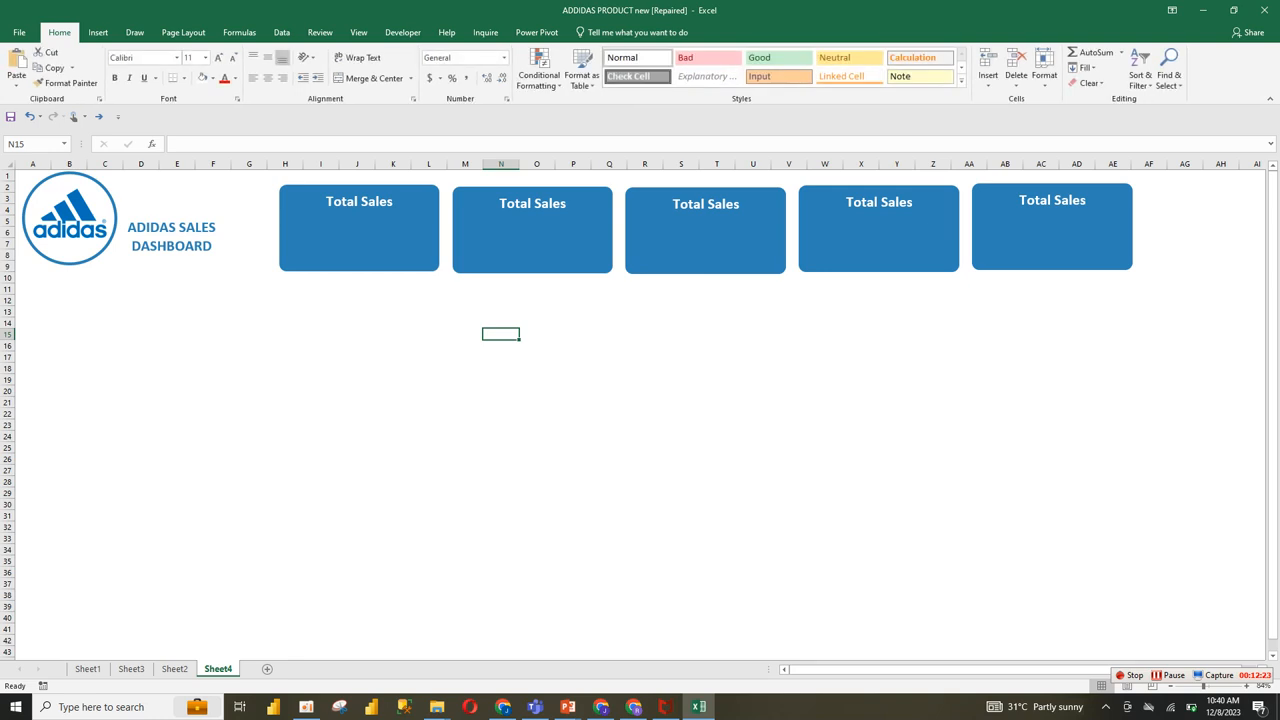
pyautogui.click(501, 436)
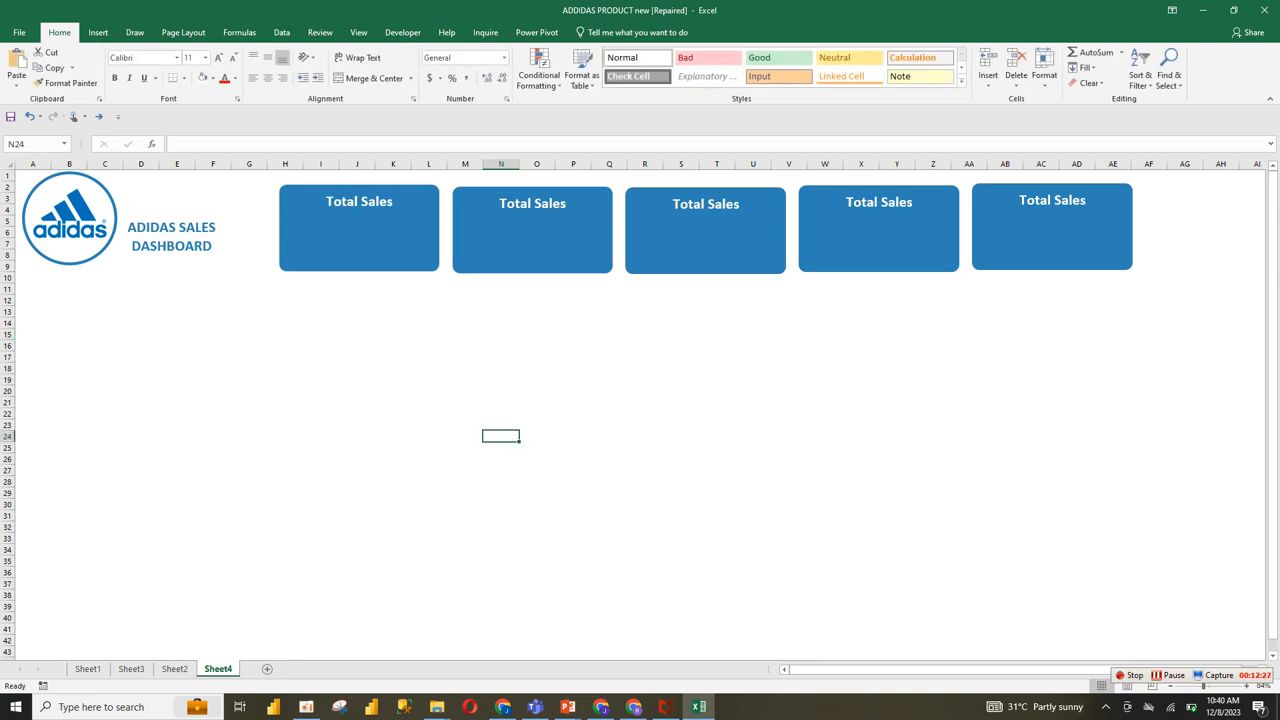
# Step: Create a PivotTable on a new worksheet from Sheet1's range A1:N9649, with the data added to the Data Model
pyautogui.click(131, 669)
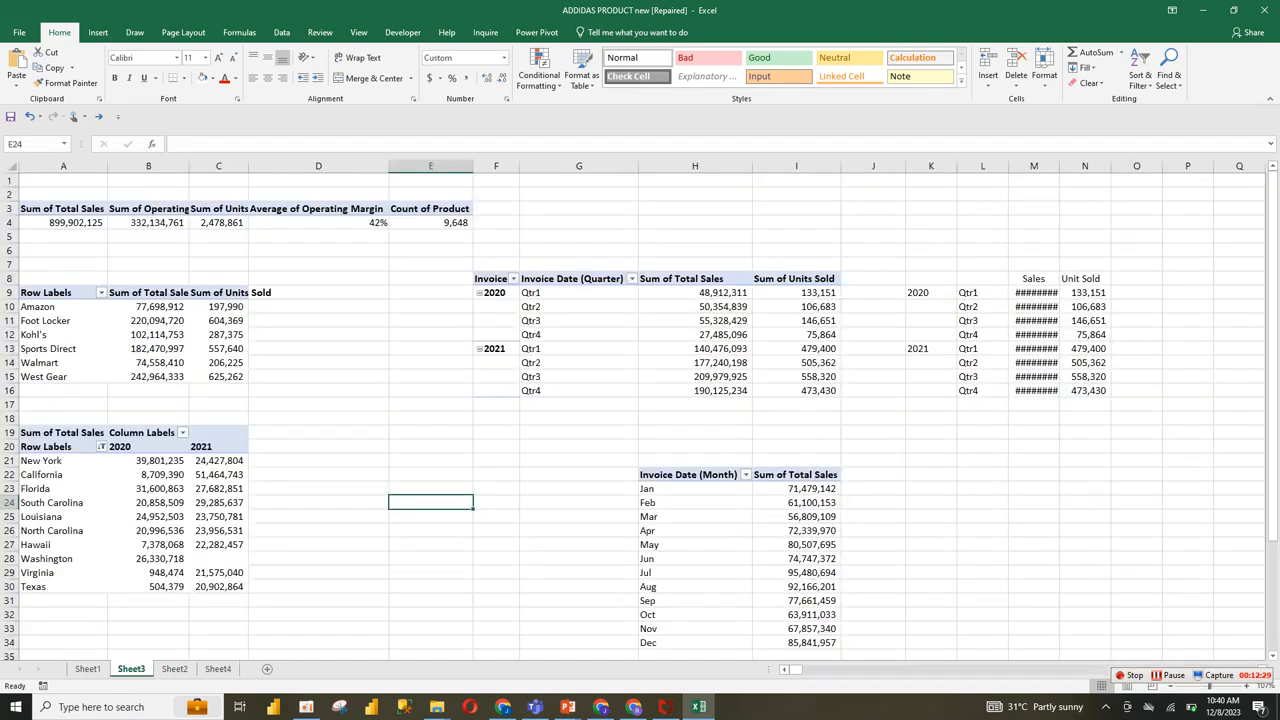
pyautogui.click(87, 669)
pyautogui.moveTo(44, 180); pyautogui.dragTo(1068, 181)
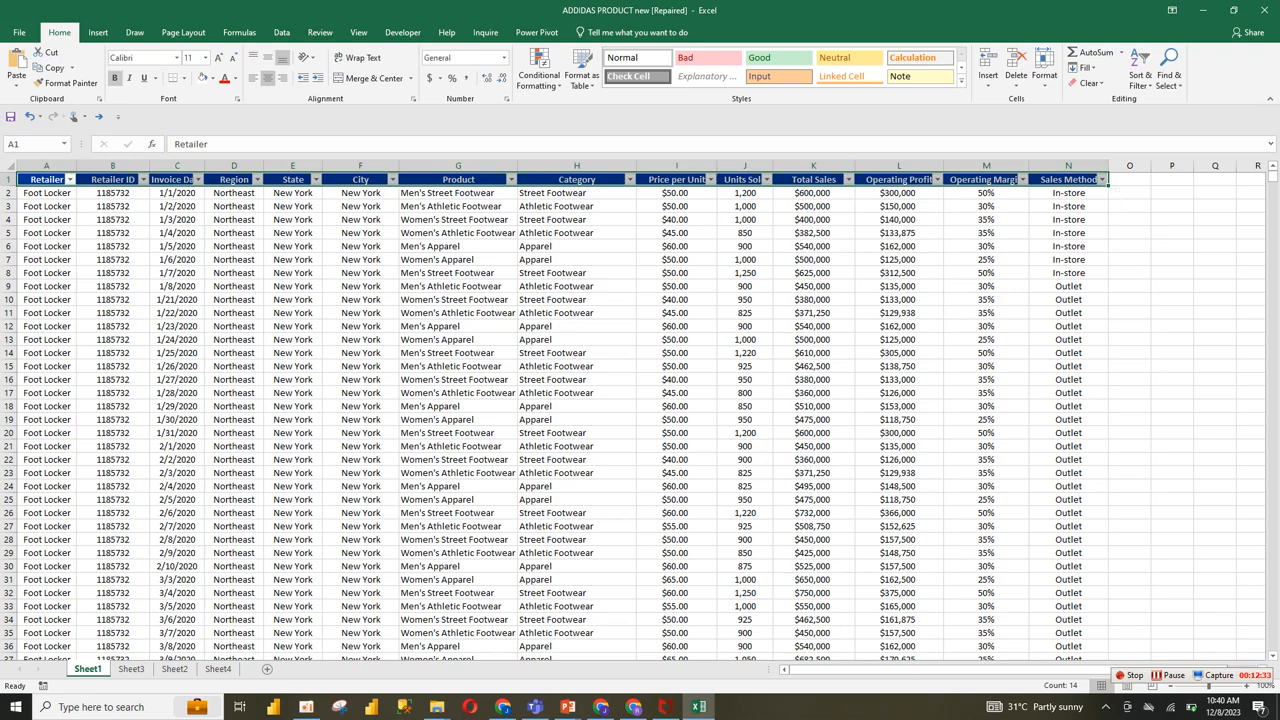
pyautogui.hotkey('ctrl', 'shift', 'Down')
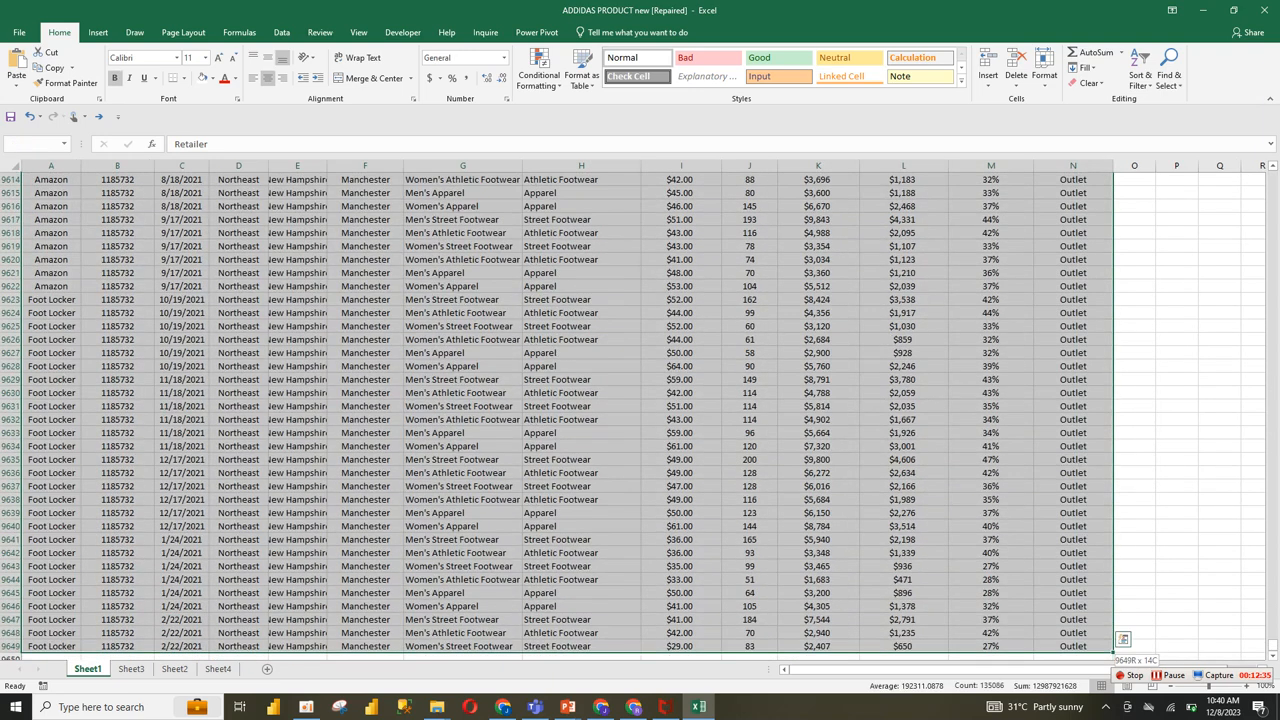
pyautogui.click(98, 32)
pyautogui.click(20, 70)
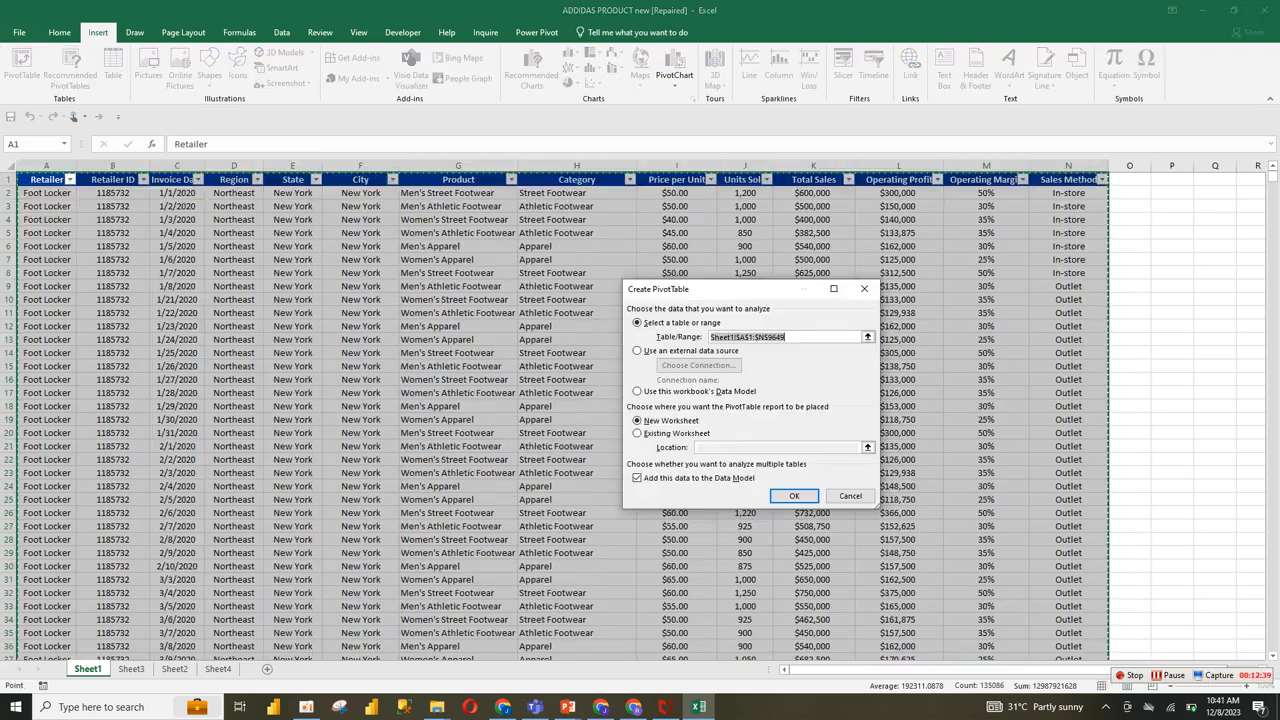
pyautogui.click(794, 496)
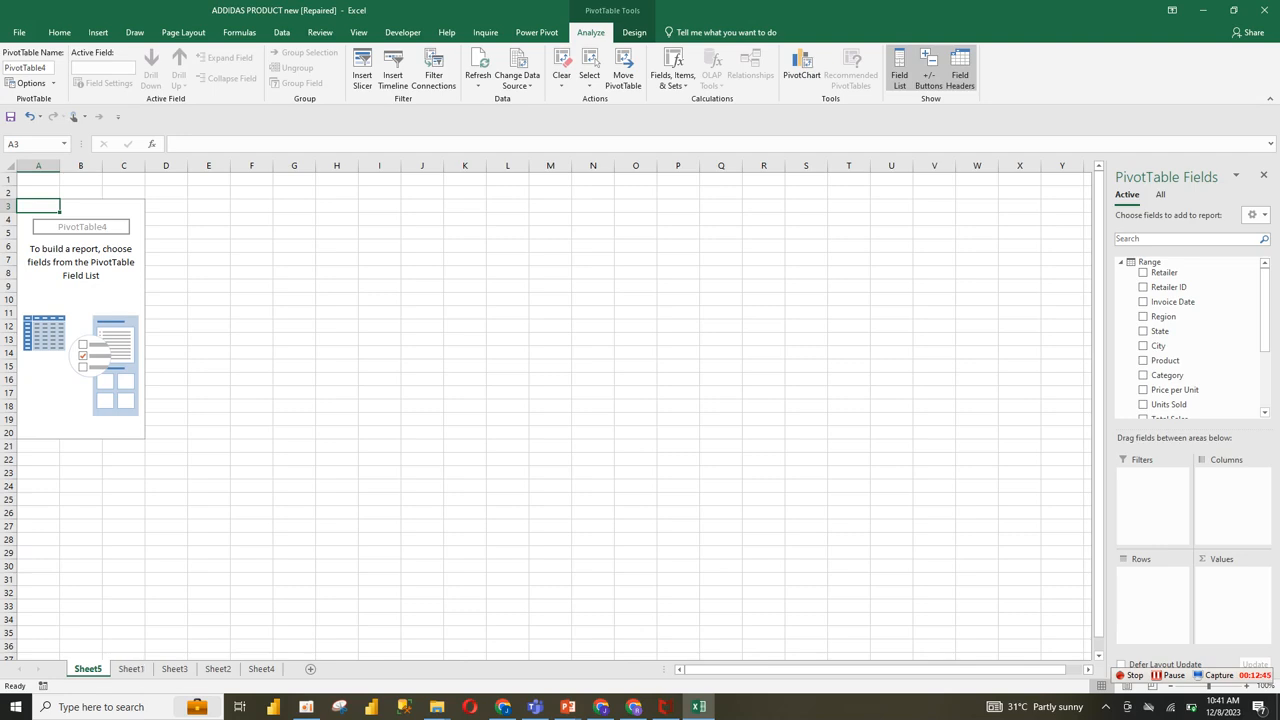
# Step: Check the card names on Sheet2, then relabel Sheet4's second card "Total Product" and third card "Unit Sold"
pyautogui.click(217, 668)
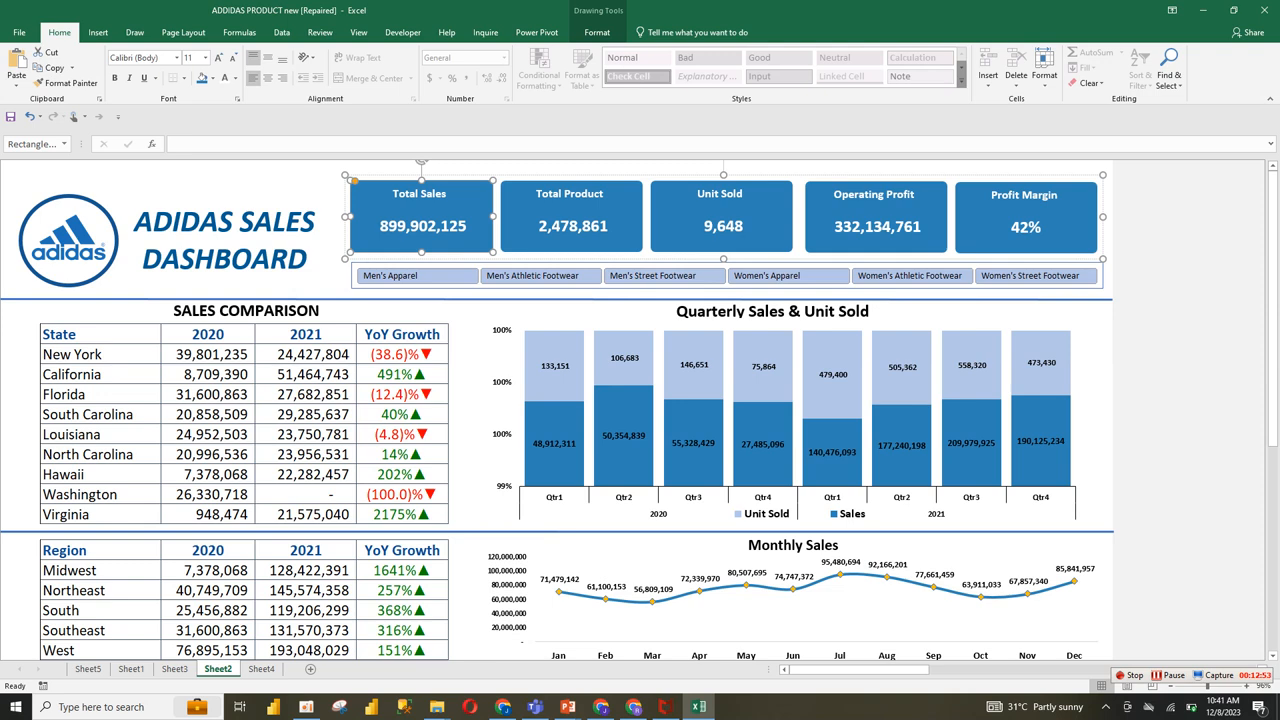
pyautogui.click(261, 668)
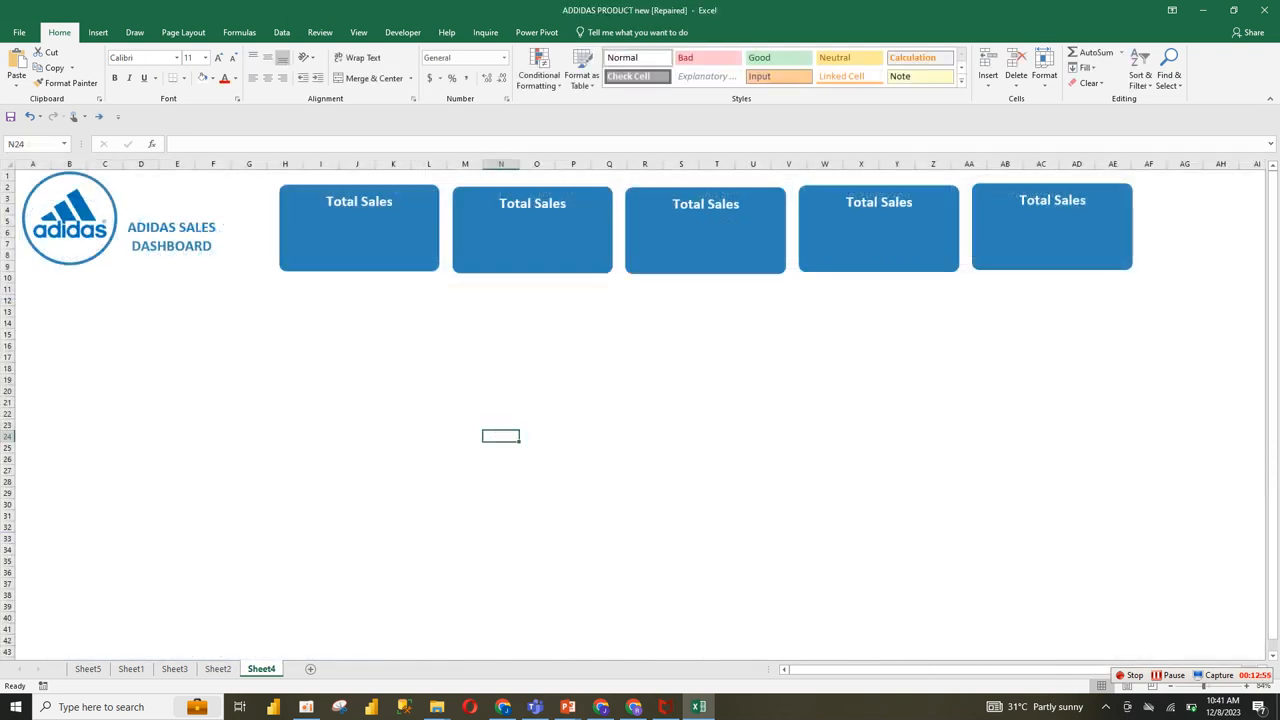
pyautogui.doubleClick(550, 204)
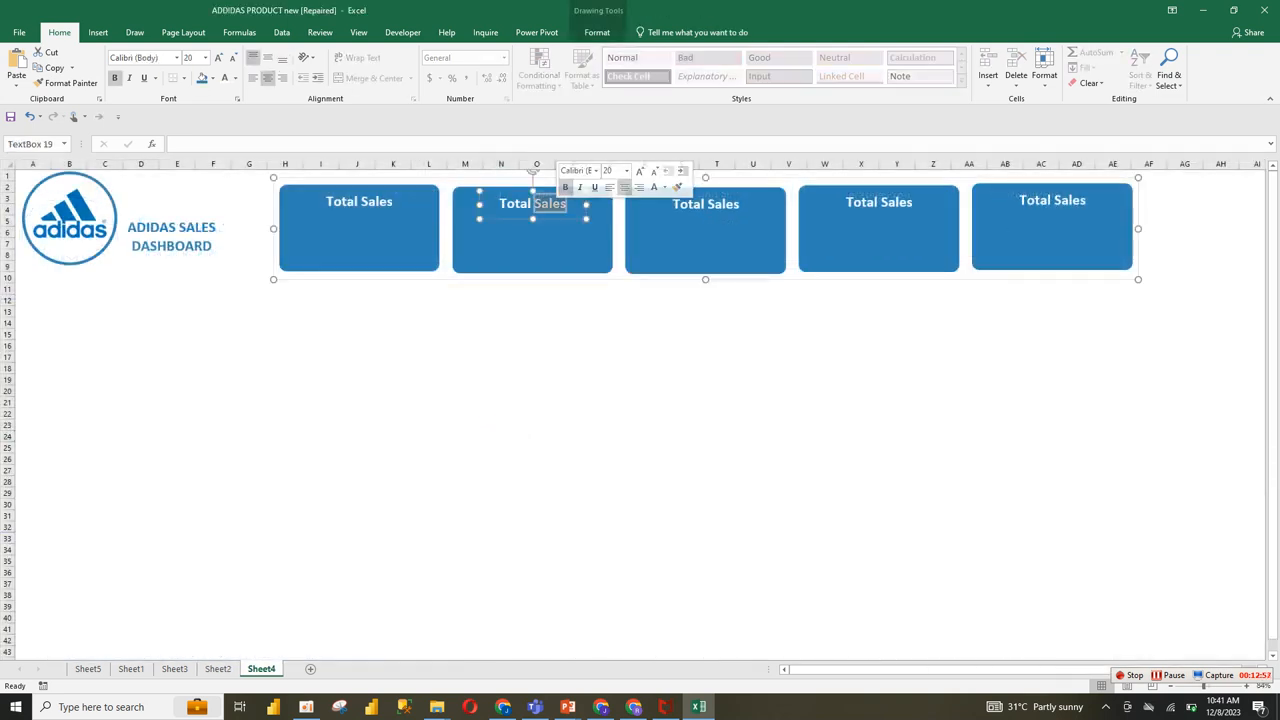
pyautogui.write('P')
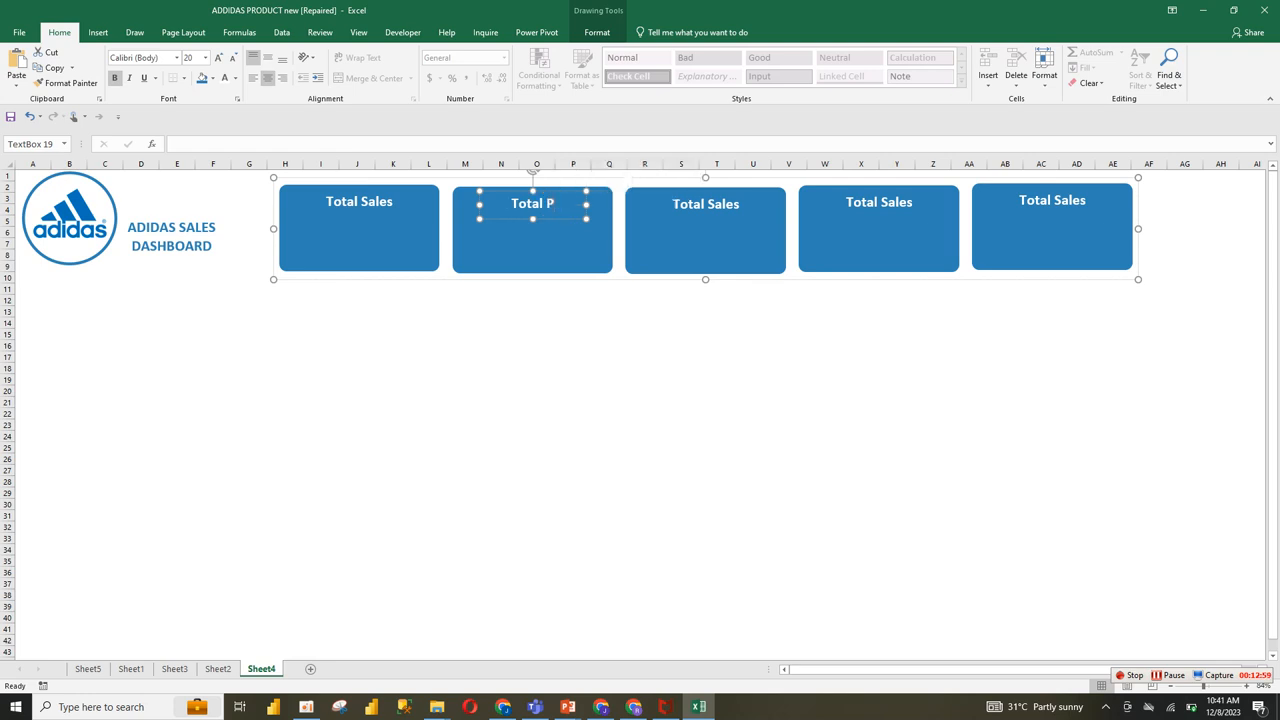
pyautogui.write('roduct')
pyautogui.tripleClick(703, 205)
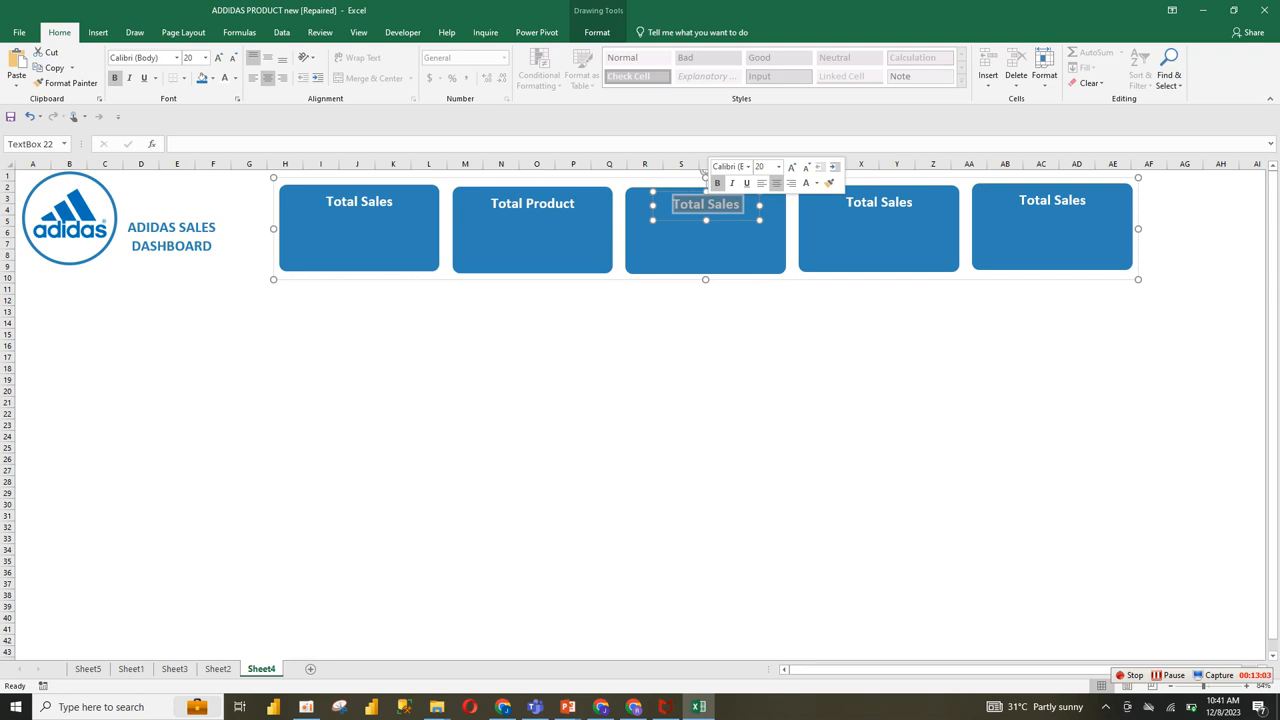
pyautogui.write('Unit')
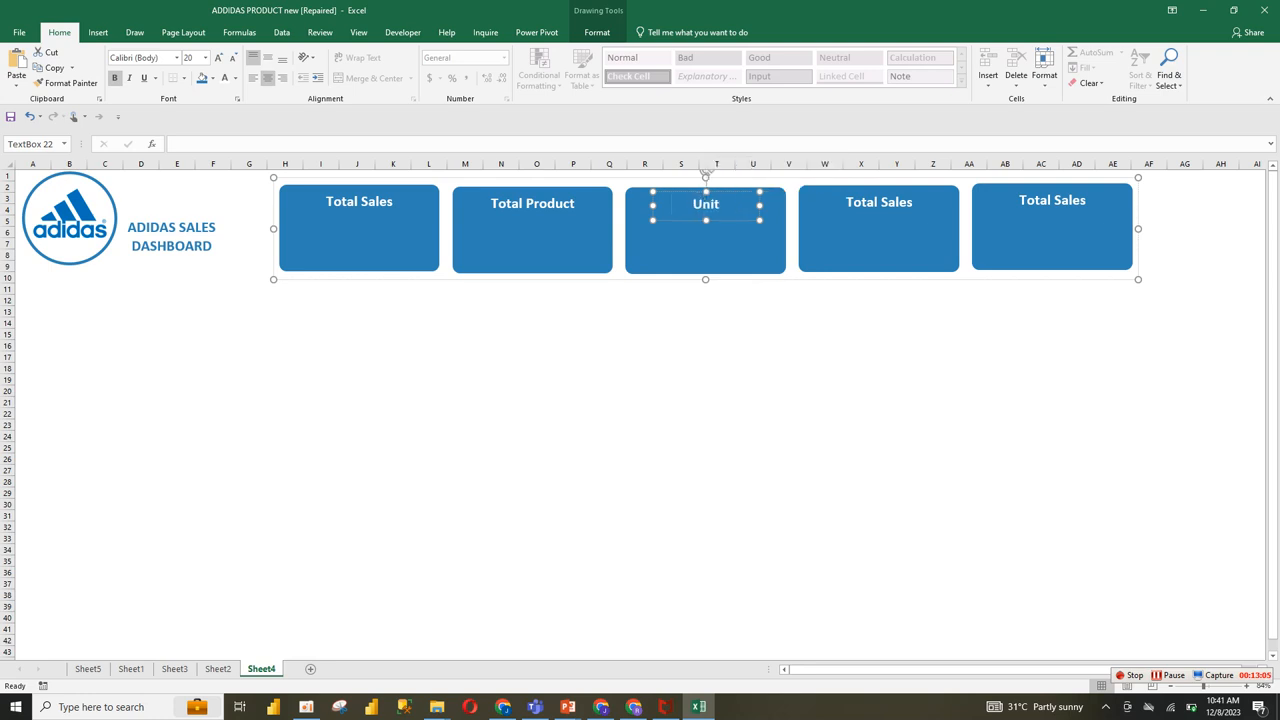
pyautogui.write(' Sold')
# Step: Relabel the fourth card "Profit" and the fifth card "Profit Margin"
pyautogui.tripleClick(879, 202)
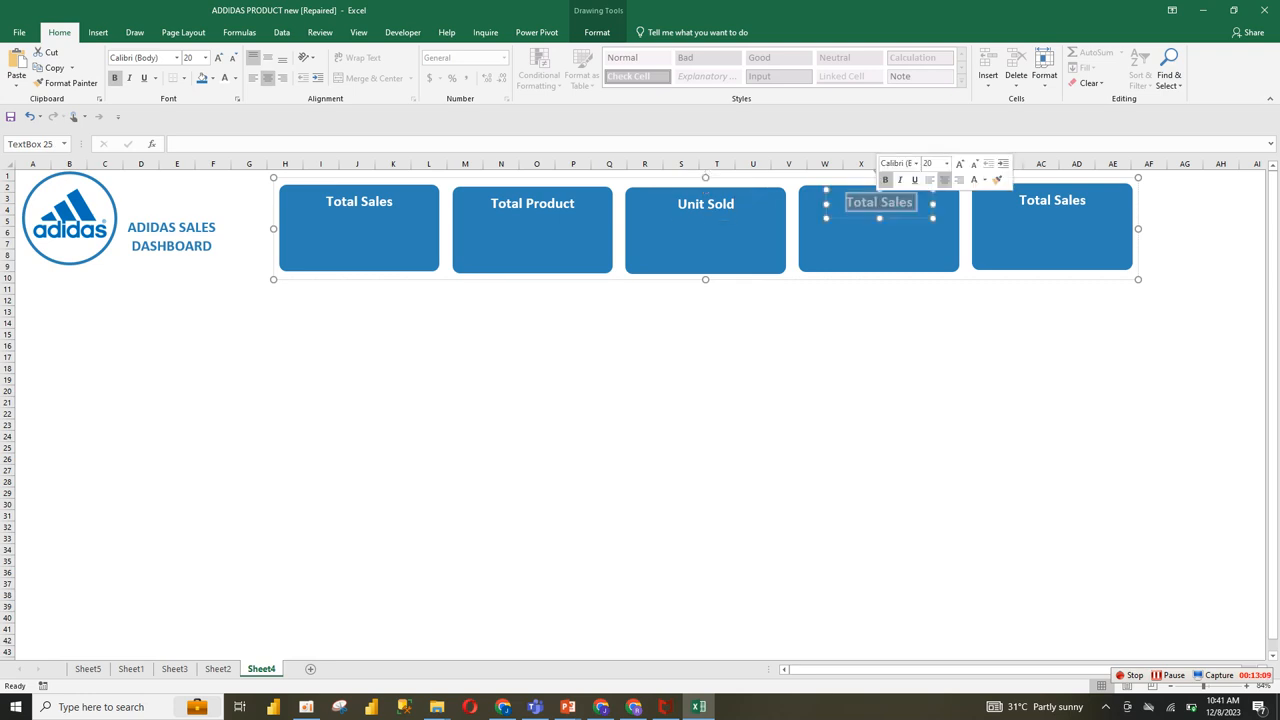
pyautogui.write('Profit')
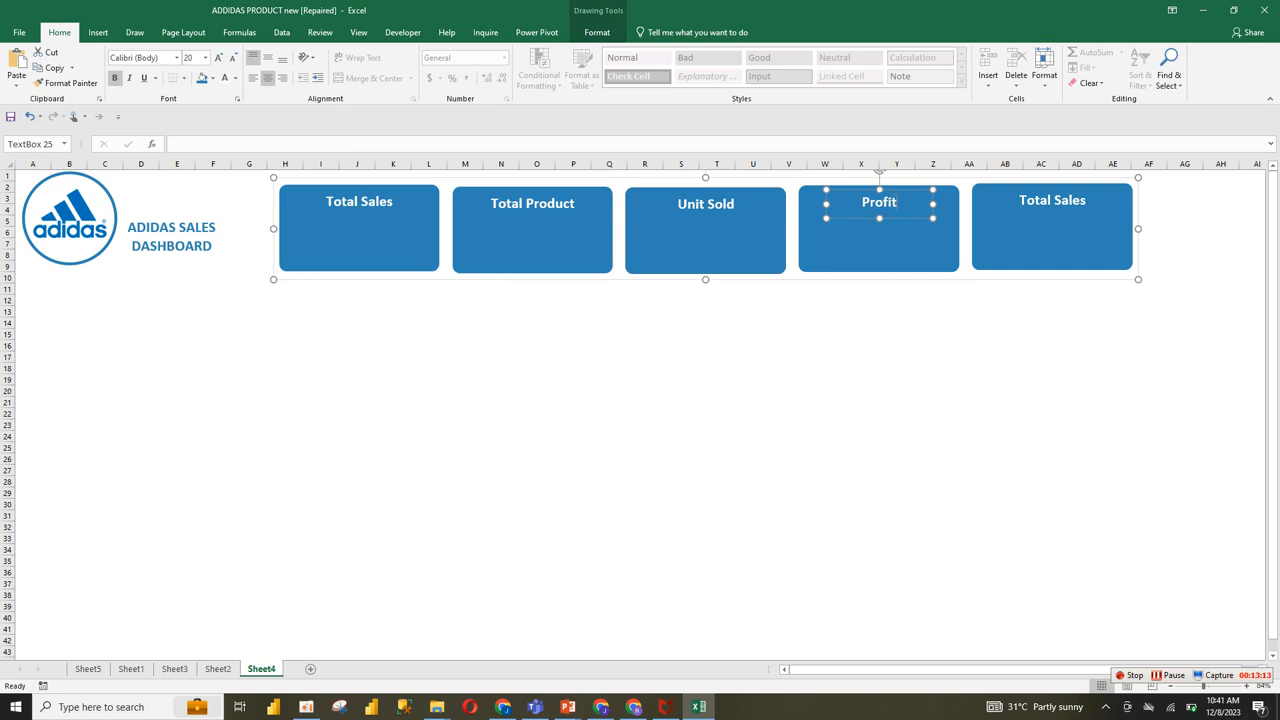
pyautogui.doubleClick(1034, 200)
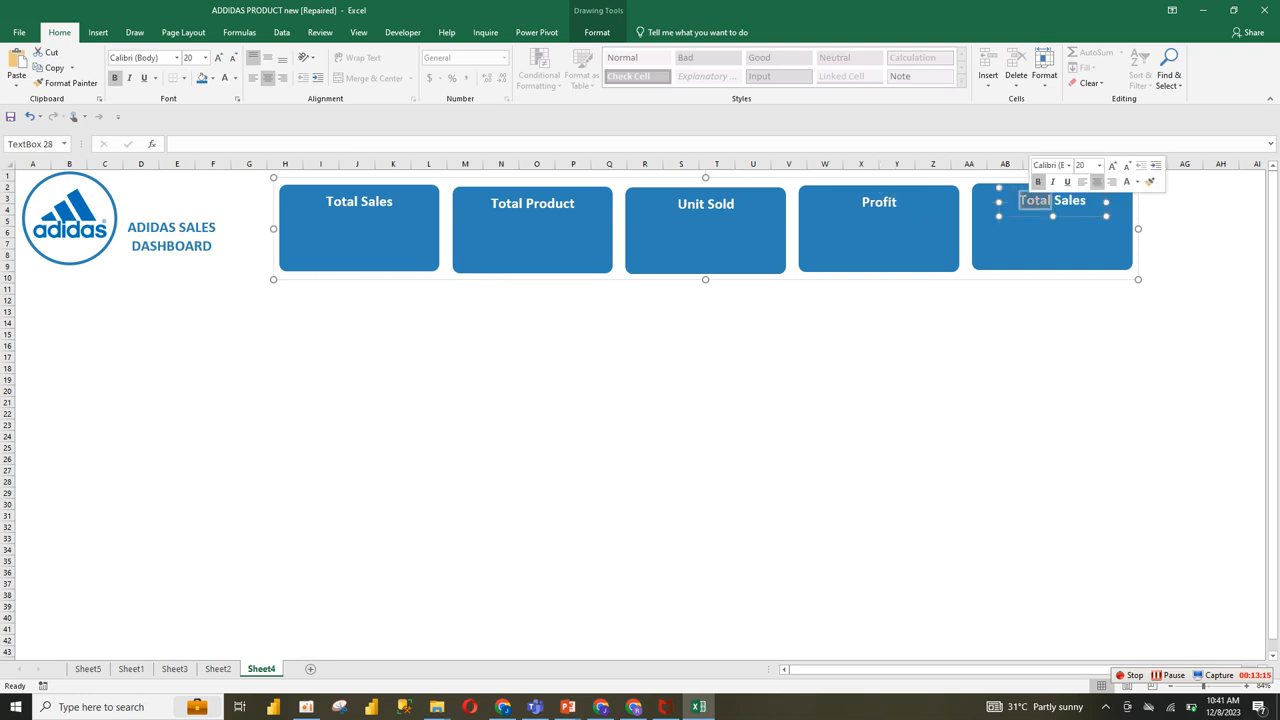
pyautogui.hotkey('ctrl', 'a')
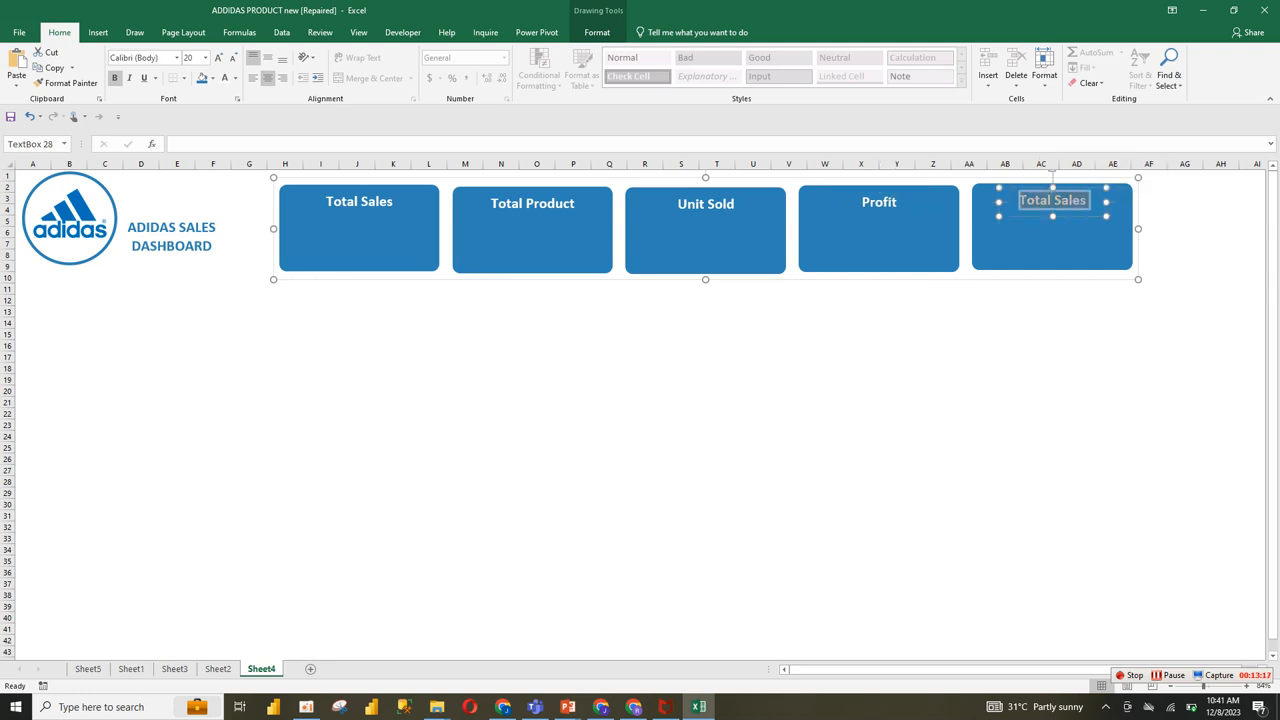
pyautogui.write('Profi')
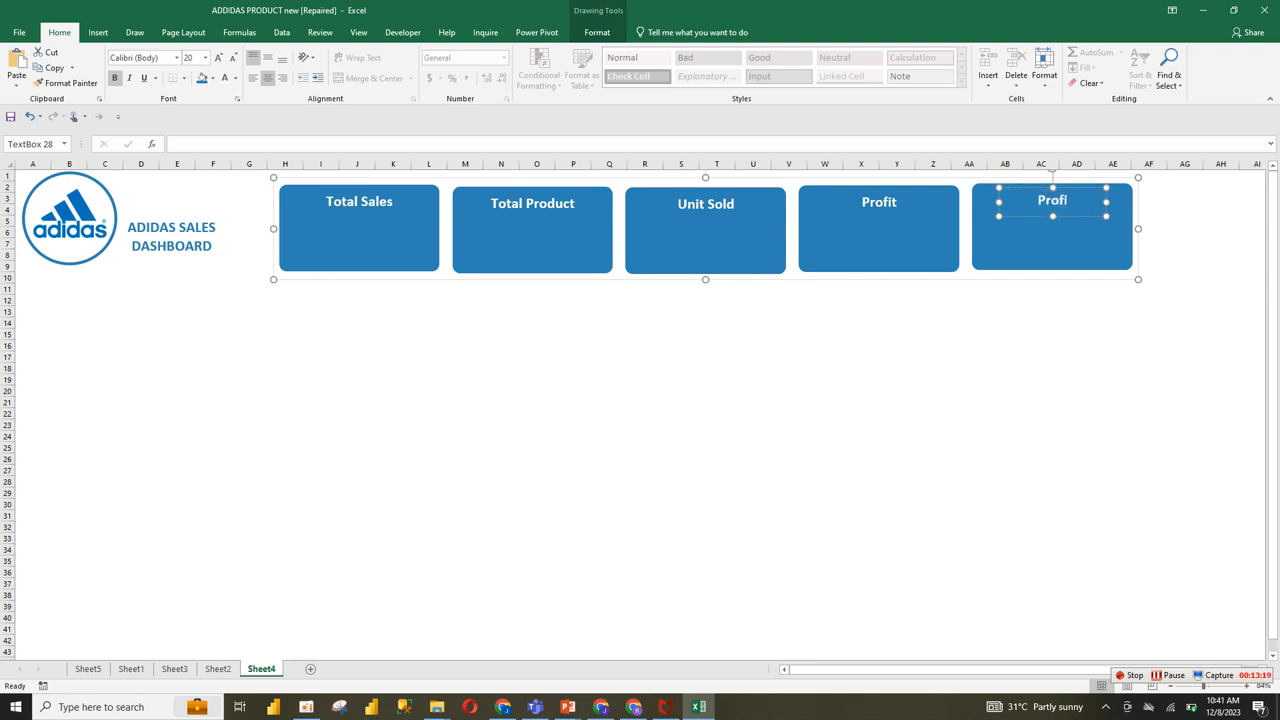
pyautogui.write('t Margin')
pyautogui.click(717, 402)
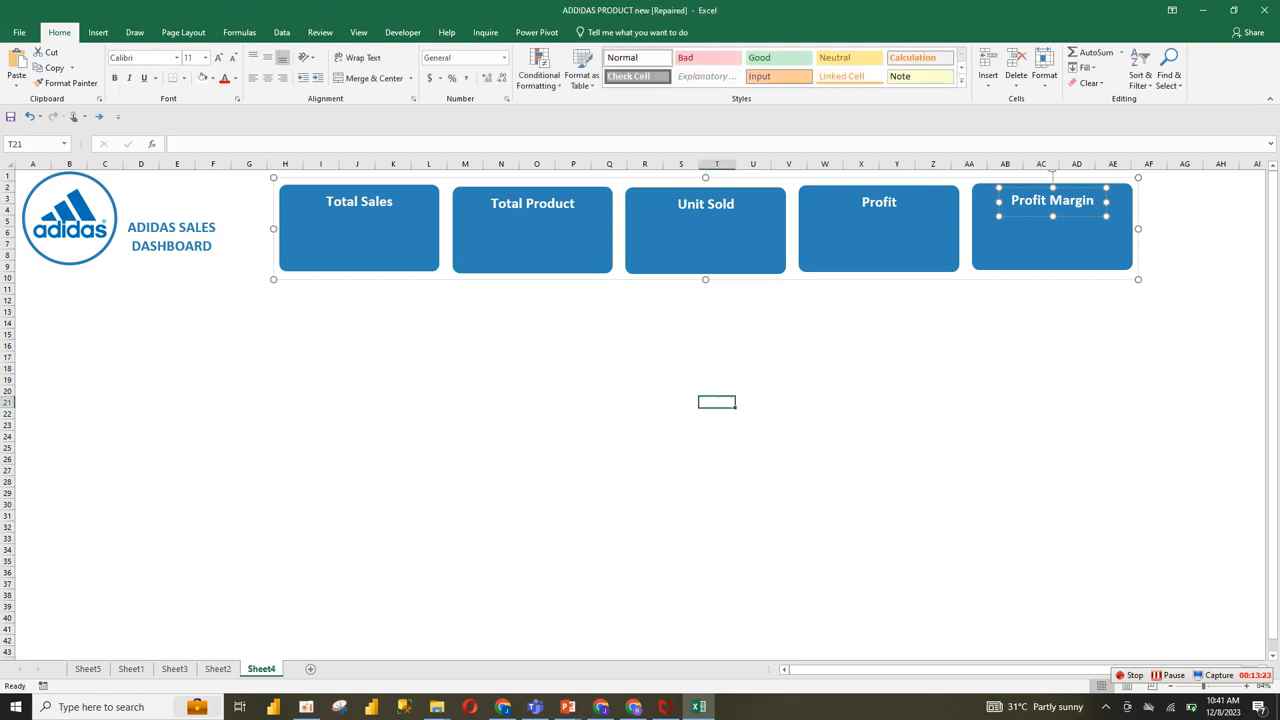
# Step: Review the reference dashboard on Sheet2 and the pivots on Sheet3, then move Sheet5 to the end, after Sheet4
pyautogui.click(218, 668)
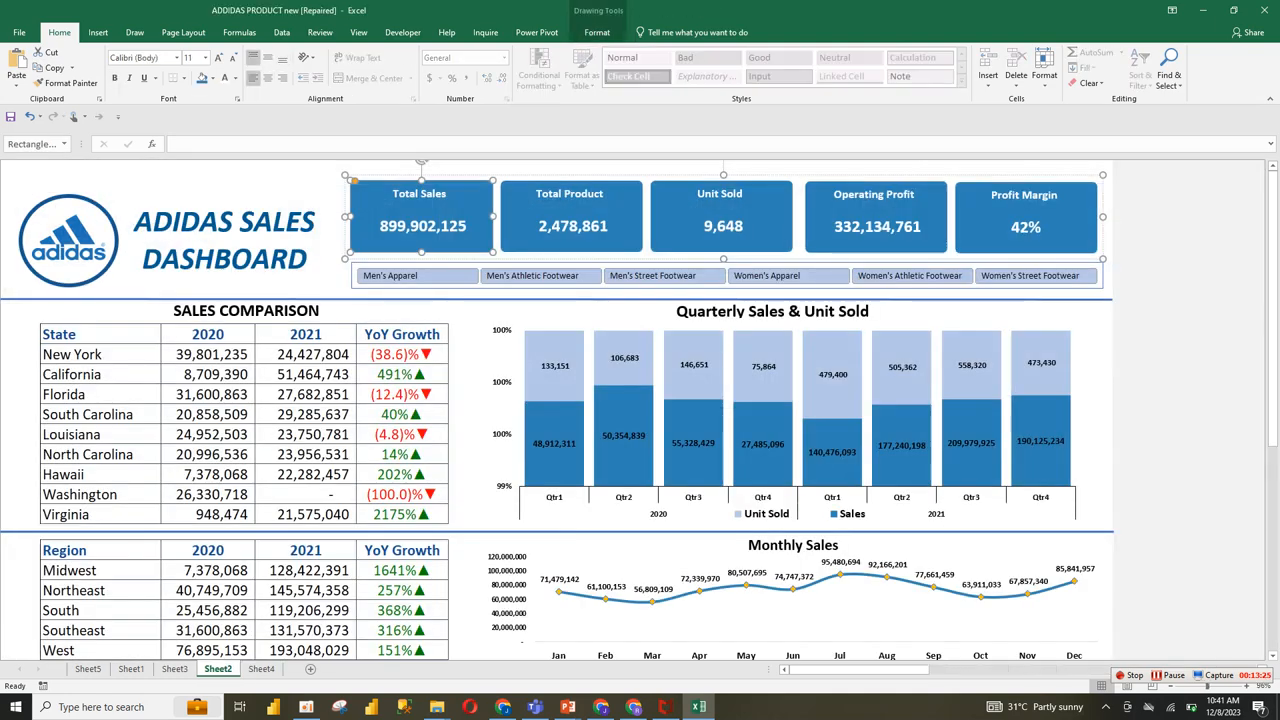
pyautogui.click(174, 668)
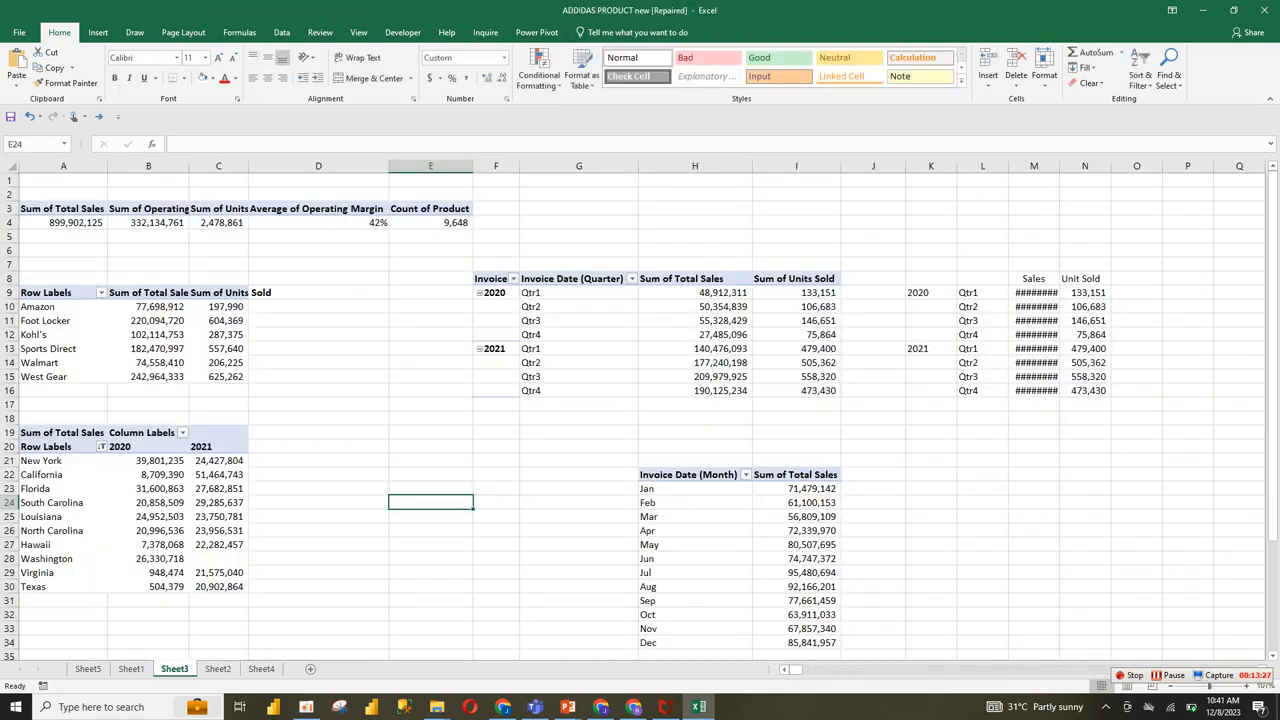
pyautogui.click(88, 668)
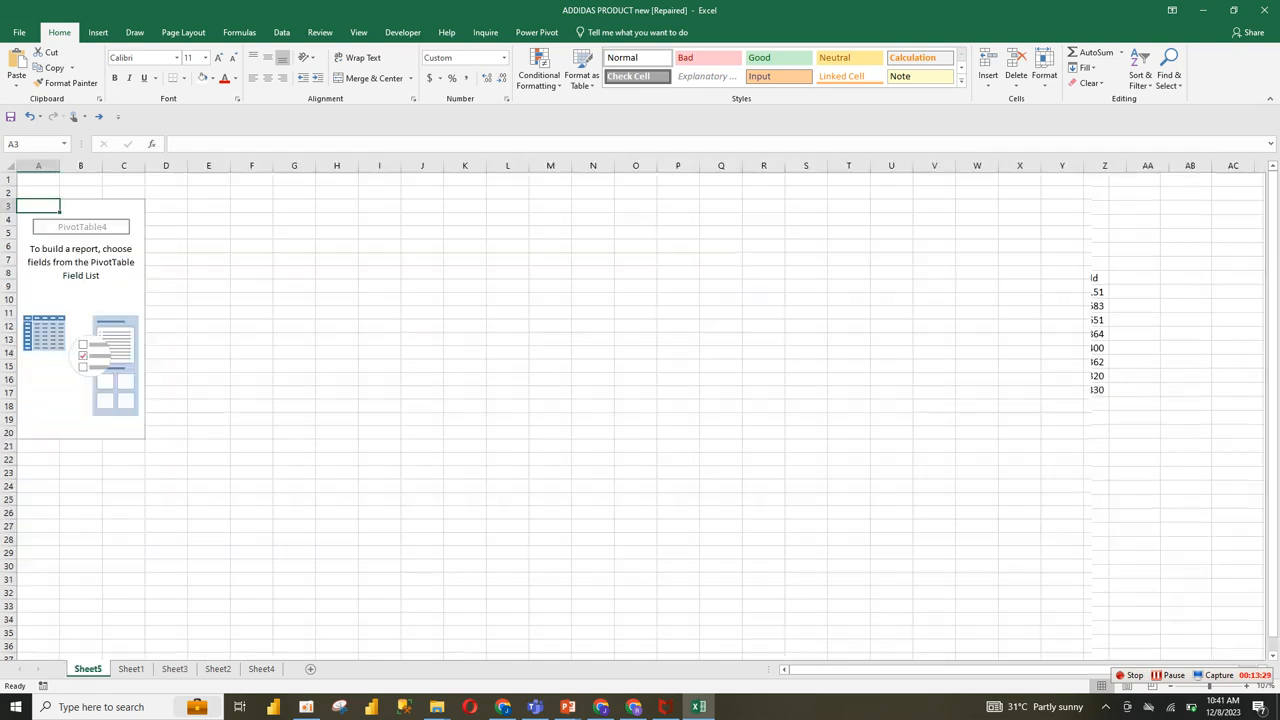
pyautogui.moveTo(236, 668); pyautogui.dragTo(240, 668)
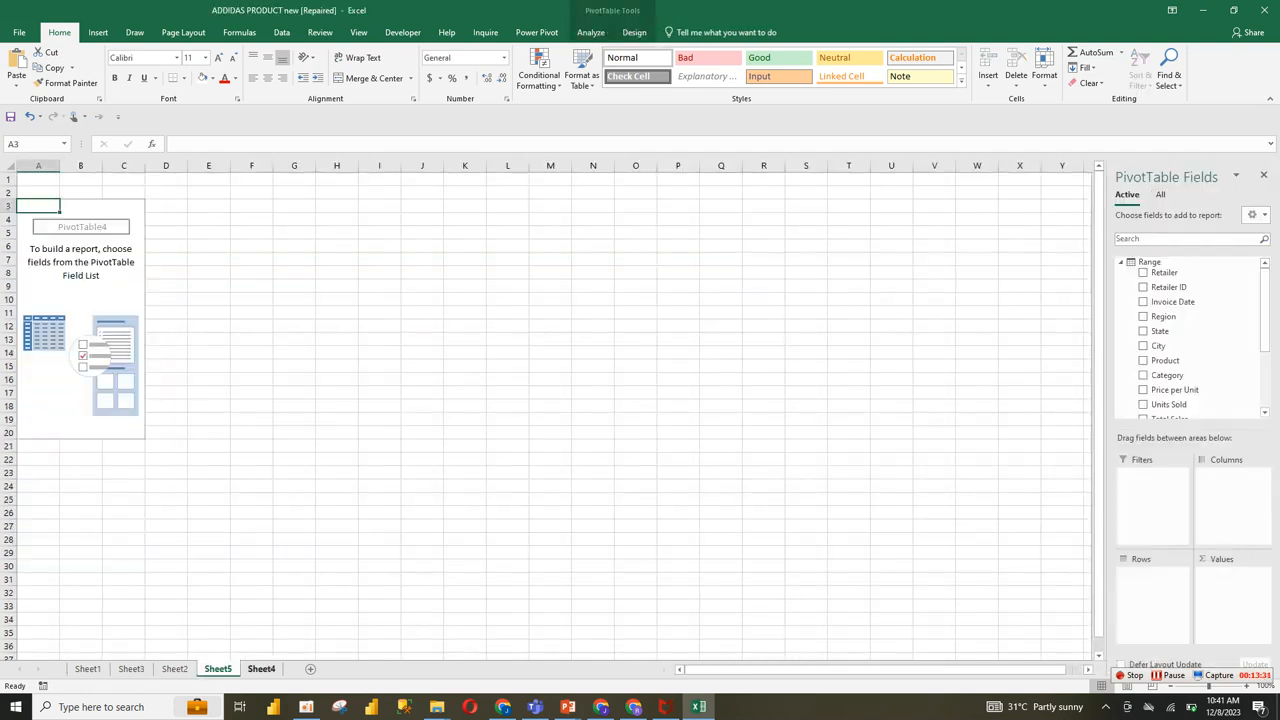
pyautogui.hotkey('ctrl', 'pagedown')
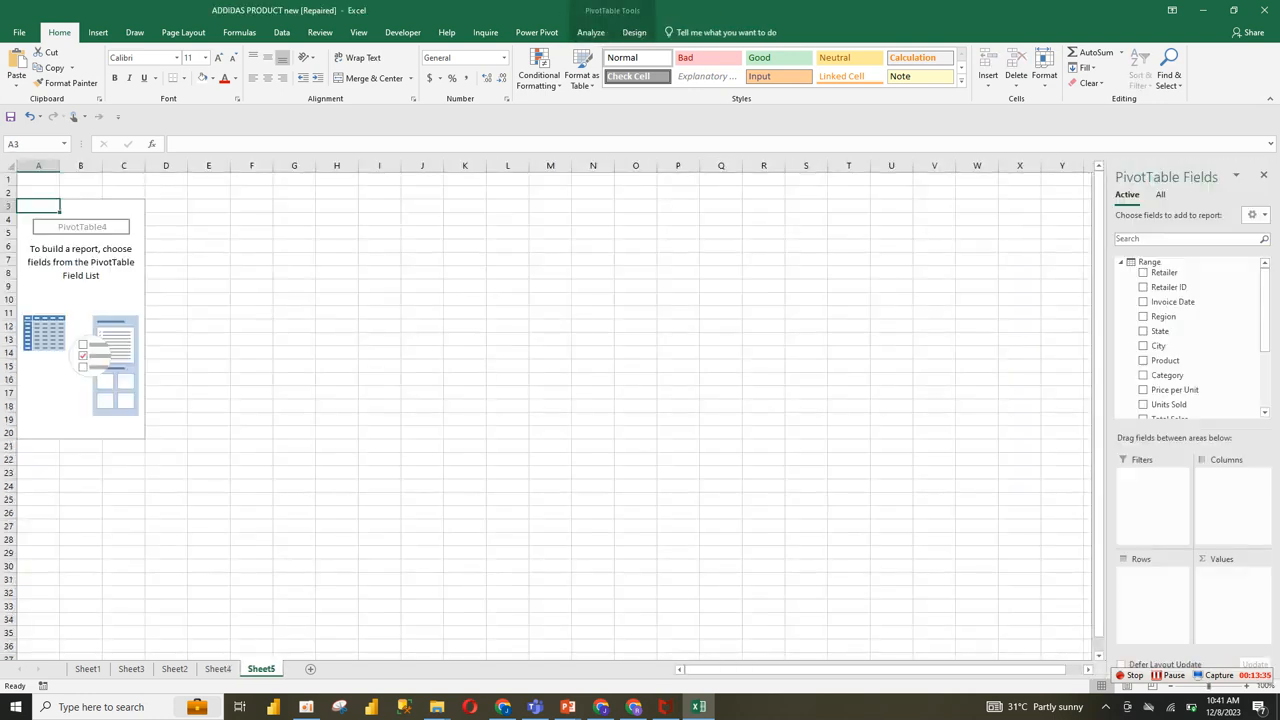
# Step: Add Total Sales, Product, Units Sold, Operating Profit and Operating Margin as values in Sheet5's empty PivotTable
pyautogui.click(81, 286)
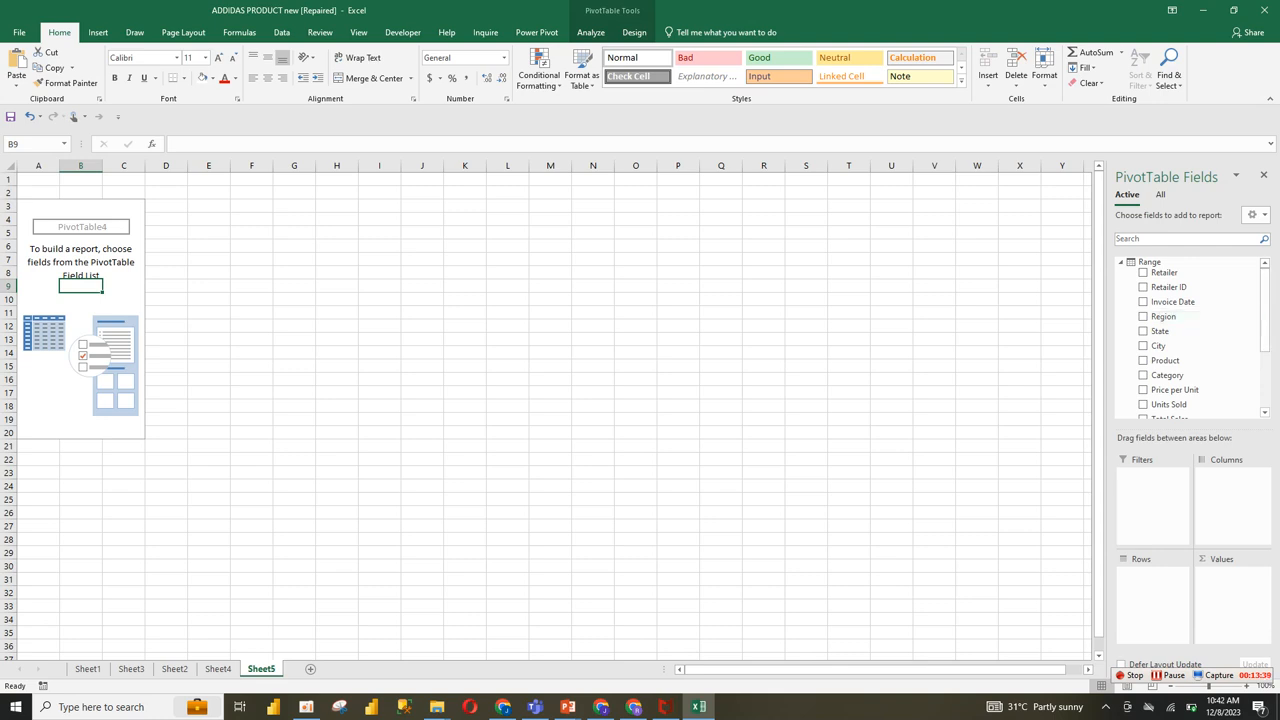
pyautogui.scroll(-3, 1180, 314)
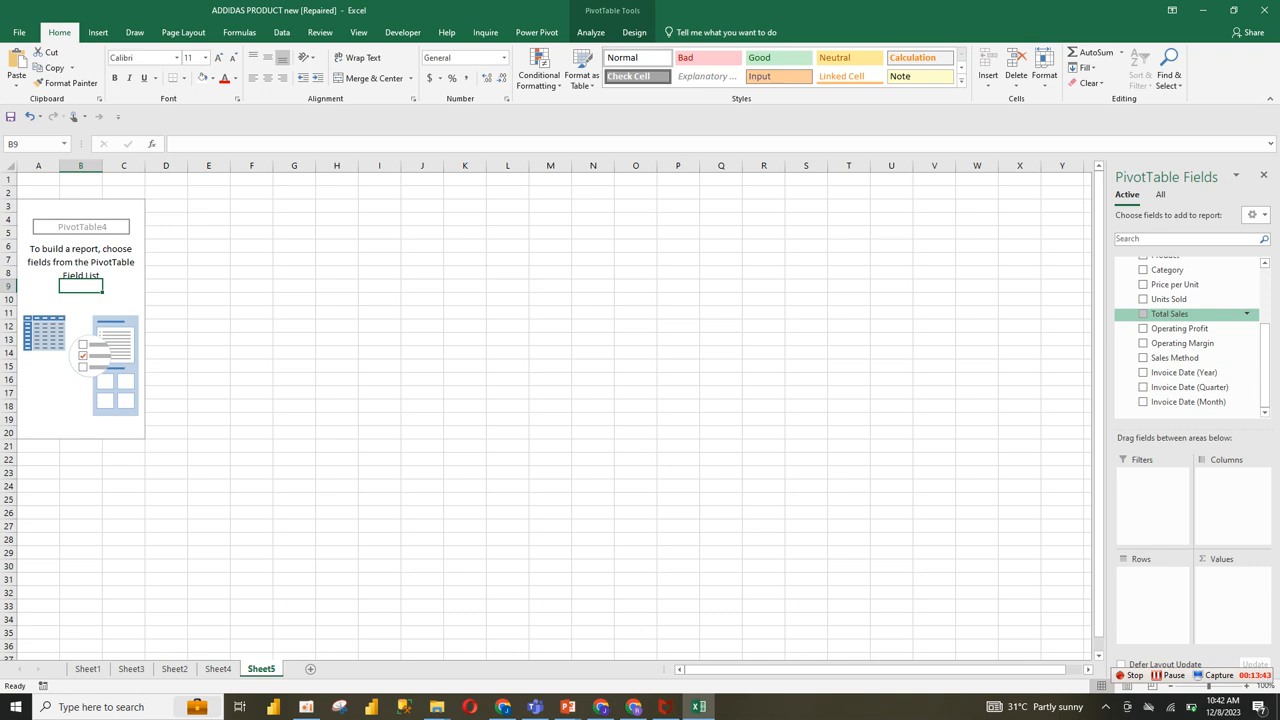
pyautogui.click(1143, 314)
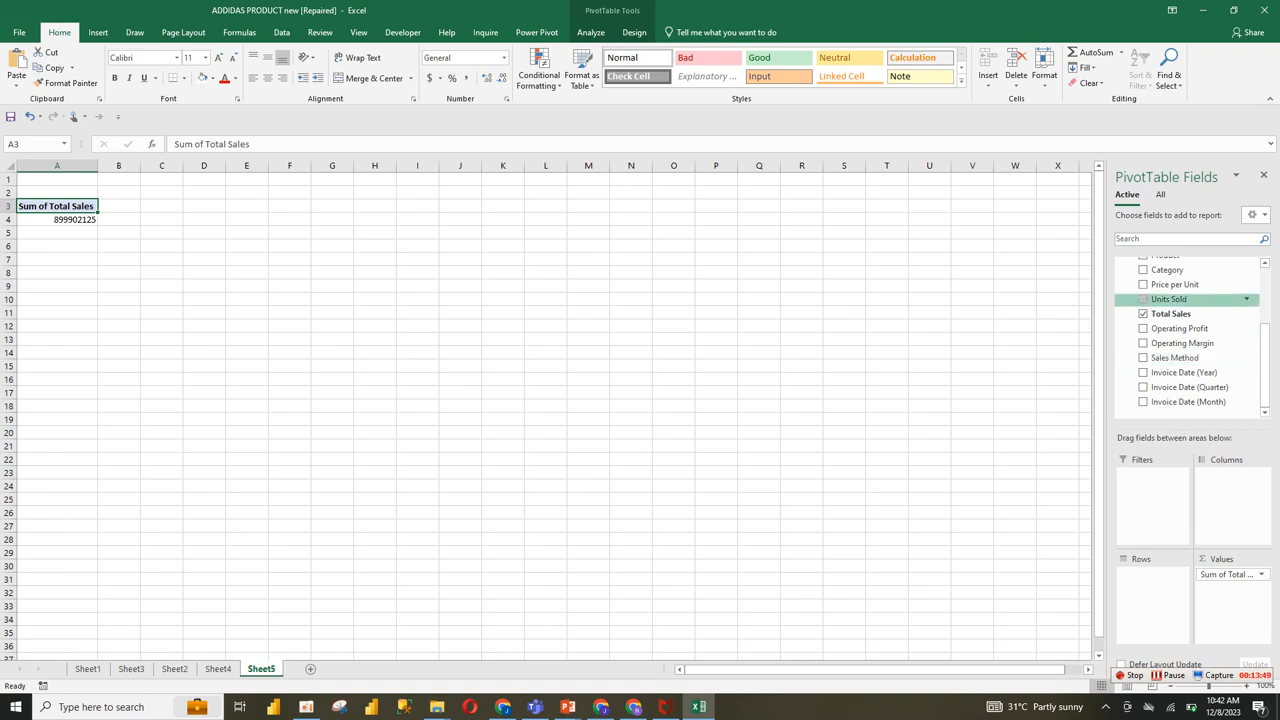
pyautogui.moveTo(1265, 362); pyautogui.dragTo(1265, 346)
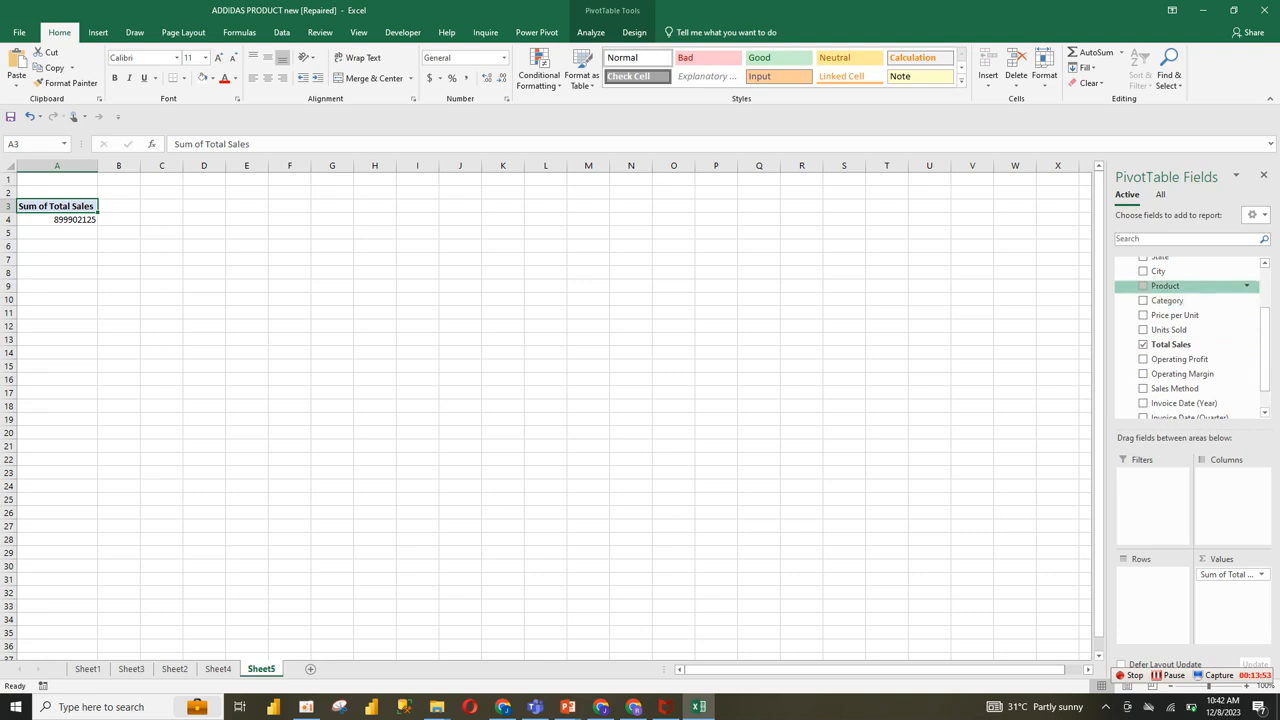
pyautogui.click(1143, 286)
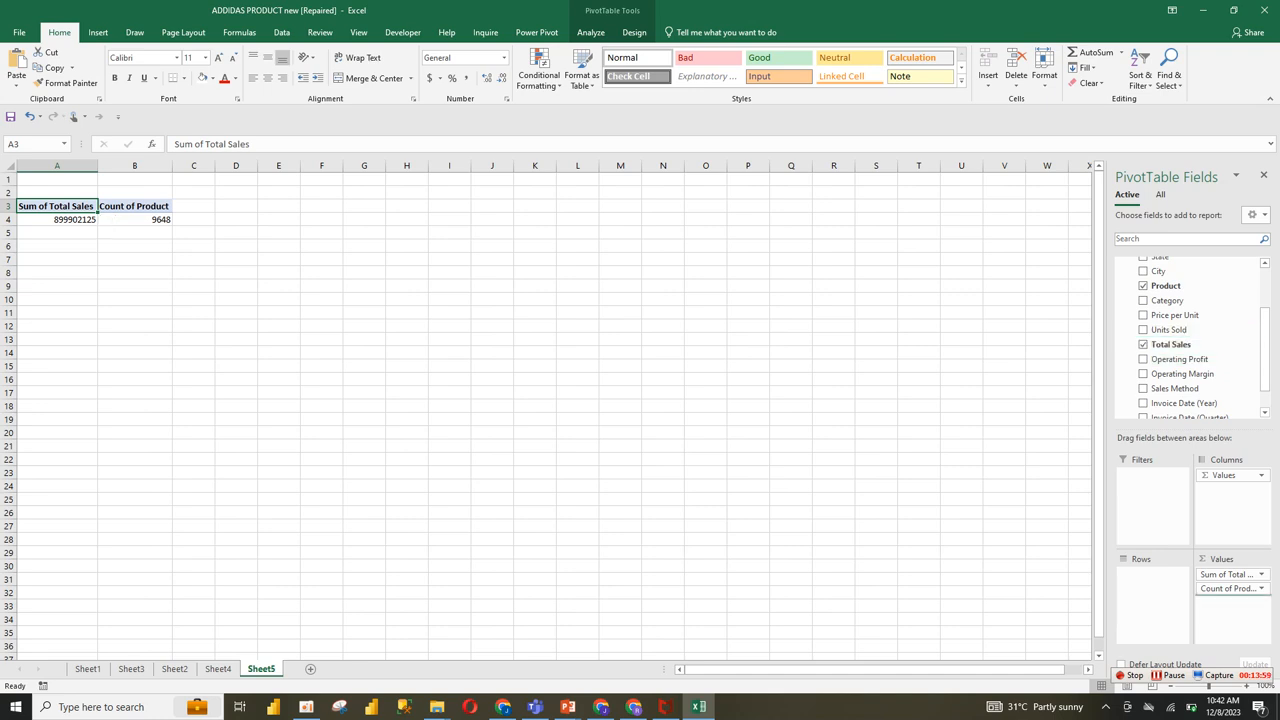
pyautogui.moveTo(1169, 330); pyautogui.dragTo(1230, 602)
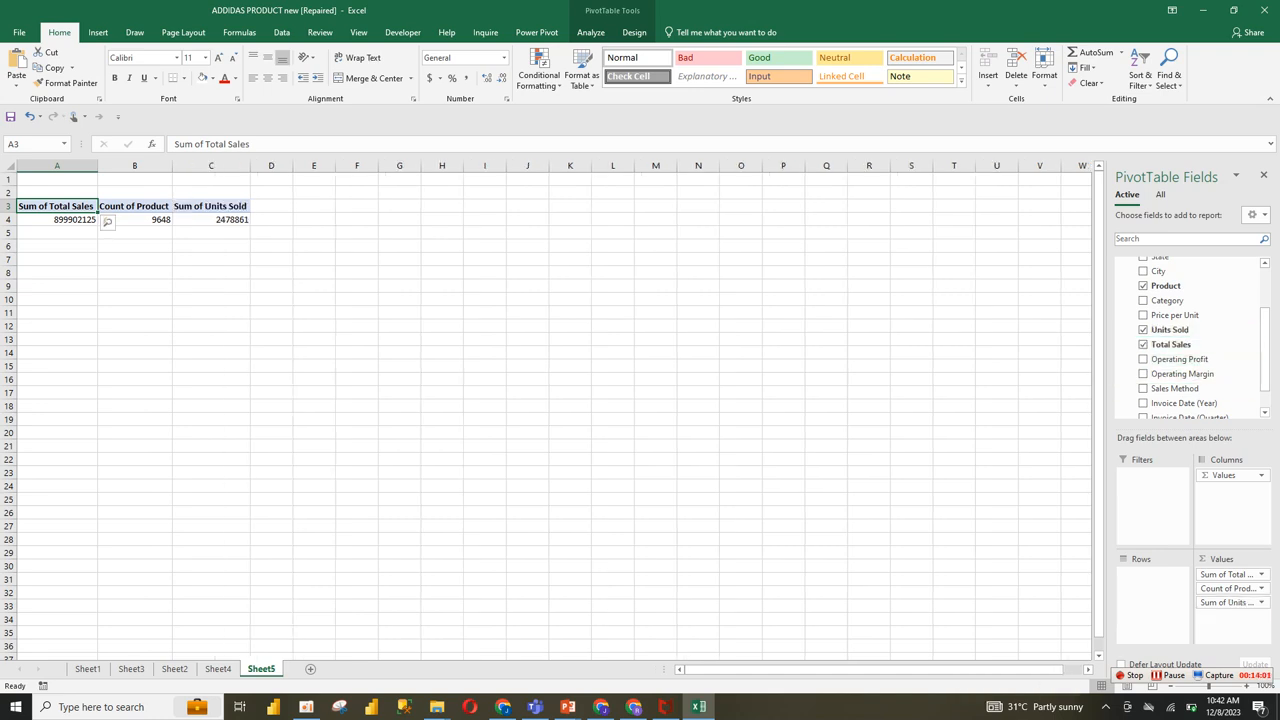
pyautogui.moveTo(1180, 359); pyautogui.dragTo(1230, 614)
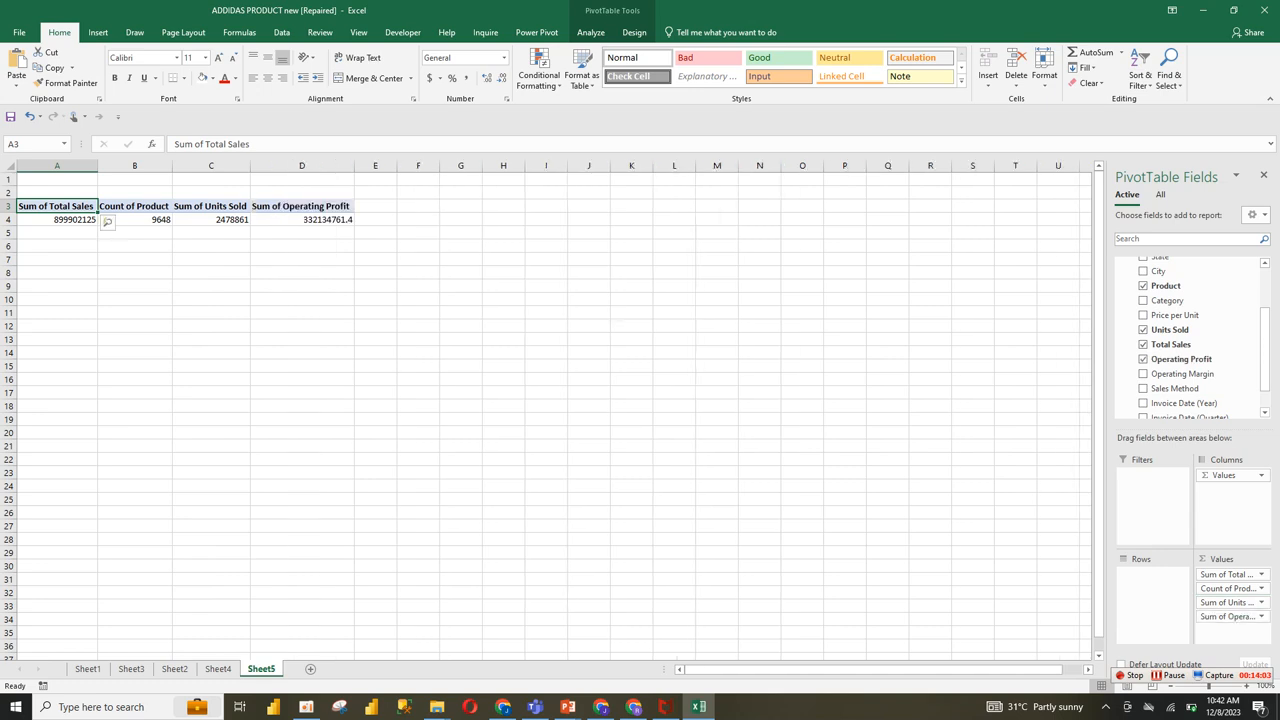
pyautogui.moveTo(1182, 374); pyautogui.dragTo(1230, 623)
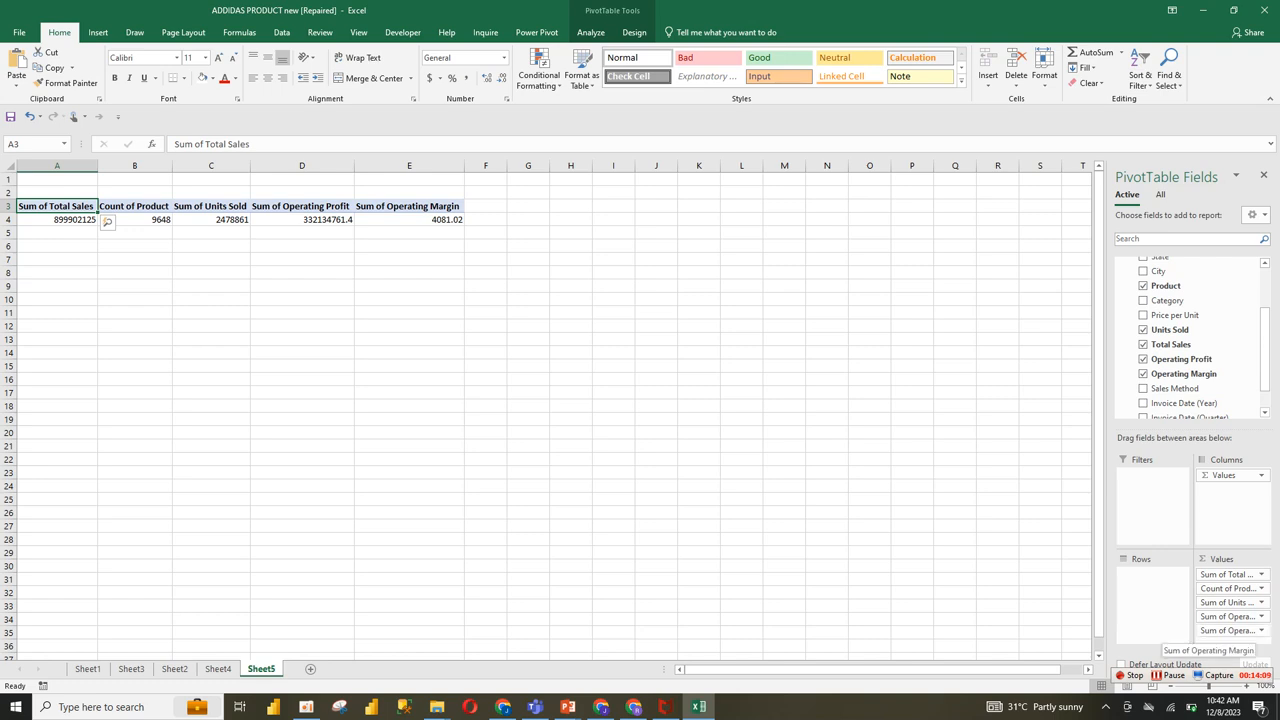
# Step: Summarize the Operating Margin value field by Average and format its result as a percentage
pyautogui.click(1230, 630)
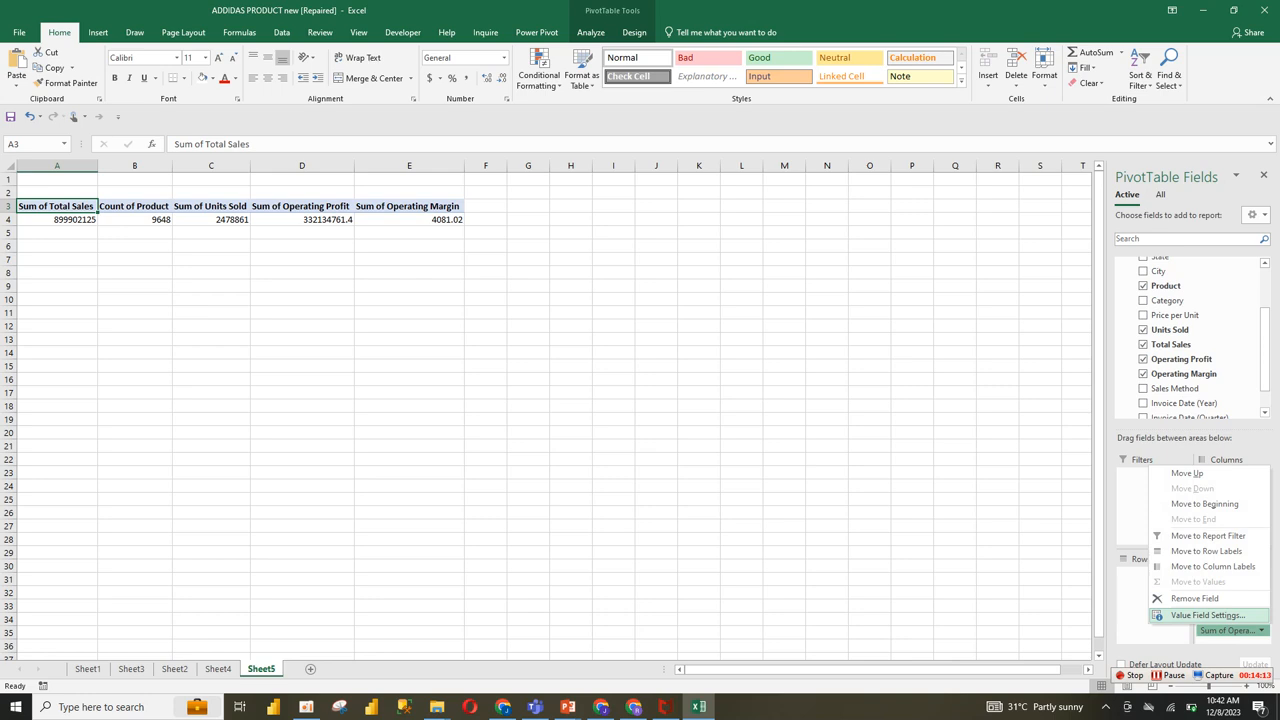
pyautogui.click(1207, 615)
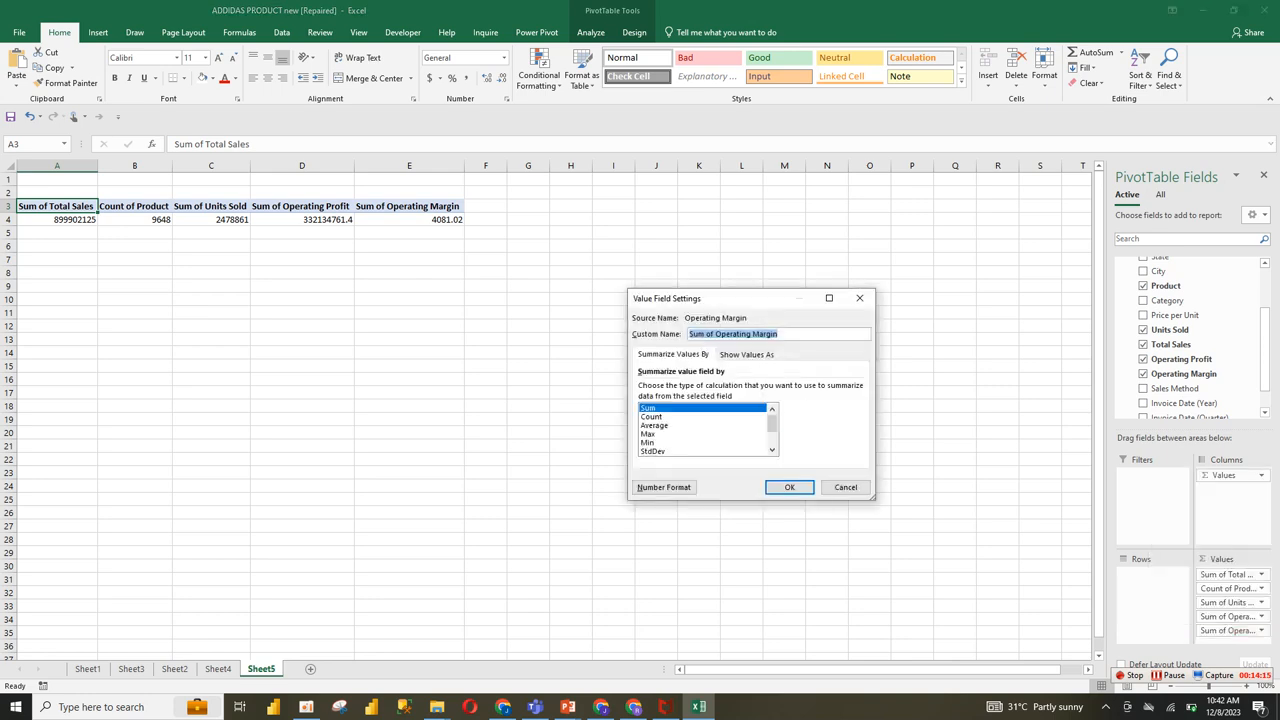
pyautogui.click(655, 426)
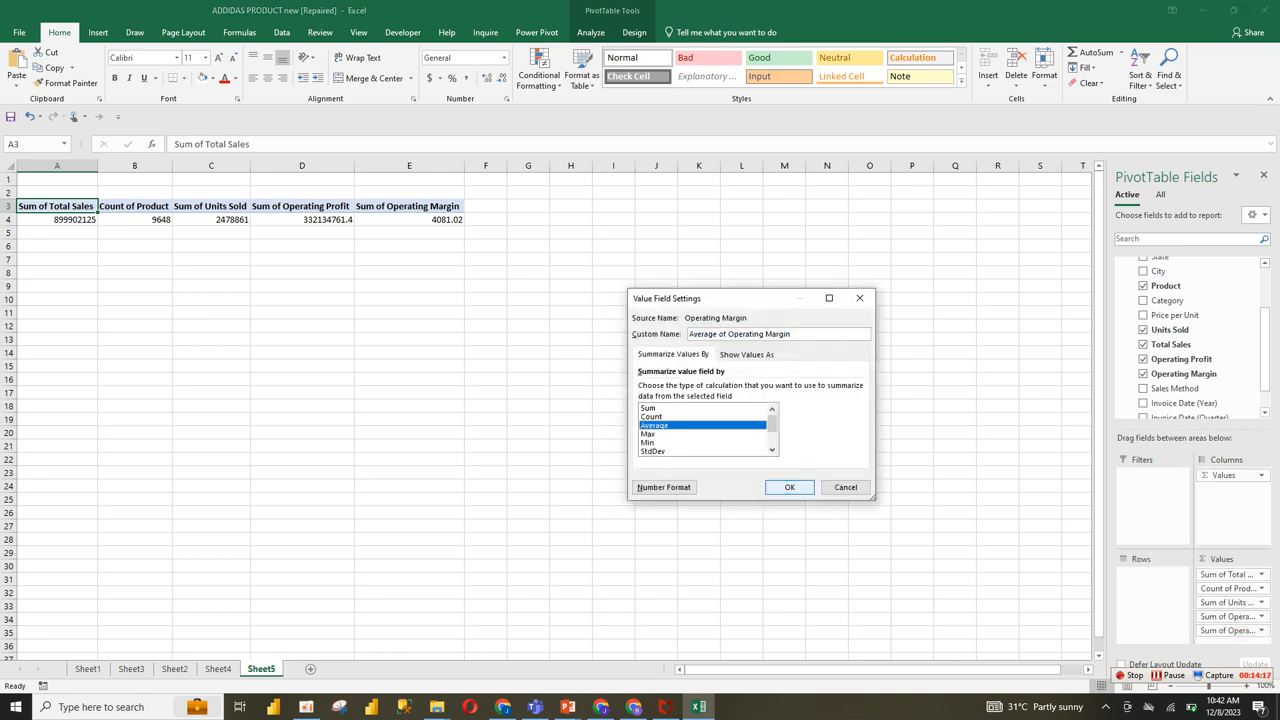
pyautogui.click(789, 487)
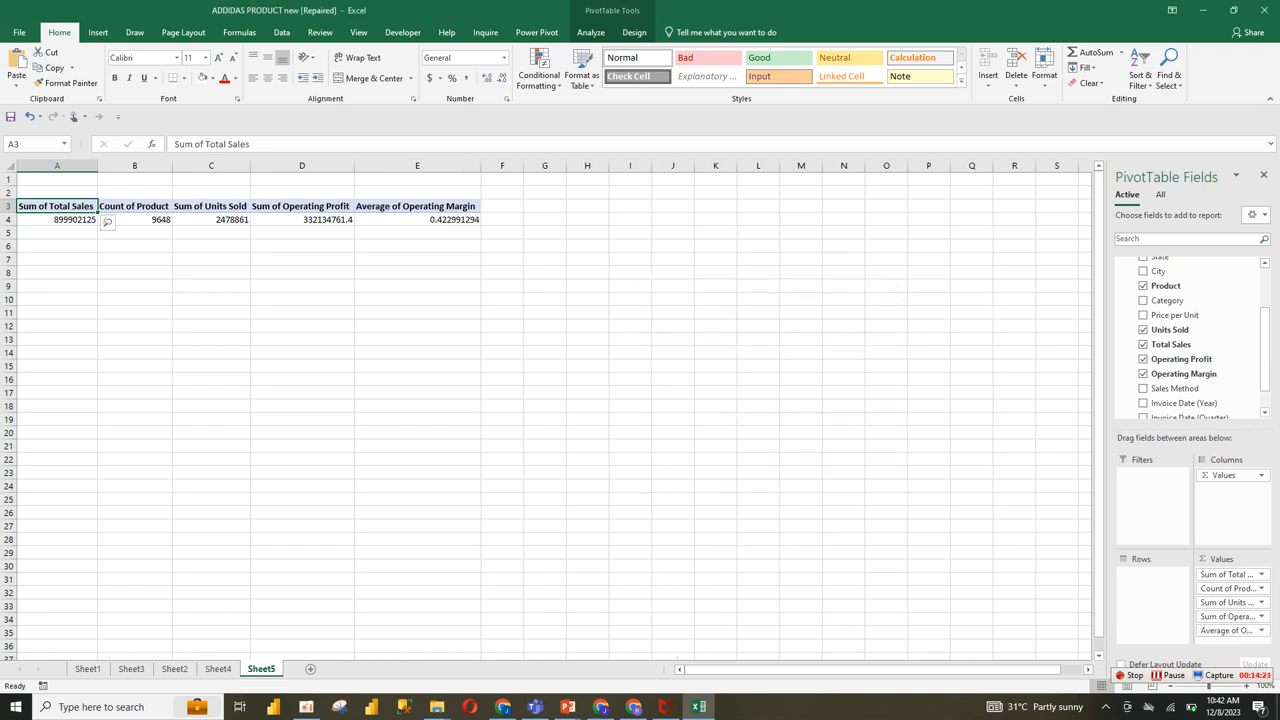
pyautogui.moveTo(417, 206); pyautogui.dragTo(417, 219)
pyautogui.click(452, 78)
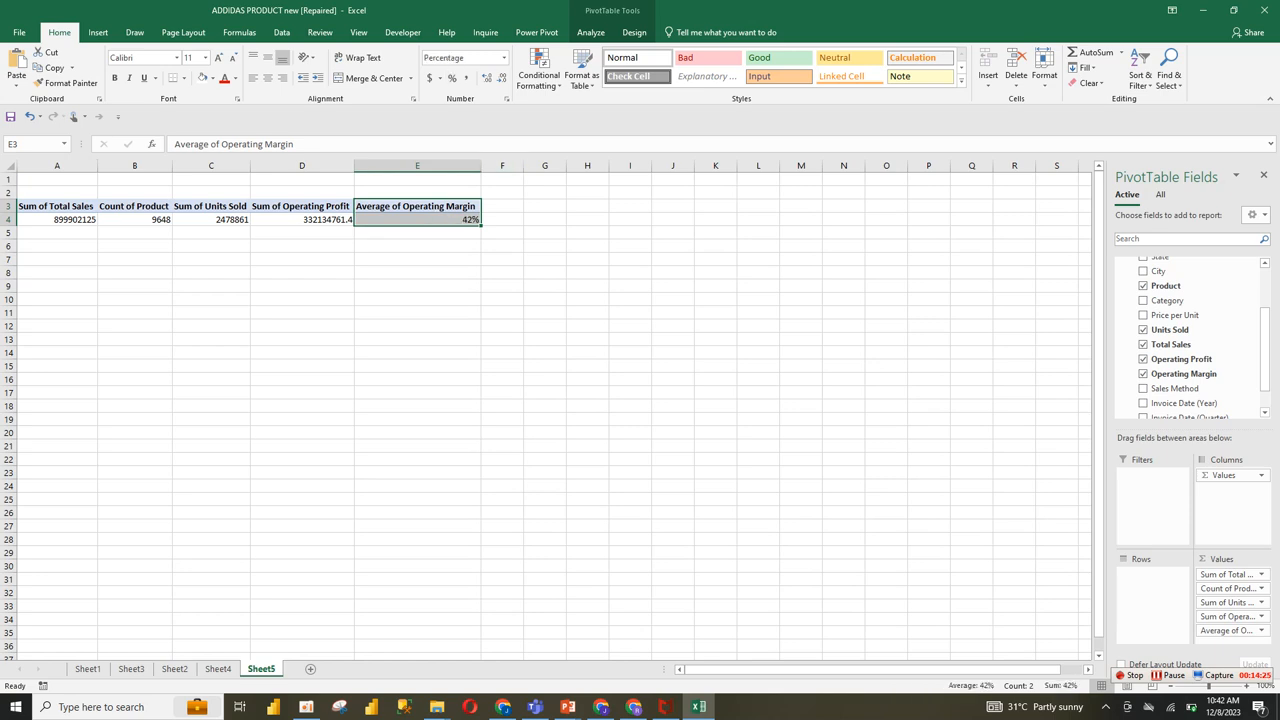
pyautogui.click(436, 219)
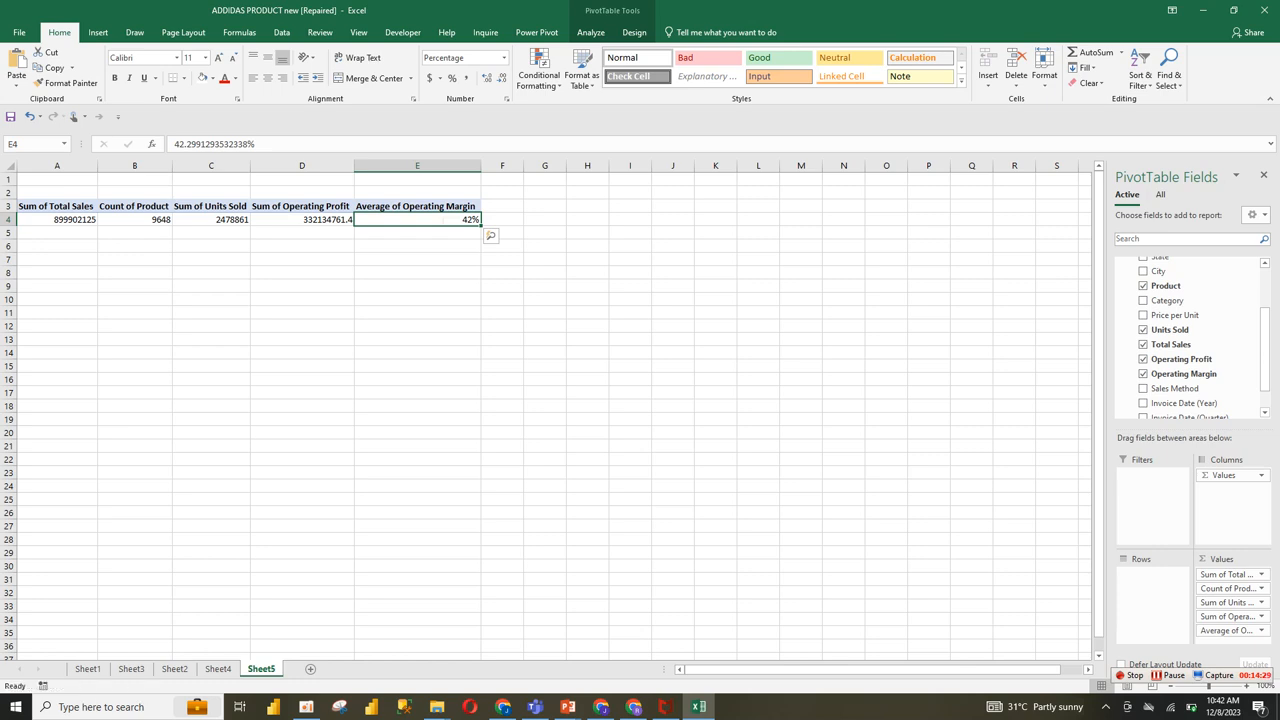
pyautogui.rightClick(430, 219)
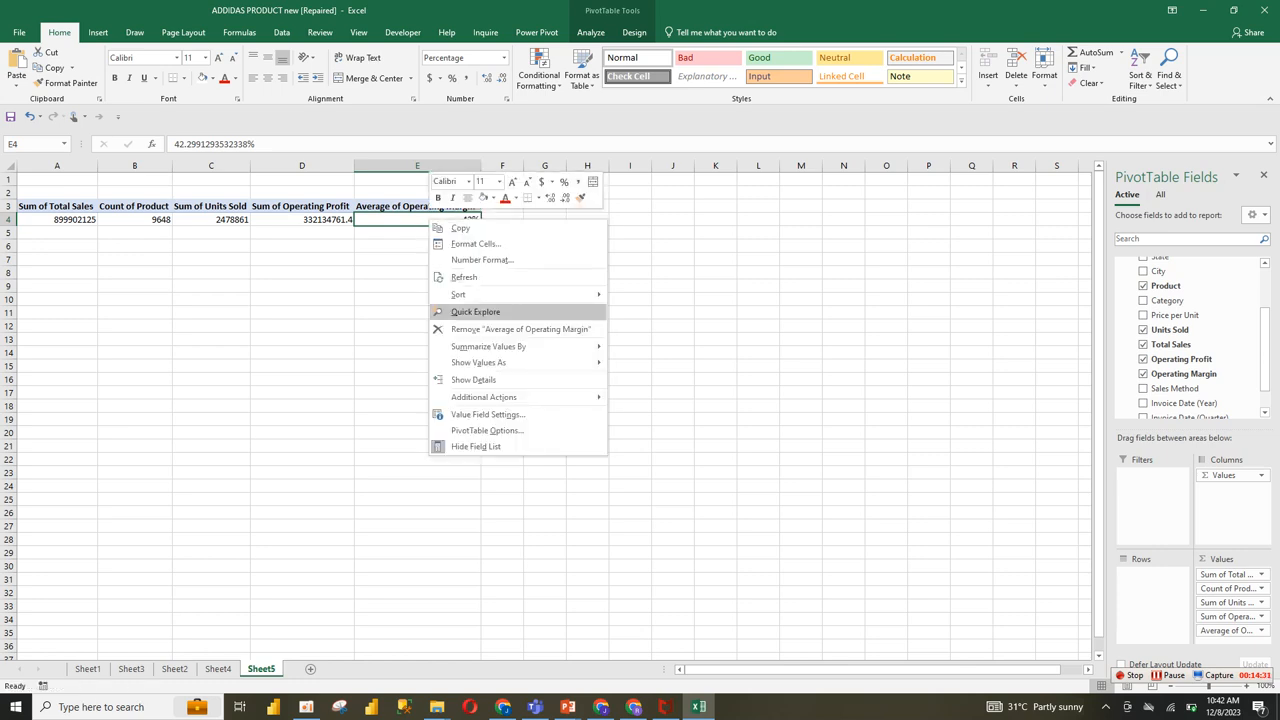
pyautogui.moveTo(490, 362)
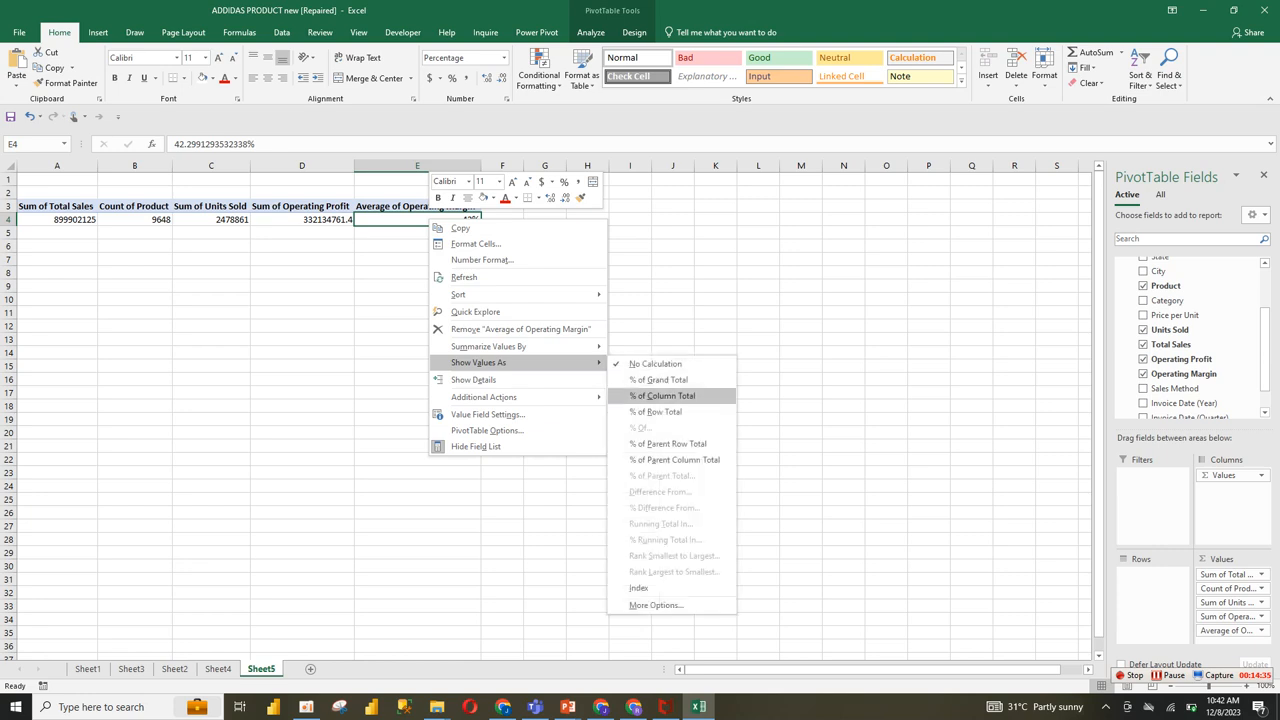
pyautogui.click(800, 398)
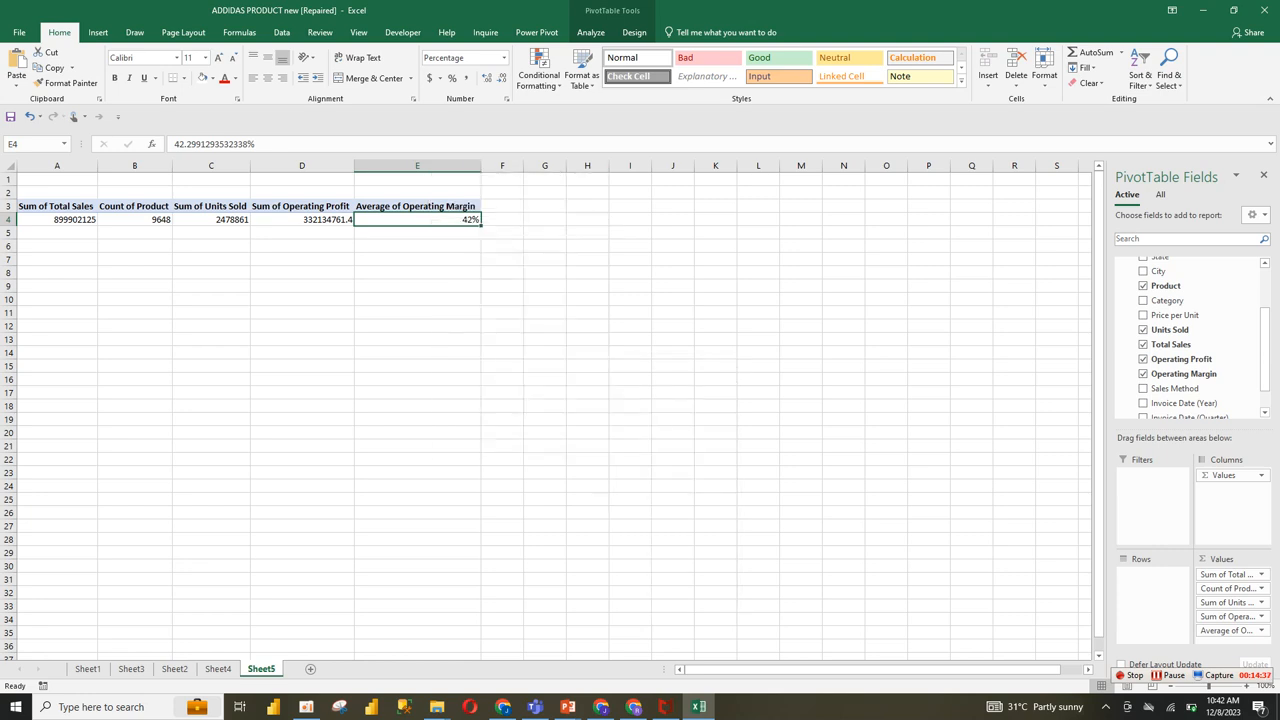
# Step: Format the PivotTable values in A4:D4 with thousands separators and no decimal places
pyautogui.click(302, 246)
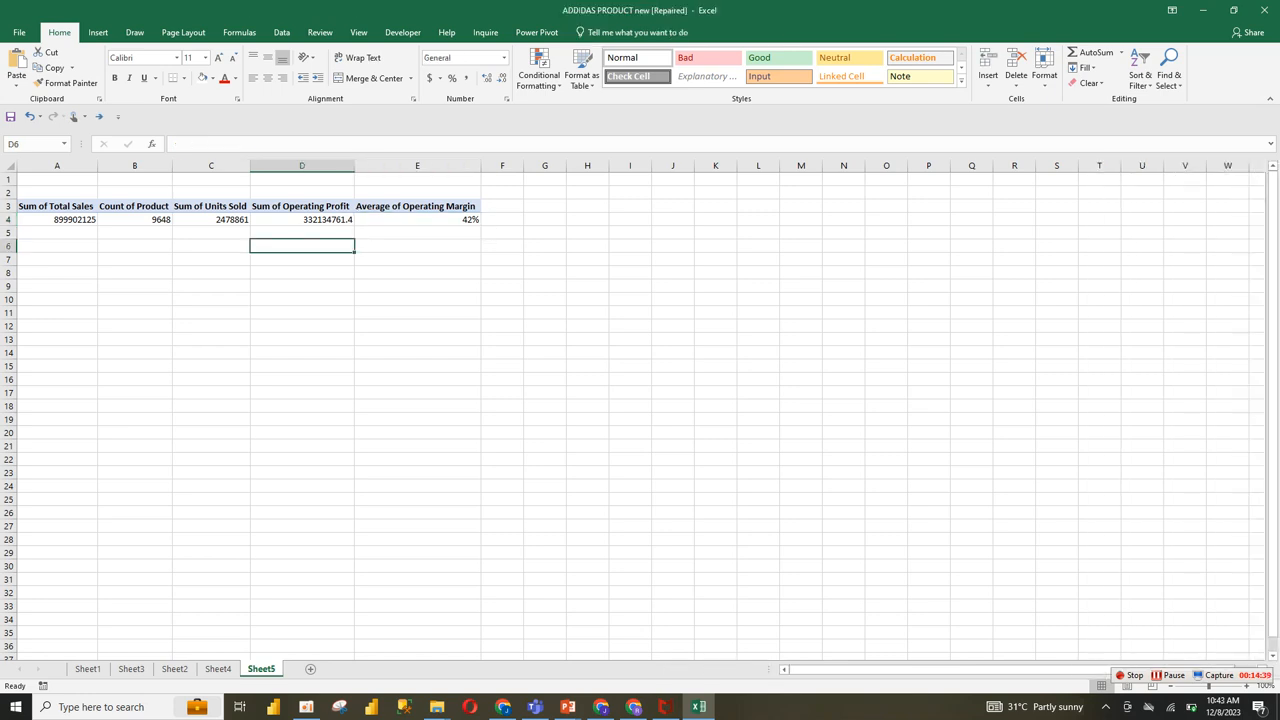
pyautogui.moveTo(57, 219); pyautogui.dragTo(302, 219)
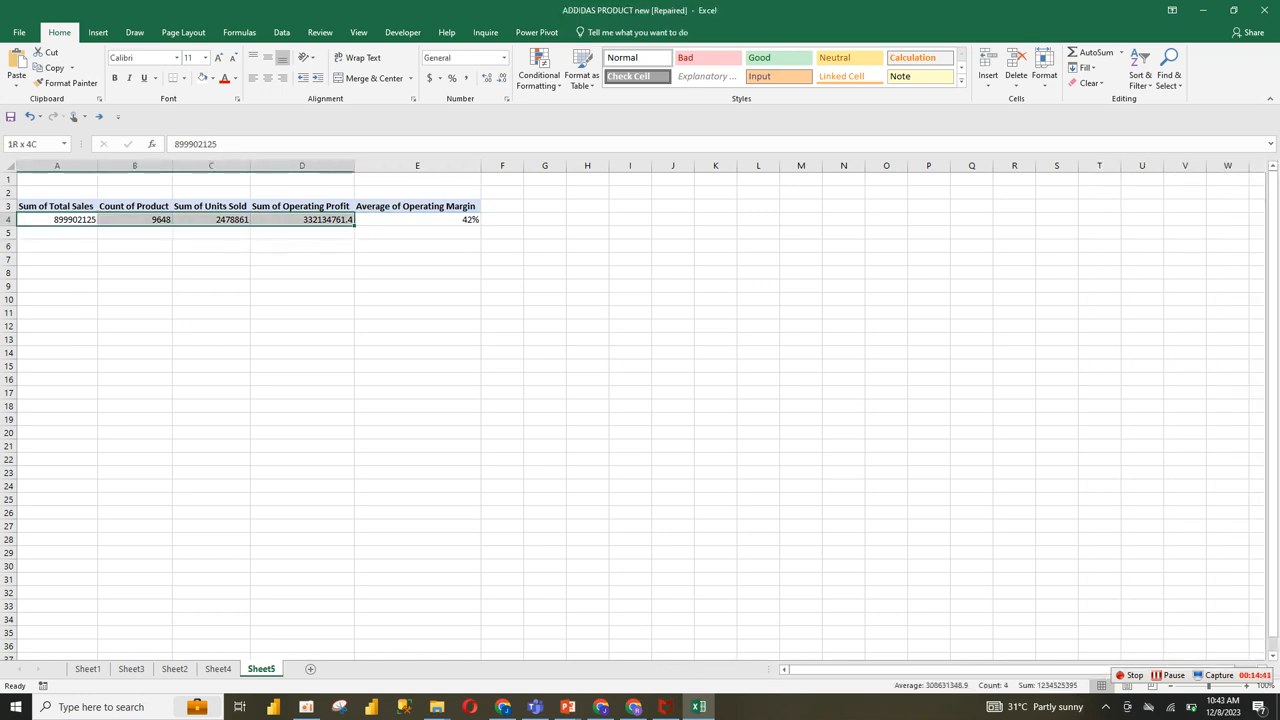
pyautogui.click(466, 77)
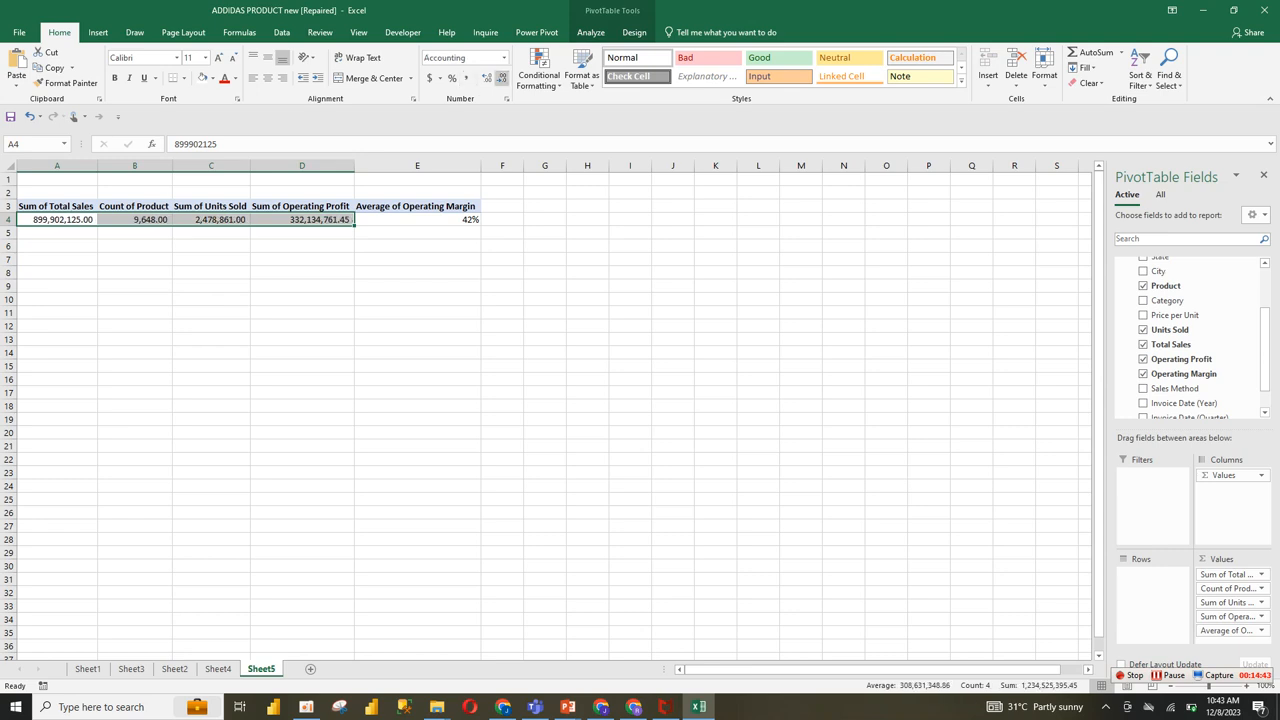
pyautogui.click(501, 77)
pyautogui.click(501, 77)
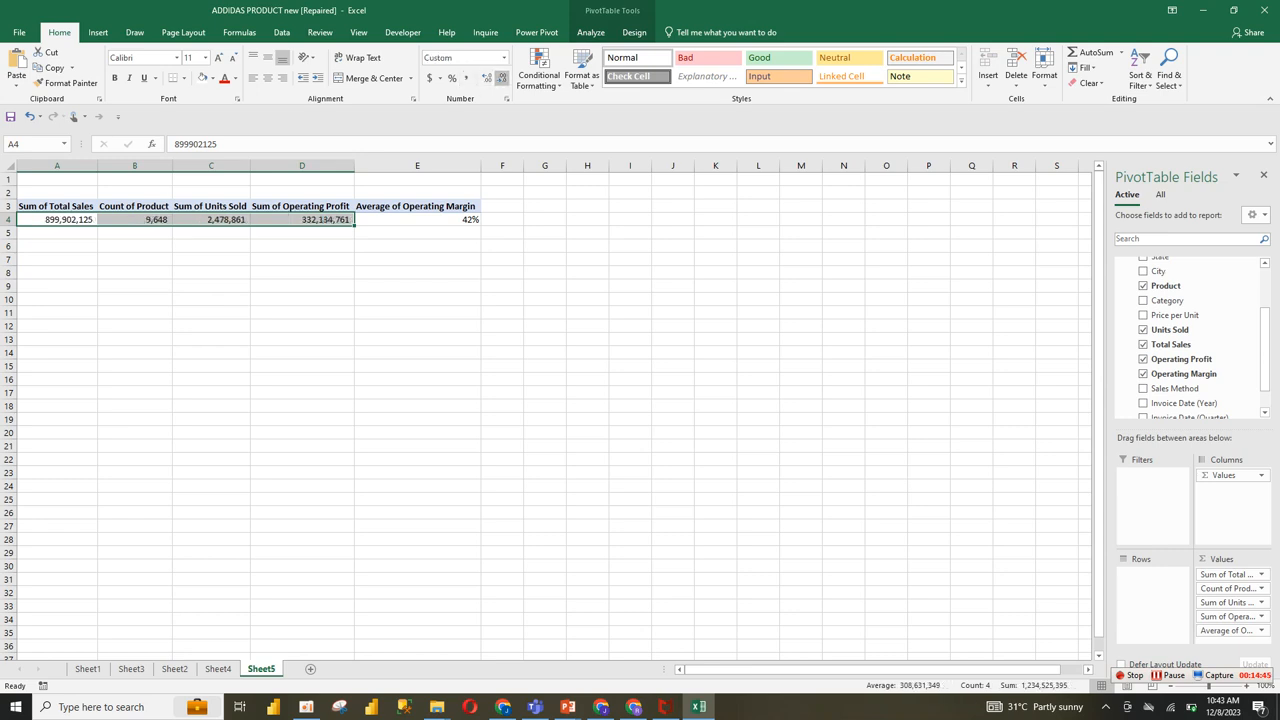
# Step: Apply the dollar accounting format to the Sum of Total Sales value in A4
pyautogui.click(70, 219)
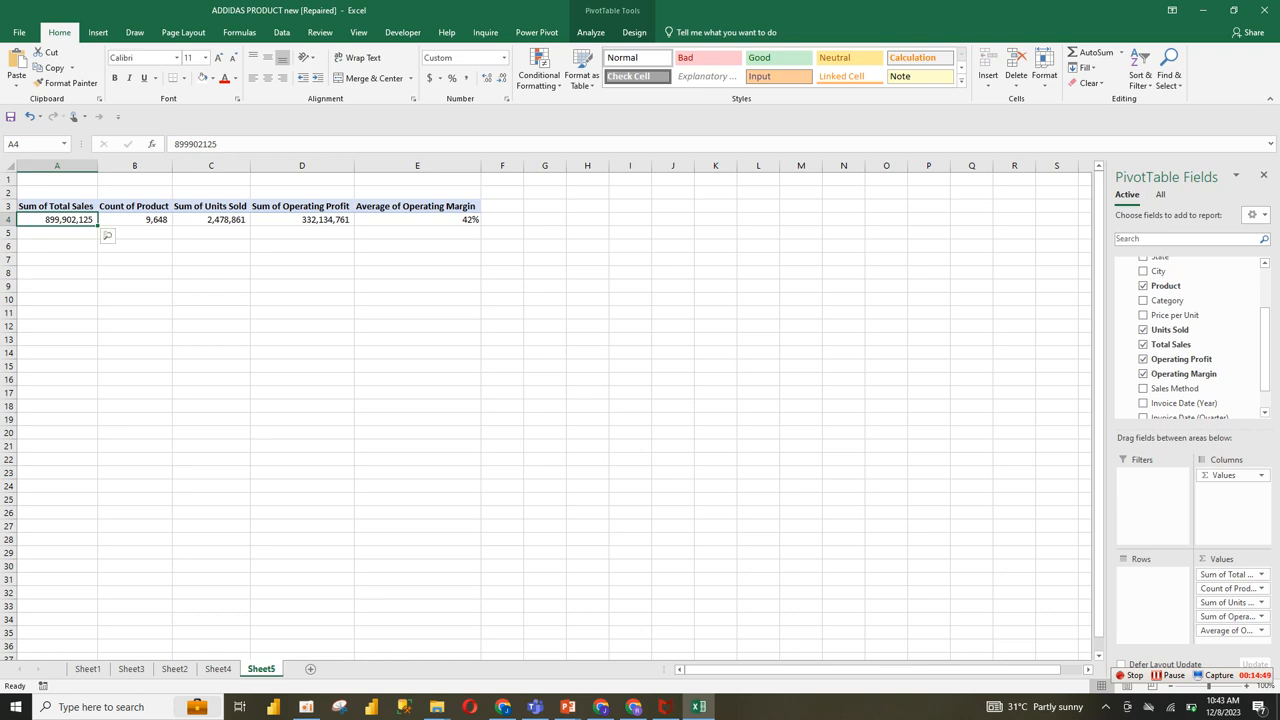
pyautogui.click(107, 235)
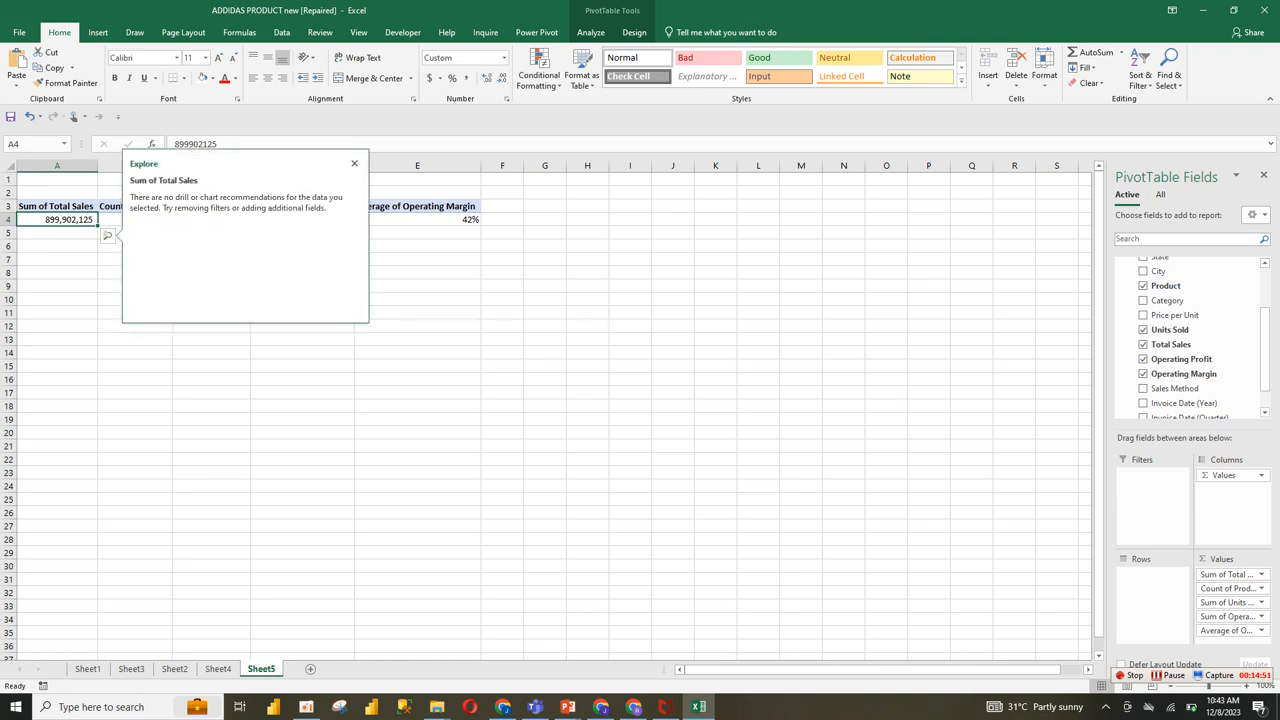
pyautogui.press('Escape')
pyautogui.click(430, 78)
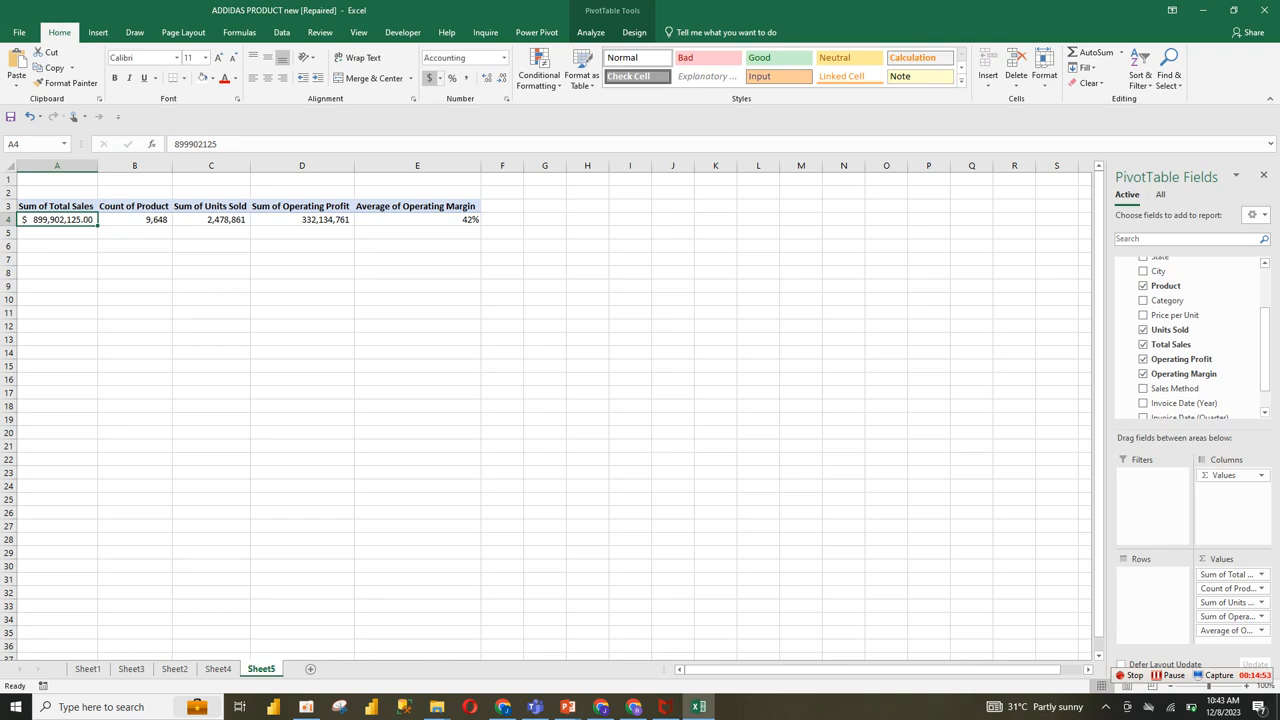
pyautogui.click(302, 326)
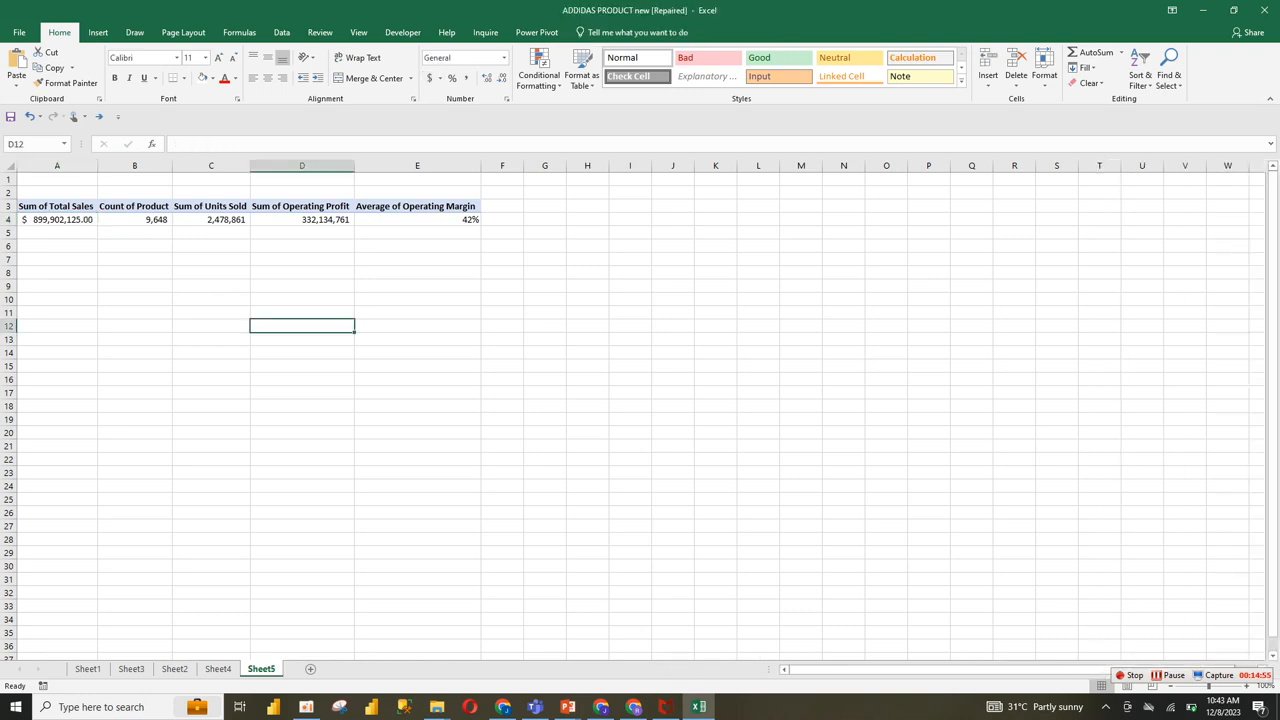
pyautogui.click(310, 220)
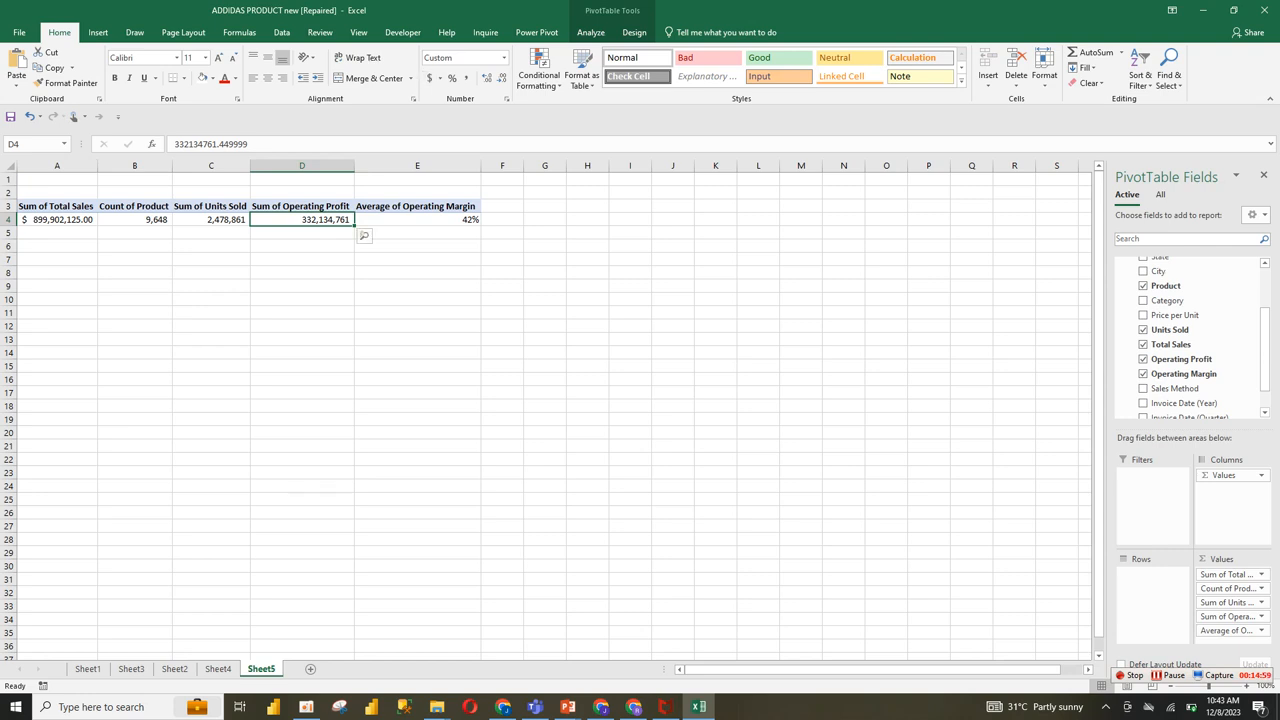
pyautogui.click(417, 313)
pyautogui.click(417, 353)
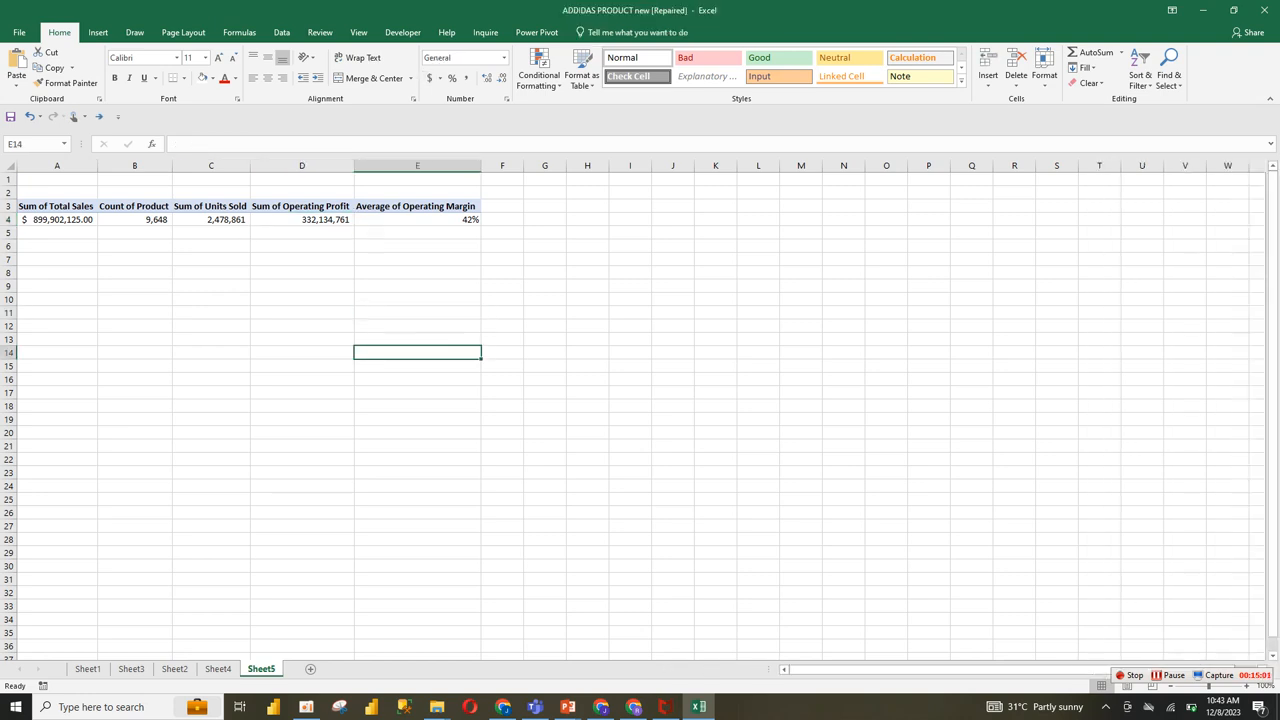
pyautogui.click(57, 219)
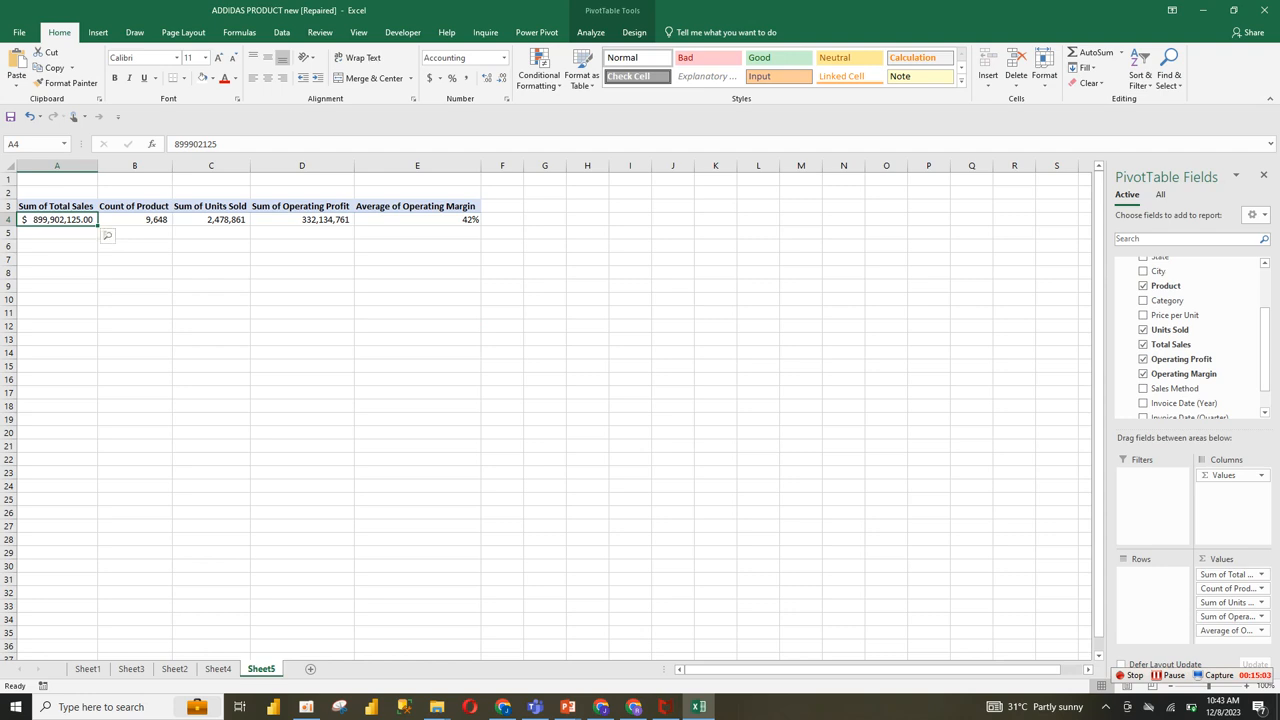
# Step: Draw an empty text box on Sheet4 in the blank area just below the Total Sales card
pyautogui.click(218, 668)
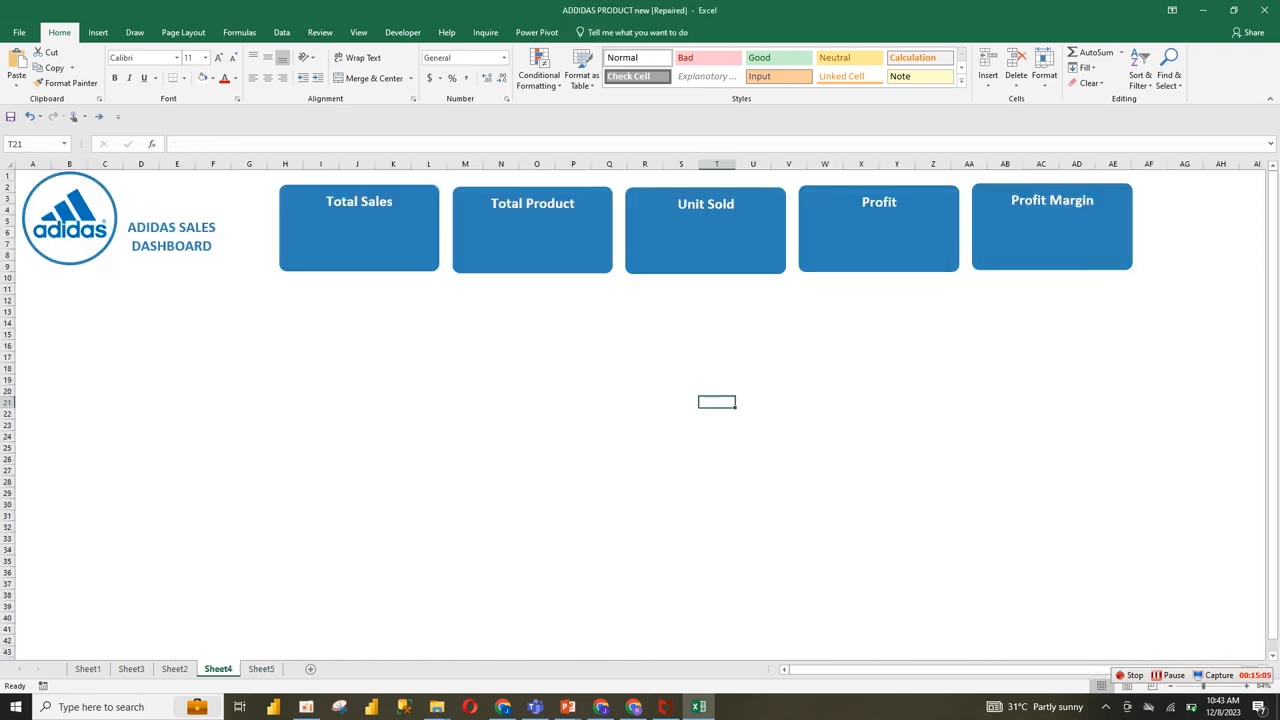
pyautogui.click(359, 238)
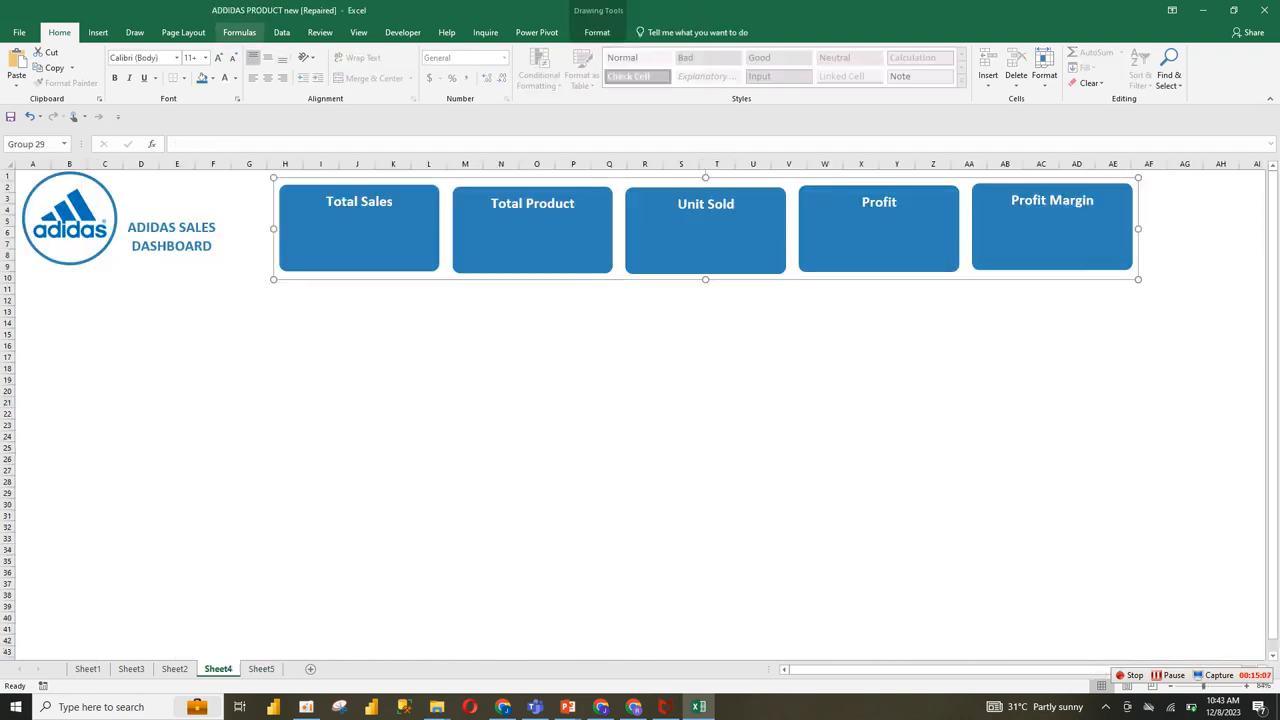
pyautogui.click(98, 32)
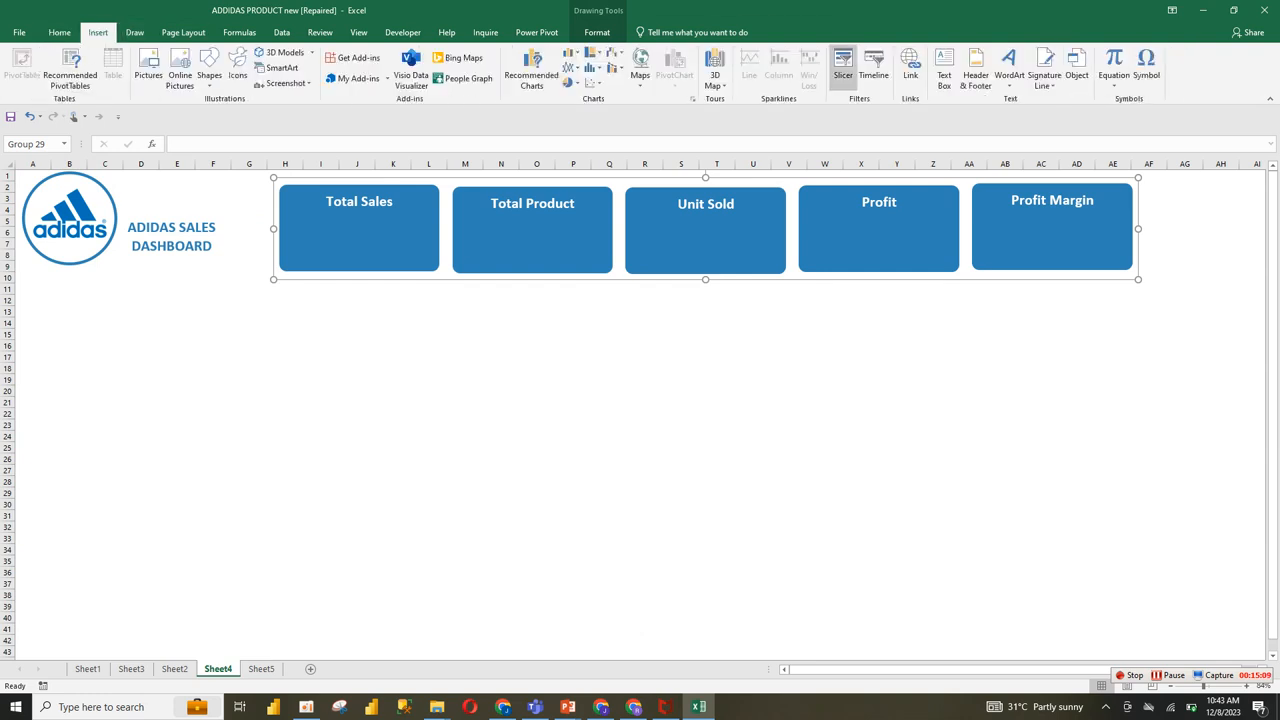
pyautogui.click(944, 72)
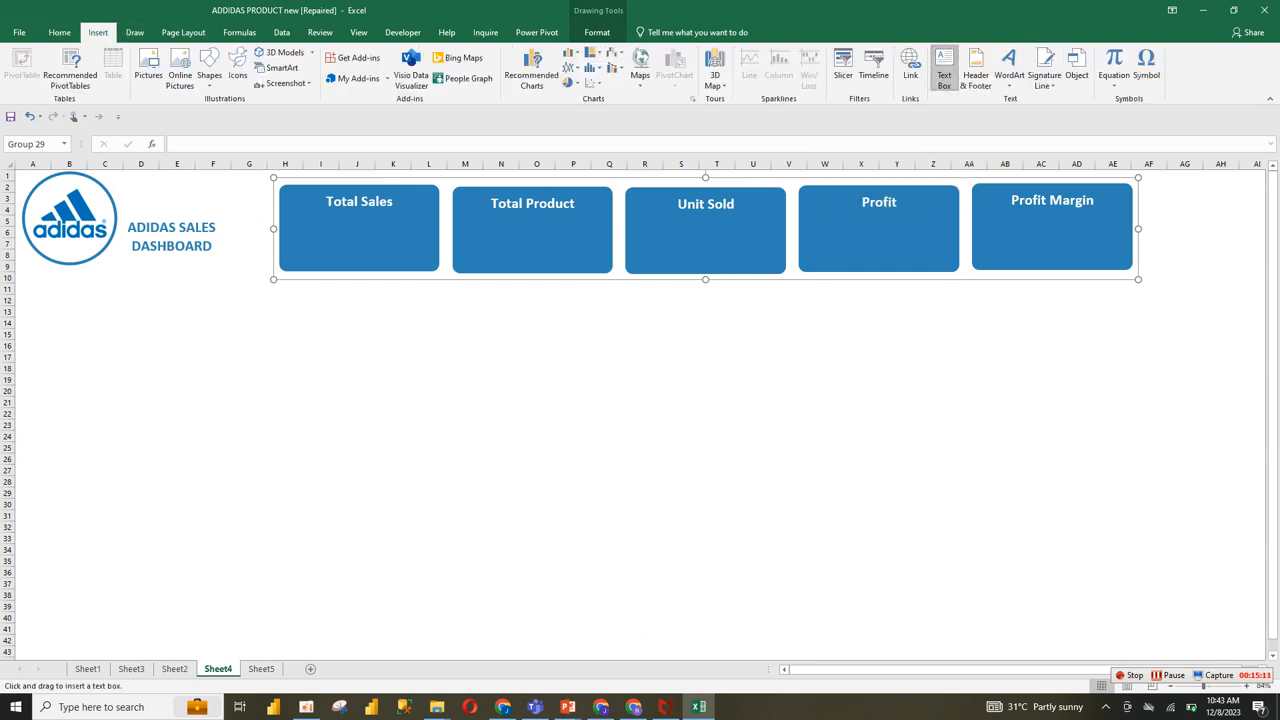
pyautogui.moveTo(334, 323); pyautogui.dragTo(465, 371)
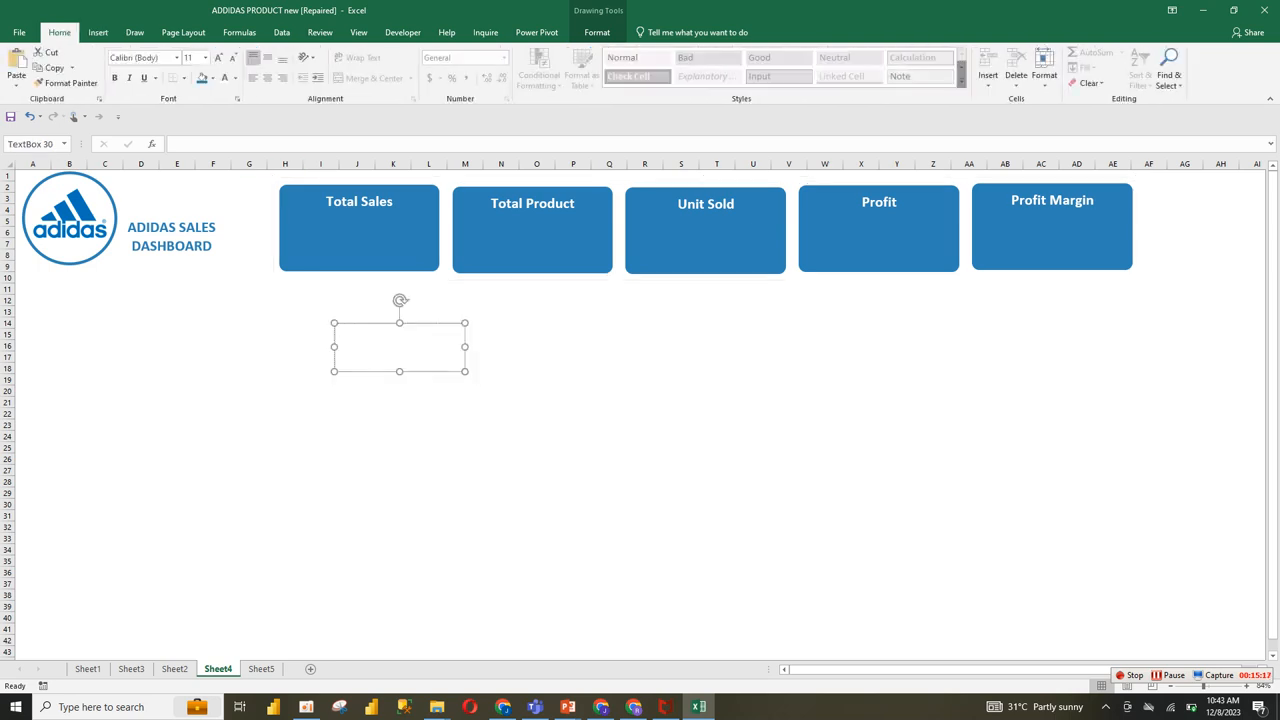
# Step: Link the new text box to the Sheet5 PivotTable with the formula =Sheet5!$A$3, without the GETPIVOTDATA wrapper
pyautogui.click(239, 144)
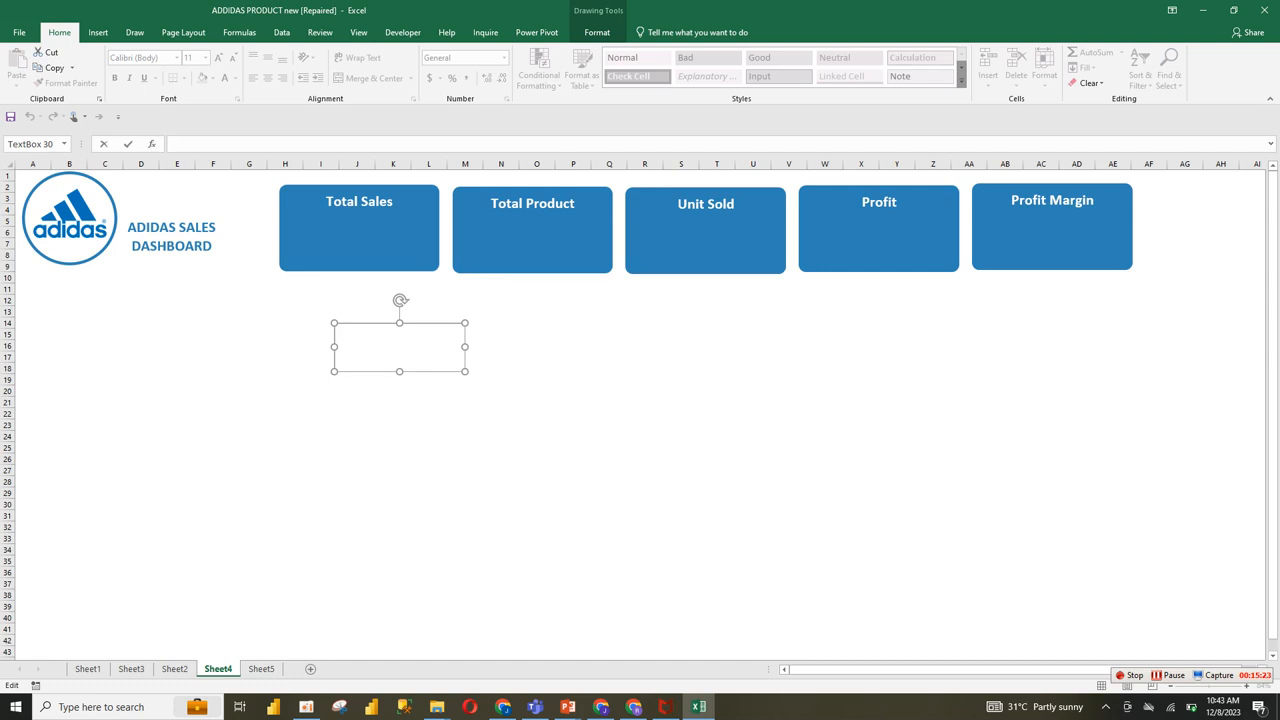
pyautogui.write('=')
pyautogui.click(261, 668)
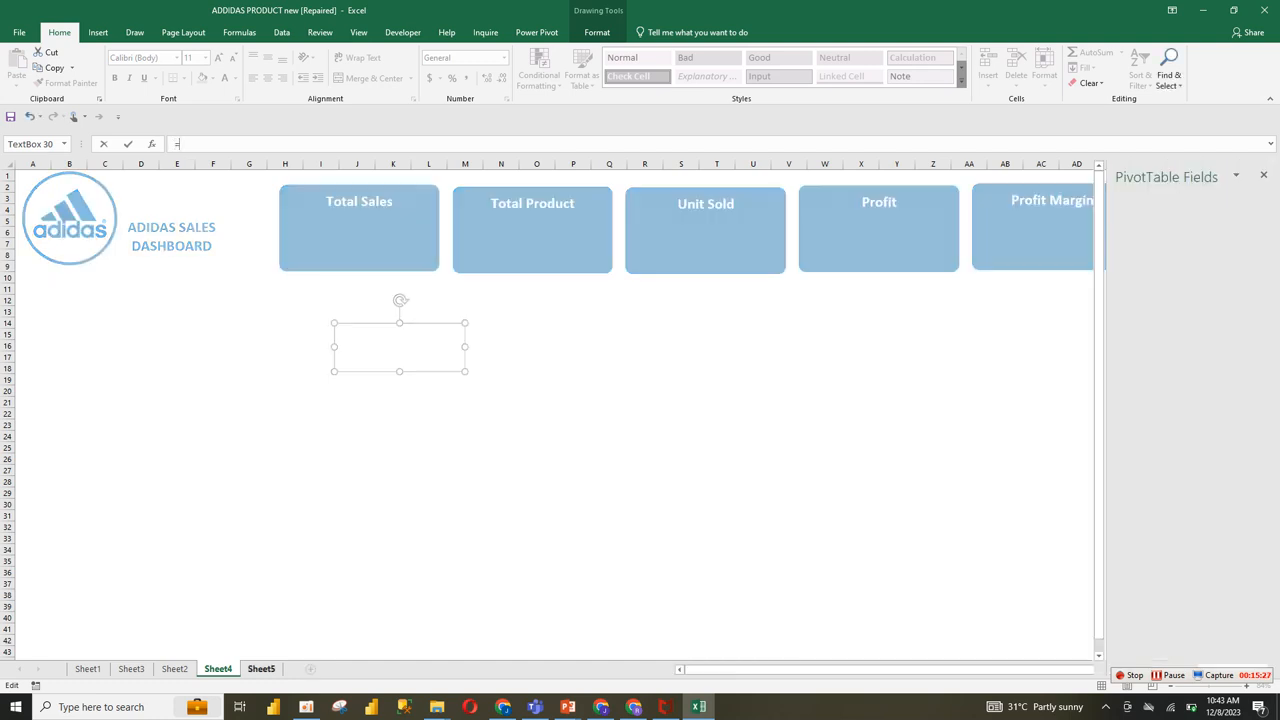
pyautogui.click(57, 219)
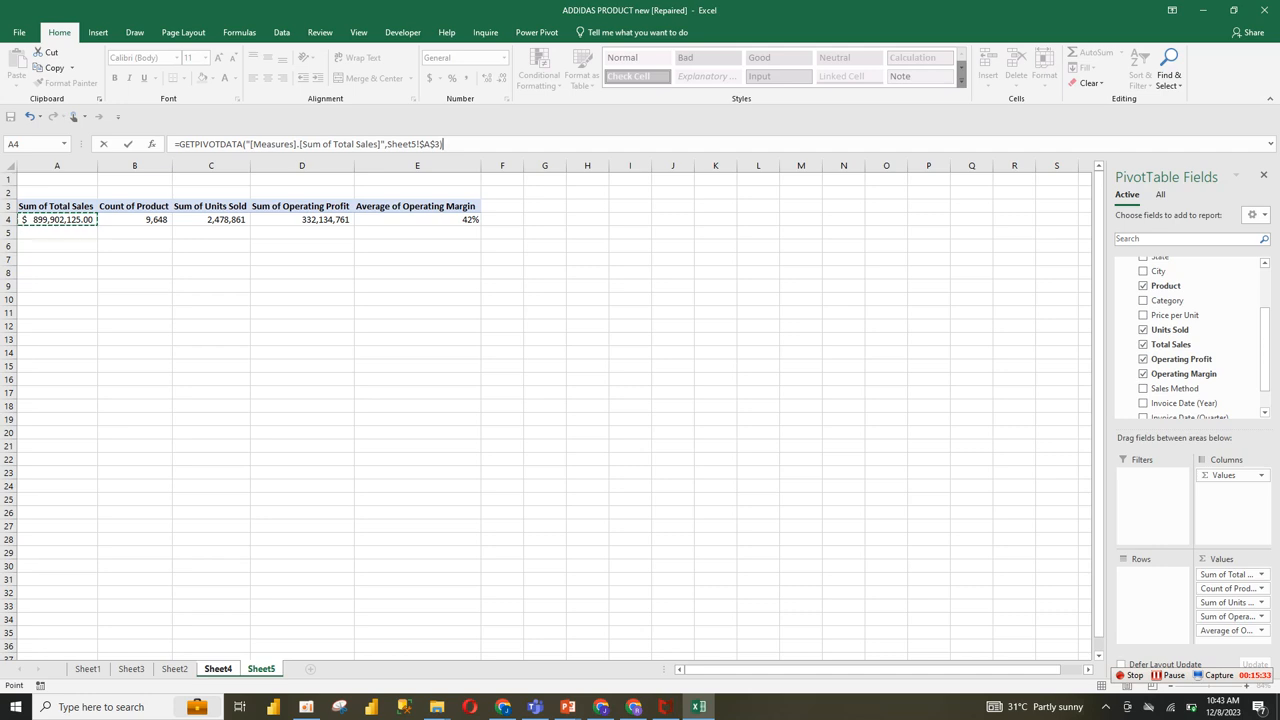
pyautogui.moveTo(384, 144); pyautogui.dragTo(178, 144)
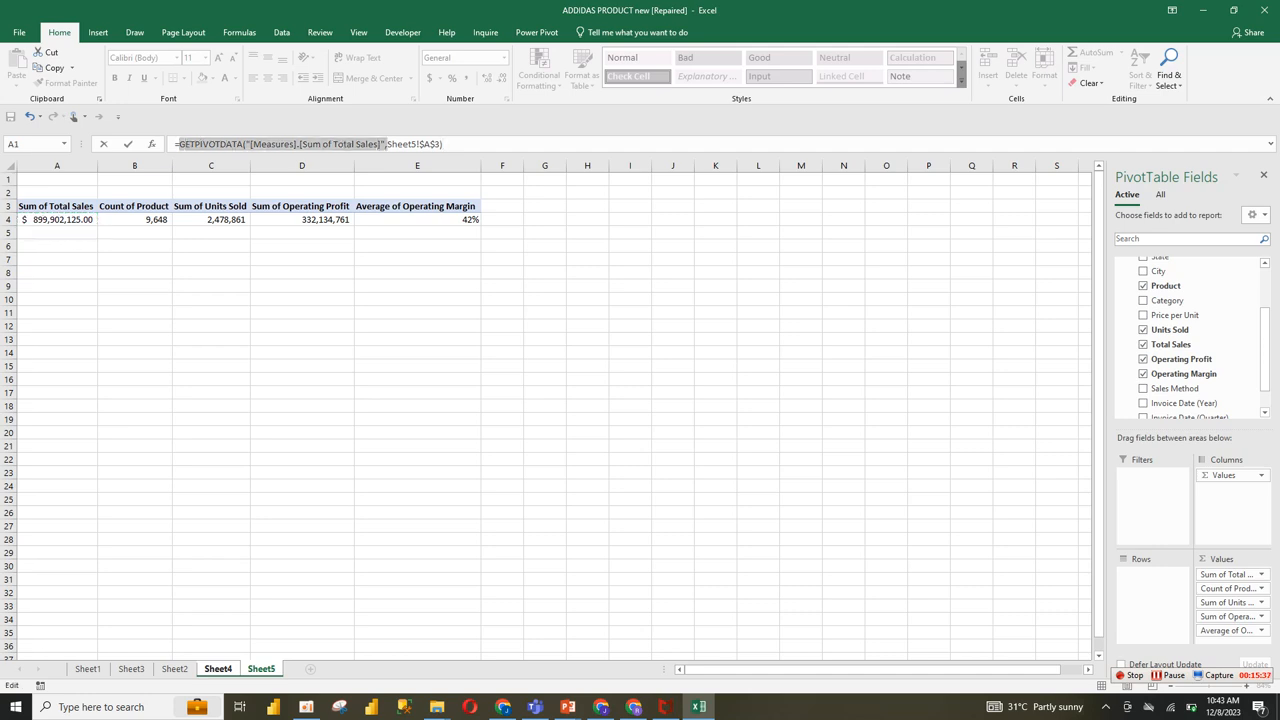
pyautogui.press('BackSpace')
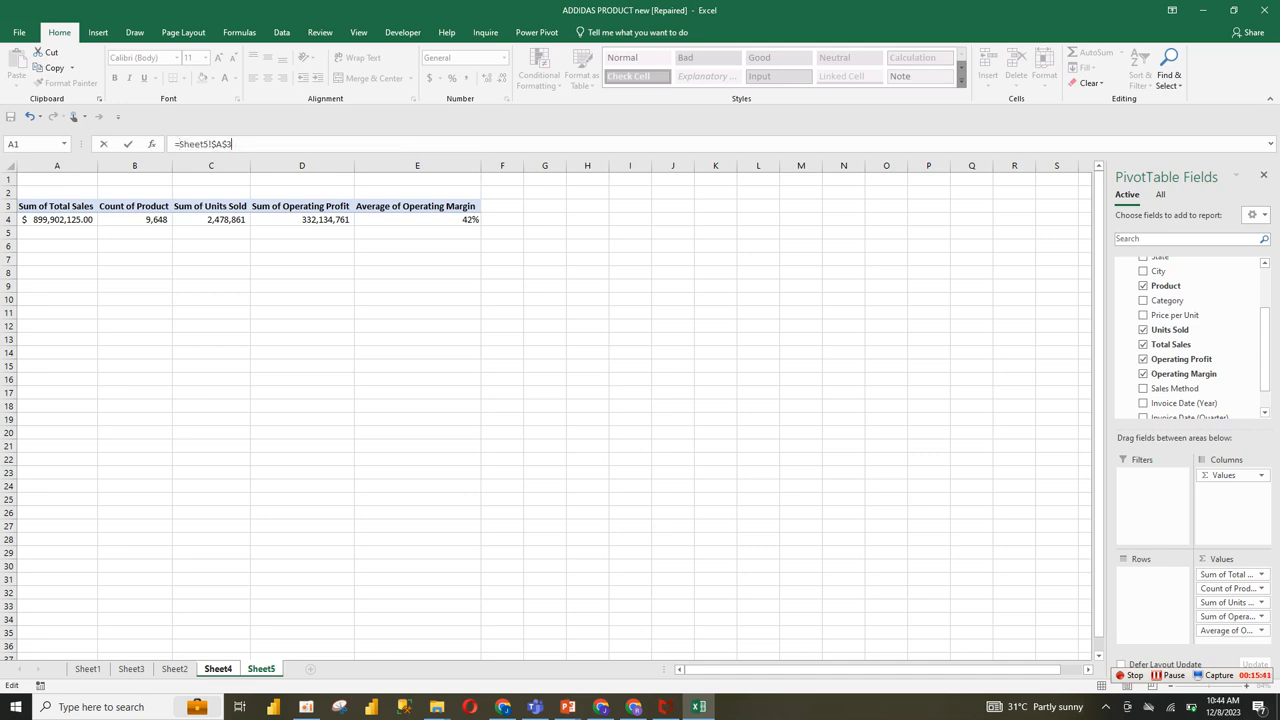
pyautogui.press('Return')
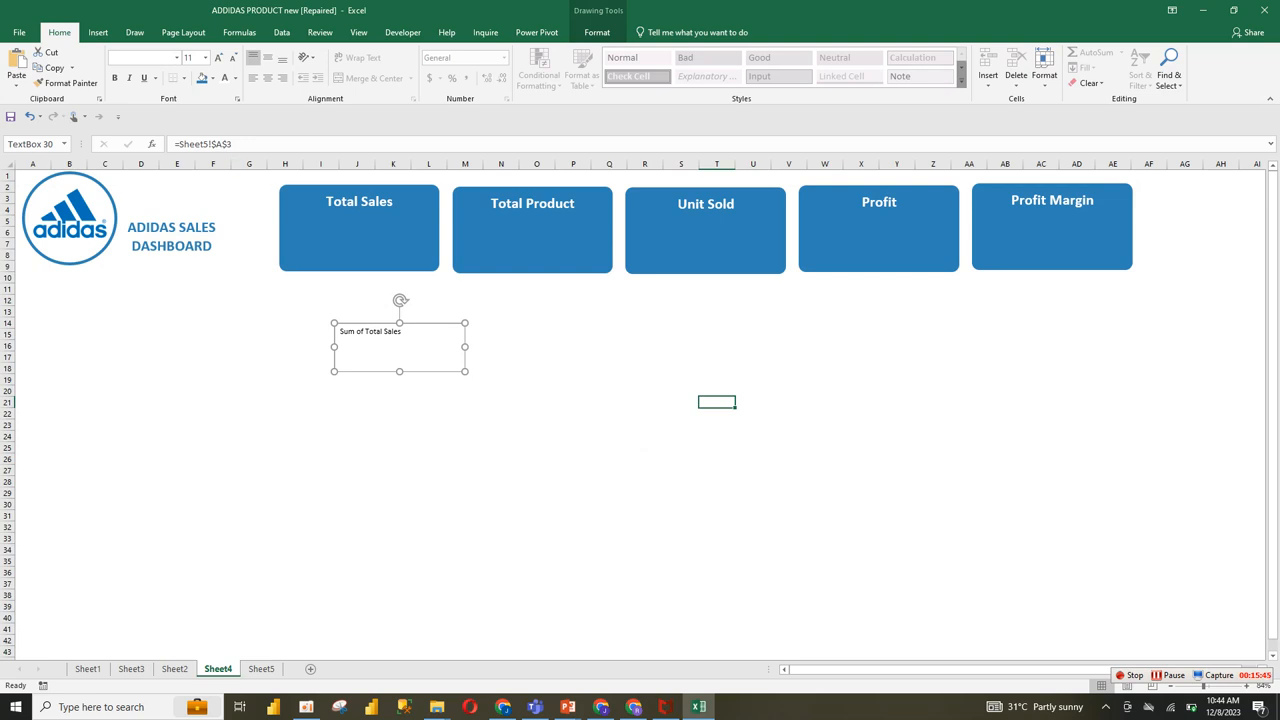
# Step: Correct the text box's linked formula to =Sheet5!$A$4 so it points at the Total Sales value
pyautogui.click(234, 144)
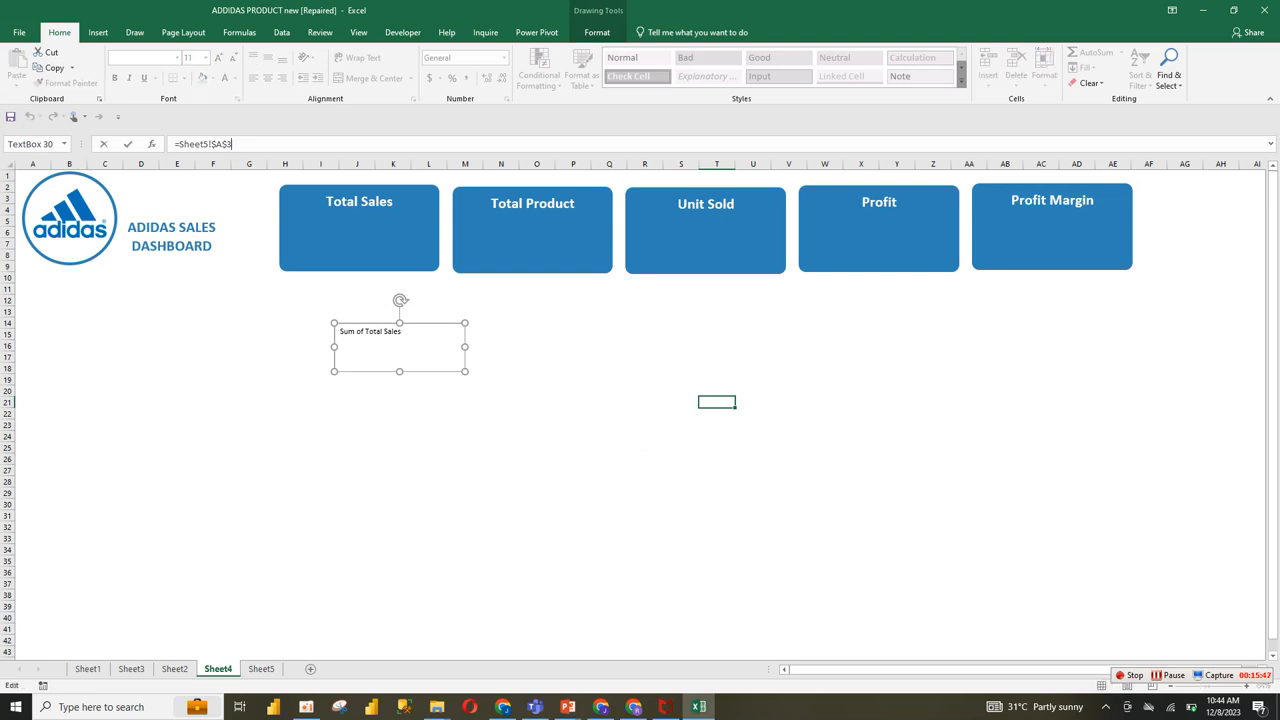
pyautogui.press('BackSpace')
pyautogui.write('4')
pyautogui.press('Return')
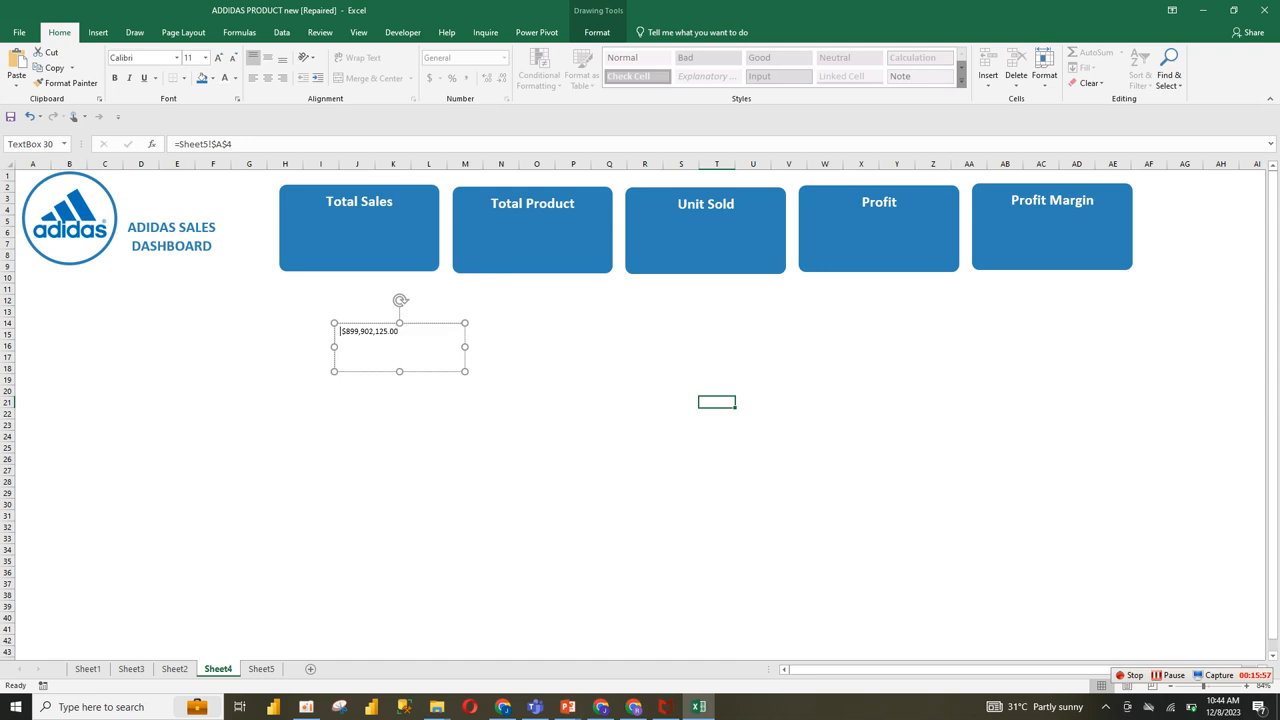
# Step: Make the linked sales value in the text box below the Total Sales card bold
pyautogui.moveTo(340, 331); pyautogui.dragTo(400, 331)
pyautogui.click(233, 57)
pyautogui.click(219, 57)
pyautogui.click(114, 77)
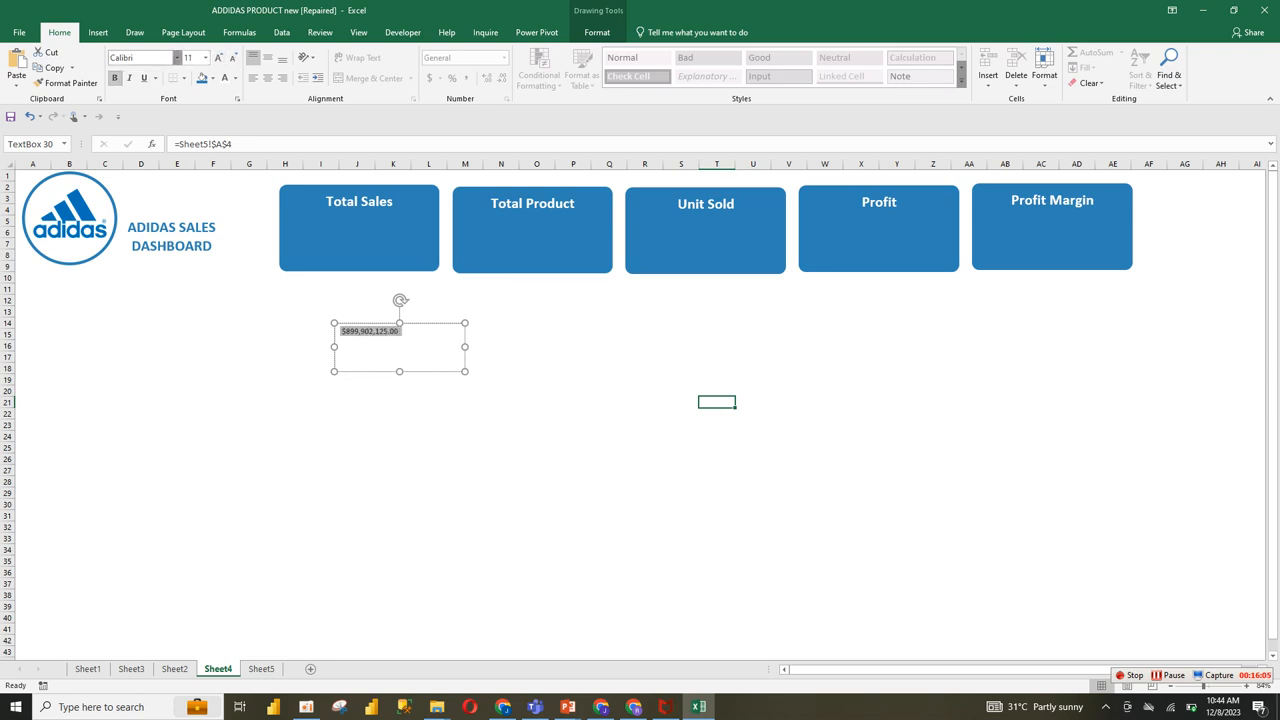
pyautogui.click(177, 57)
pyautogui.press('Escape')
pyautogui.write('f')
pyautogui.hotkey('ctrl', 'z')
pyautogui.click(1168, 675)
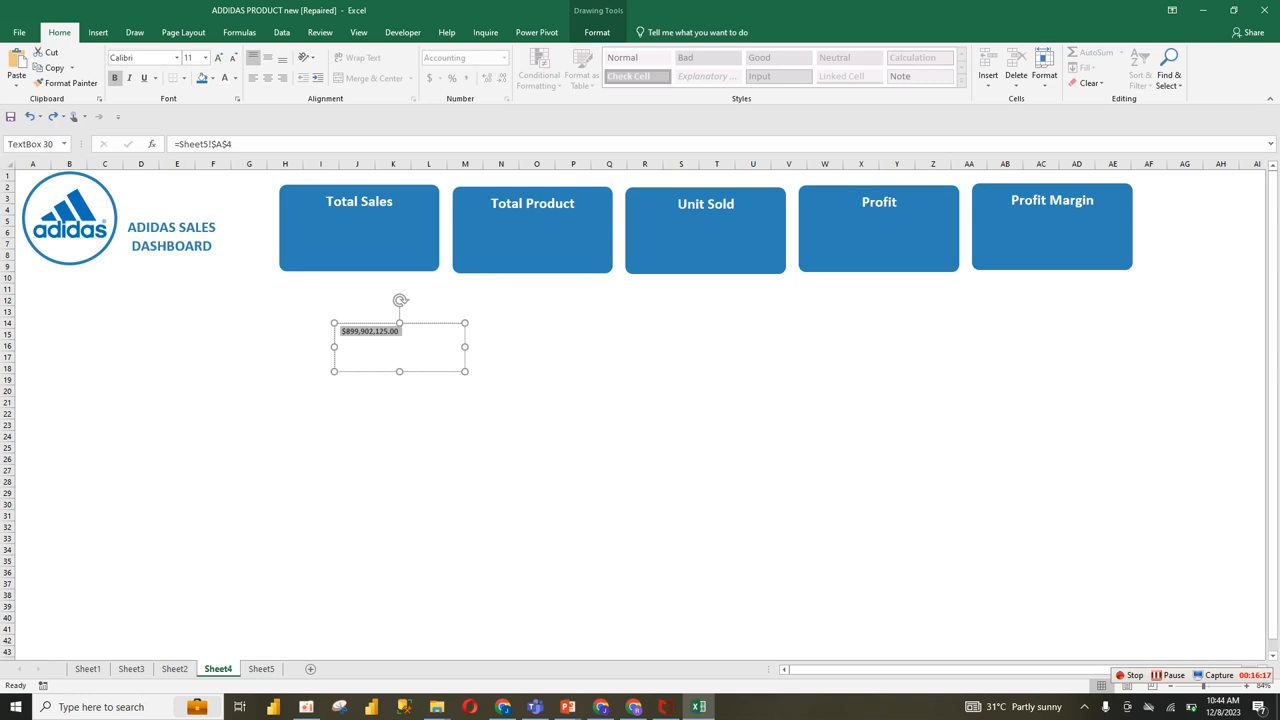
# Step: Format the text box's value at size 20 in white, centred horizontally and vertically
pyautogui.click(218, 57)
pyautogui.click(218, 57)
pyautogui.click(218, 57)
pyautogui.click(218, 57)
pyautogui.click(218, 57)
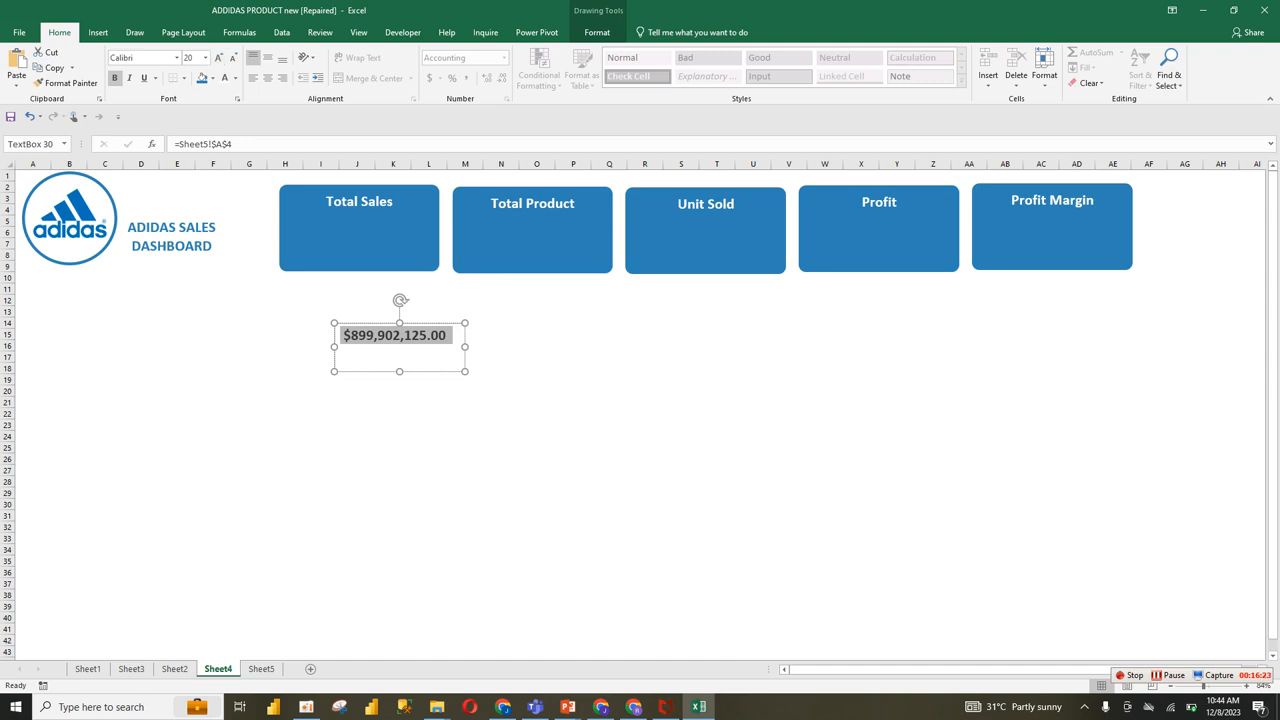
pyautogui.click(268, 78)
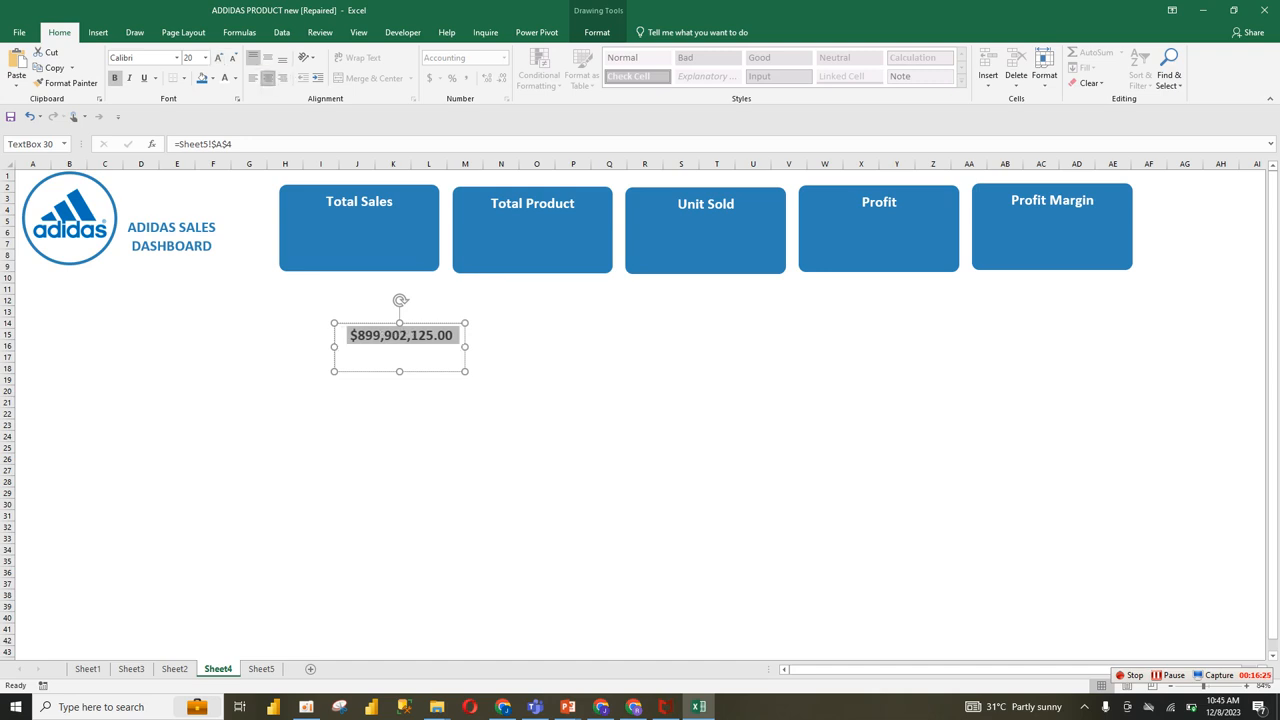
pyautogui.click(268, 57)
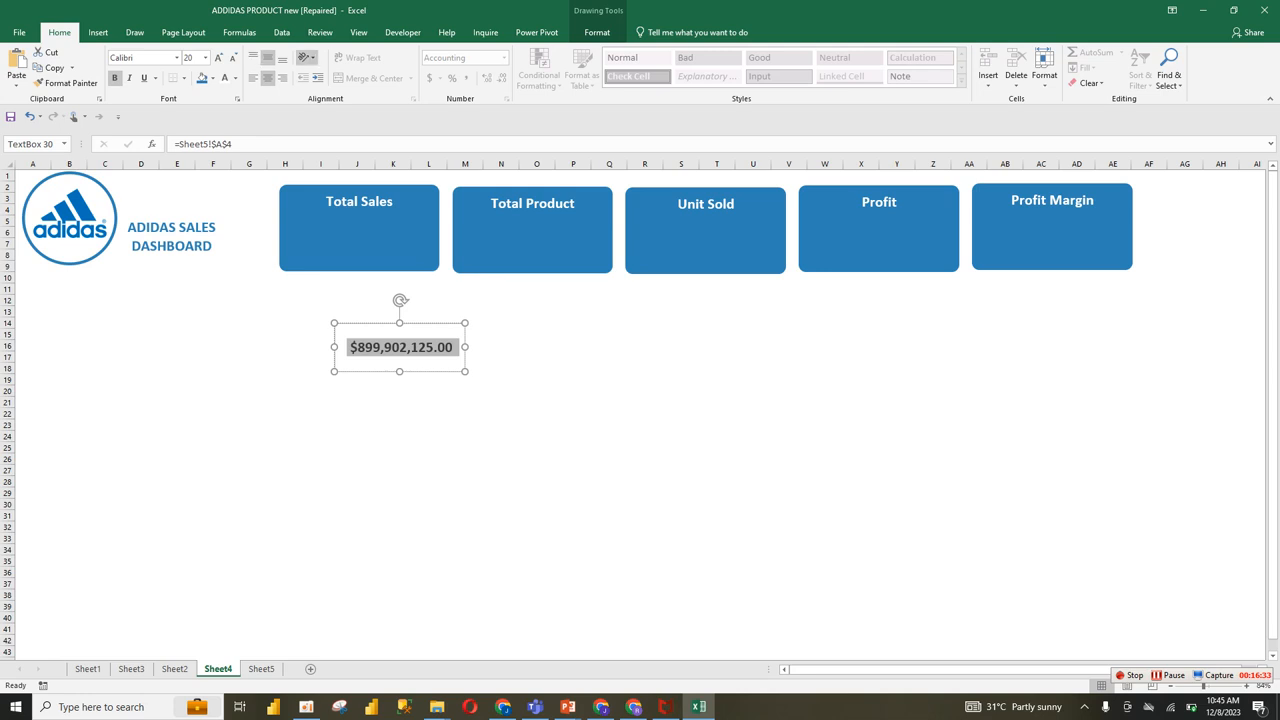
pyautogui.click(225, 77)
# Step: Move the text box onto the Total Sales card and remove its outline and fill
pyautogui.moveTo(369, 323); pyautogui.dragTo(330, 219)
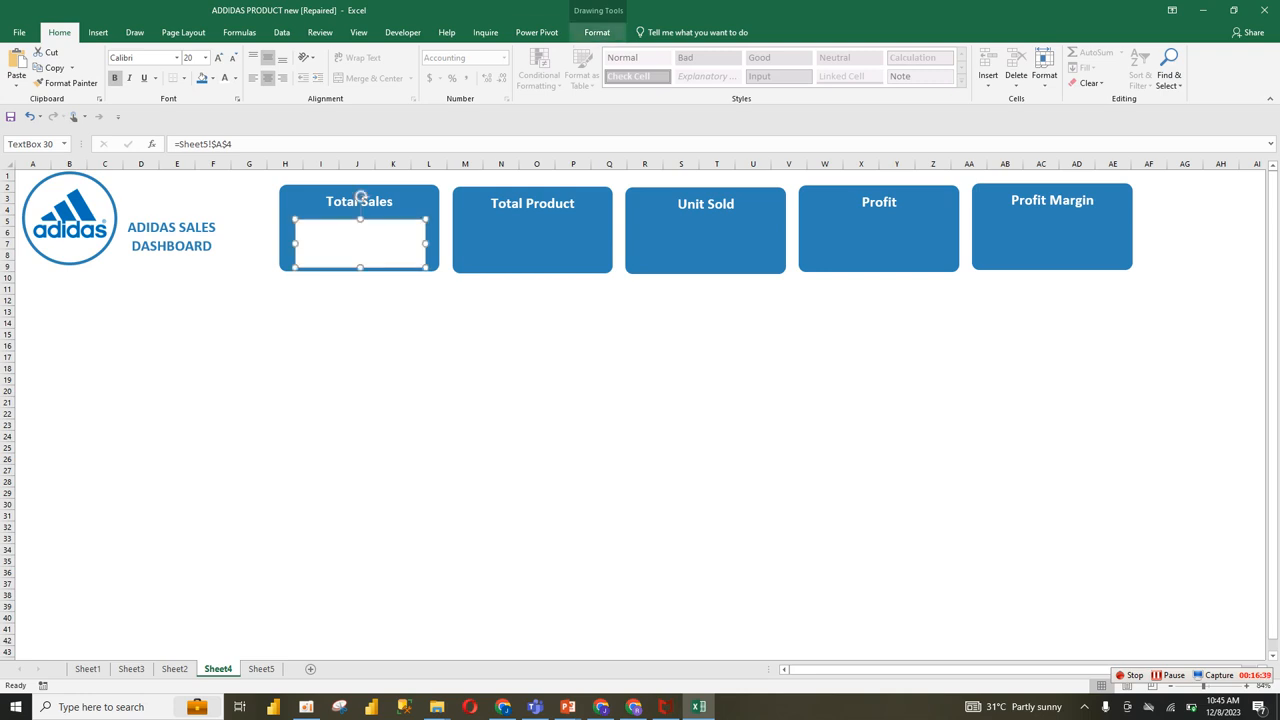
pyautogui.click(597, 32)
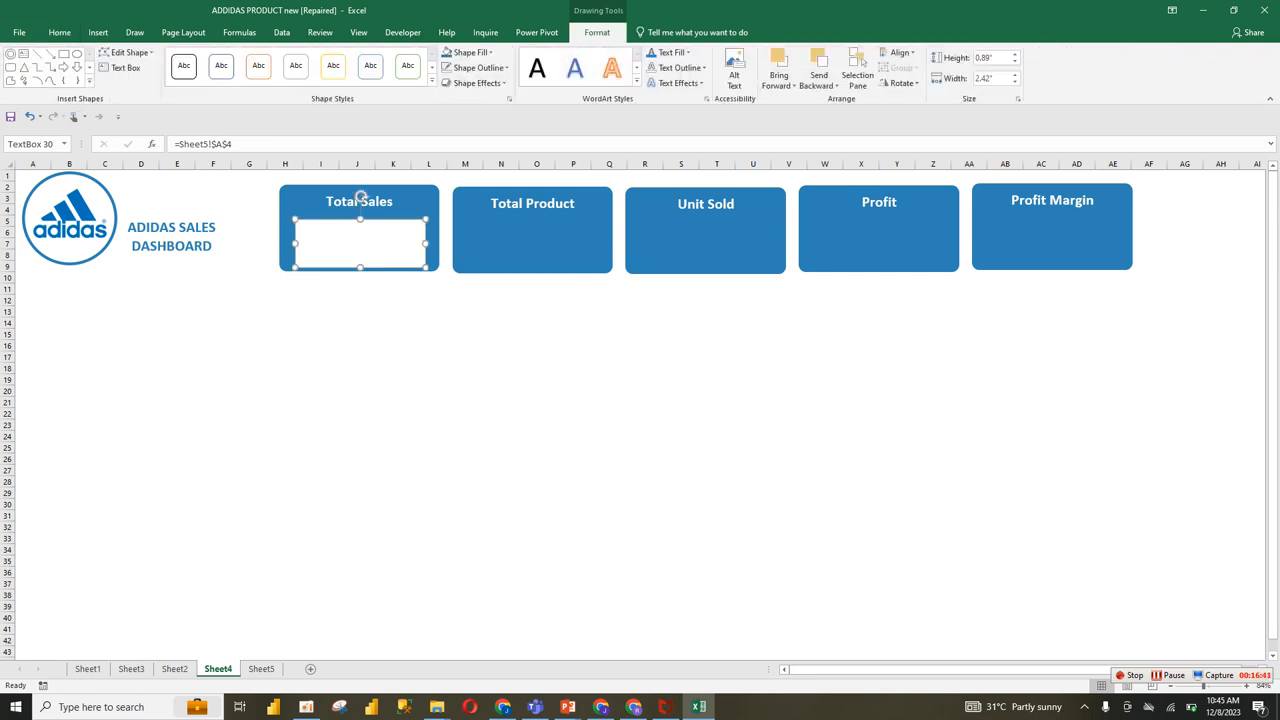
pyautogui.click(478, 67)
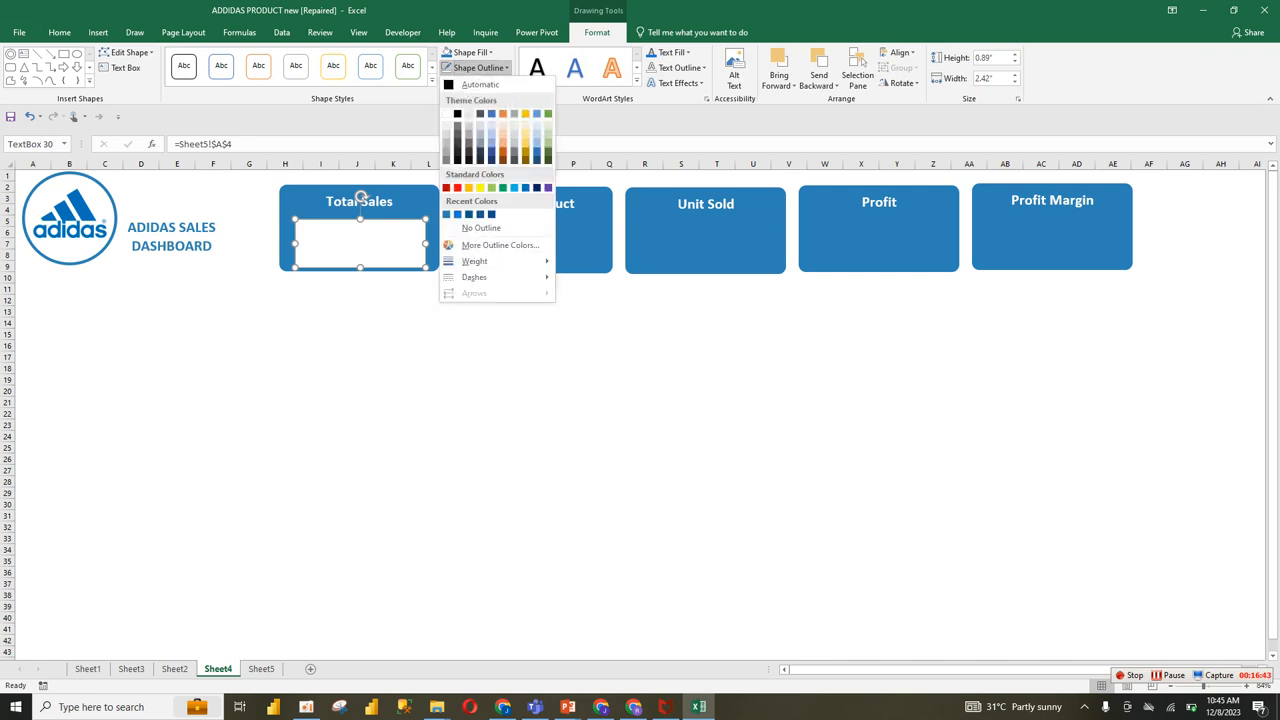
pyautogui.click(481, 227)
pyautogui.click(468, 52)
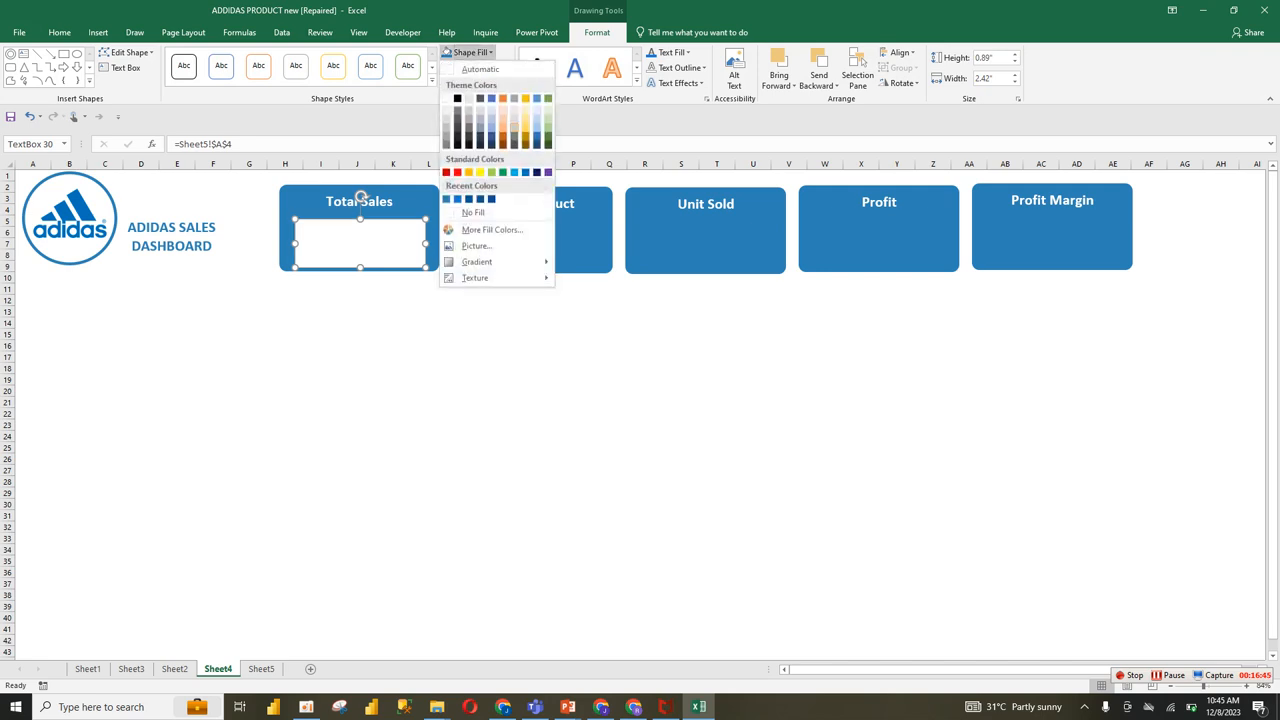
pyautogui.click(473, 212)
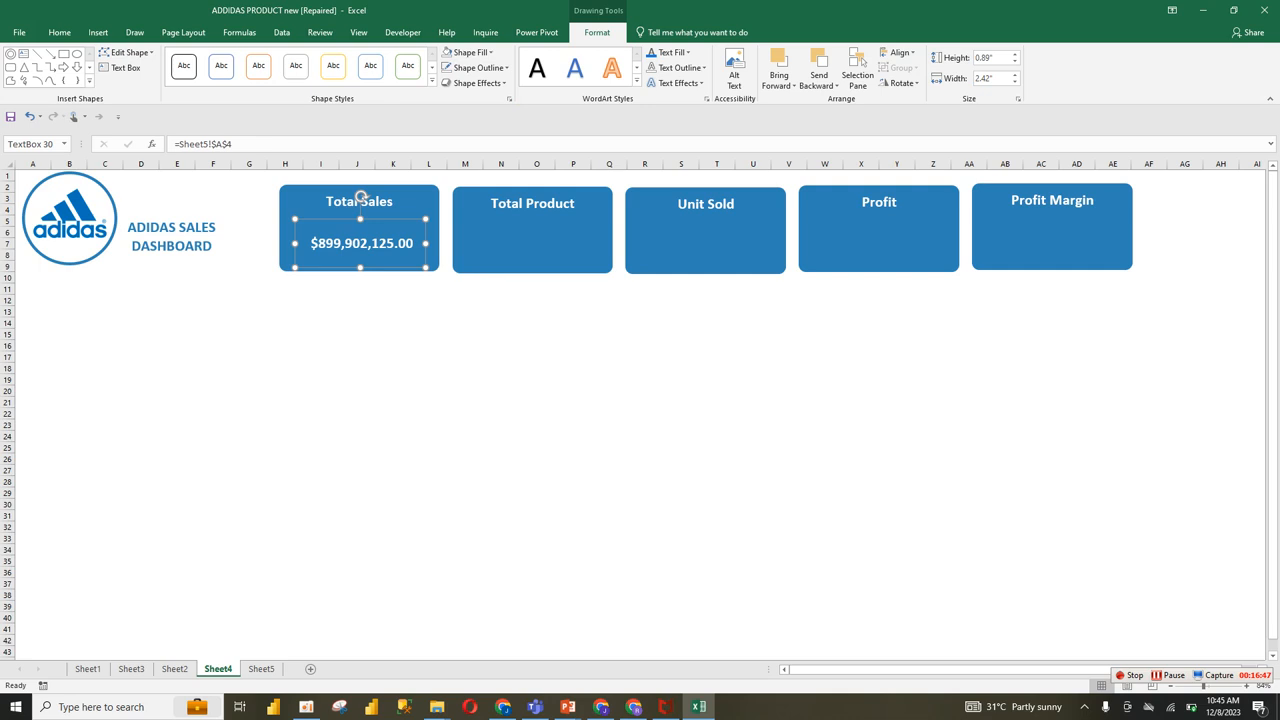
# Step: Resize the text box to about 2.8" wide and 0.87" high so it spans the Total Sales card
pyautogui.moveTo(426, 268); pyautogui.dragTo(434, 266)
pyautogui.moveTo(295, 242); pyautogui.dragTo(283, 242)
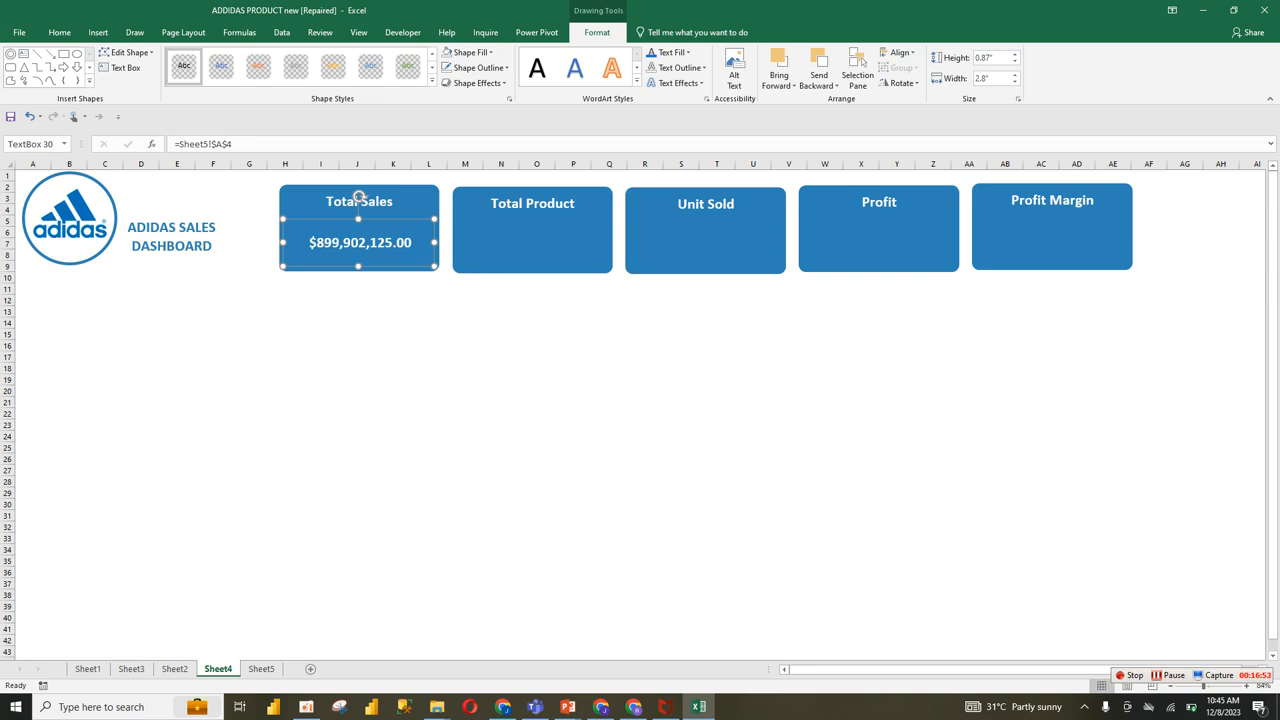
# Step: Remove both decimal places from the Sum of Total Sales value in A4 on Sheet5 and return to Sheet4
pyautogui.click(261, 668)
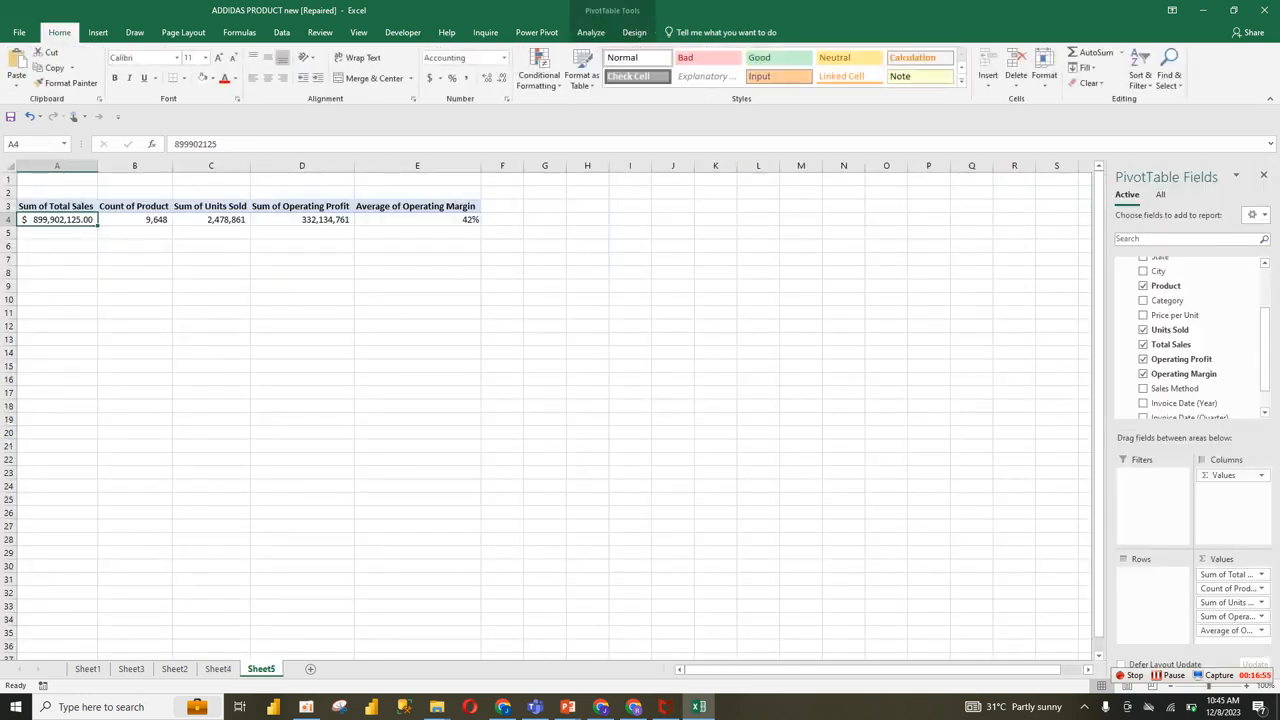
pyautogui.click(502, 78)
pyautogui.click(502, 78)
pyautogui.click(218, 668)
# Step: Copy the Total Sales text box and place a duplicate in the Total Product, Unit Sold, Profit and Profit Margin cards
pyautogui.click(359, 242)
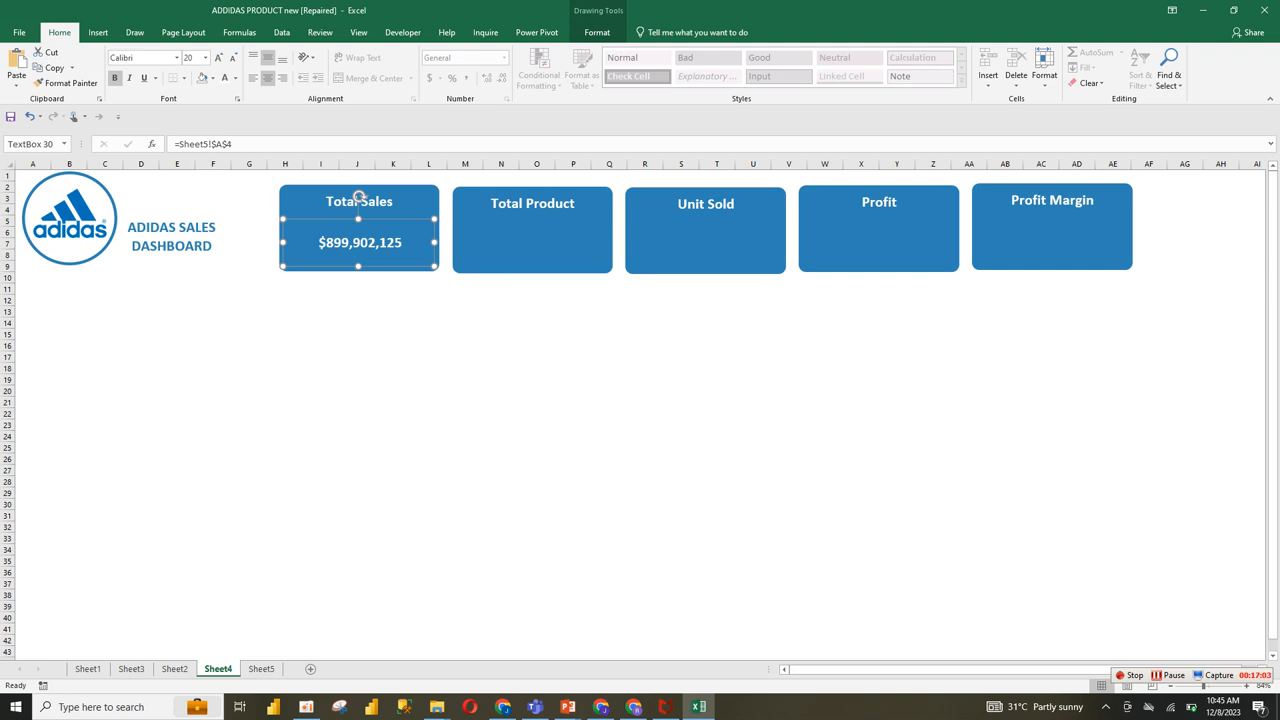
pyautogui.click(532, 243)
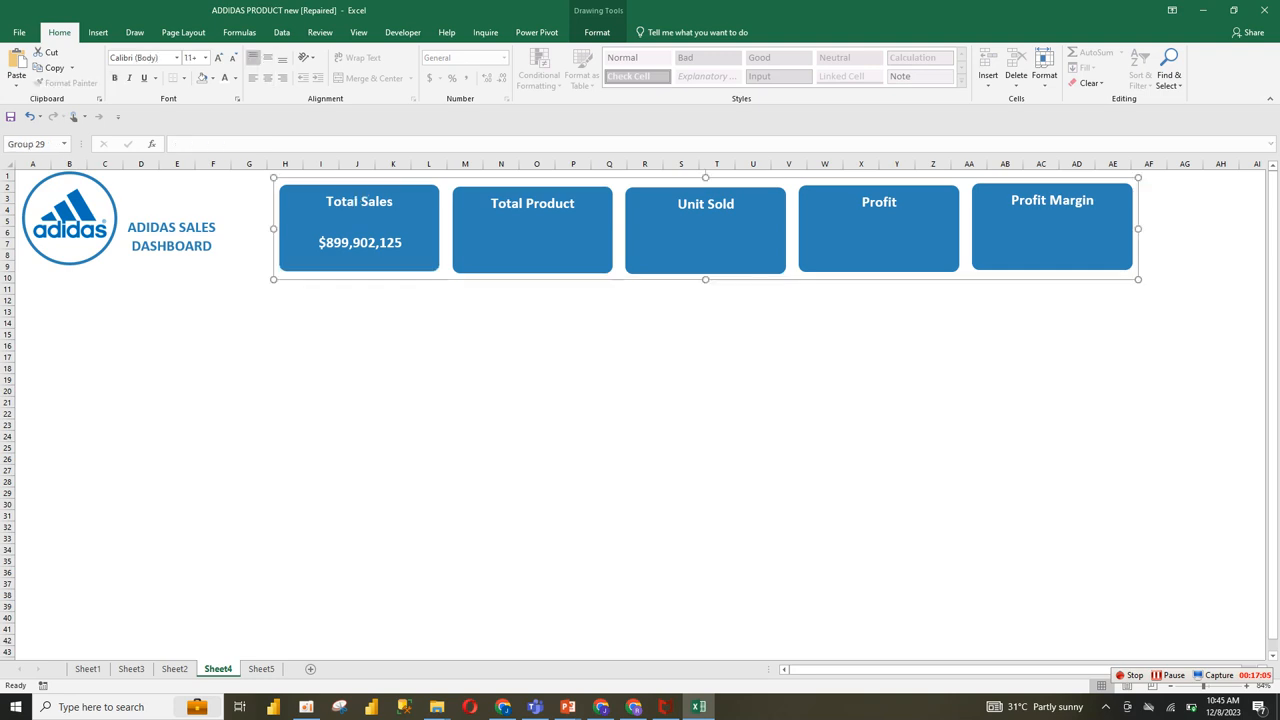
pyautogui.click(532, 243)
pyautogui.hotkey('ctrl', 'v')
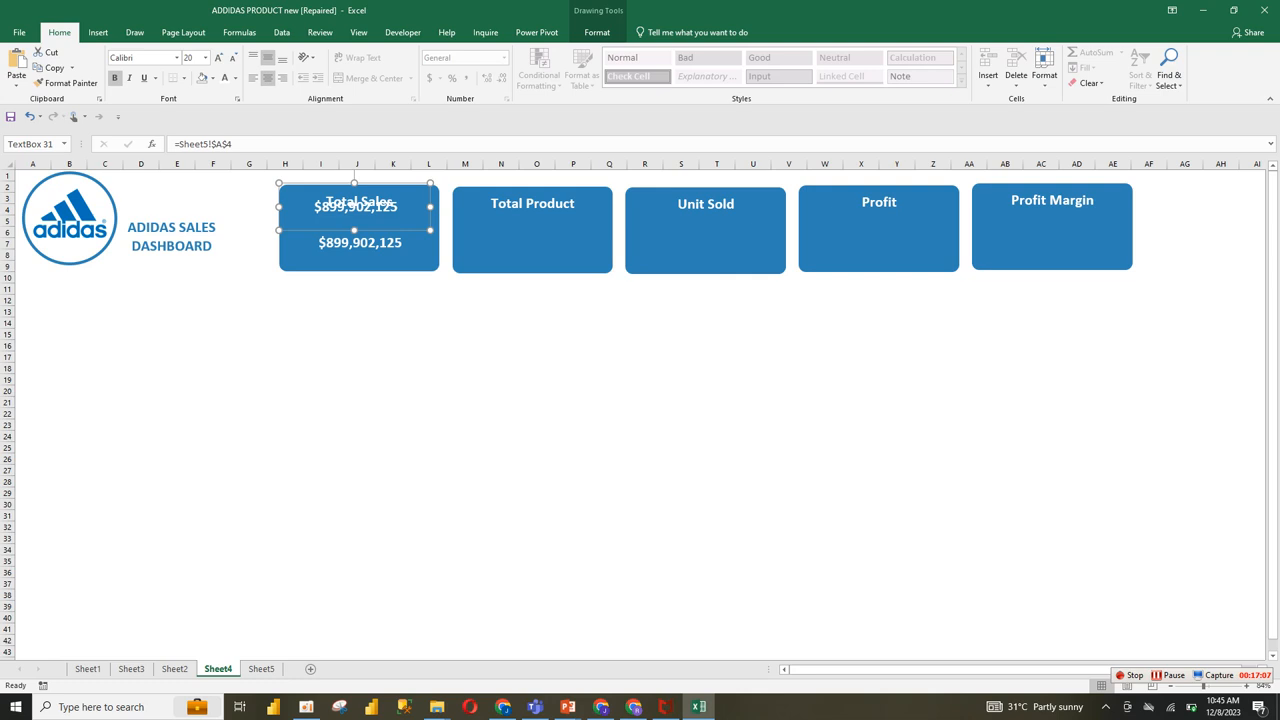
pyautogui.moveTo(355, 206); pyautogui.dragTo(540, 240)
pyautogui.moveTo(540, 195); pyautogui.dragTo(876, 192)
pyautogui.hotkey('ctrl', 'v')
pyautogui.hotkey('ctrl', 'v')
pyautogui.hotkey('ctrl', 'v')
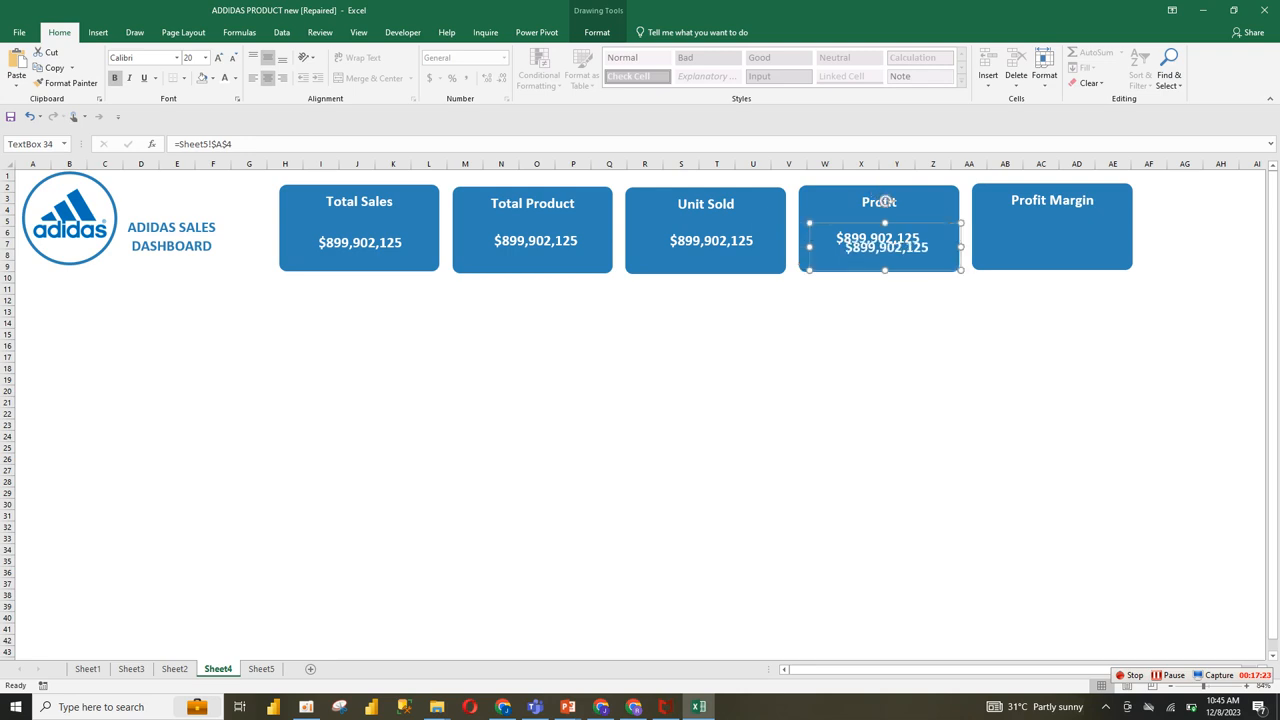
pyautogui.moveTo(886, 247); pyautogui.dragTo(1053, 236)
pyautogui.click(429, 322)
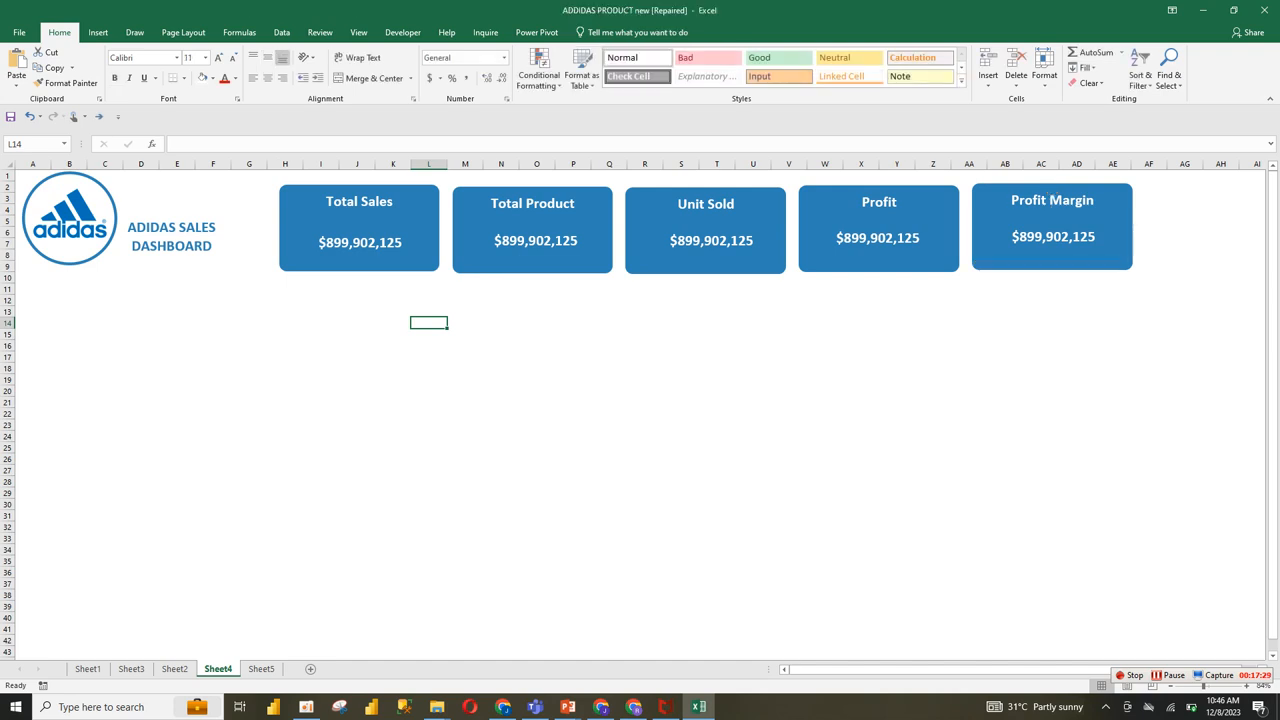
# Step: Link the Total Product card's text box to the Count of Product value with the formula =Sheet5!$B$4
pyautogui.click(360, 243)
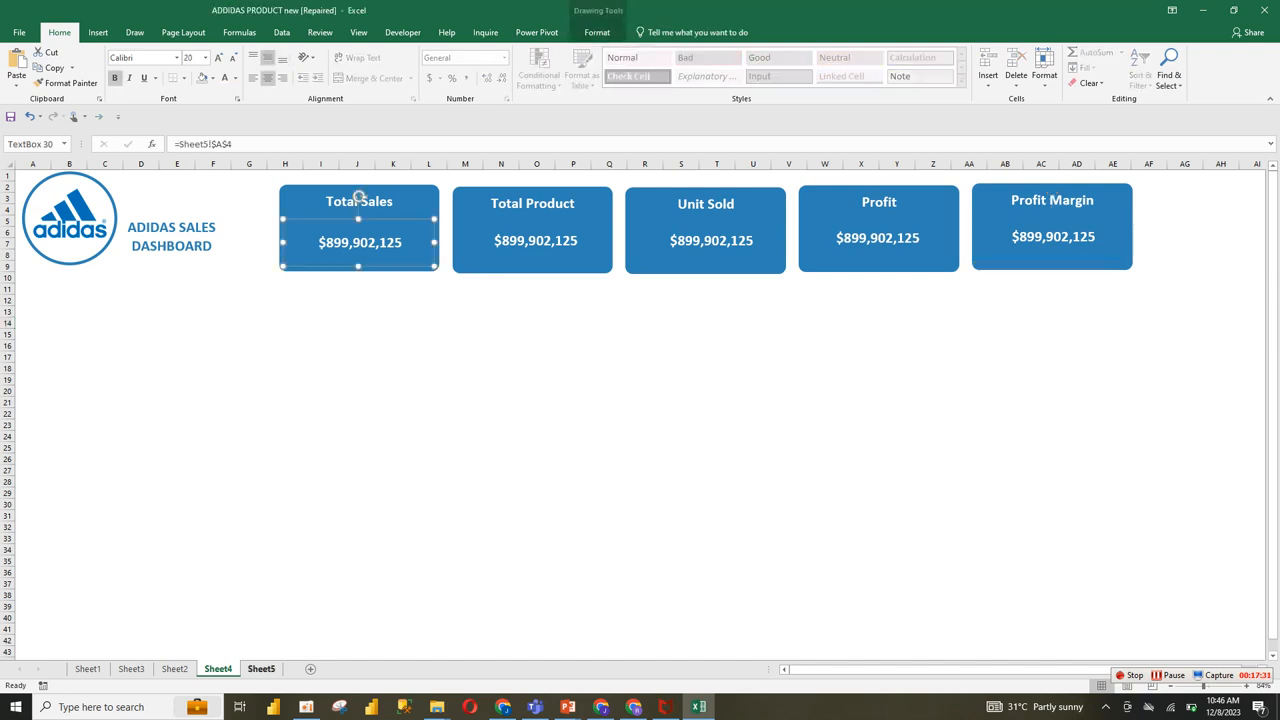
pyautogui.click(261, 668)
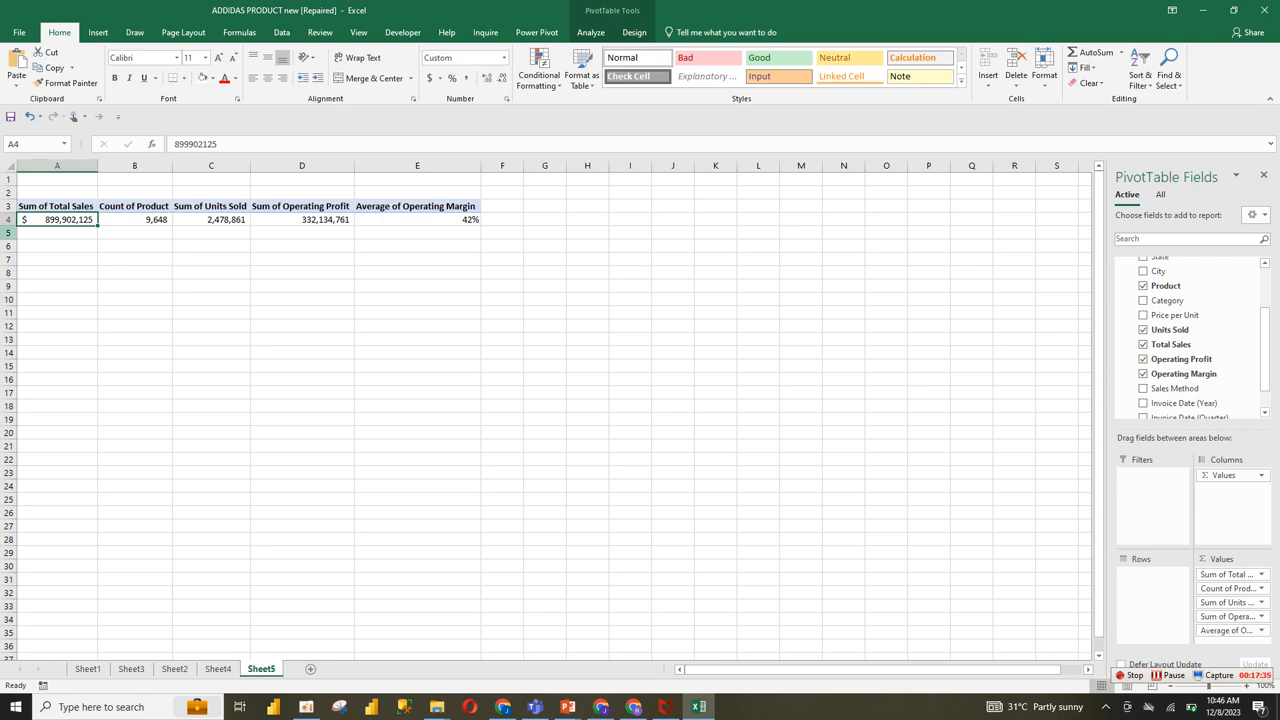
pyautogui.click(148, 219)
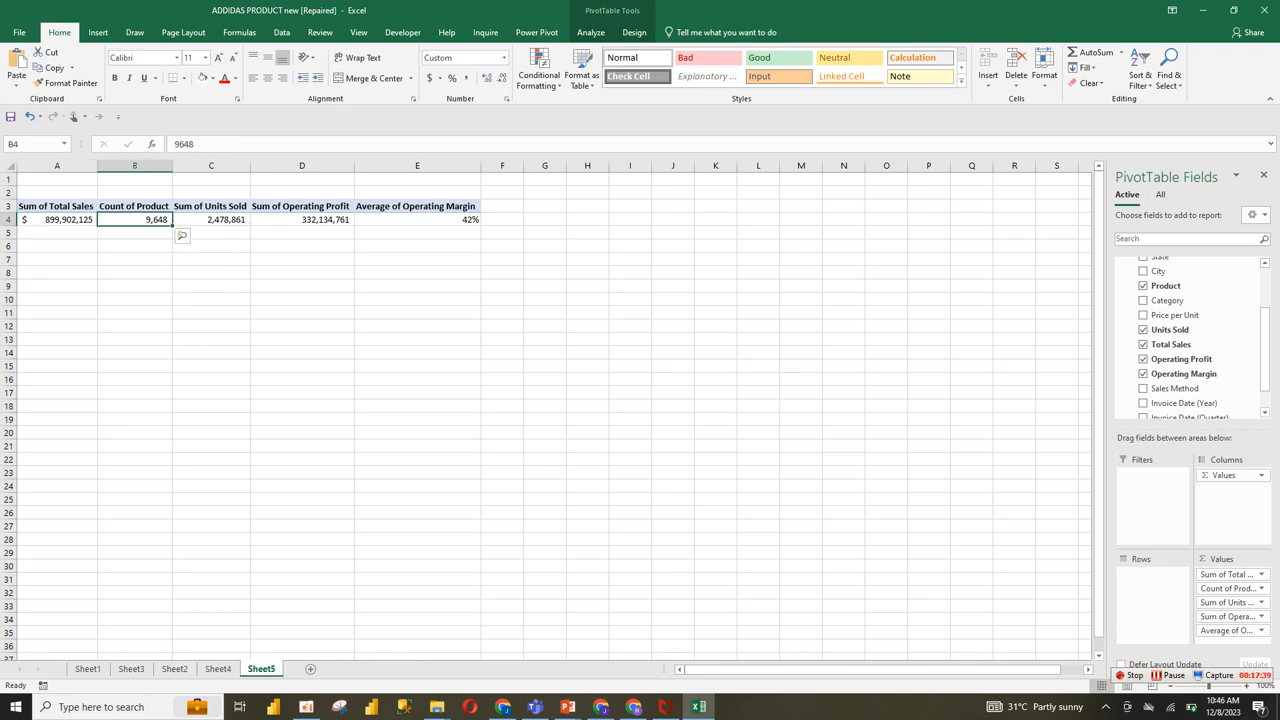
pyautogui.click(218, 219)
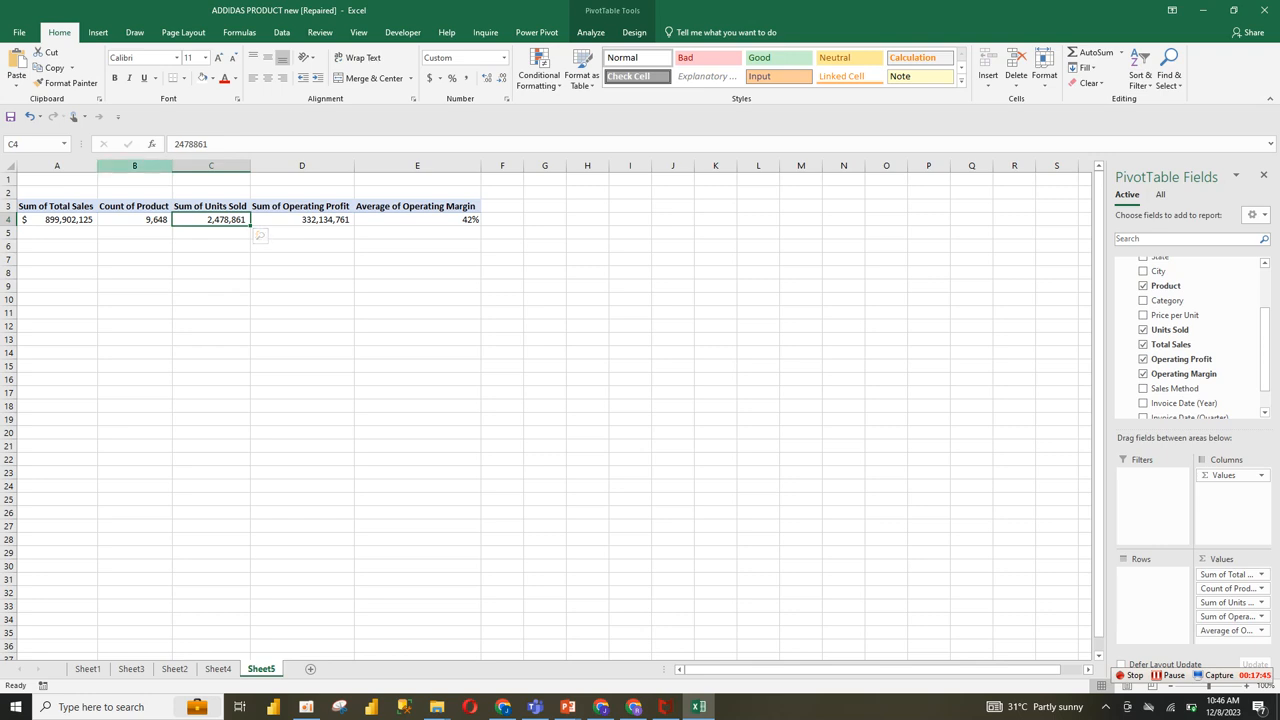
pyautogui.click(218, 668)
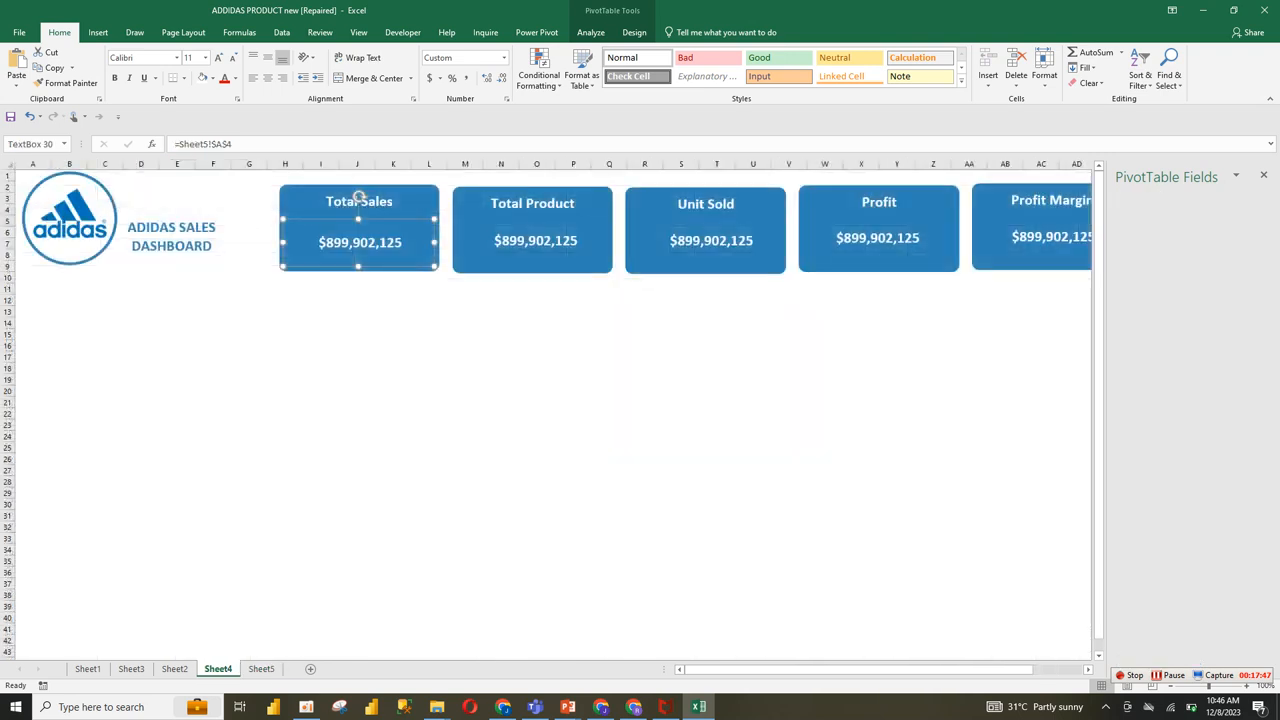
pyautogui.click(536, 241)
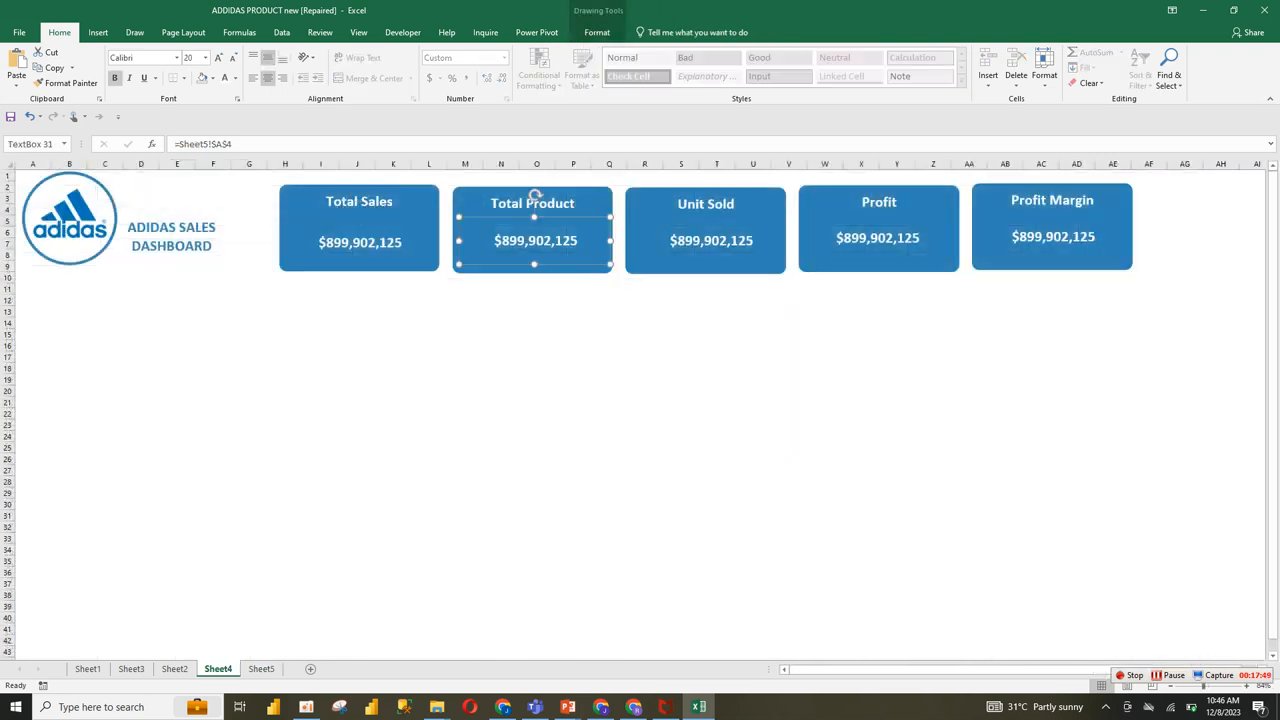
pyautogui.click(214, 144)
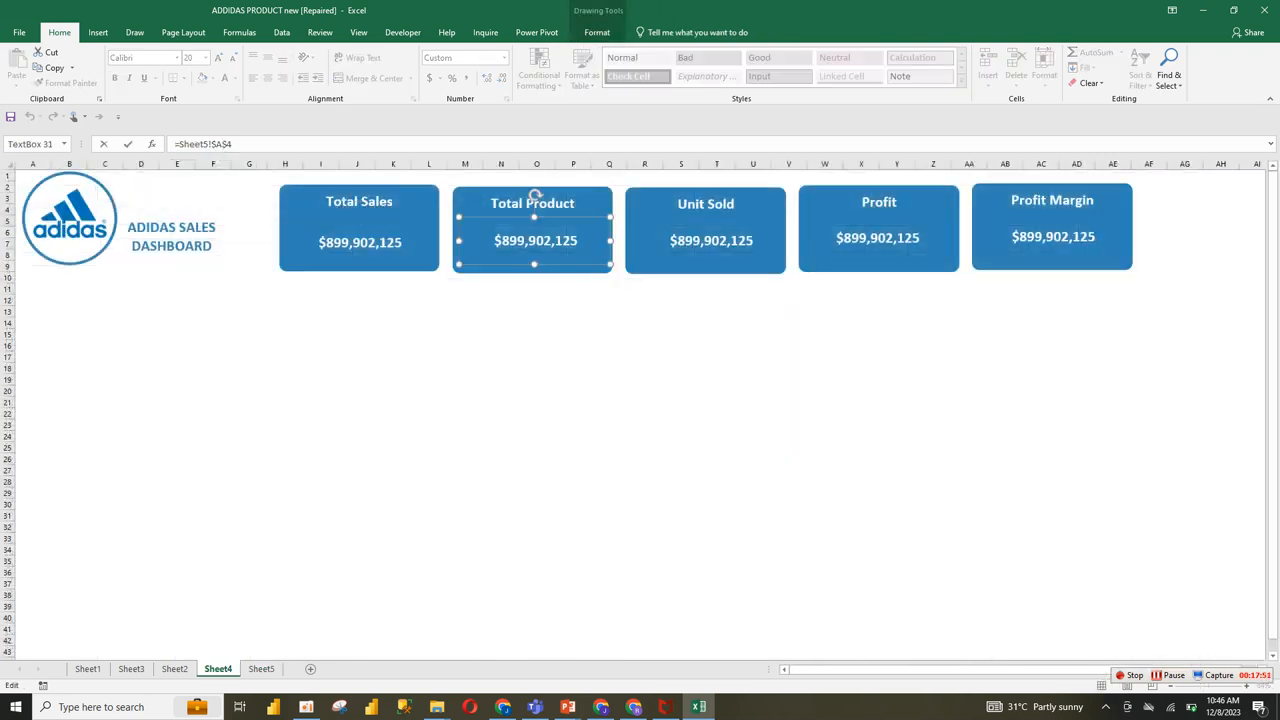
pyautogui.write('b')
pyautogui.press('Return')
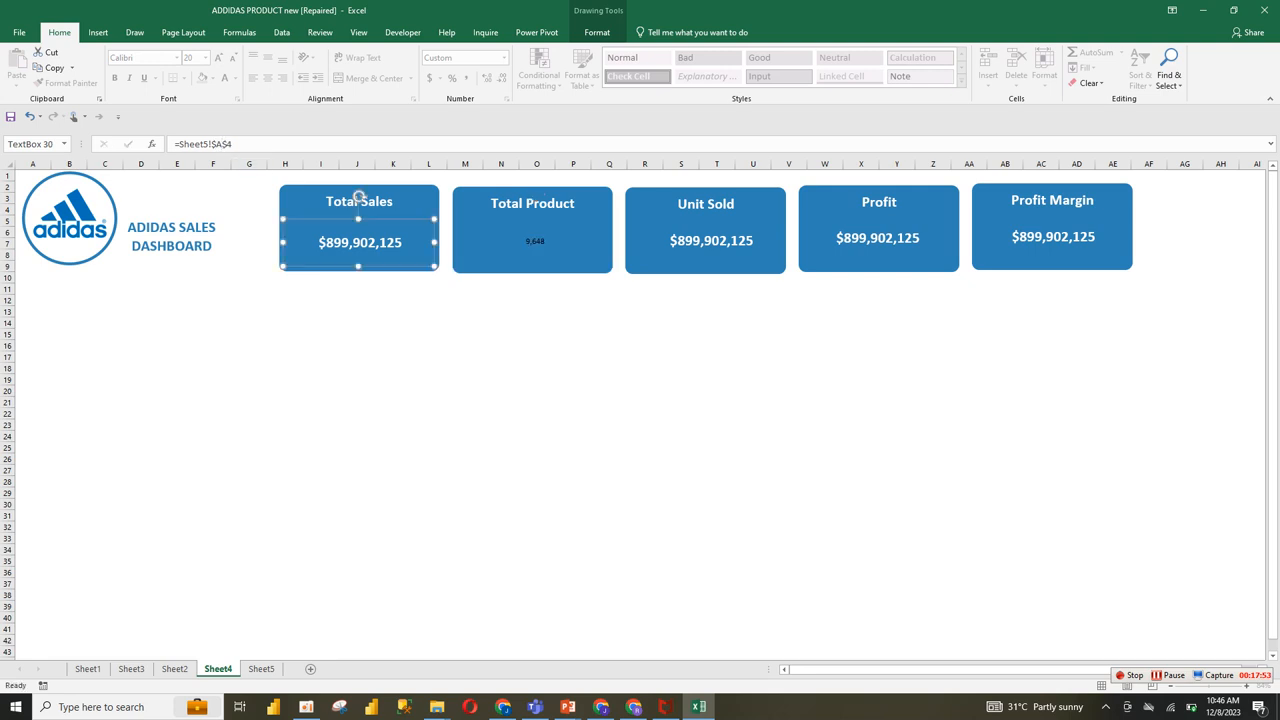
# Step: Copy the Total Sales text box's formatting onto the Total Product value with Format Painter
pyautogui.click(358, 200)
pyautogui.hotkey('alt', 'h')
pyautogui.press('f')
pyautogui.press('p')
pyautogui.click(535, 196)
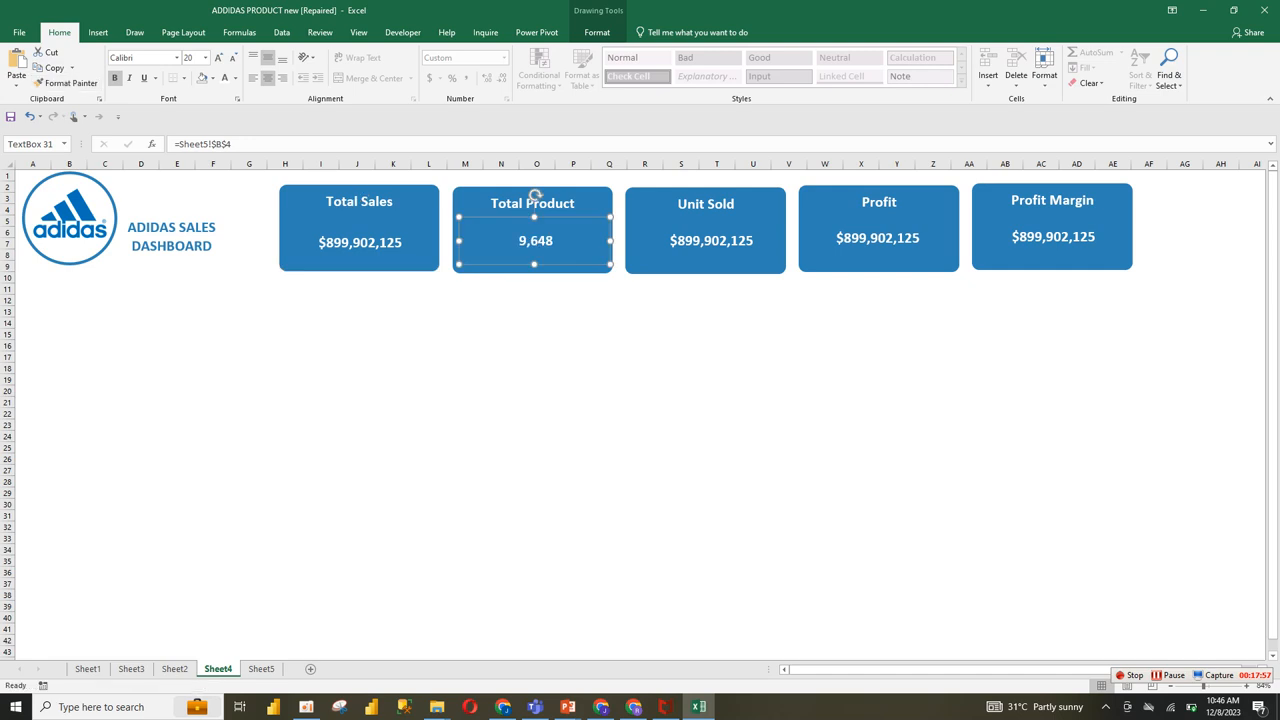
# Step: Link the Unit Sold card's text box to the Sum of Units Sold value with the formula =Sheet5!$C$4
pyautogui.click(710, 194)
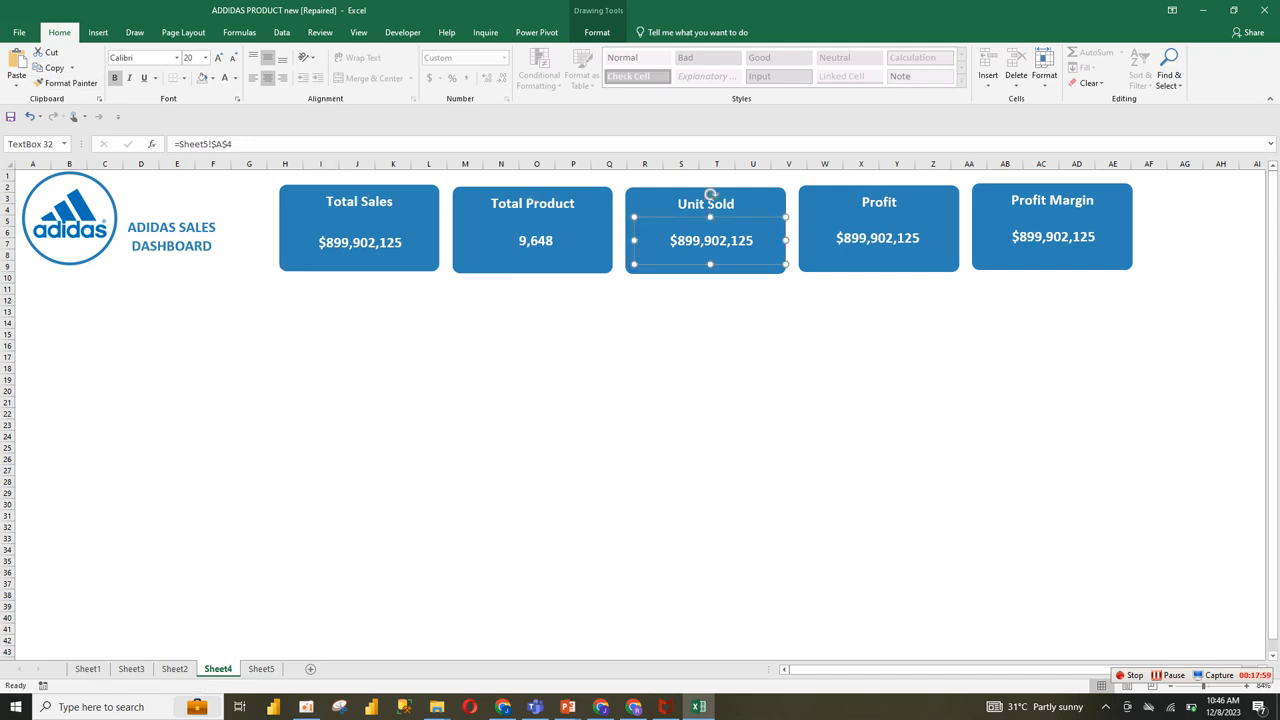
pyautogui.click(222, 144)
pyautogui.press('BackSpace')
pyautogui.write('c')
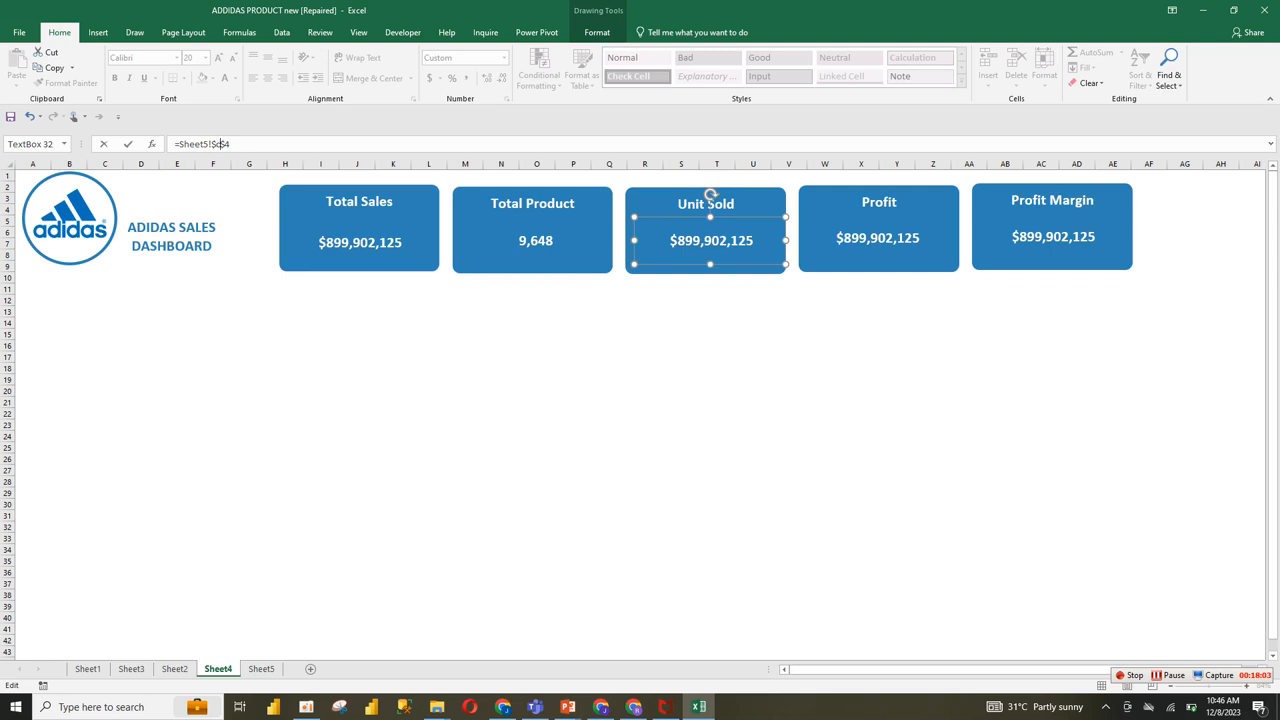
pyautogui.click(429, 311)
# Step: Copy the Total Sales text box's formatting onto the Unit Sold value with Format Painter
pyautogui.click(360, 242)
pyautogui.hotkey('ctrl', 'c')
pyautogui.click(68, 83)
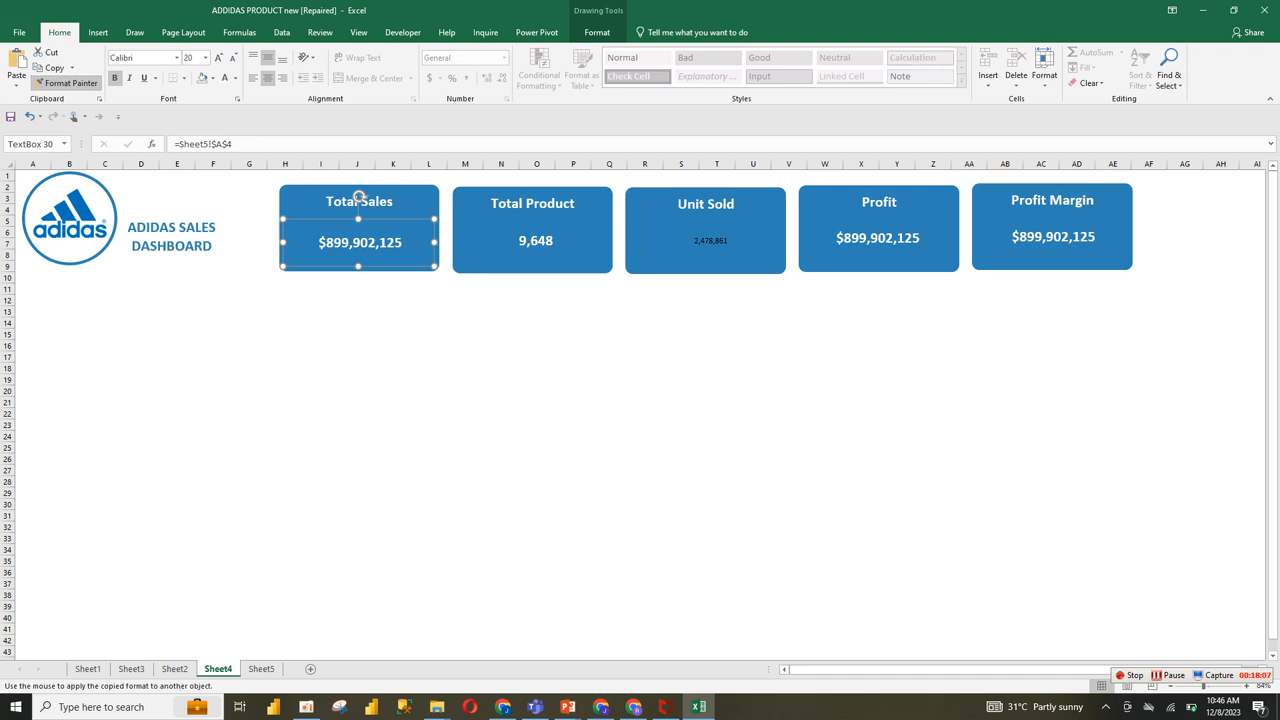
pyautogui.click(711, 200)
# Step: Link the Profit card's text box to the Sum of Operating Profit value with the formula =Sheet5!$D$4
pyautogui.click(876, 192)
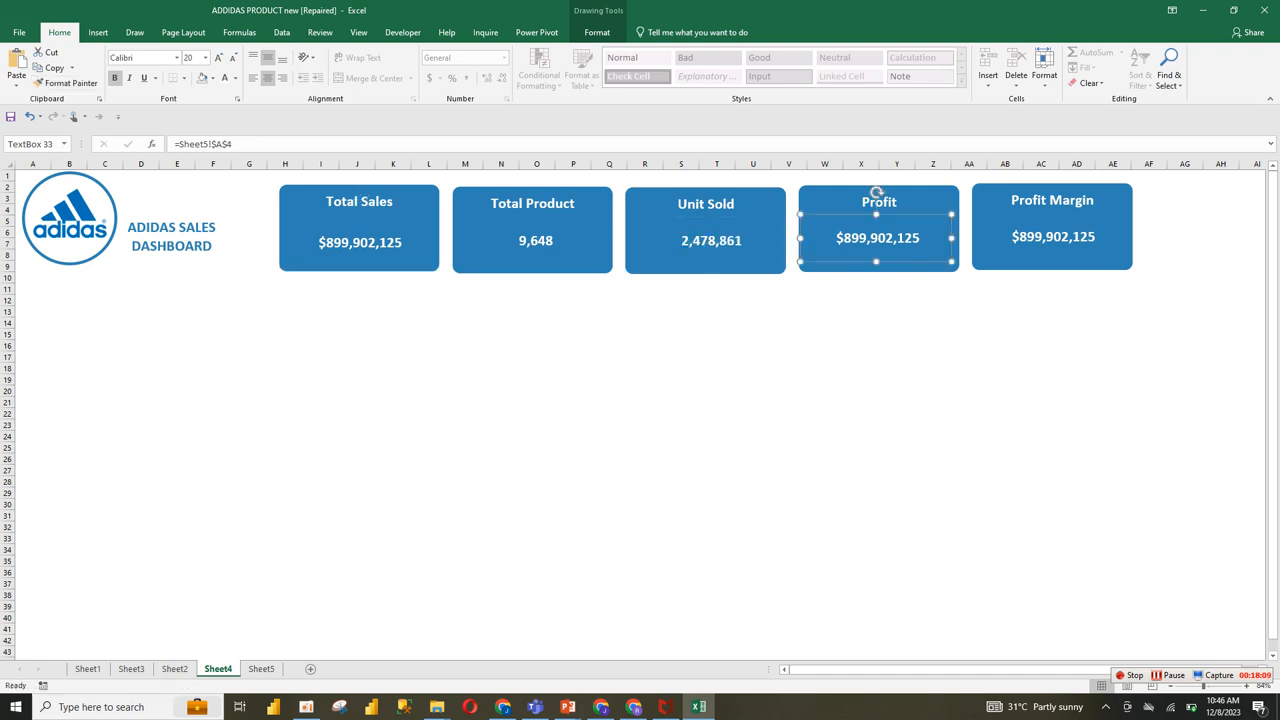
pyautogui.click(222, 144)
pyautogui.press('BackSpace')
pyautogui.write('d')
pyautogui.press('Return')
# Step: Copy the Unit Sold text box's formatting onto the Profit value with Format Painter
pyautogui.click(710, 194)
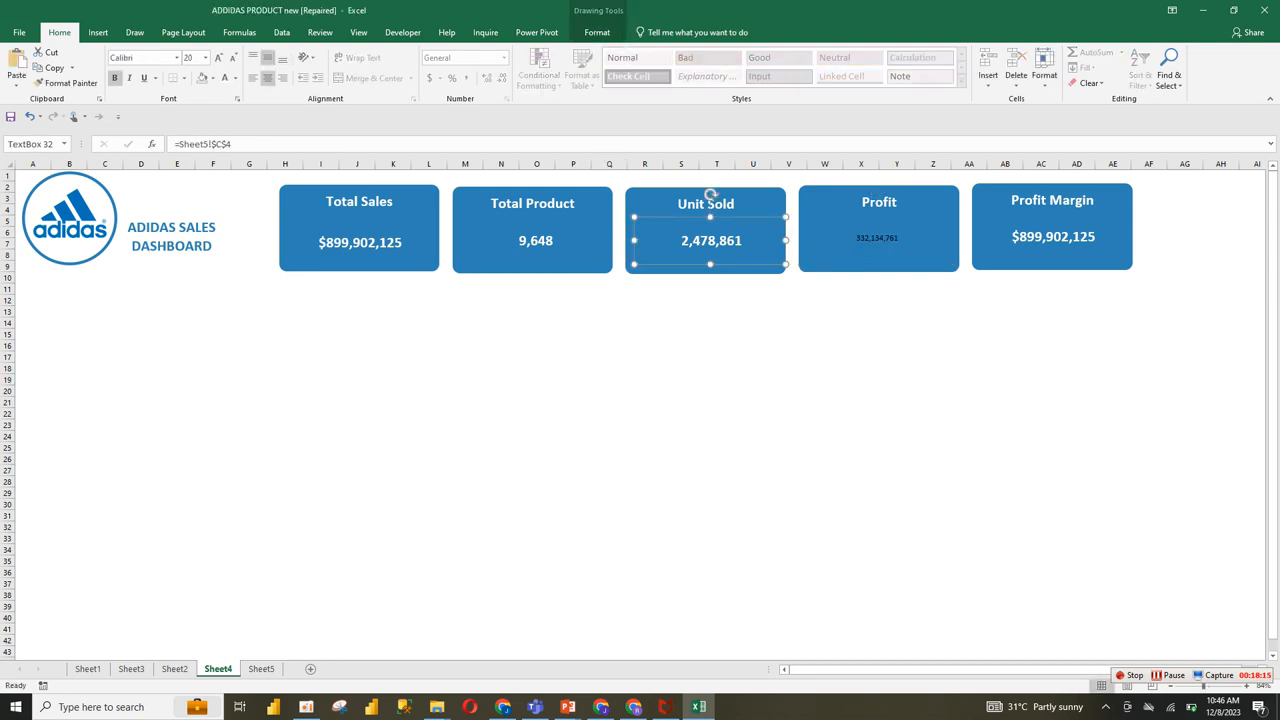
pyautogui.hotkey('alt', 'h')
pyautogui.press('f')
pyautogui.press('p')
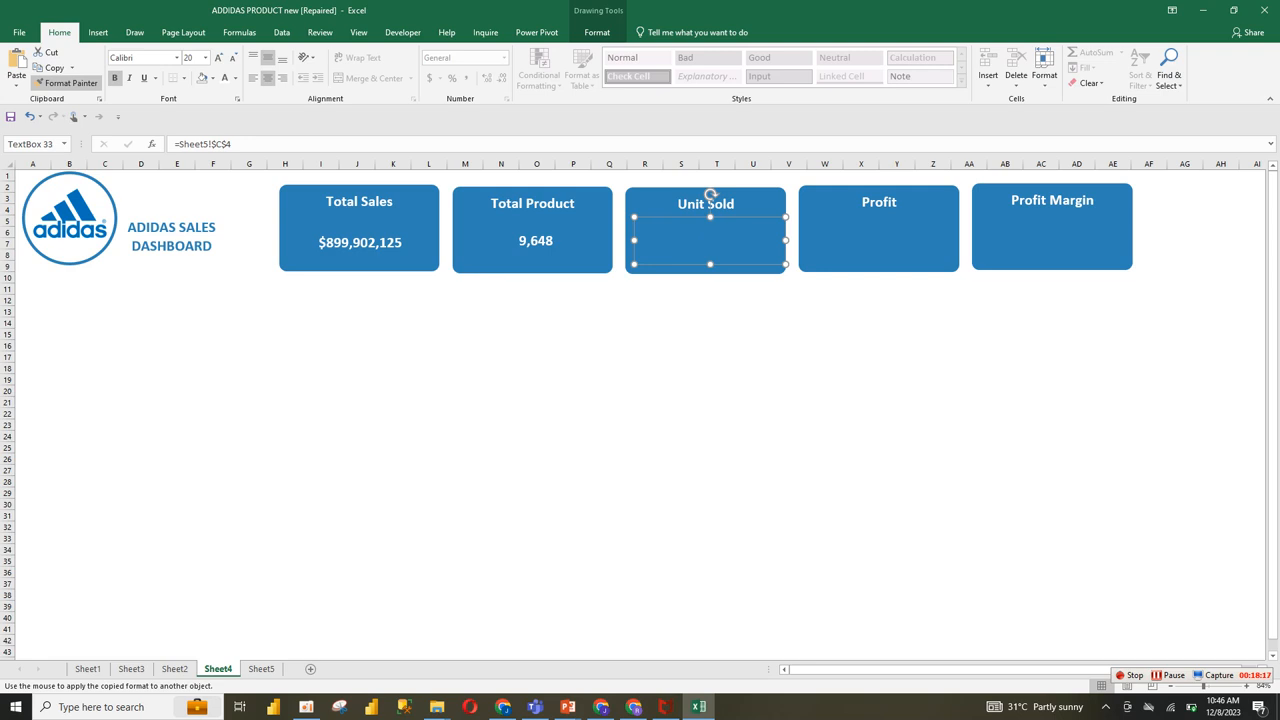
pyautogui.click(878, 198)
# Step: Link the Profit Margin card's text box to the Average of Operating Margin value with the formula =Sheet5!$E$4
pyautogui.click(1052, 192)
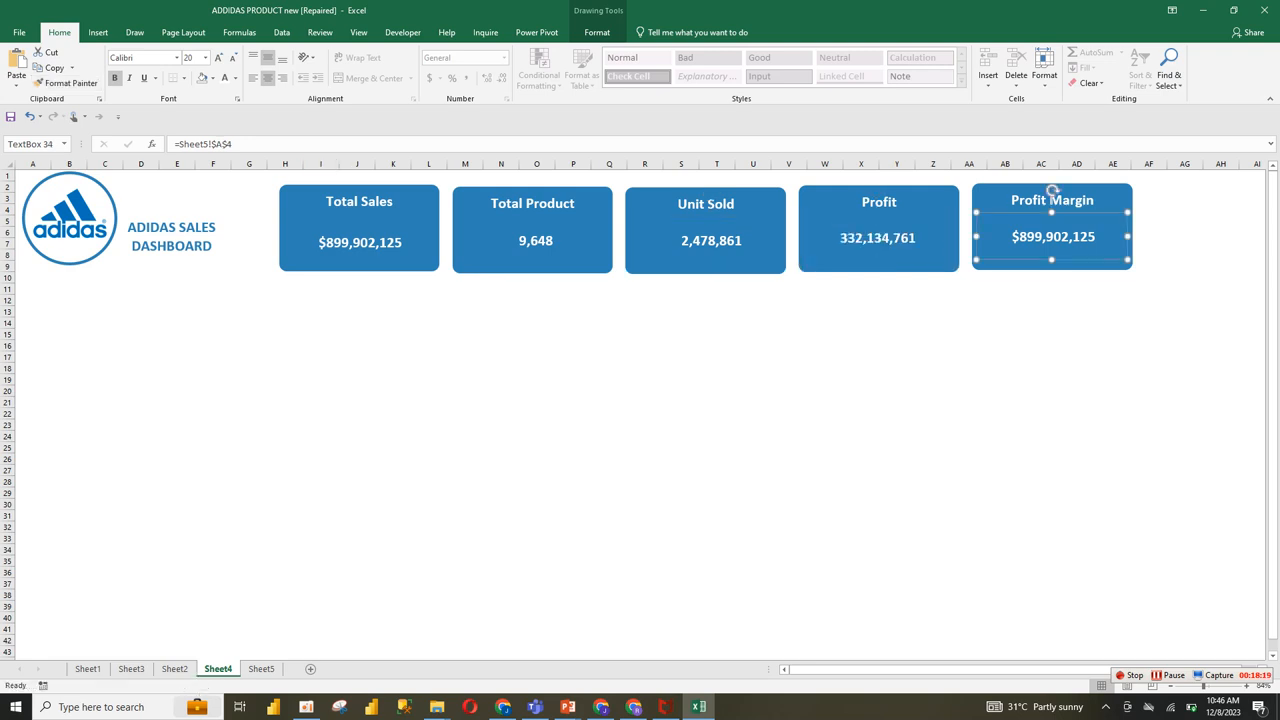
pyautogui.click(213, 144)
pyautogui.press('BackSpace')
pyautogui.write('e')
pyautogui.press('Return')
# Step: Copy the Profit text box's formatting onto the Profit Margin value with Format Painter, and deselect everything
pyautogui.click(877, 196)
pyautogui.click(65, 83)
pyautogui.click(1051, 196)
pyautogui.click(1005, 300)
pyautogui.click(681, 323)
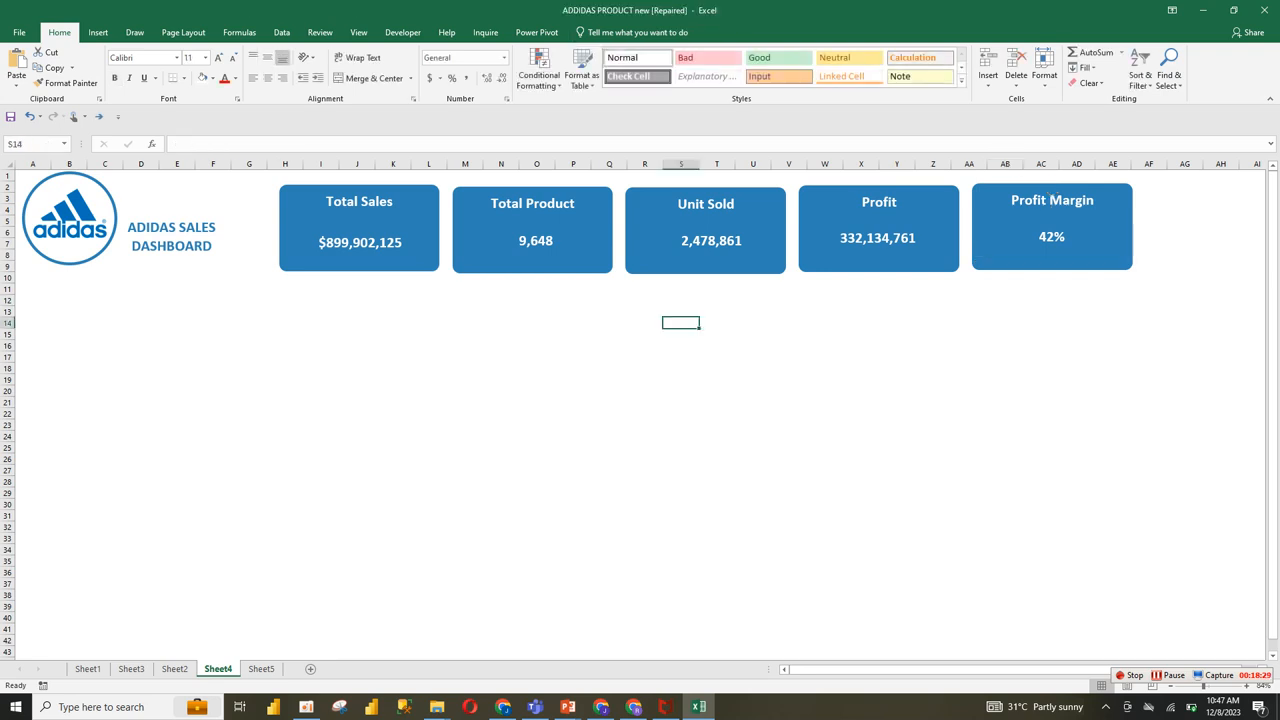
# Step: Group the five KPI value text boxes with their cards as one object, and nudge the group slightly right
pyautogui.click(360, 243)
pyautogui.keyDown('ctrl'); pyautogui.click(358, 197); pyautogui.keyUp('ctrl')
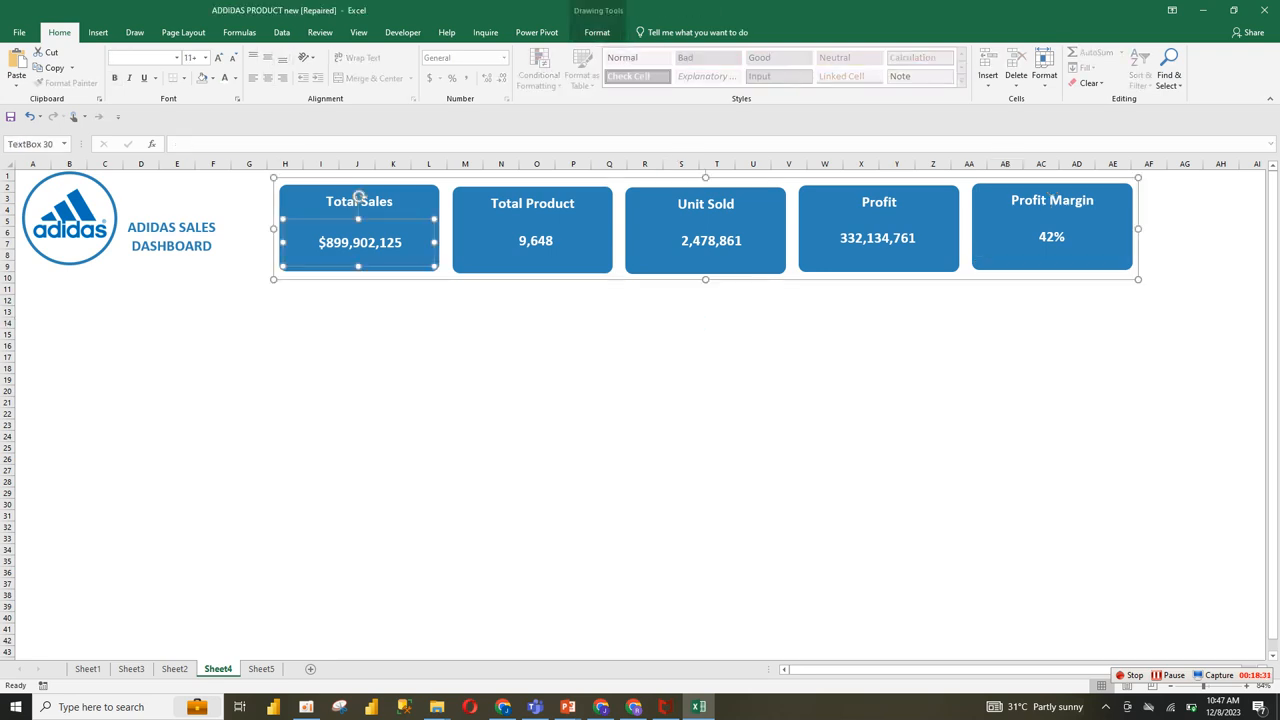
pyautogui.keyDown('ctrl'); pyautogui.click(535, 196); pyautogui.keyUp('ctrl')
pyautogui.keyDown('ctrl'); pyautogui.click(710, 198); pyautogui.keyUp('ctrl')
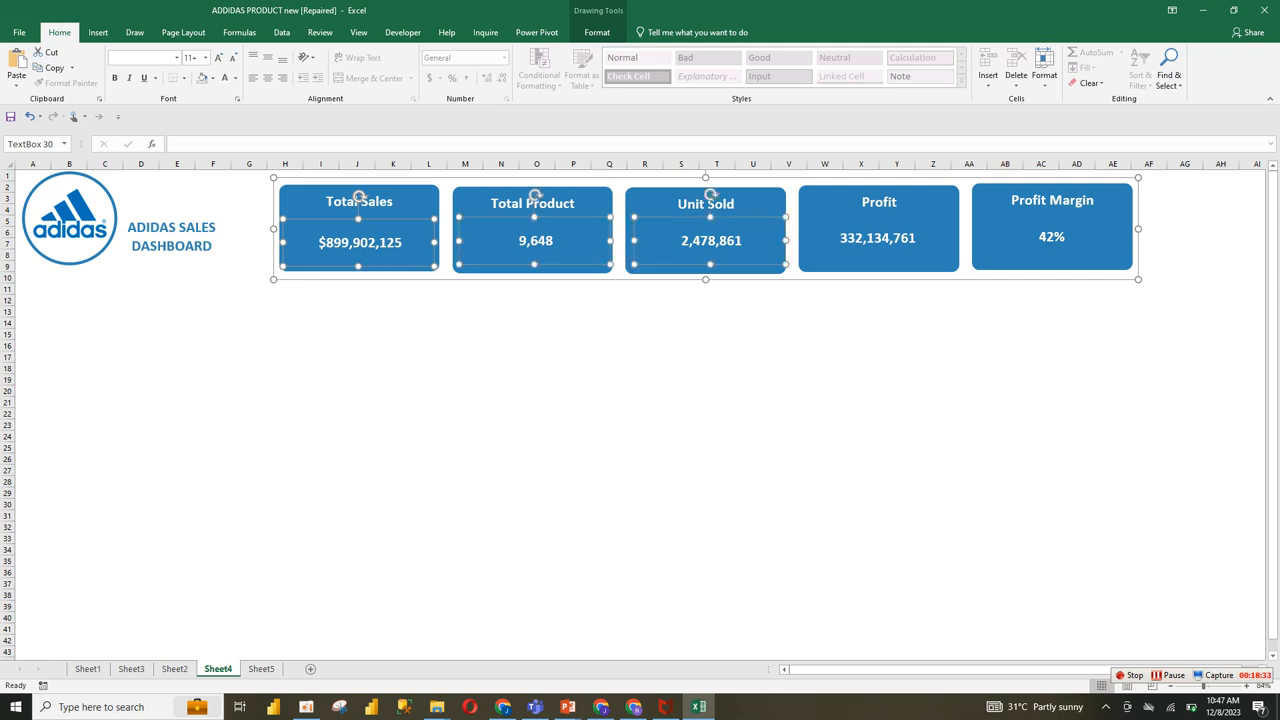
pyautogui.keyDown('ctrl'); pyautogui.click(878, 199); pyautogui.keyUp('ctrl')
pyautogui.keyDown('ctrl'); pyautogui.click(1052, 199); pyautogui.keyUp('ctrl')
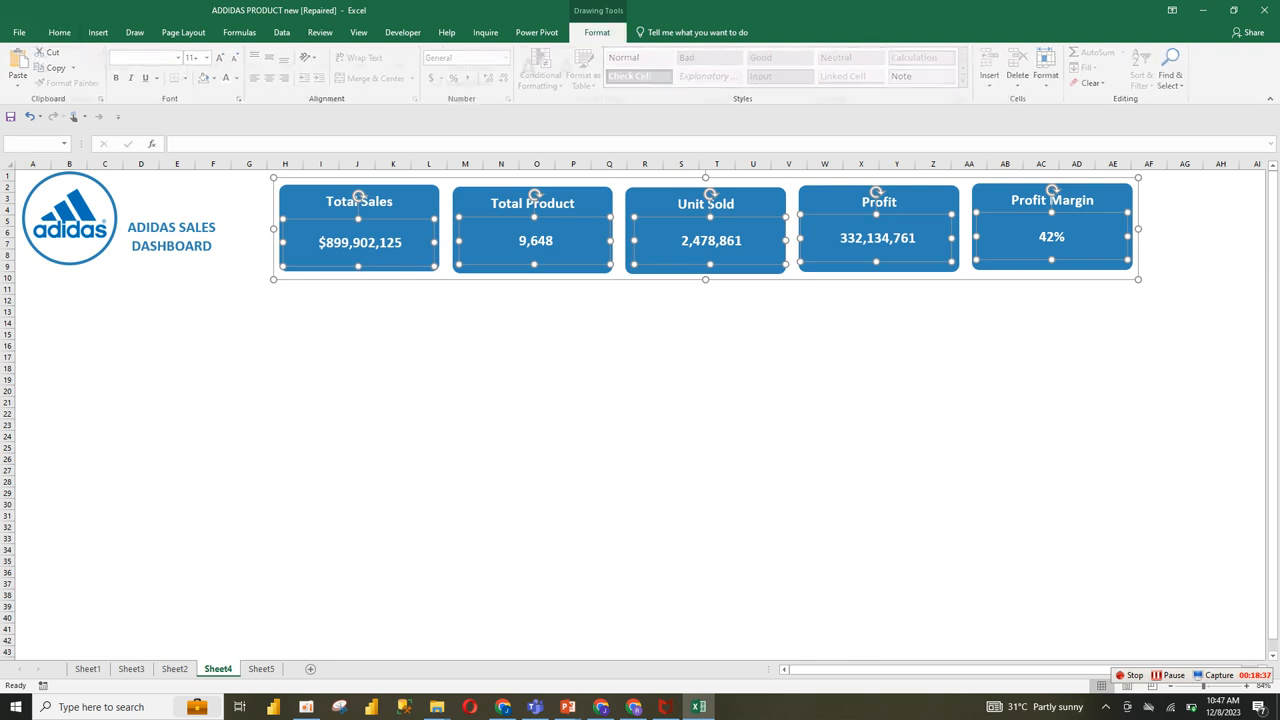
pyautogui.click(597, 32)
pyautogui.click(897, 67)
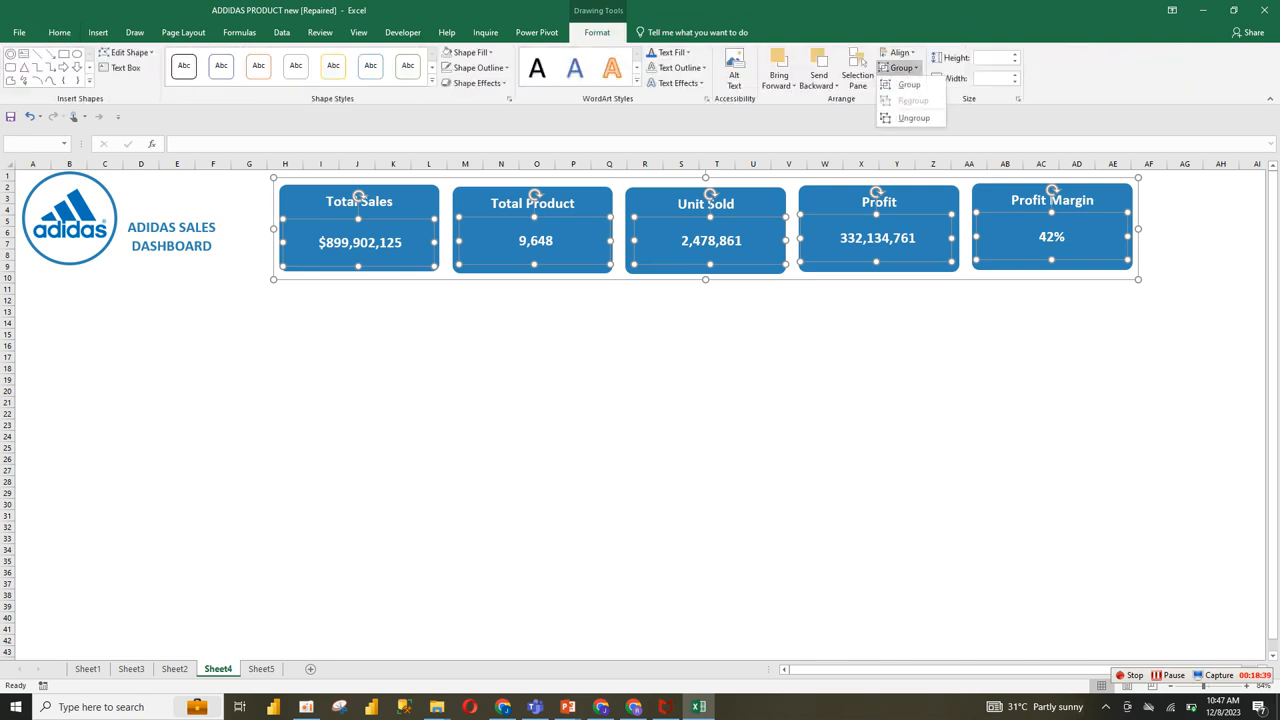
pyautogui.click(905, 86)
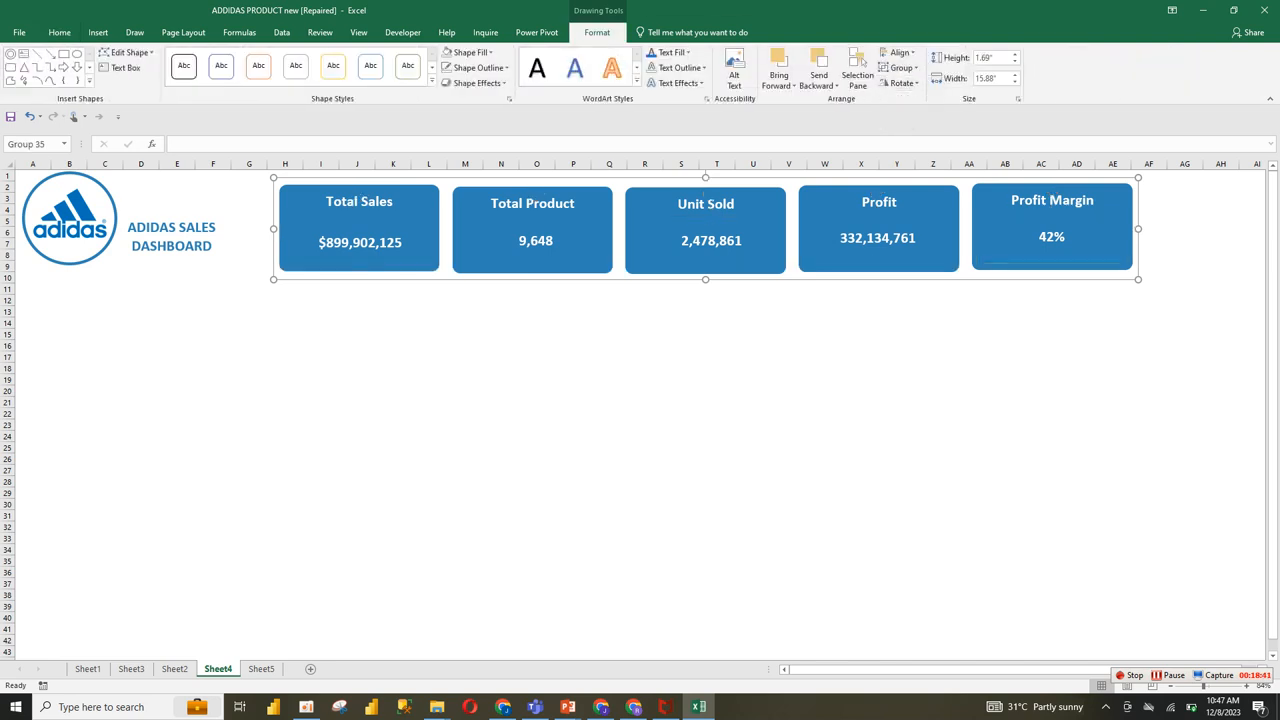
pyautogui.moveTo(880, 220)
pyautogui.mouseDown()
pyautogui.moveTo(889, 249)
pyautogui.moveTo(884, 221)
pyautogui.mouseUp()
pyautogui.click(789, 504)
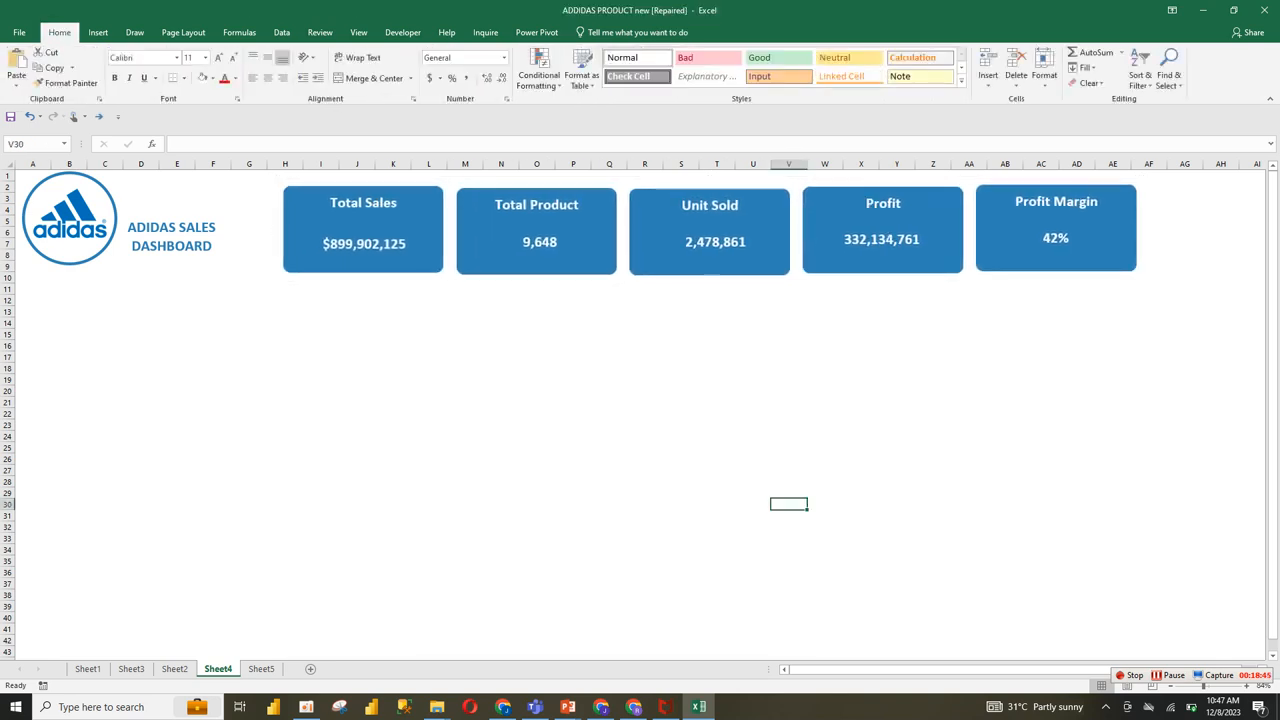
# Step: Compare with the reference dashboard on Sheet2, and move Sheet4's KPI card group left and up so it starts at column G
pyautogui.click(177, 413)
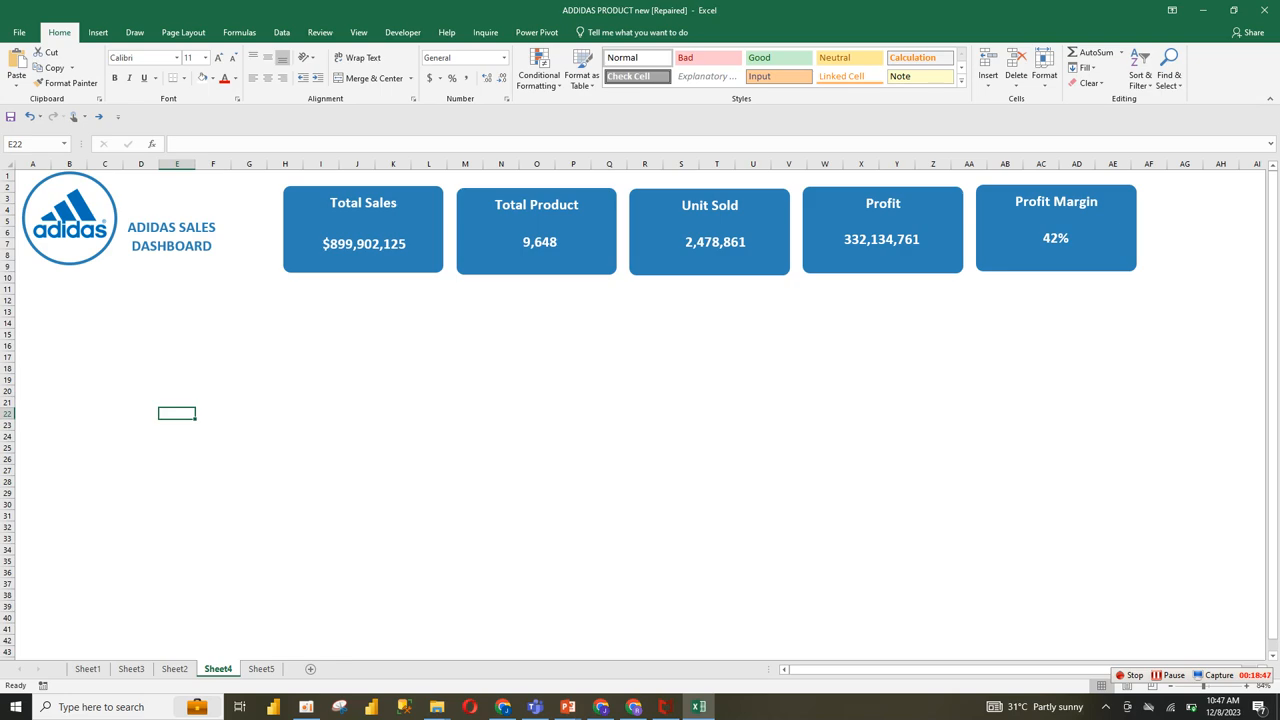
pyautogui.click(174, 668)
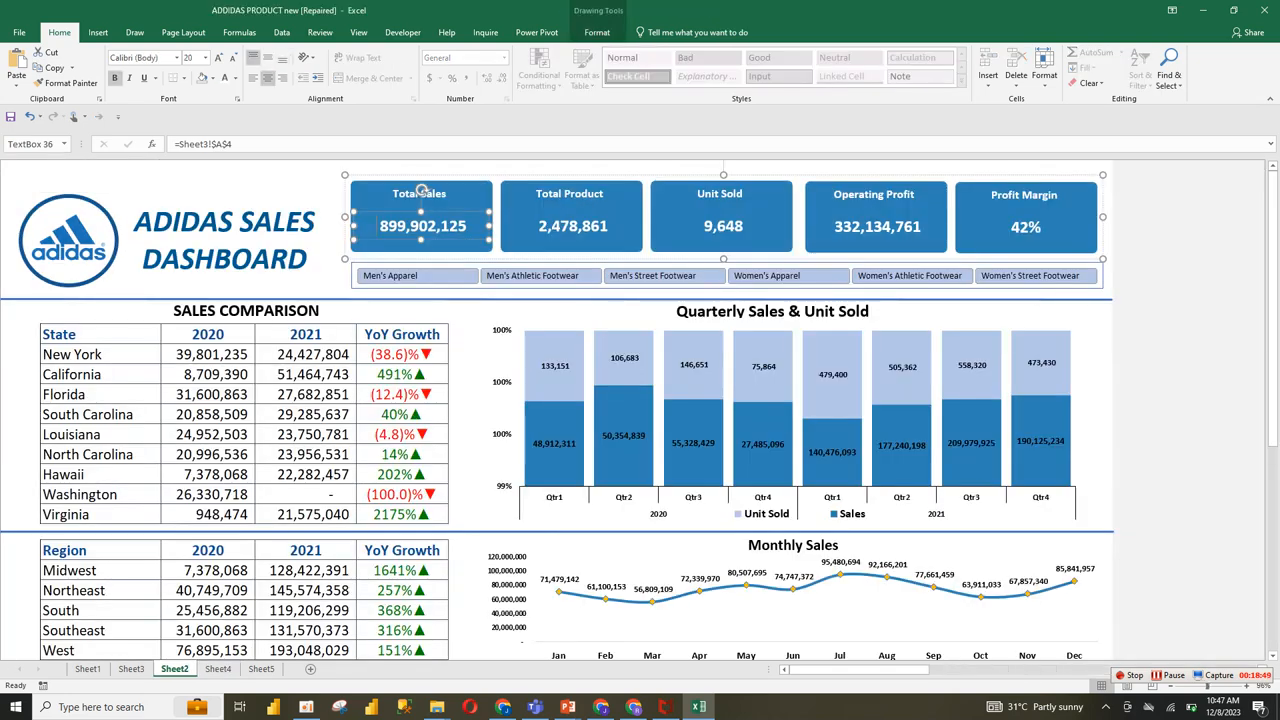
pyautogui.click(217, 668)
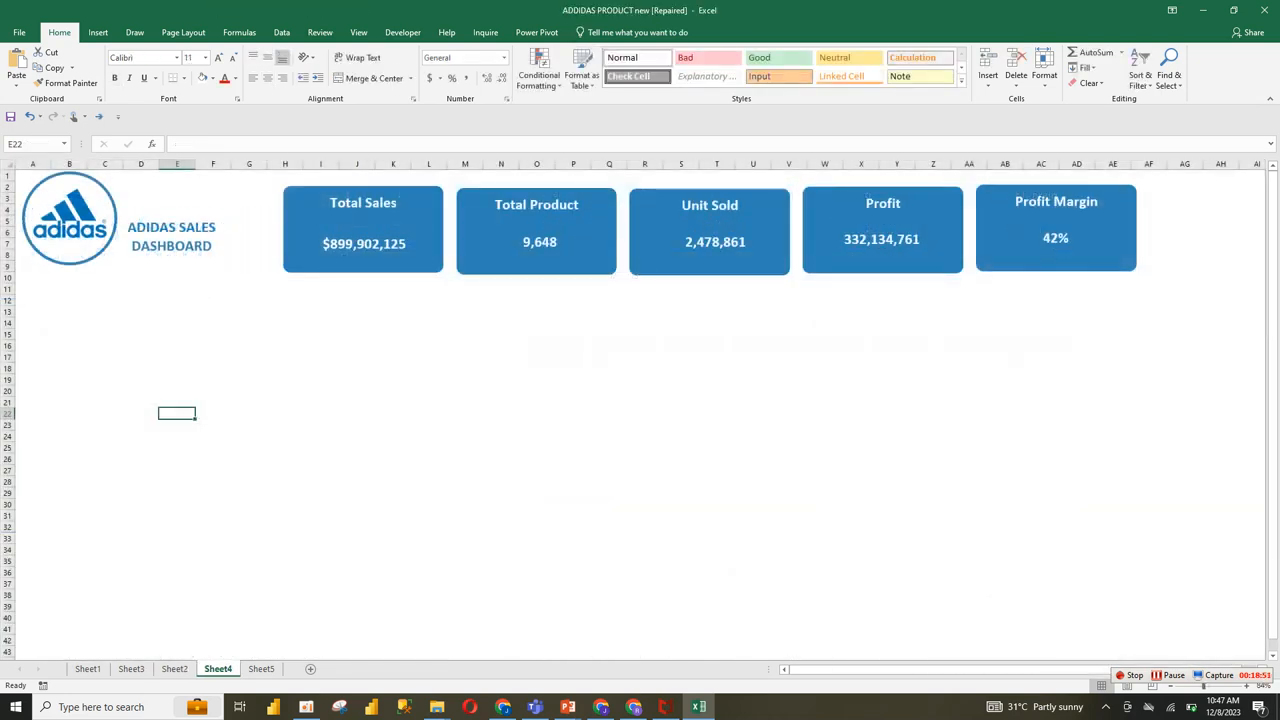
pyautogui.click(105, 335)
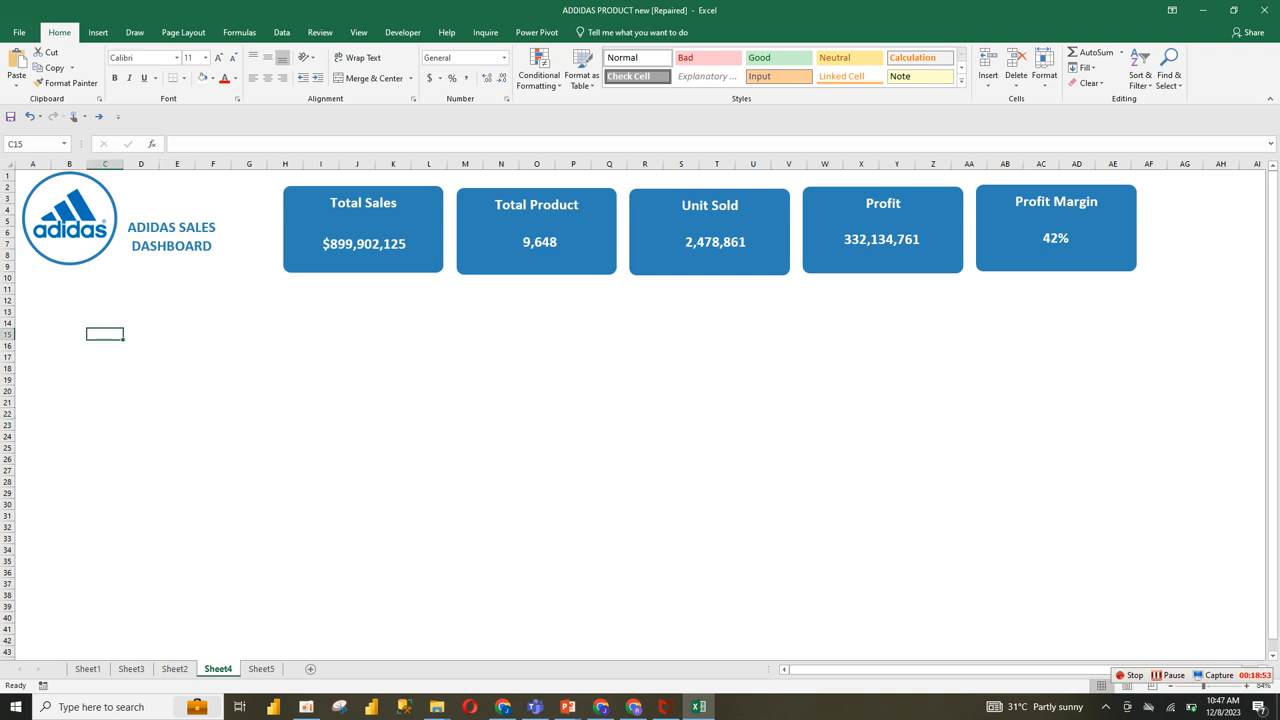
pyautogui.moveTo(363, 224); pyautogui.dragTo(317, 212)
pyautogui.click(177, 289)
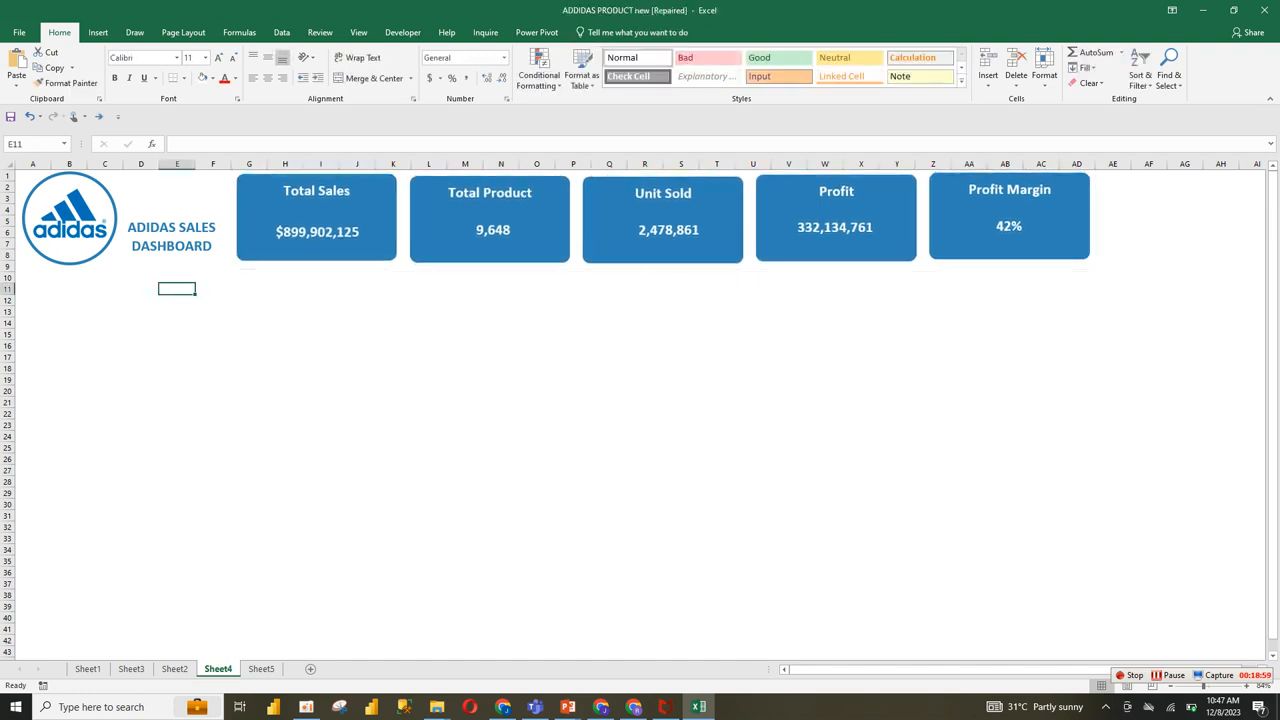
pyautogui.click(69, 300)
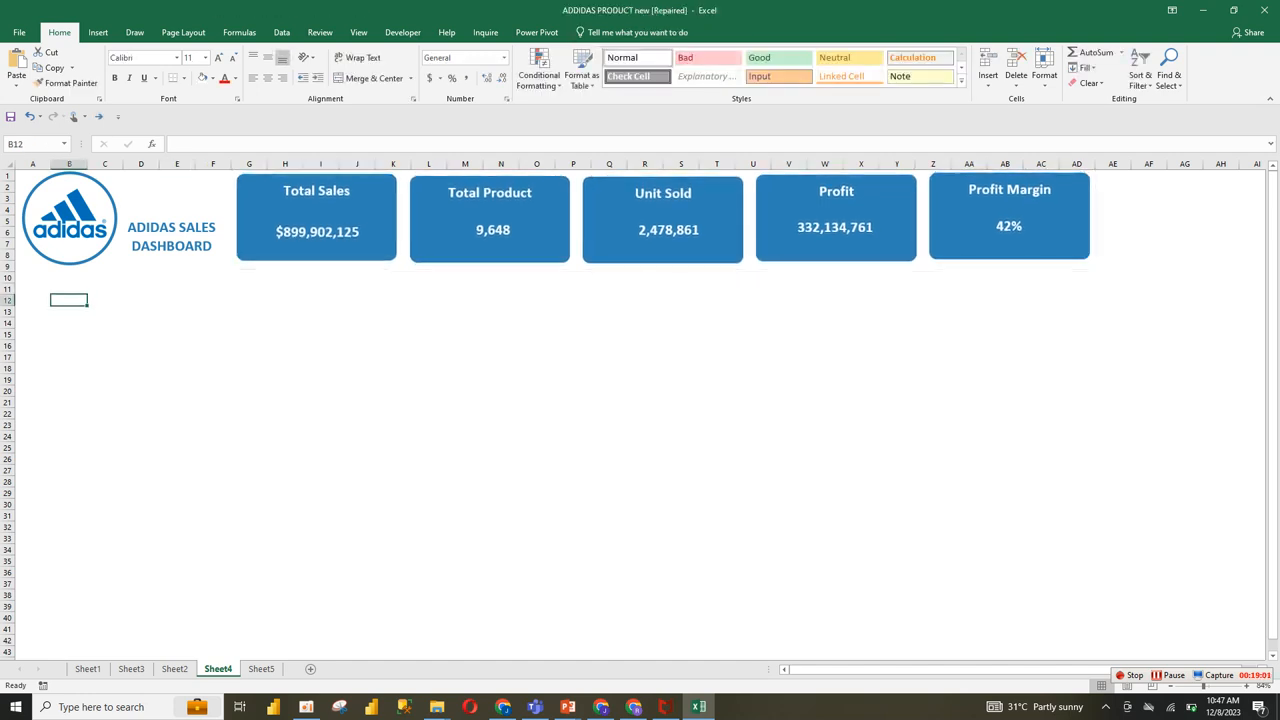
pyautogui.click(69, 323)
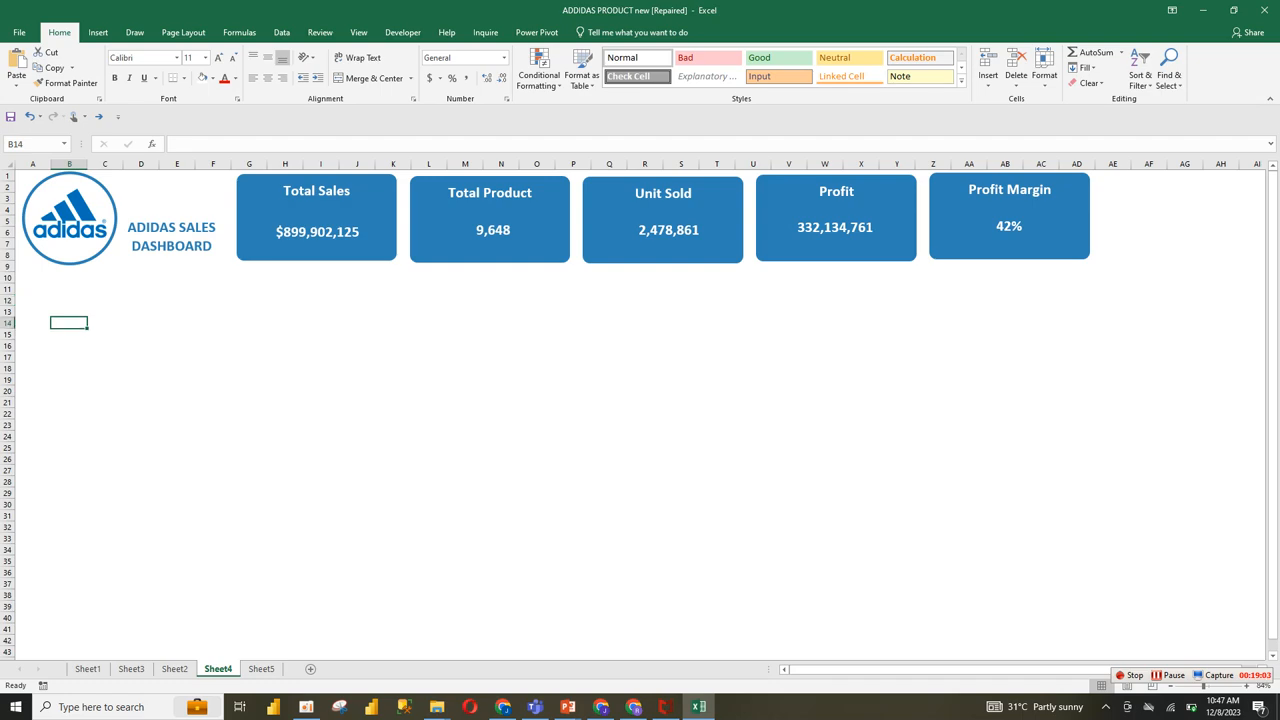
# Step: Draw a straight divider line about 20.09" wide across Sheet4 beneath the logo and KPI cards, adjusting its ends to level it
pyautogui.click(175, 669)
pyautogui.click(218, 669)
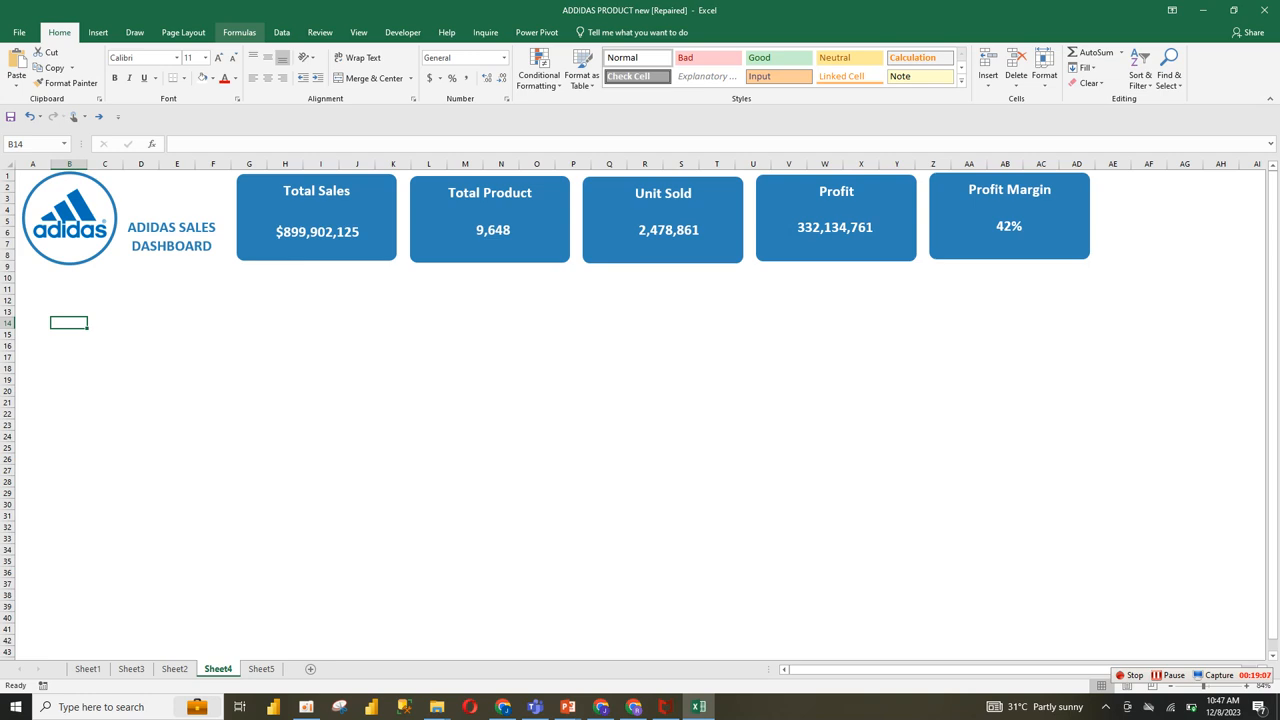
pyautogui.click(98, 32)
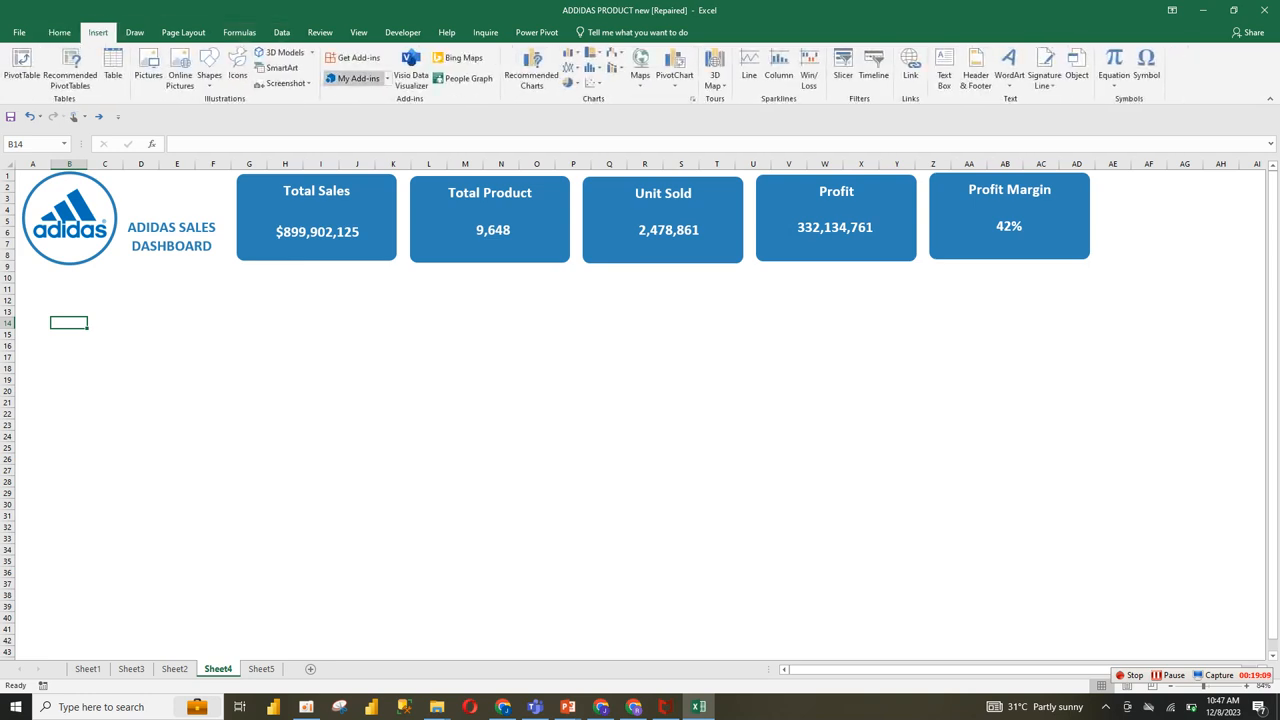
pyautogui.click(209, 70)
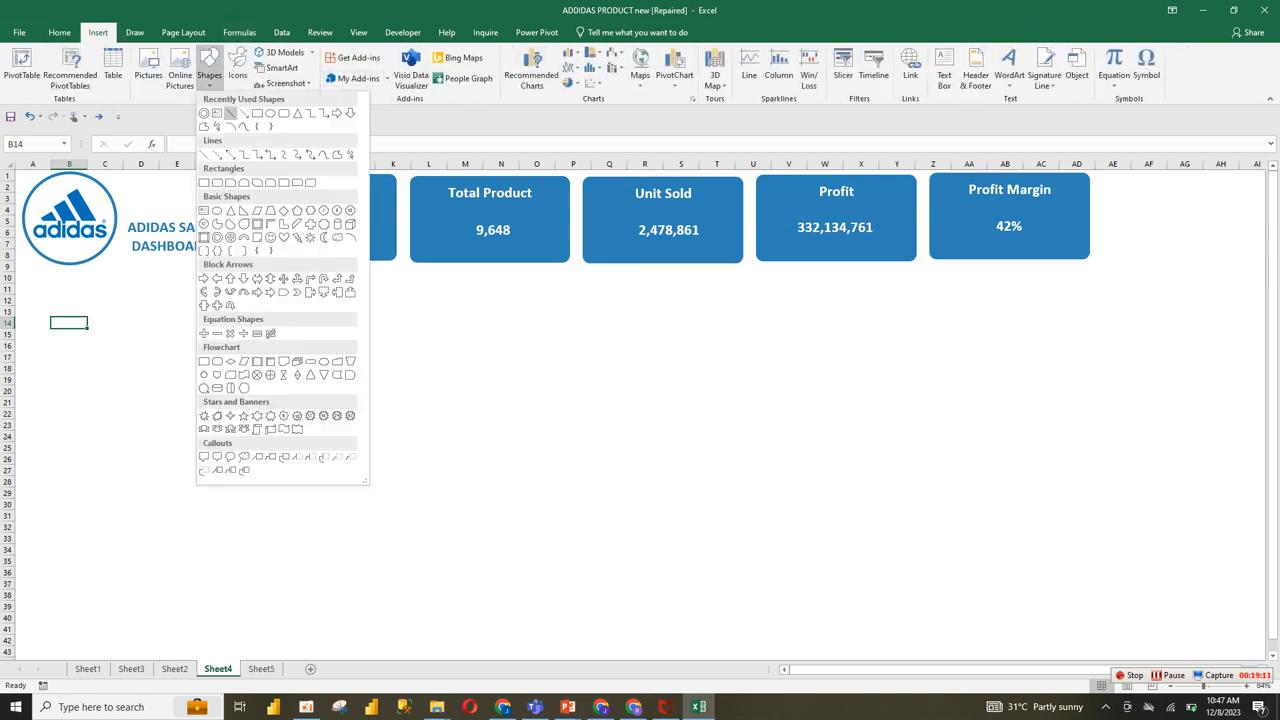
pyautogui.click(231, 113)
pyautogui.moveTo(7, 272)
pyautogui.mouseDown()
pyautogui.moveTo(77, 335)
pyautogui.moveTo(127, 281)
pyautogui.moveTo(200, 270)
pyautogui.moveTo(1112, 266)
pyautogui.moveTo(1132, 279)
pyautogui.moveTo(1097, 280)
pyautogui.mouseUp()
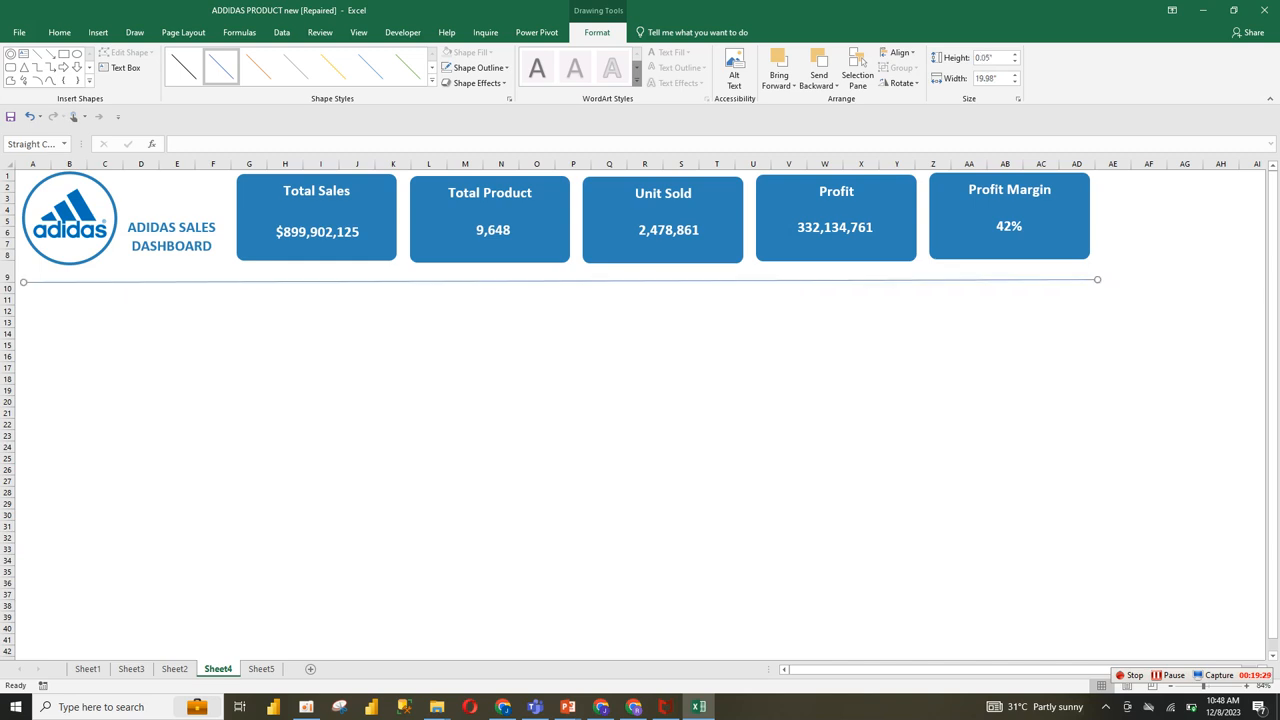
pyautogui.moveTo(23, 281); pyautogui.dragTo(17, 279)
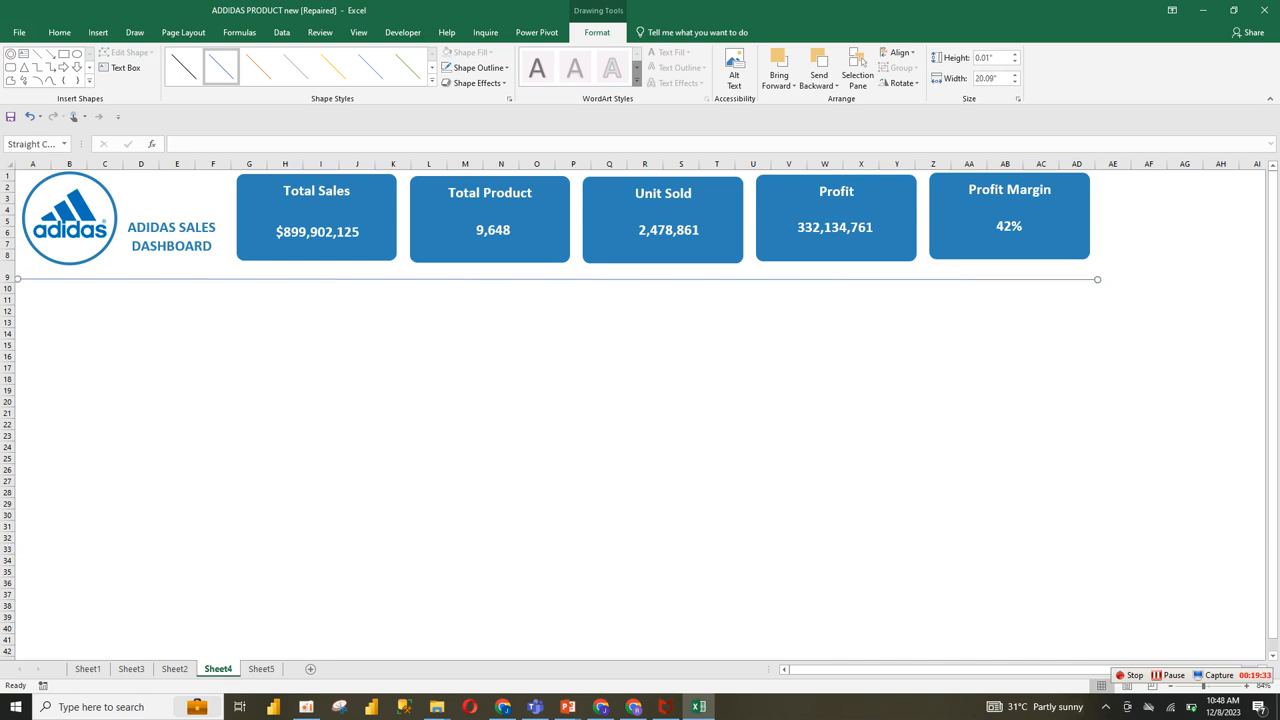
pyautogui.moveTo(1097, 280); pyautogui.dragTo(1097, 276)
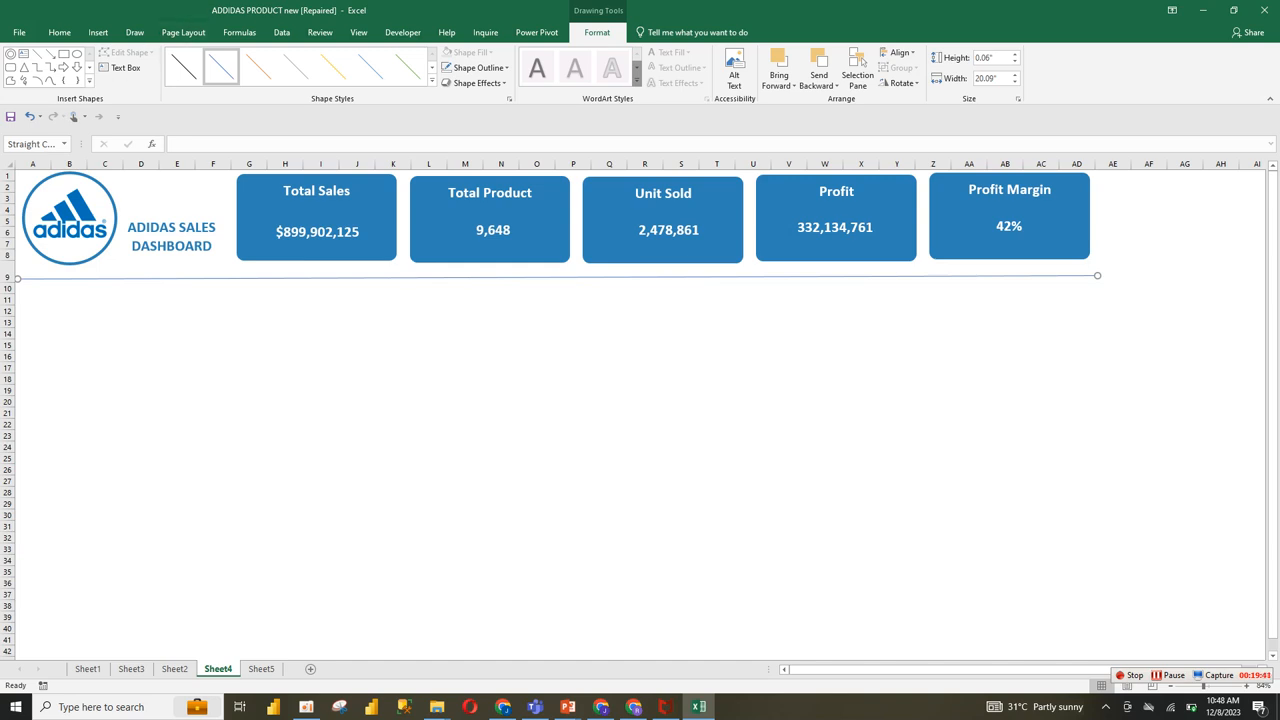
# Step: Format the divider line with the first recent blue color and a thicker line width
pyautogui.rightClick(679, 276)
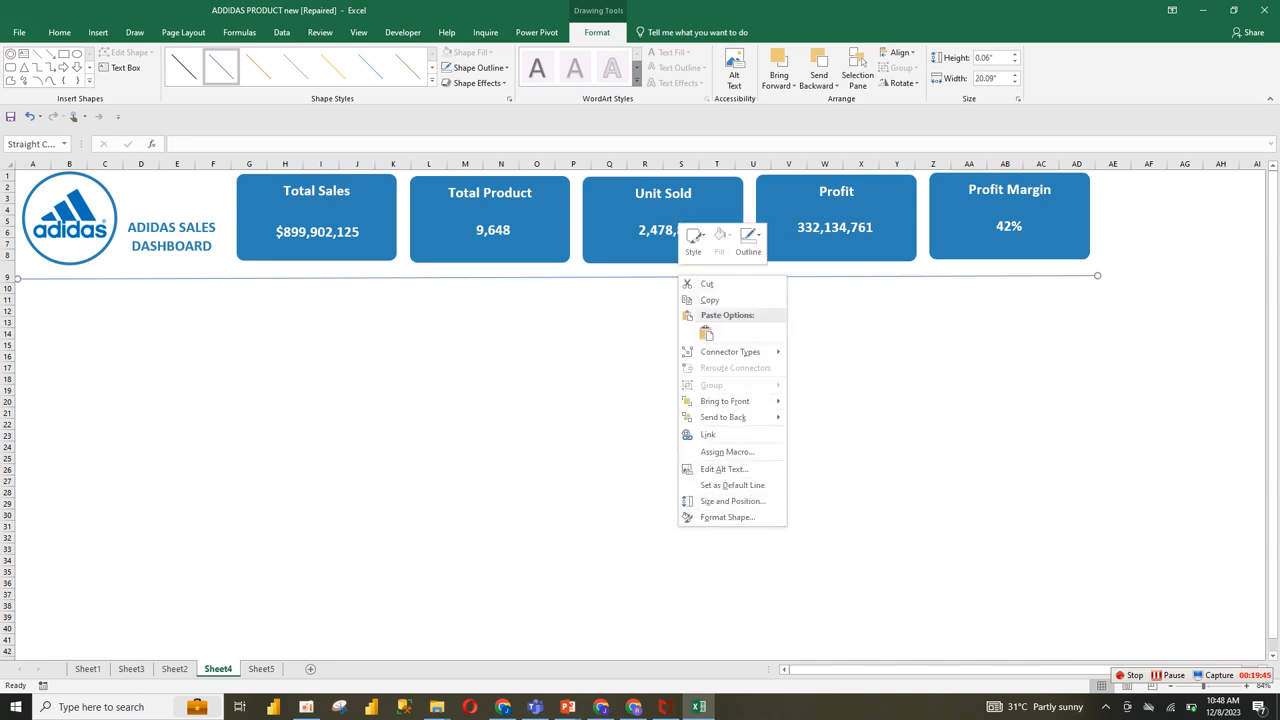
pyautogui.click(727, 517)
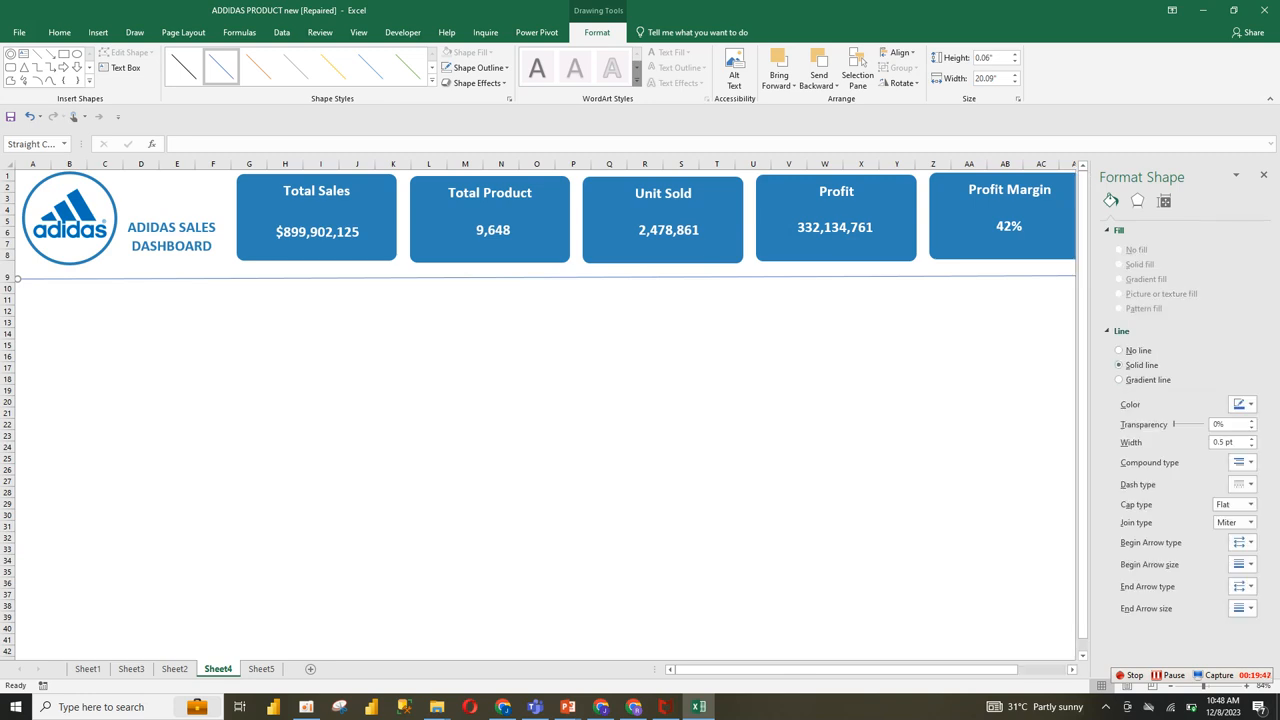
pyautogui.click(1251, 438)
pyautogui.click(1251, 438)
pyautogui.click(1251, 438)
pyautogui.click(1251, 438)
pyautogui.click(1251, 438)
pyautogui.click(1251, 438)
pyautogui.click(1241, 404)
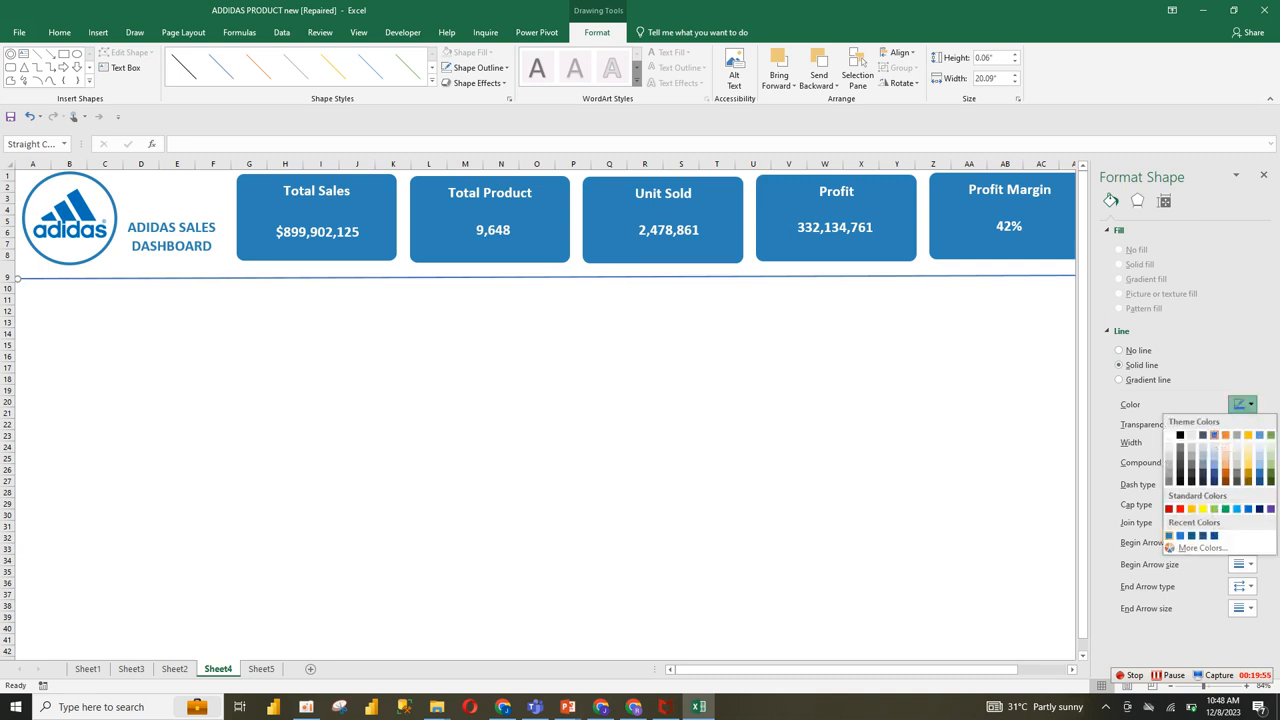
pyautogui.click(1169, 536)
pyautogui.click(1251, 446)
pyautogui.click(1251, 446)
pyautogui.click(1251, 446)
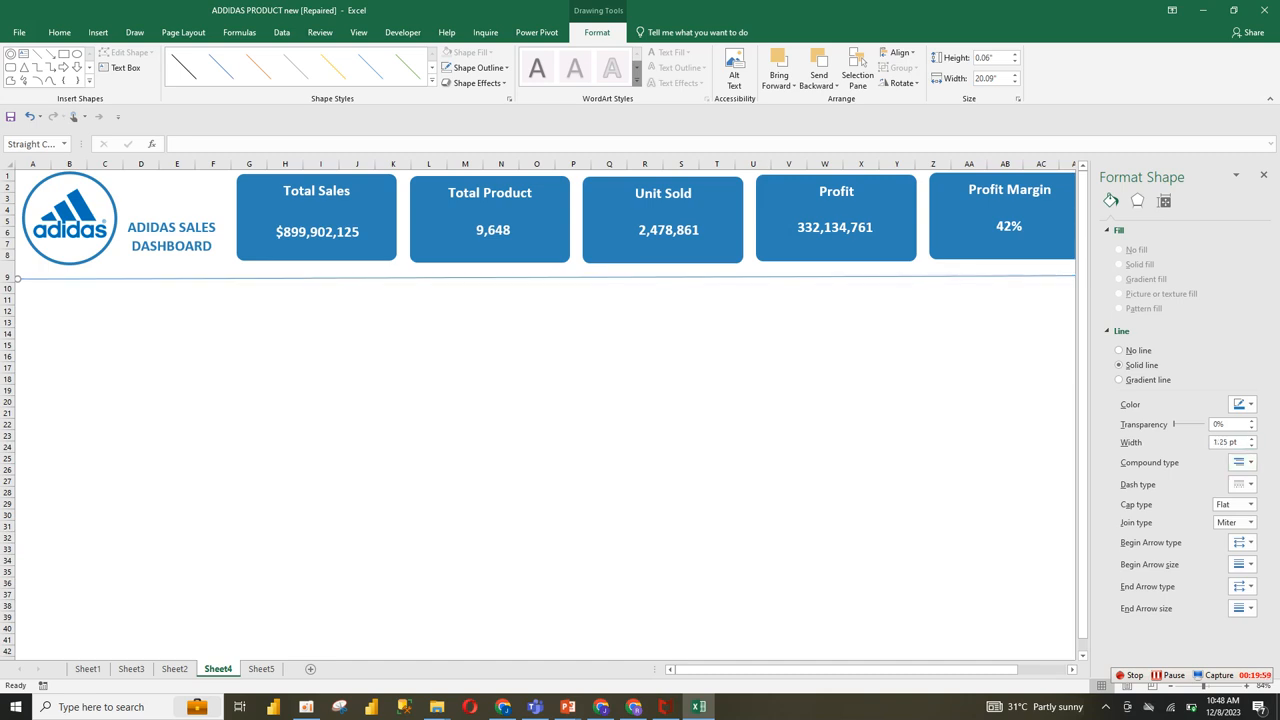
pyautogui.click(1251, 438)
pyautogui.click(1251, 438)
pyautogui.click(1251, 438)
pyautogui.click(1251, 438)
pyautogui.click(609, 401)
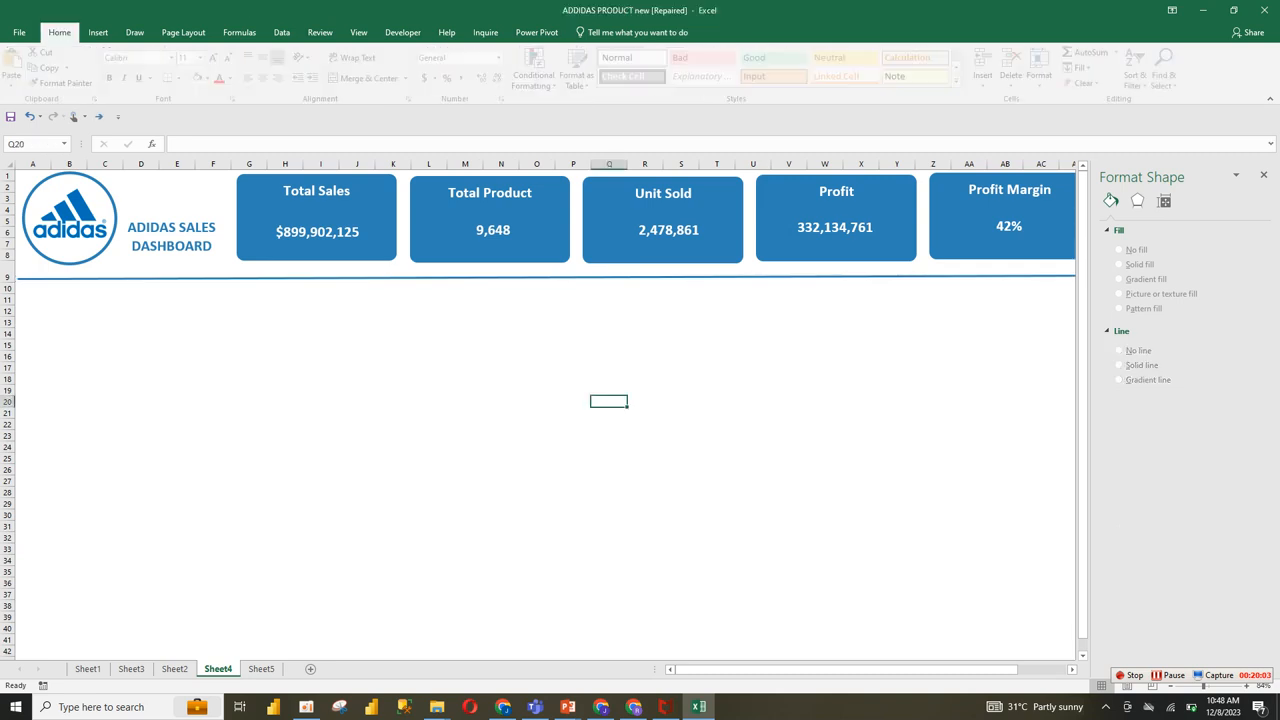
# Step: Move the divider line down to about row 10 on Sheet4
pyautogui.moveTo(609, 277); pyautogui.dragTo(608, 292)
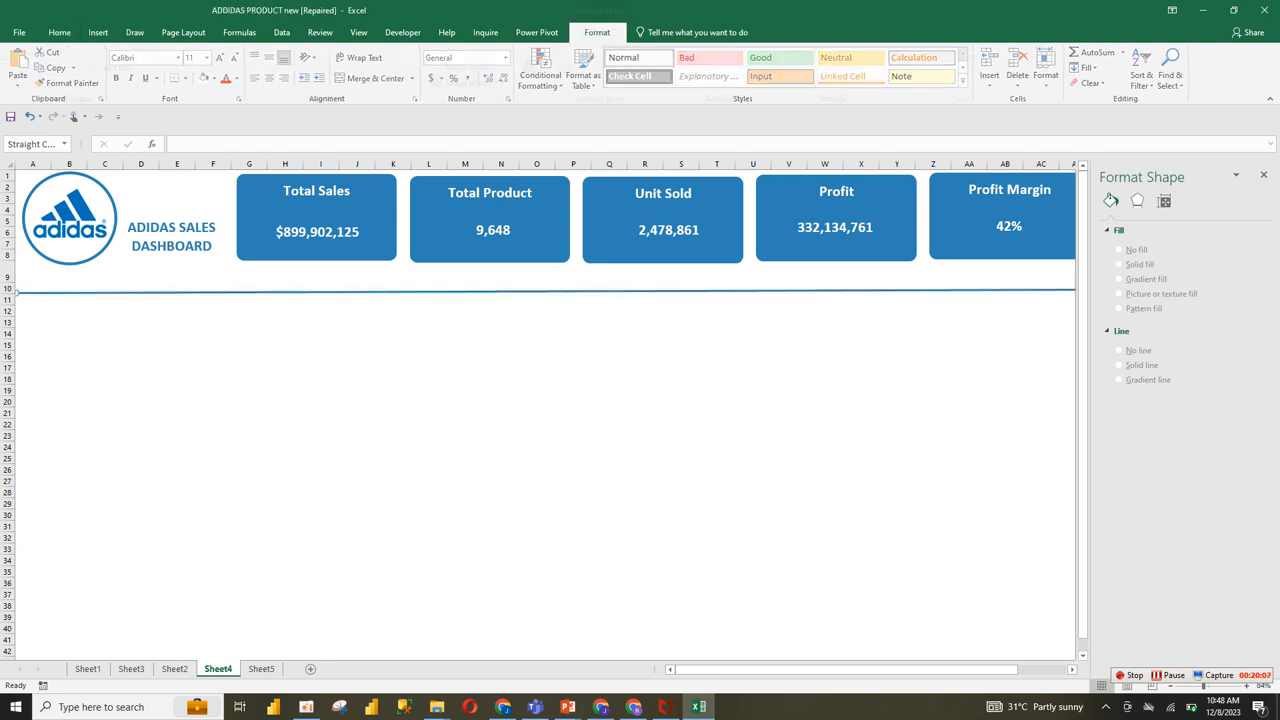
pyautogui.click(69, 356)
pyautogui.click(33, 311)
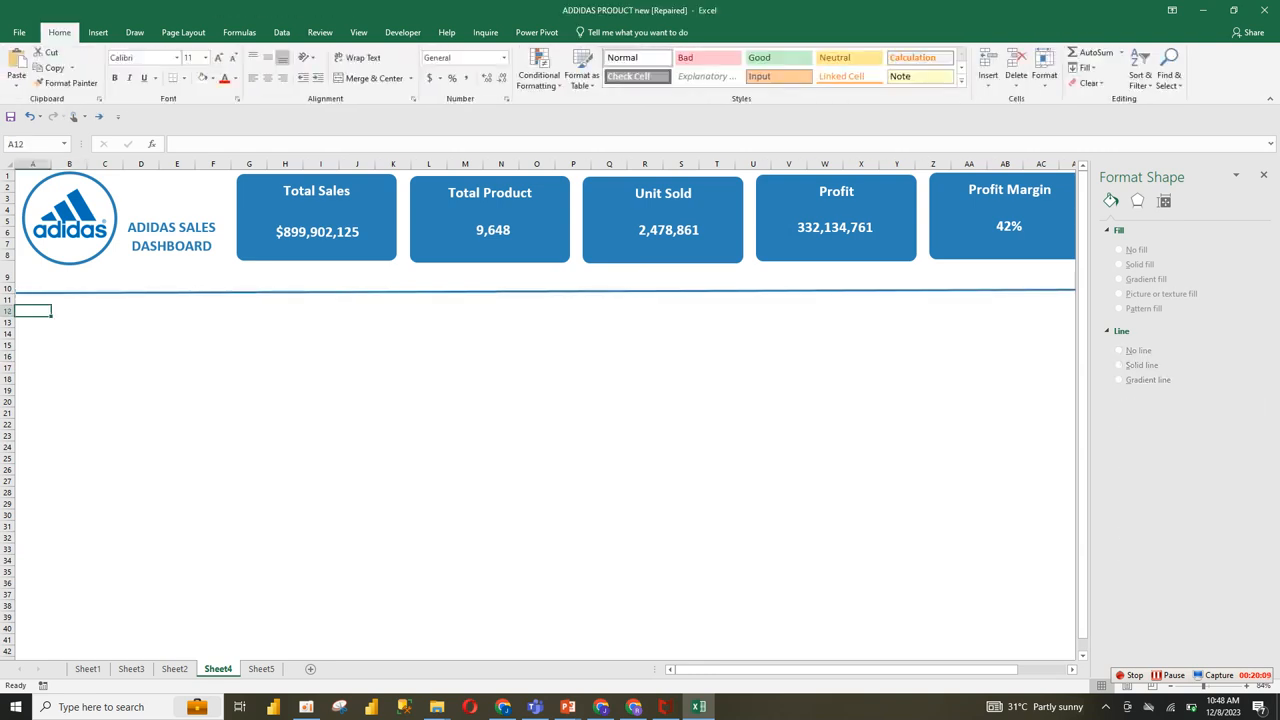
pyautogui.click(105, 345)
pyautogui.click(69, 322)
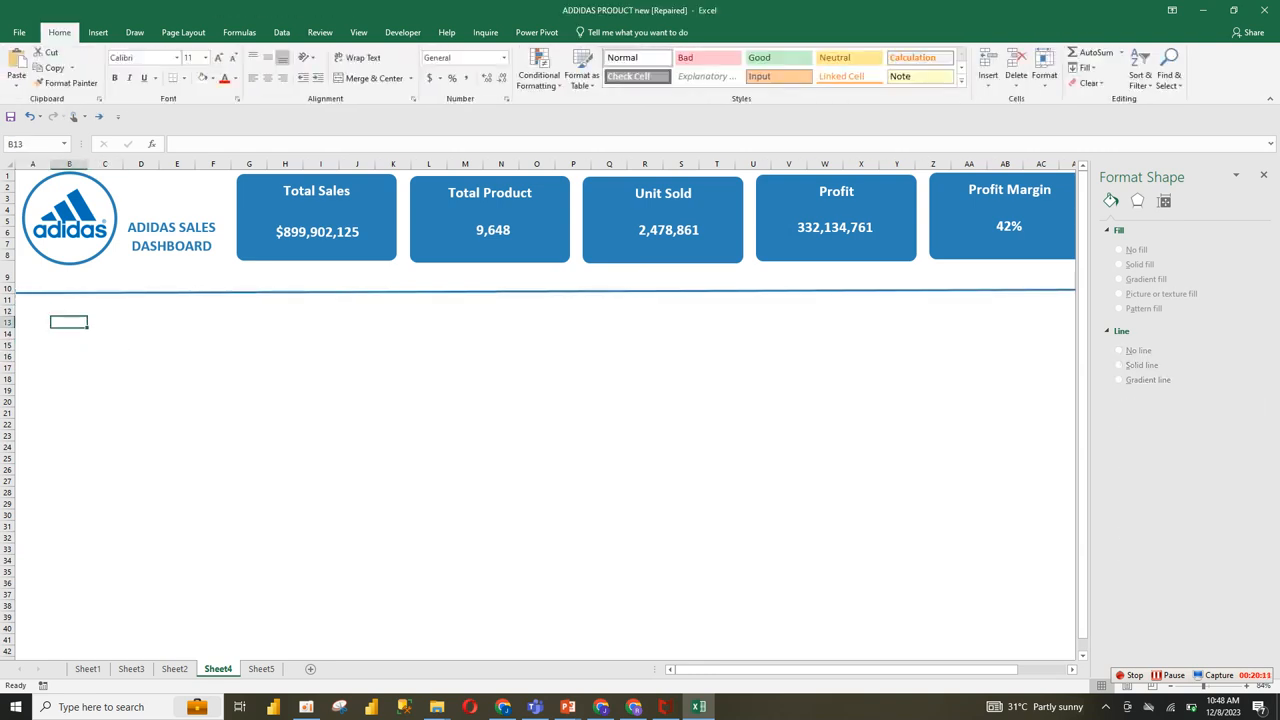
# Step: Copy the State, 2020, 2021 and YoY Growth header row from Sheet2 into Sheet4 starting at cell A13
pyautogui.click(33, 322)
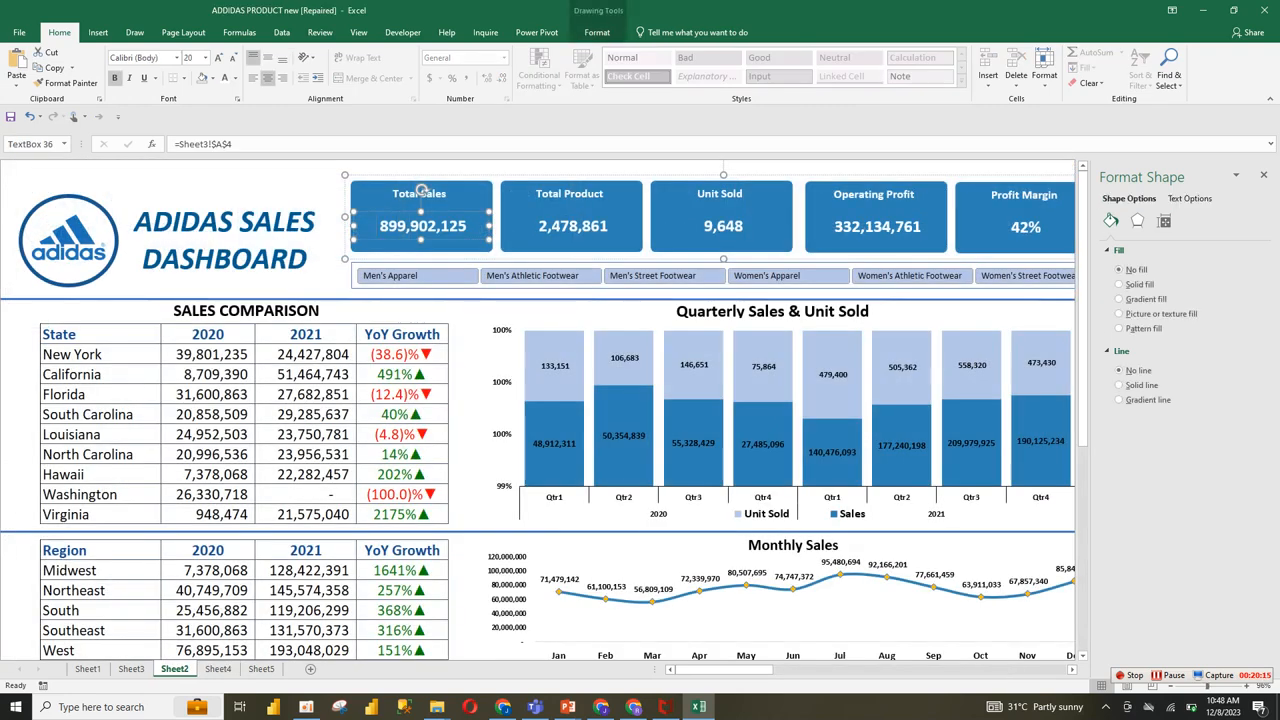
pyautogui.moveTo(60, 334)
pyautogui.mouseDown()
pyautogui.moveTo(400, 336)
pyautogui.moveTo(410, 356)
pyautogui.moveTo(420, 340)
pyautogui.mouseUp()
pyautogui.hotkey('ctrl', 'c')
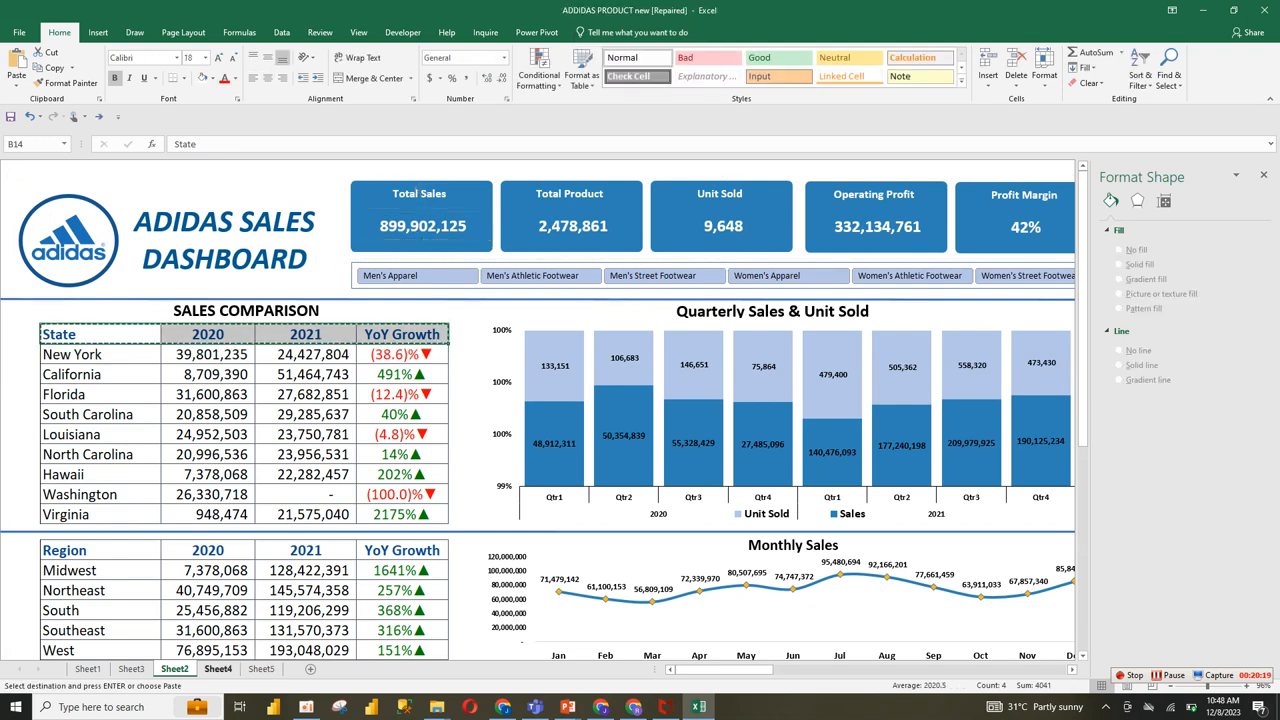
pyautogui.click(218, 668)
pyautogui.hotkey('ctrl', 'v')
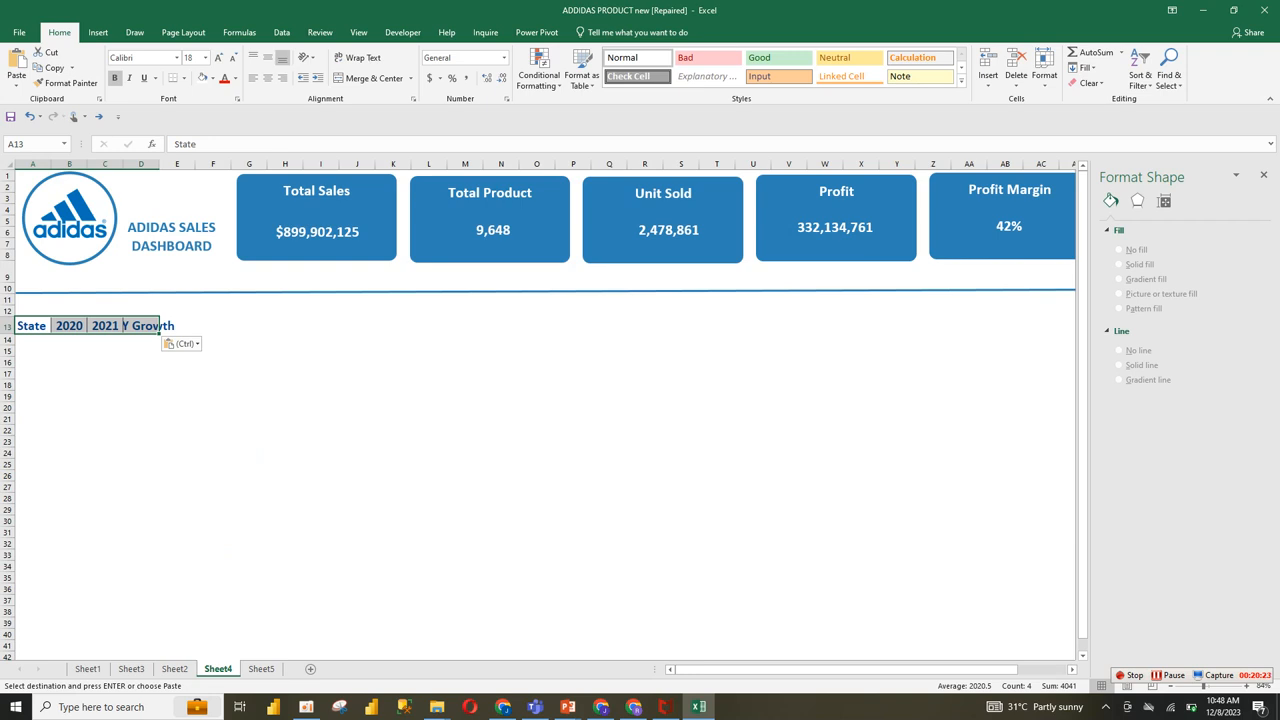
pyautogui.click(141, 396)
pyautogui.click(105, 326)
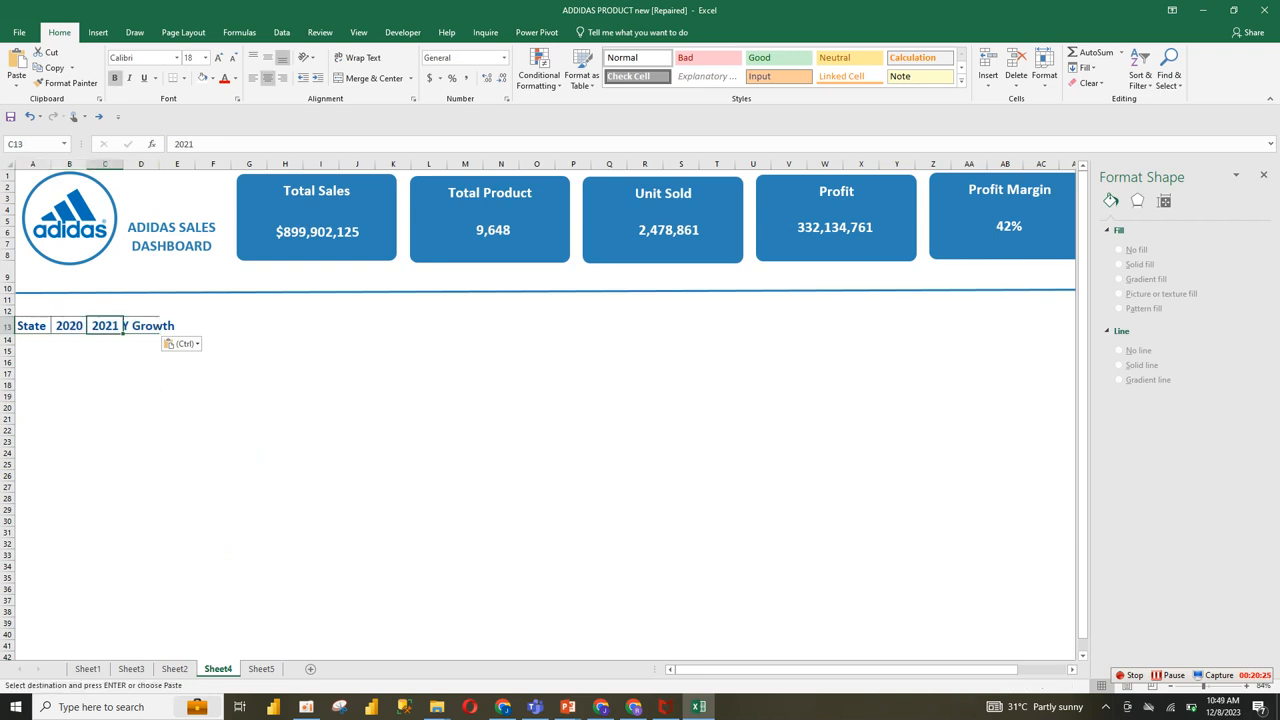
pyautogui.press('Left')
# Step: Group the Adidas logo with the ADIDAS SALES DASHBOARD title text box
pyautogui.click(70, 219)
pyautogui.keyDown('ctrl'); pyautogui.click(171, 237); pyautogui.keyUp('ctrl')
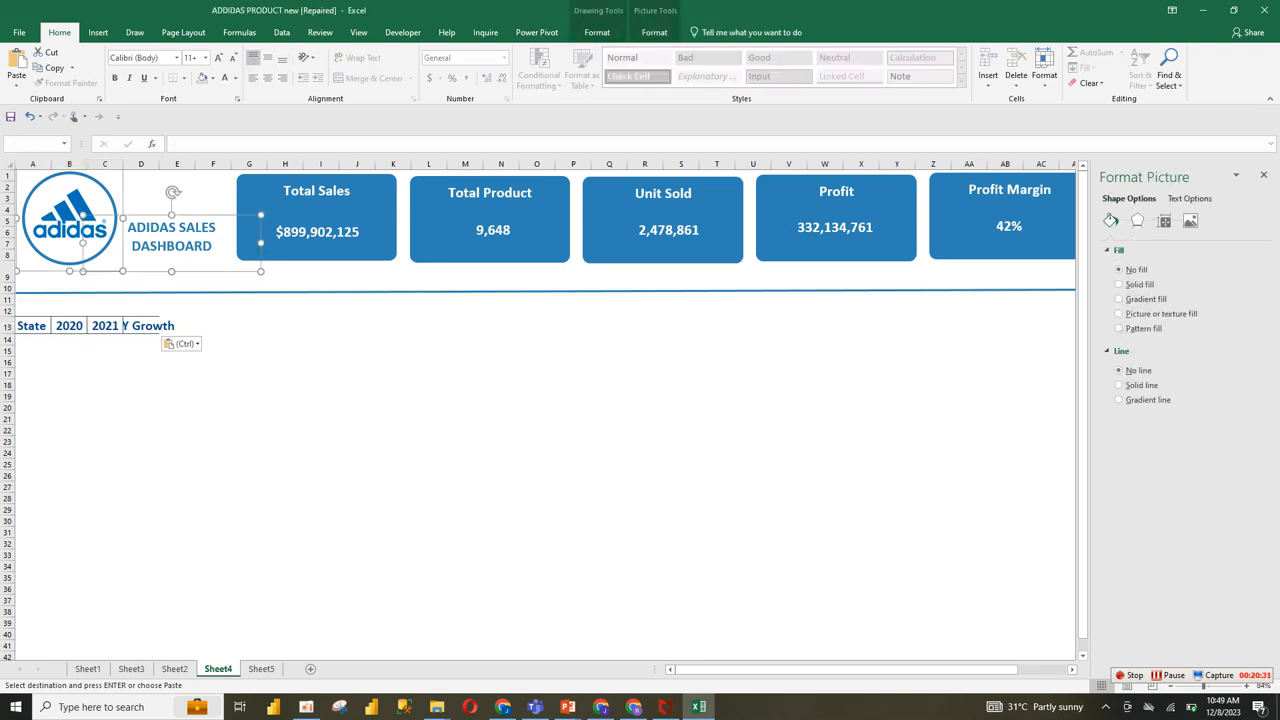
pyautogui.rightClick(260, 216)
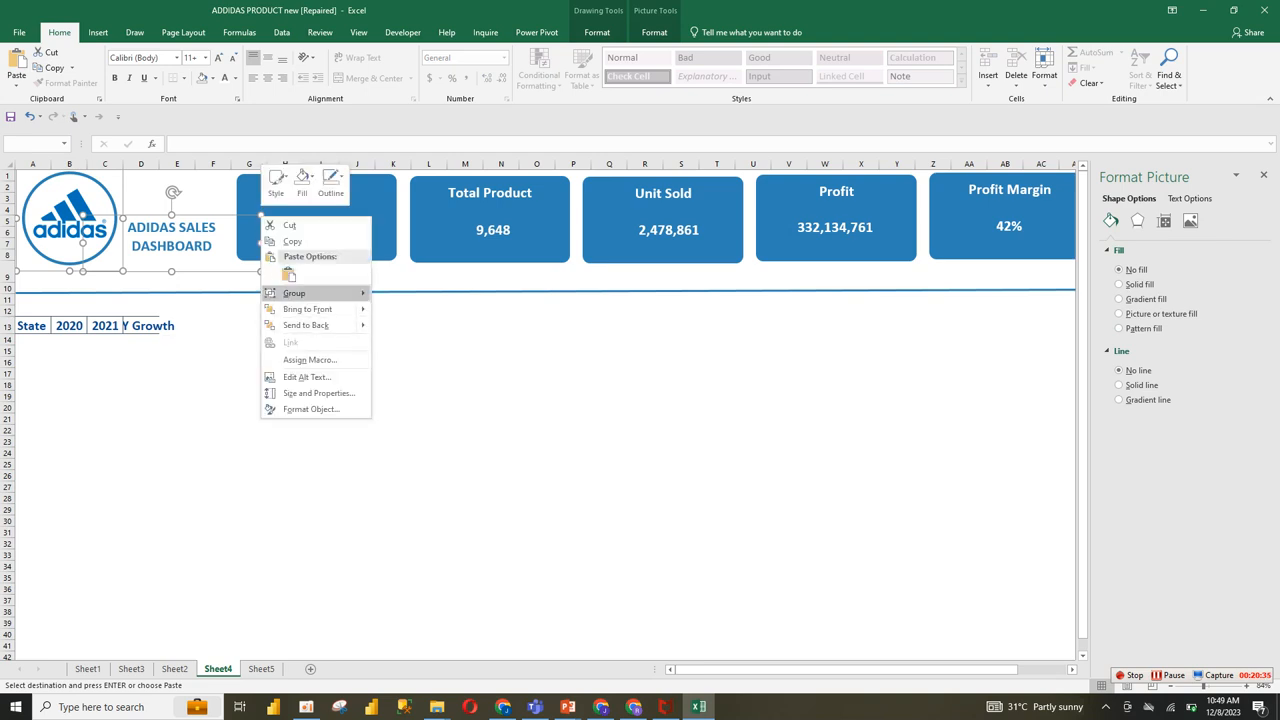
pyautogui.moveTo(300, 293)
pyautogui.click(404, 294)
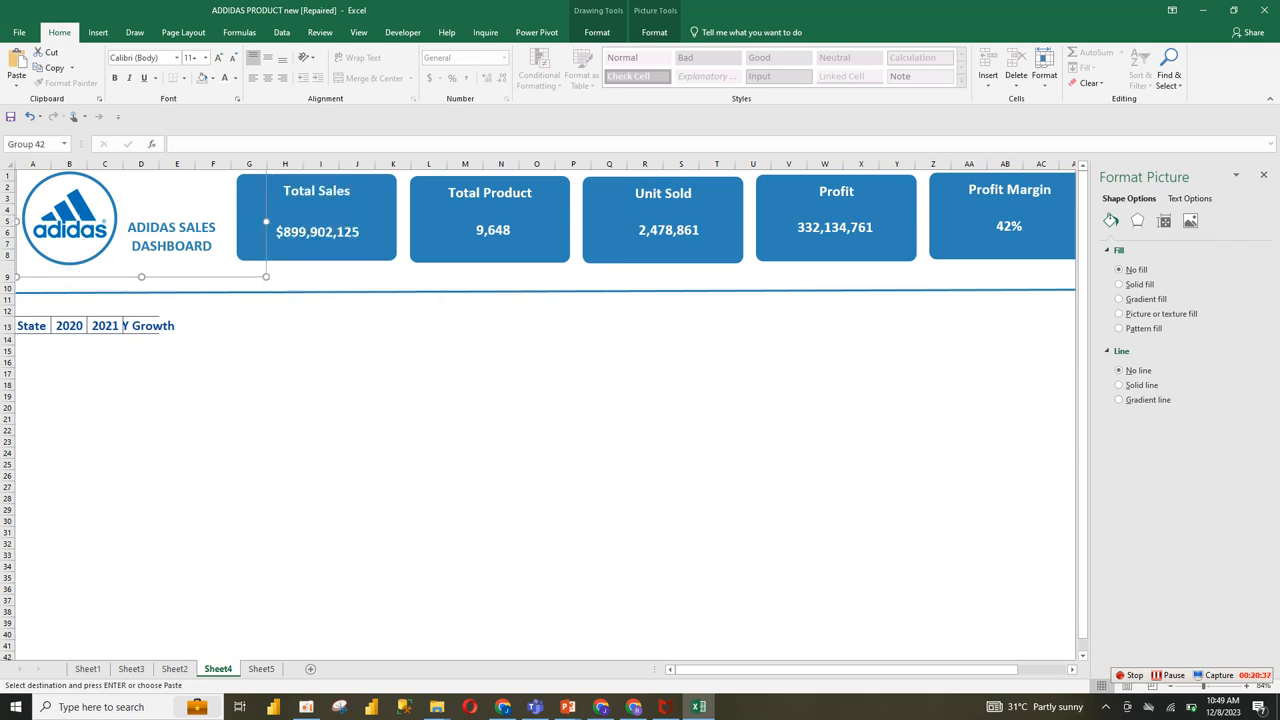
# Step: Move the grouped Adidas logo and title to the blank area around rows 19 to 29, below the KPI cards
pyautogui.click(300, 235)
pyautogui.click(212, 246)
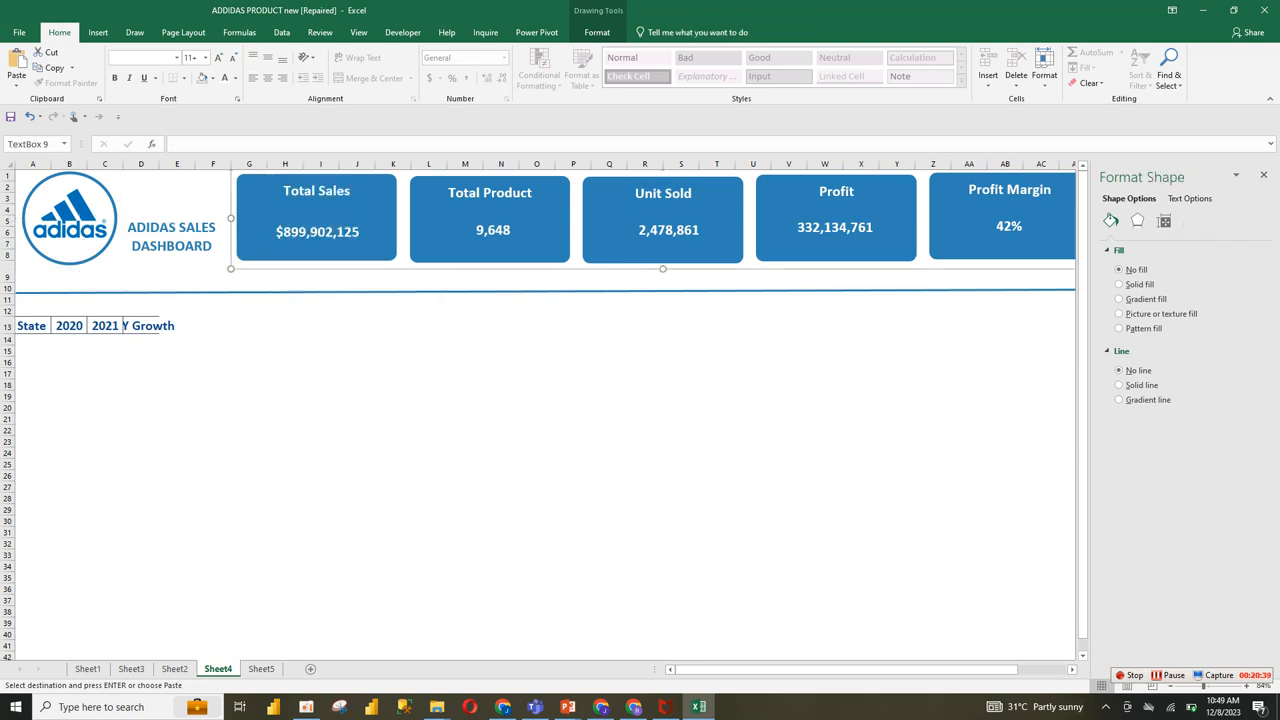
pyautogui.moveTo(212, 250); pyautogui.dragTo(665, 482)
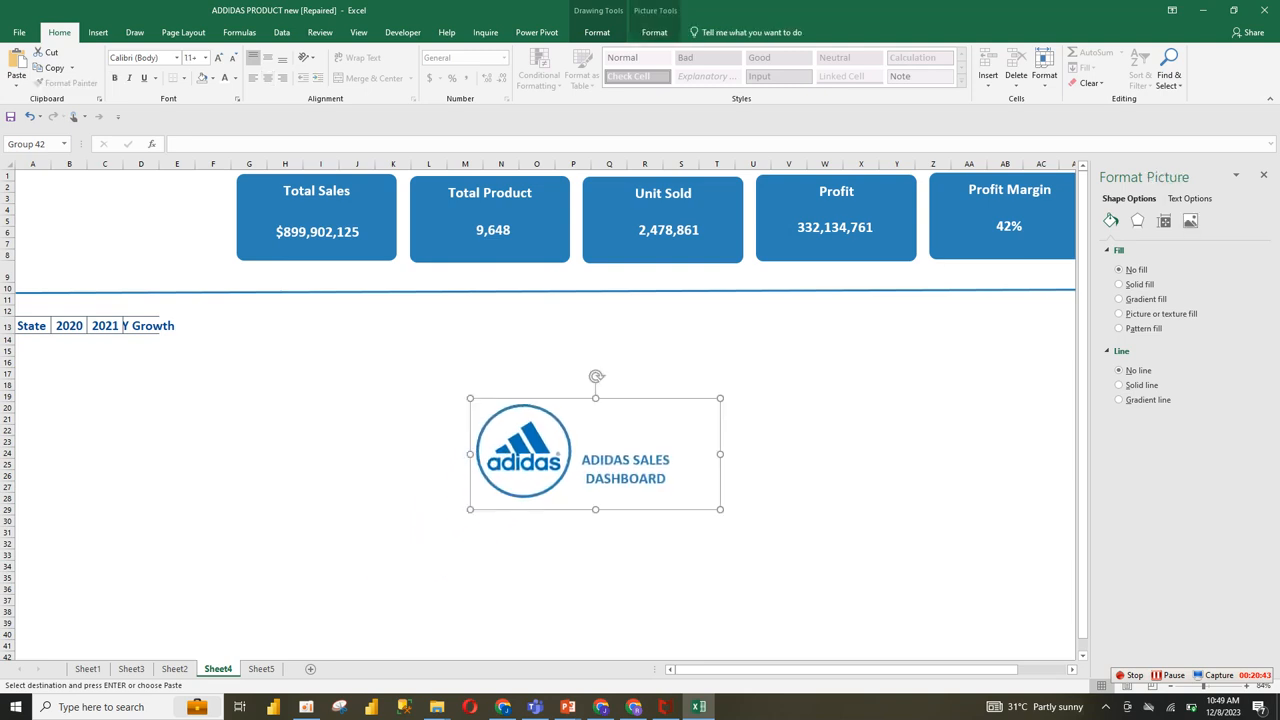
# Step: Delete the pasted header text in row 13 and clear A13:D13's formatting by painting on a blank cell's format
pyautogui.click(145, 327)
pyautogui.moveTo(33, 327); pyautogui.dragTo(252, 340)
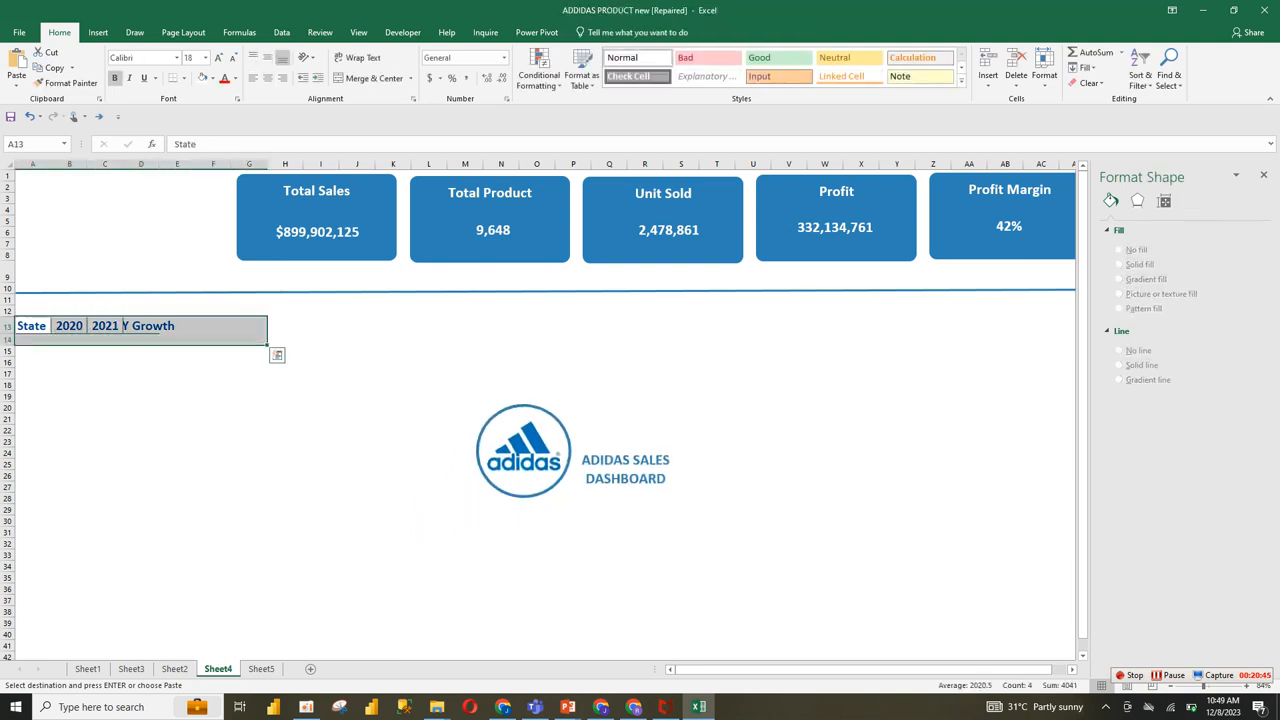
pyautogui.press('Delete')
pyautogui.click(105, 430)
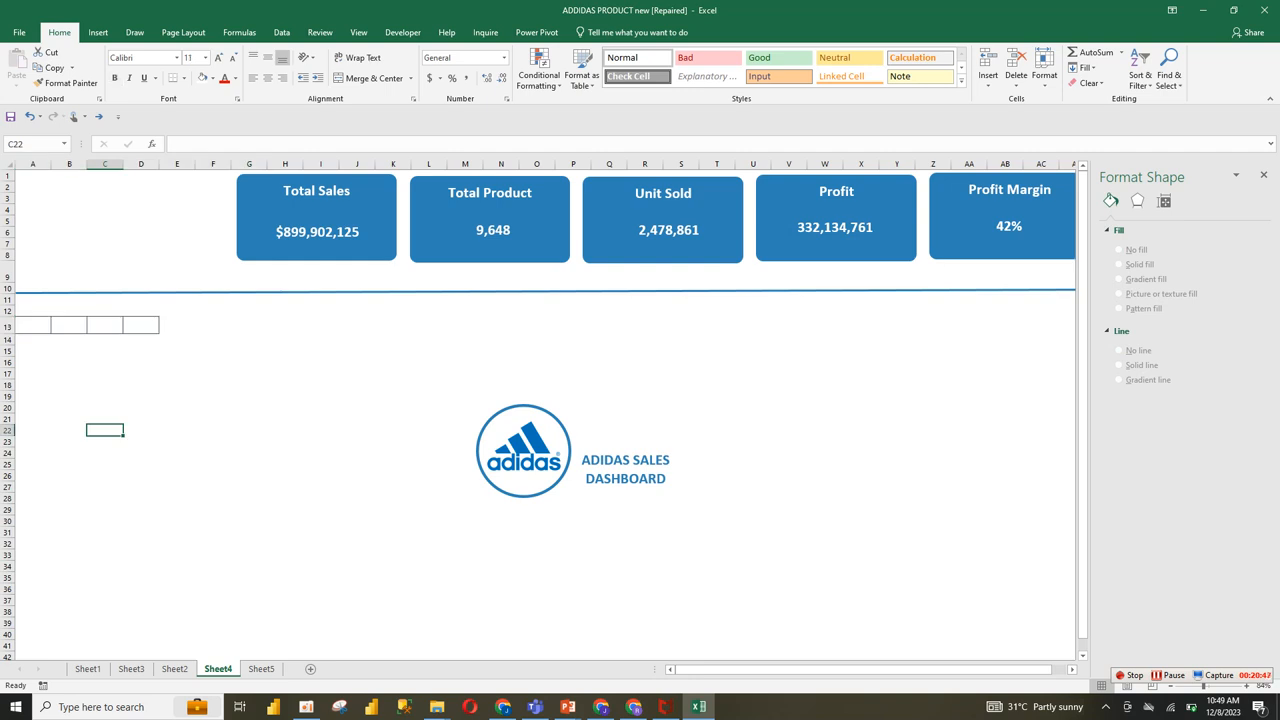
pyautogui.click(66, 83)
pyautogui.click(33, 326)
pyautogui.moveTo(33, 326); pyautogui.dragTo(141, 326)
pyautogui.click(33, 345)
pyautogui.click(33, 322)
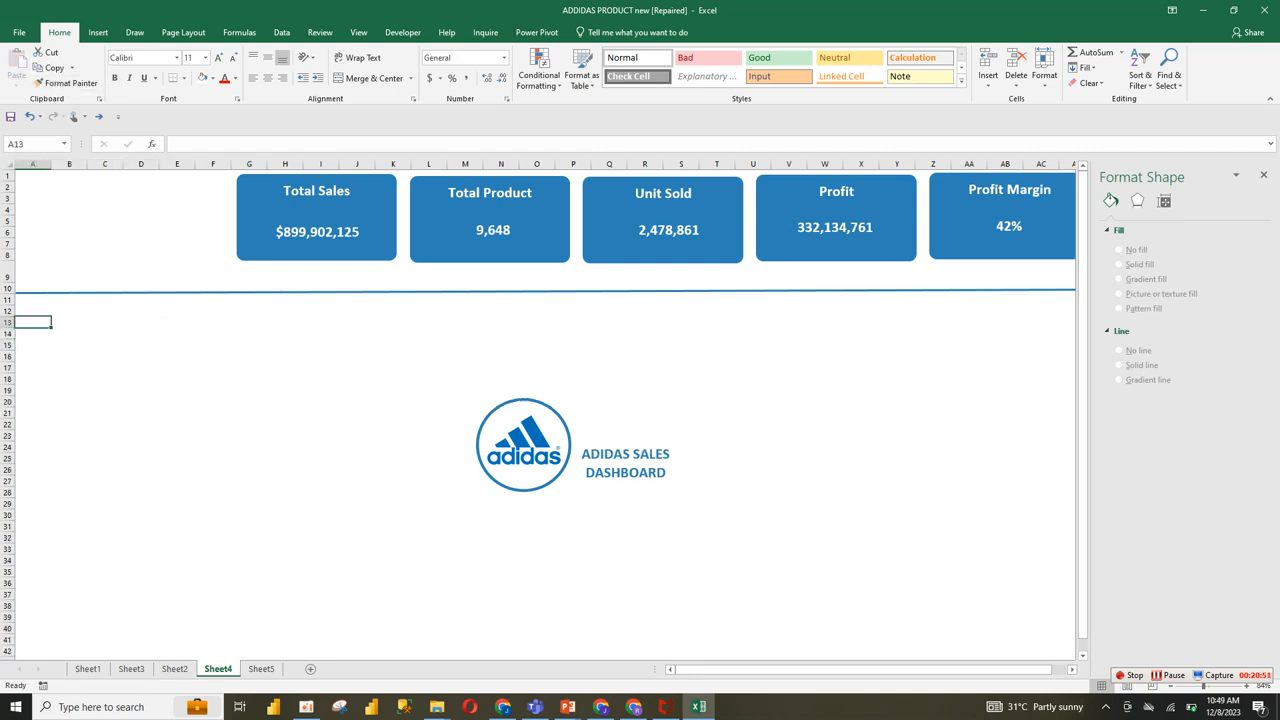
# Step: Enter the table headers State in B13, 2020 in D13, 2021 in F13 and YoY Growth in H13
pyautogui.click(69, 322)
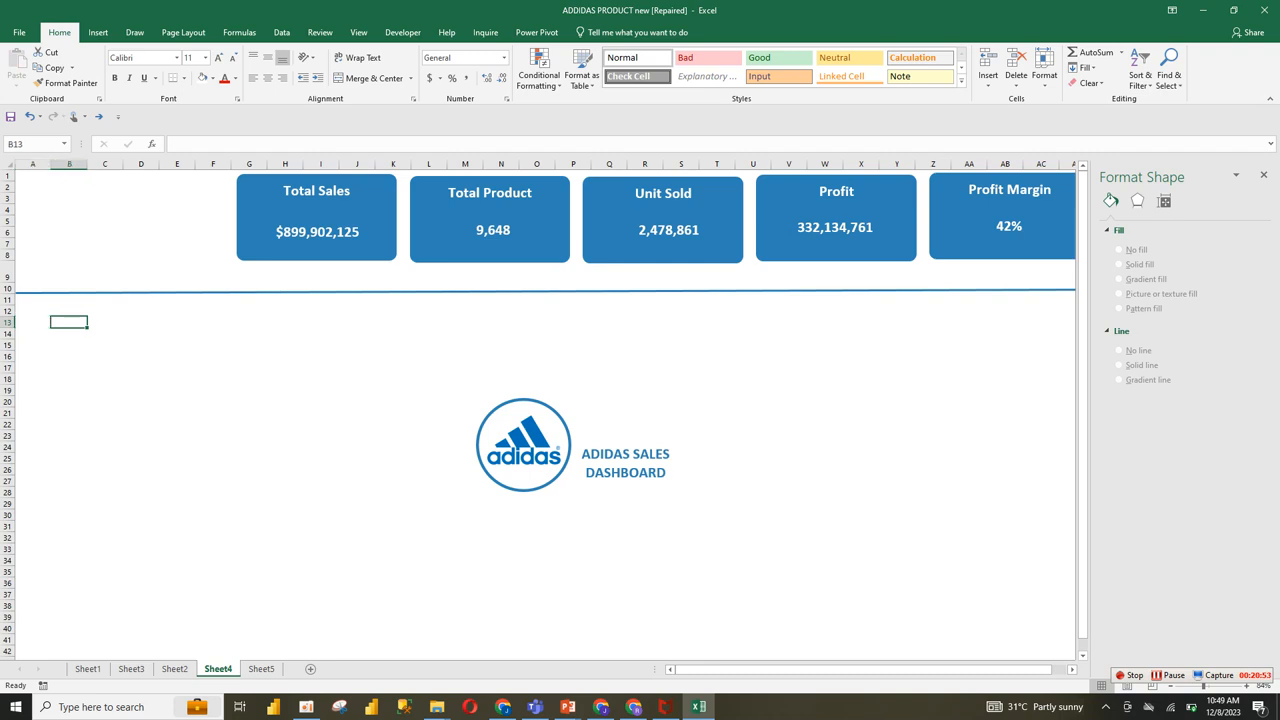
pyautogui.write('State')
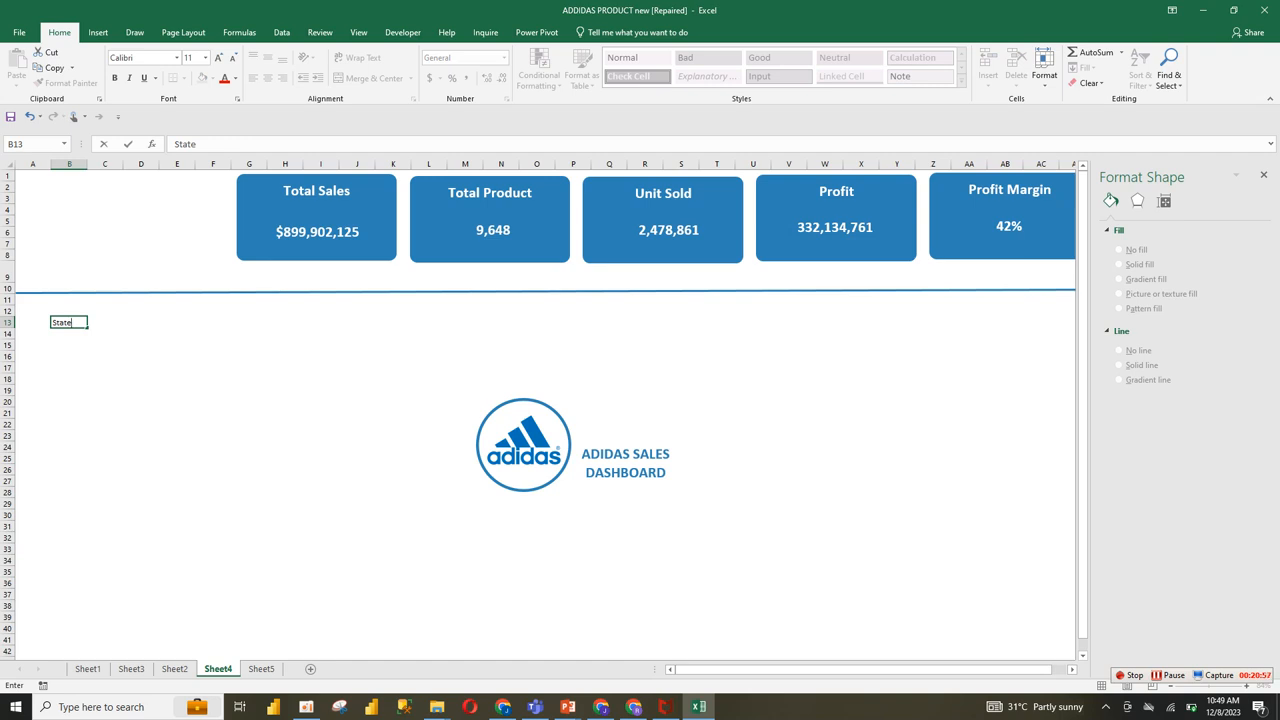
pyautogui.click(141, 322)
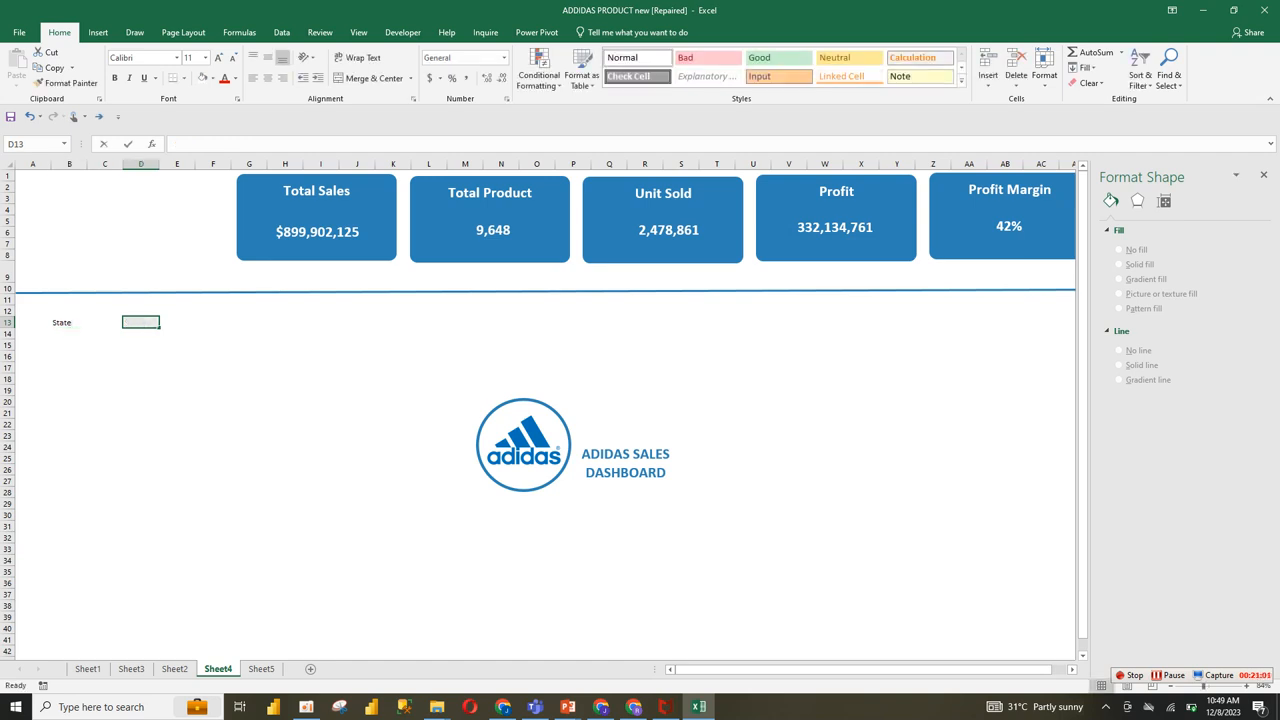
pyautogui.write('2020')
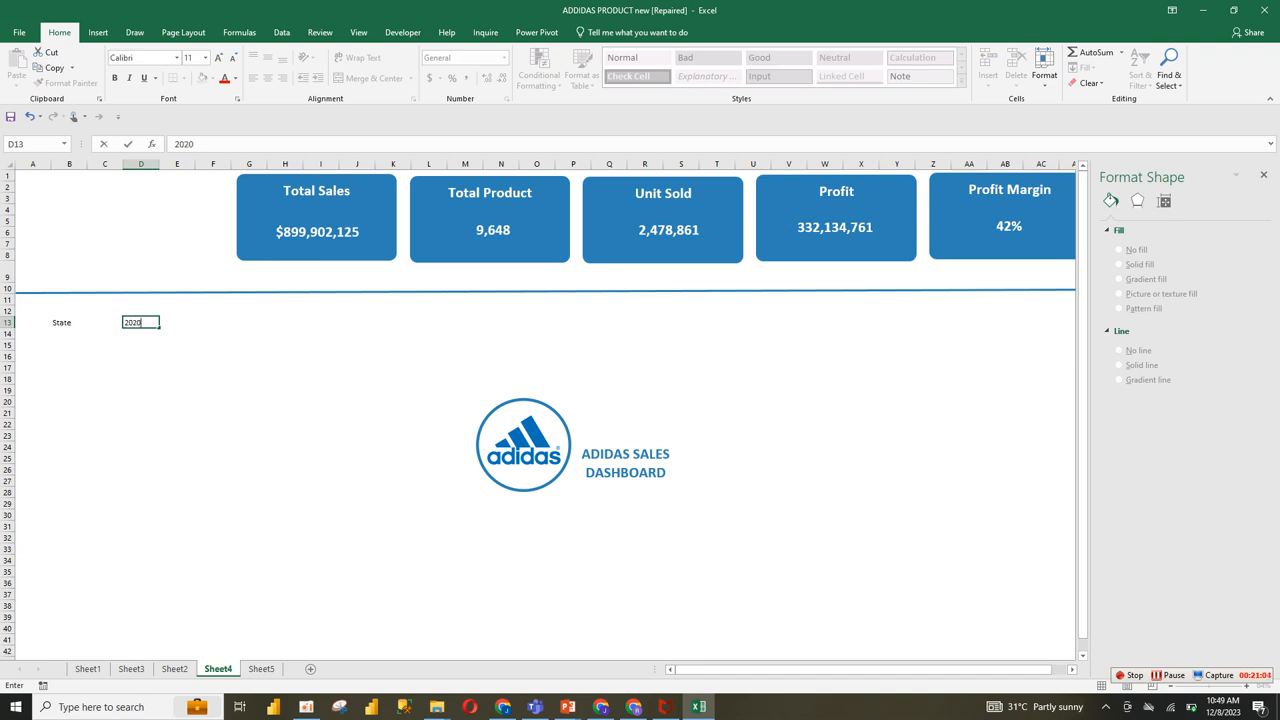
pyautogui.click(213, 322)
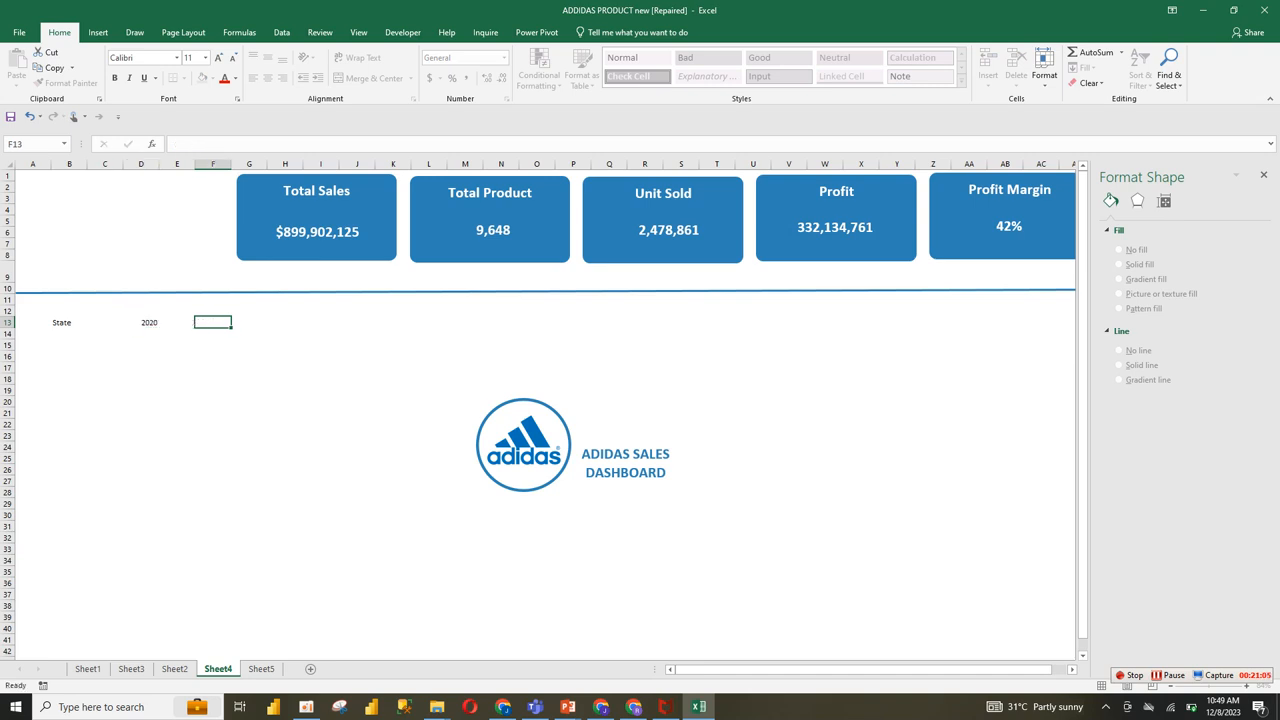
pyautogui.write('2021')
pyautogui.click(285, 322)
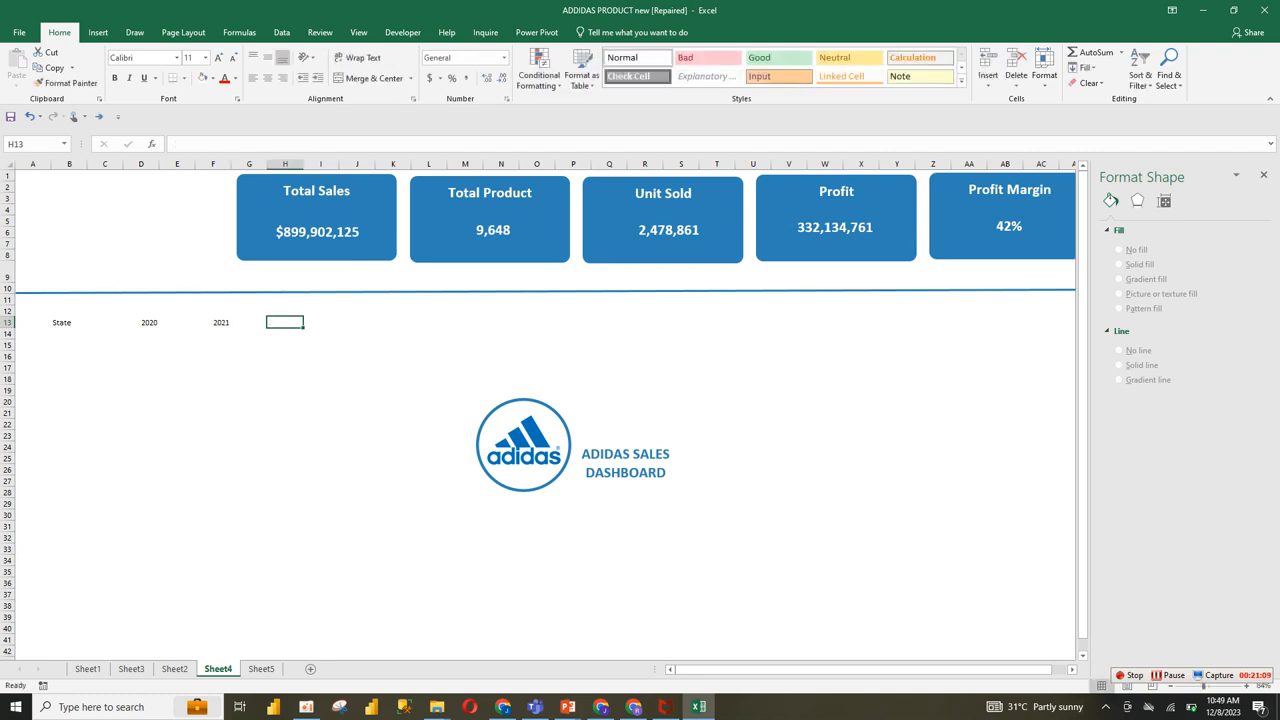
pyautogui.write('Y')
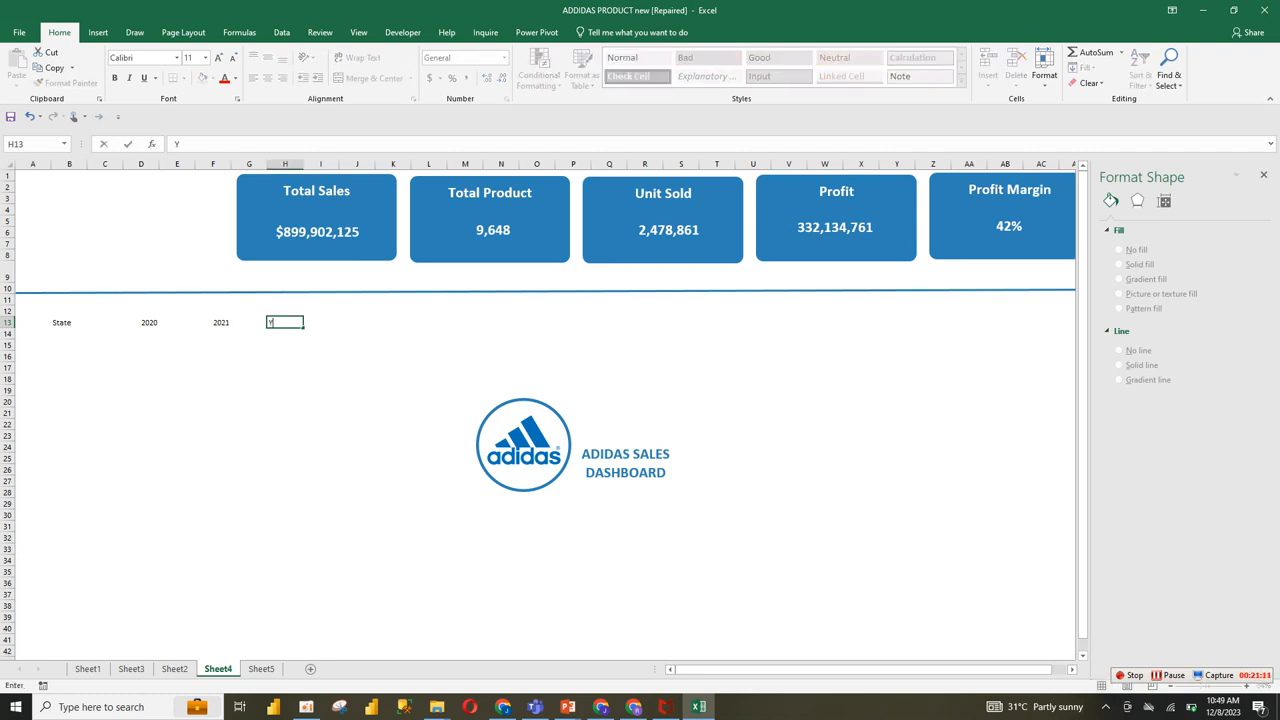
pyautogui.write('o')
pyautogui.write('Y c')
pyautogui.write(' Growth')
pyautogui.click(285, 390)
# Step: Format the headers in B13:I13 as bold, size 16, in the first recent blue font color
pyautogui.moveTo(60, 322); pyautogui.dragTo(330, 322)
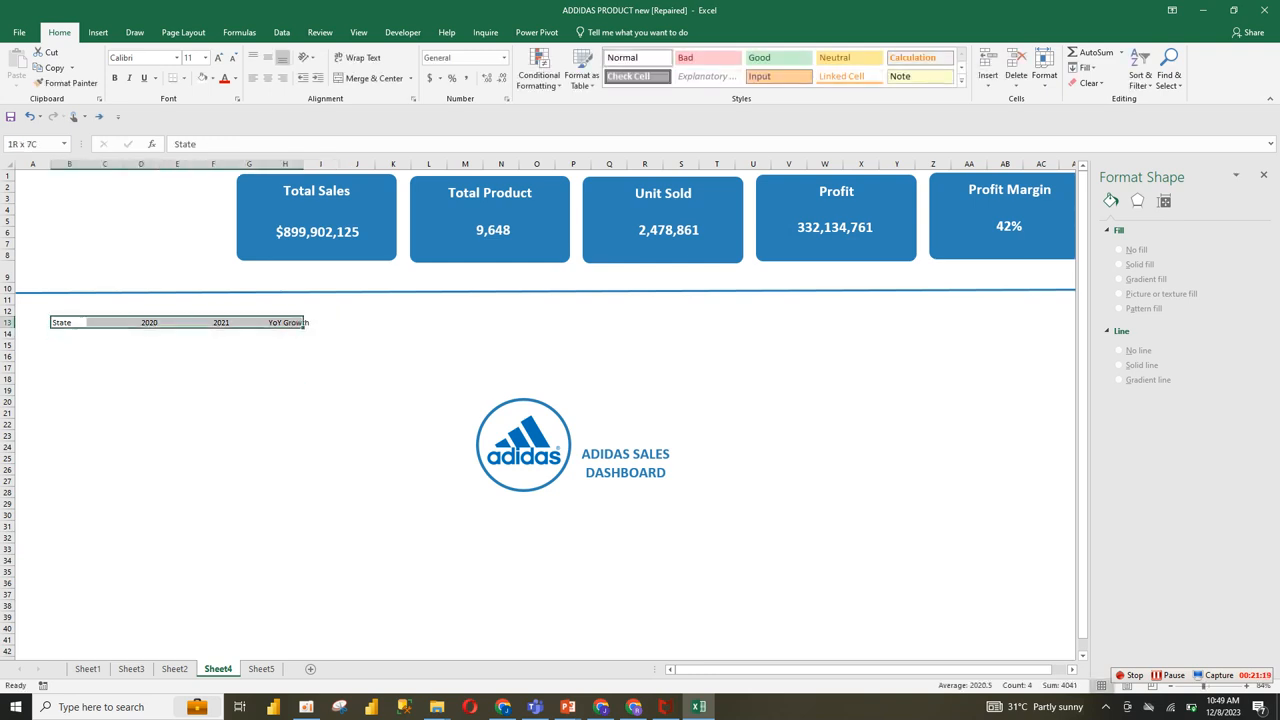
pyautogui.click(66, 83)
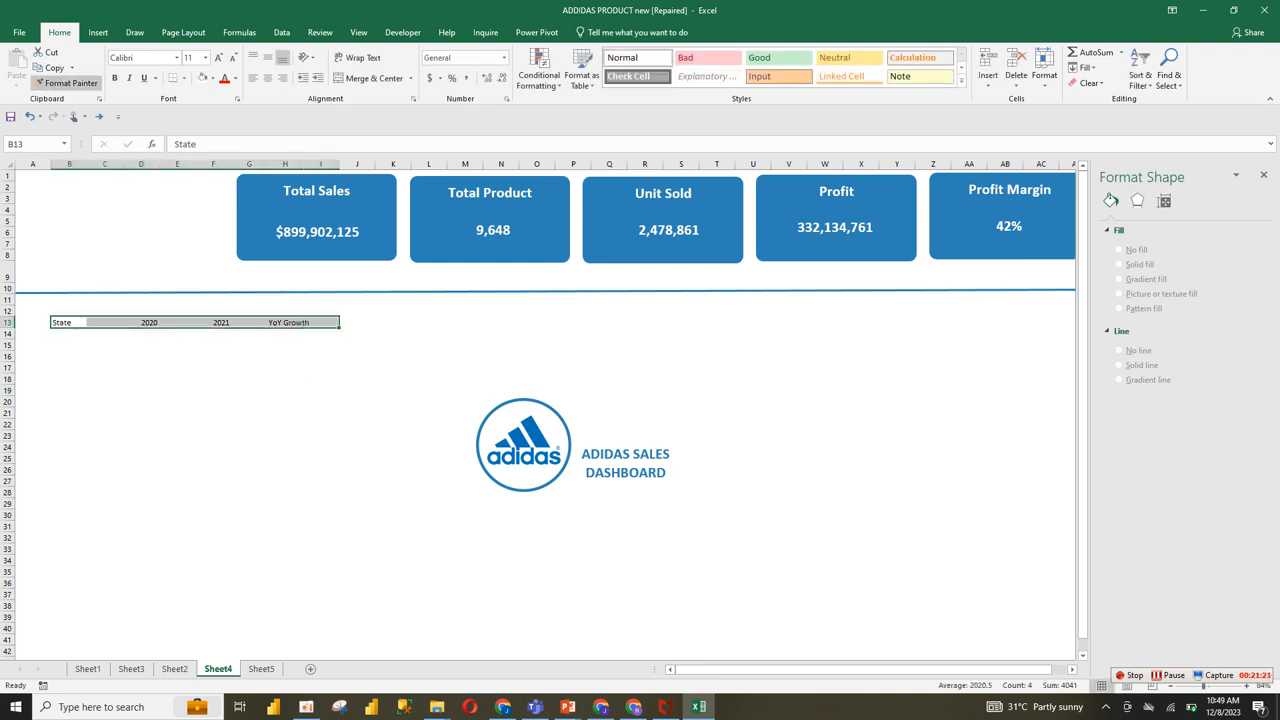
pyautogui.click(66, 83)
pyautogui.click(235, 78)
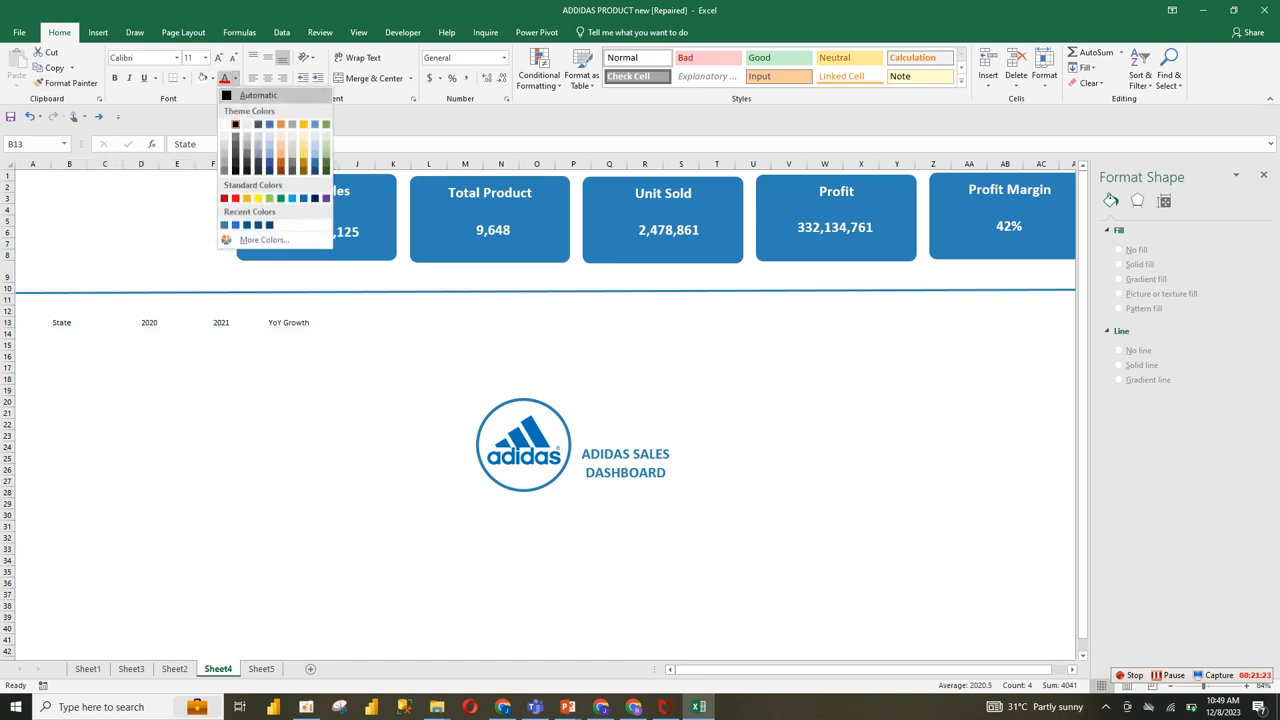
pyautogui.click(235, 124)
pyautogui.click(114, 78)
pyautogui.click(218, 57)
pyautogui.click(218, 57)
pyautogui.click(218, 57)
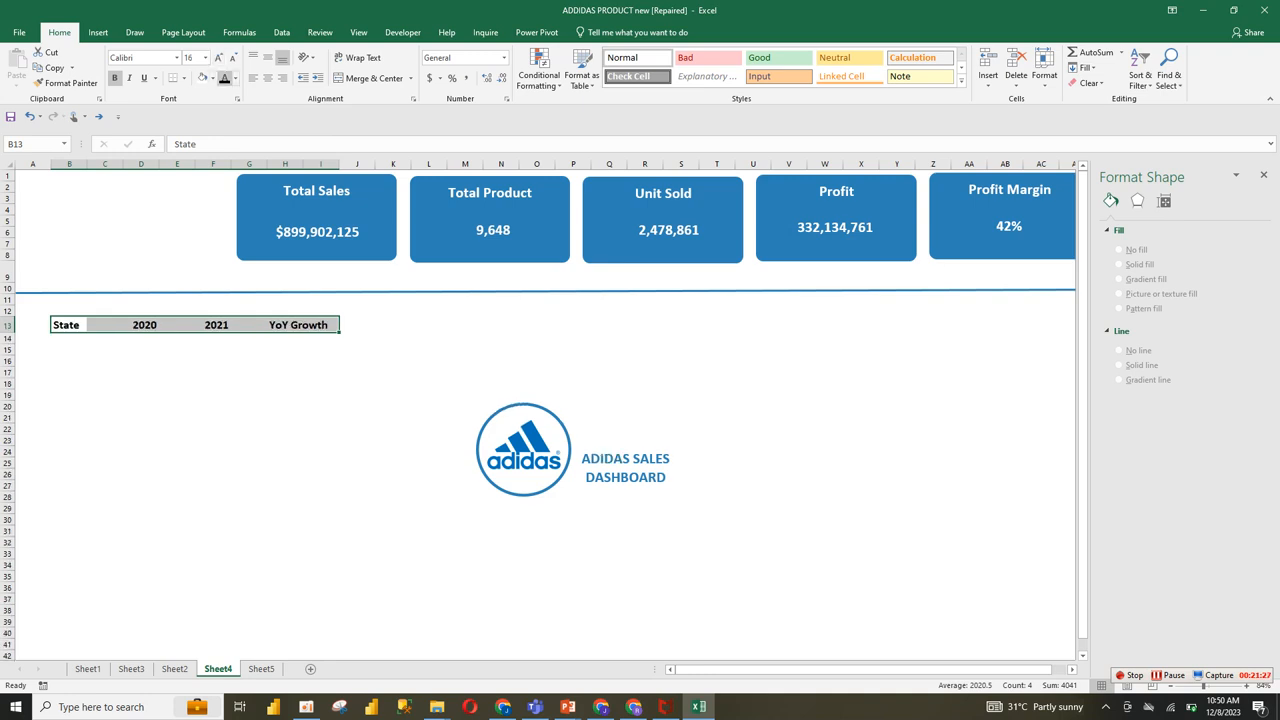
pyautogui.click(235, 78)
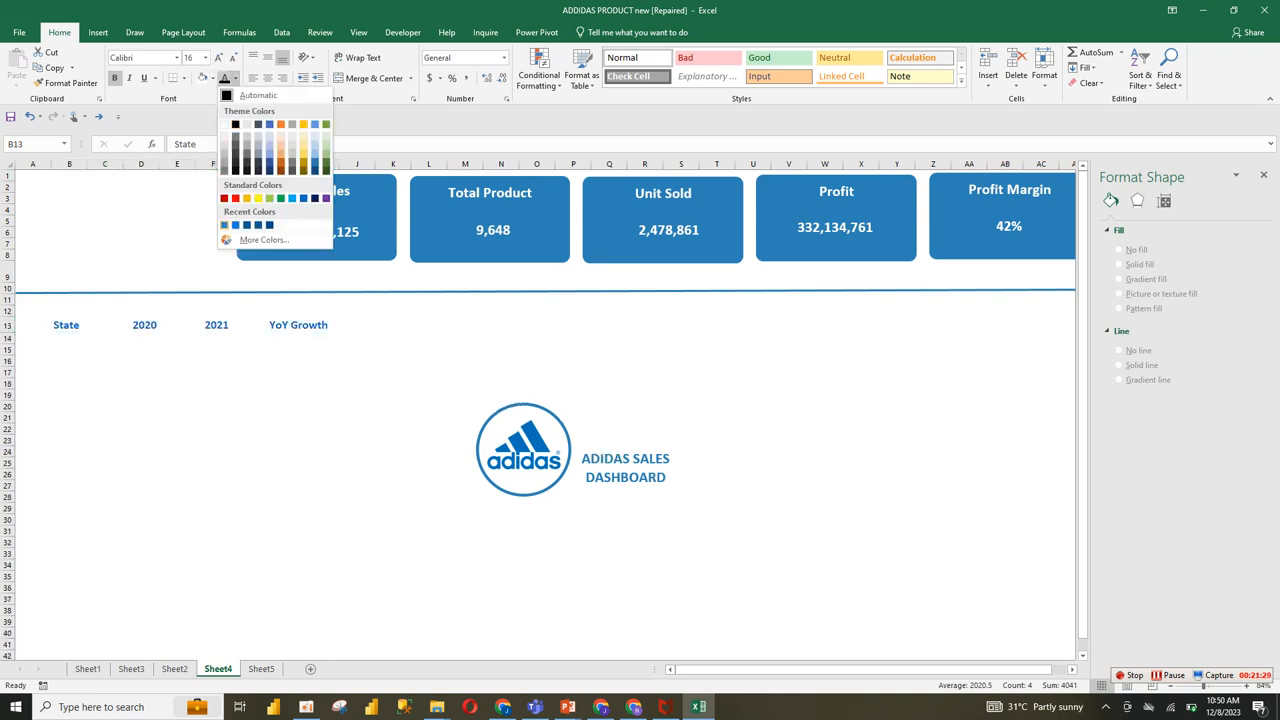
pyautogui.click(224, 225)
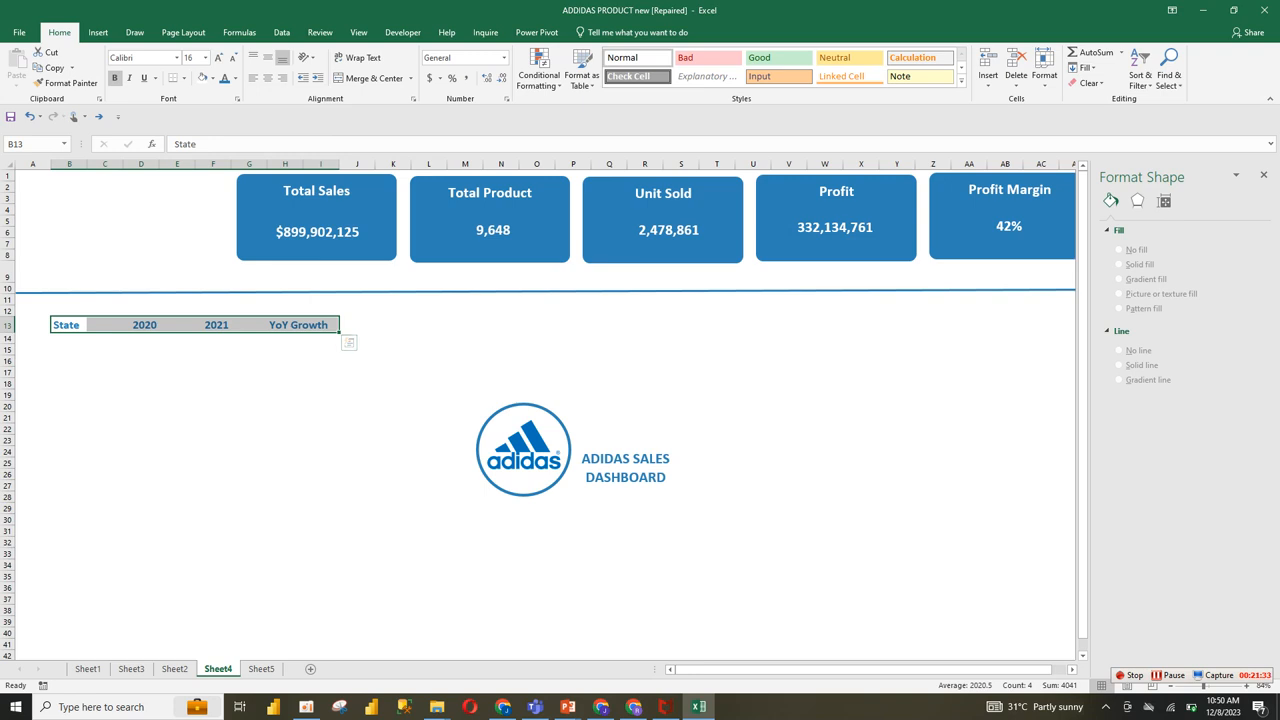
pyautogui.click(213, 395)
# Step: Copy the KPI pivot table A3:E4 on Sheet5 and paste the duplicate at cell A8
pyautogui.click(69, 339)
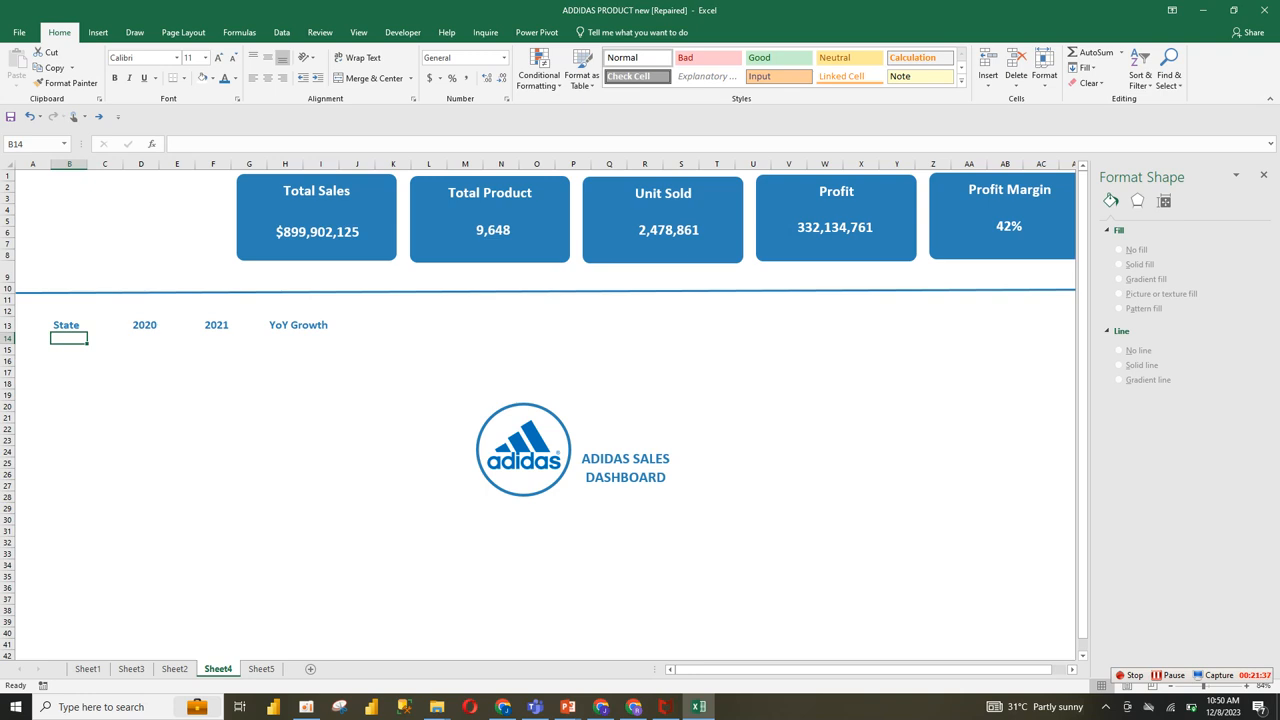
pyautogui.press('F2')
pyautogui.click(357, 554)
pyautogui.click(524, 450)
pyautogui.hotkey('ctrl', 'pagedown')
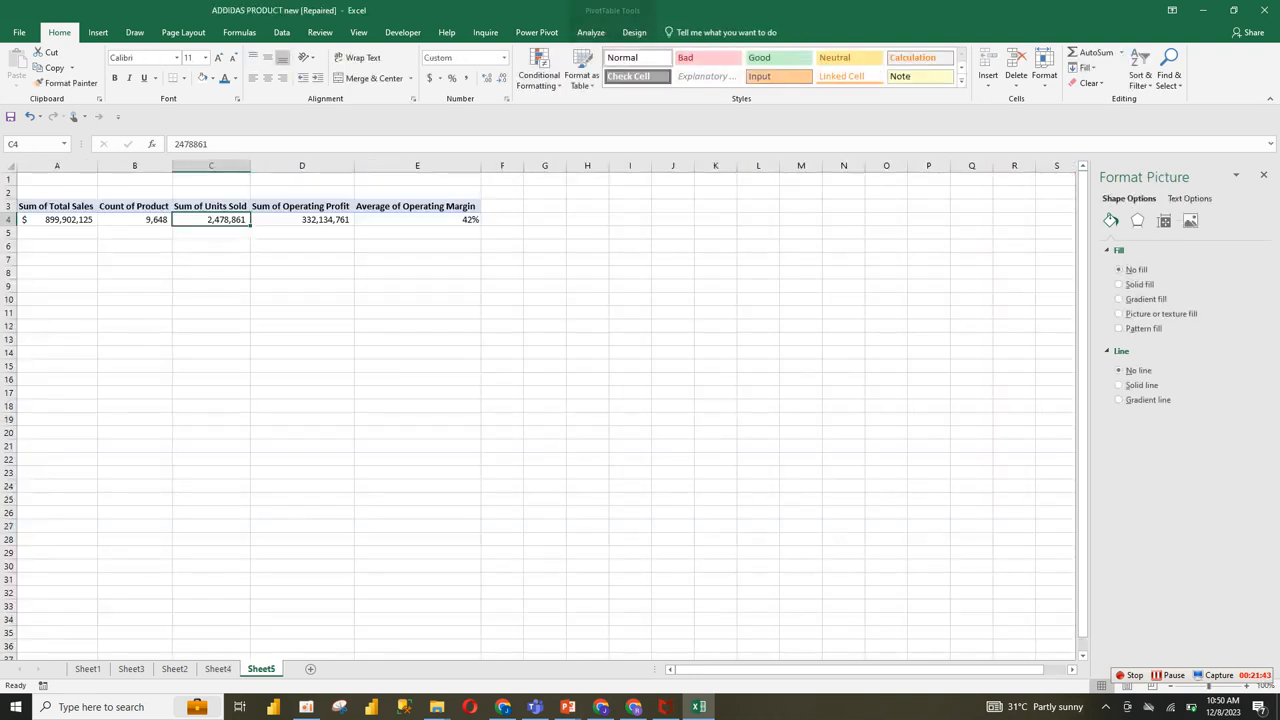
pyautogui.moveTo(57, 206); pyautogui.dragTo(412, 219)
pyautogui.hotkey('ctrl', 'c')
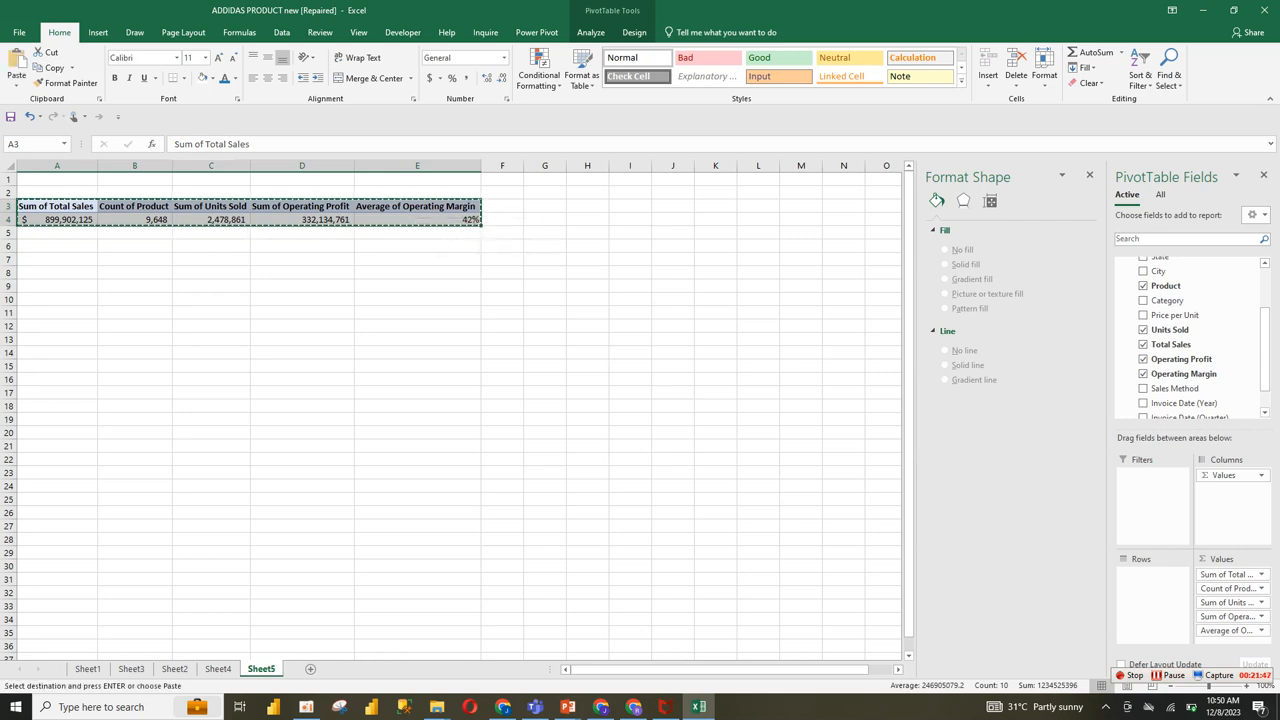
pyautogui.click(57, 273)
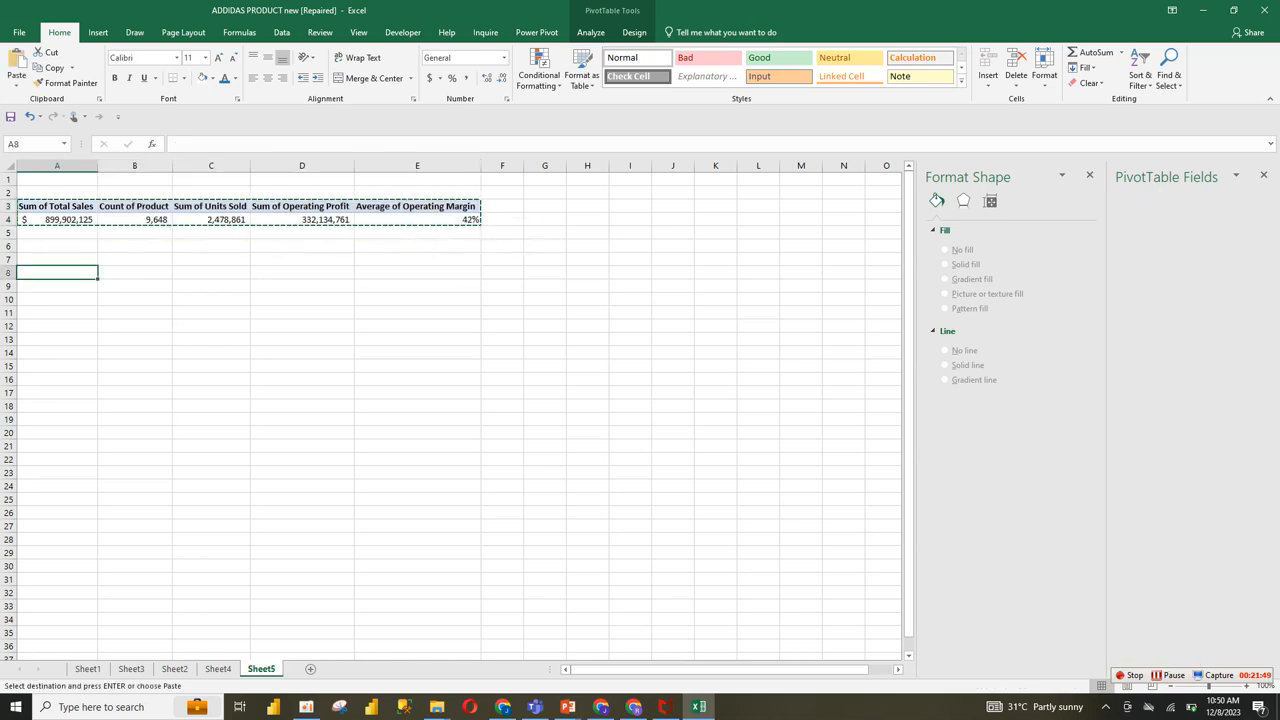
pyautogui.hotkey('ctrl', 'v')
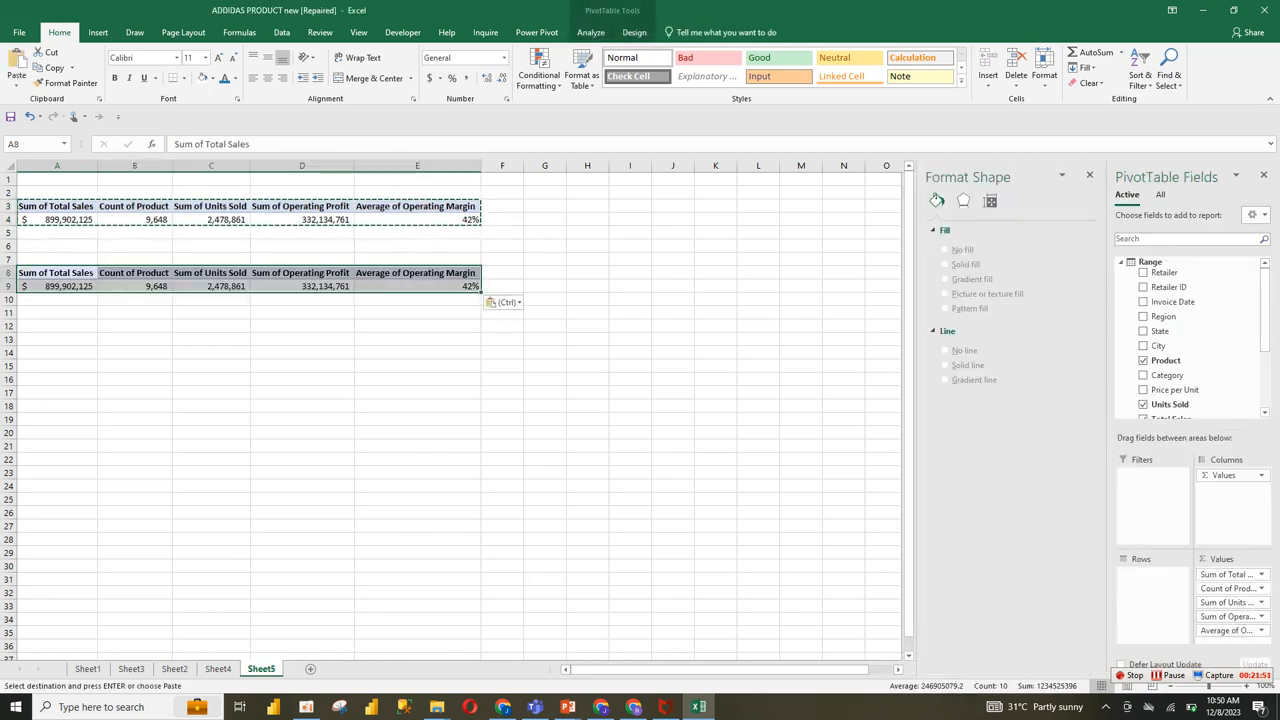
# Step: Remove the product count, units sold, operating profit and operating margin fields from the duplicated pivot table, keeping Sum of Total Sales
pyautogui.moveTo(1228, 588); pyautogui.dragTo(780, 480)
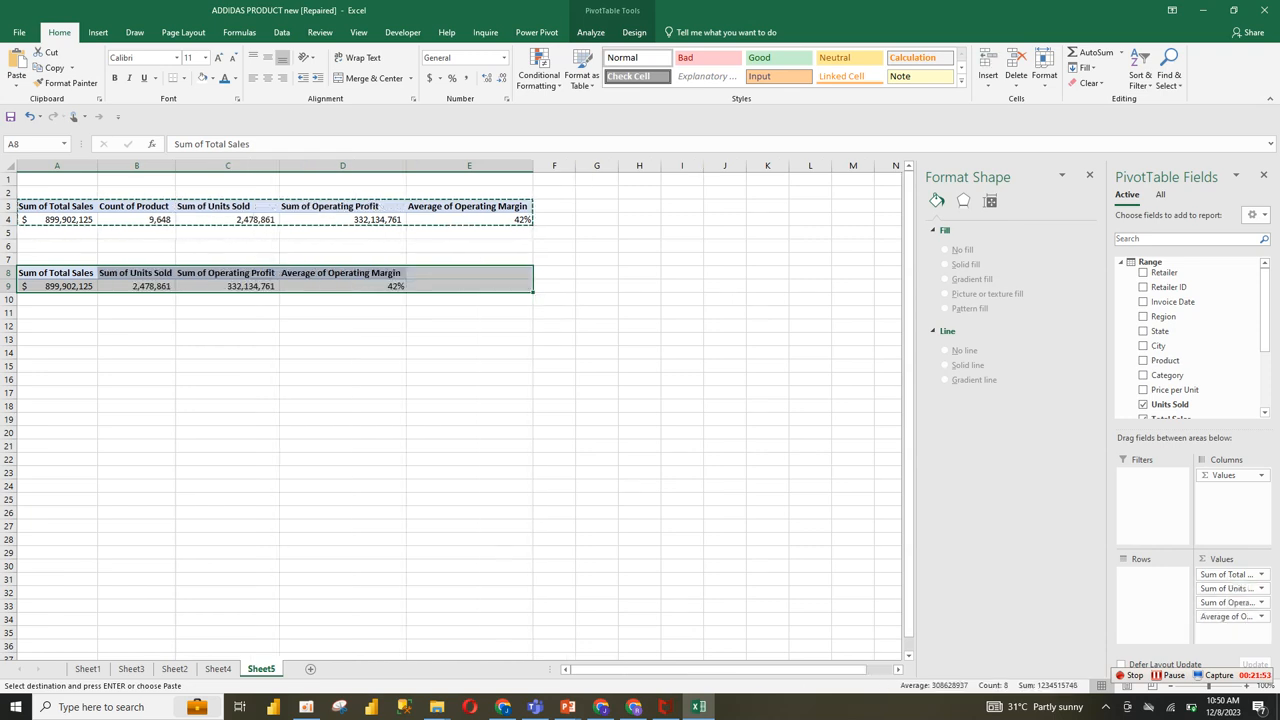
pyautogui.moveTo(1228, 588); pyautogui.dragTo(1187, 330)
pyautogui.moveTo(1228, 588); pyautogui.dragTo(1187, 330)
pyautogui.moveTo(1228, 588); pyautogui.dragTo(1187, 345)
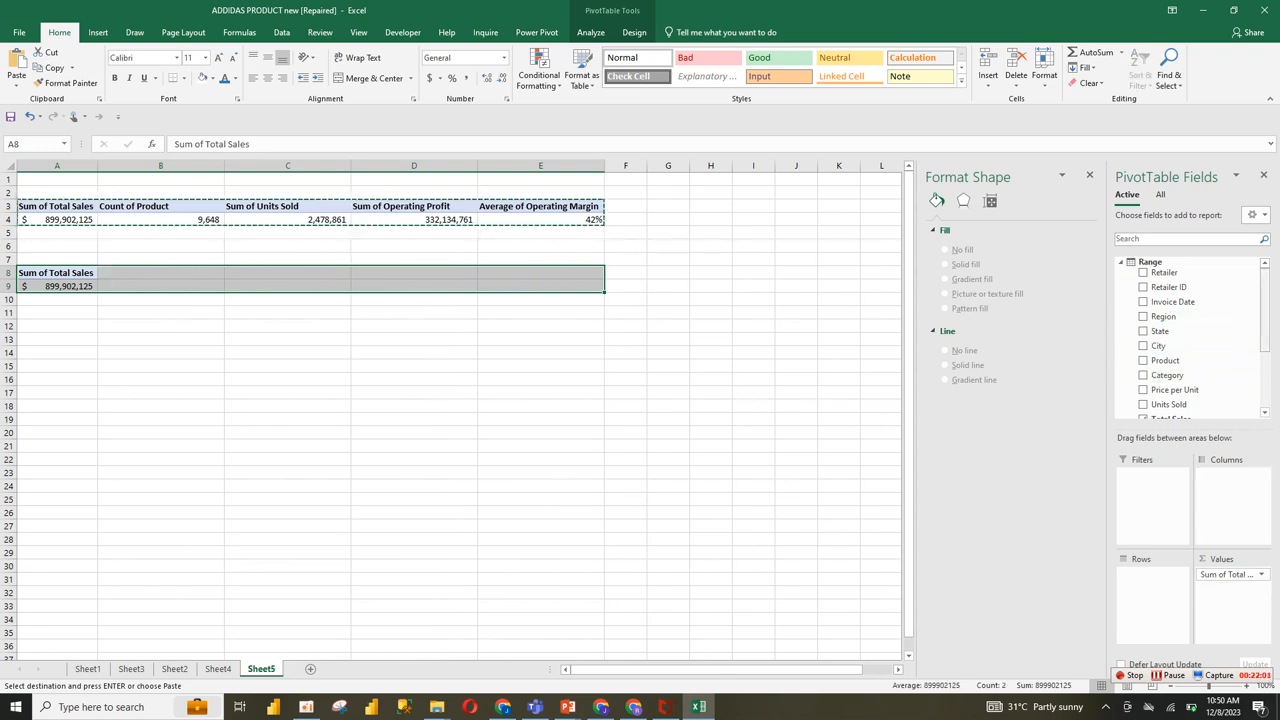
# Step: Add State and Invoice Date as row fields of the duplicated pivot table and widen the field list
pyautogui.moveTo(1160, 331); pyautogui.dragTo(1153, 580)
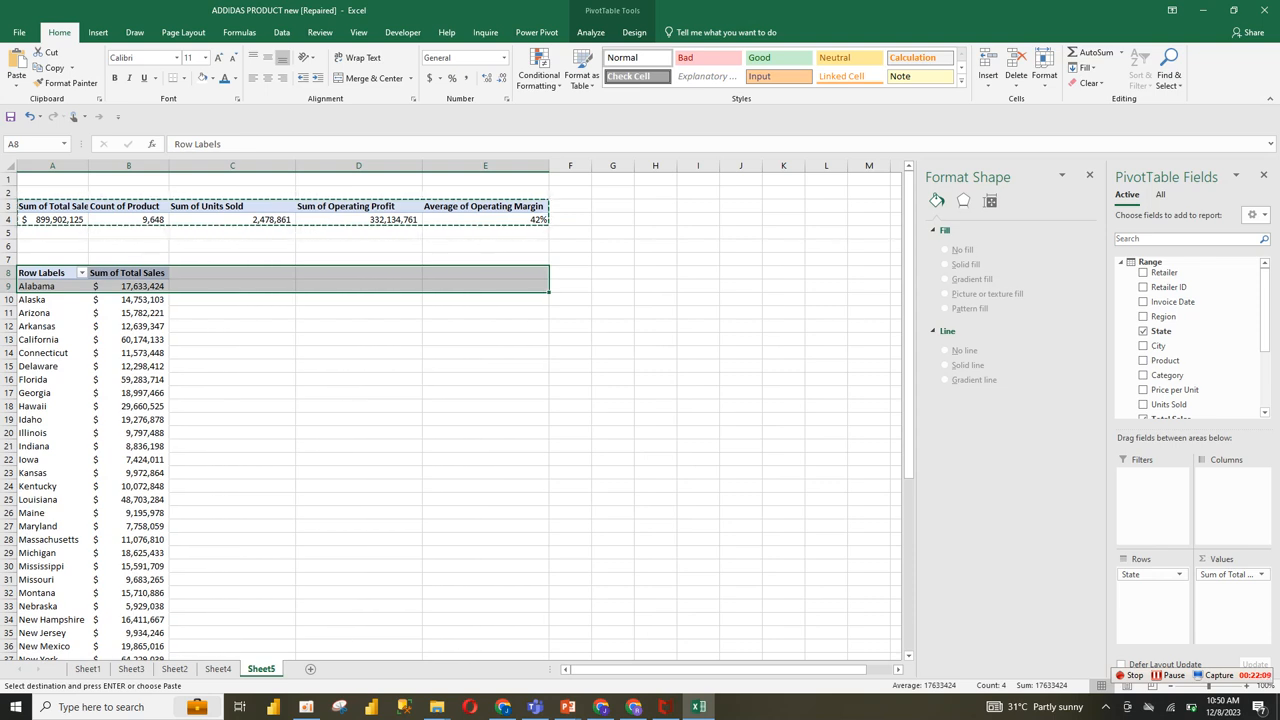
pyautogui.moveTo(1173, 302); pyautogui.dragTo(1153, 592)
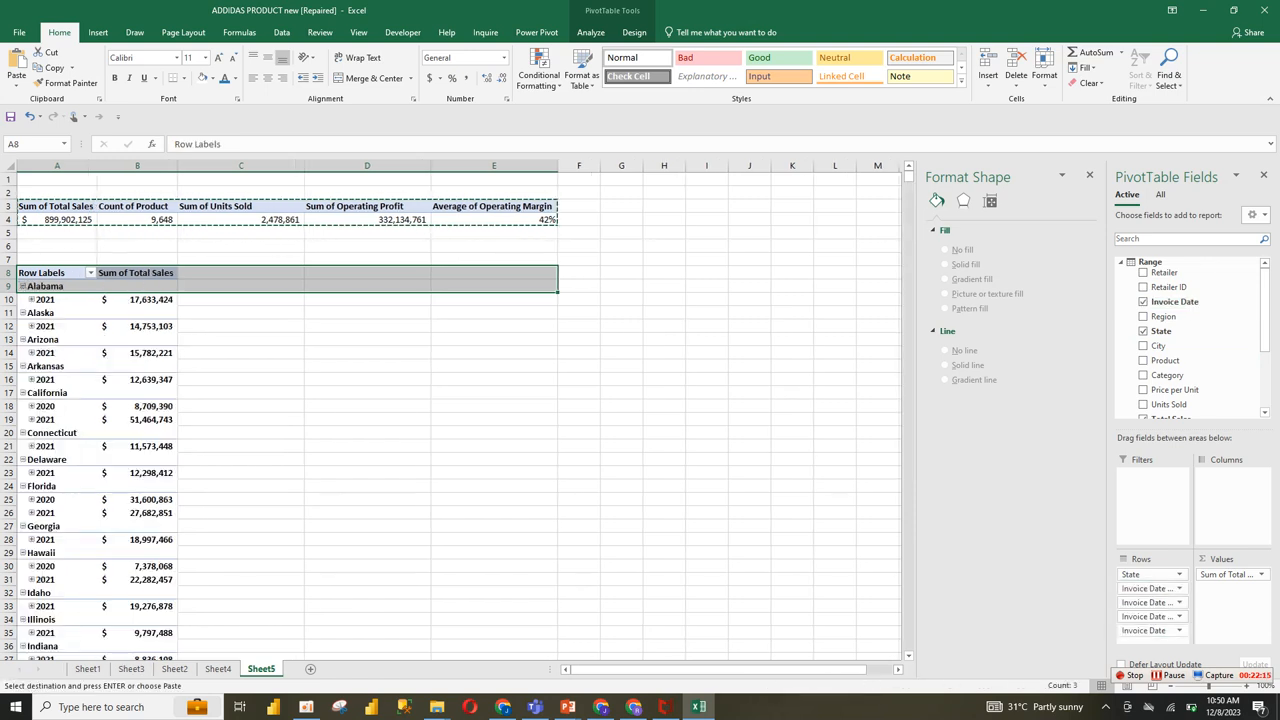
pyautogui.moveTo(1106, 560); pyautogui.dragTo(997, 560)
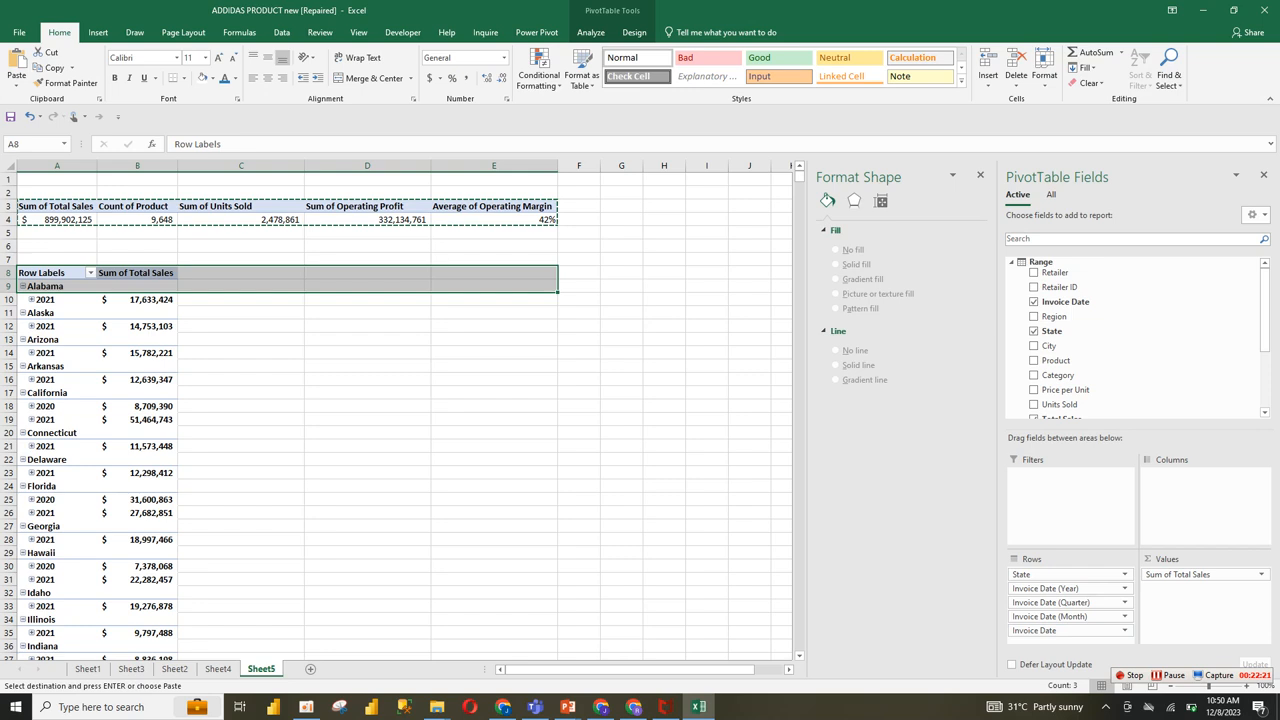
# Step: Remove Invoice Date and Invoice Date (Month) from the pivot table's row fields
pyautogui.click(1070, 630)
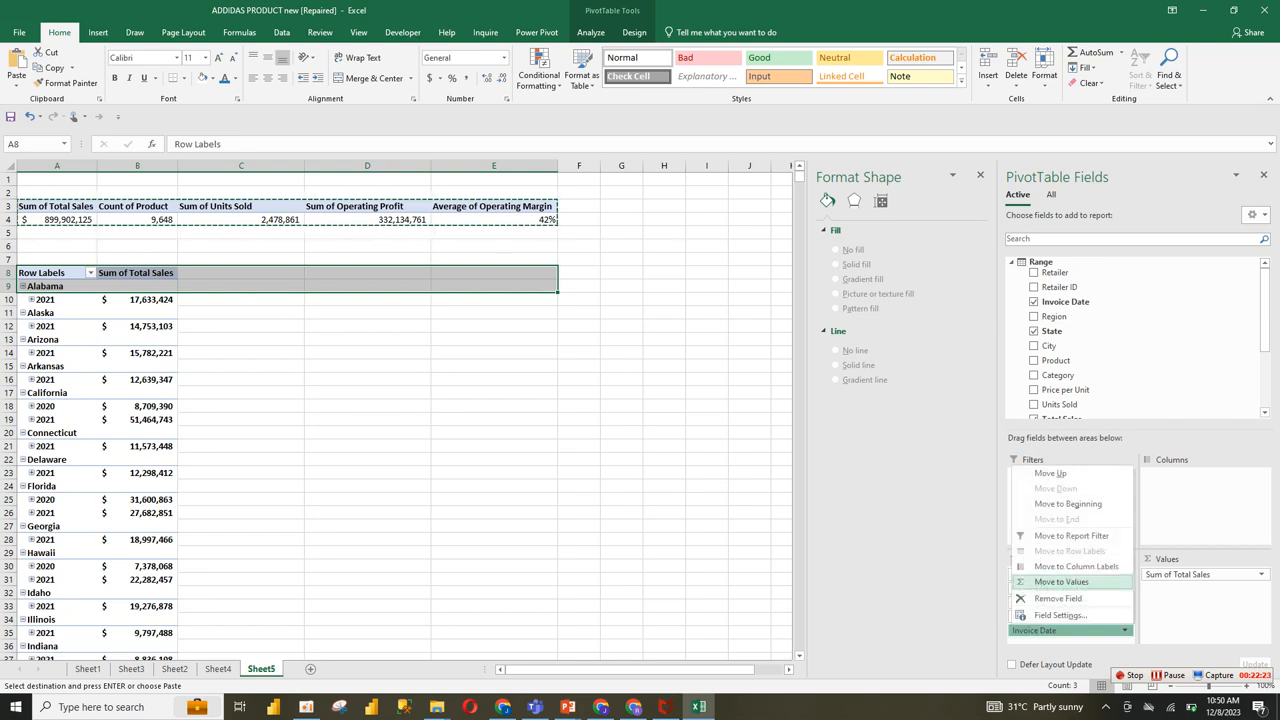
pyautogui.click(1058, 598)
pyautogui.click(1068, 616)
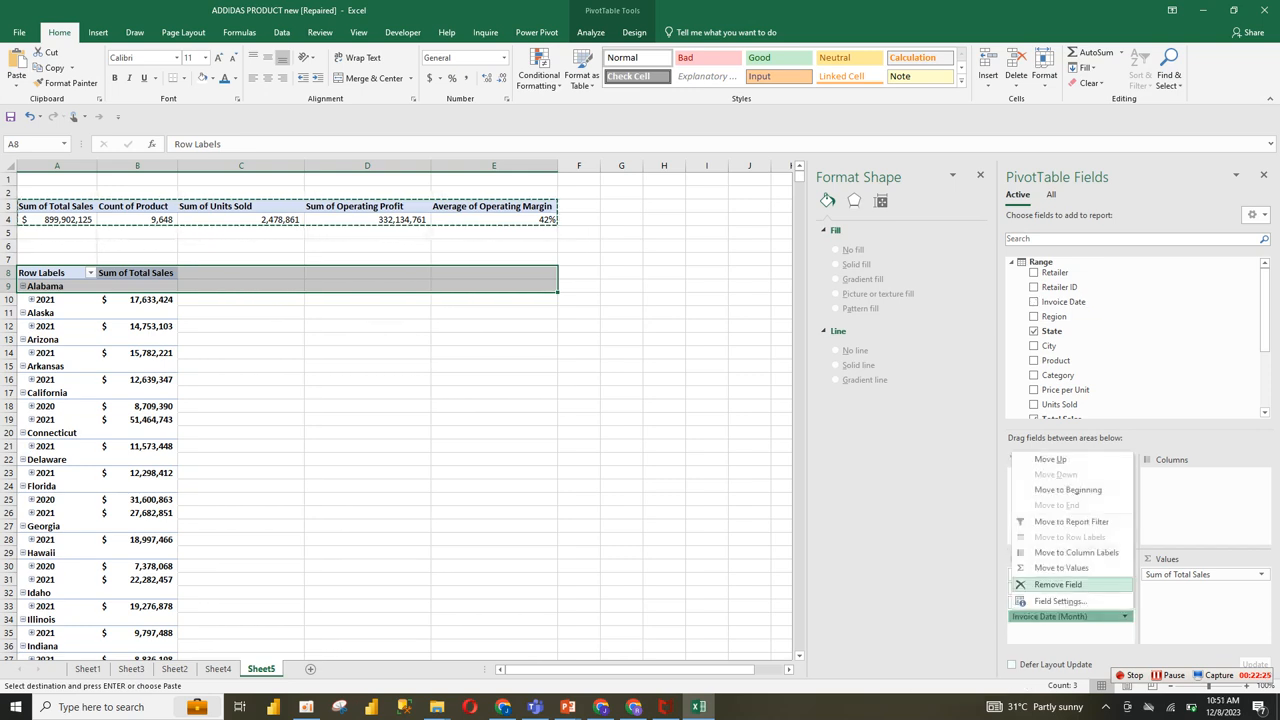
pyautogui.click(1058, 584)
# Step: Move Invoice Date (Quarter) to the pivot table's values and Invoice Date (Year) to its columns
pyautogui.click(1068, 602)
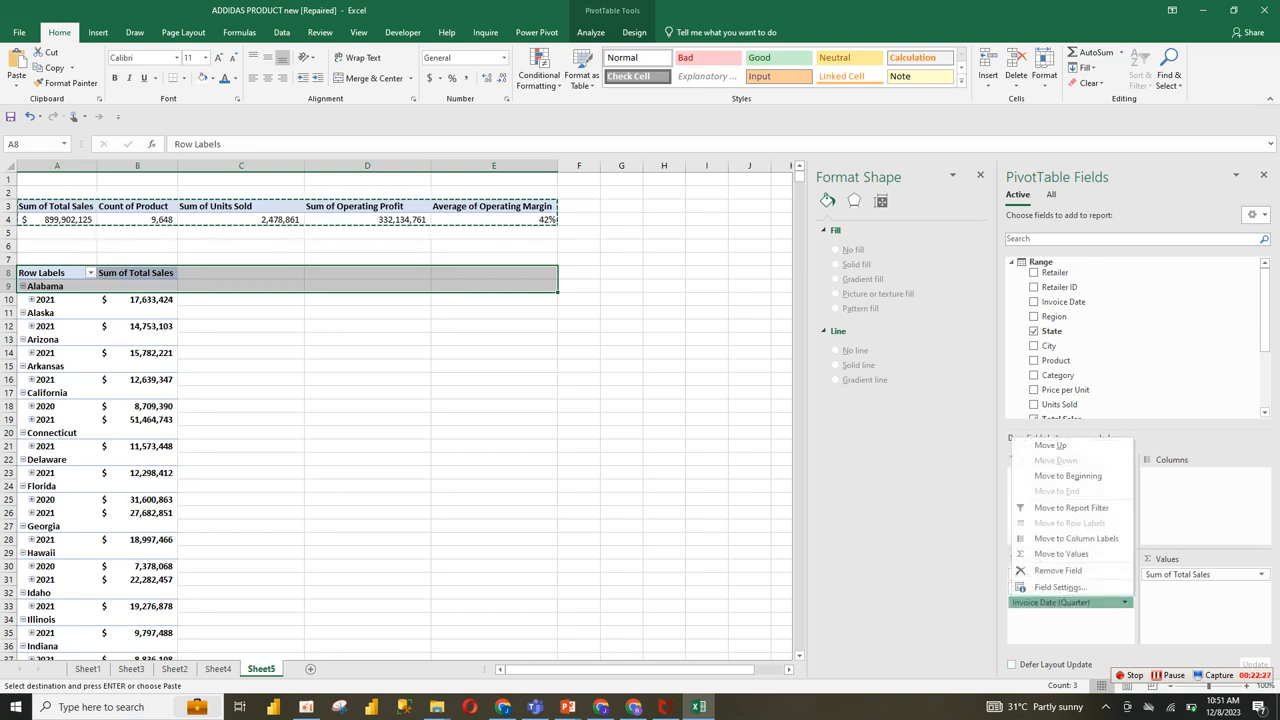
pyautogui.click(1061, 553)
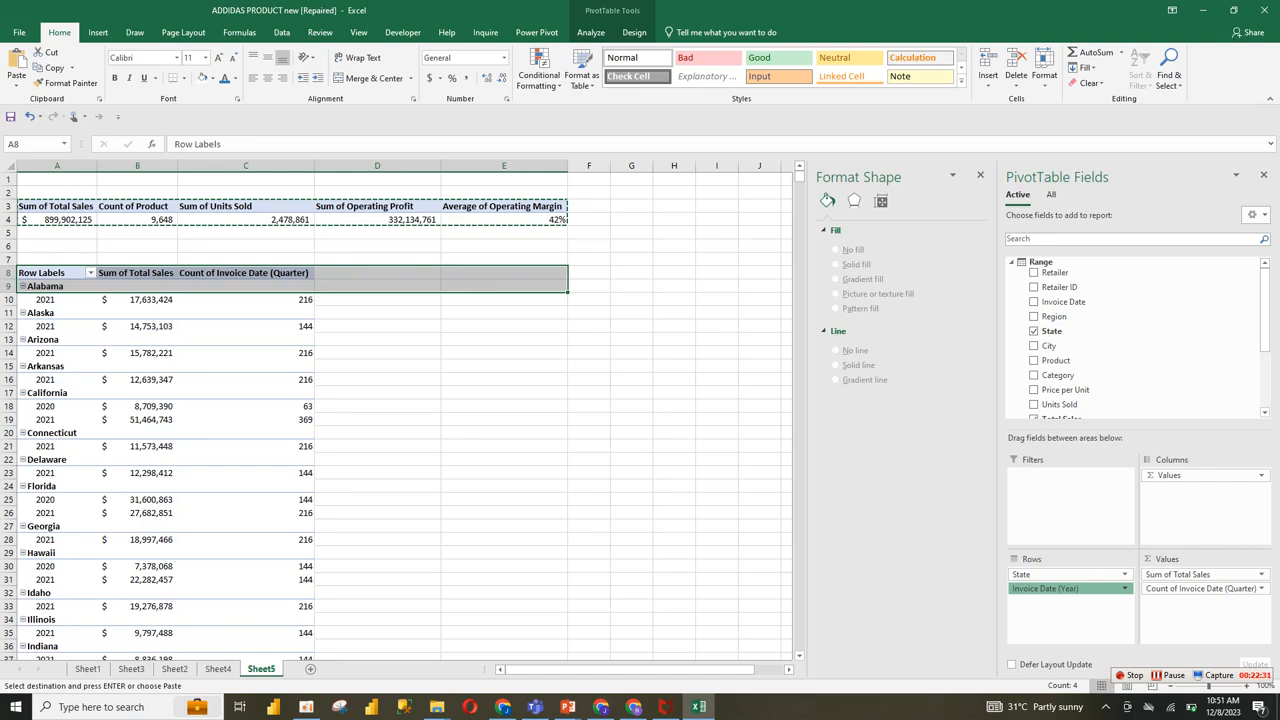
pyautogui.moveTo(1068, 588); pyautogui.dragTo(1200, 489)
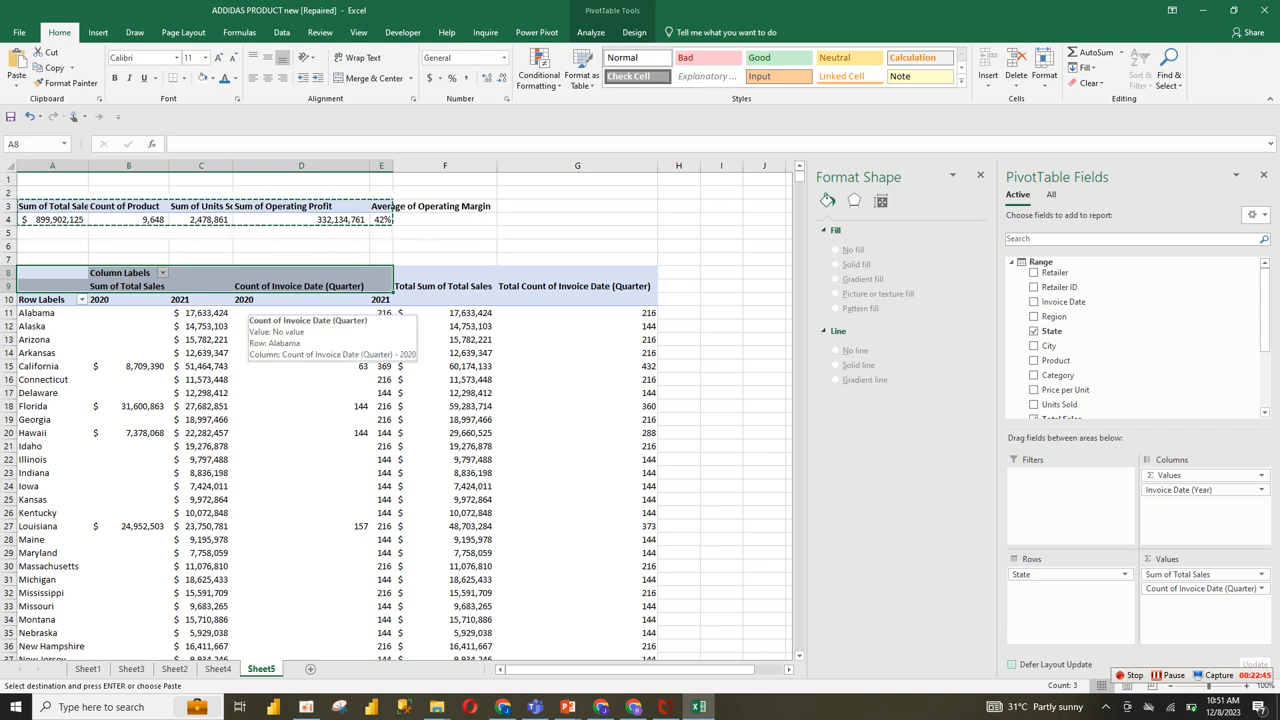
# Step: Turn off the grand totals for both rows and columns in the state pivot table
pyautogui.click(445, 367)
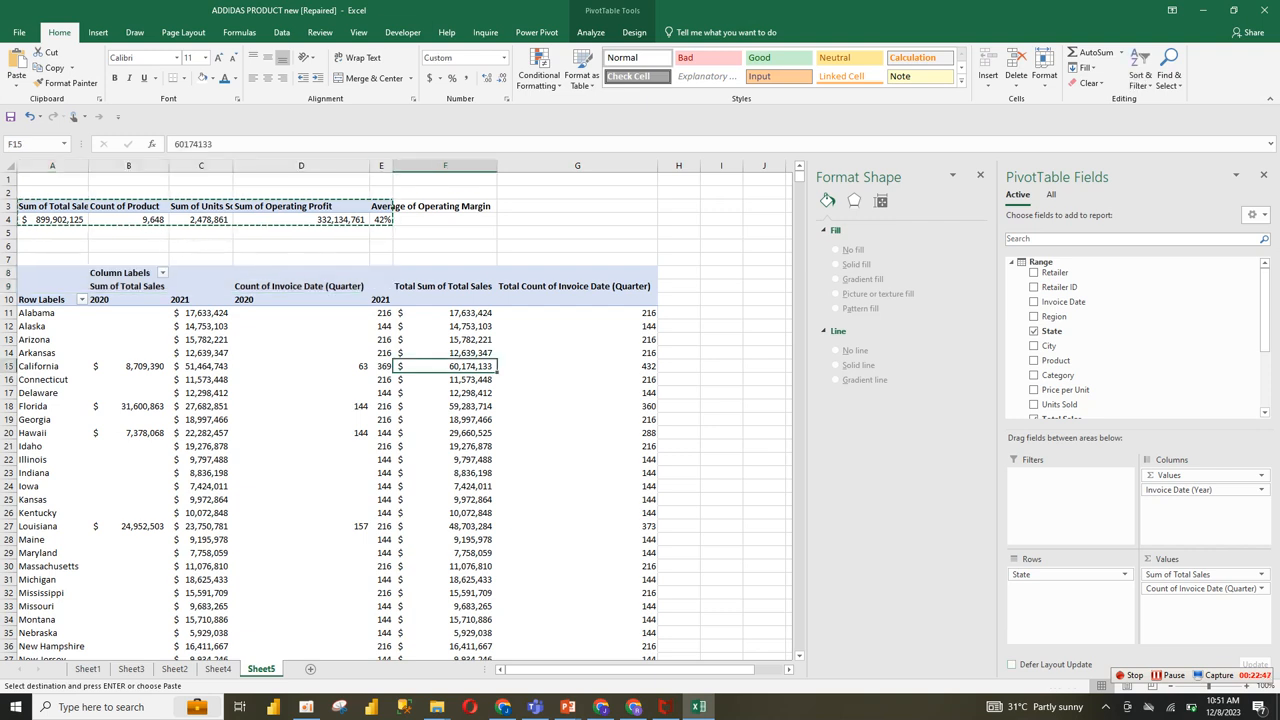
pyautogui.click(634, 32)
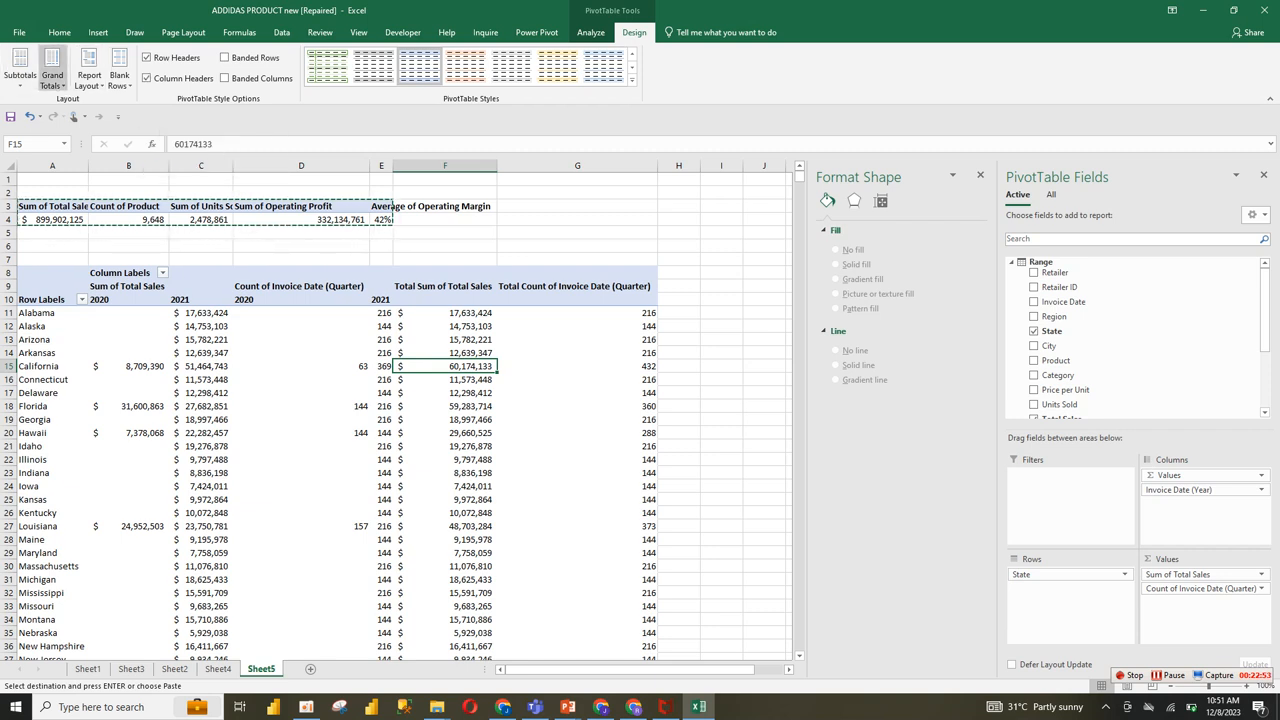
pyautogui.click(52, 72)
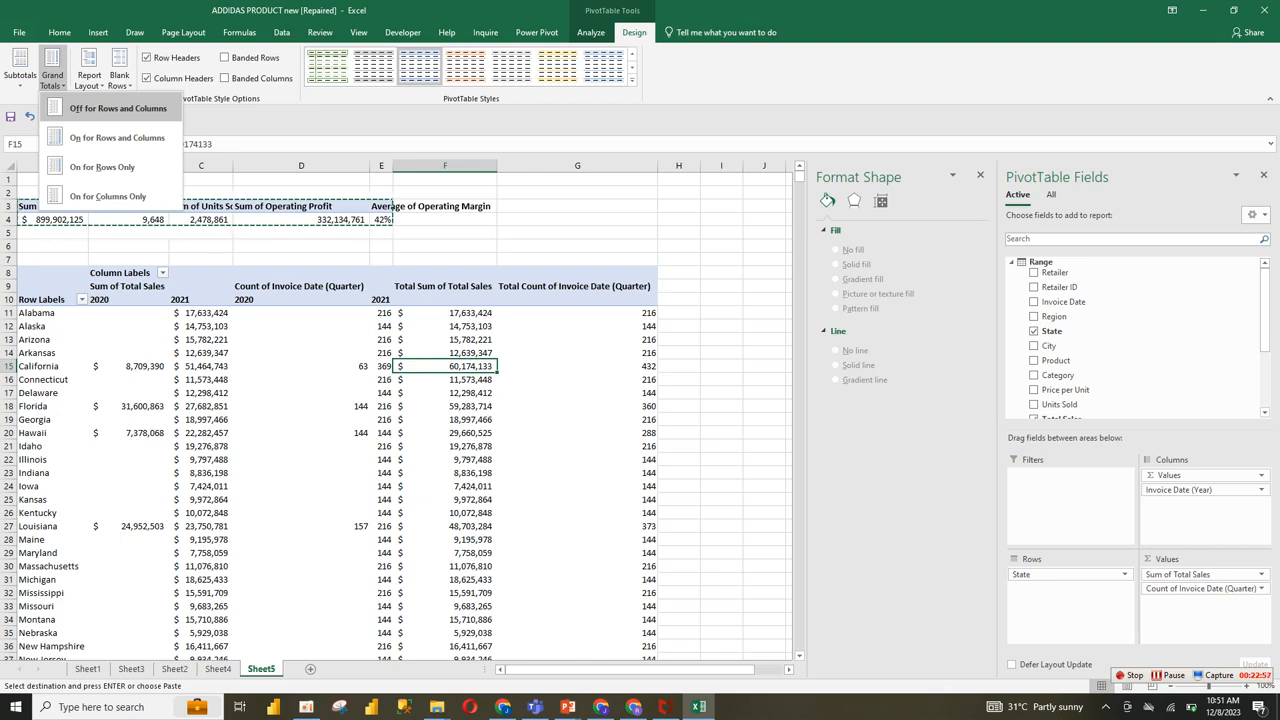
pyautogui.click(110, 108)
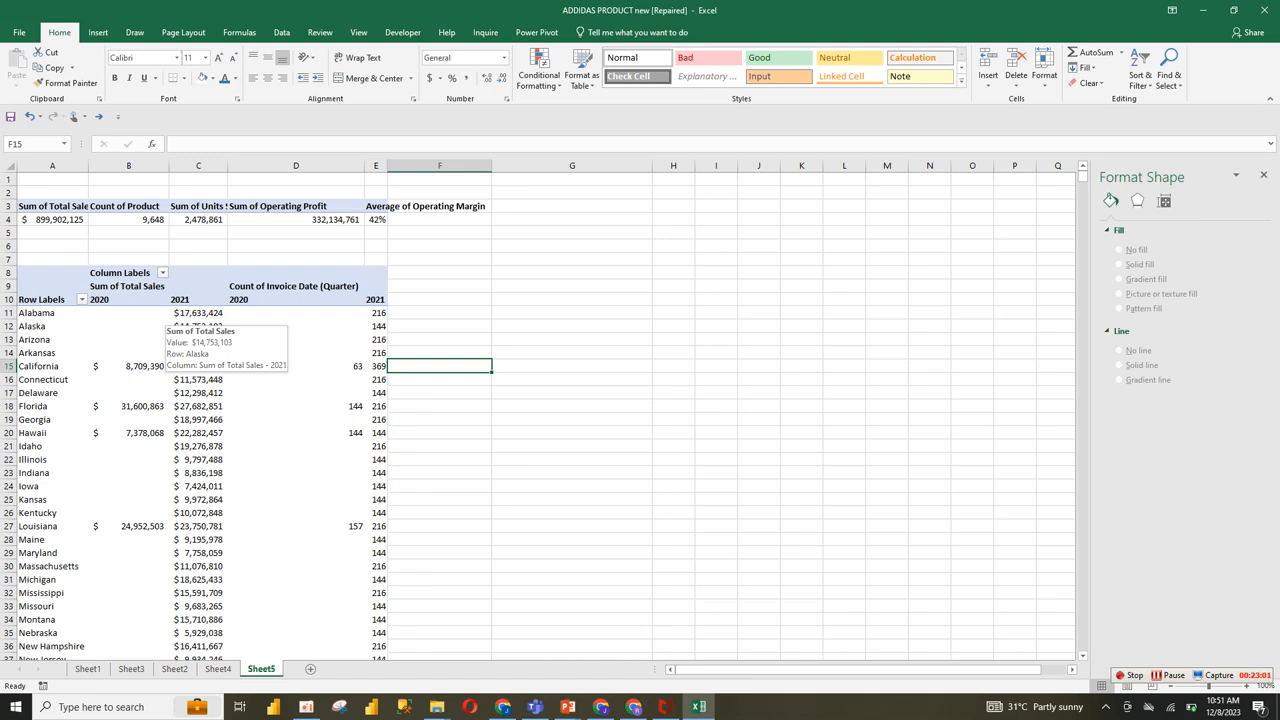
# Step: Remove Count of Invoice Date (Quarter) from the state pivot table's values
pyautogui.click(240, 299)
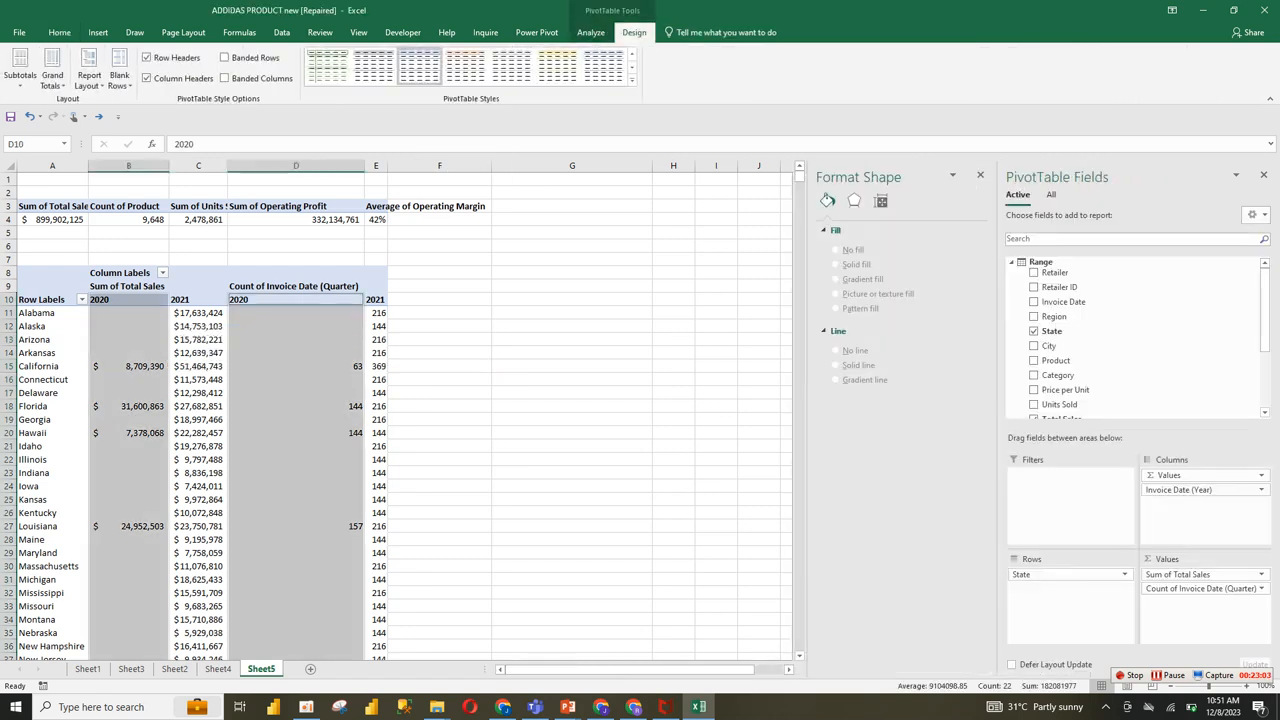
pyautogui.click(144, 326)
pyautogui.click(198, 433)
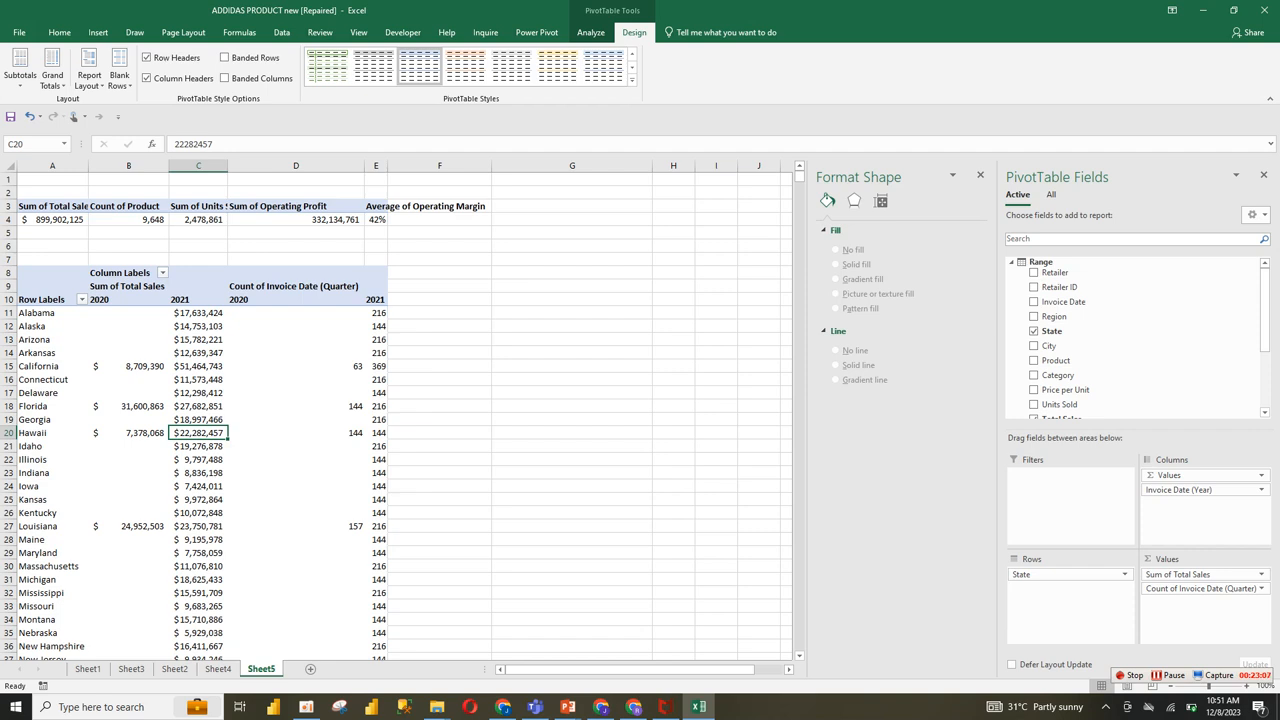
pyautogui.click(280, 300)
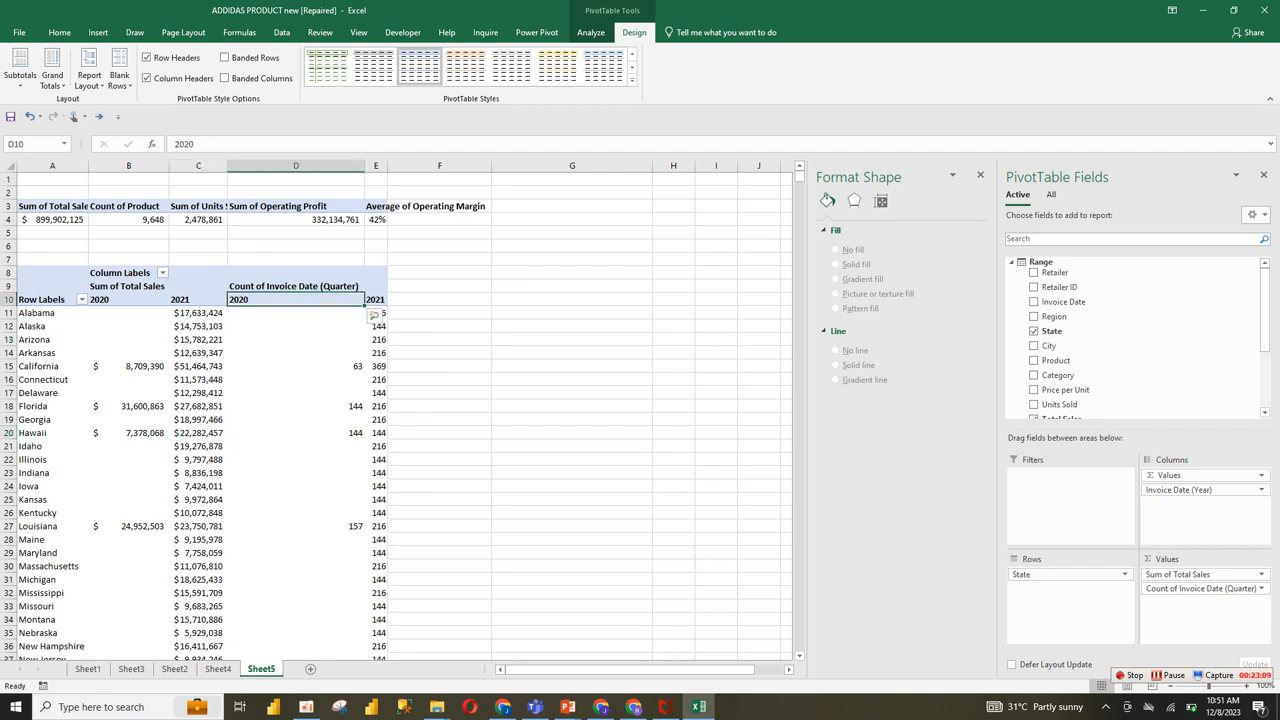
pyautogui.click(296, 393)
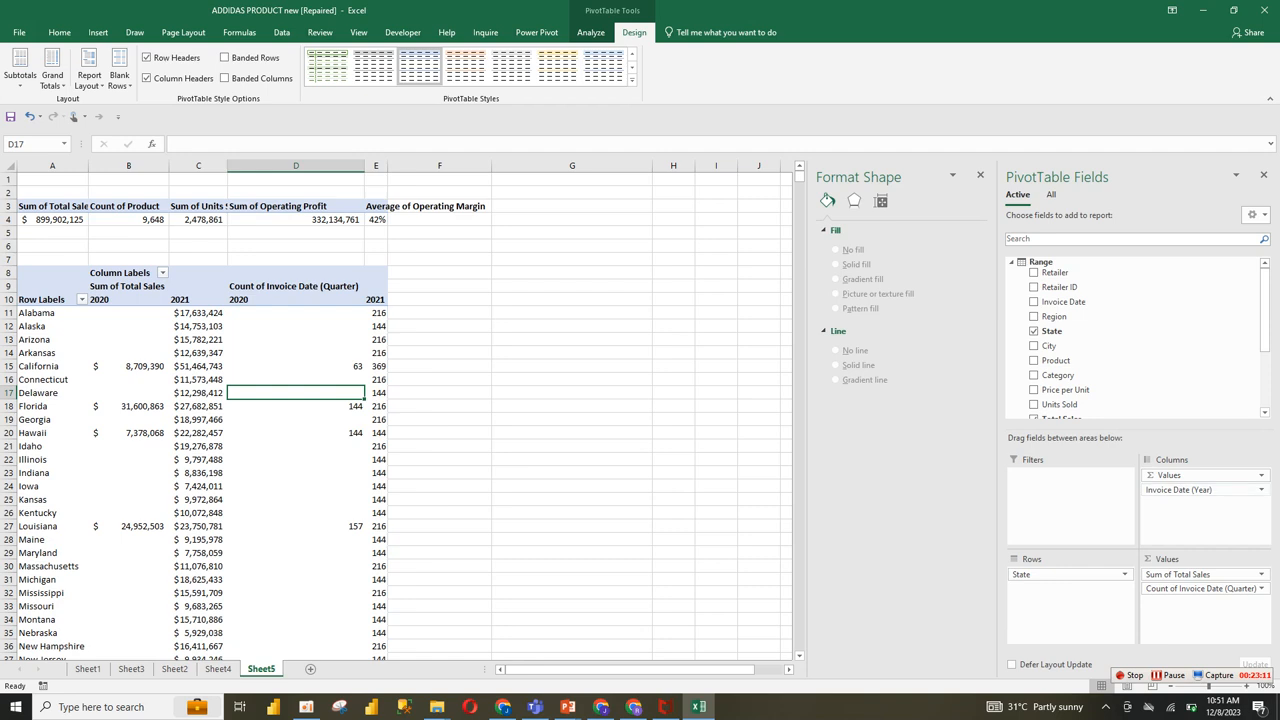
pyautogui.click(1261, 588)
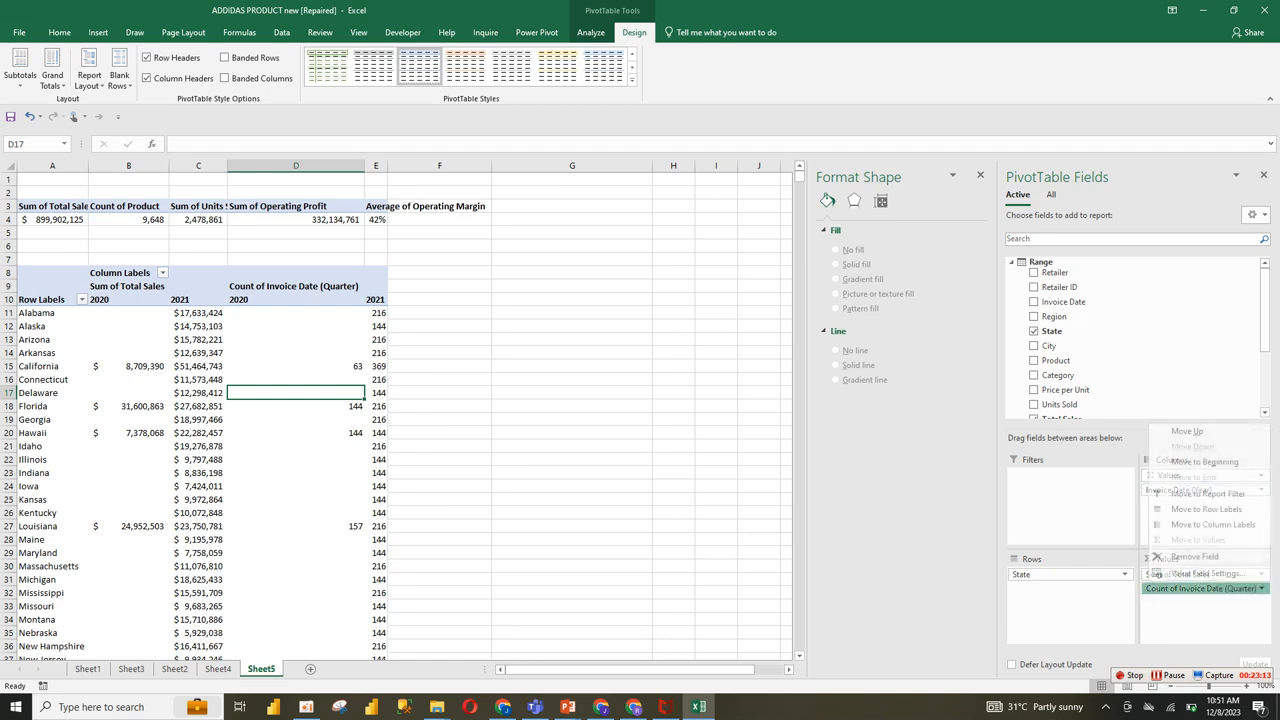
pyautogui.click(1194, 556)
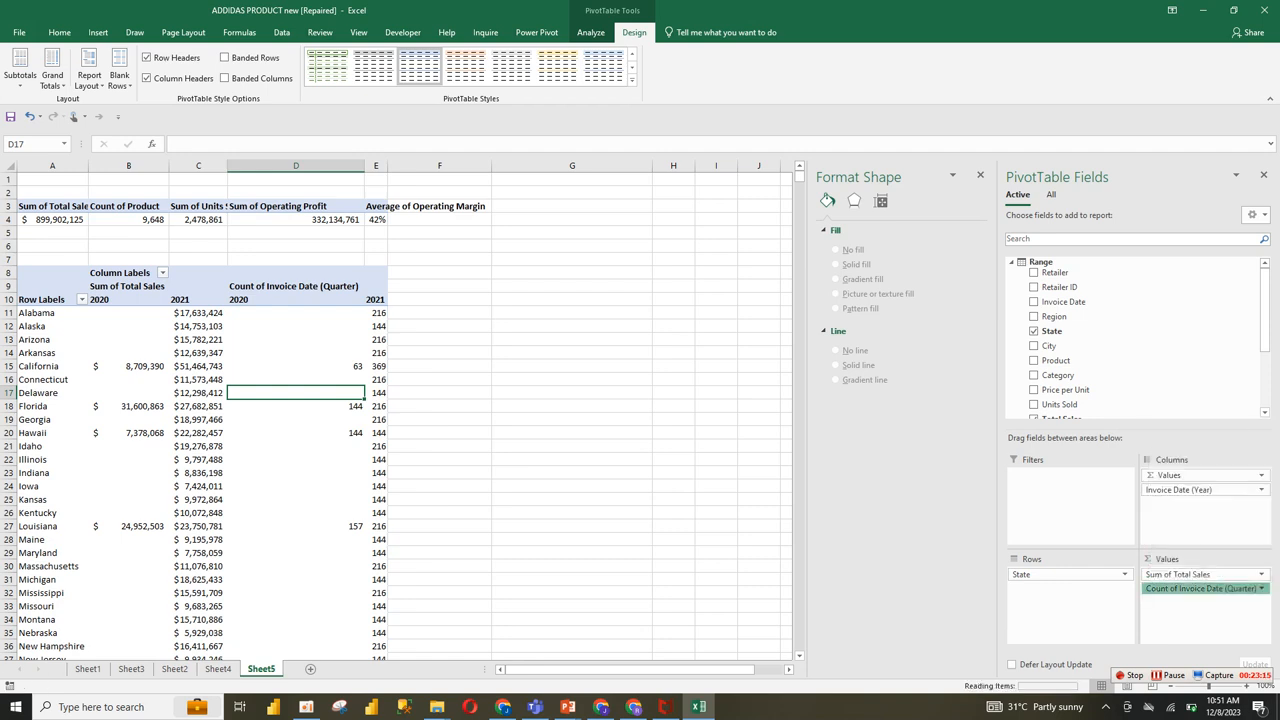
# Step: Sort the states in the pivot table by their 2021 total sales, largest to smallest
pyautogui.click(135, 281)
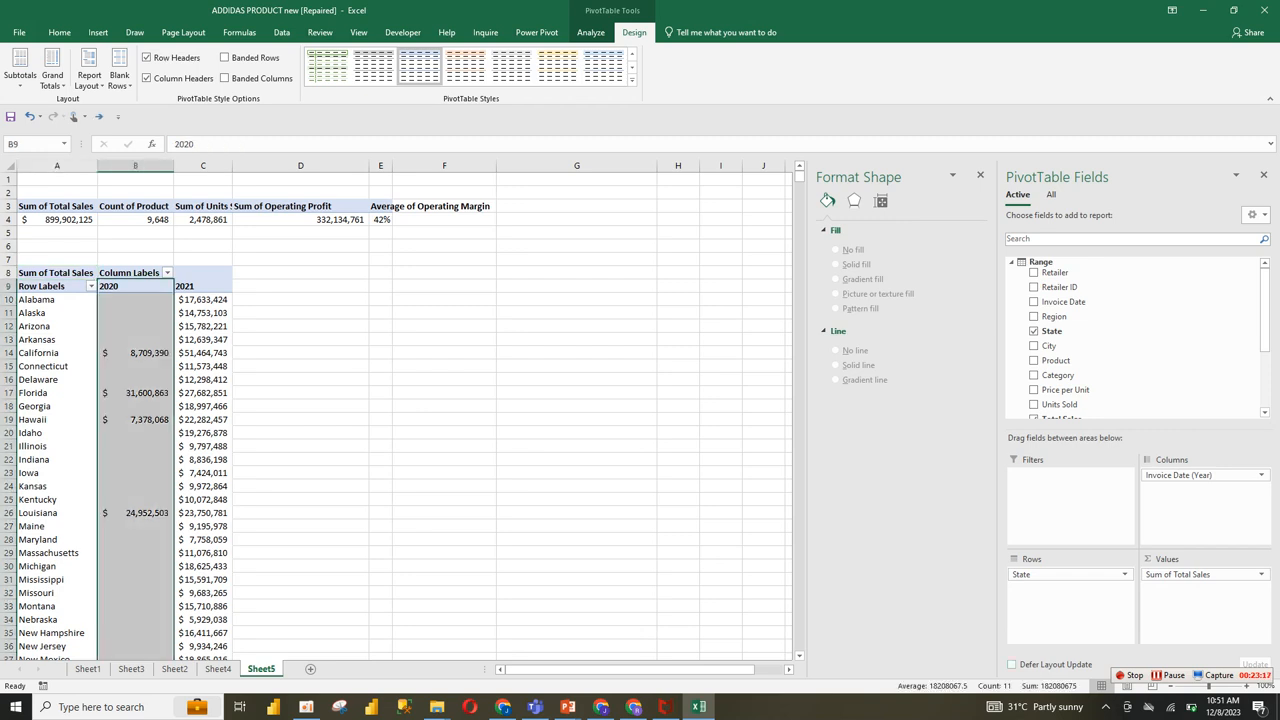
pyautogui.click(203, 313)
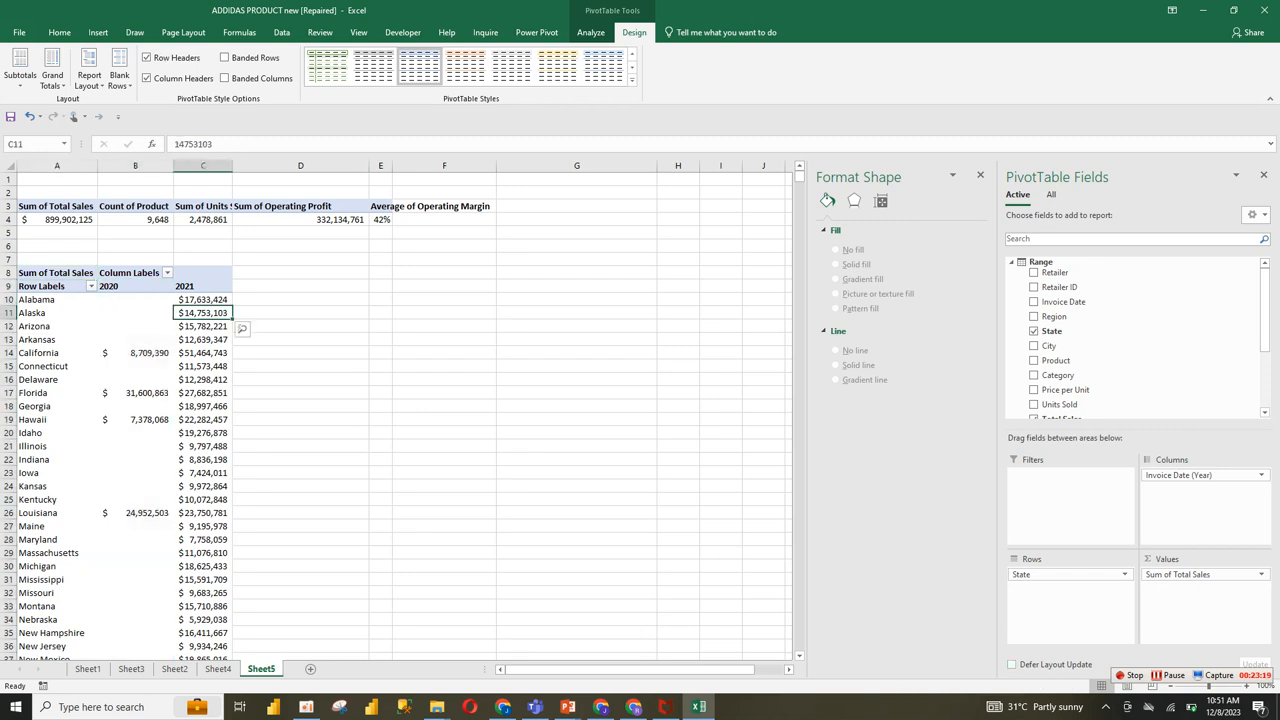
pyautogui.rightClick(196, 311)
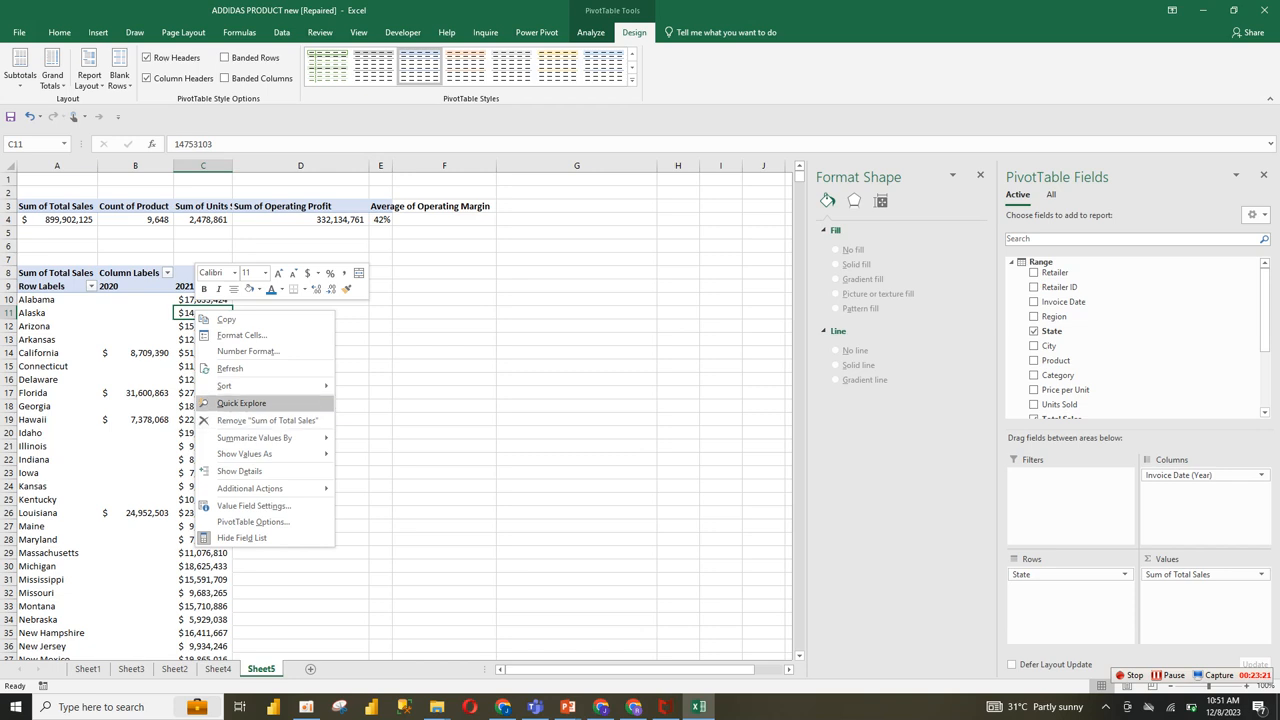
pyautogui.moveTo(260, 386)
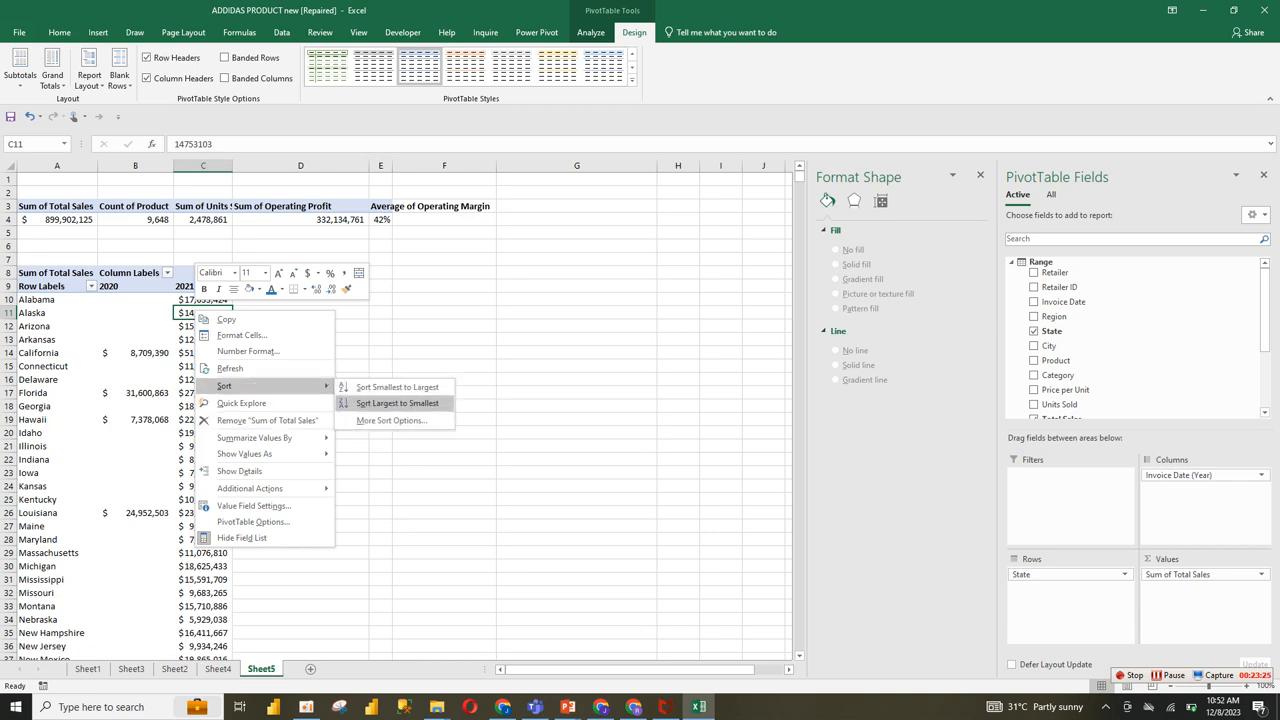
pyautogui.click(397, 403)
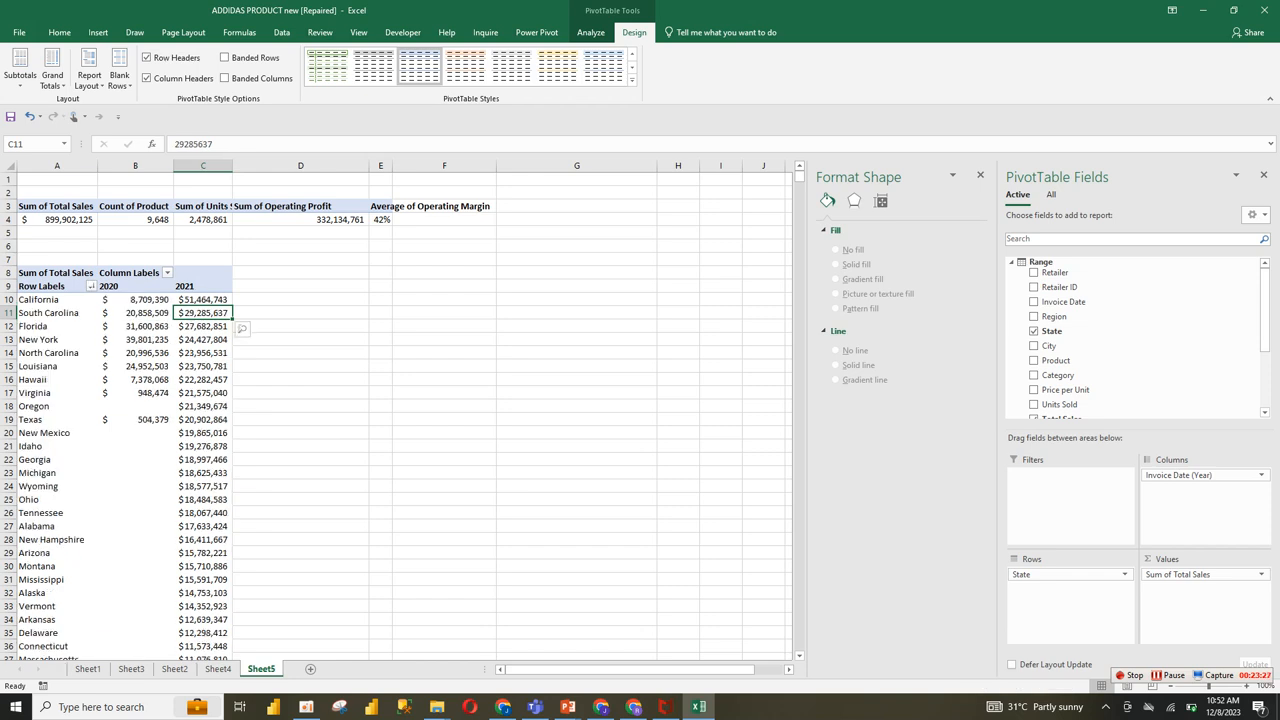
# Step: Apply a value filter to the State rows showing the top 10 items by Sum of Total Sales
pyautogui.click(91, 286)
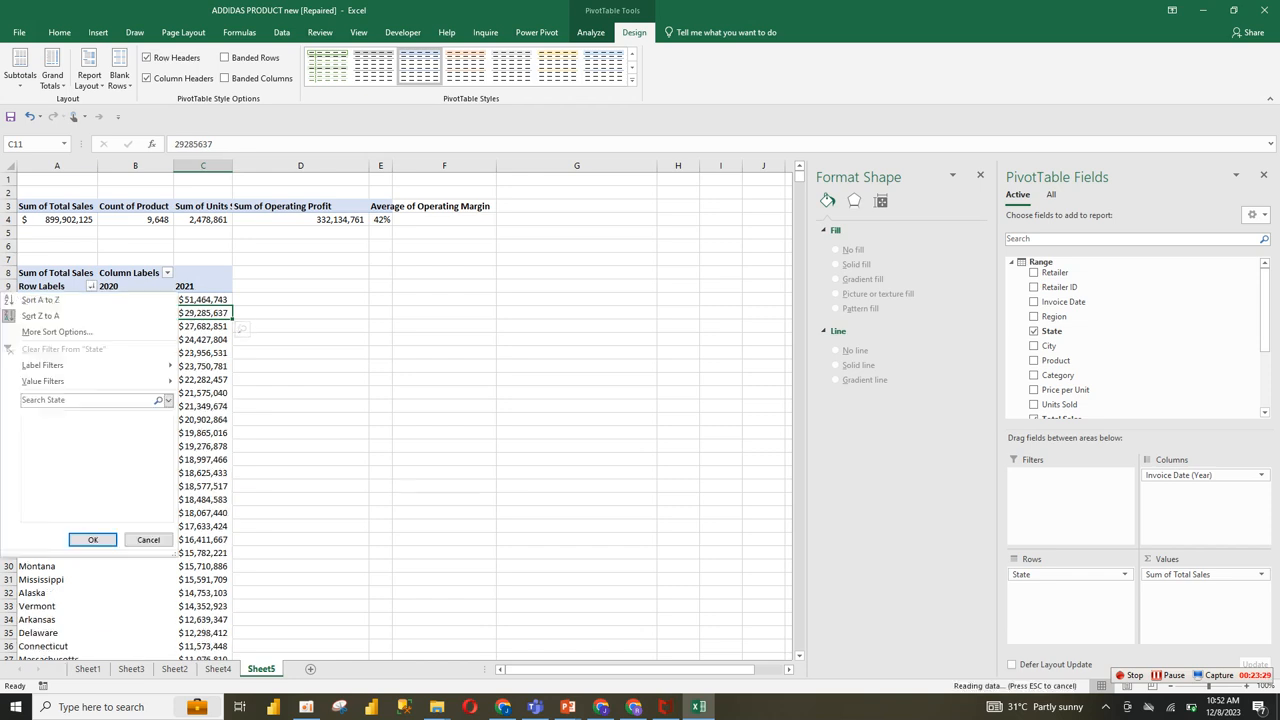
pyautogui.moveTo(150, 381)
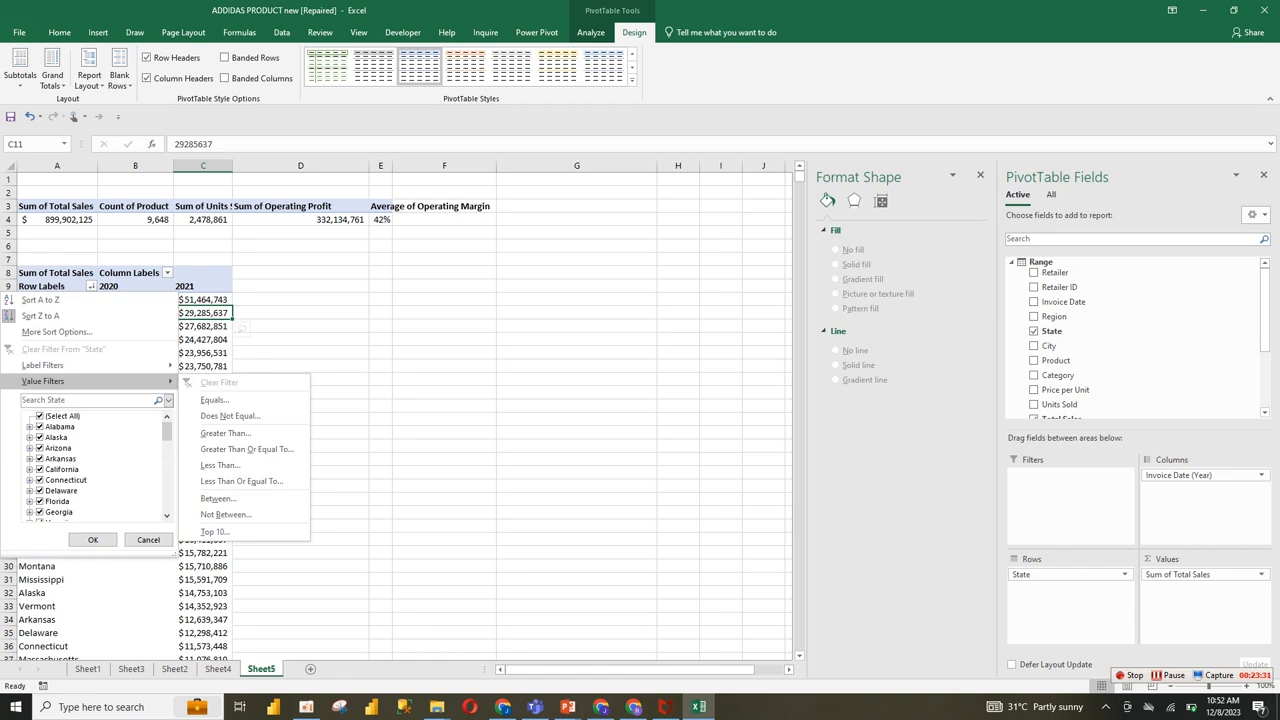
pyautogui.click(215, 531)
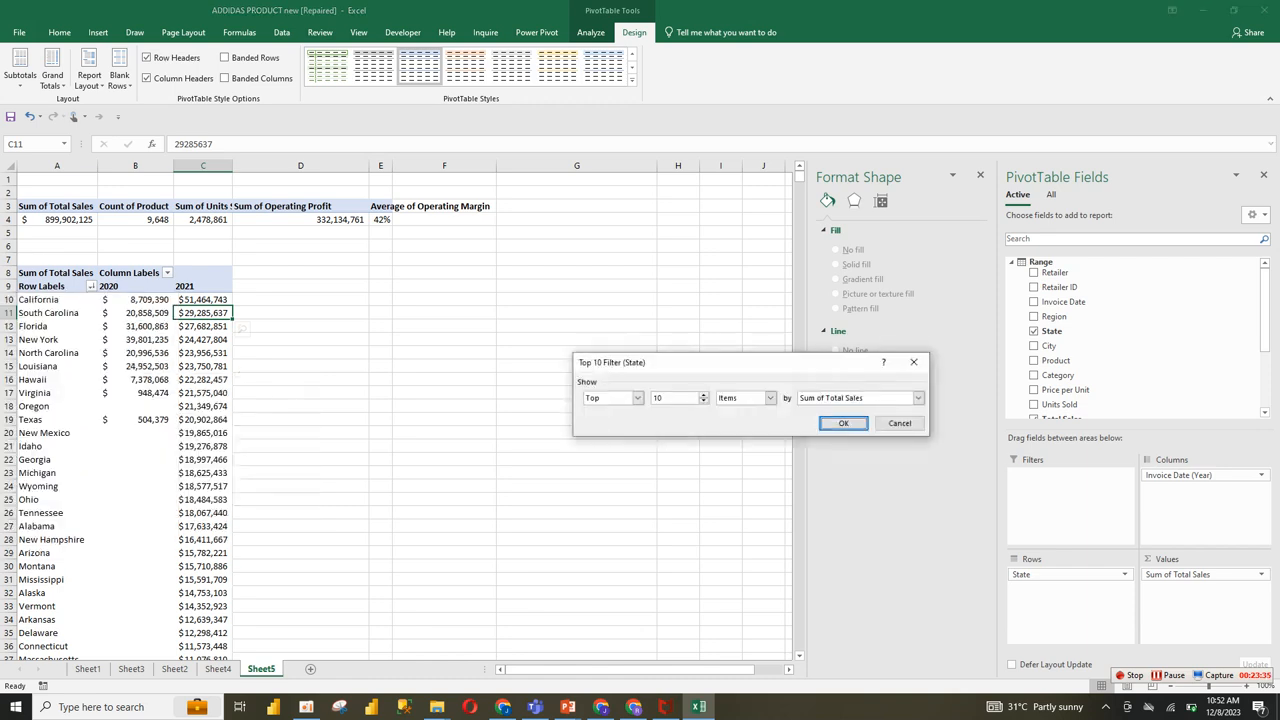
pyautogui.press('Return')
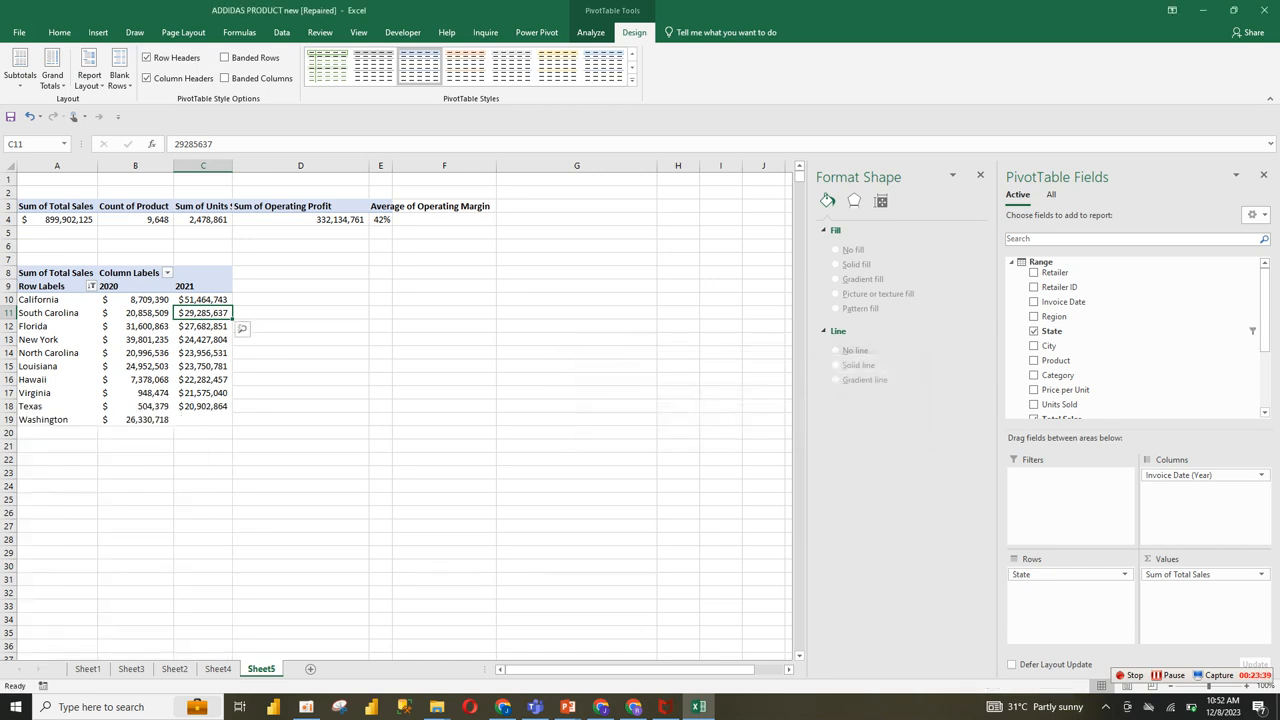
pyautogui.click(188, 419)
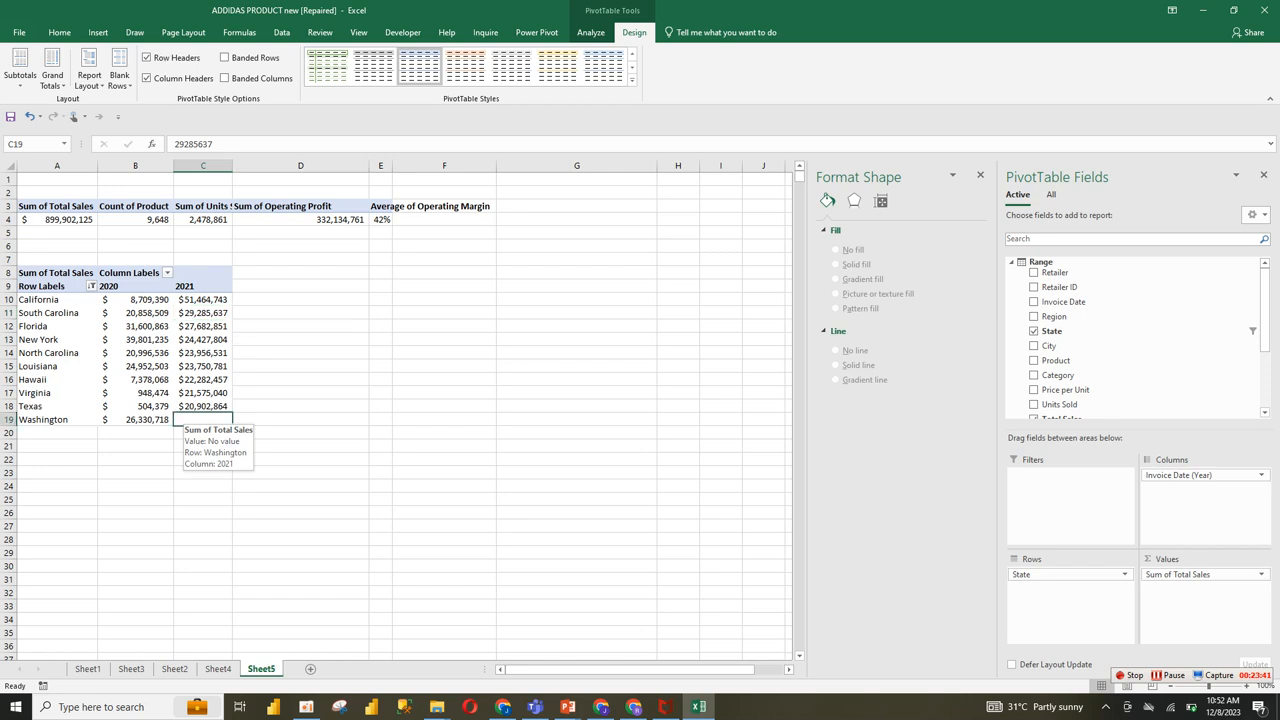
pyautogui.click(200, 393)
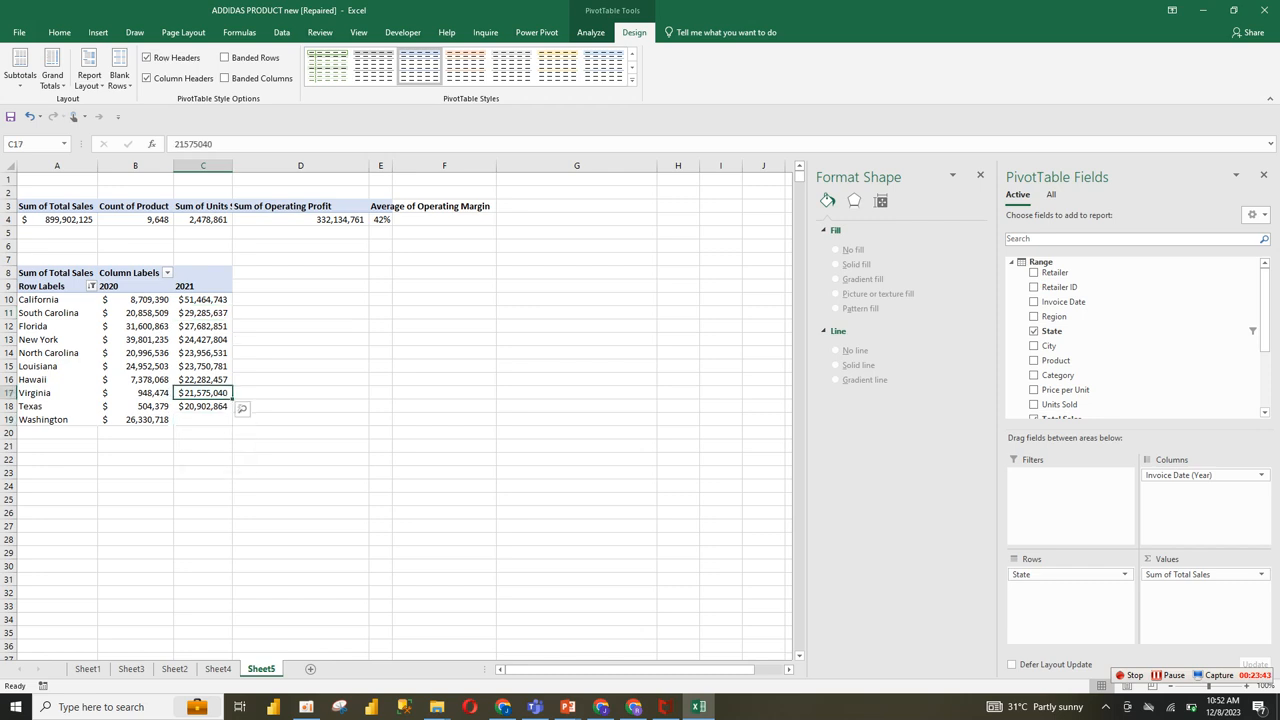
pyautogui.moveTo(40, 299); pyautogui.dragTo(200, 419)
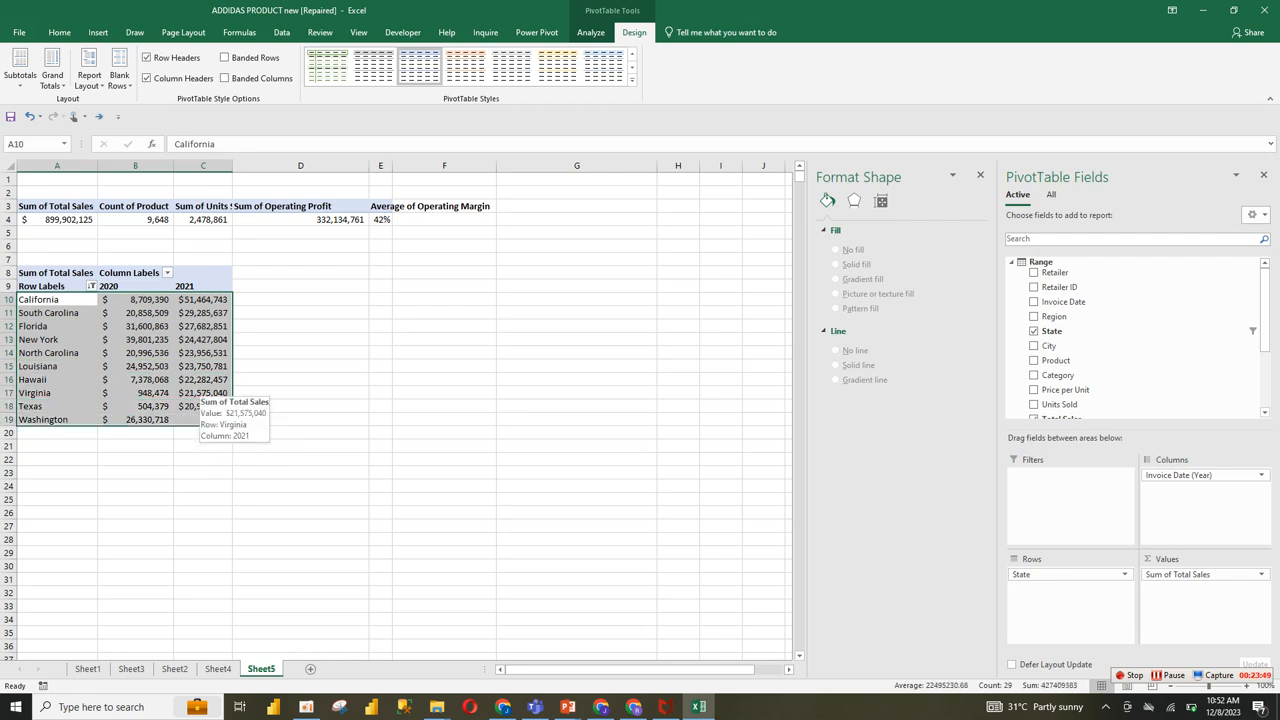
pyautogui.click(202, 393)
pyautogui.moveTo(135, 299); pyautogui.dragTo(200, 419)
pyautogui.click(202, 353)
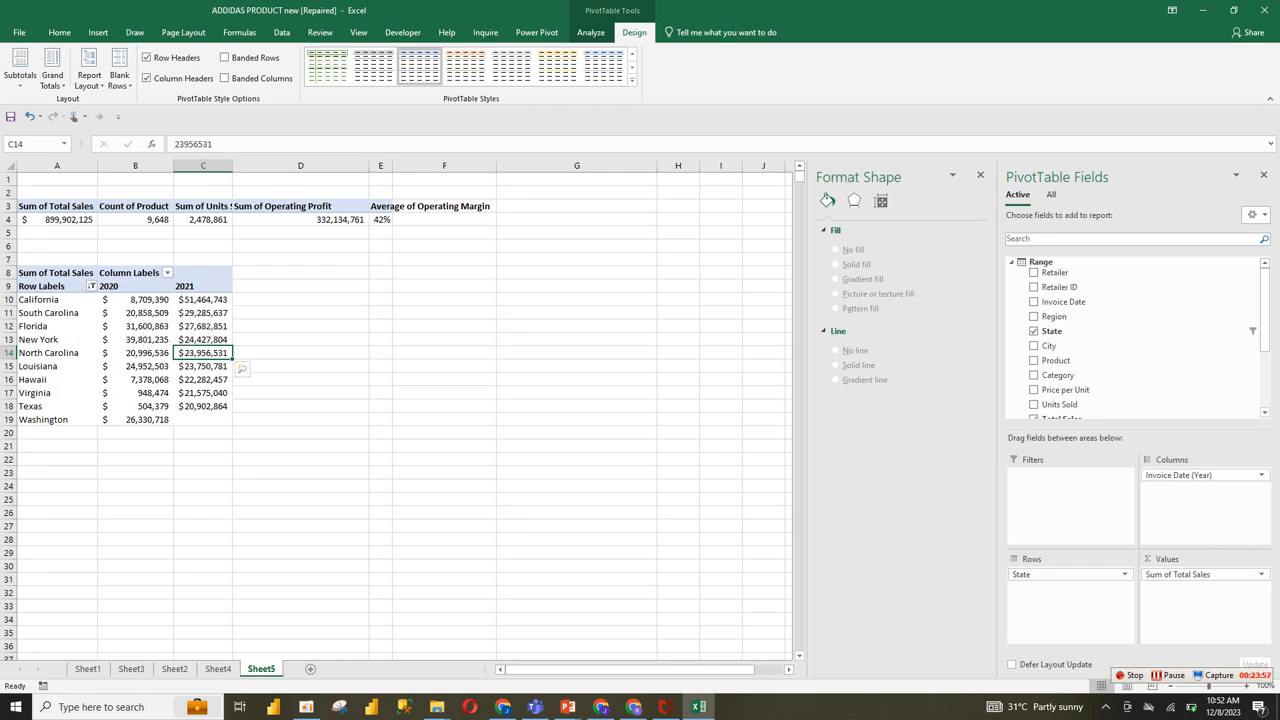
# Step: Sort the filtered states by their 2020 total sales, largest to smallest
pyautogui.rightClick(136, 302)
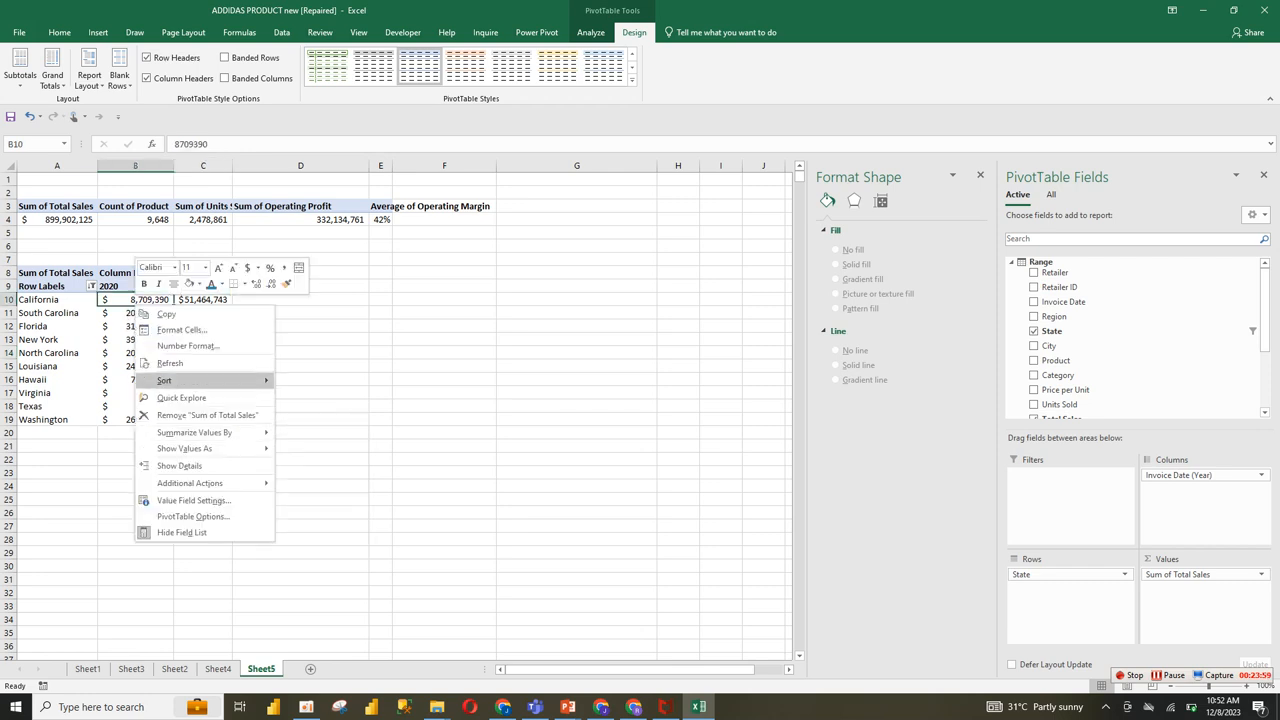
pyautogui.moveTo(200, 381)
pyautogui.click(337, 398)
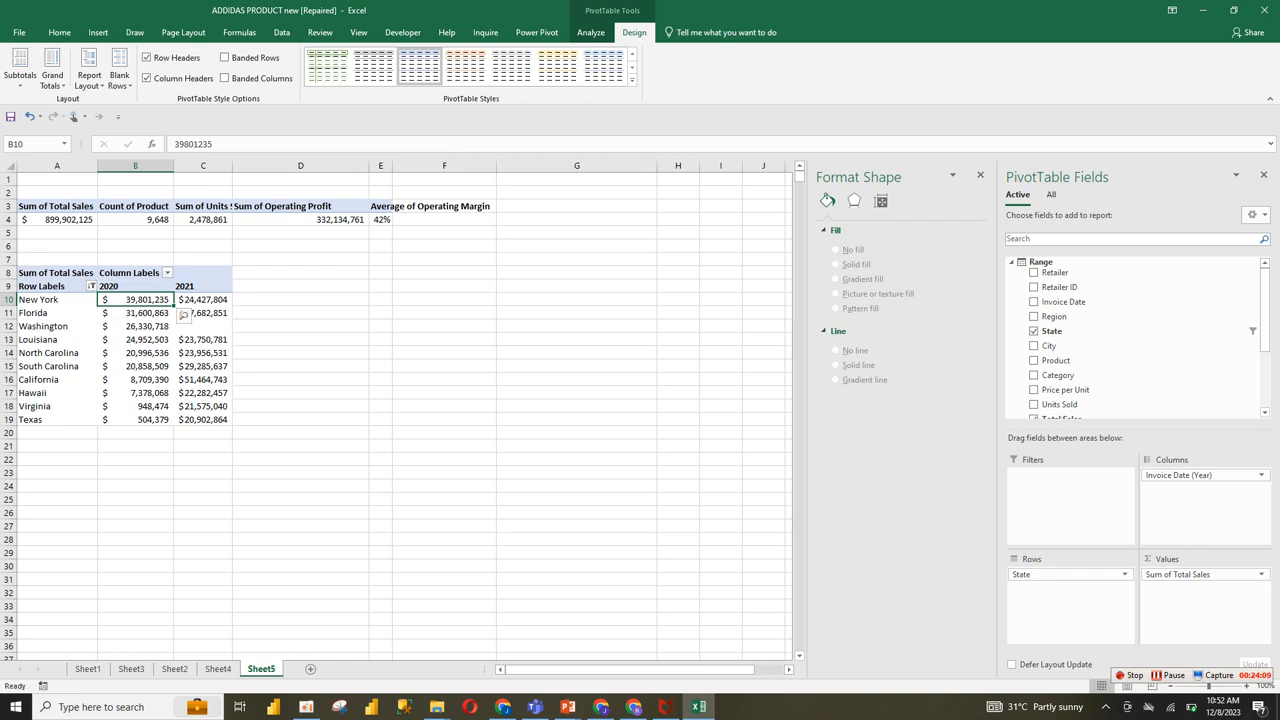
pyautogui.rightClick(155, 337)
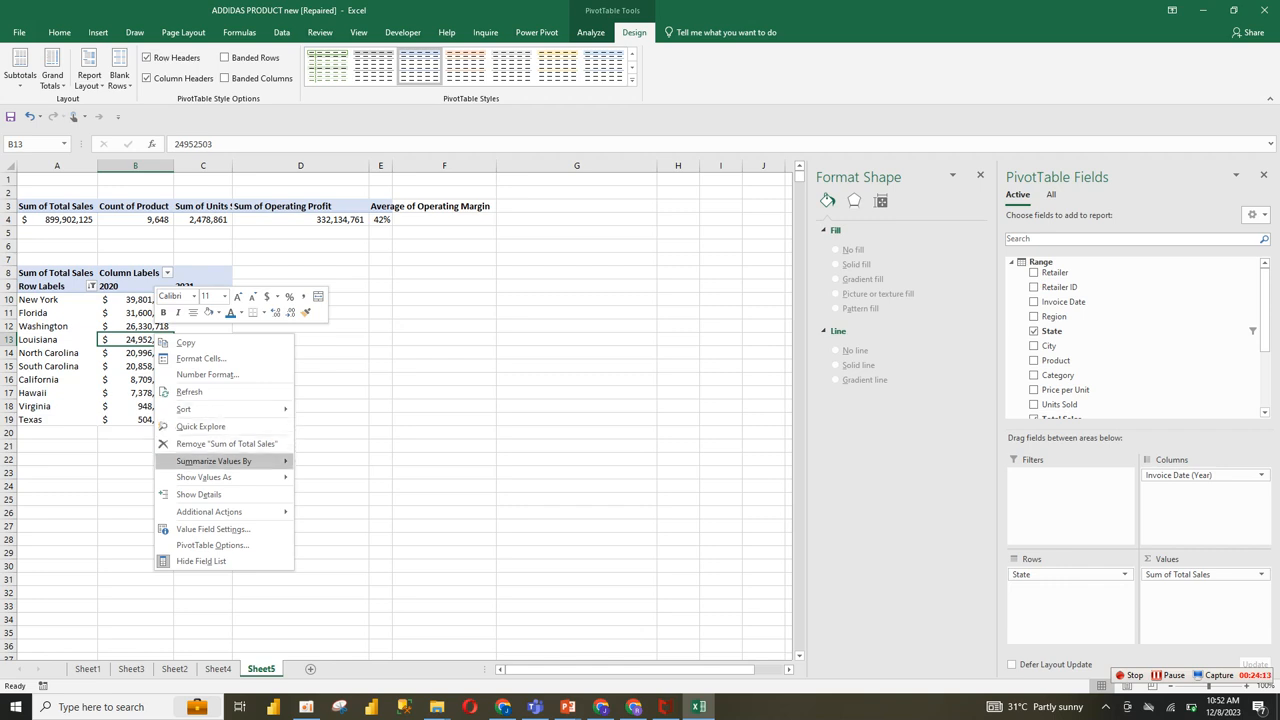
pyautogui.press('Escape')
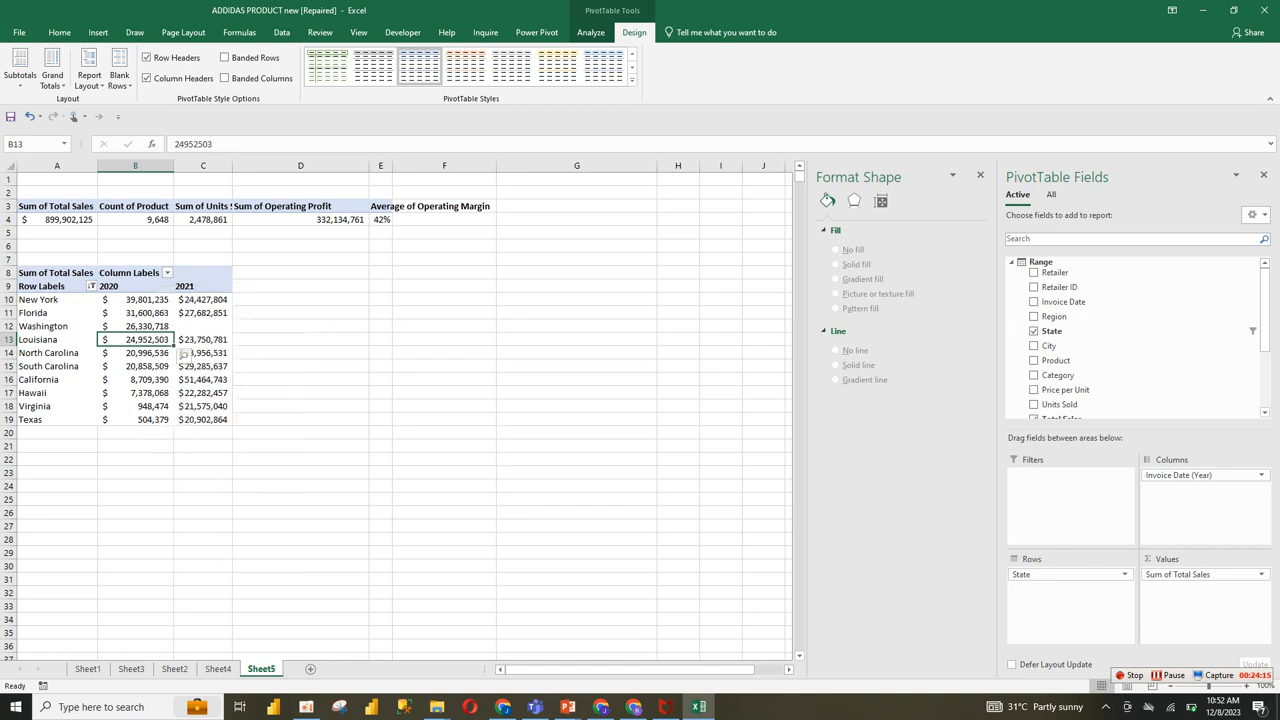
# Step: Clear the top 10 filter from the pivot table's State field
pyautogui.click(91, 286)
pyautogui.click(96, 349)
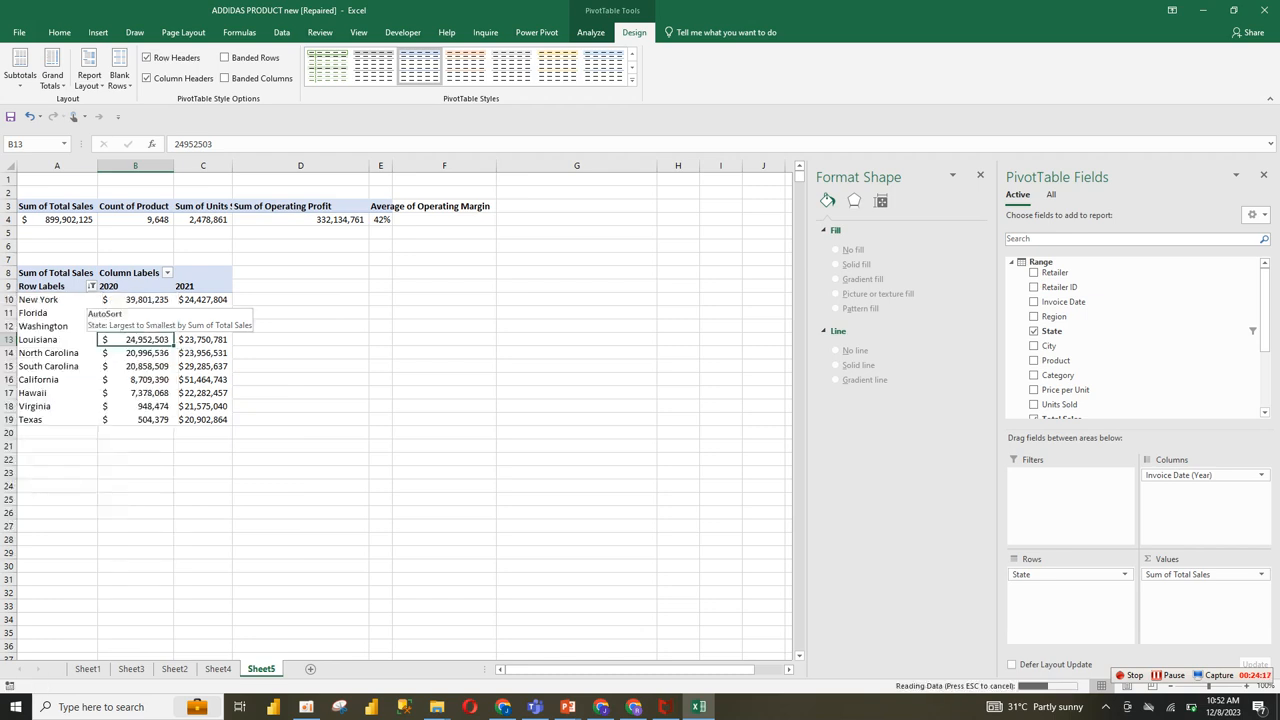
pyautogui.click(203, 300)
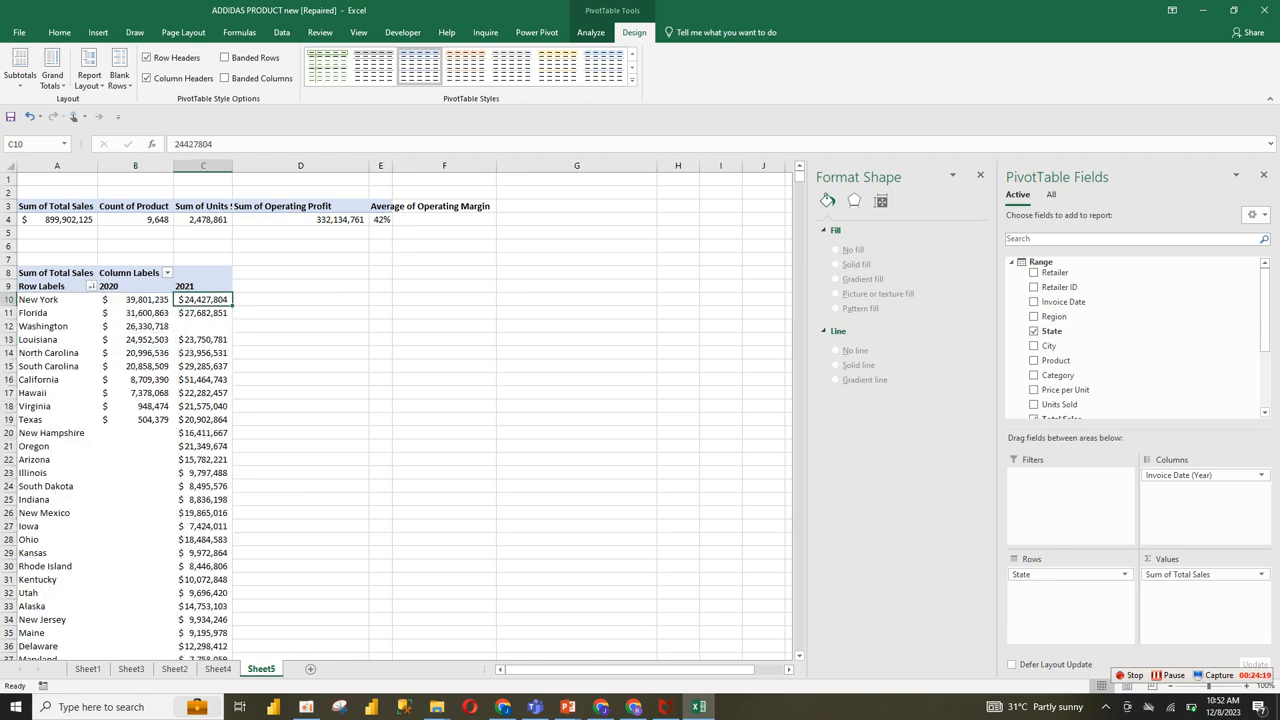
pyautogui.click(135, 300)
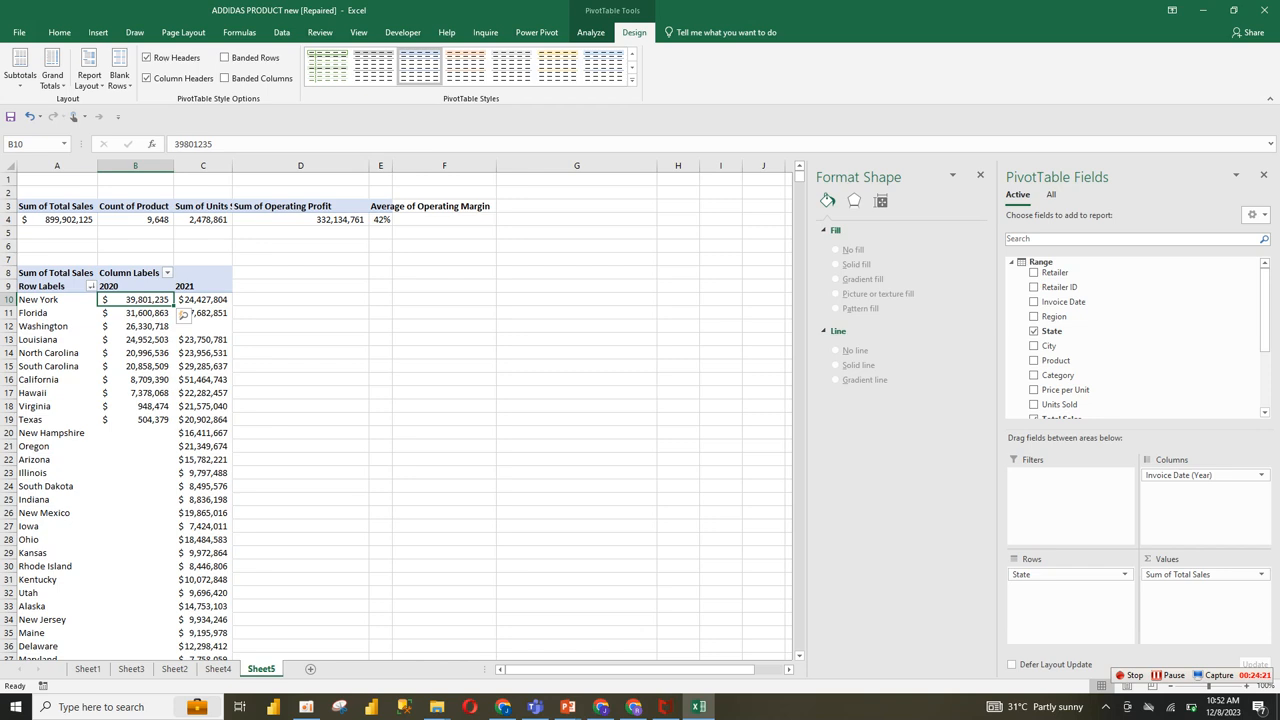
# Step: Sort the full list of states by 2021 total sales, largest to smallest
pyautogui.rightClick(214, 301)
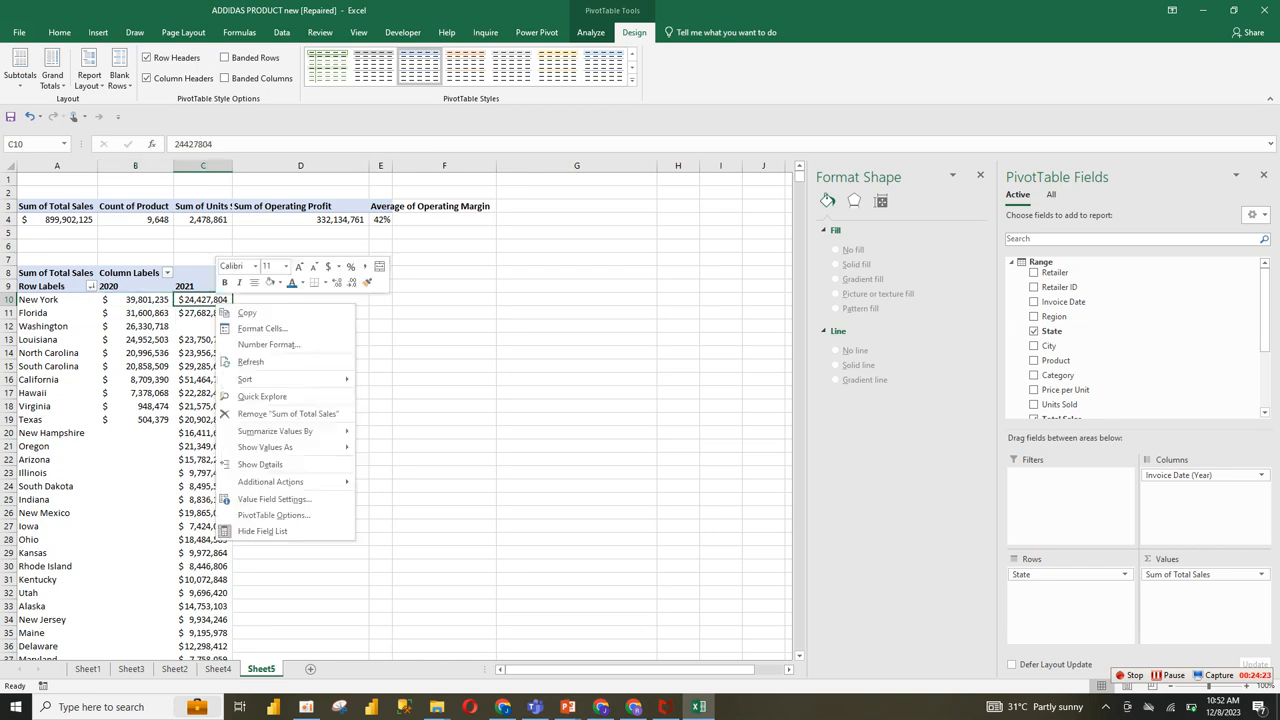
pyautogui.moveTo(273, 380)
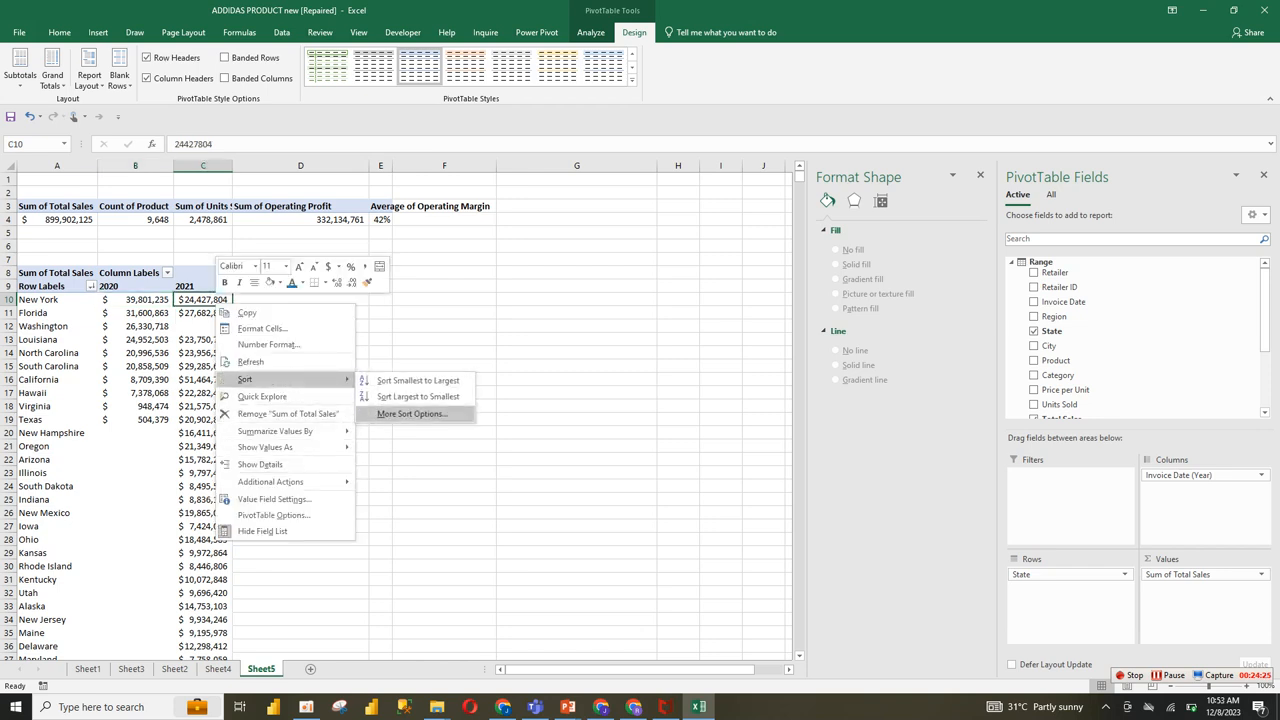
pyautogui.click(416, 397)
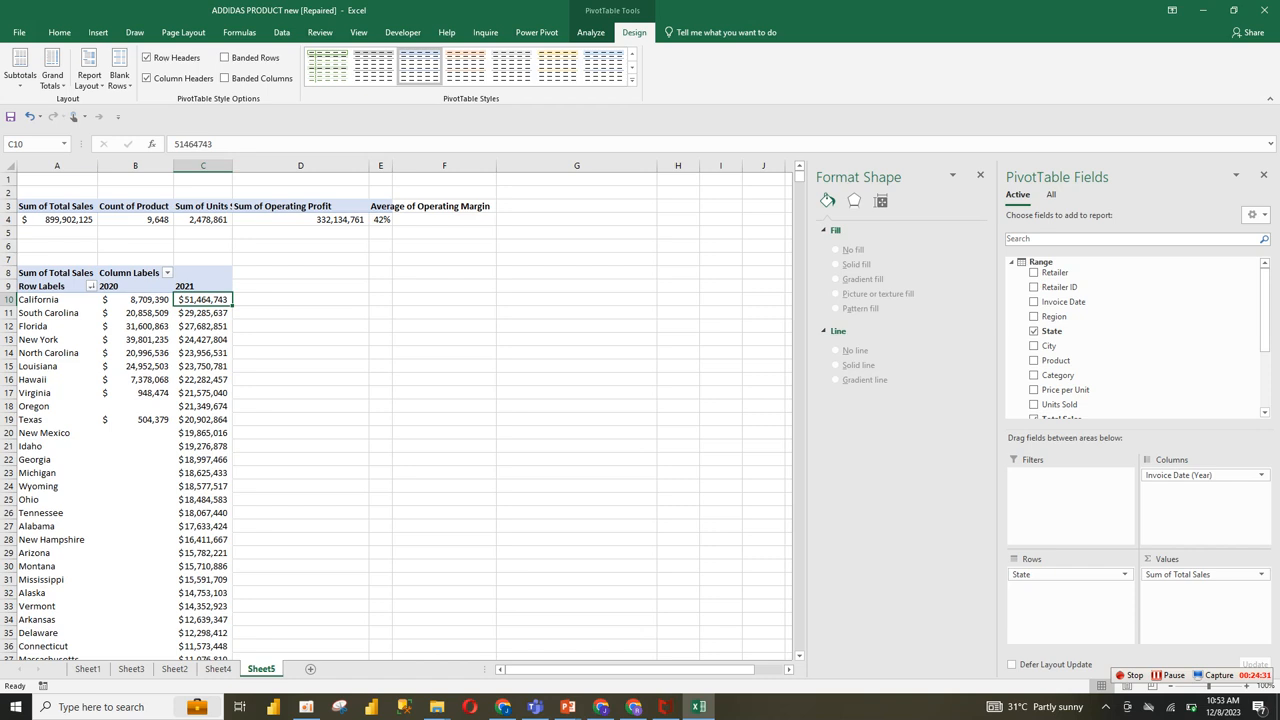
pyautogui.click(21, 353)
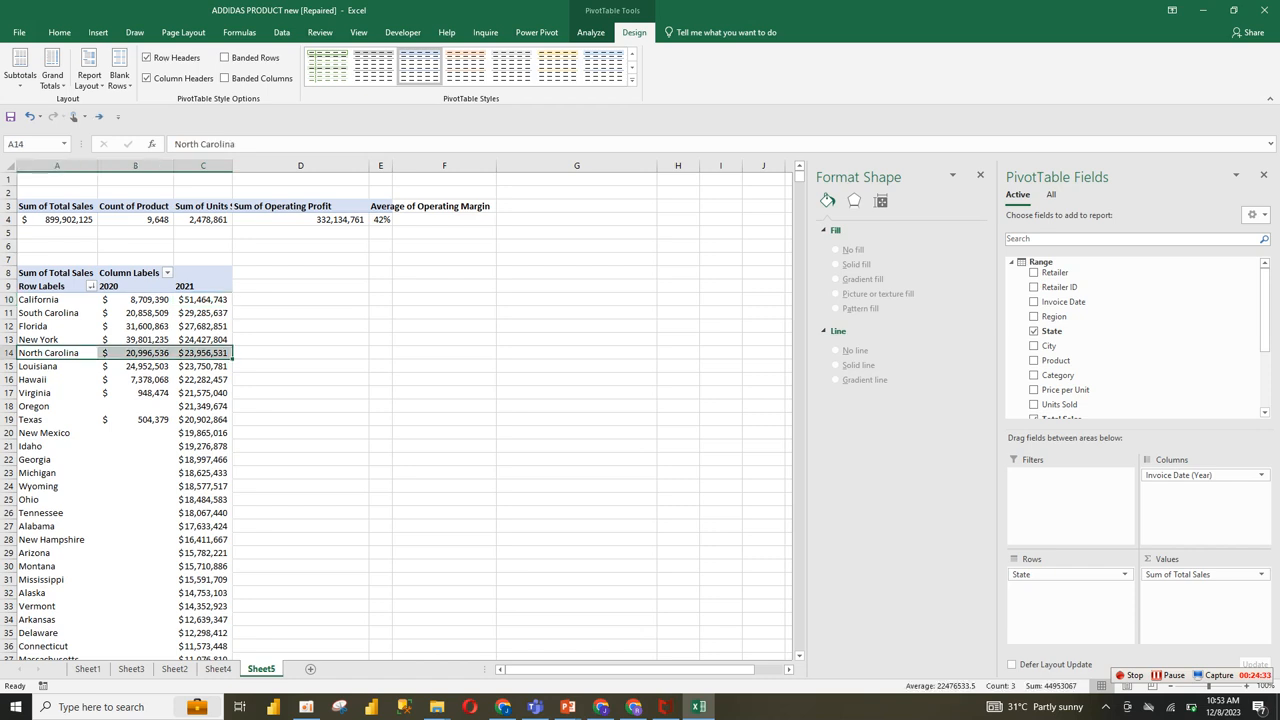
pyautogui.click(203, 313)
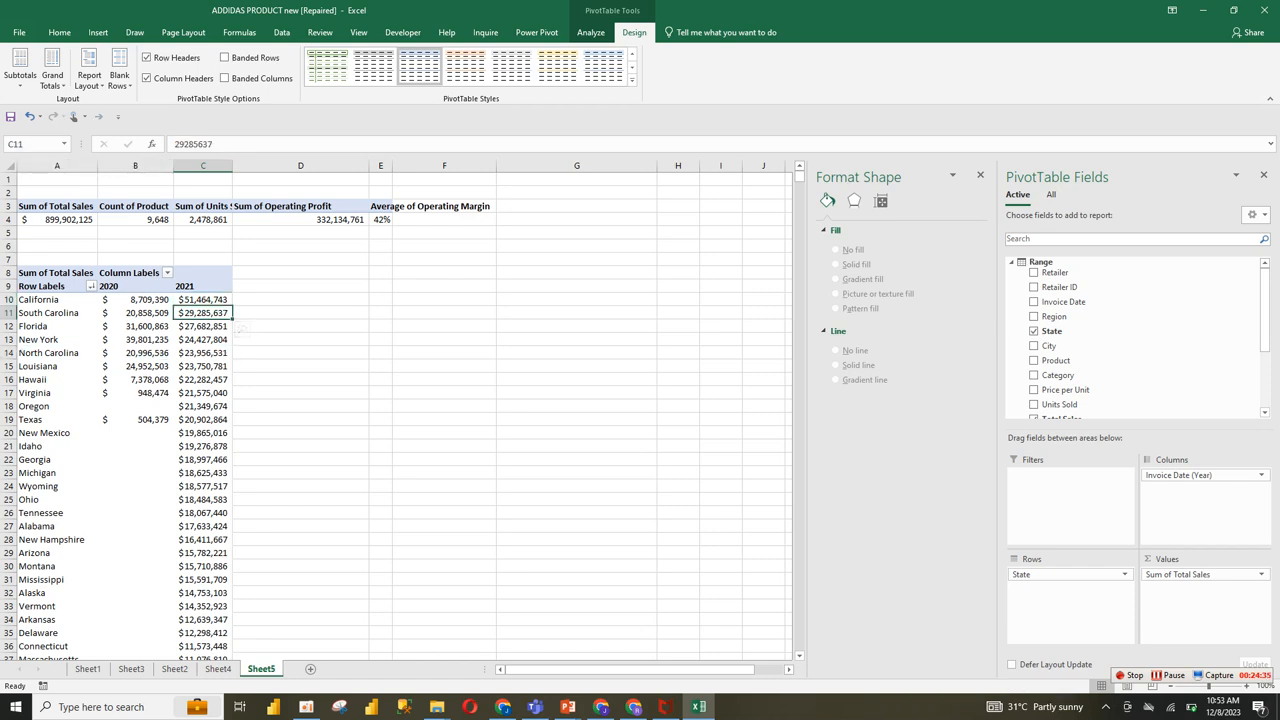
# Step: Filter the pivot table's State field to the top 10 items by Sum of Total Sales
pyautogui.click(91, 286)
pyautogui.moveTo(100, 381)
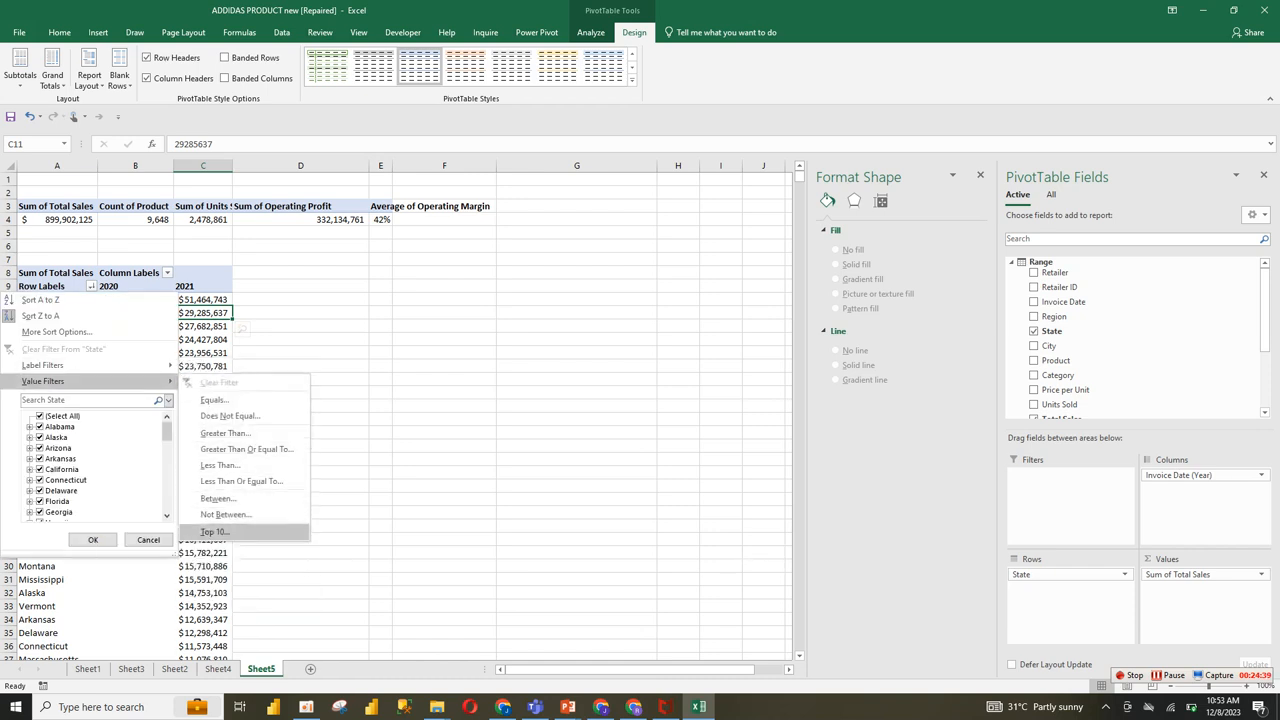
pyautogui.click(214, 531)
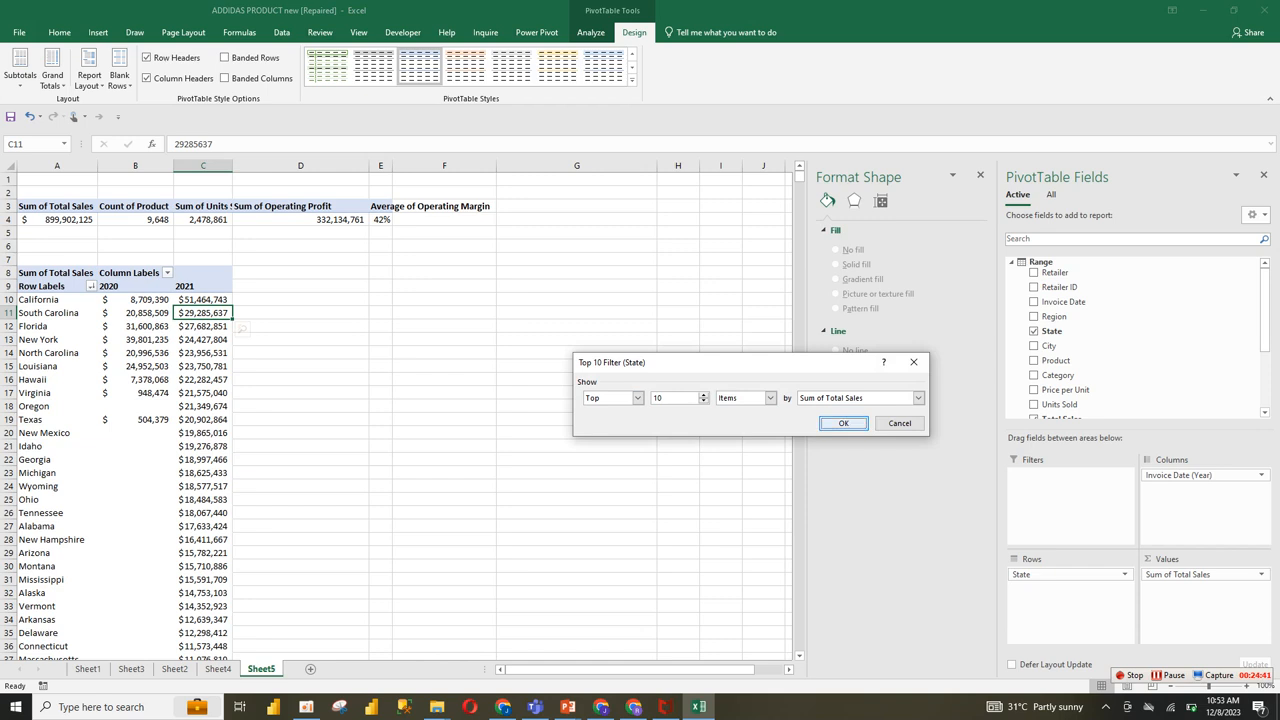
pyautogui.click(843, 423)
pyautogui.click(300, 513)
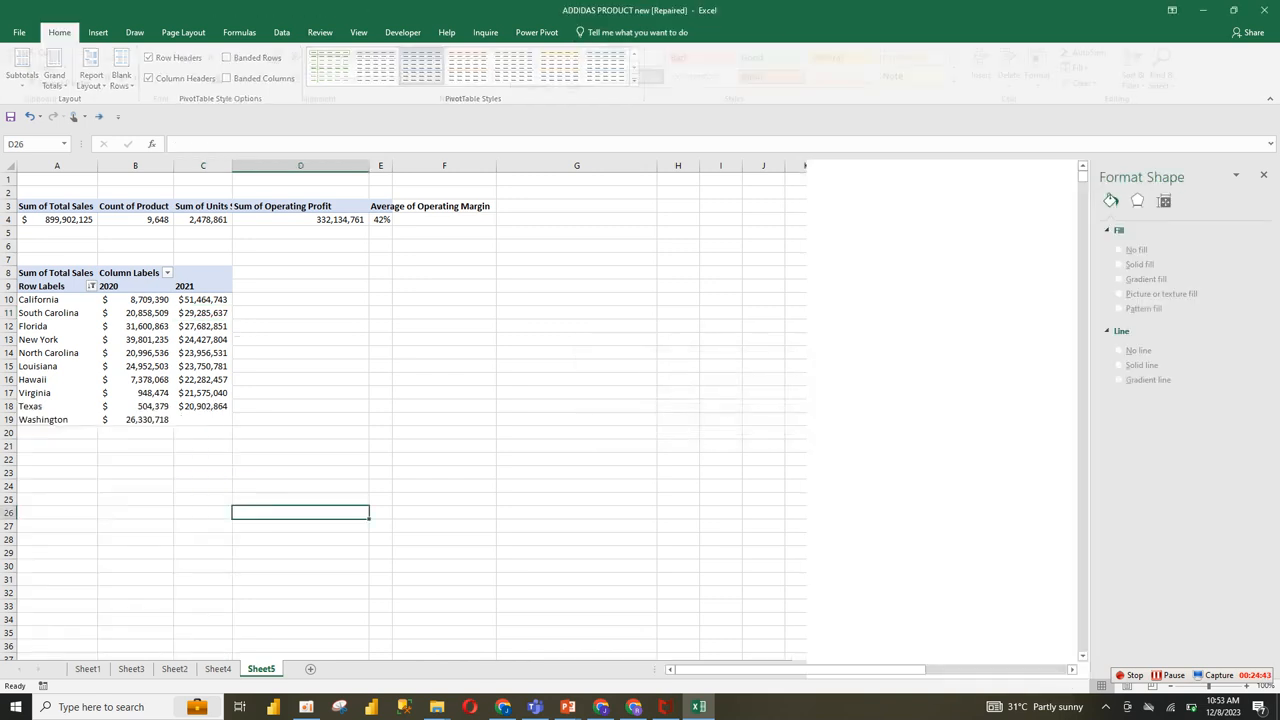
pyautogui.click(300, 459)
pyautogui.moveTo(58, 322); pyautogui.dragTo(201, 339)
# Step: Link cell B14 under the State header on Sheet4 to the first state in Sheet5's pivot table, cell A10
pyautogui.click(218, 669)
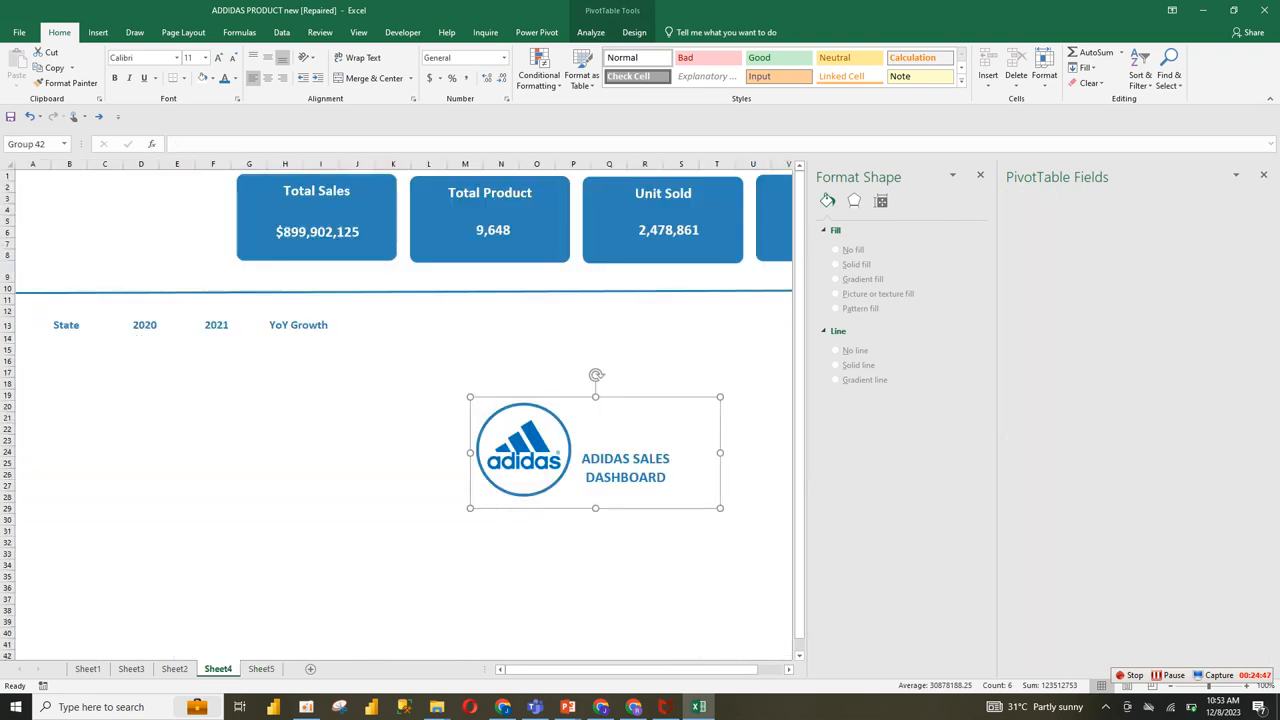
pyautogui.click(69, 338)
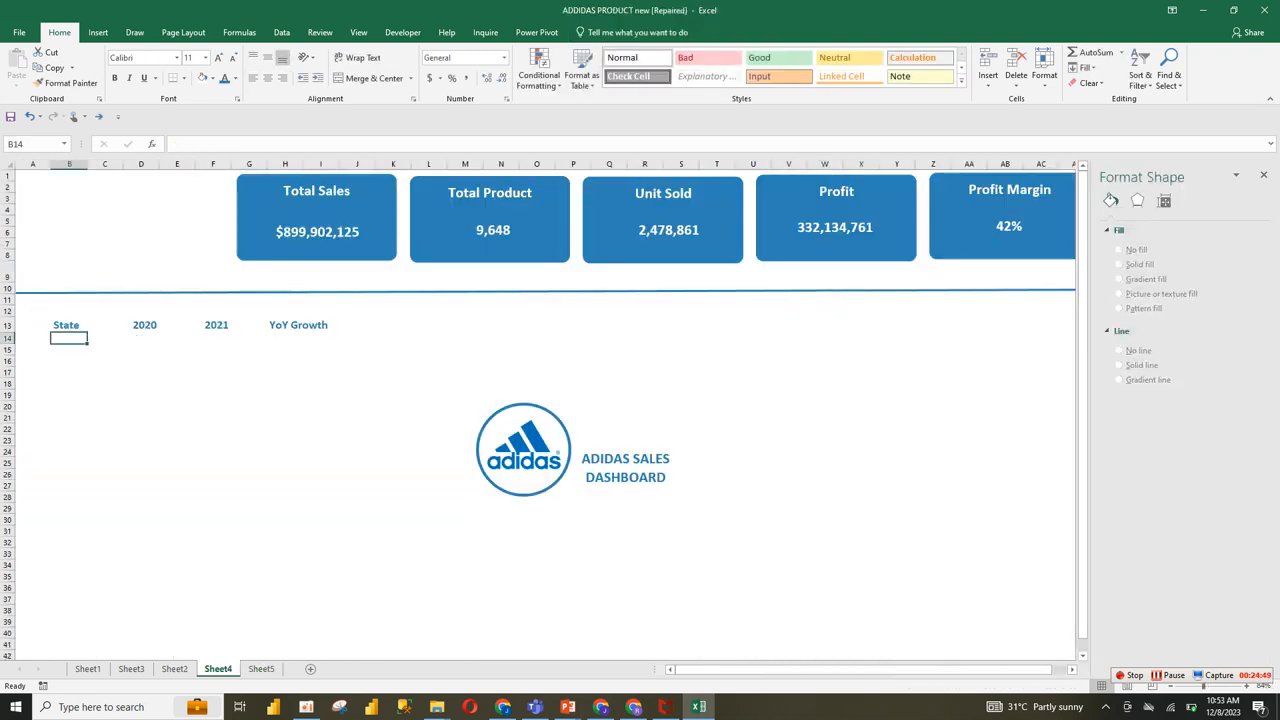
pyautogui.press('F2')
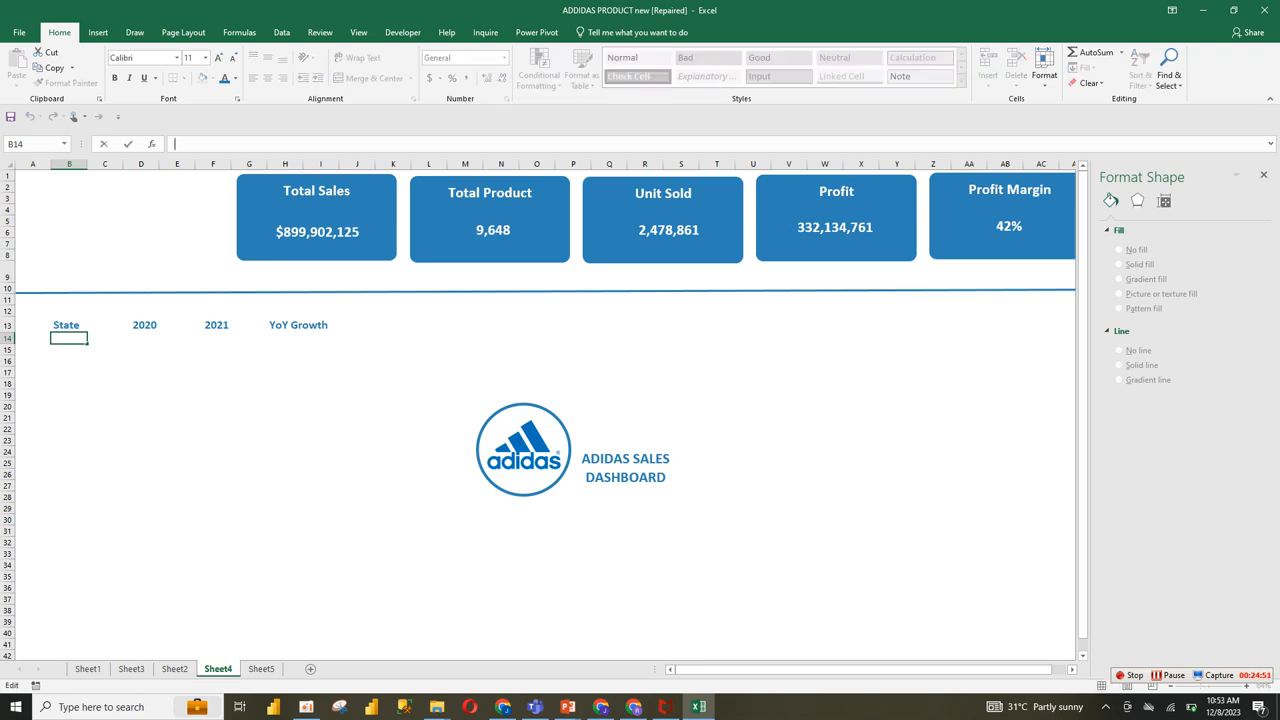
pyautogui.write('=')
pyautogui.click(261, 668)
pyautogui.click(45, 299)
pyautogui.press('Return')
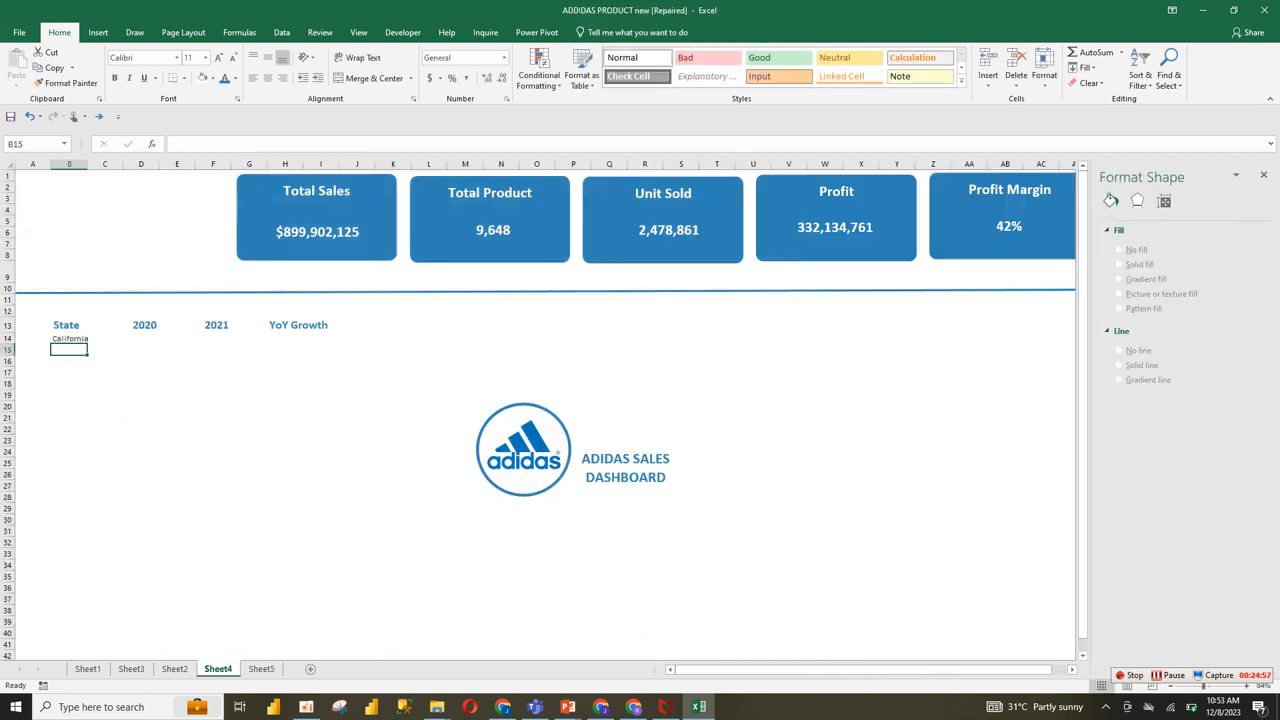
# Step: Fill the state reference down from B14 to list all ten states, clearing the surplus cell B24
pyautogui.click(69, 339)
pyautogui.moveTo(88, 343); pyautogui.dragTo(88, 457)
pyautogui.click(70, 452)
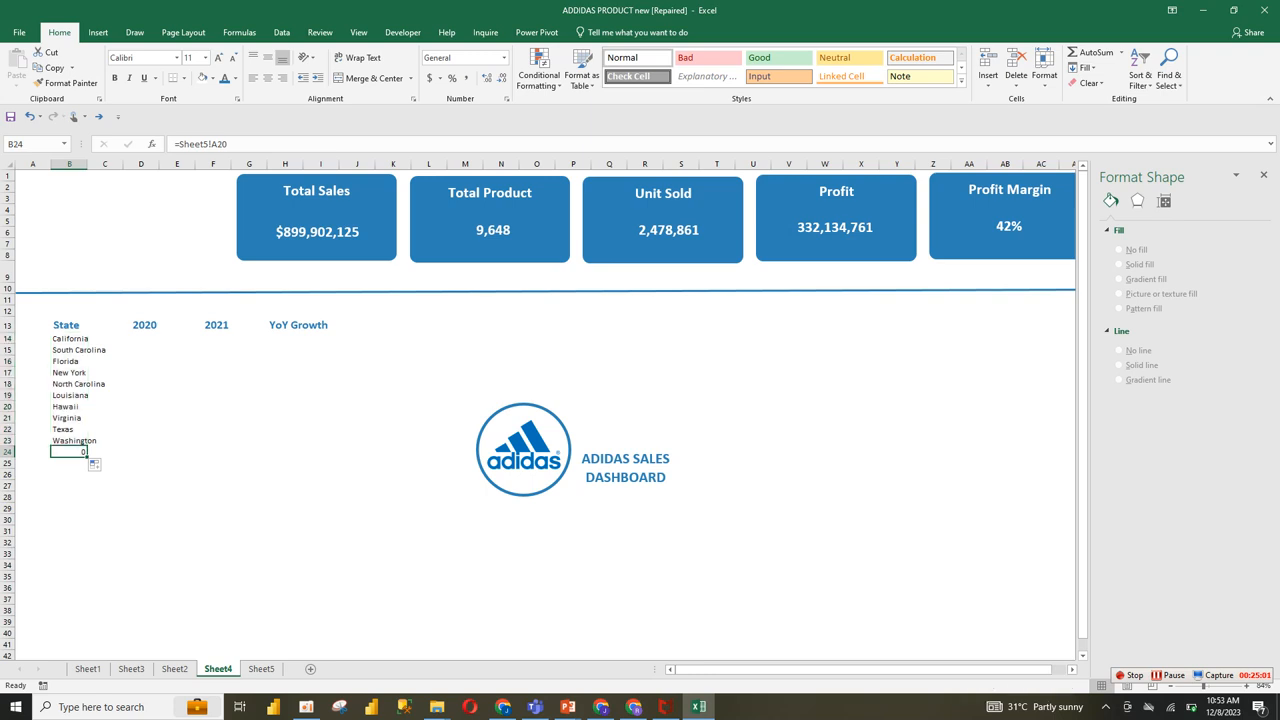
pyautogui.press('Delete')
# Step: Try to fill the California reference across row 14 to column I, and clear the filled cells
pyautogui.click(70, 339)
pyautogui.moveTo(88, 344); pyautogui.dragTo(340, 344)
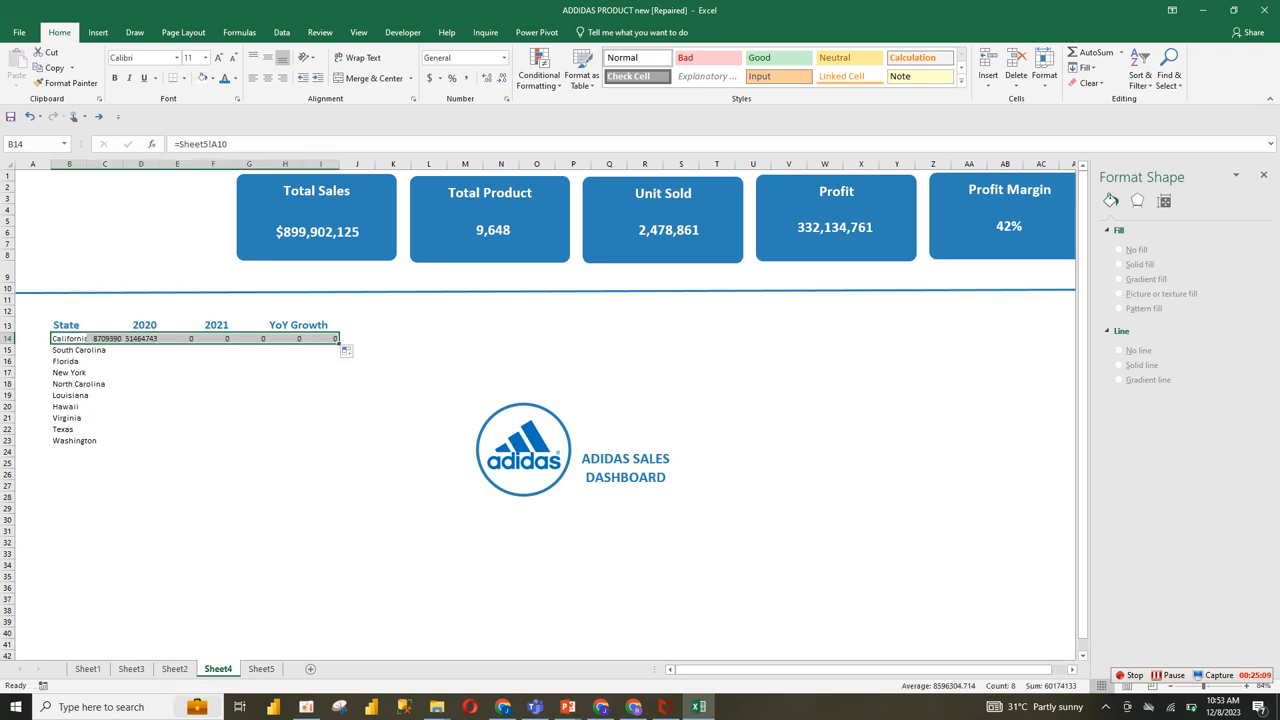
pyautogui.click(141, 339)
pyautogui.click(105, 339)
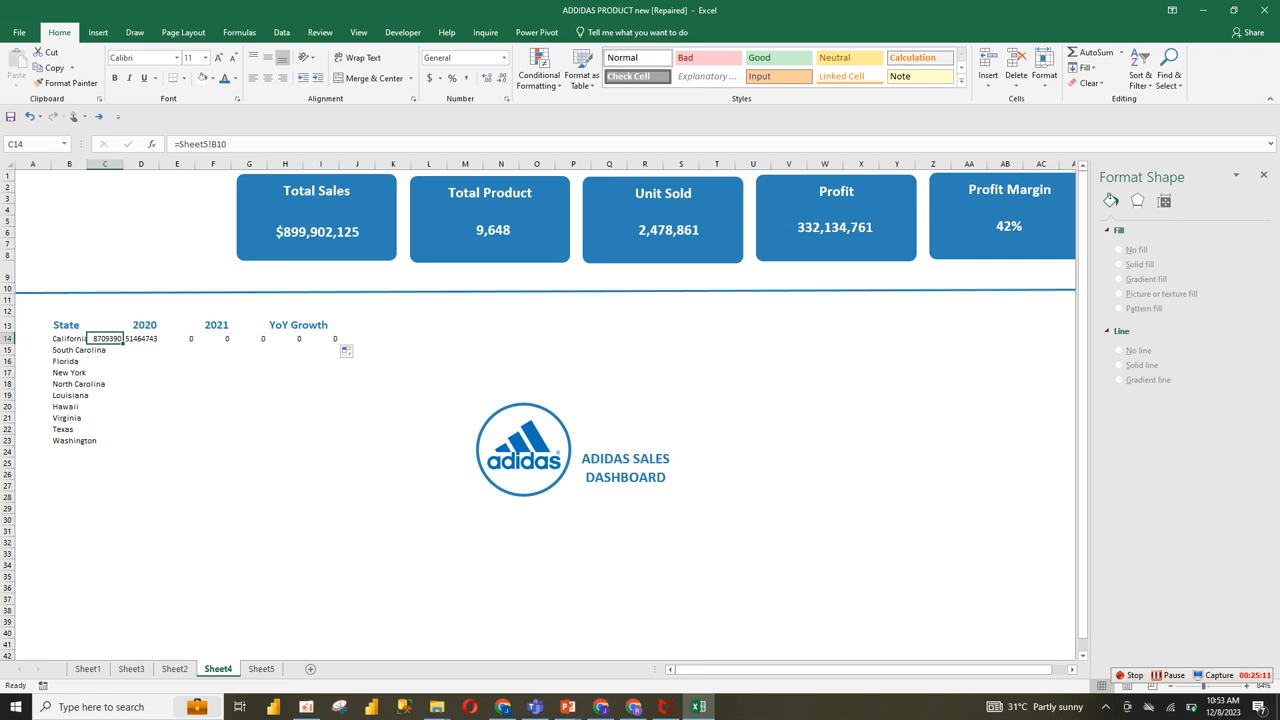
pyautogui.moveTo(105, 339); pyautogui.dragTo(330, 339)
pyautogui.press('Delete')
# Step: Move the 2020 header from D13 to C13, directly beside the State header
pyautogui.click(177, 339)
pyautogui.click(105, 325)
pyautogui.click(141, 325)
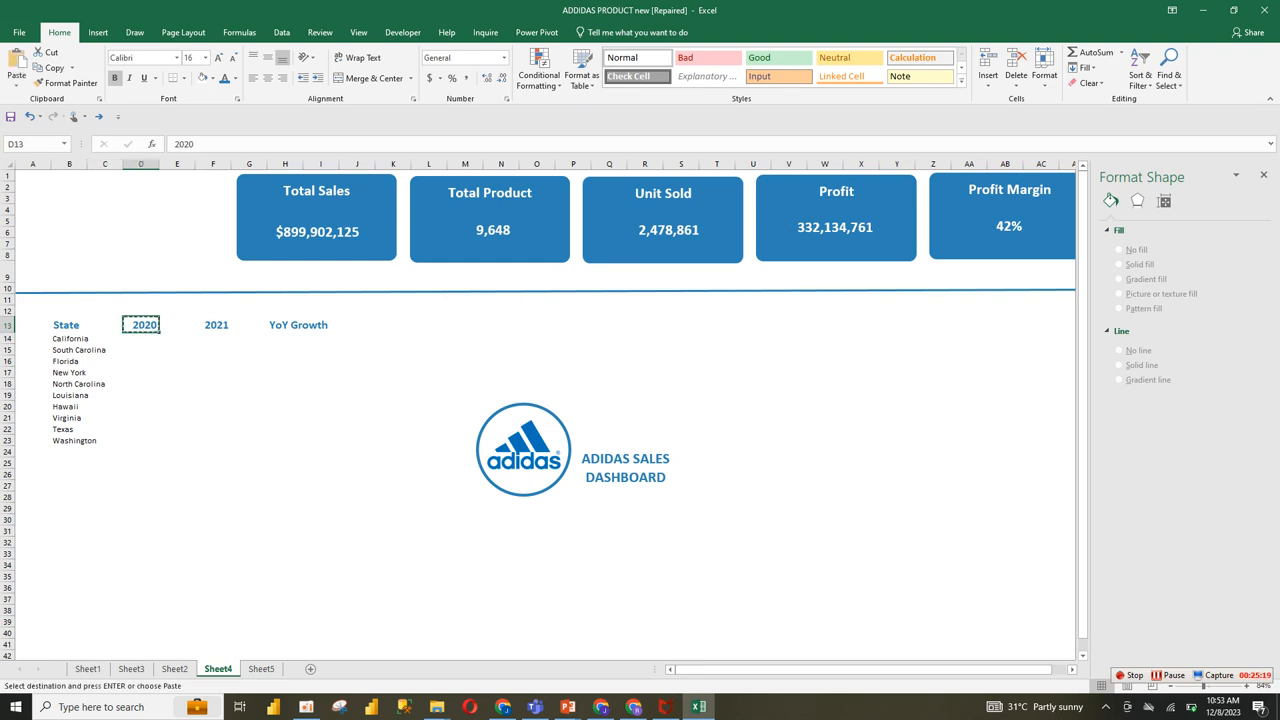
pyautogui.click(105, 325)
pyautogui.hotkey('ctrl', 'v')
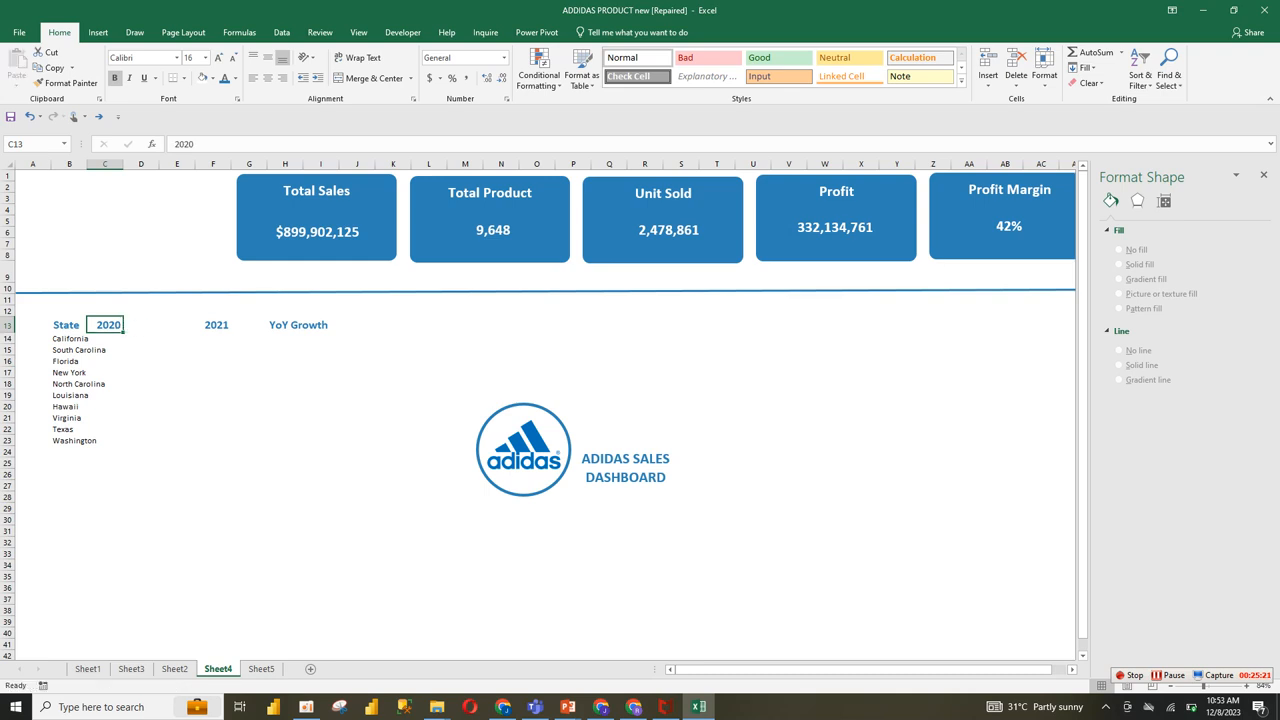
pyautogui.click(141, 350)
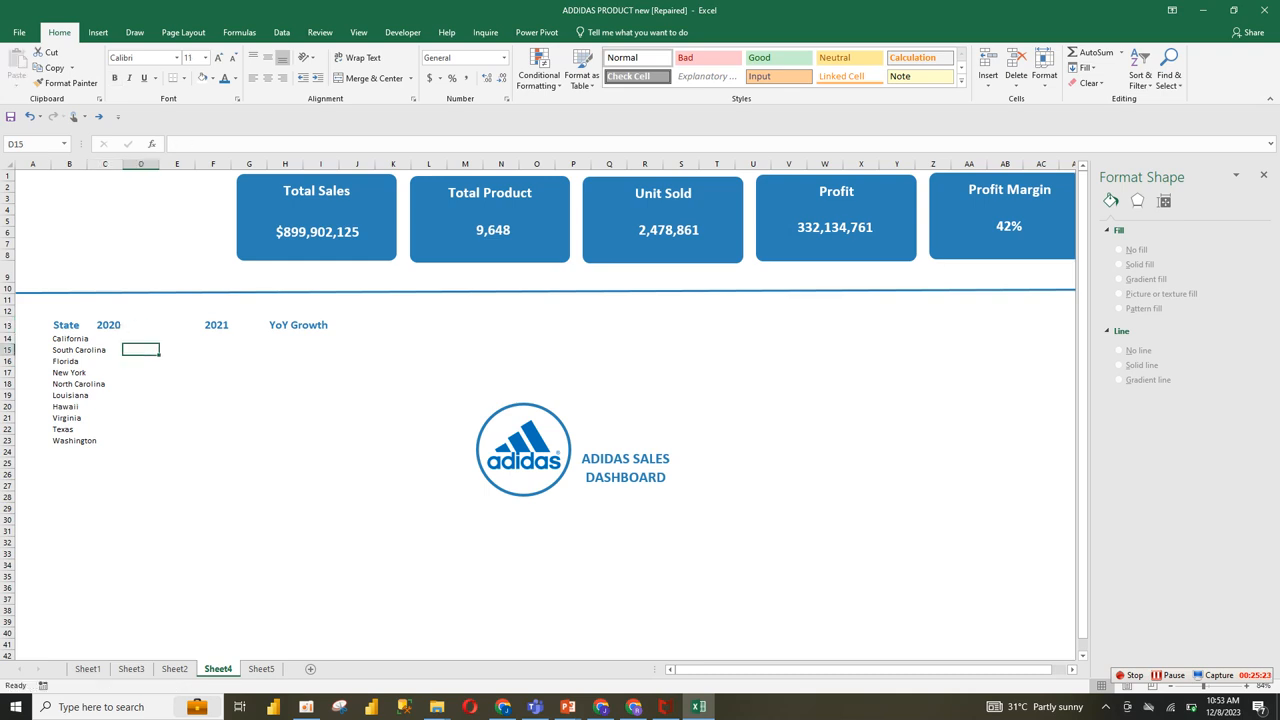
pyautogui.click(106, 325)
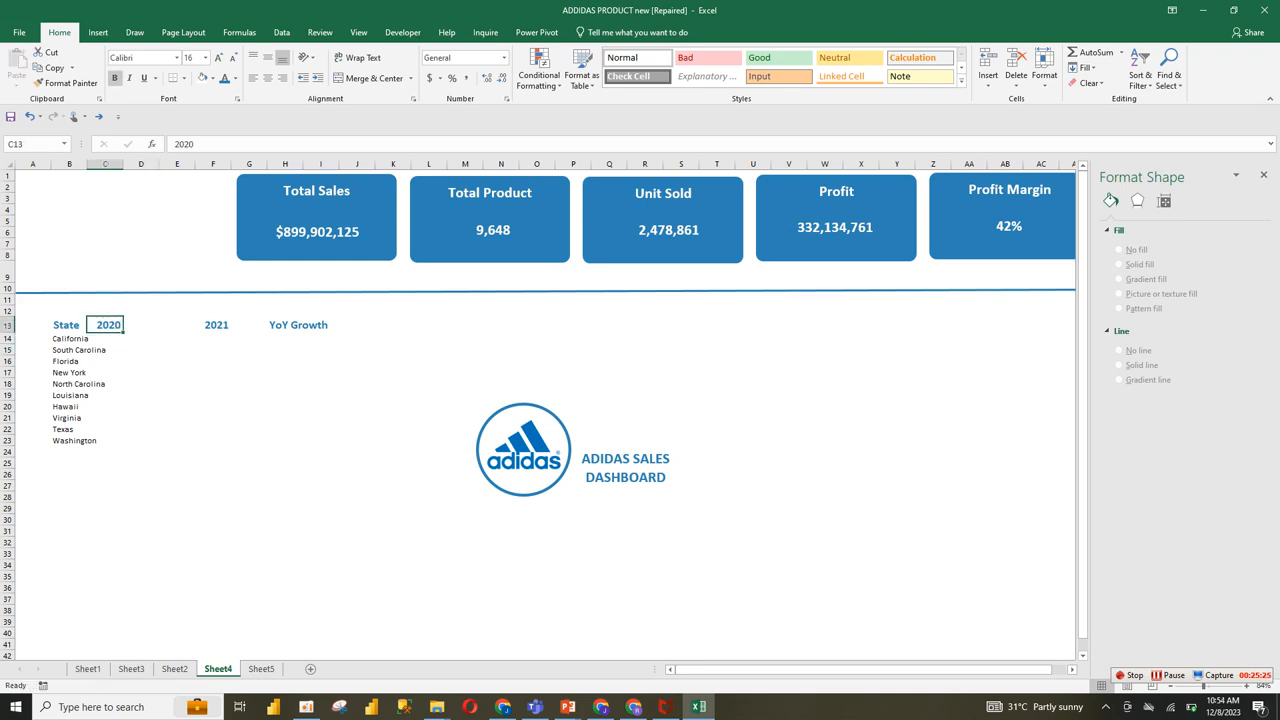
pyautogui.keyDown('ctrl'); pyautogui.click(68, 325); pyautogui.keyUp('ctrl')
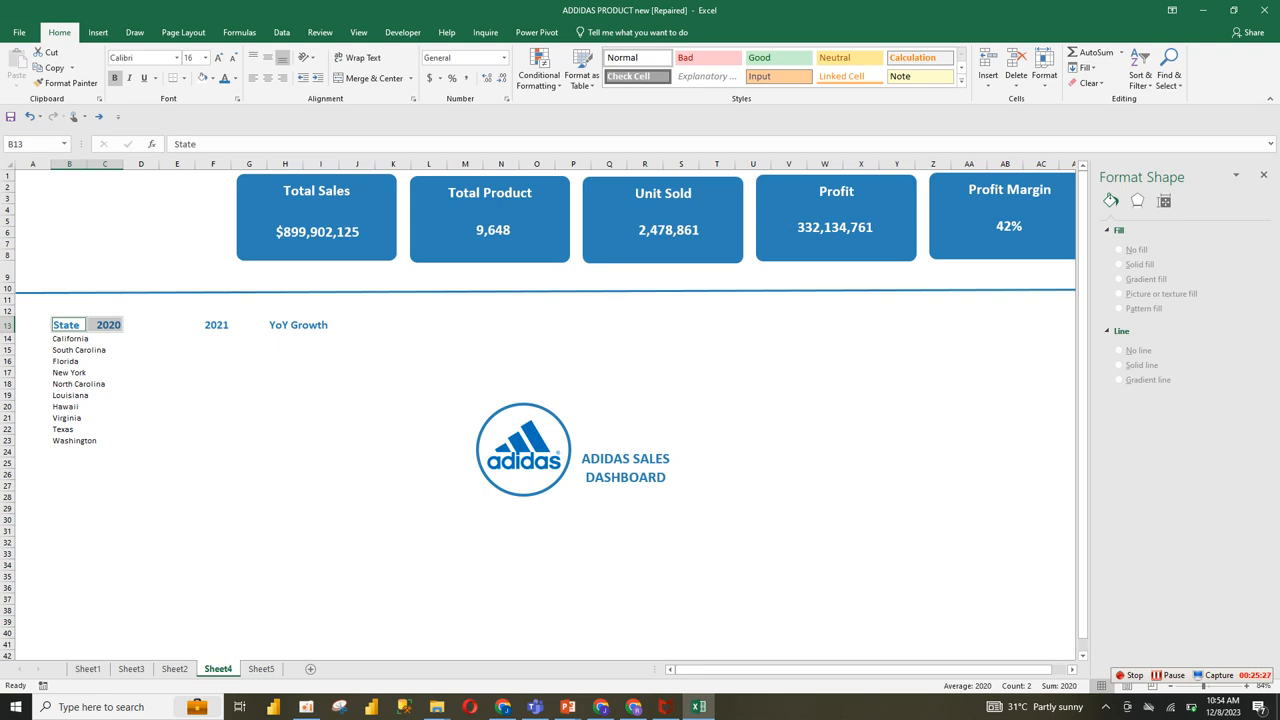
# Step: Move the 2021 header to D13 and the YoY Growth header to E13
pyautogui.click(214, 325)
pyautogui.hotkey('ctrl', 'x')
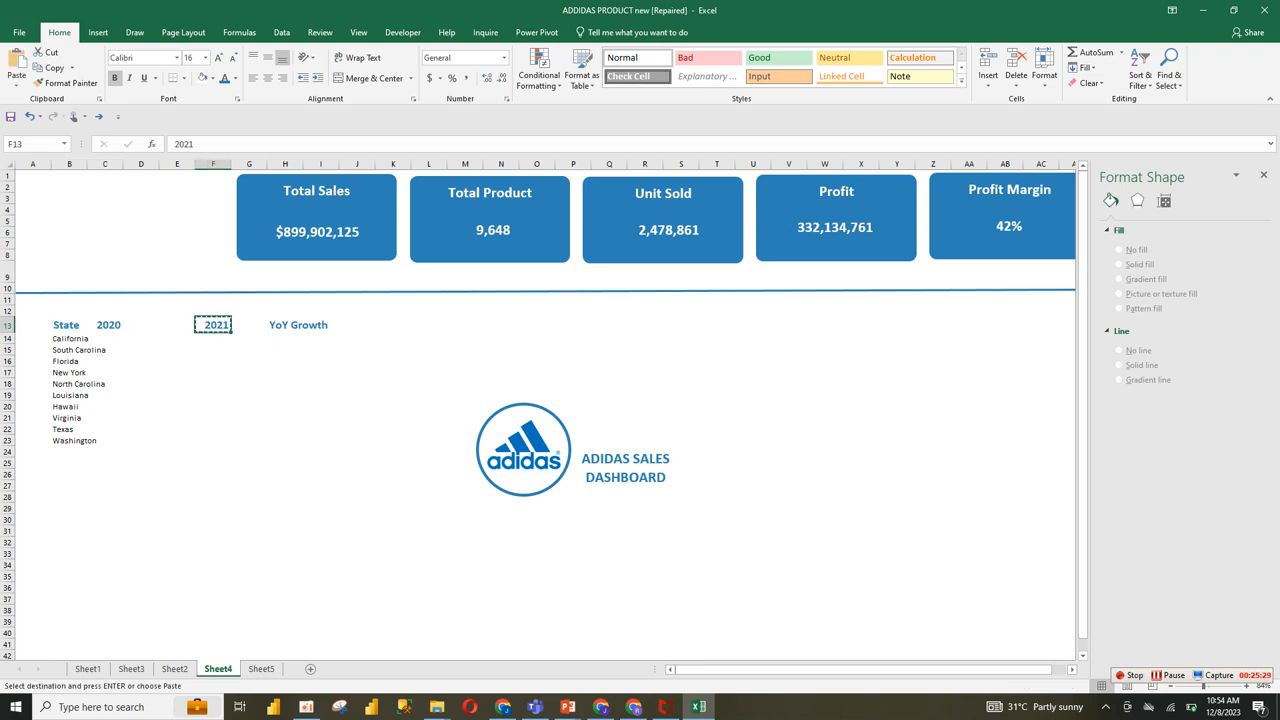
pyautogui.click(141, 325)
pyautogui.hotkey('ctrl', 'v')
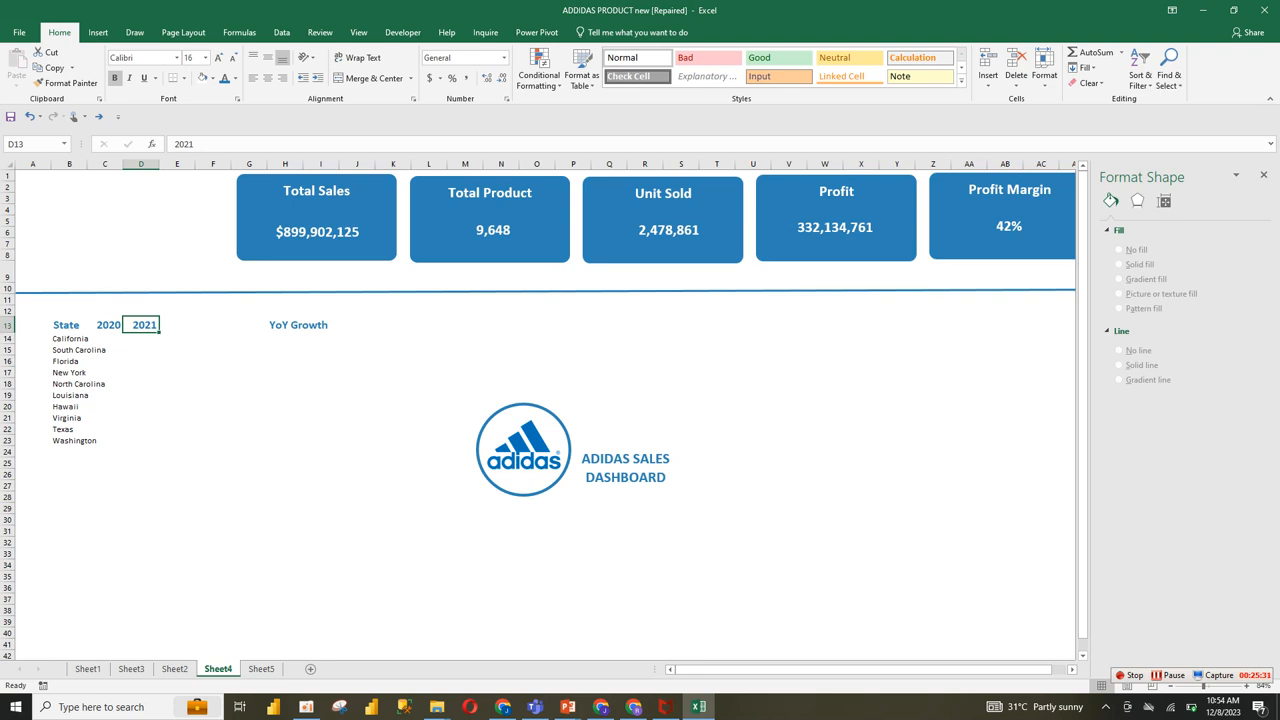
pyautogui.click(285, 325)
pyautogui.hotkey('ctrl', 'x')
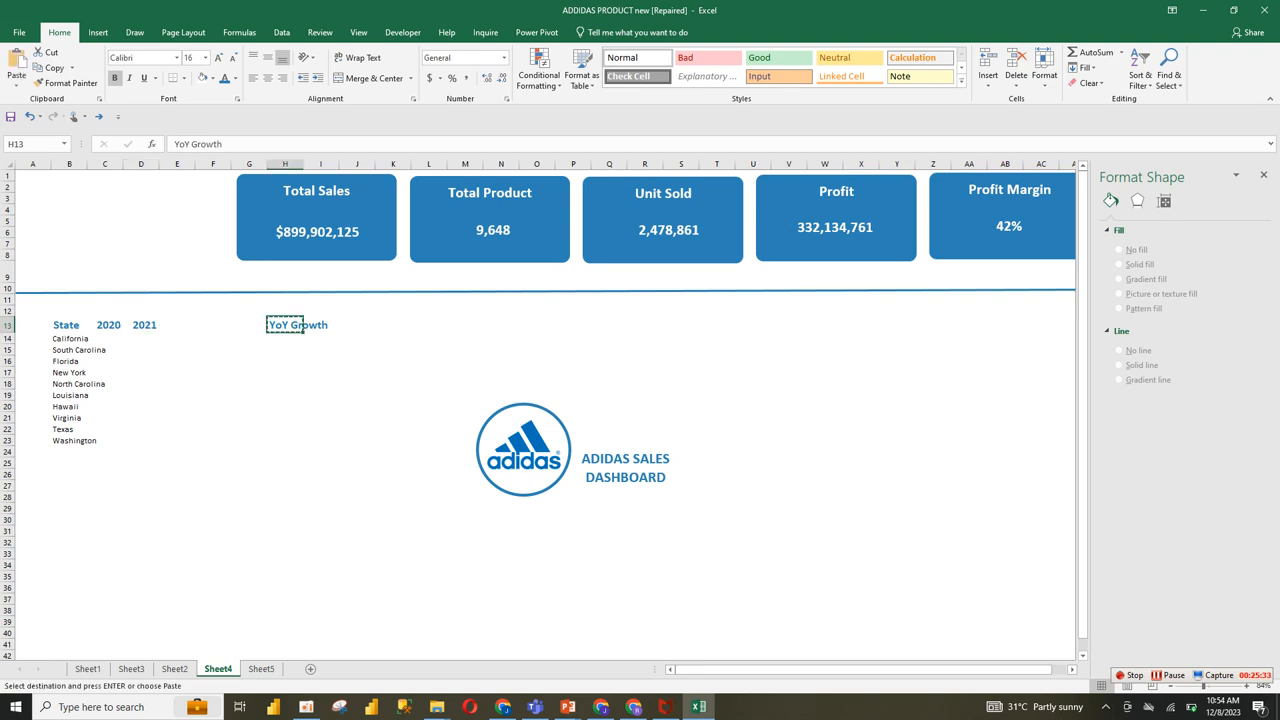
pyautogui.click(177, 325)
pyautogui.hotkey('ctrl', 'v')
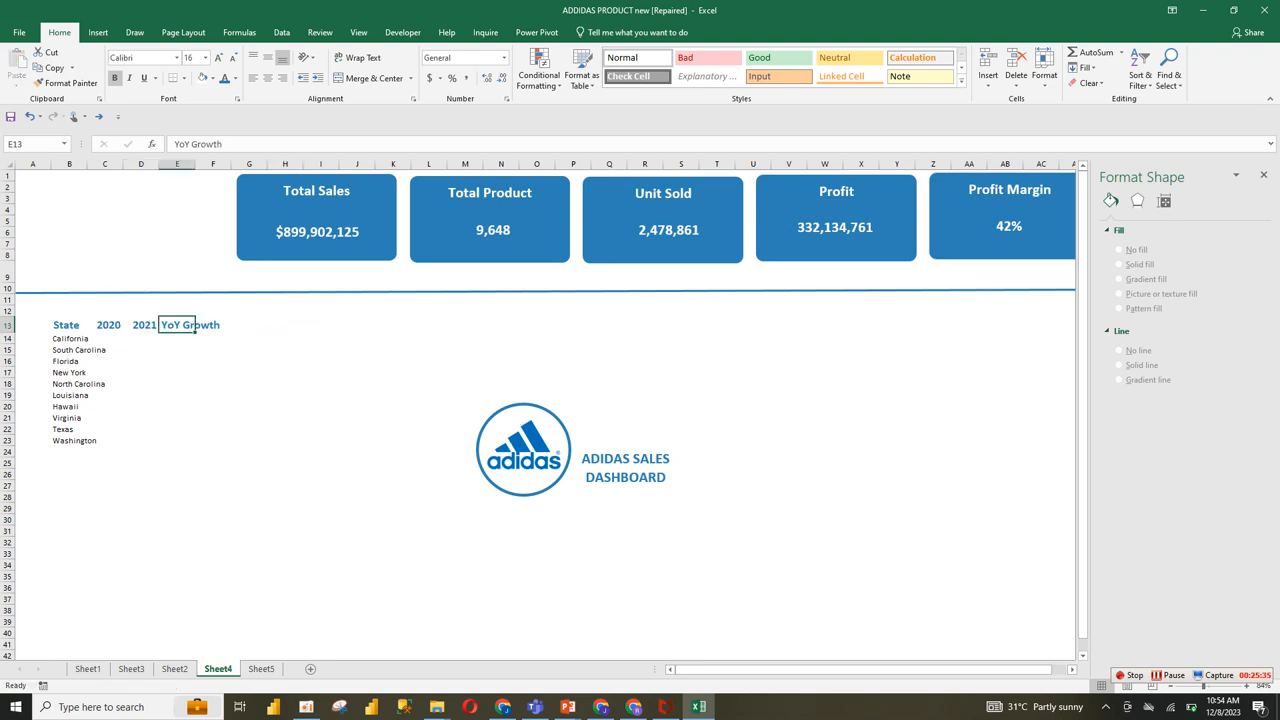
# Step: Fill the reference in B14 across and down through D23 to bring in each state's 2020 and 2021 sales
pyautogui.click(141, 372)
pyautogui.click(105, 339)
pyautogui.click(69, 339)
pyautogui.moveTo(88, 344); pyautogui.dragTo(158, 442)
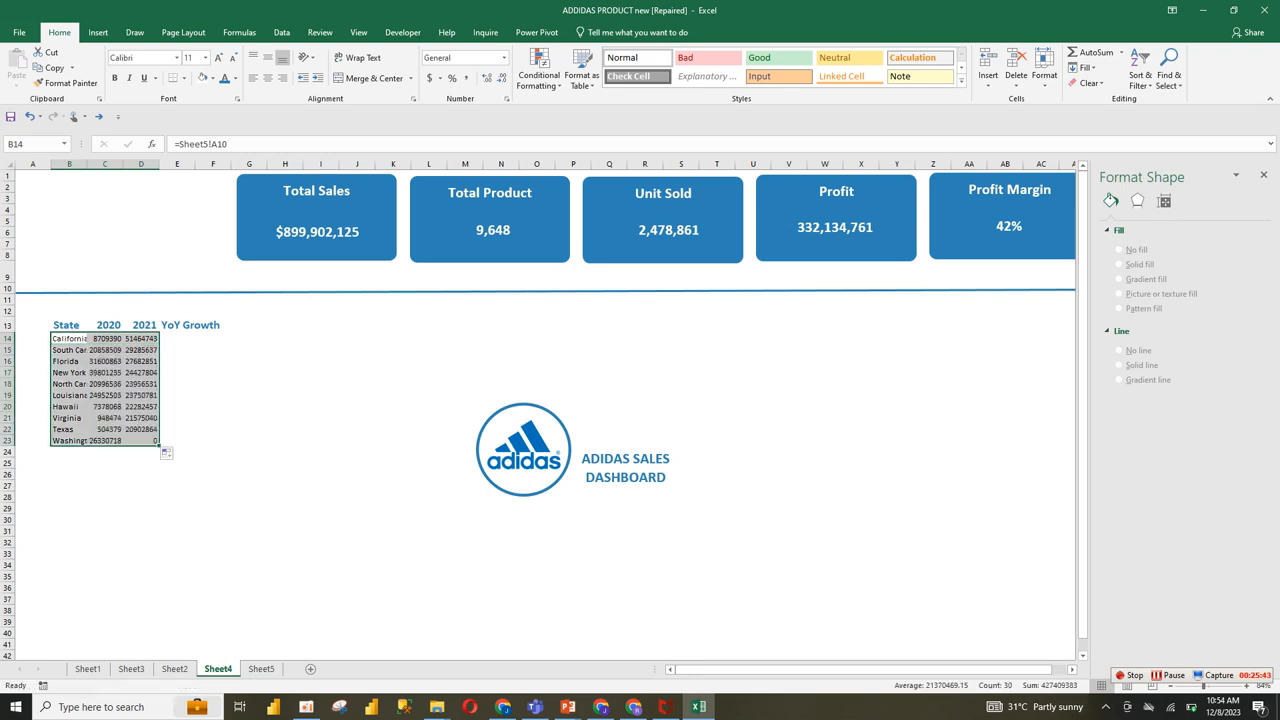
pyautogui.click(105, 339)
pyautogui.hotkey('ctrl', 'Down')
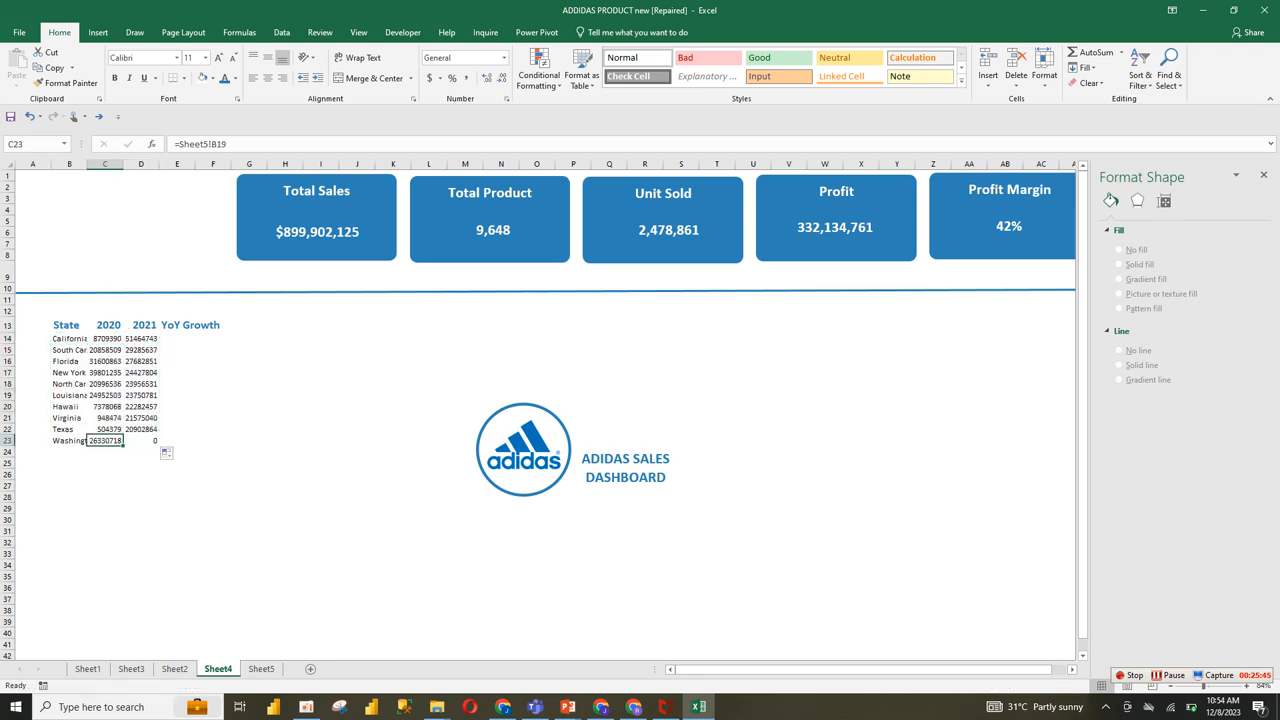
# Step: Format the sales figures in C14:D23 as dollar accounting values without decimals, and autofit column B to the state names
pyautogui.click(261, 669)
pyautogui.click(57, 366)
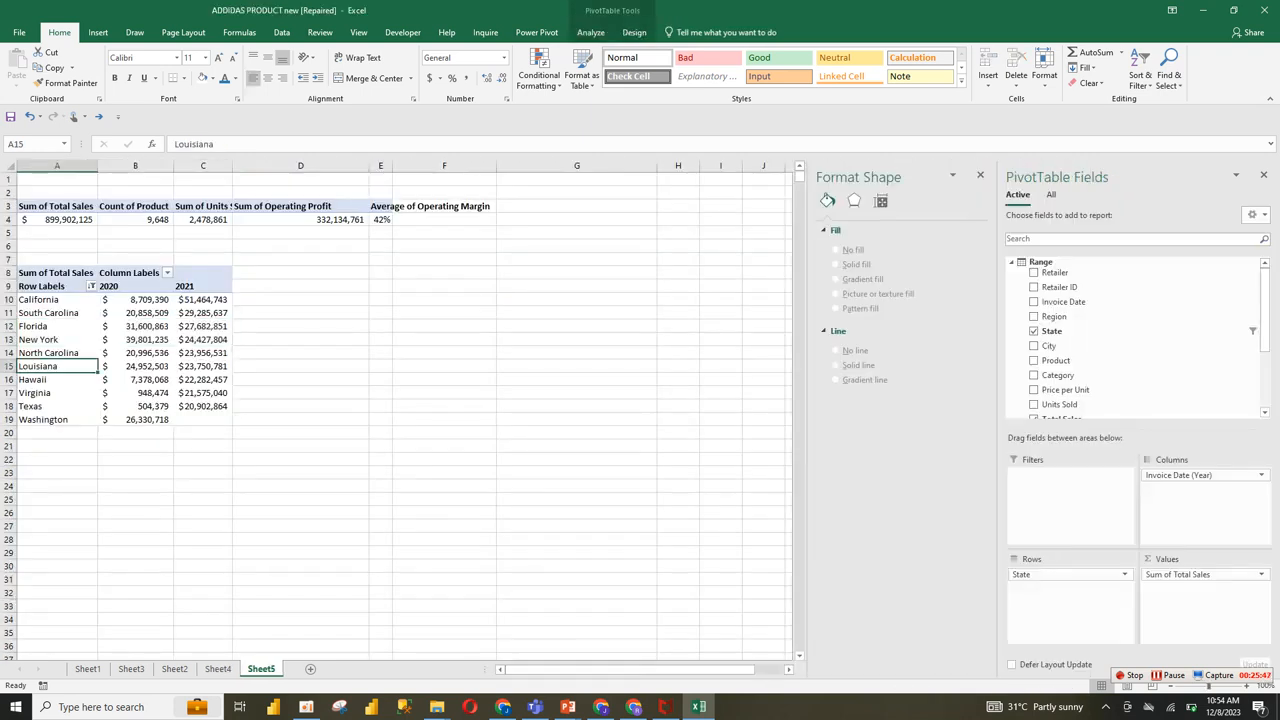
pyautogui.click(135, 353)
pyautogui.click(203, 313)
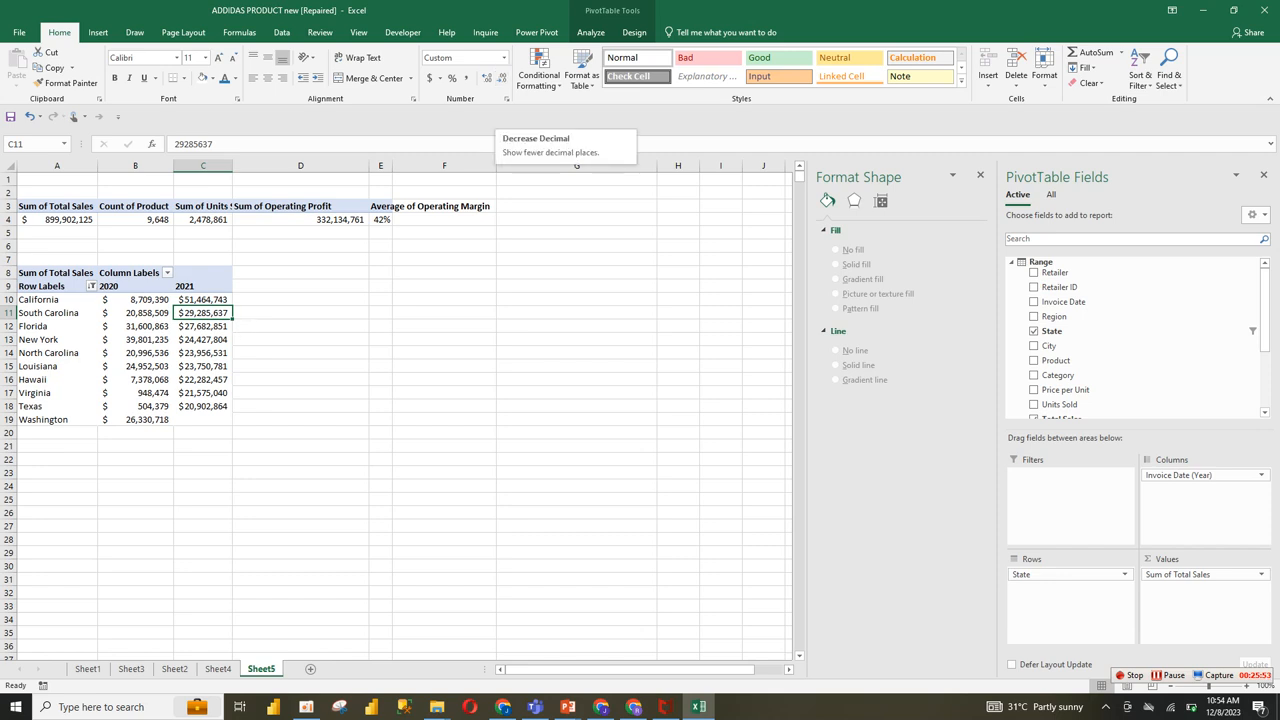
pyautogui.click(218, 669)
pyautogui.click(105, 395)
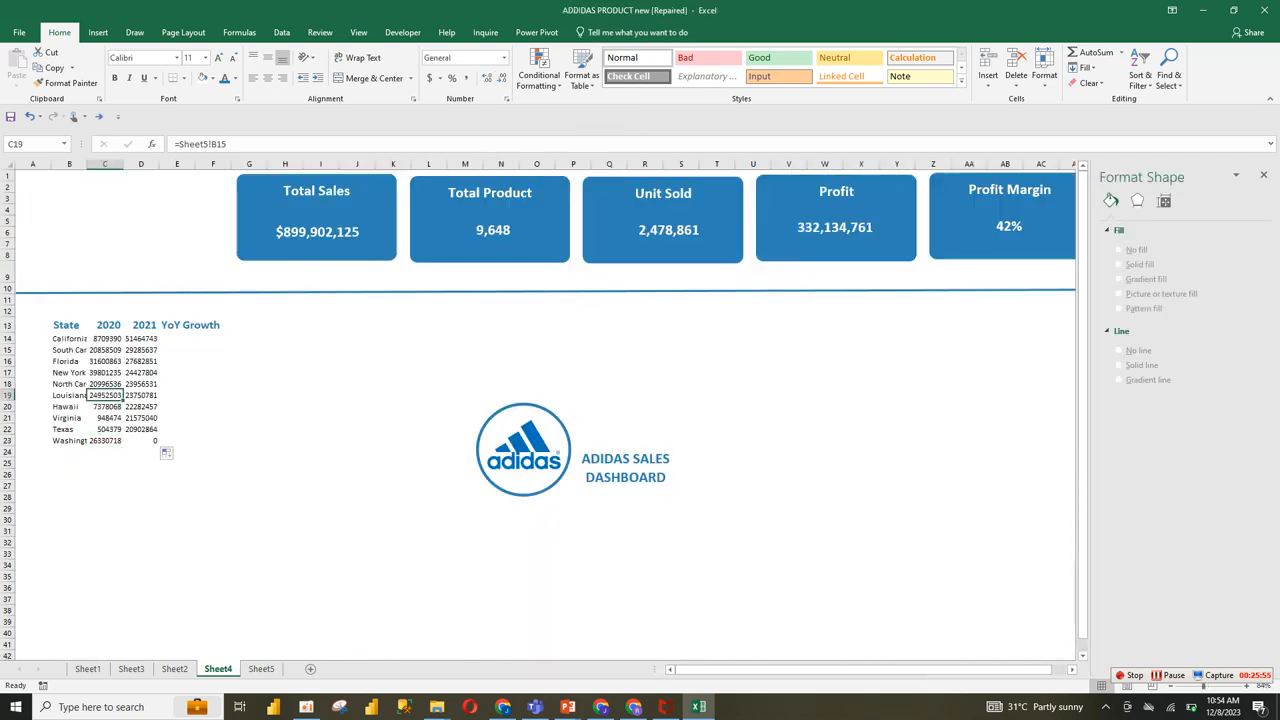
pyautogui.moveTo(105, 339); pyautogui.dragTo(141, 440)
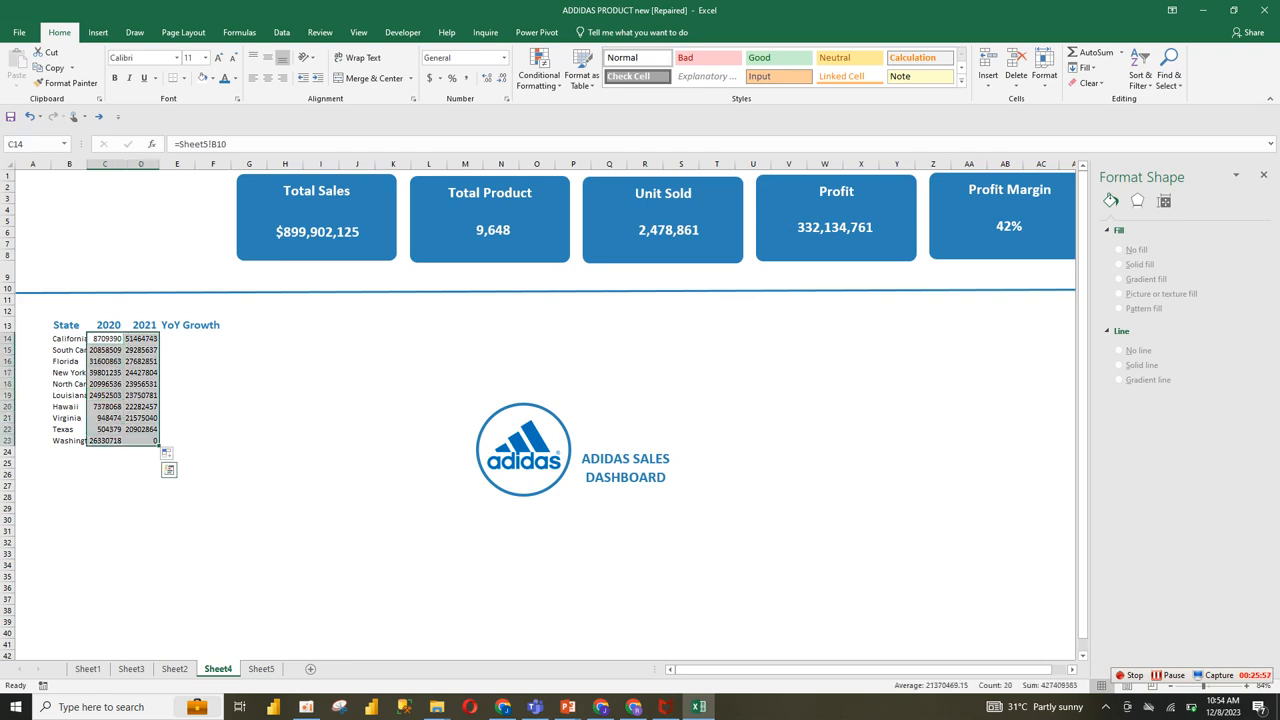
pyautogui.click(430, 78)
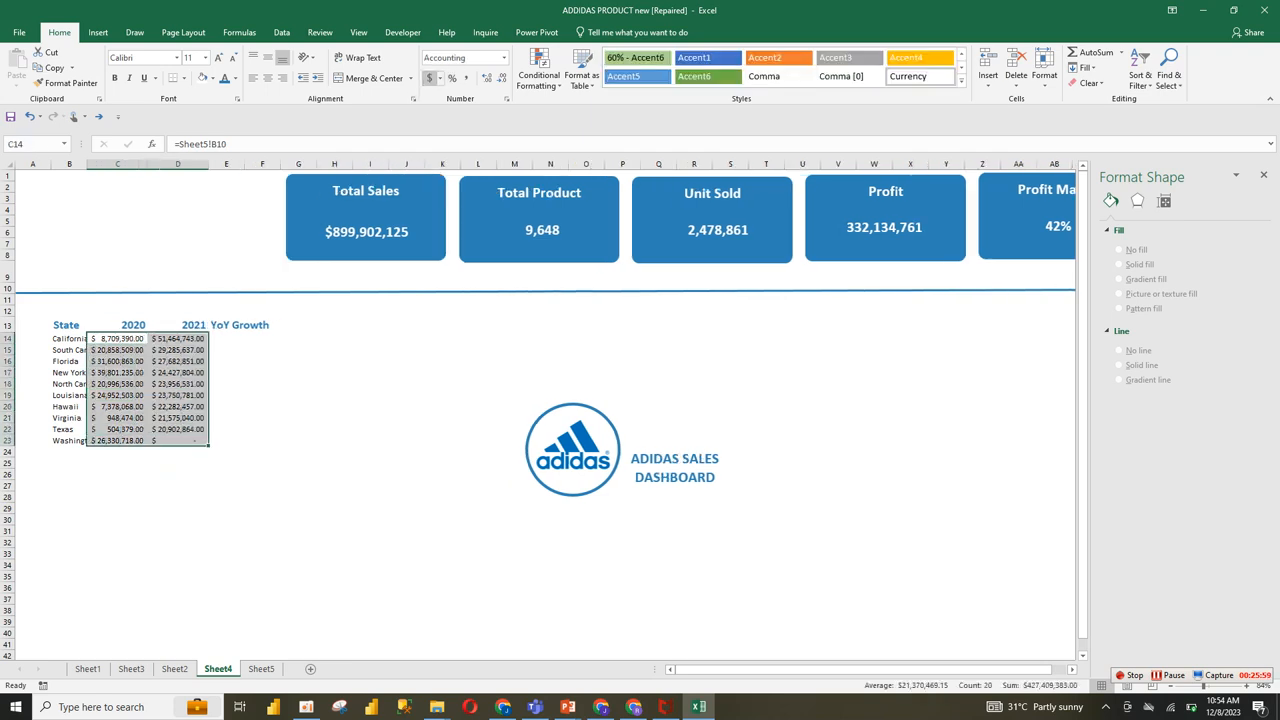
pyautogui.click(502, 78)
pyautogui.click(502, 78)
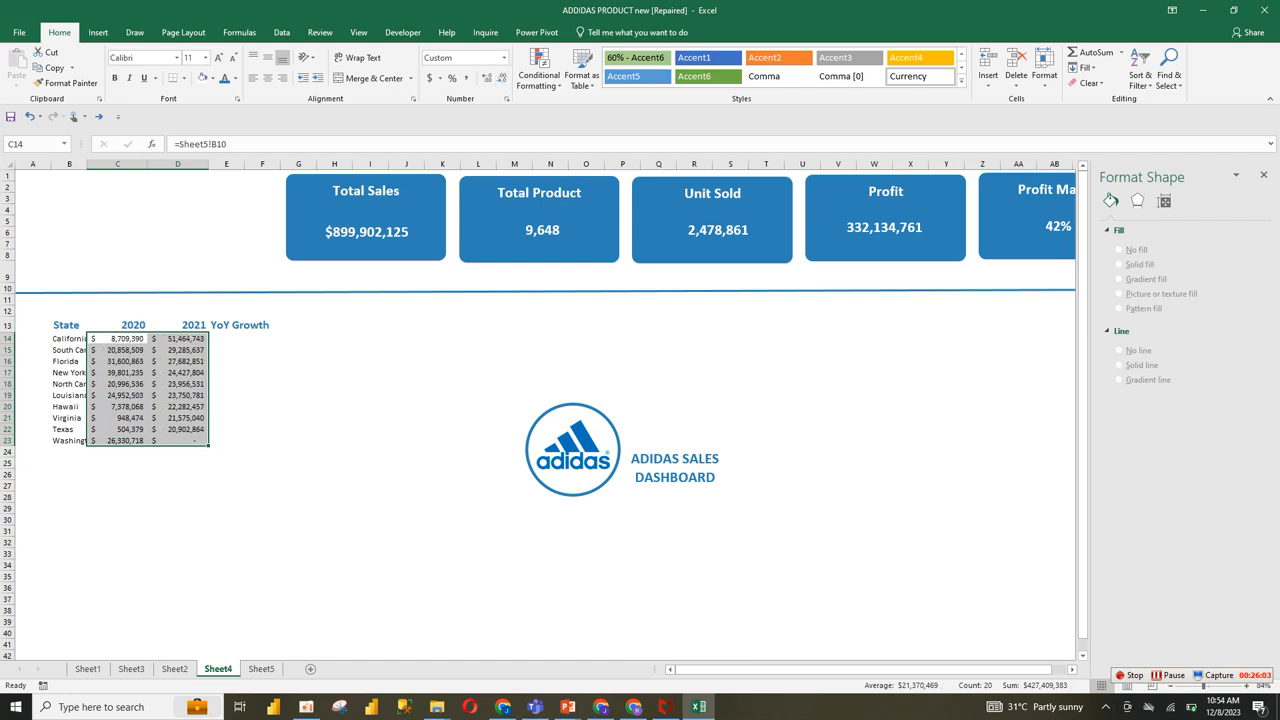
pyautogui.doubleClick(87, 164)
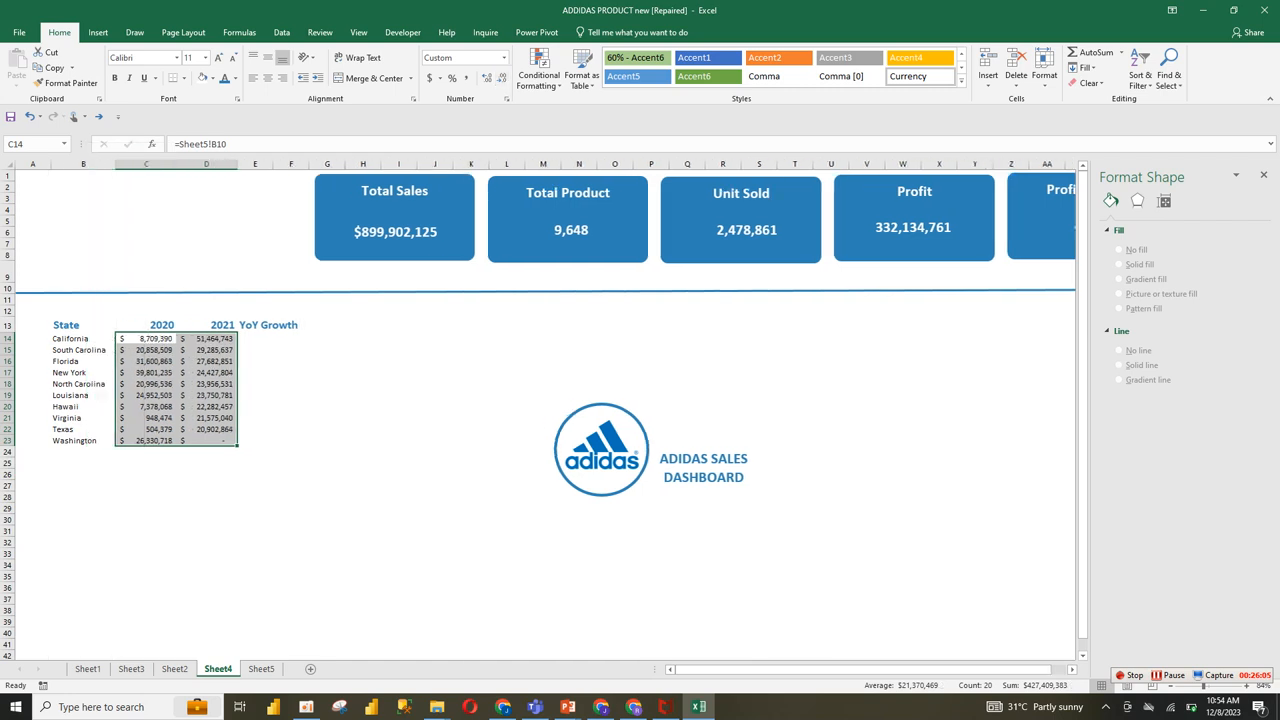
# Step: Set the text of the state rows in B14:D23 to black, size 14, without bold
pyautogui.moveTo(80, 338); pyautogui.dragTo(212, 440)
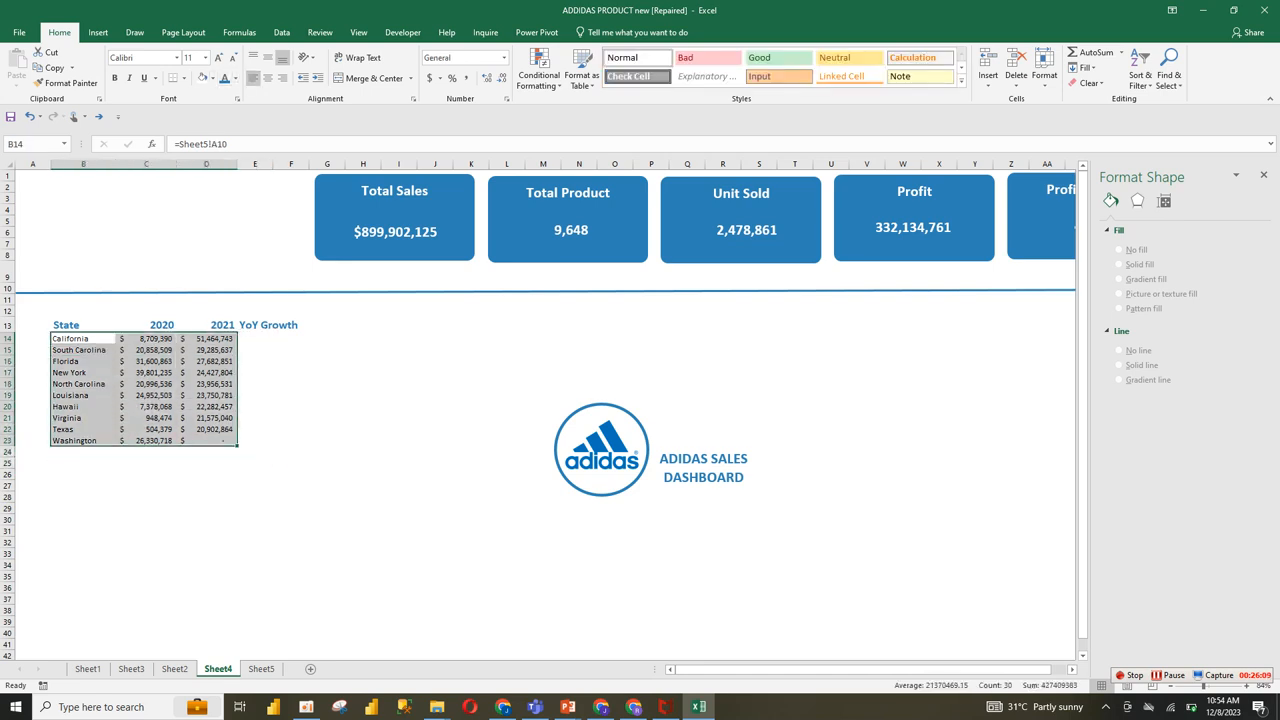
pyautogui.click(236, 78)
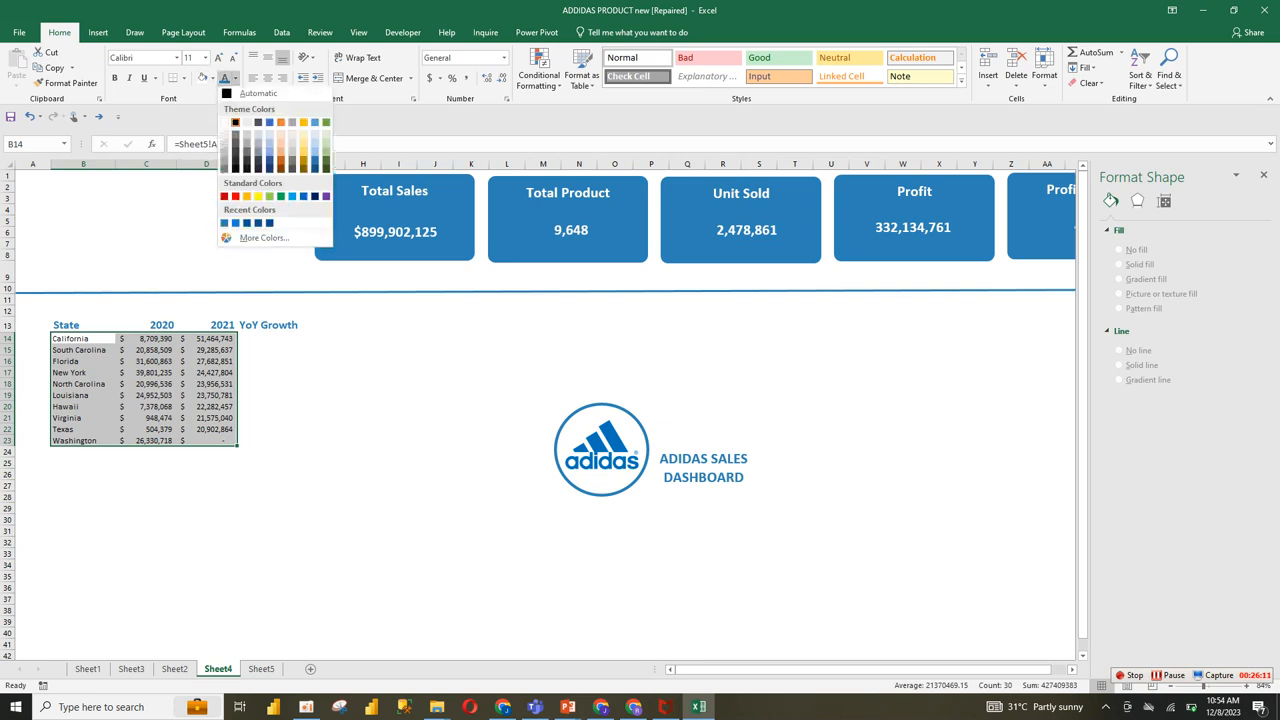
pyautogui.click(235, 124)
pyautogui.click(114, 78)
pyautogui.click(218, 57)
pyautogui.click(218, 57)
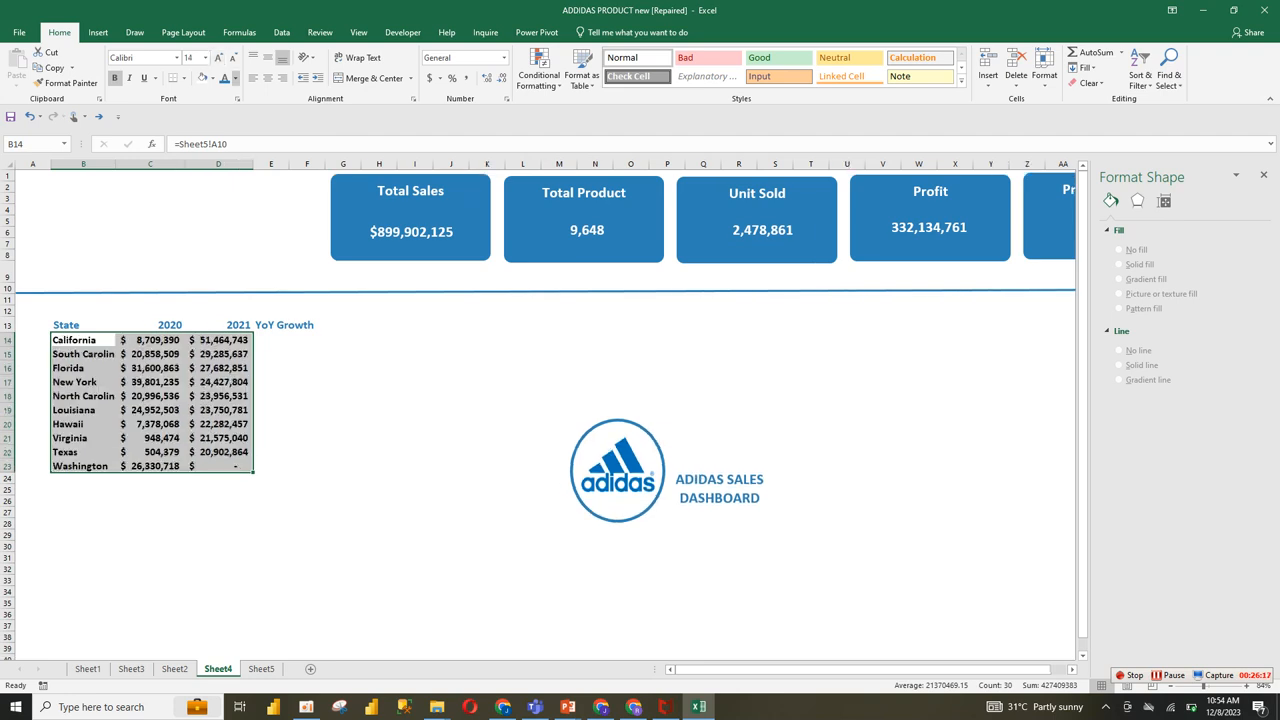
pyautogui.click(114, 78)
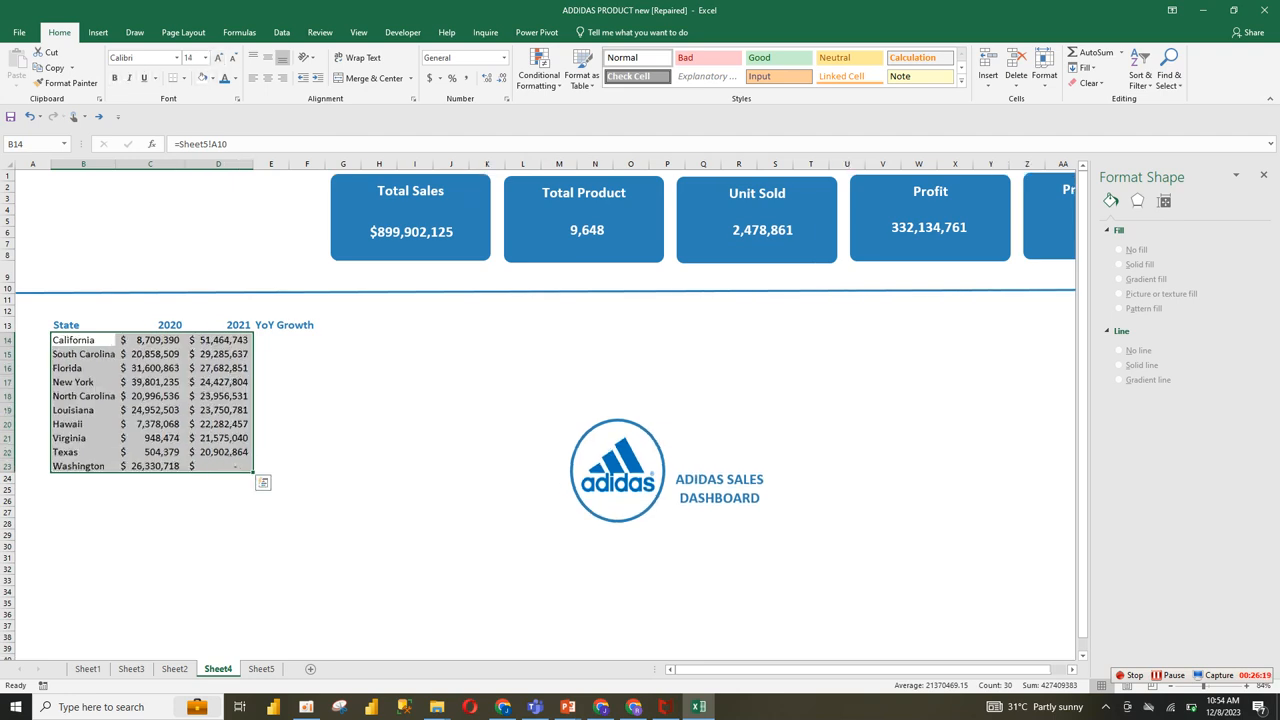
pyautogui.click(343, 465)
pyautogui.click(218, 396)
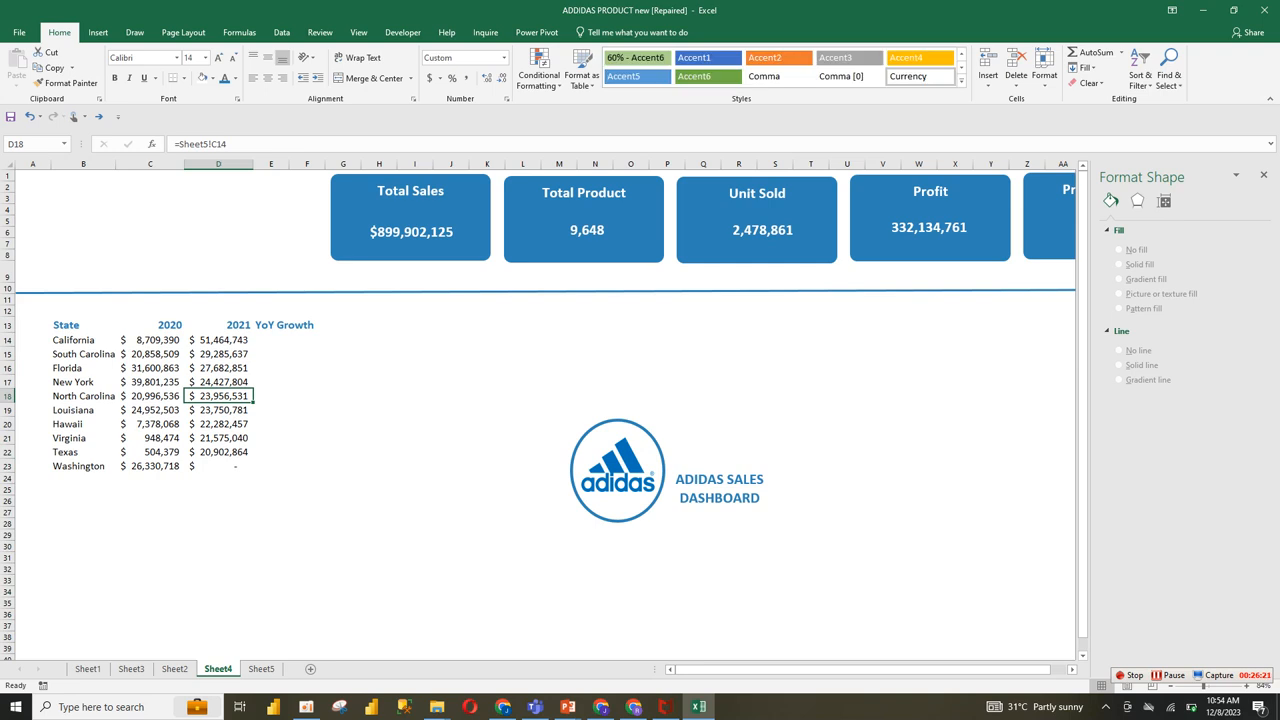
pyautogui.moveTo(150, 340); pyautogui.dragTo(218, 396)
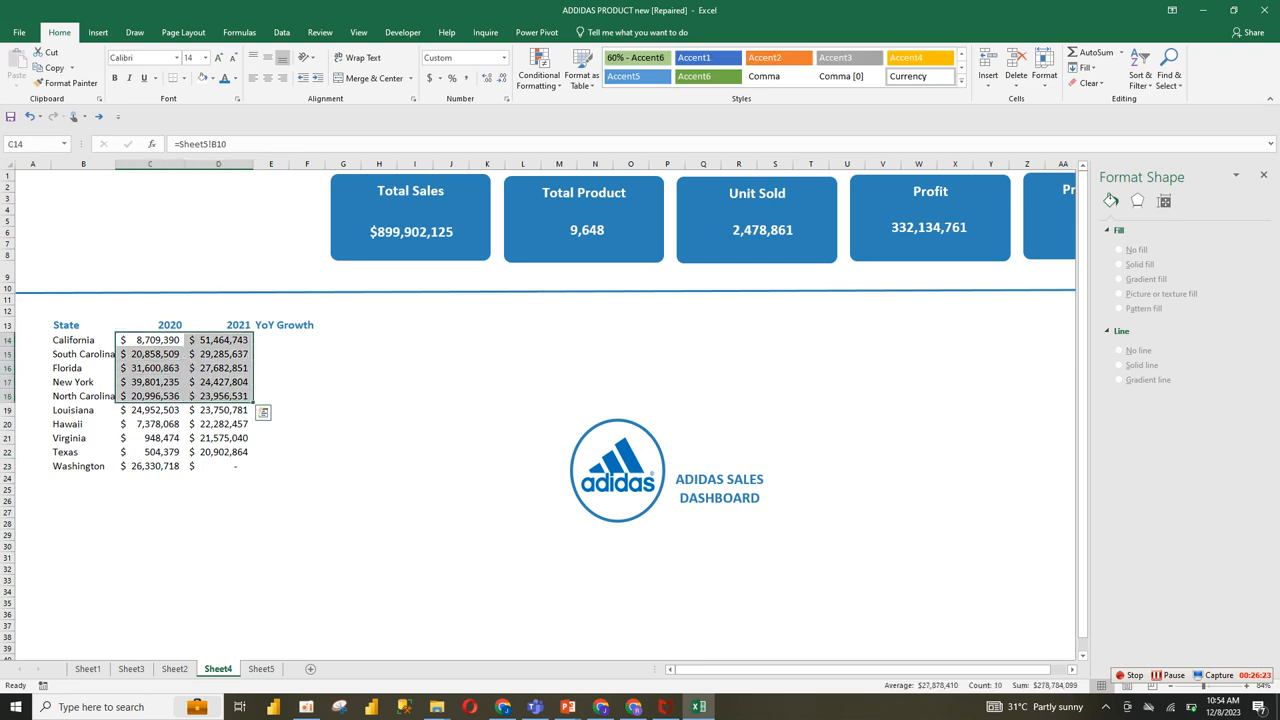
pyautogui.click(271, 340)
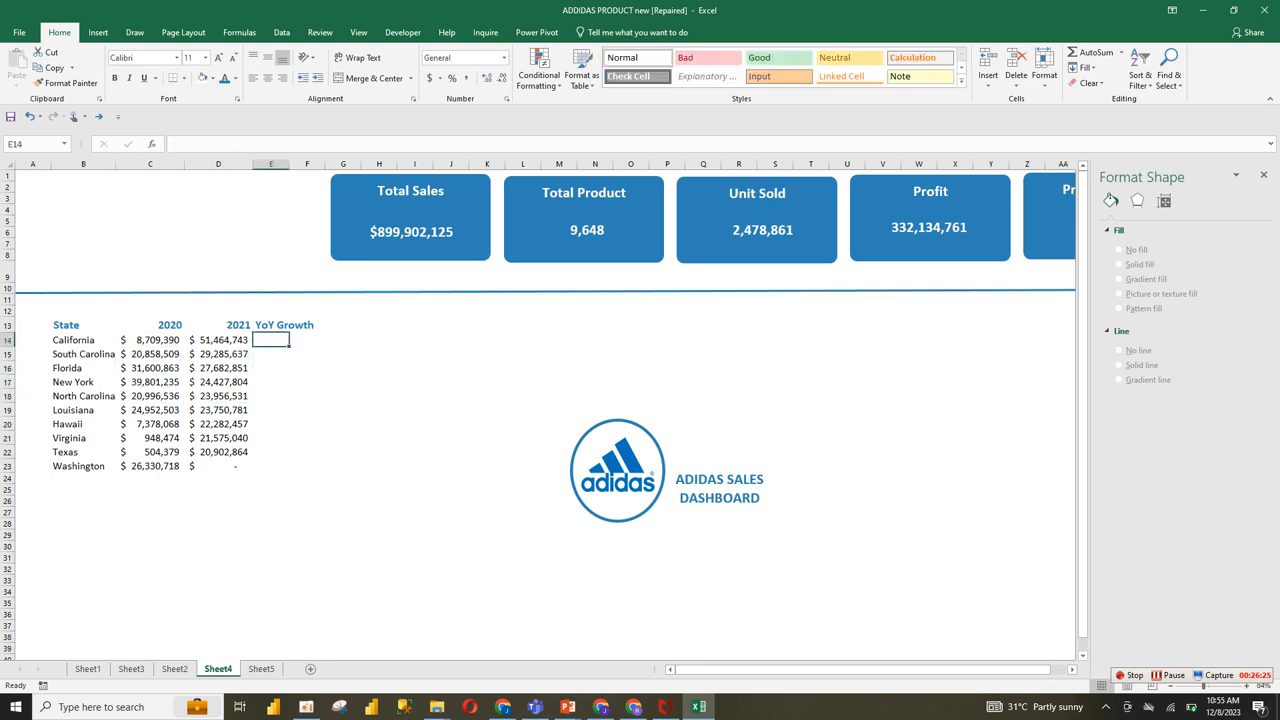
# Step: Cut the grouped Adidas logo and ADIDAS SALES DASHBOARD title from the sheet
pyautogui.click(676, 480)
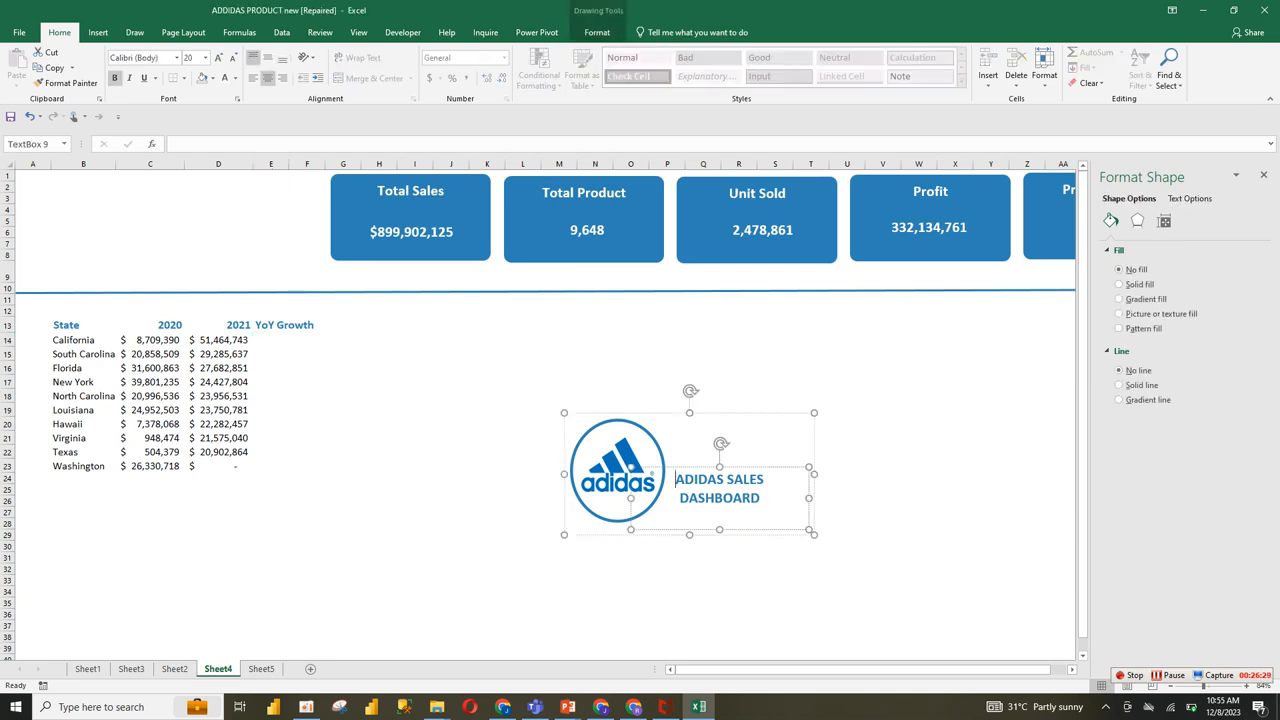
pyautogui.click(660, 413)
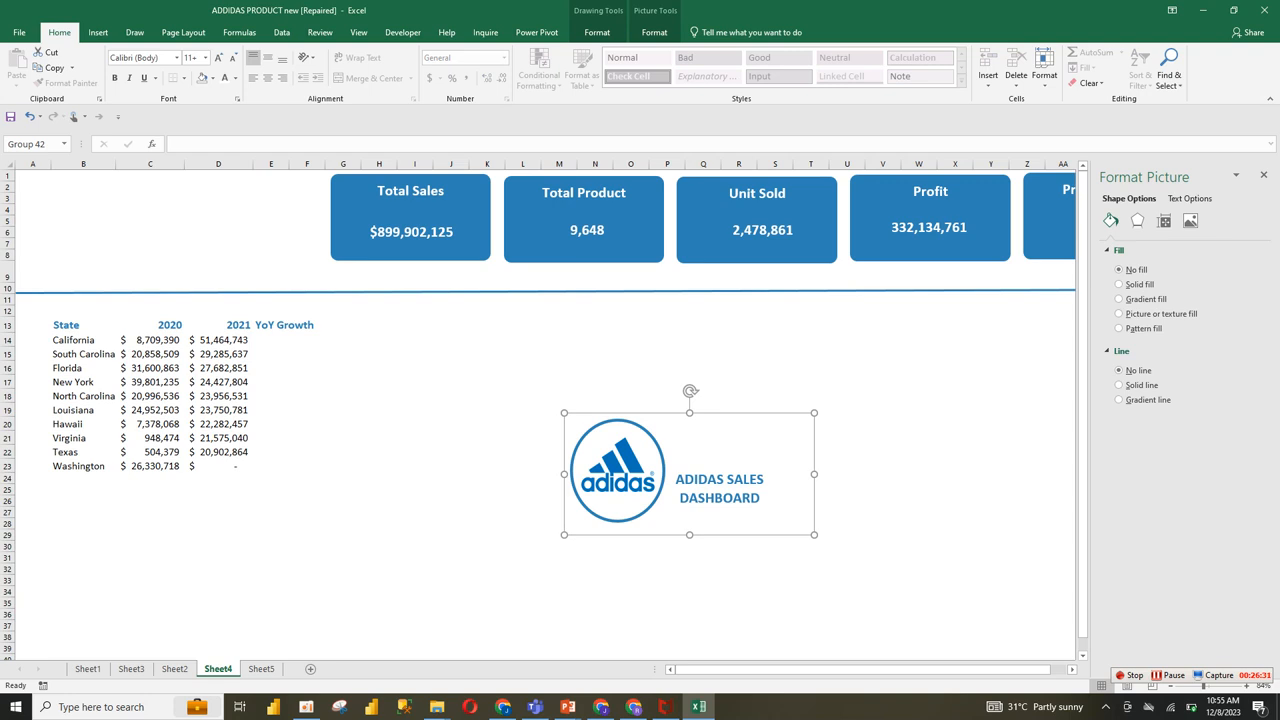
pyautogui.hotkey('ctrl', 'x')
pyautogui.click(415, 424)
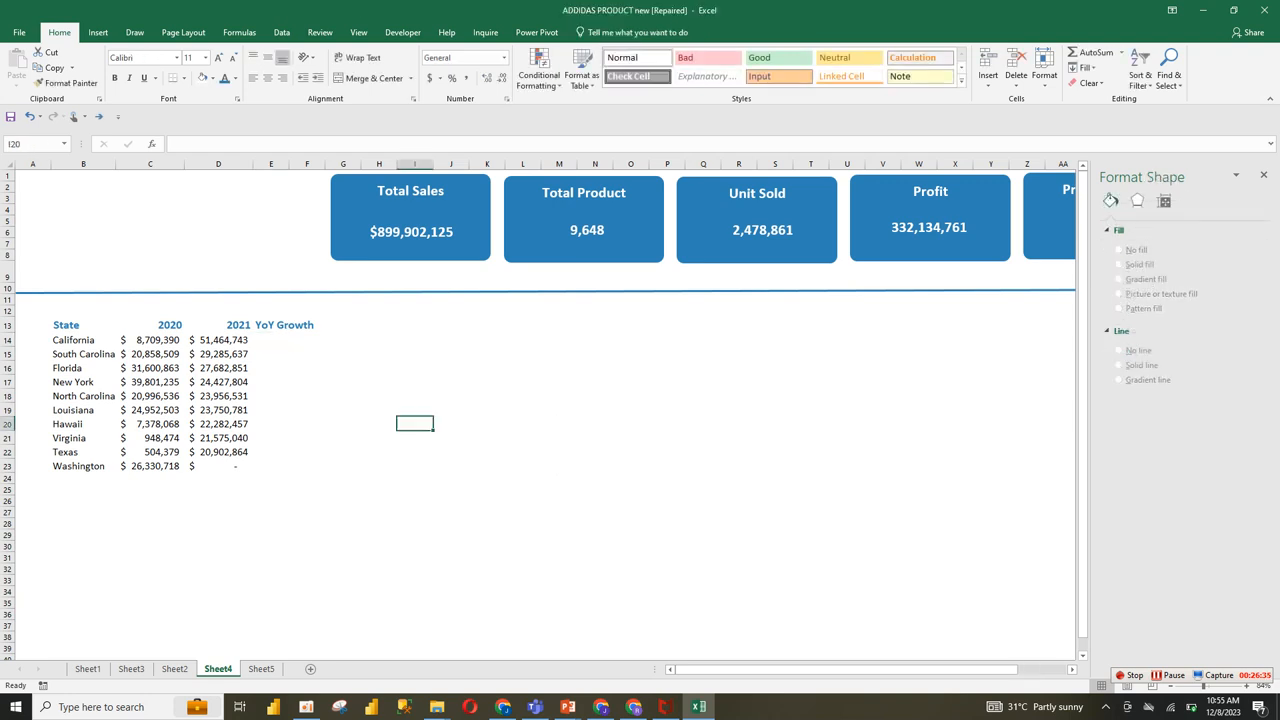
# Step: Enter the growth formula =(D14-C14)/C14 for California in E14
pyautogui.click(271, 396)
pyautogui.click(271, 340)
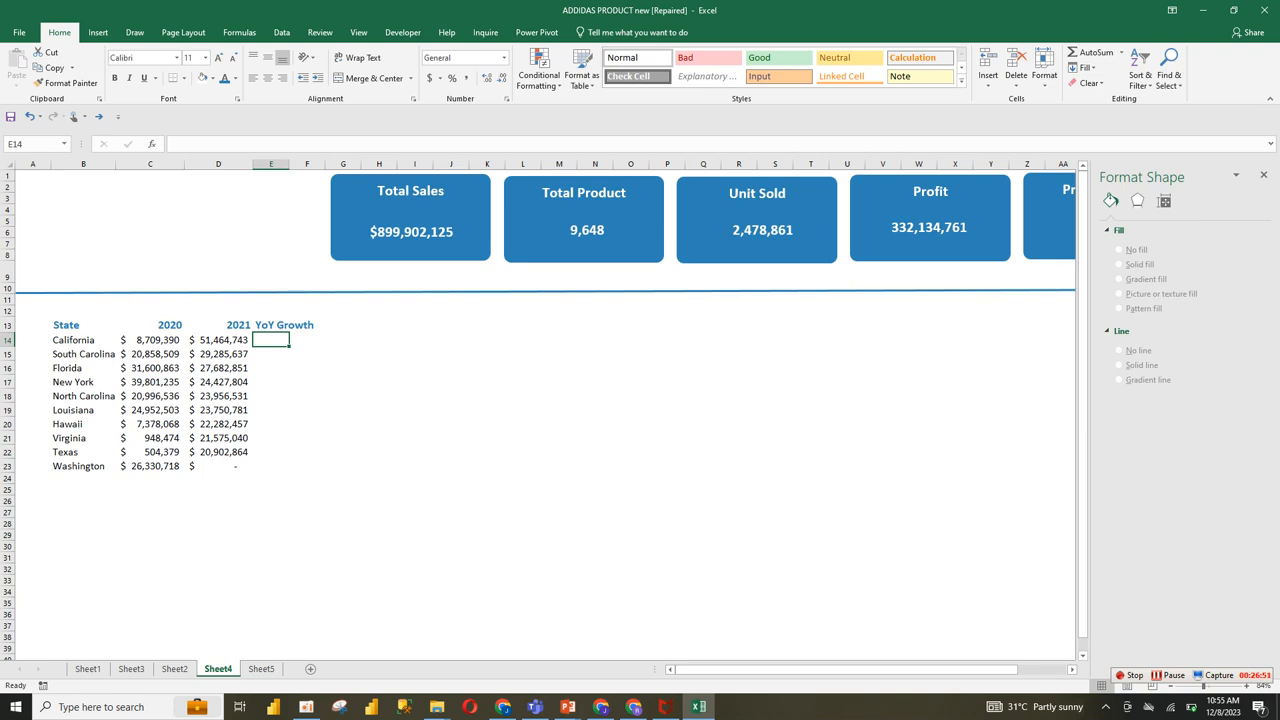
pyautogui.write('=')
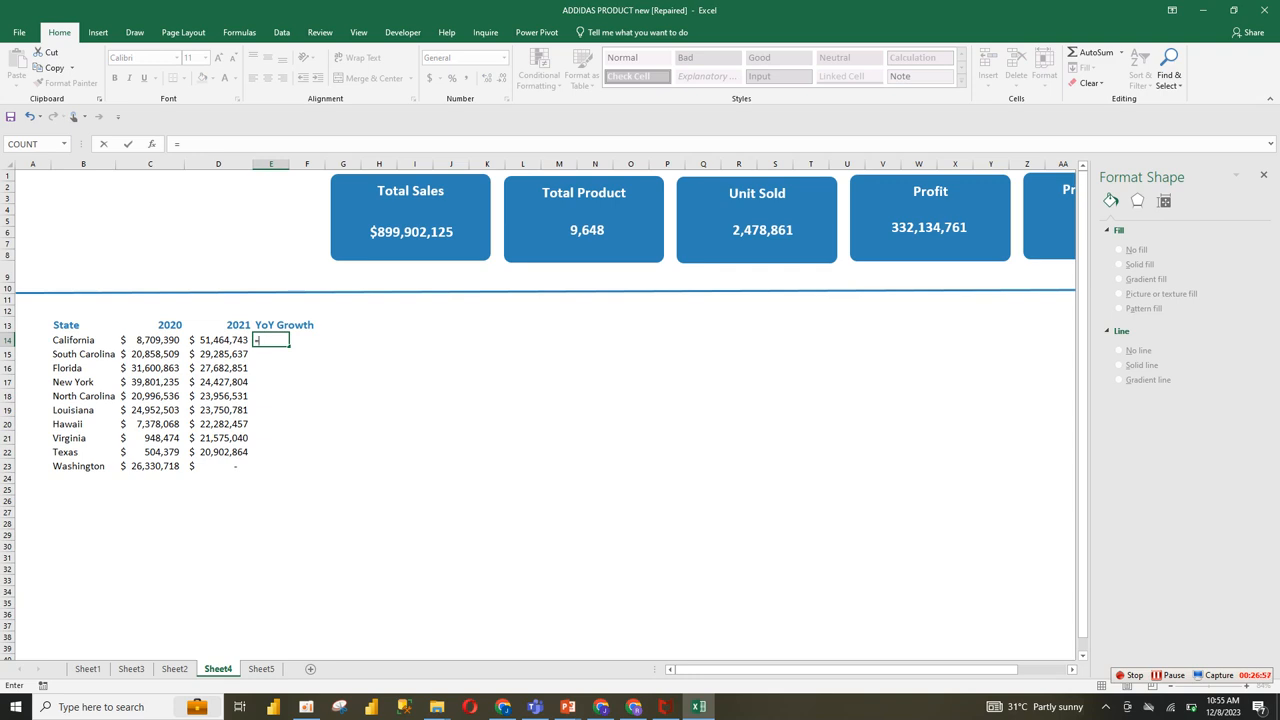
pyautogui.write('(')
pyautogui.click(218, 354)
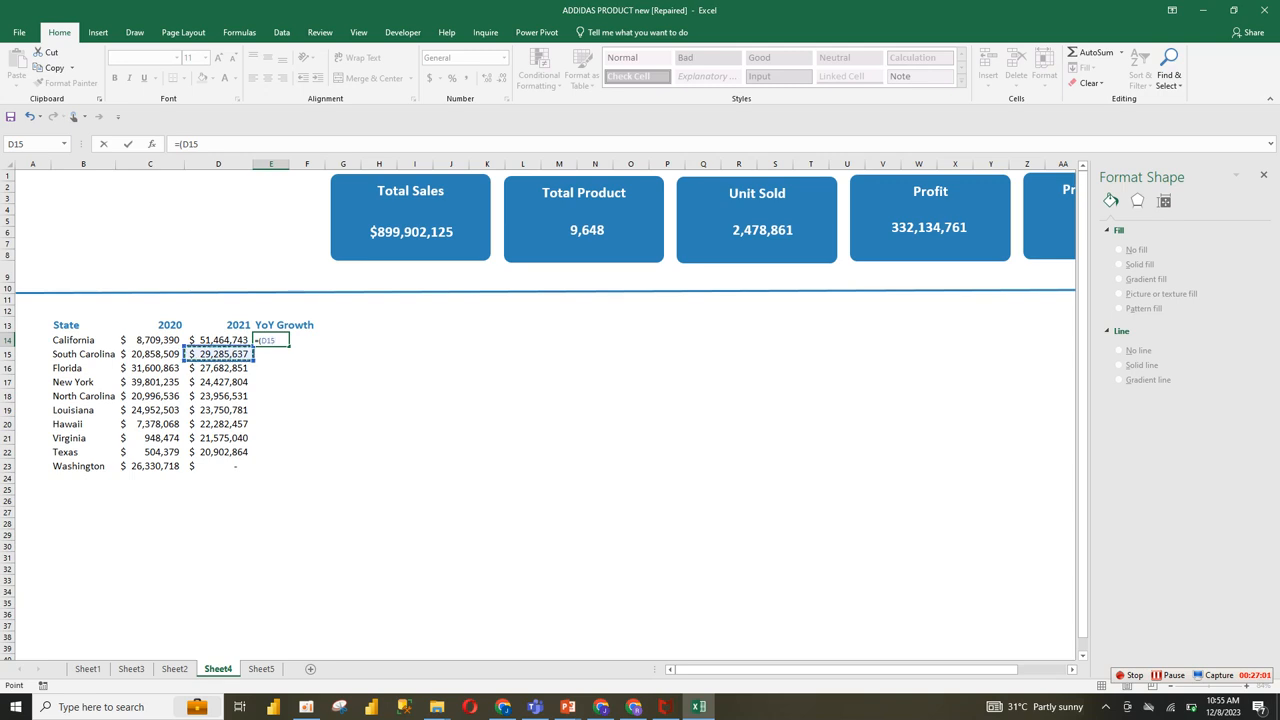
pyautogui.click(218, 340)
pyautogui.write('-')
pyautogui.click(150, 340)
pyautogui.write(')')
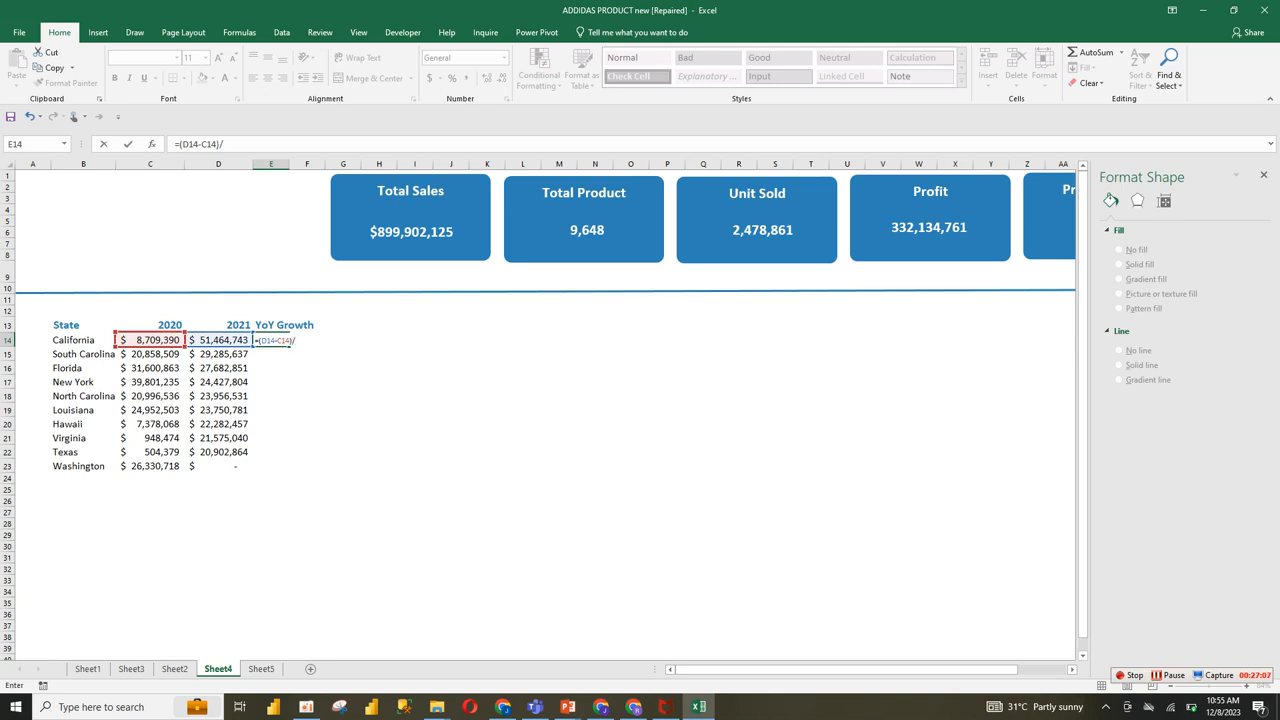
pyautogui.write('/')
pyautogui.click(150, 340)
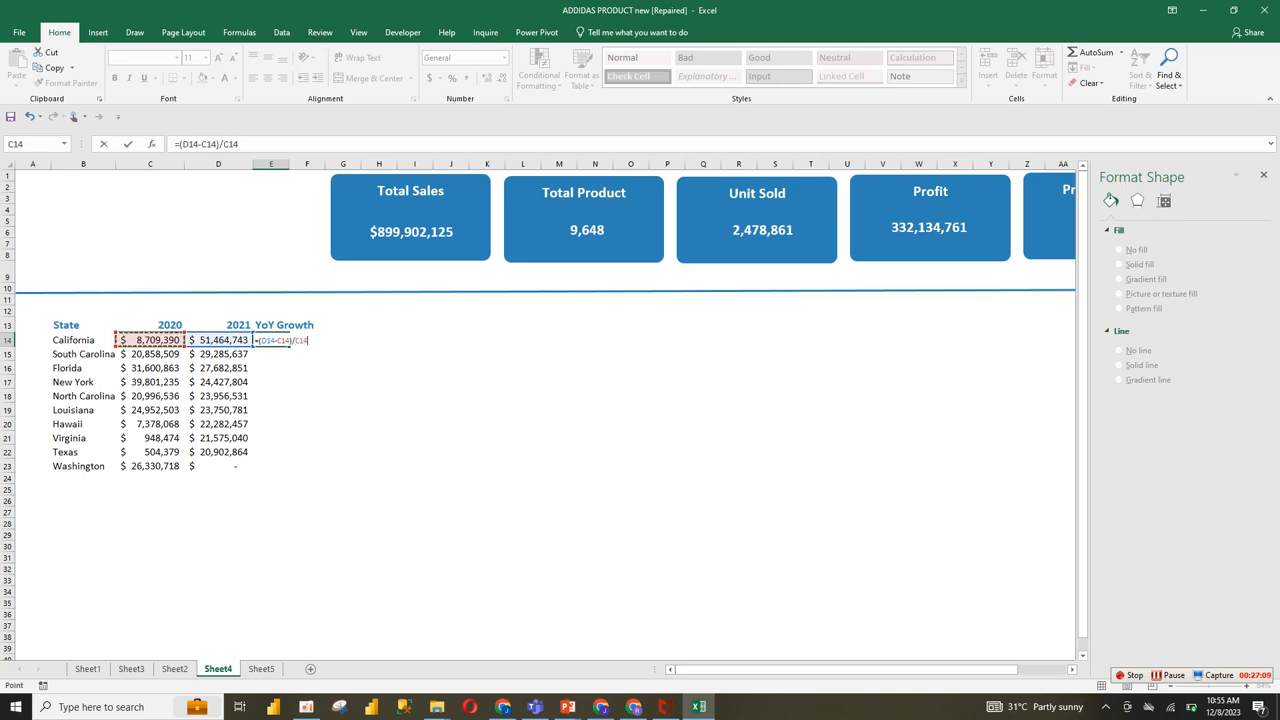
pyautogui.press('Return')
# Step: Fill the growth formula from E14 down to E23 and format the range as percentages
pyautogui.click(271, 340)
pyautogui.moveTo(289, 346); pyautogui.dragTo(289, 472)
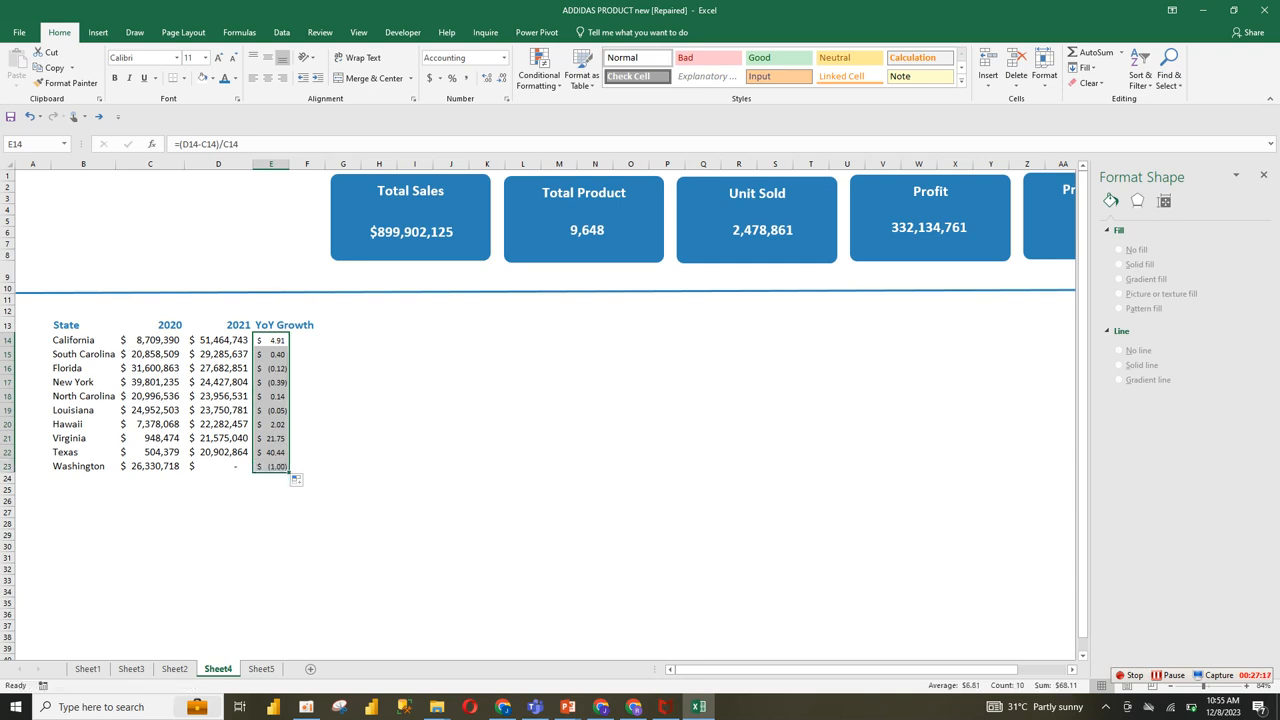
pyautogui.click(271, 340)
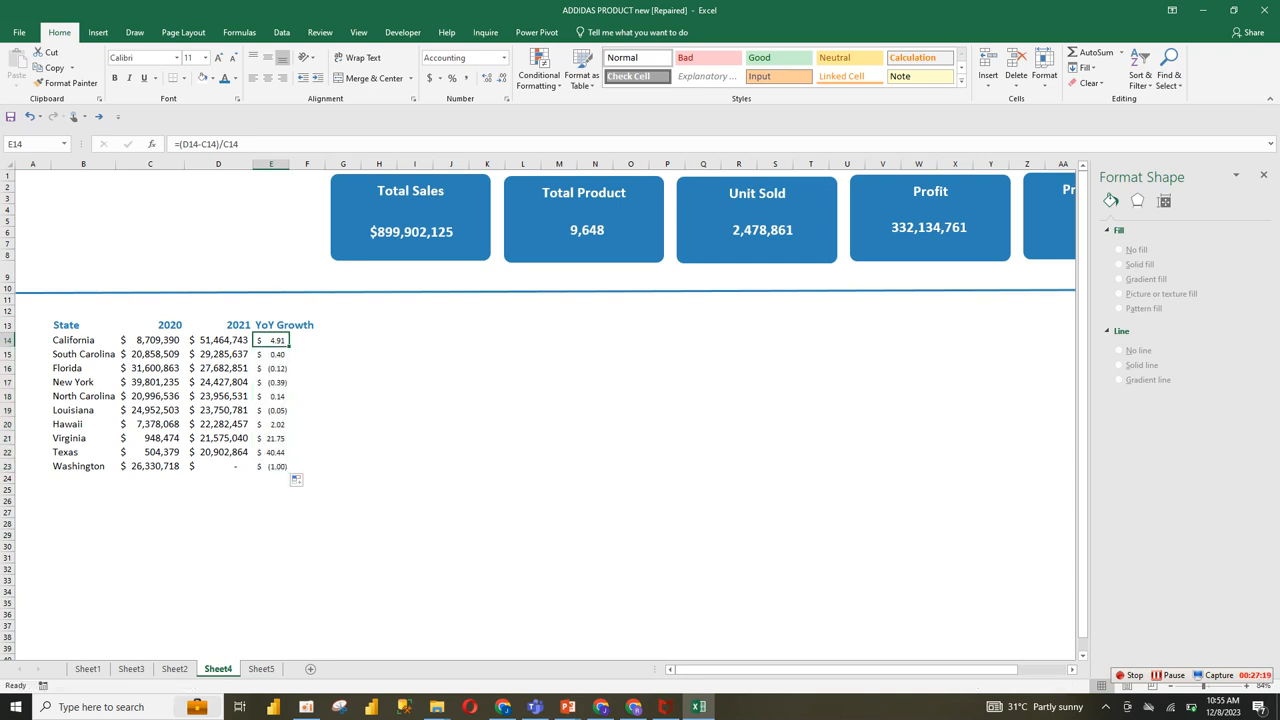
pyautogui.moveTo(271, 340); pyautogui.dragTo(271, 466)
pyautogui.click(452, 78)
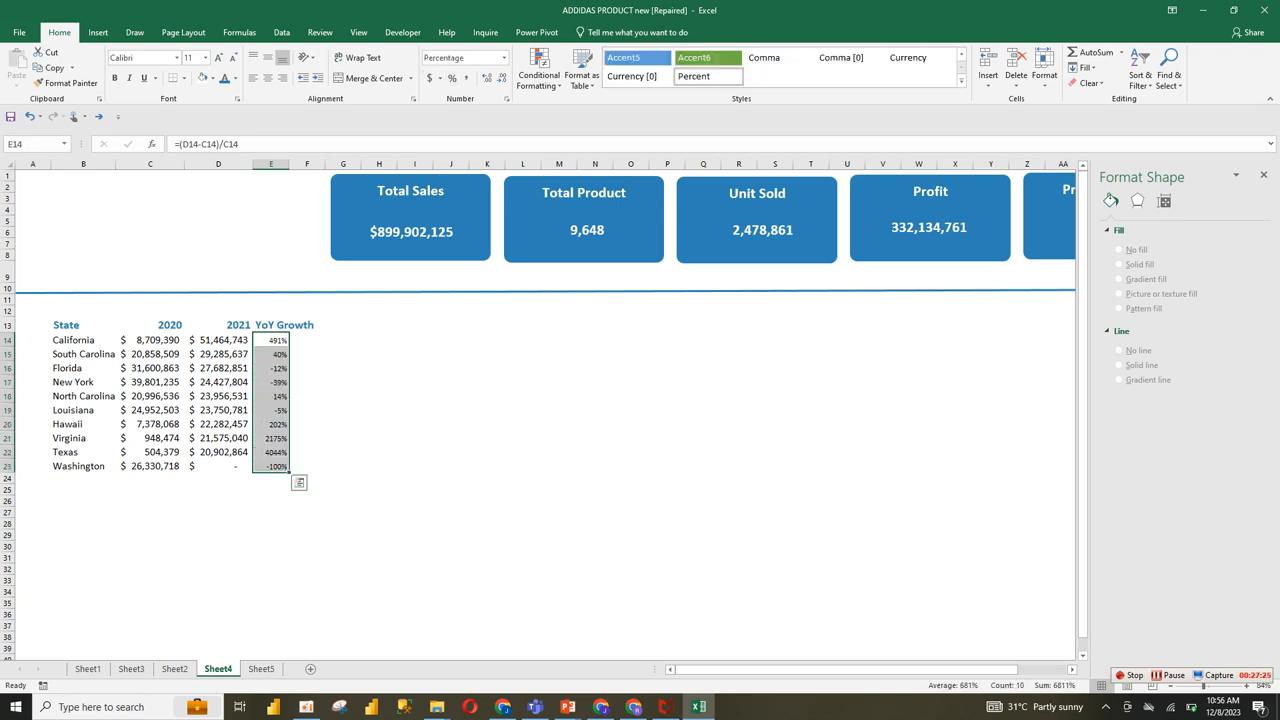
# Step: Check the growth formulas and percentages of the states in the YoY Growth column
pyautogui.click(271, 354)
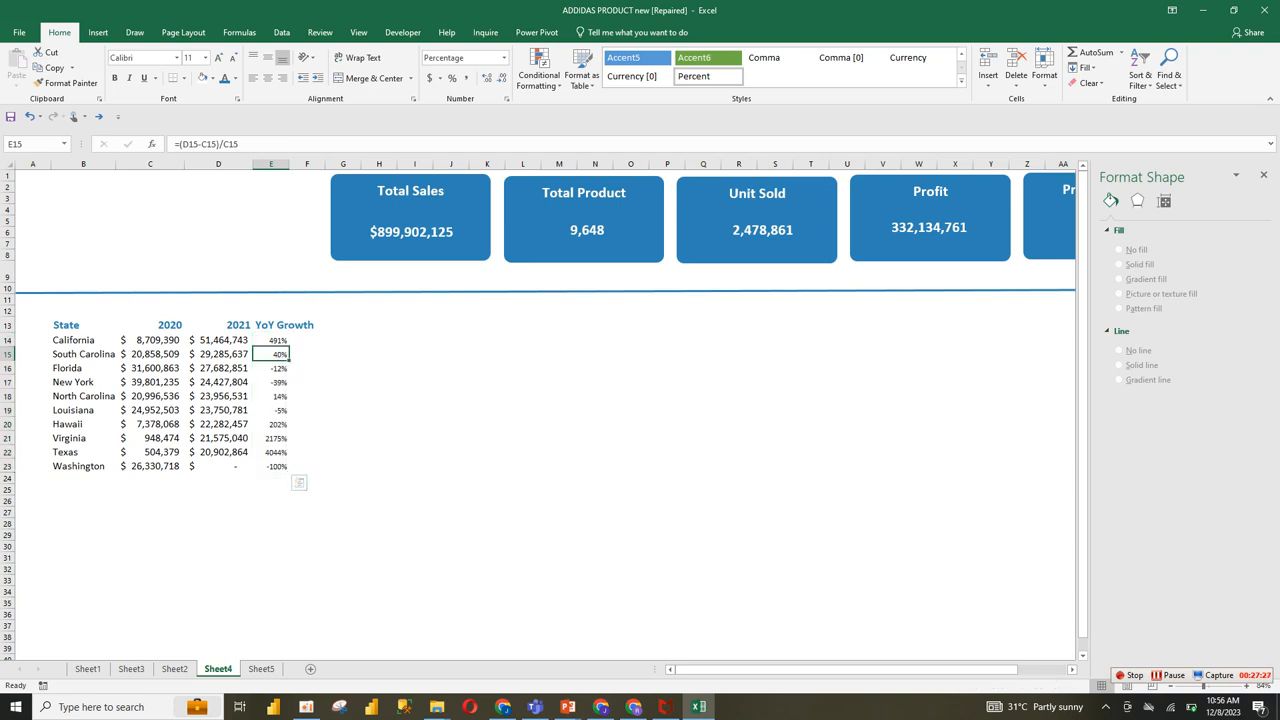
pyautogui.click(271, 452)
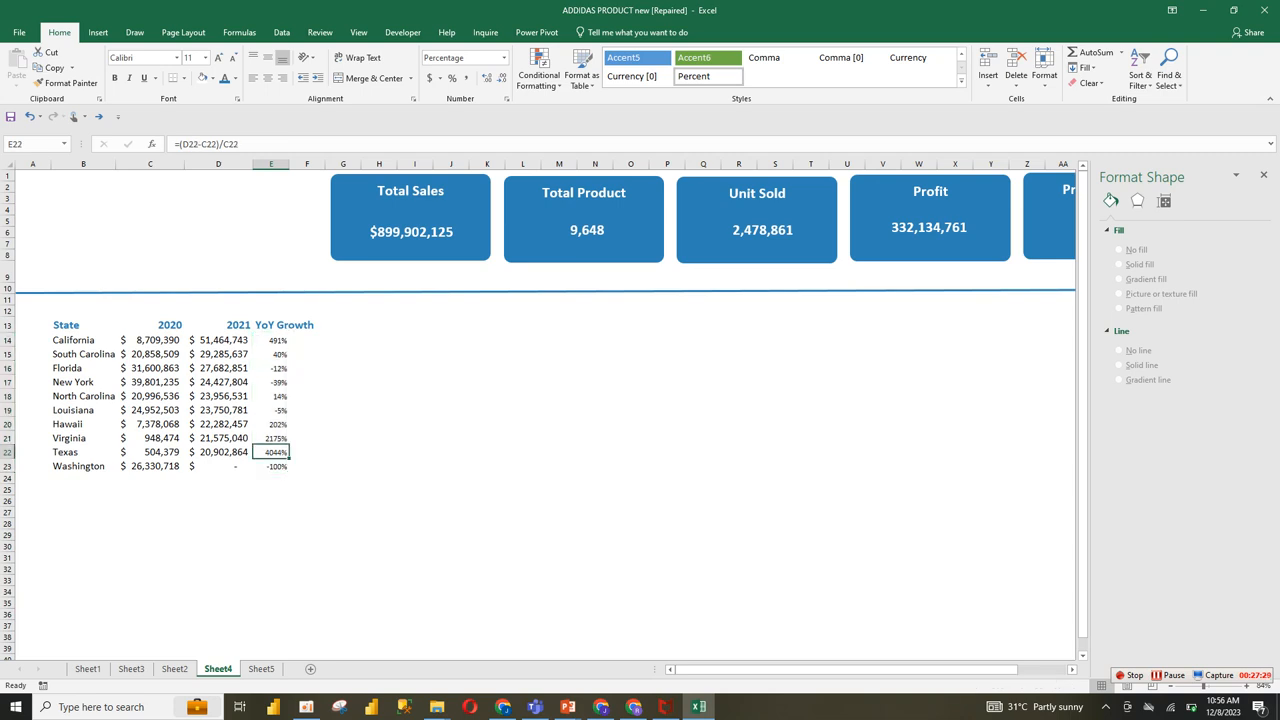
pyautogui.click(271, 438)
pyautogui.click(271, 452)
pyautogui.click(307, 466)
pyautogui.click(271, 466)
pyautogui.click(271, 340)
pyautogui.click(218, 382)
pyautogui.moveTo(83, 340); pyautogui.dragTo(275, 466)
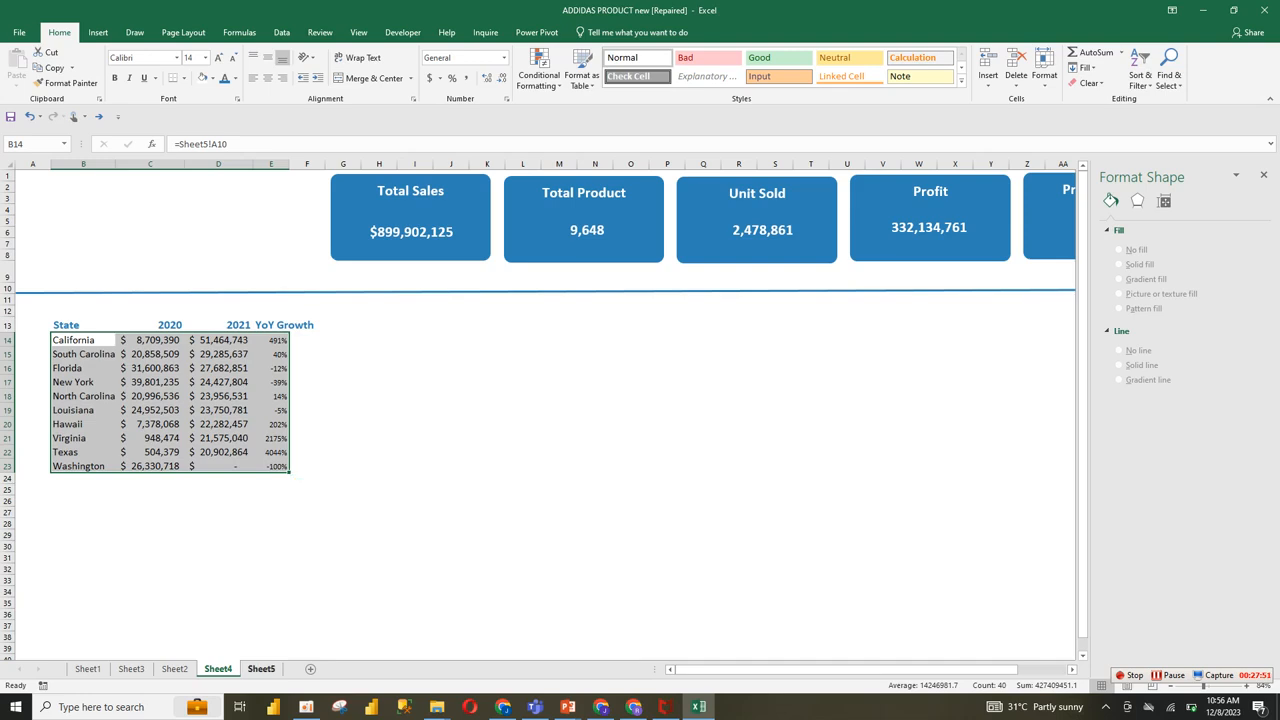
# Step: Examine the YoY Growth cells for Louisiana and Washington in the finished dashboard on Sheet2, and return to Sheet4
pyautogui.click(261, 668)
pyautogui.click(174, 668)
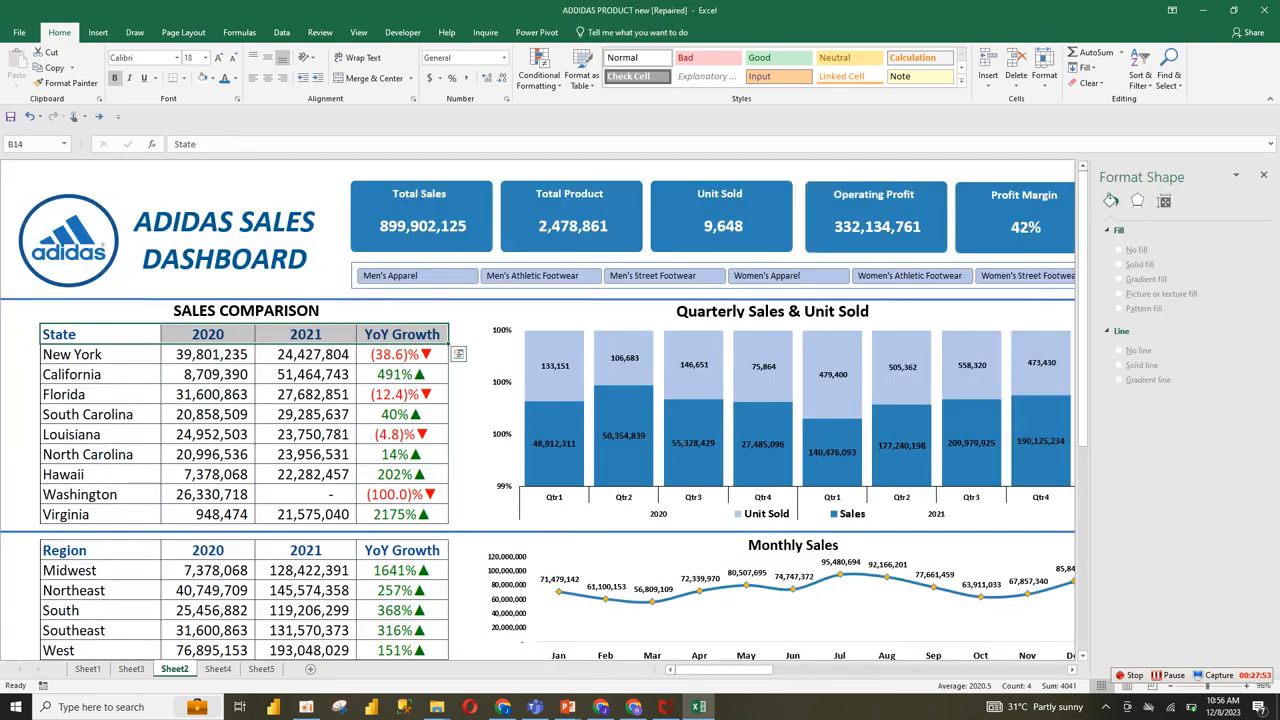
pyautogui.click(402, 434)
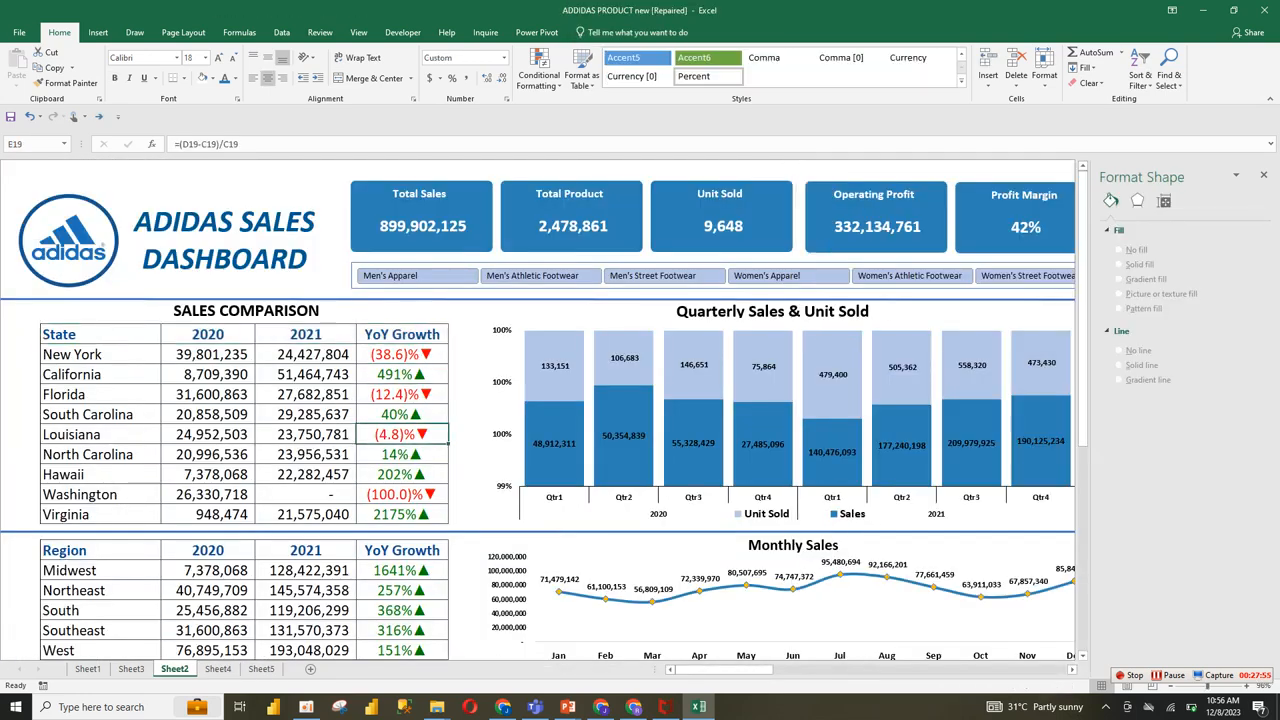
pyautogui.doubleClick(417, 494)
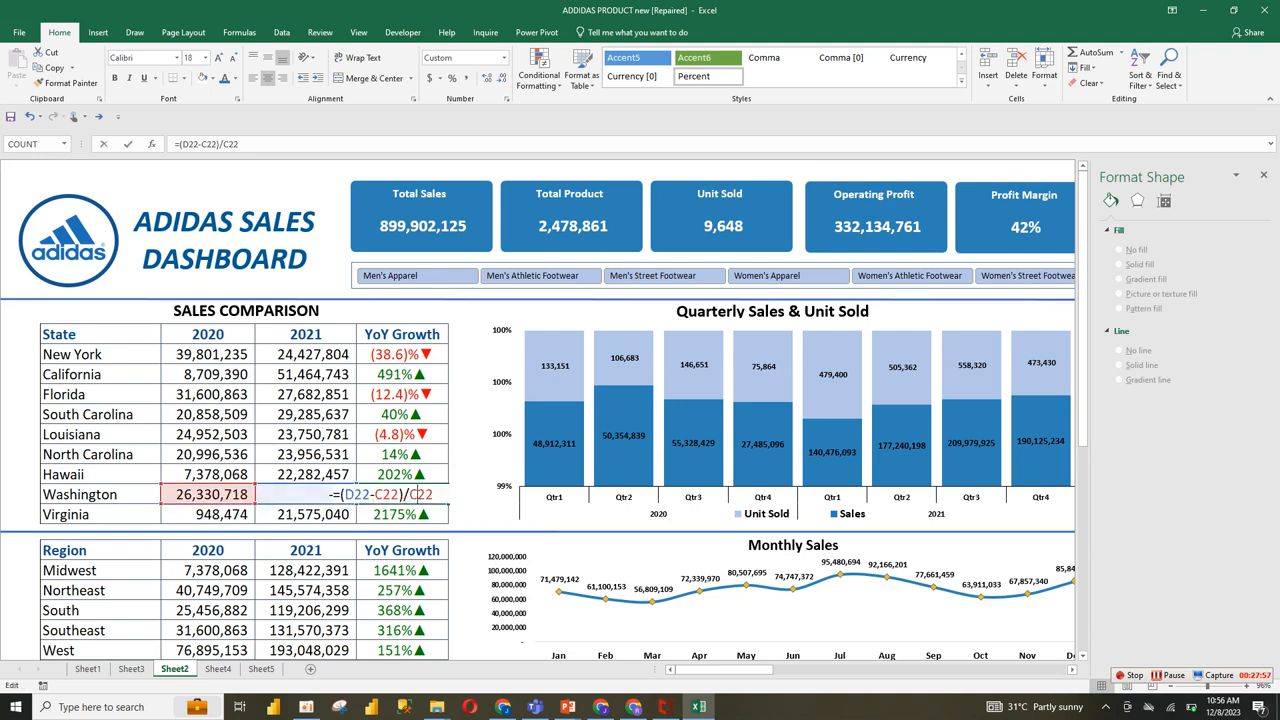
pyautogui.press('Return')
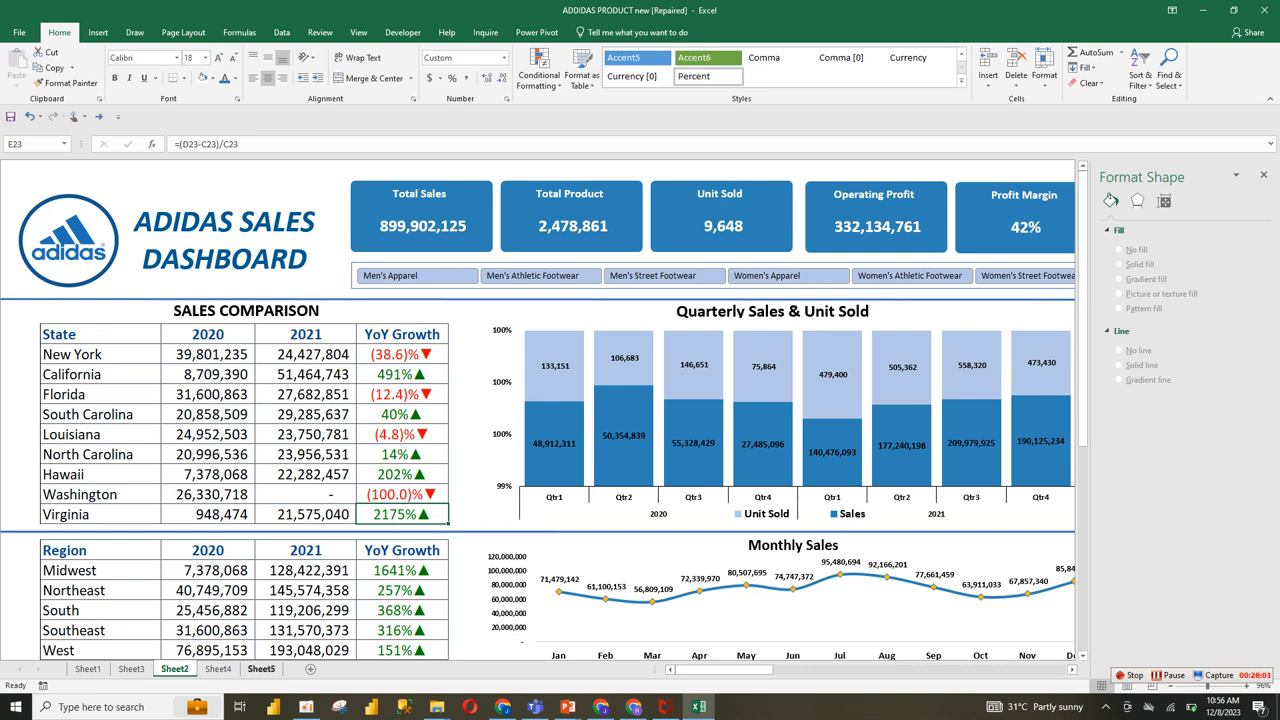
pyautogui.click(261, 668)
pyautogui.hotkey('ctrl', 'pageup')
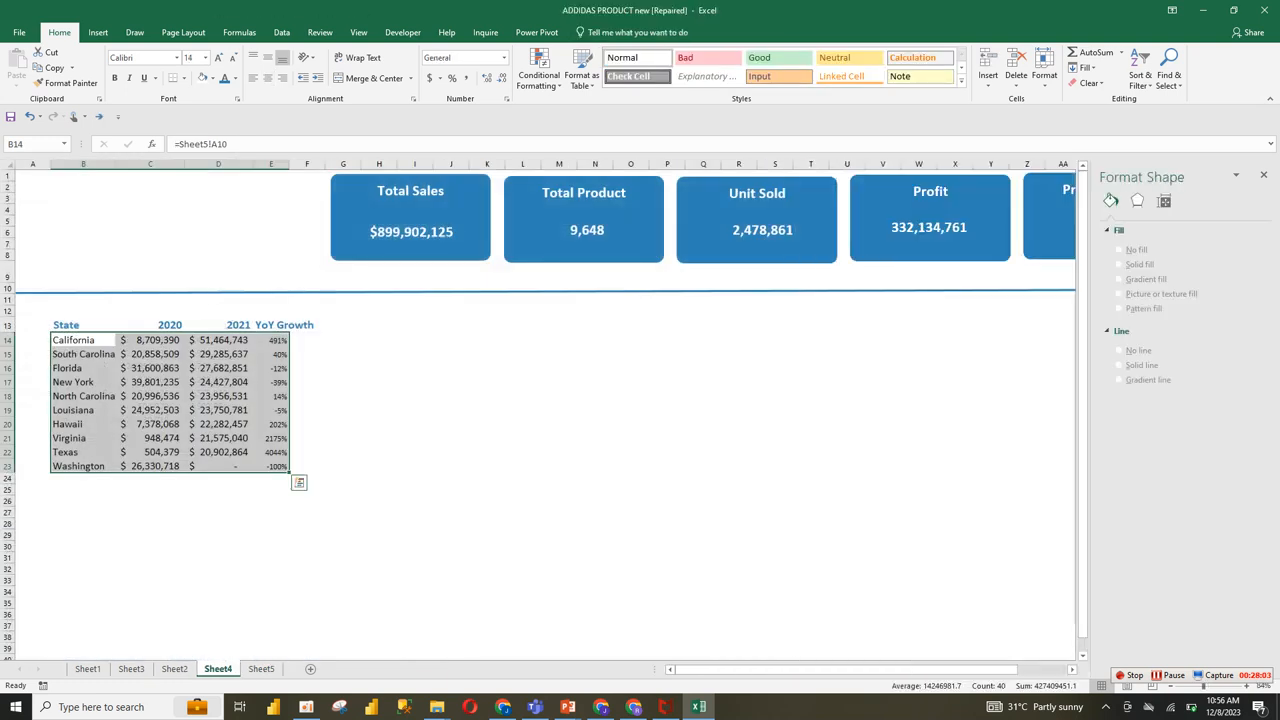
# Step: Insert the Arial symbols ▼ and ▲ one after the other into cell F15
pyautogui.click(307, 354)
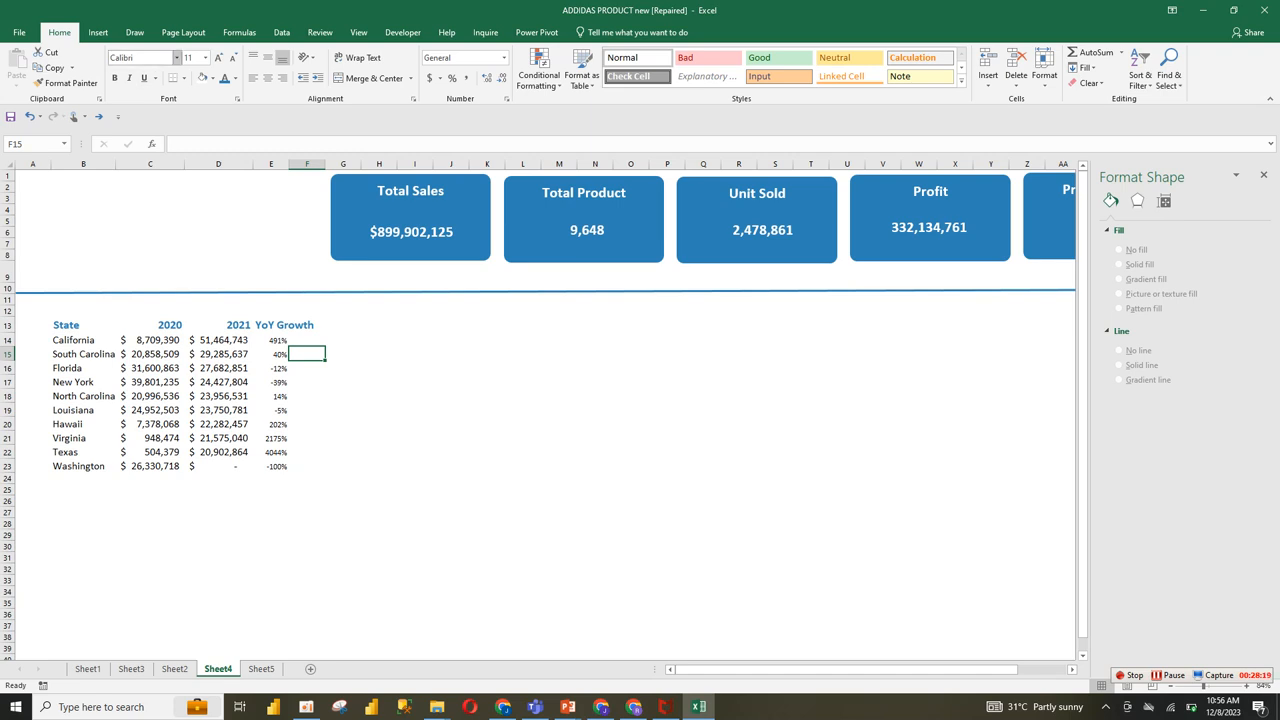
pyautogui.click(98, 32)
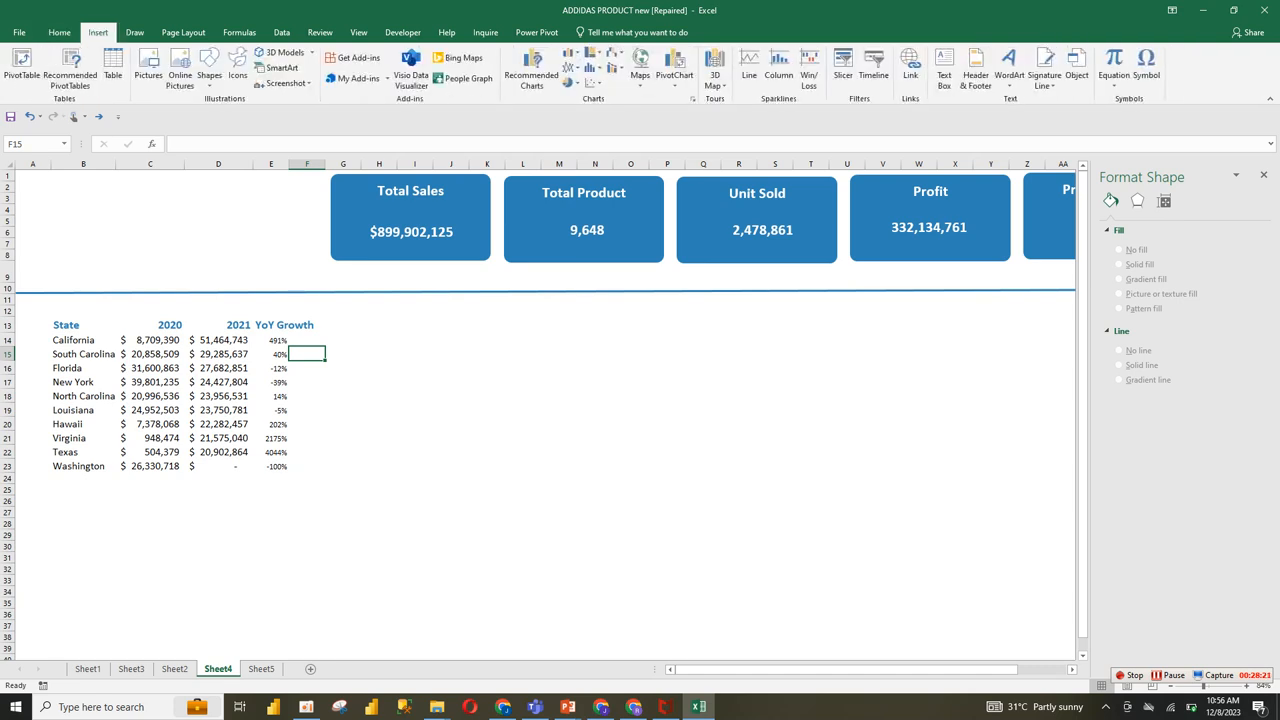
pyautogui.click(1146, 67)
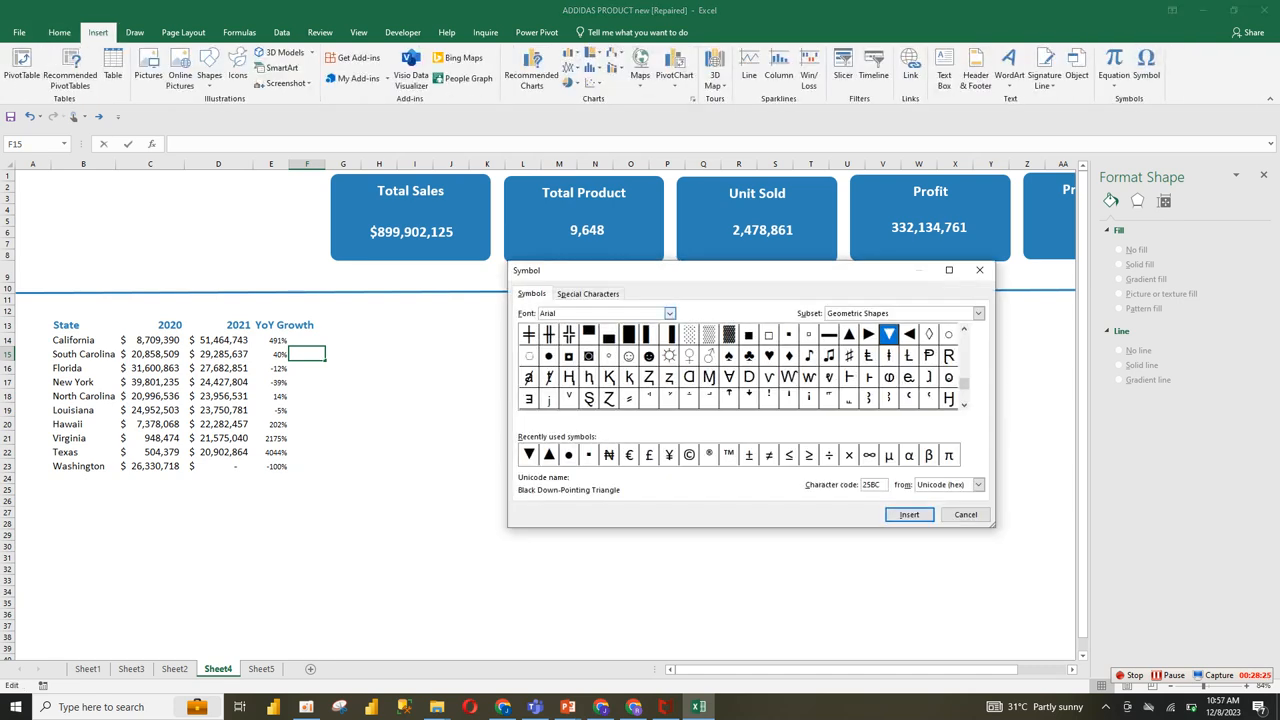
pyautogui.click(669, 313)
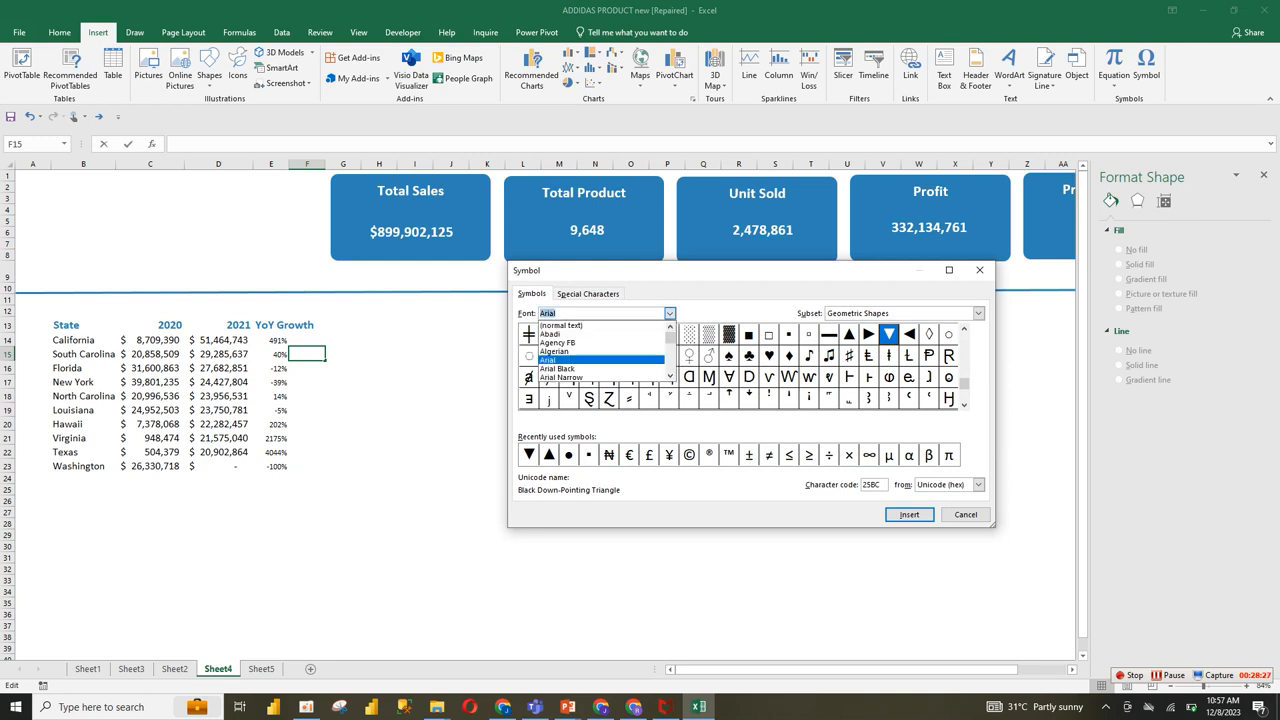
pyautogui.click(600, 360)
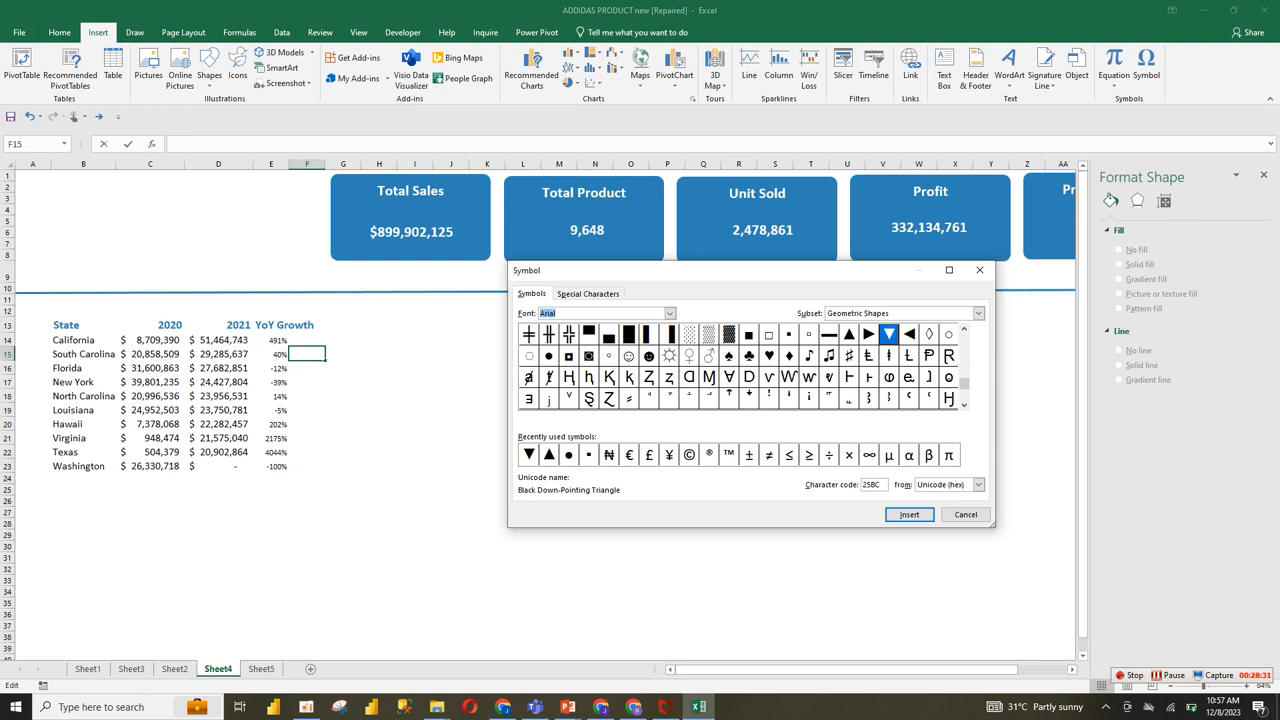
pyautogui.click(529, 455)
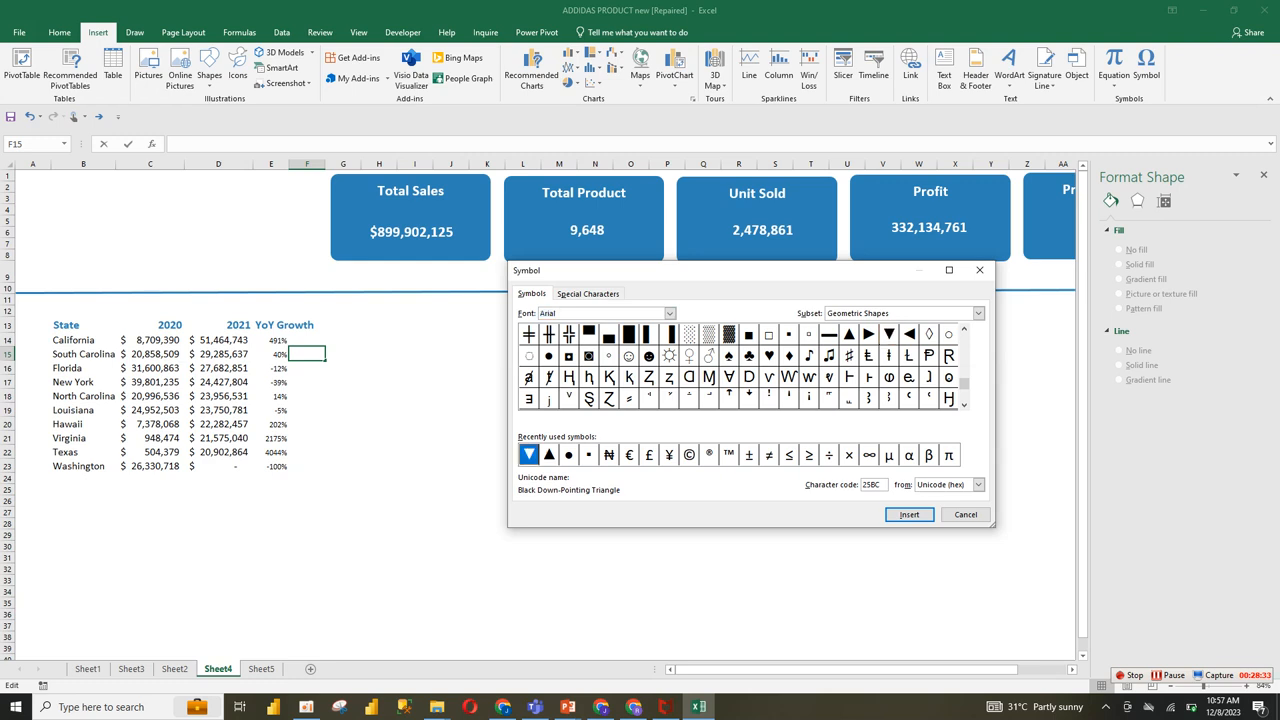
pyautogui.click(909, 514)
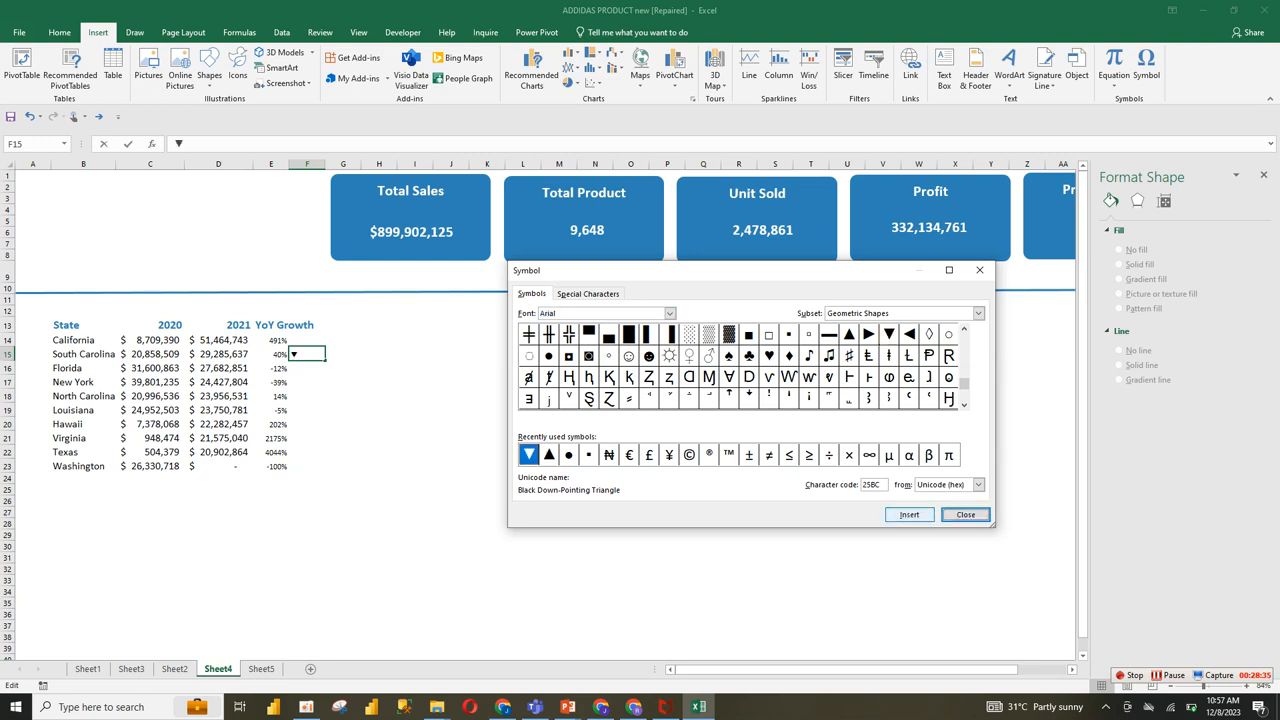
pyautogui.click(549, 455)
pyautogui.click(909, 514)
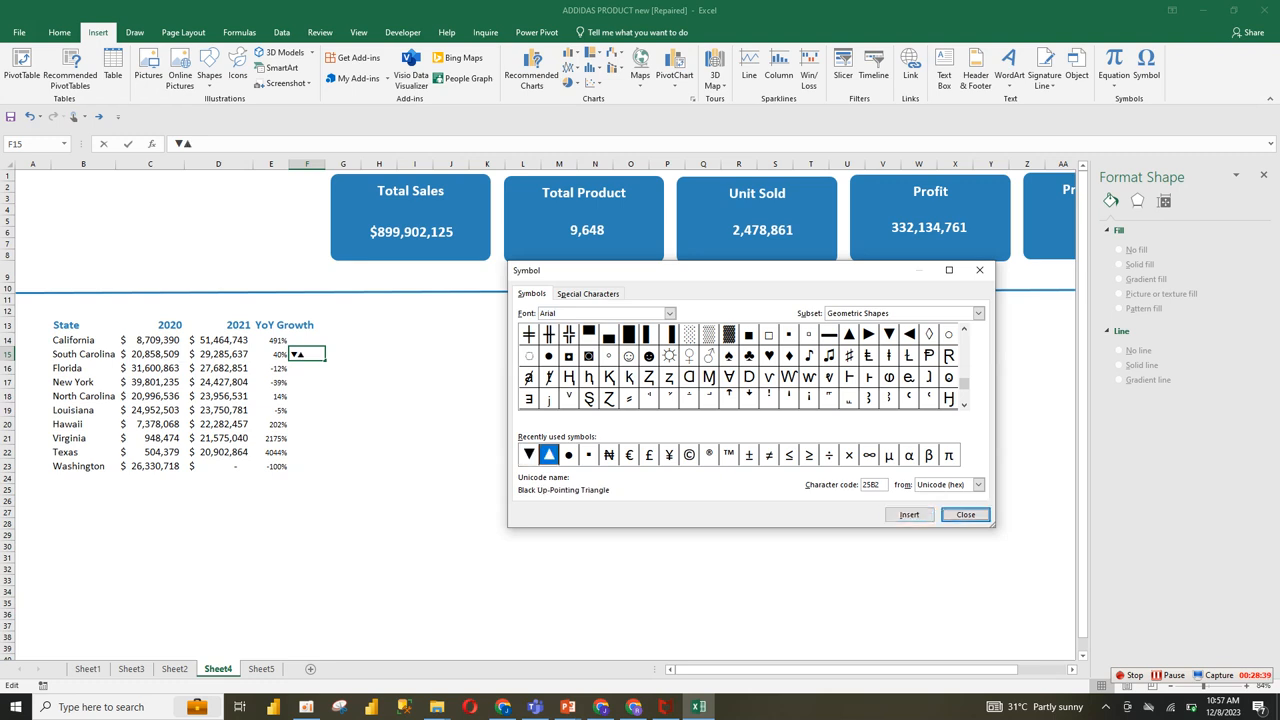
pyautogui.click(965, 514)
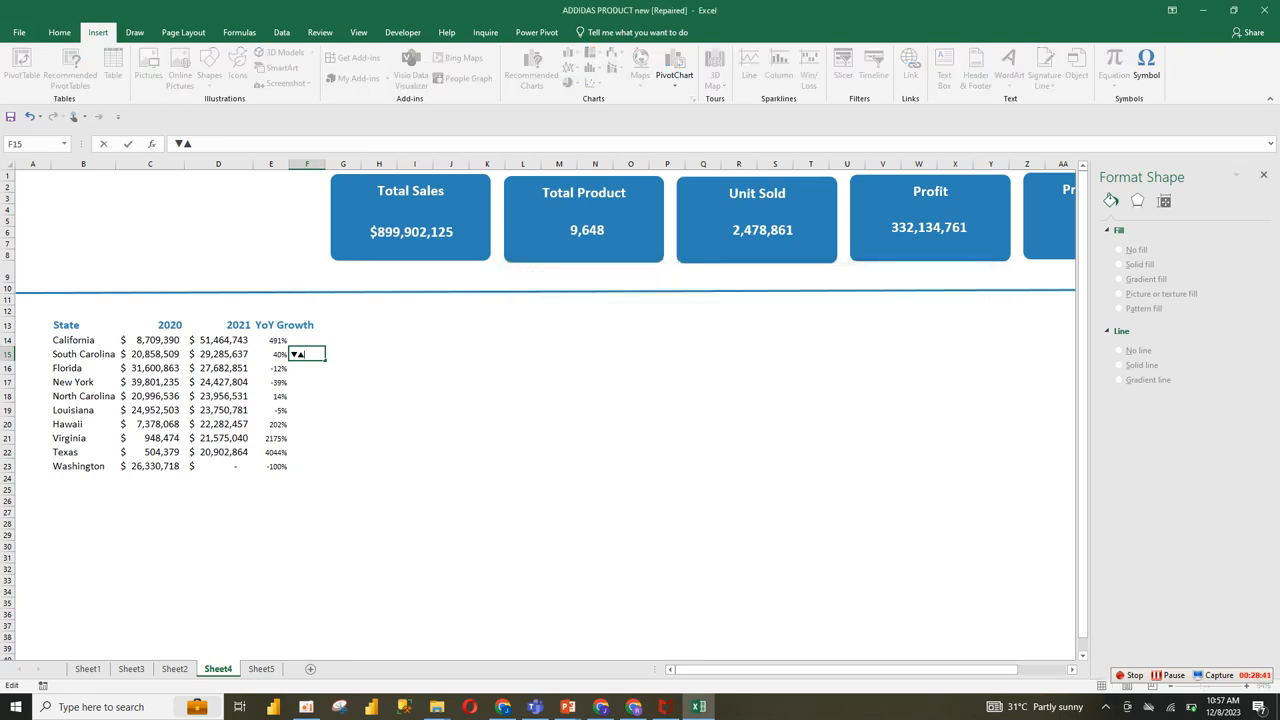
pyautogui.click(415, 368)
# Step: Cut the ▼▲ symbols out of cell F15, leaving the cell empty
pyautogui.click(307, 354)
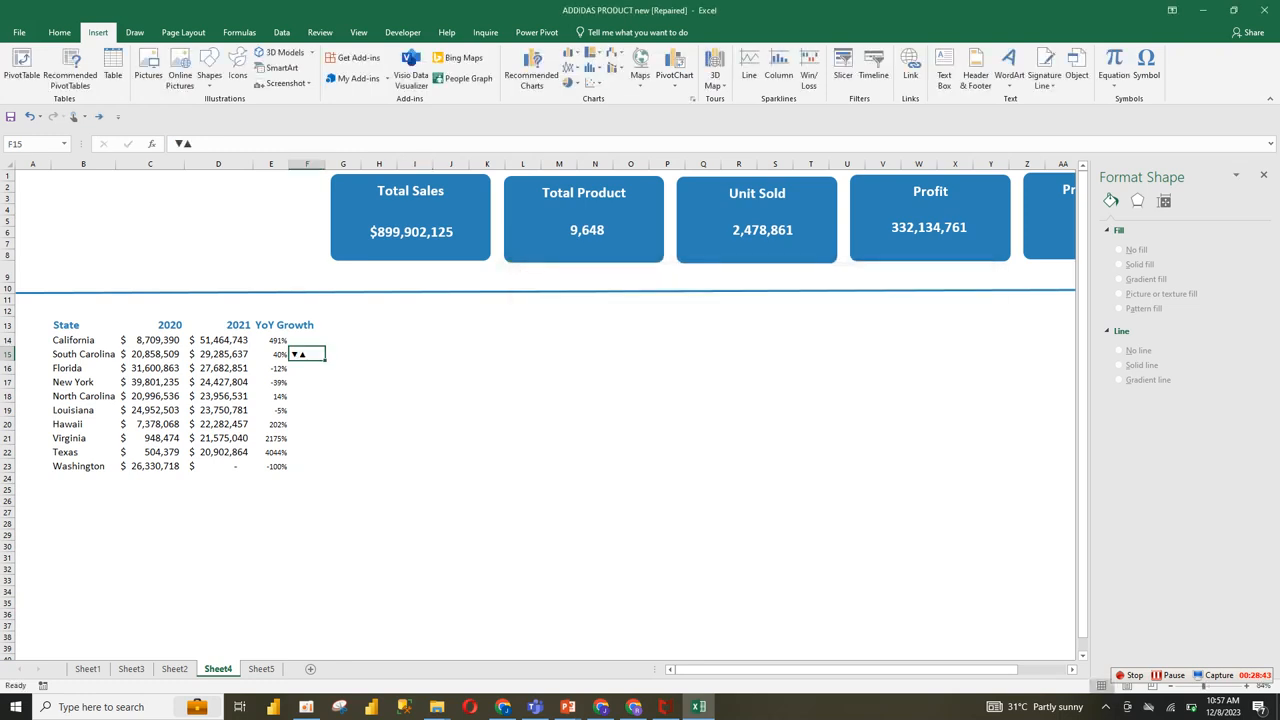
pyautogui.moveTo(193, 144); pyautogui.dragTo(173, 144)
pyautogui.hotkey('ctrl', 'c')
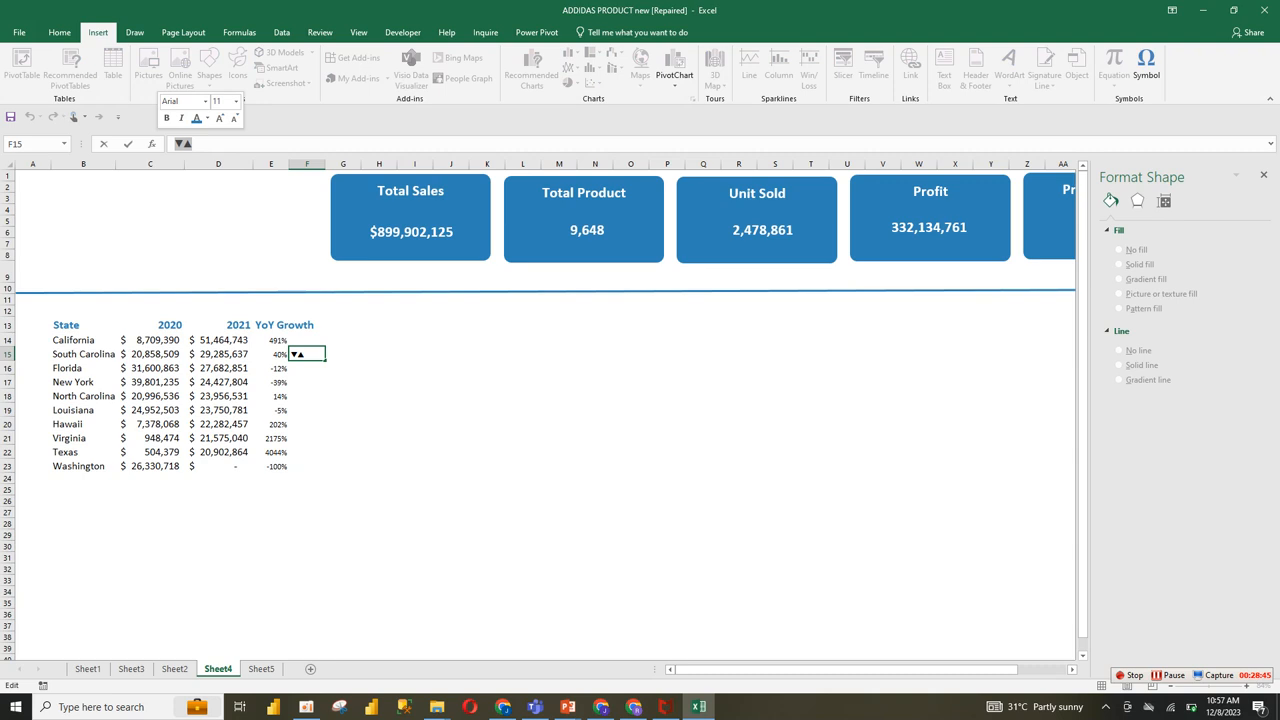
pyautogui.press('BackSpace')
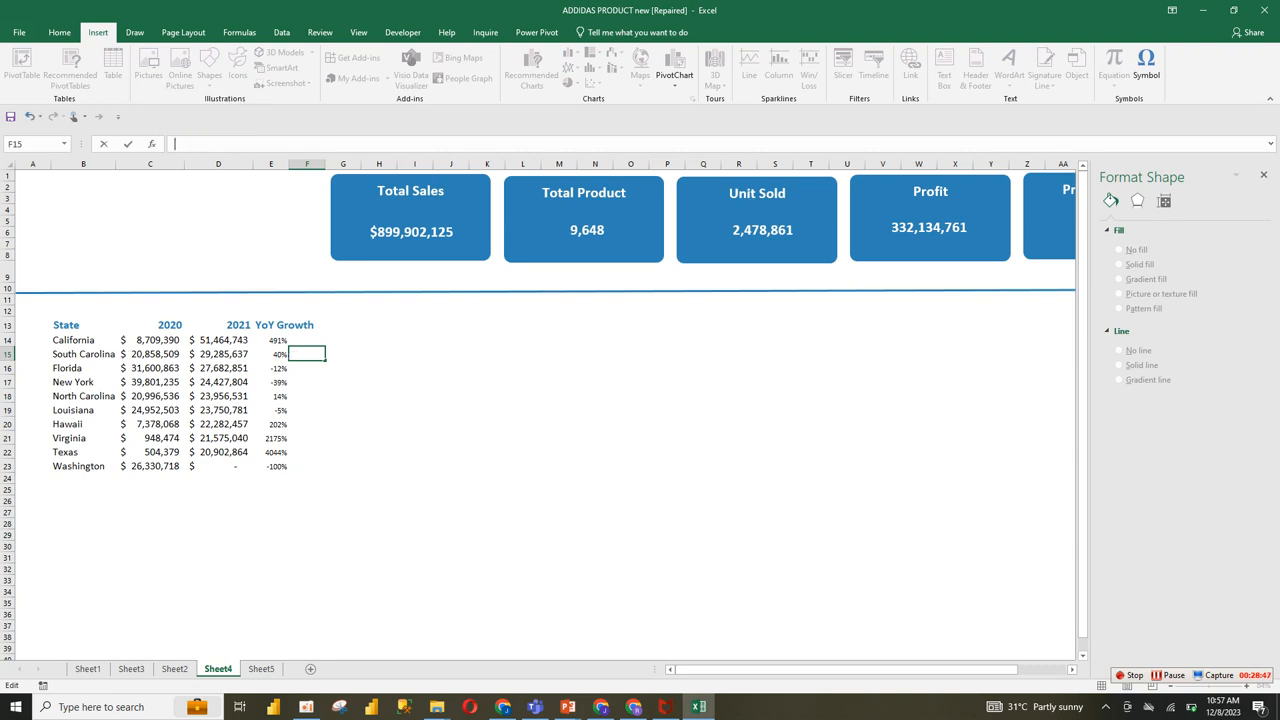
pyautogui.click(343, 382)
# Step: Enter the custom number format "[color10]0.0%▼; [red]▲" for the YoY Growth values in E14:E23
pyautogui.moveTo(270, 340); pyautogui.dragTo(270, 466)
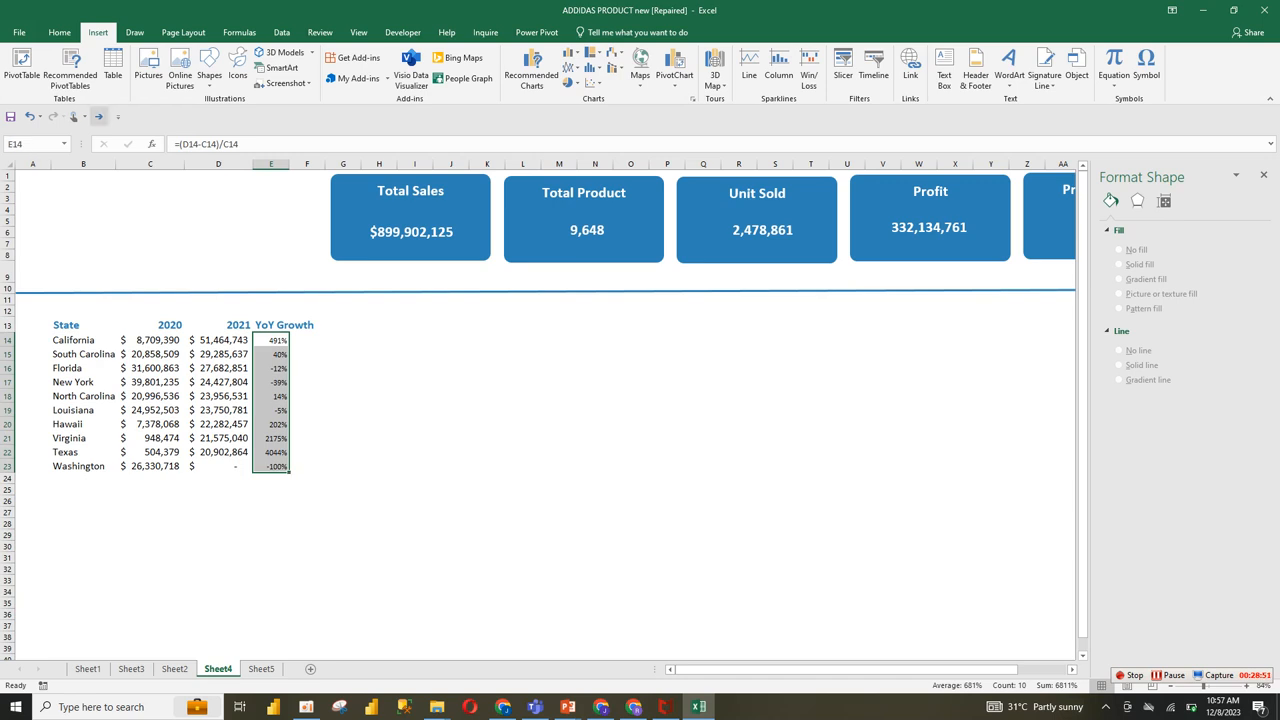
pyautogui.click(59, 32)
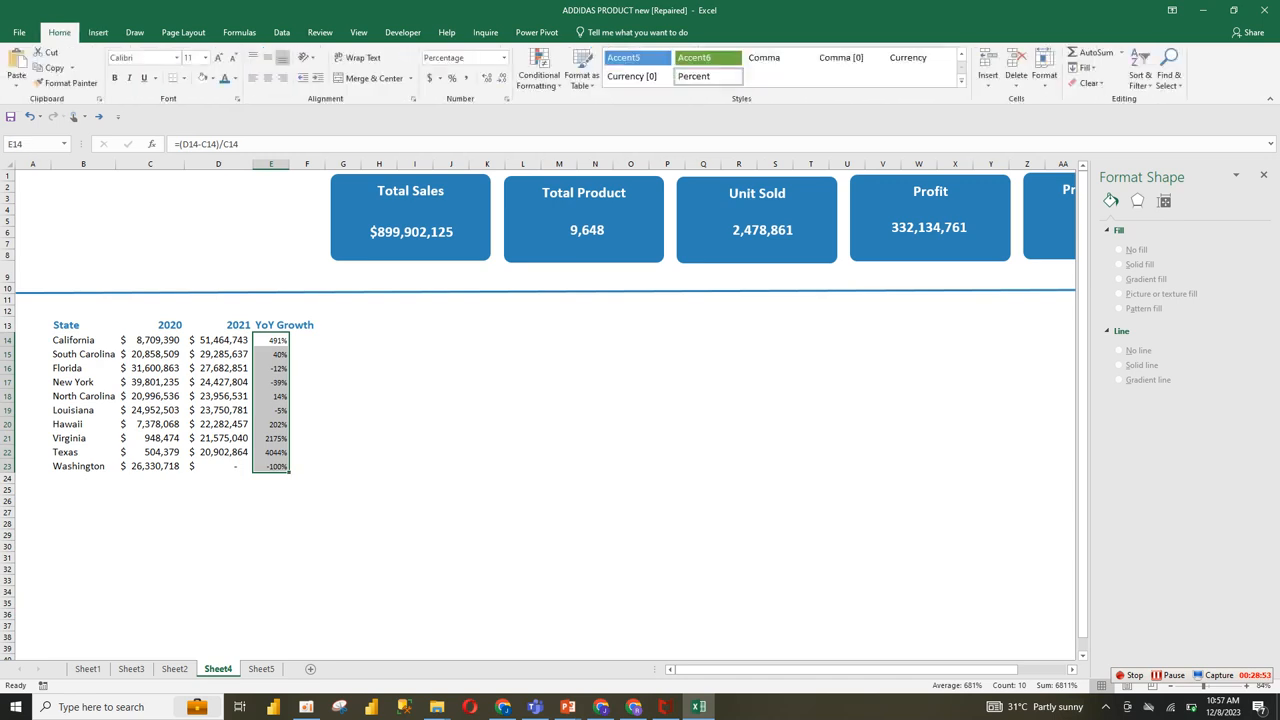
pyautogui.click(507, 98)
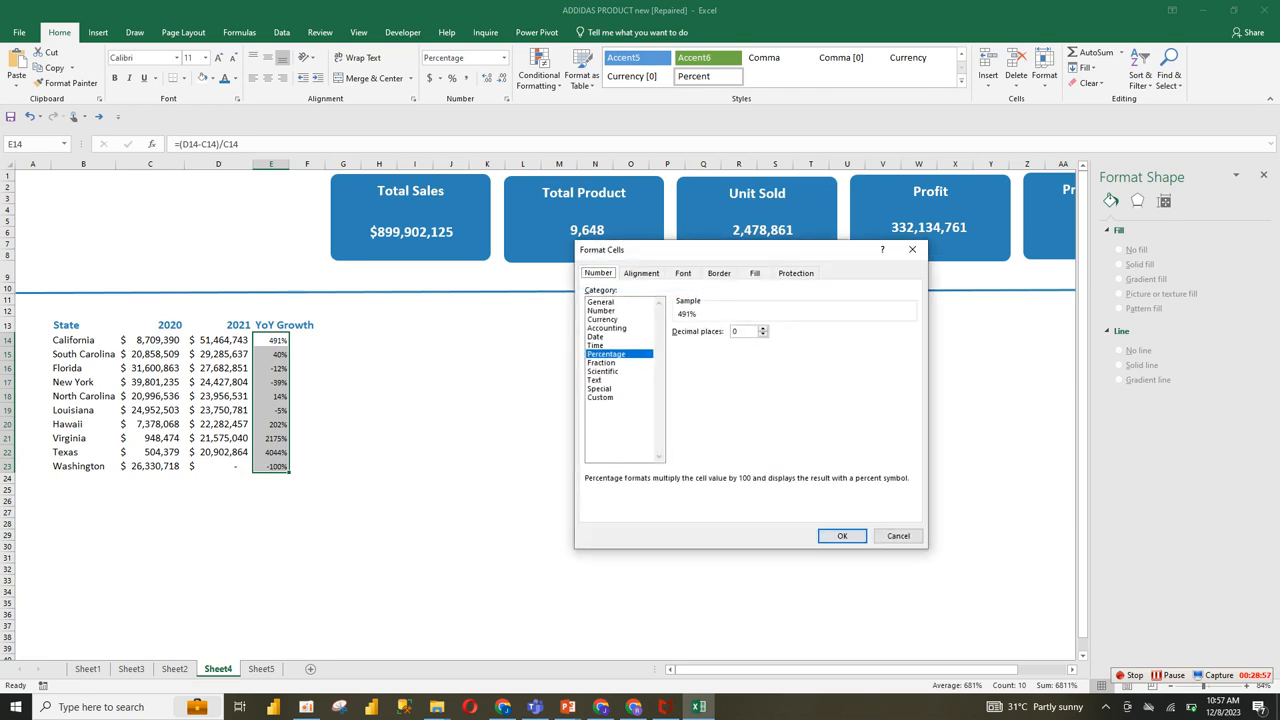
pyautogui.click(601, 398)
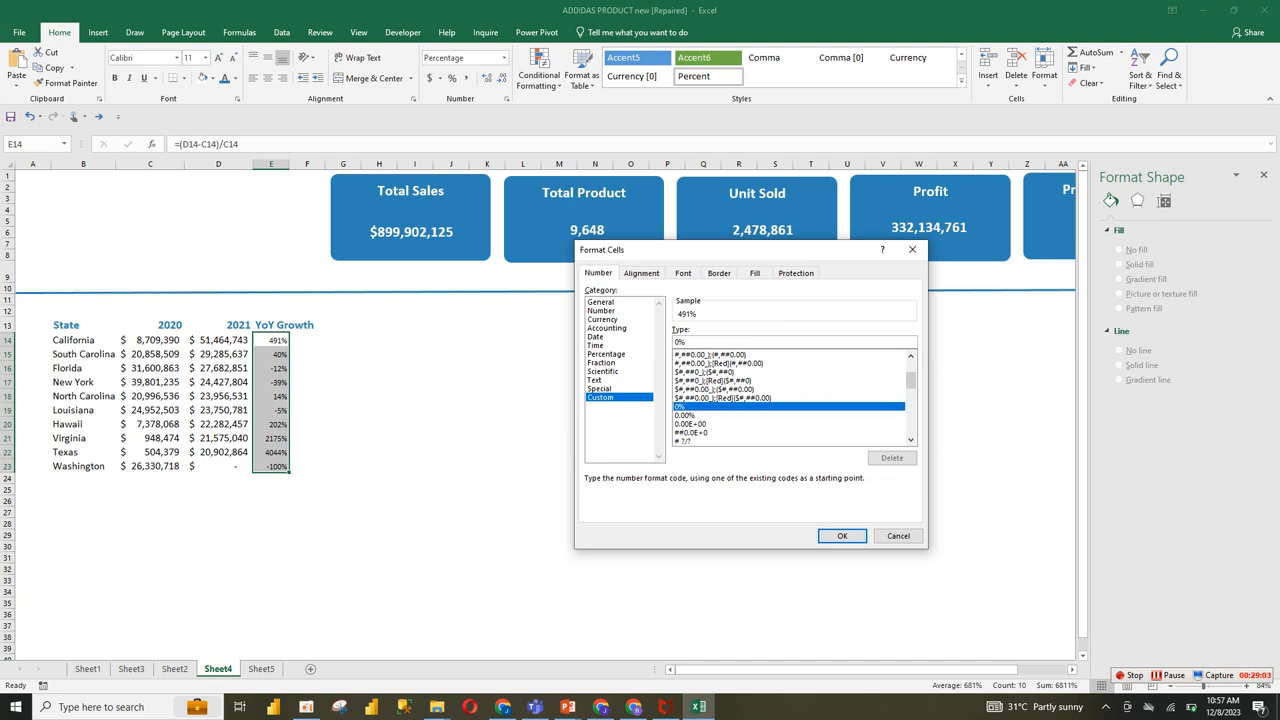
pyautogui.write('C')
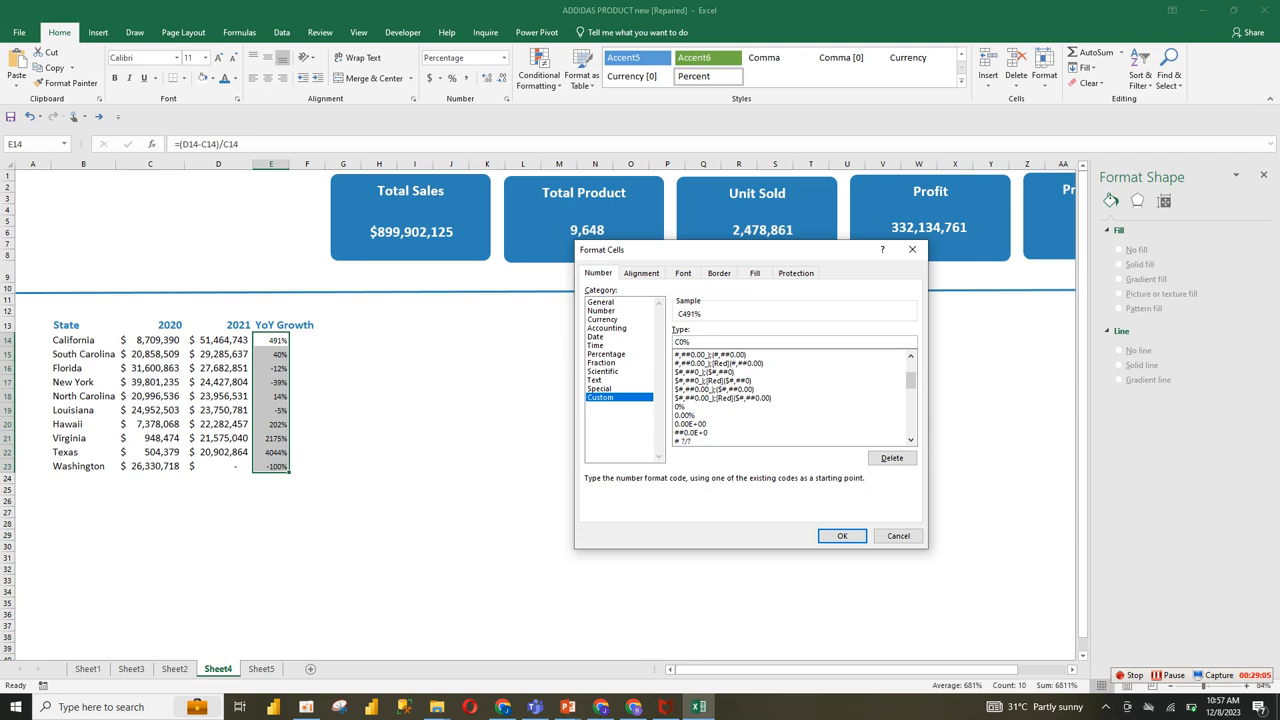
pyautogui.press('BackSpace')
pyautogui.write('[color1')
pyautogui.write('0]0.0')
pyautogui.hotkey('ctrl', 'v')
pyautogui.write(';')
pyautogui.write('red]')
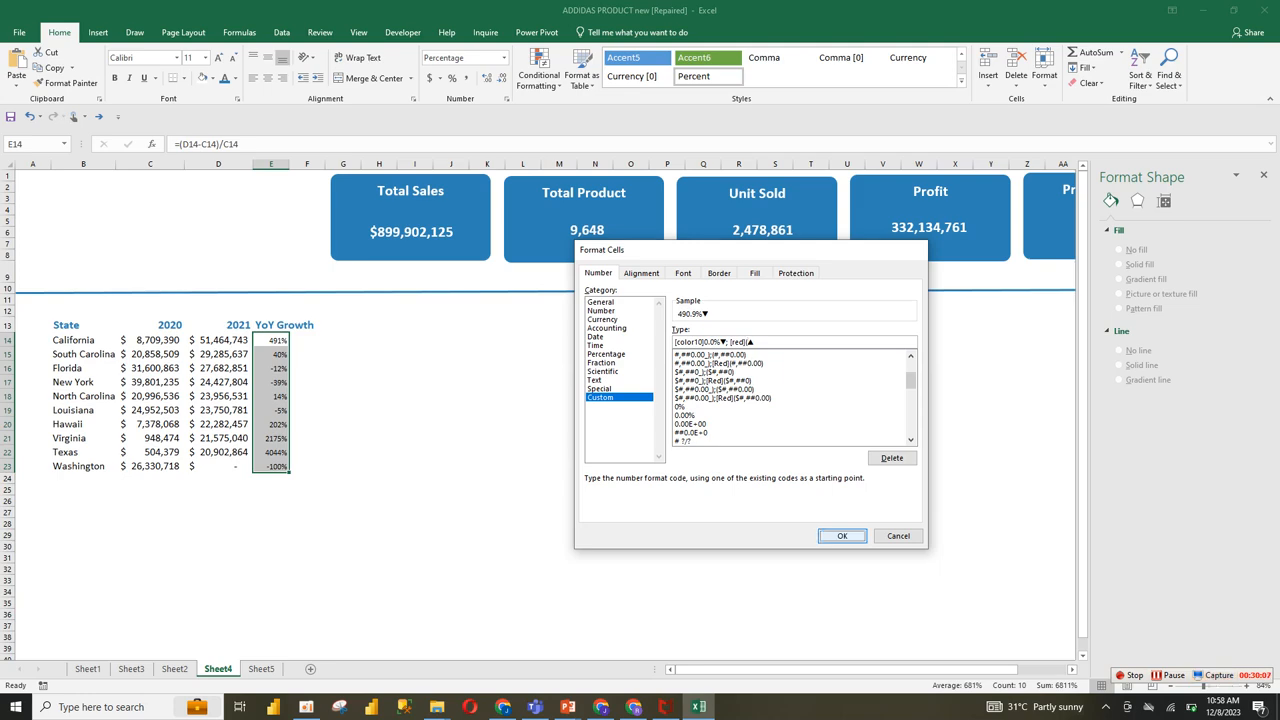
# Step: Apply the custom number format "[color10]0.0%▼; [red](▲" to the YoY Growth values in E14:E23
pyautogui.press('Return')
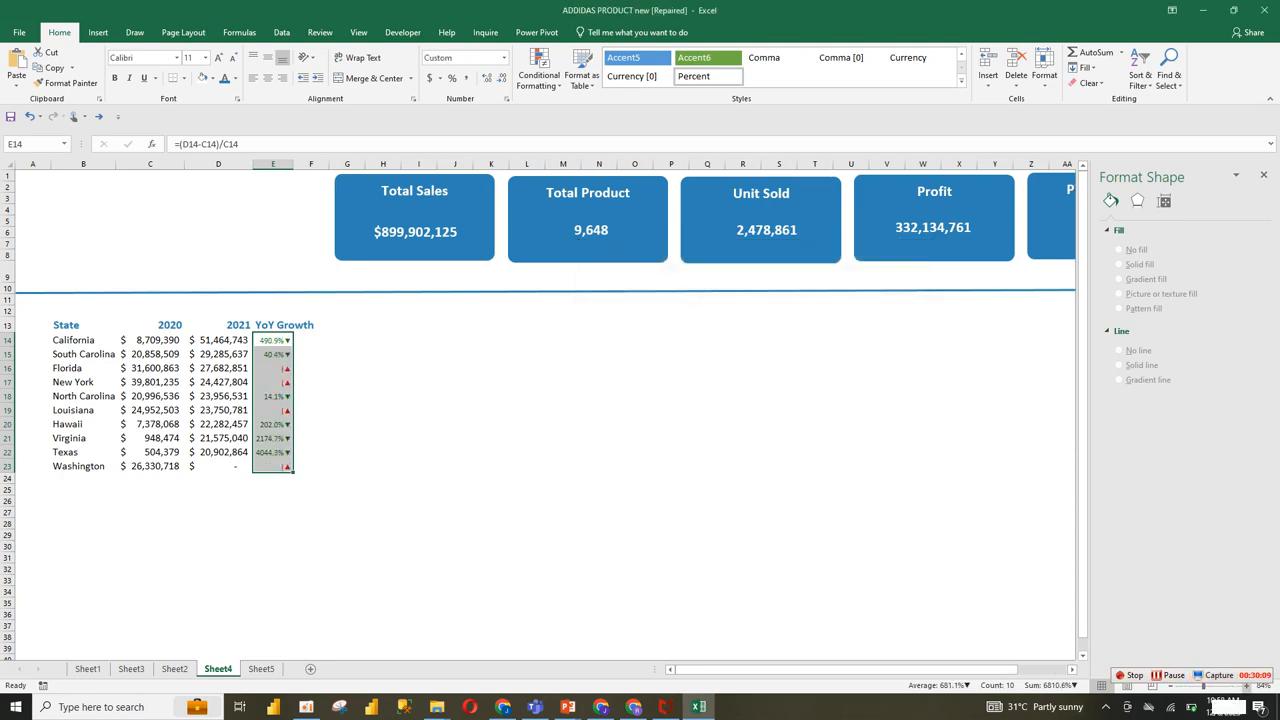
pyautogui.scroll(3, 538, 410)
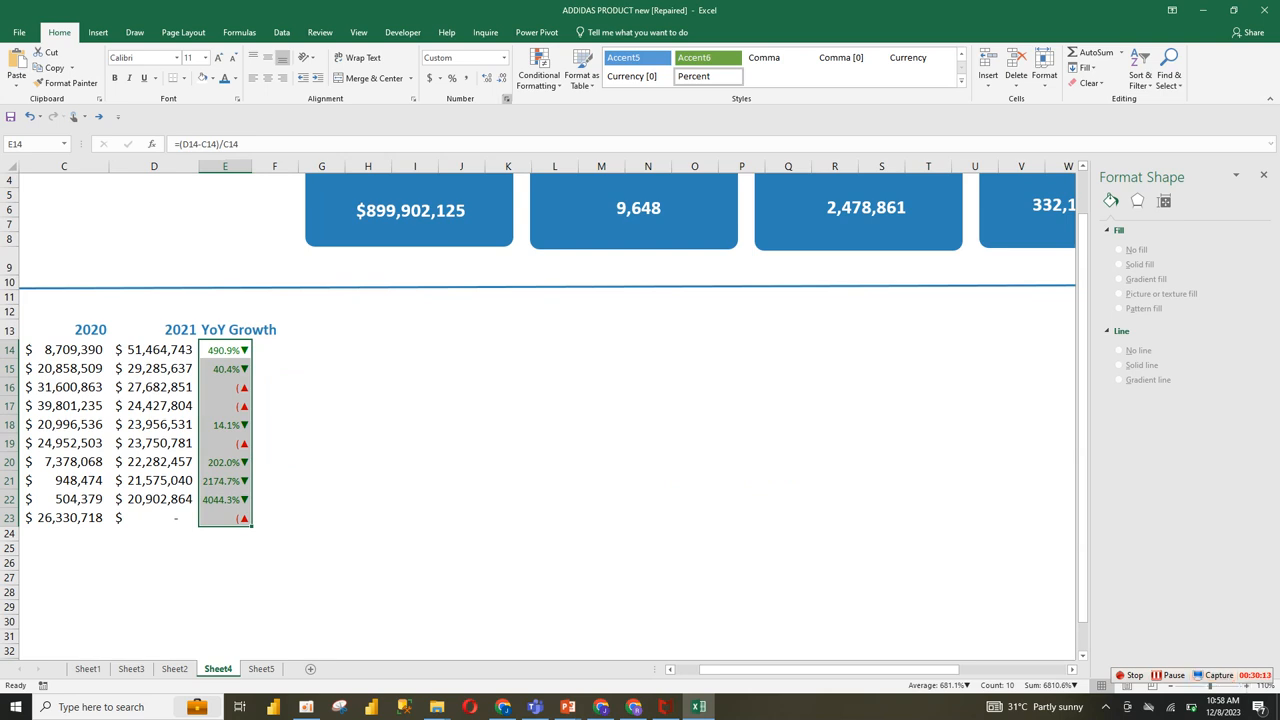
pyautogui.hotkey('ctrl', '1')
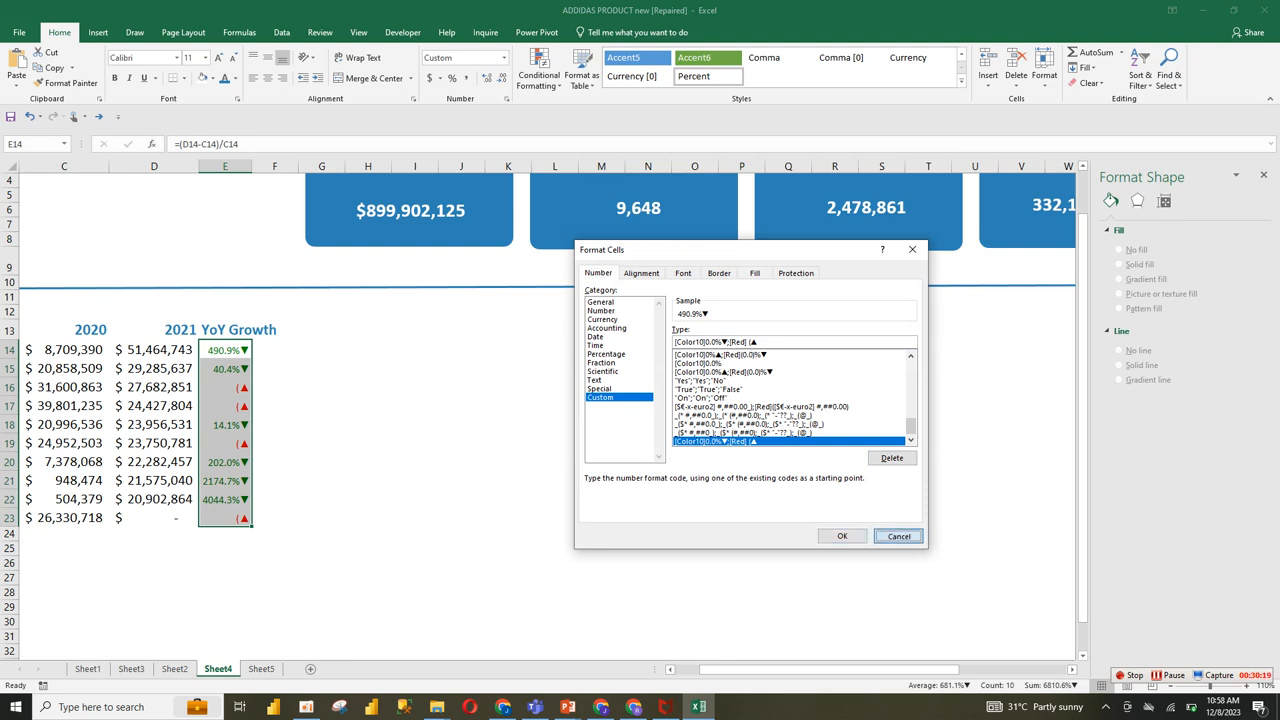
pyautogui.click(898, 536)
# Step: Complete the negative section of the YoY Growth format so the code reads "[Color10]0.0%▼;[Red] (0.0)%▲", and apply it to E14:E23
pyautogui.scroll(2, 658, 310)
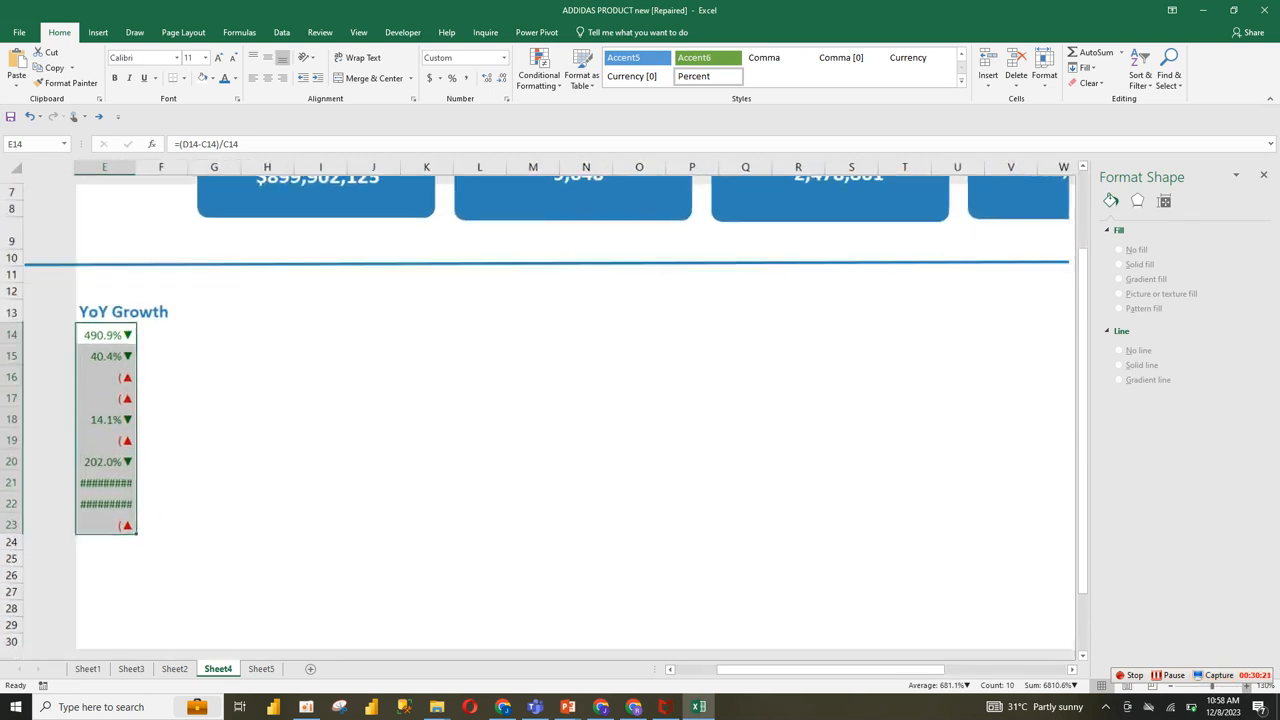
pyautogui.moveTo(881, 670); pyautogui.dragTo(827, 670)
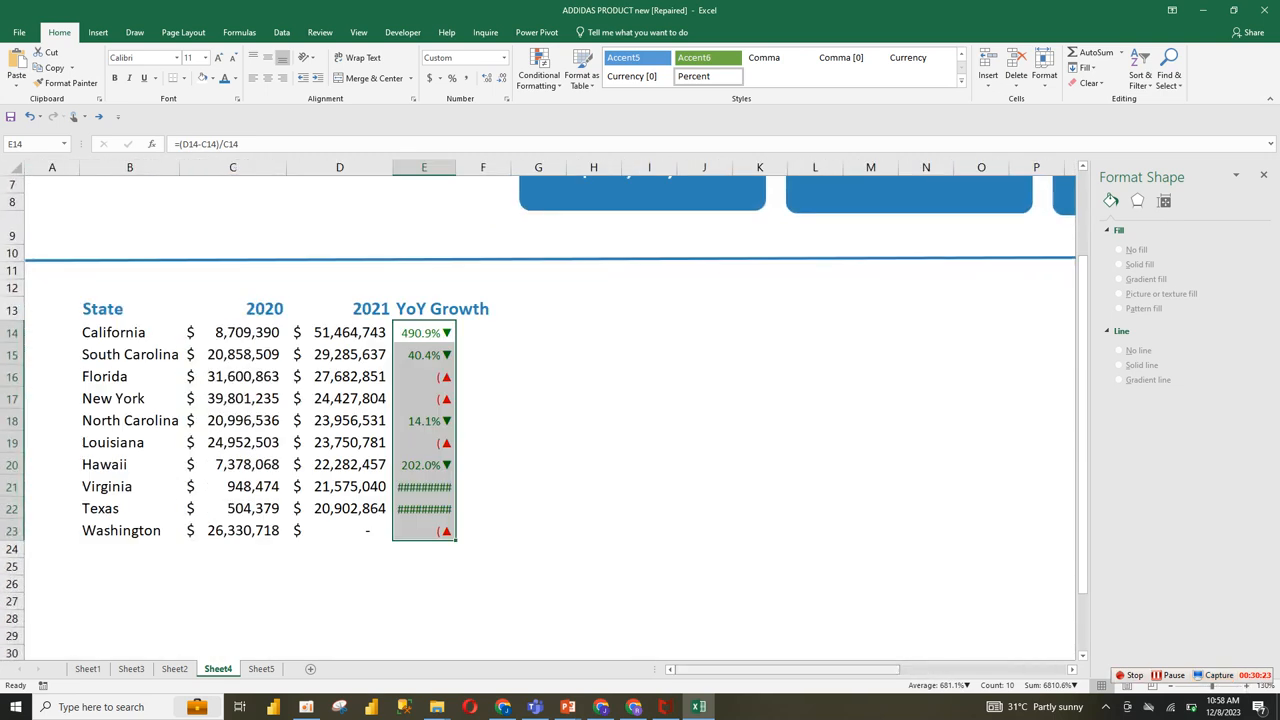
pyautogui.hotkey('ctrl', '1')
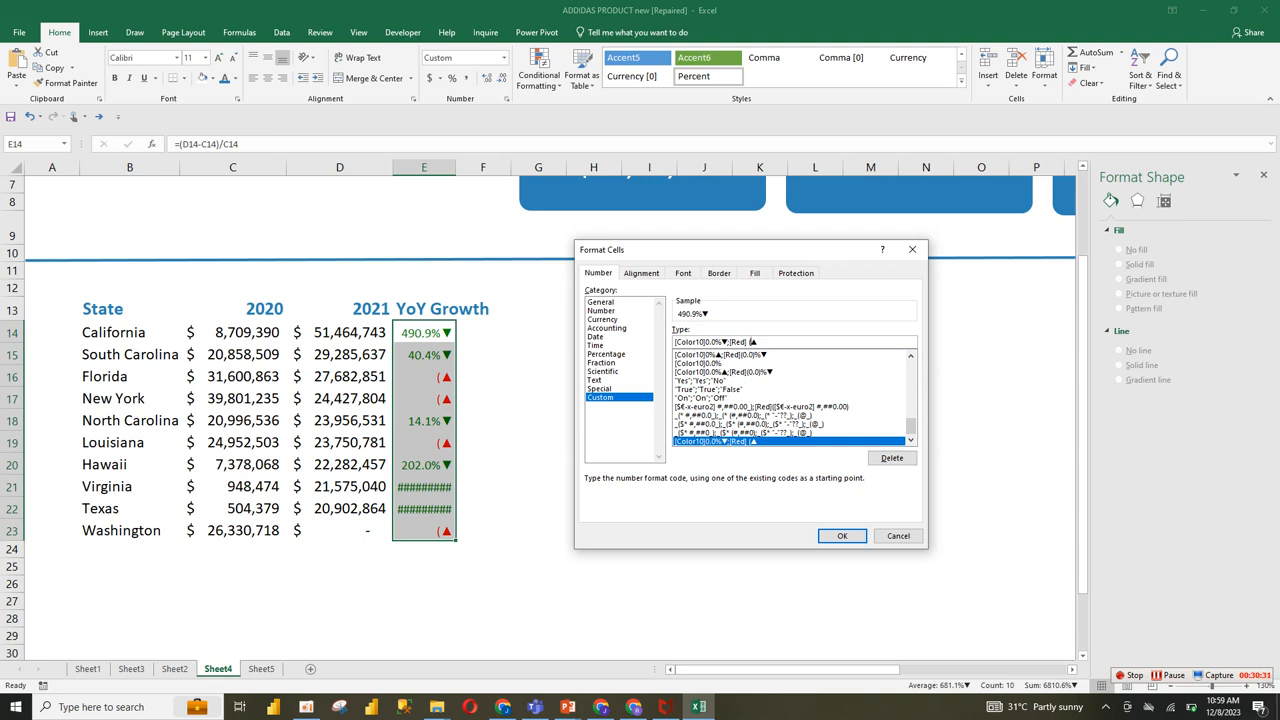
pyautogui.write('0.')
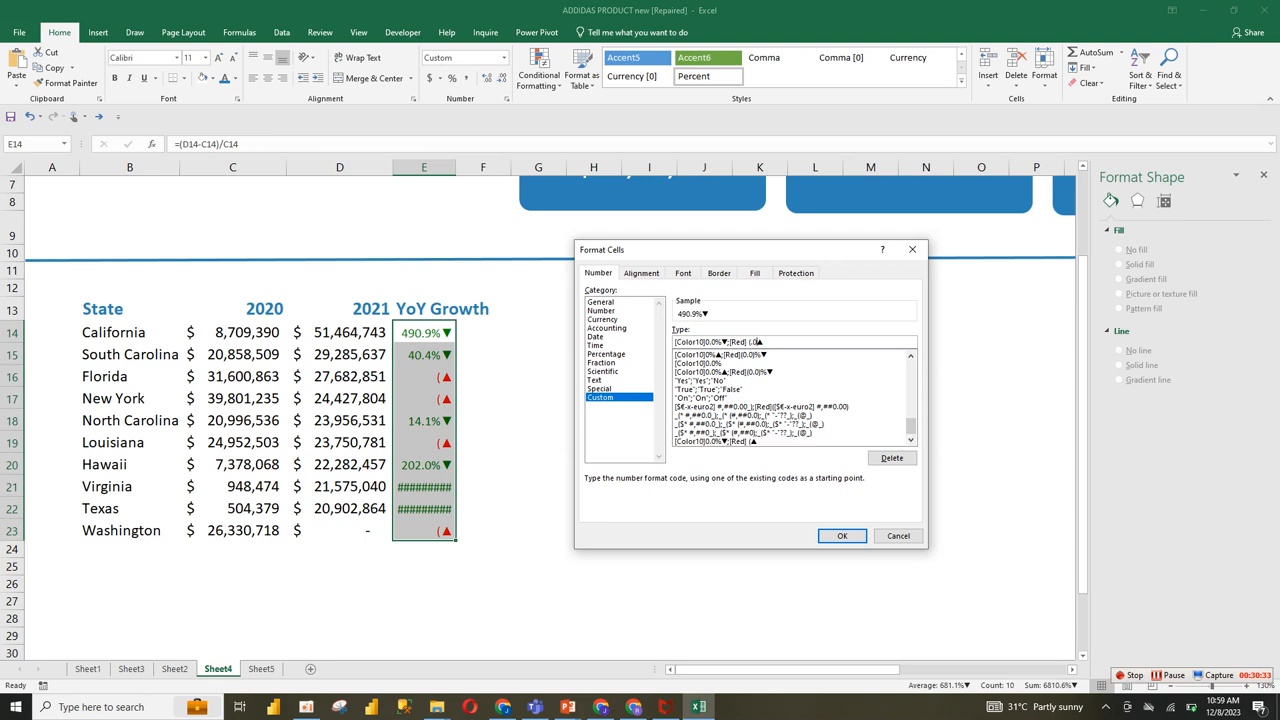
pyautogui.press('BackSpace')
pyautogui.press('BackSpace')
pyautogui.write('0.0')
pyautogui.press('BackSpace')
pyautogui.press('BackSpace')
pyautogui.press('BackSpace')
pyautogui.write('0.0)%')
pyautogui.moveTo(776, 342); pyautogui.dragTo(674, 342)
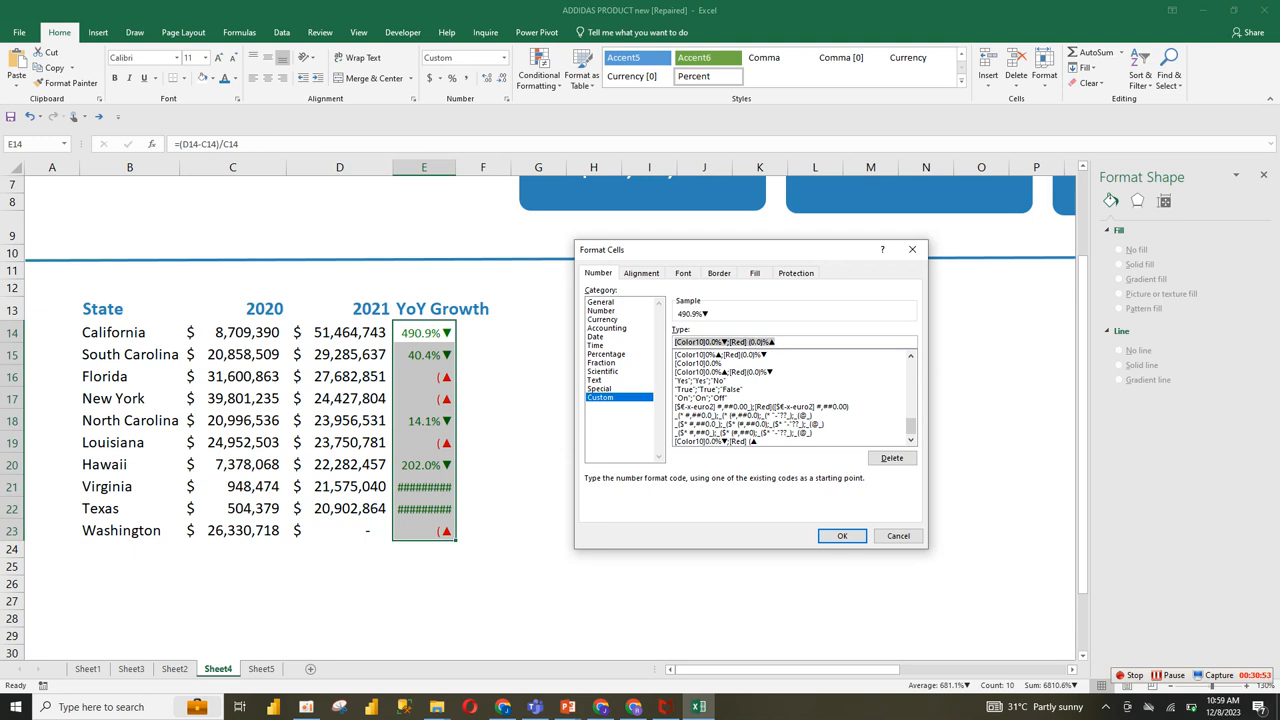
pyautogui.press('Return')
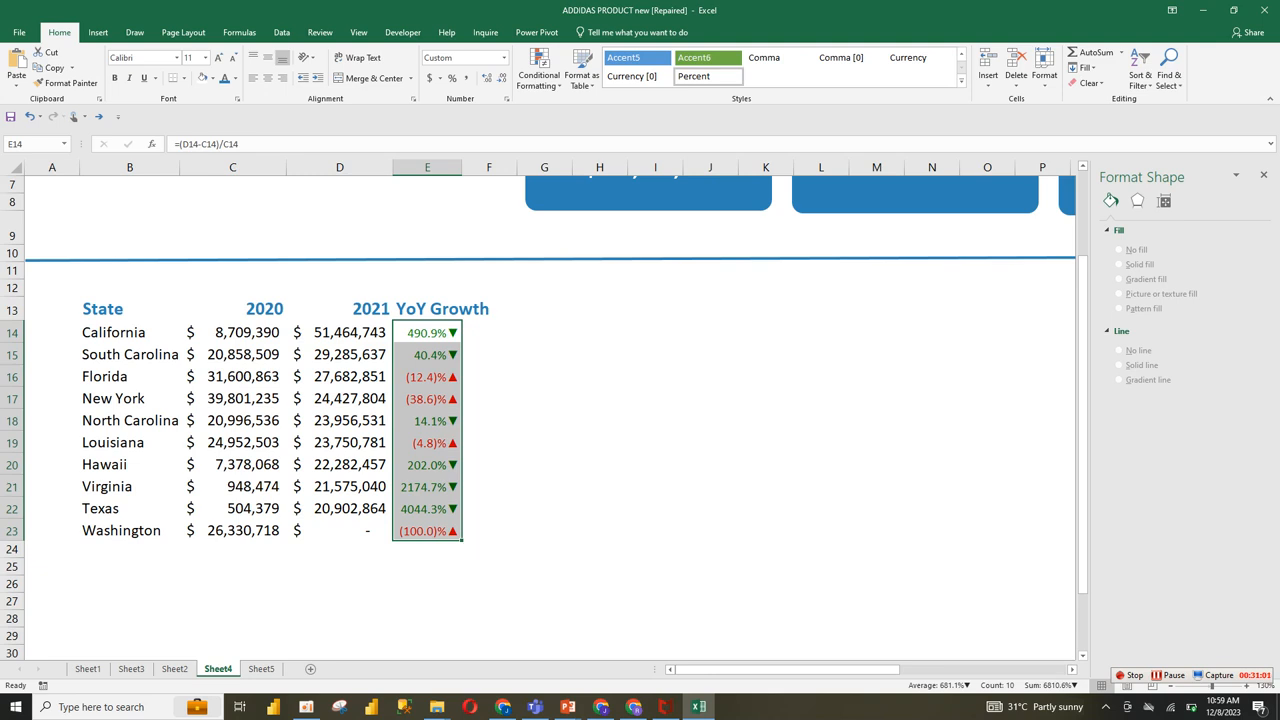
# Step: Add borders around all cells of the state table in B13:E23
pyautogui.moveTo(113, 332); pyautogui.dragTo(430, 508)
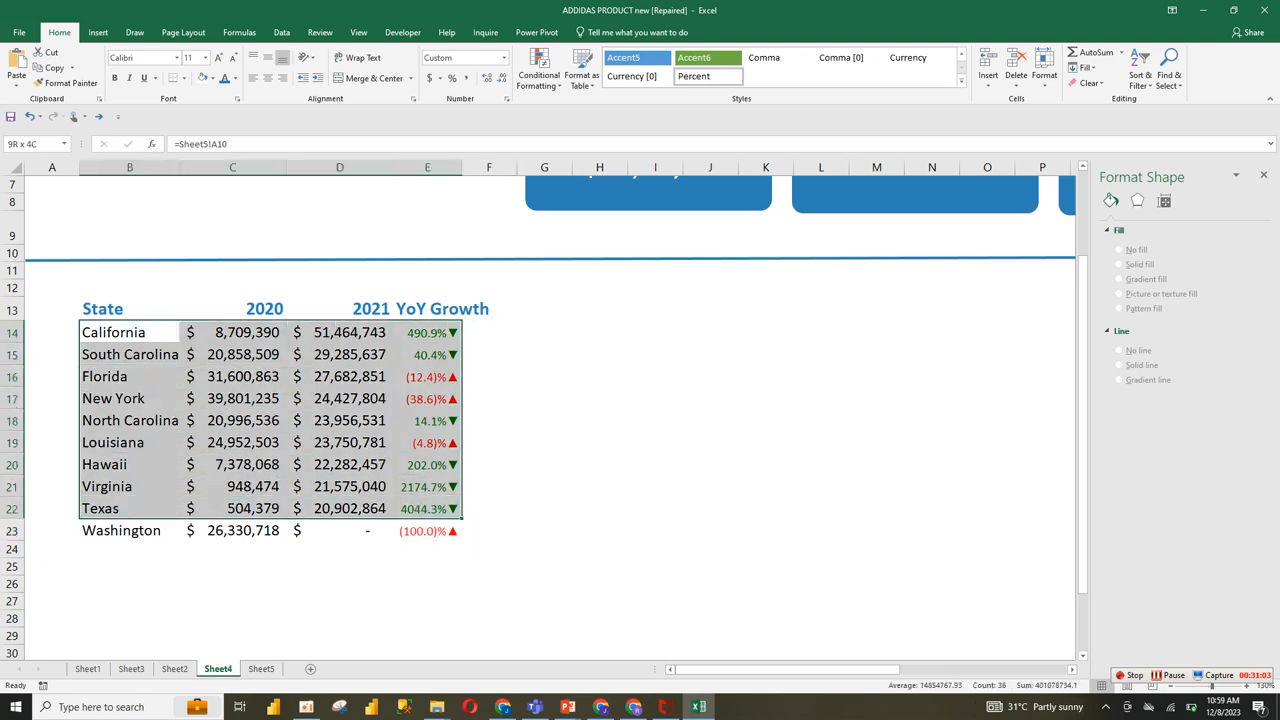
pyautogui.moveTo(113, 309); pyautogui.dragTo(430, 531)
pyautogui.click(184, 78)
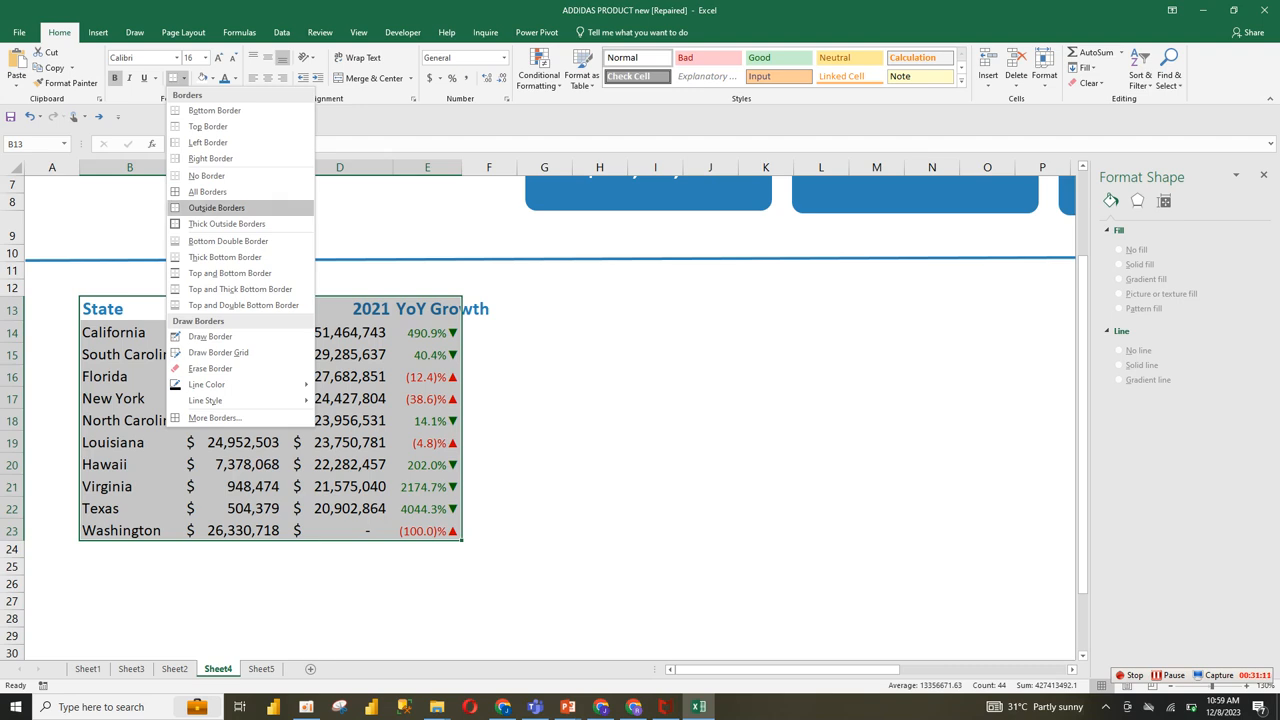
pyautogui.click(216, 207)
pyautogui.click(130, 309)
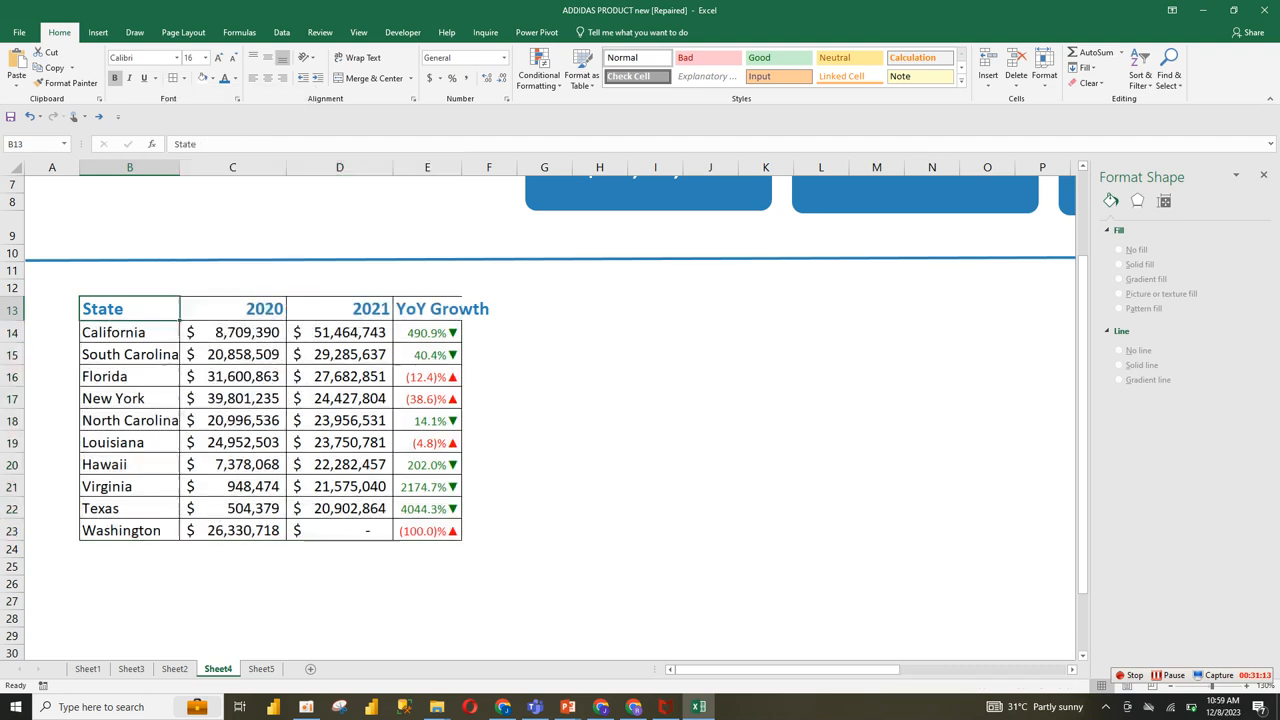
pyautogui.click(489, 531)
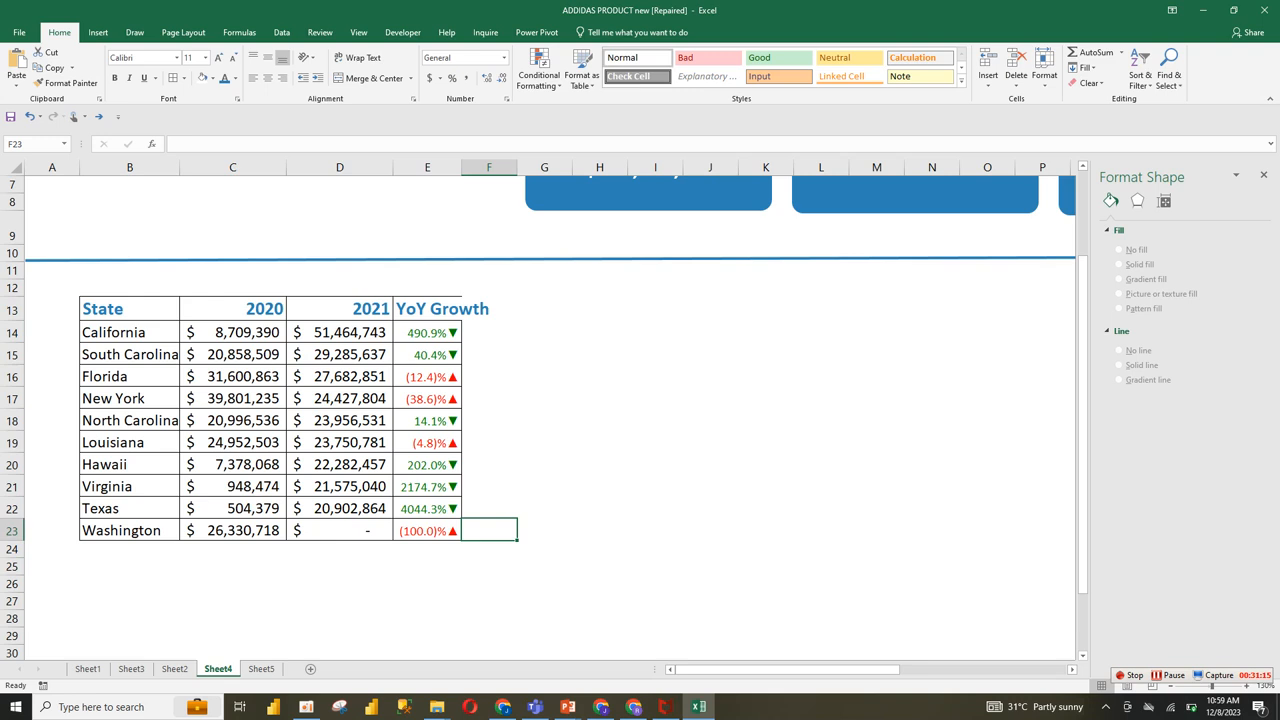
# Step: Center the state table's headings in B13:E13 and widen columns D and E slightly
pyautogui.moveTo(130, 309); pyautogui.dragTo(462, 312)
pyautogui.click(267, 77)
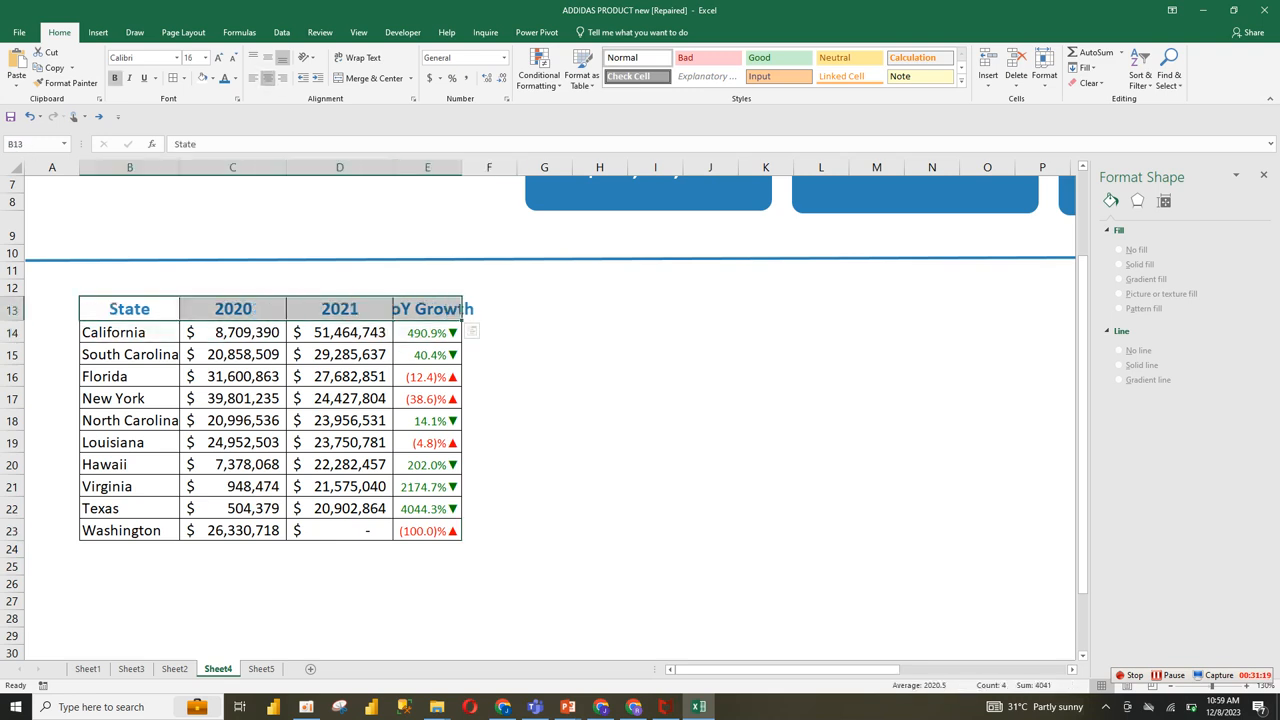
pyautogui.moveTo(461, 167); pyautogui.dragTo(486, 167)
pyautogui.moveTo(399, 167); pyautogui.dragTo(412, 167)
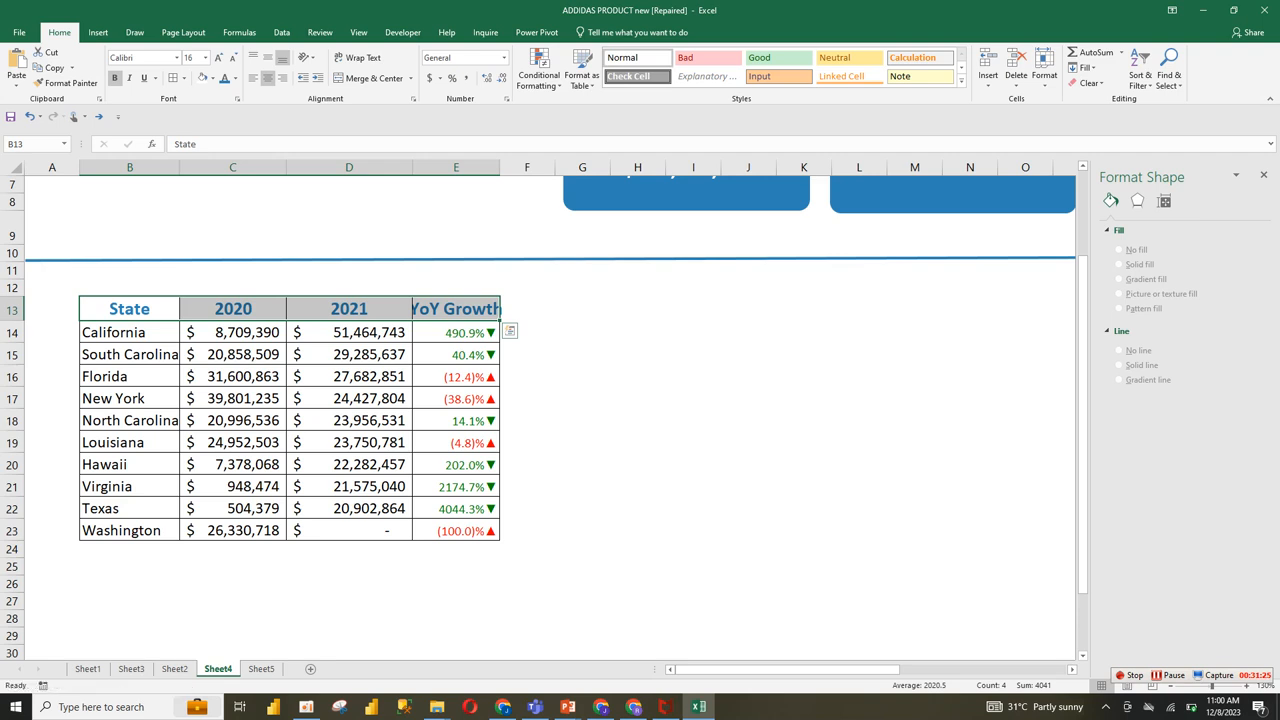
pyautogui.moveTo(412, 167); pyautogui.dragTo(399, 167)
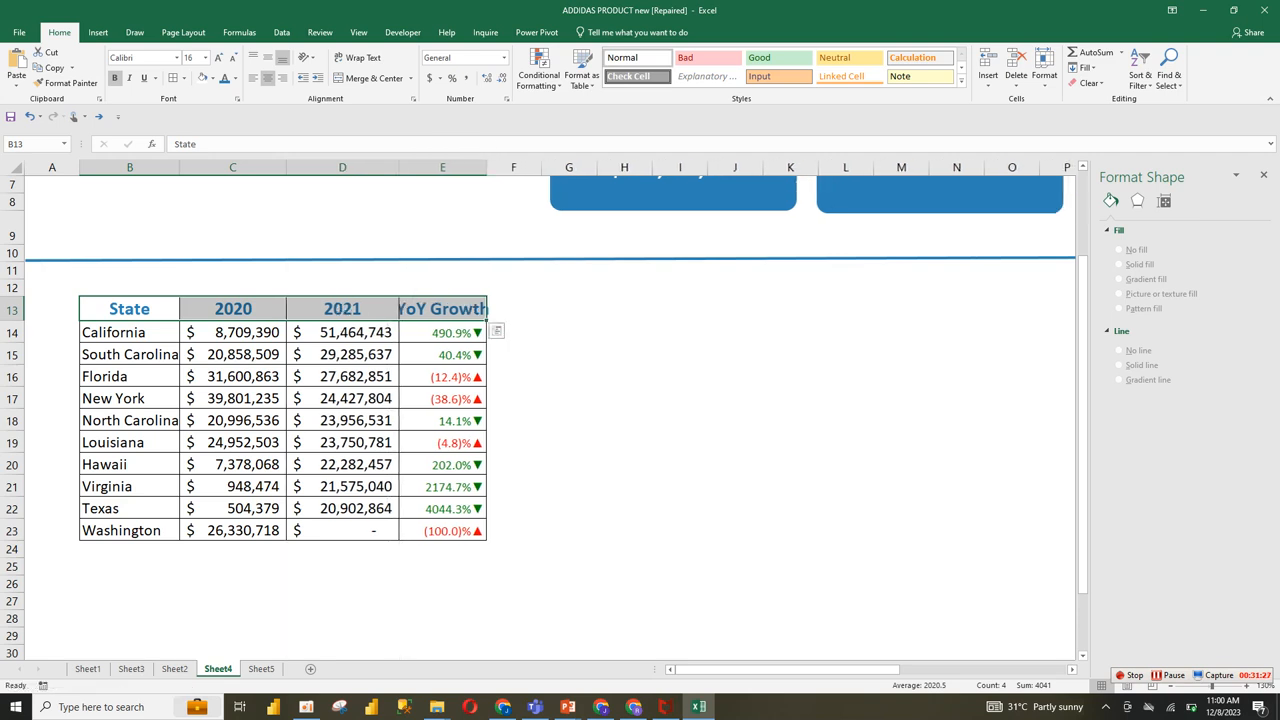
pyautogui.click(443, 309)
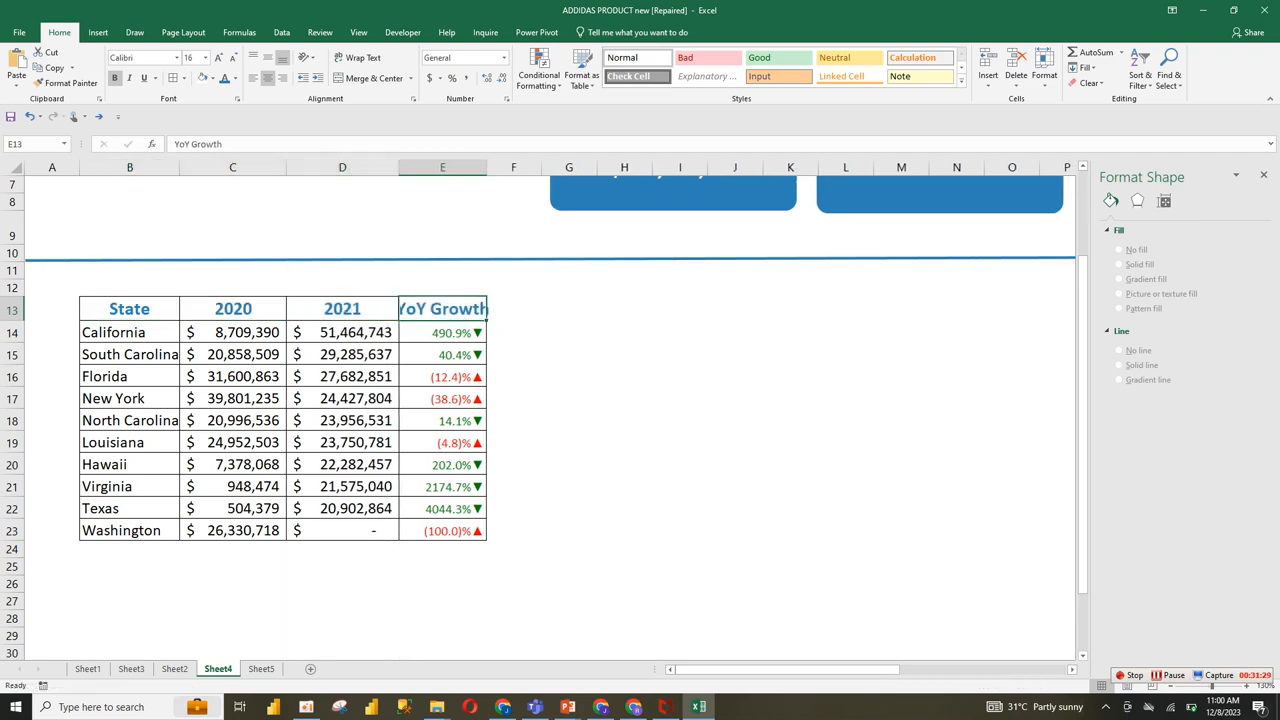
# Step: Reduce the font size of the headings in B13:E13 to 14
pyautogui.moveTo(129, 309); pyautogui.dragTo(443, 309)
pyautogui.click(231, 57)
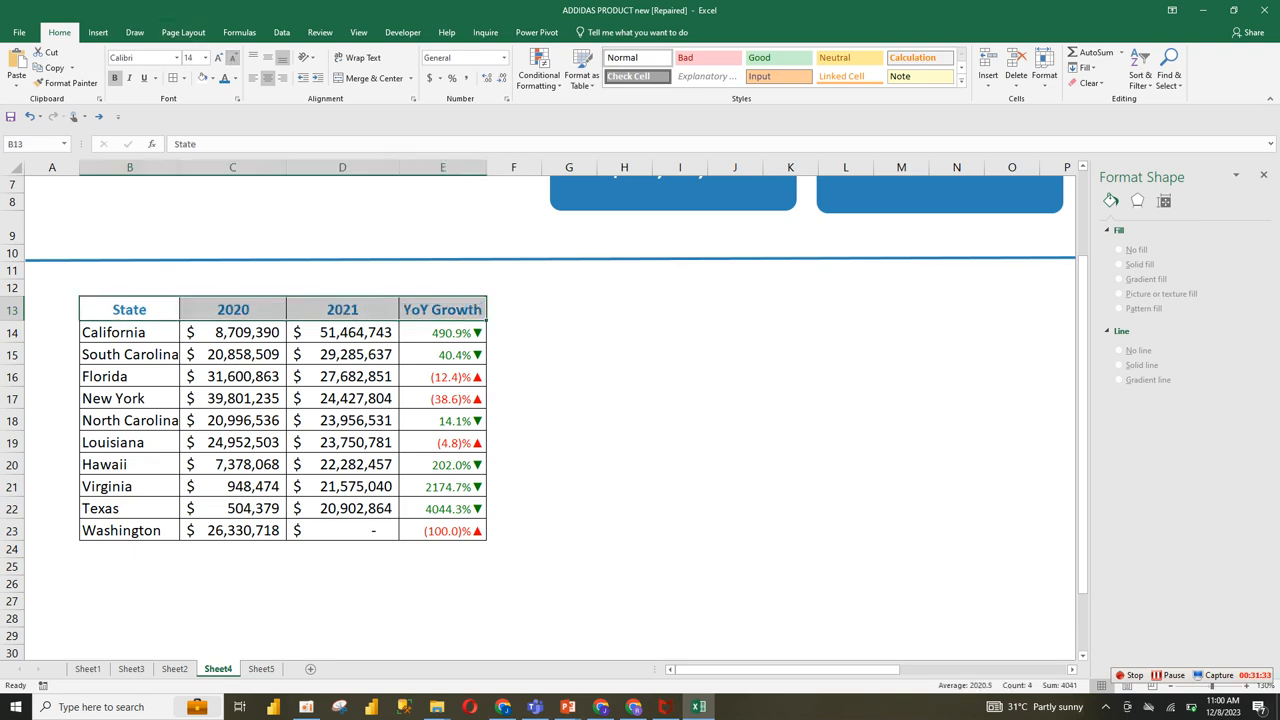
pyautogui.click(569, 354)
pyautogui.click(233, 465)
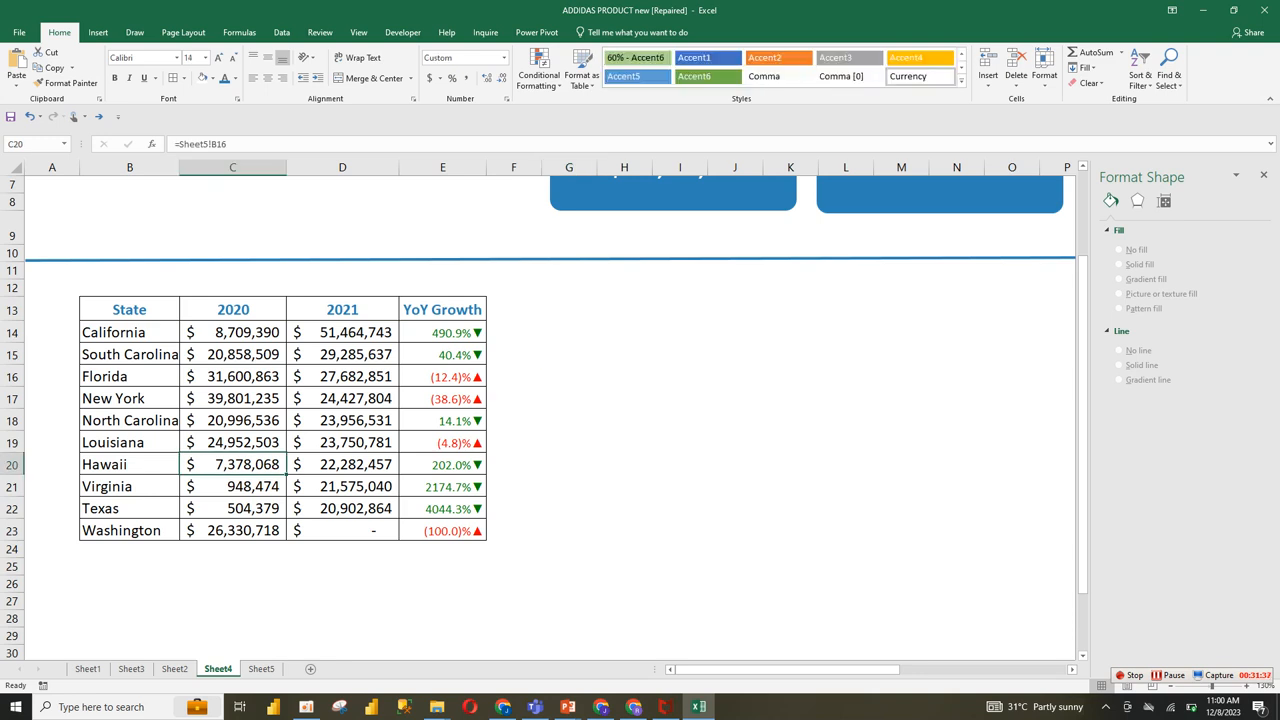
# Step: Copy the heading row B13:E13 to B25:E25 below the state table
pyautogui.moveTo(129, 309); pyautogui.dragTo(443, 309)
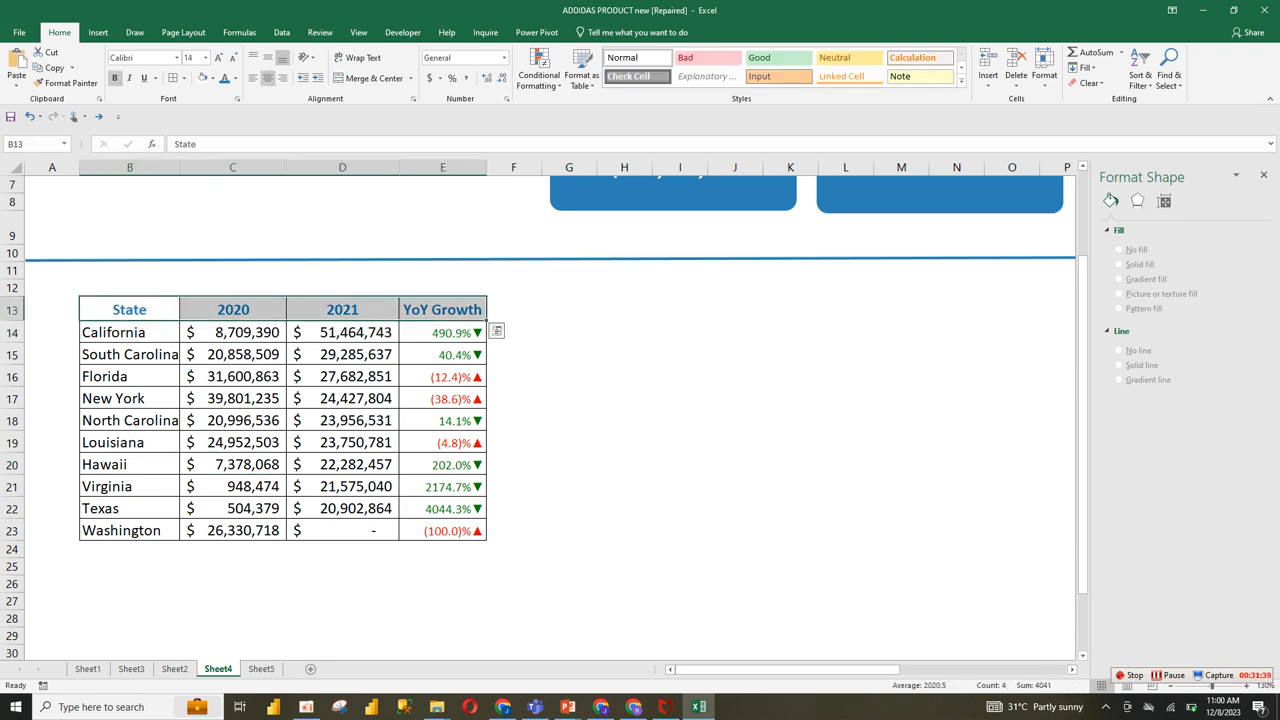
pyautogui.hotkey('ctrl', 'c')
pyautogui.click(129, 567)
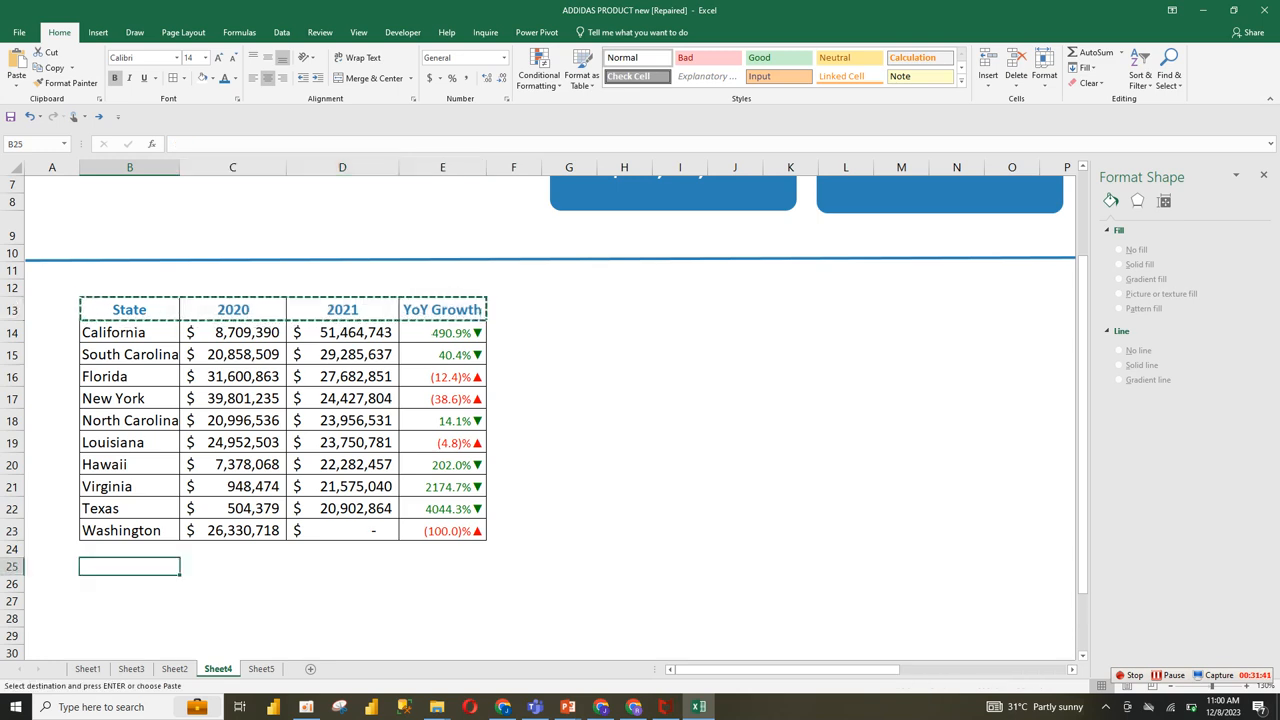
pyautogui.hotkey('ctrl', 'v')
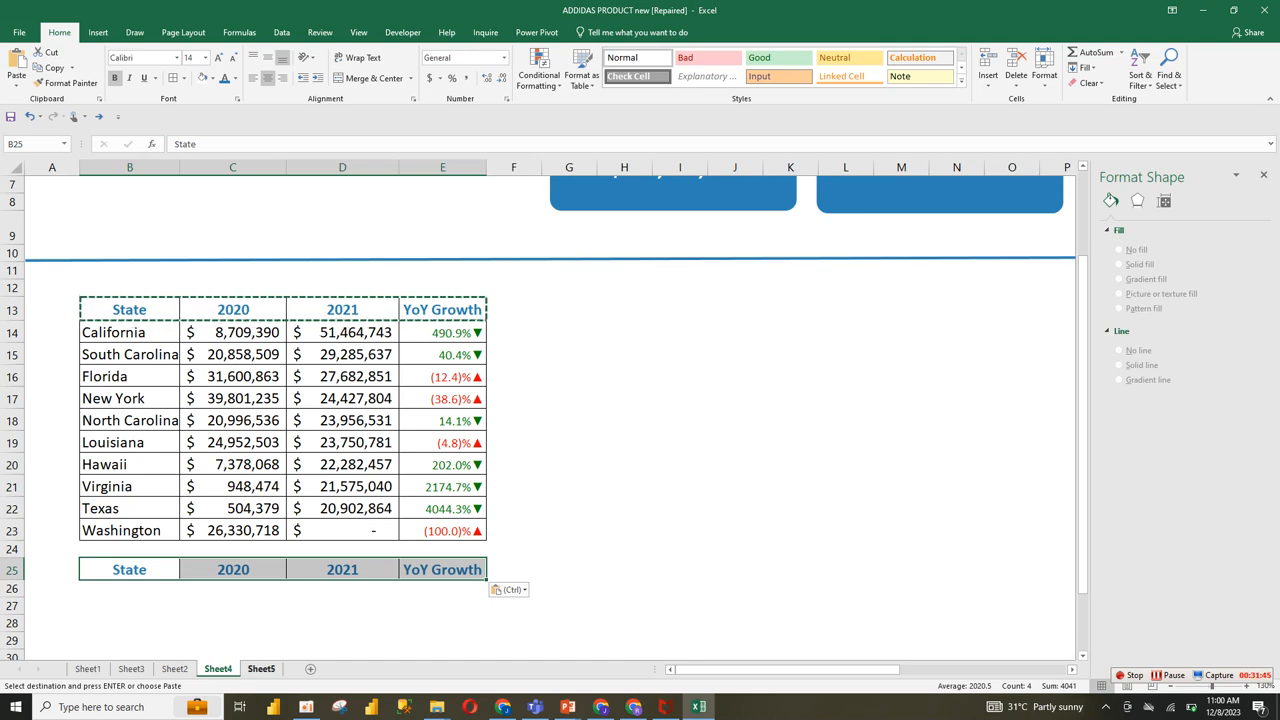
# Step: Copy the state pivot table on Sheet5 to A23 and replace the copy's State row field with Region
pyautogui.click(261, 668)
pyautogui.moveTo(55, 273); pyautogui.dragTo(220, 420)
pyautogui.hotkey('ctrl', 'c')
pyautogui.click(57, 473)
pyautogui.hotkey('ctrl', 'v')
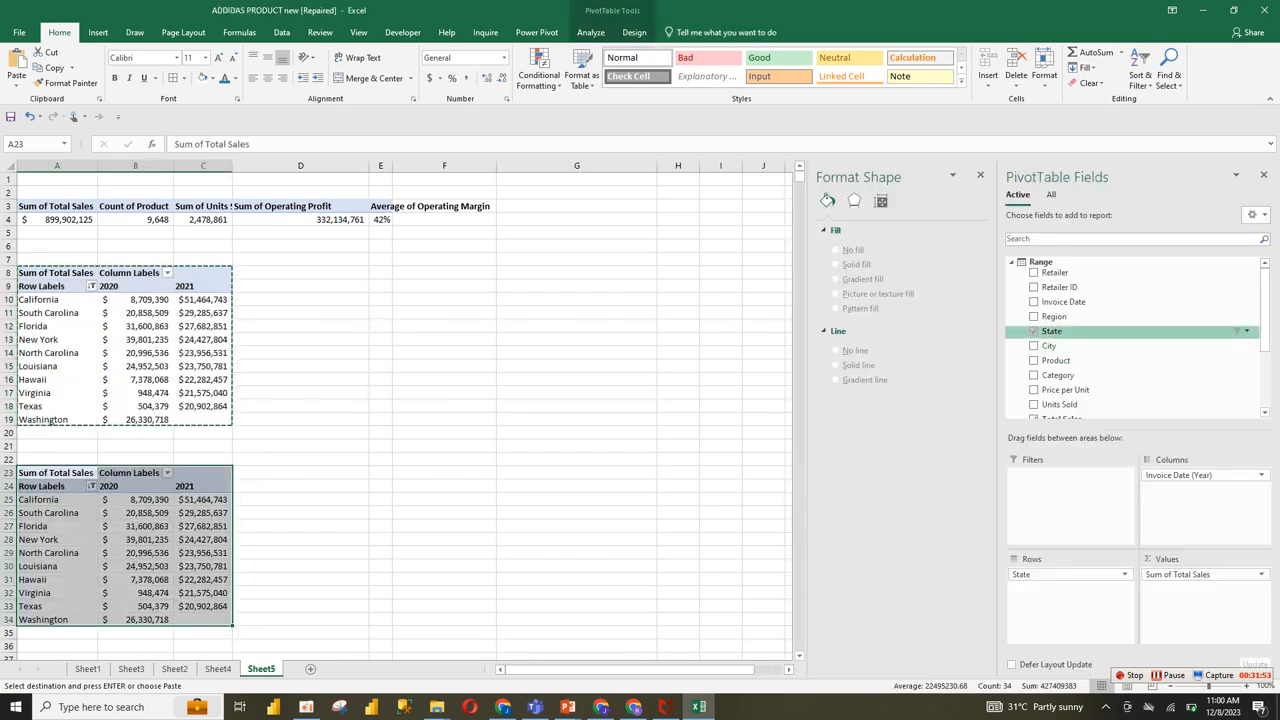
pyautogui.click(1033, 331)
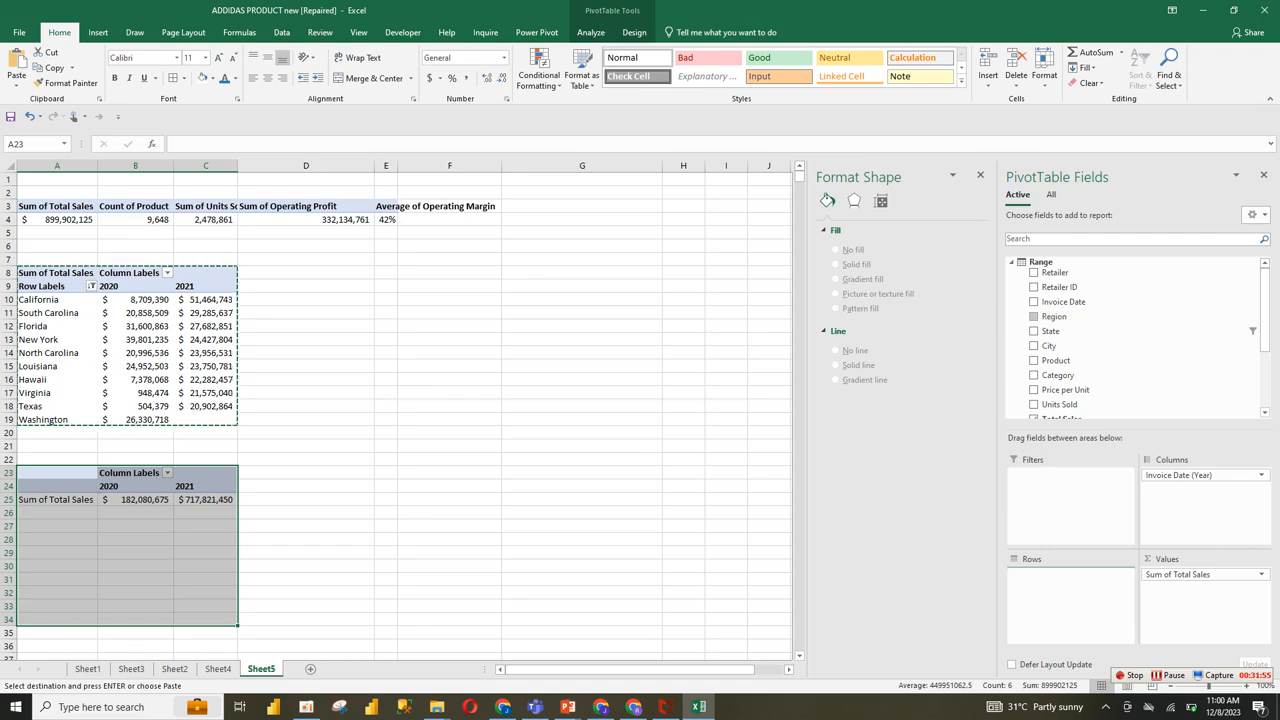
pyautogui.click(1033, 316)
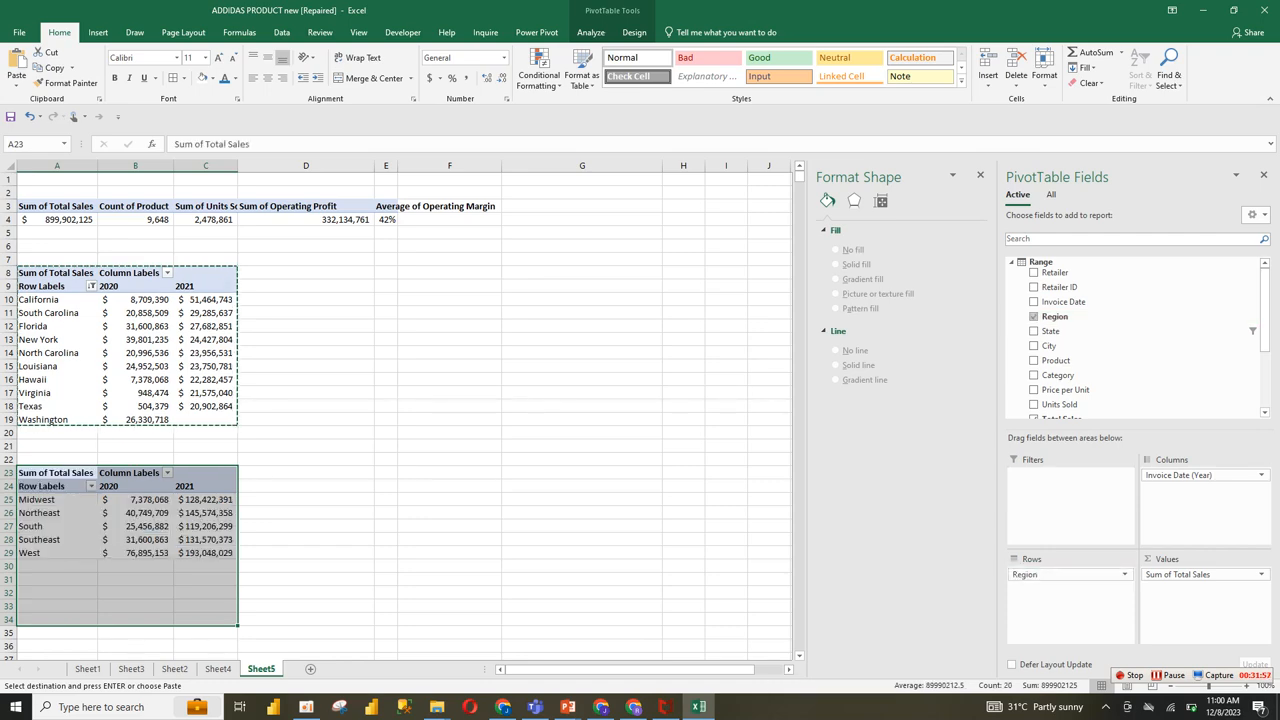
# Step: Change the heading in B25 on Sheet4 to "Region"
pyautogui.click(218, 669)
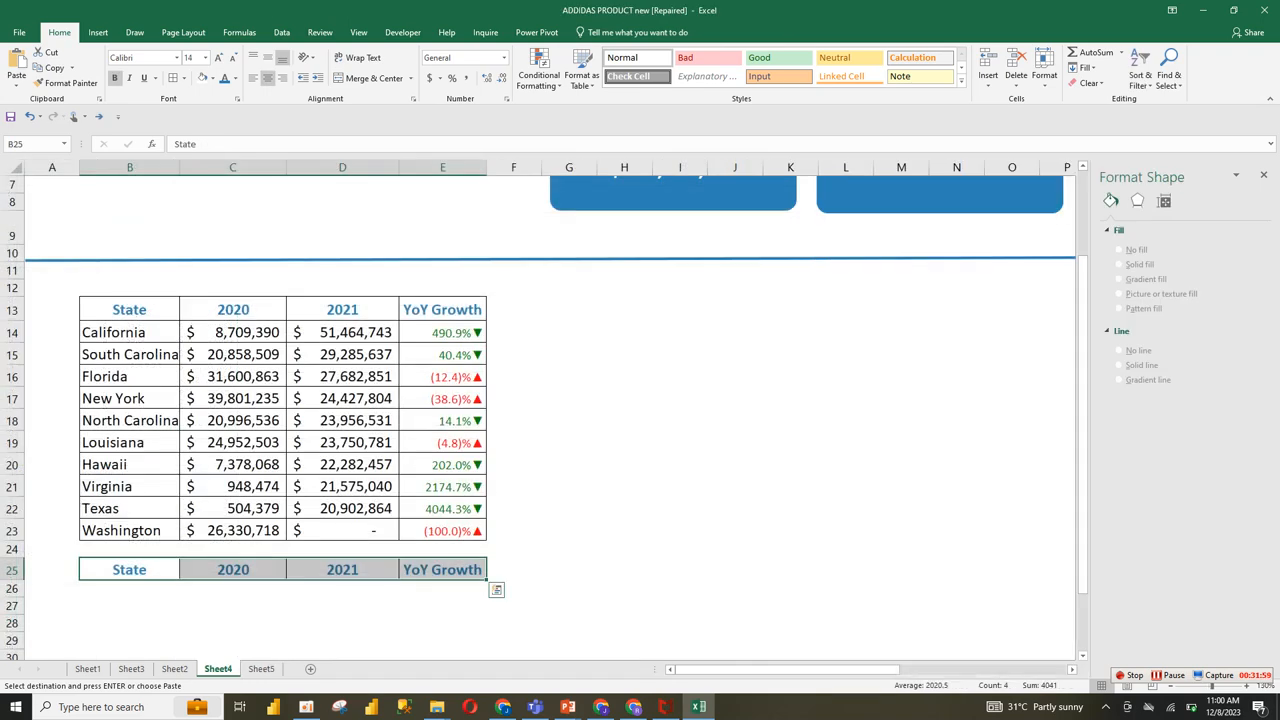
pyautogui.click(129, 570)
pyautogui.doubleClick(142, 569)
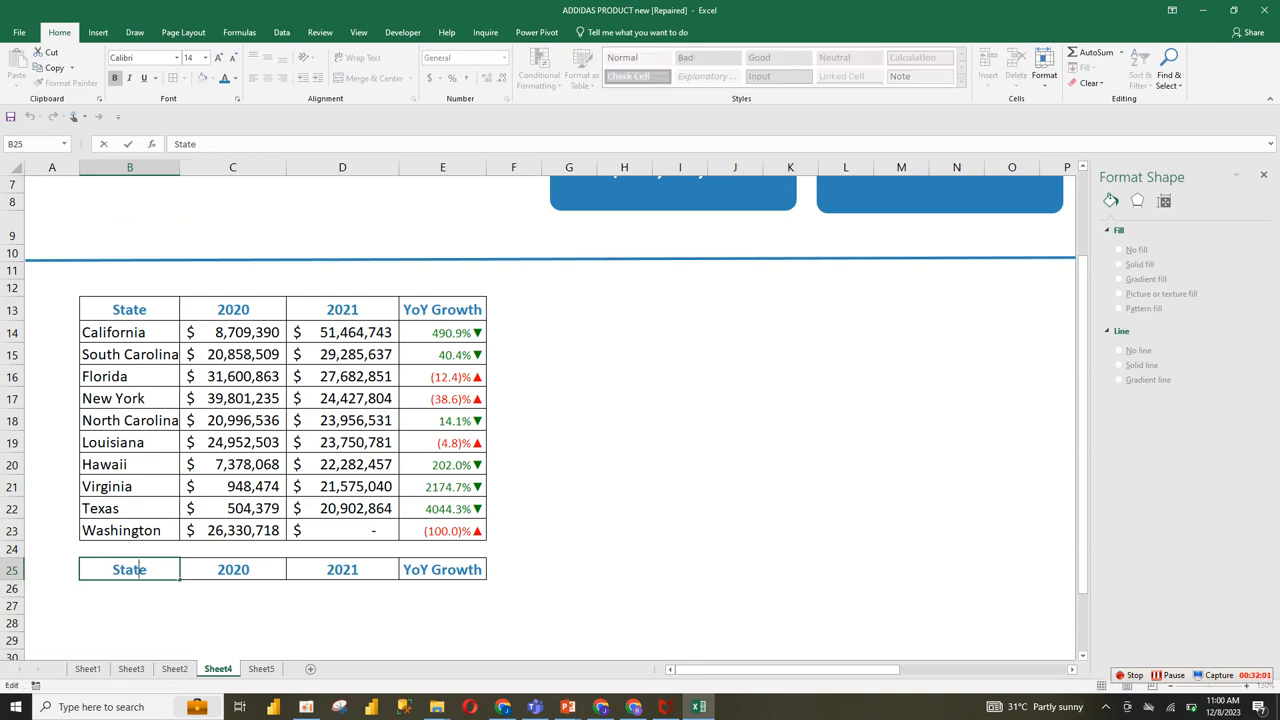
pyautogui.doubleClick(142, 569)
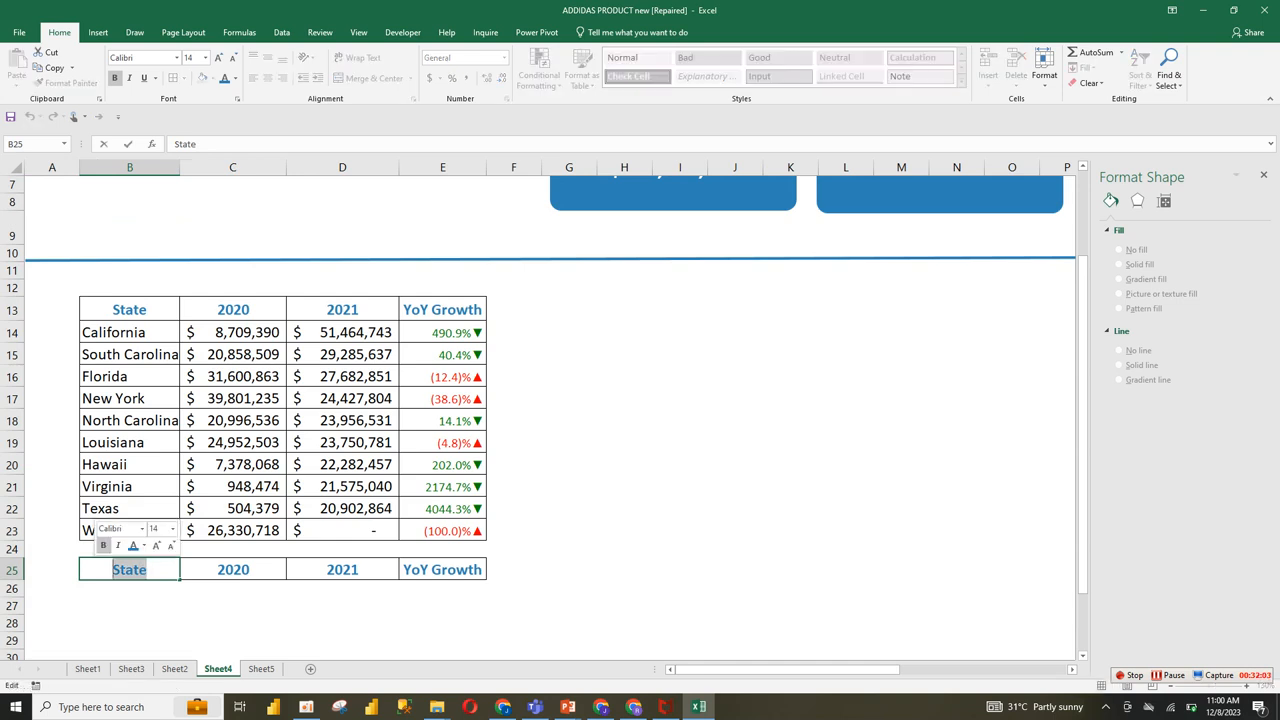
pyautogui.write('Region')
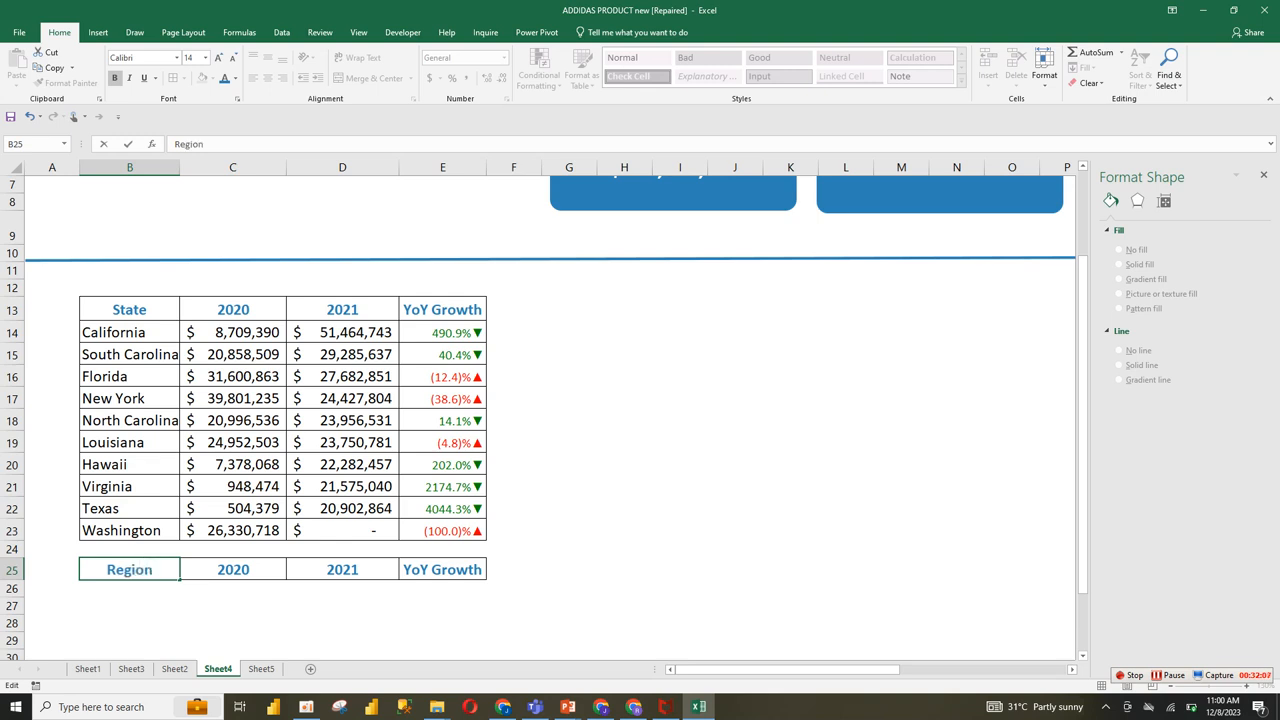
pyautogui.press('Return')
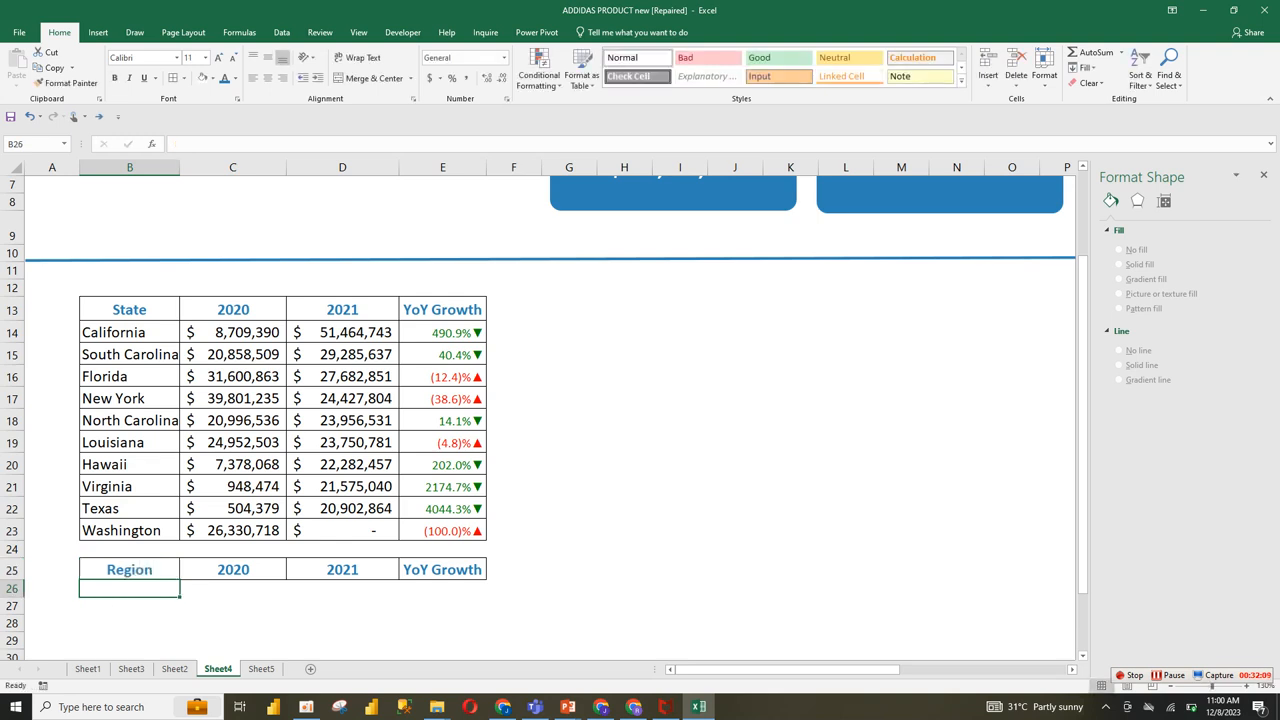
# Step: Link B26 to the first region name, cell A25 on Sheet5, and fill the formula down to B30
pyautogui.write('=')
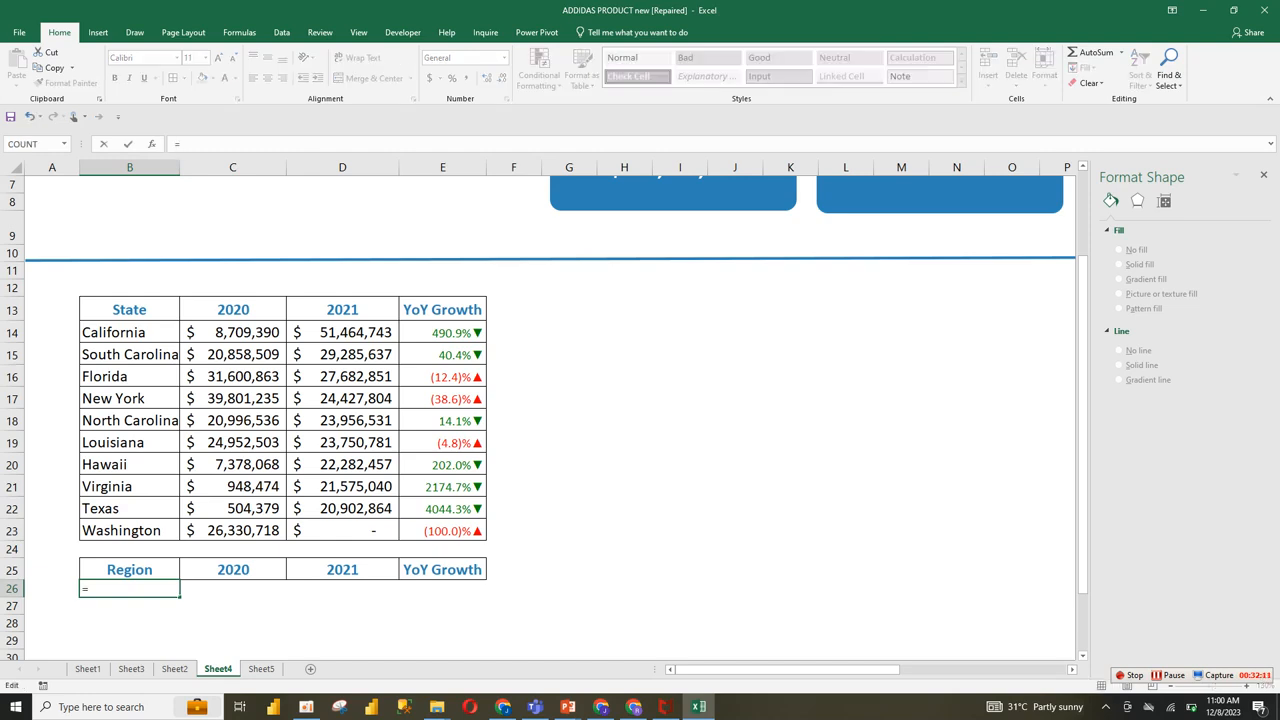
pyautogui.click(174, 668)
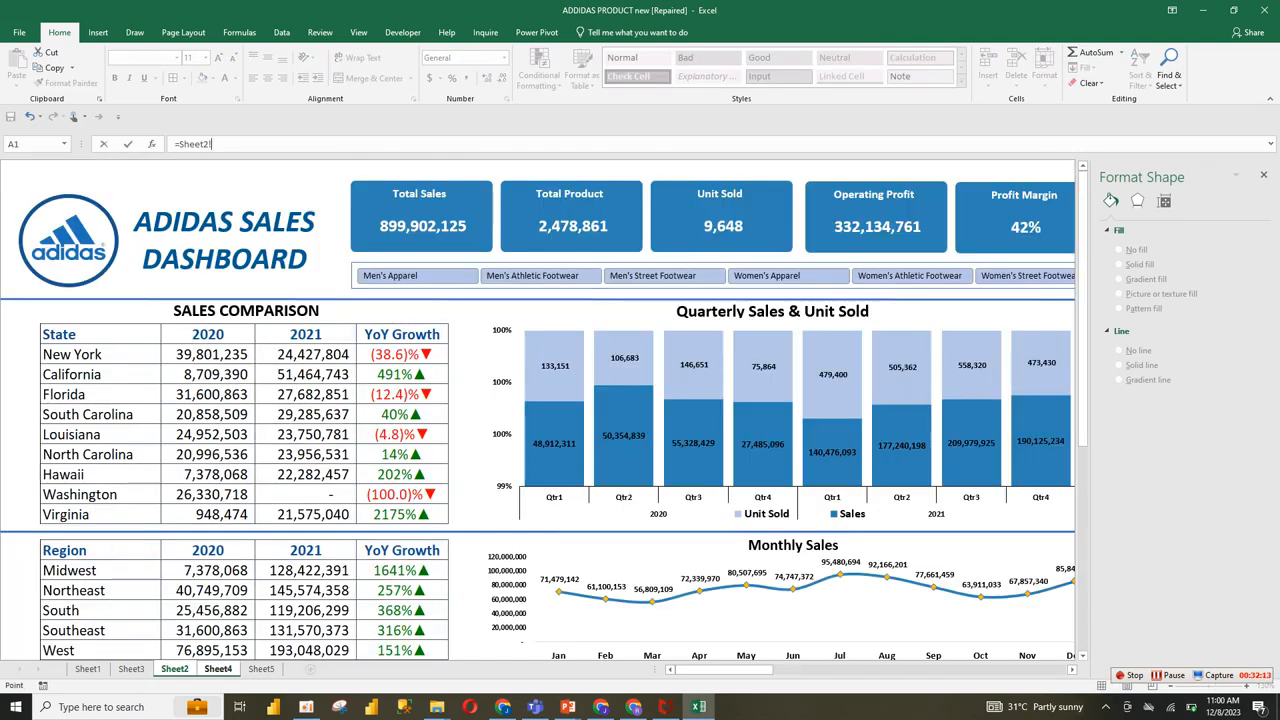
pyautogui.click(261, 668)
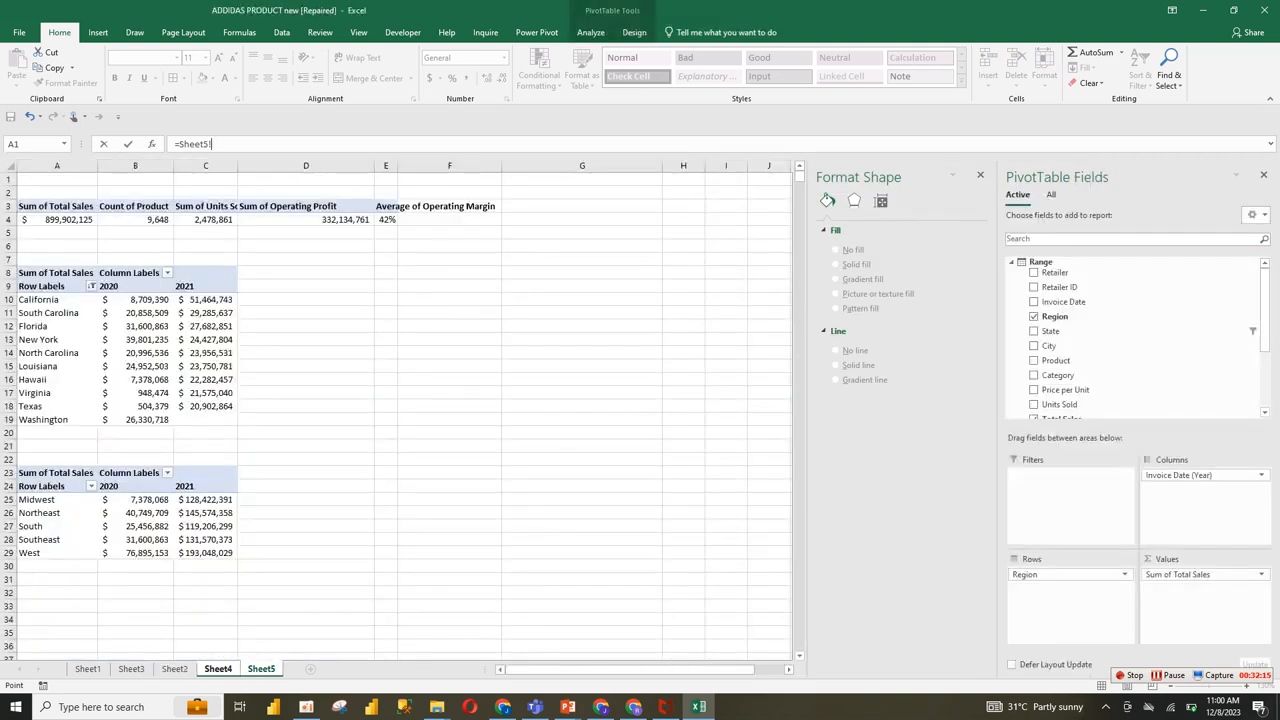
pyautogui.click(57, 499)
pyautogui.press('Return')
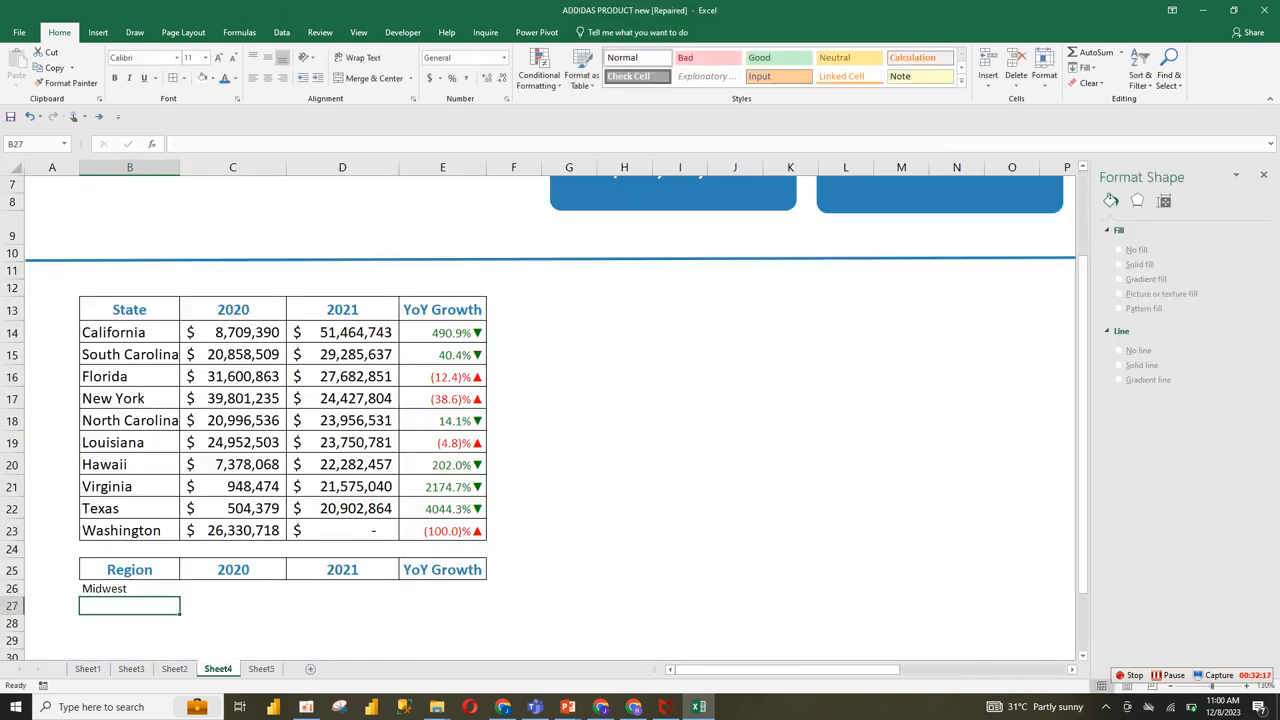
pyautogui.click(129, 589)
pyautogui.moveTo(180, 597)
pyautogui.mouseDown()
pyautogui.moveTo(150, 645)
pyautogui.moveTo(175, 658)
pyautogui.moveTo(178, 608)
pyautogui.mouseUp()
pyautogui.click(176, 606)
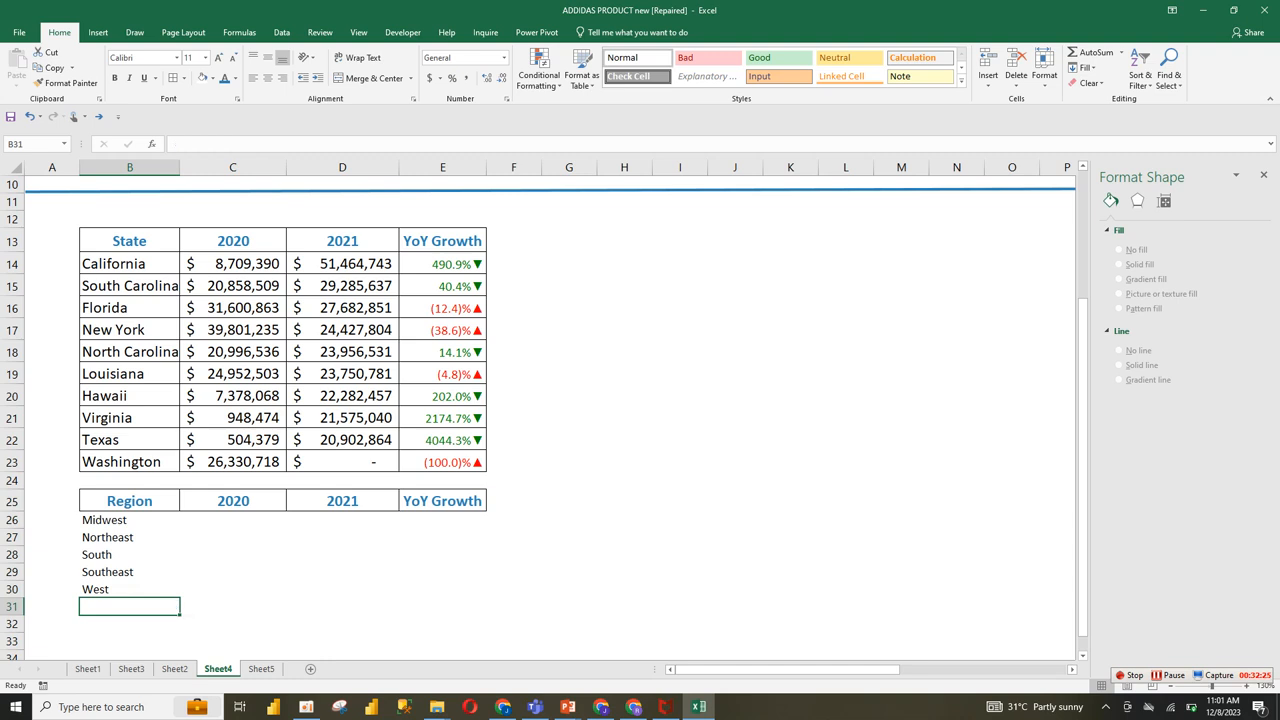
# Step: Fill the region link formula from B26 across to D26 and down to row 30 for the 2020 and 2021 sales
pyautogui.click(130, 537)
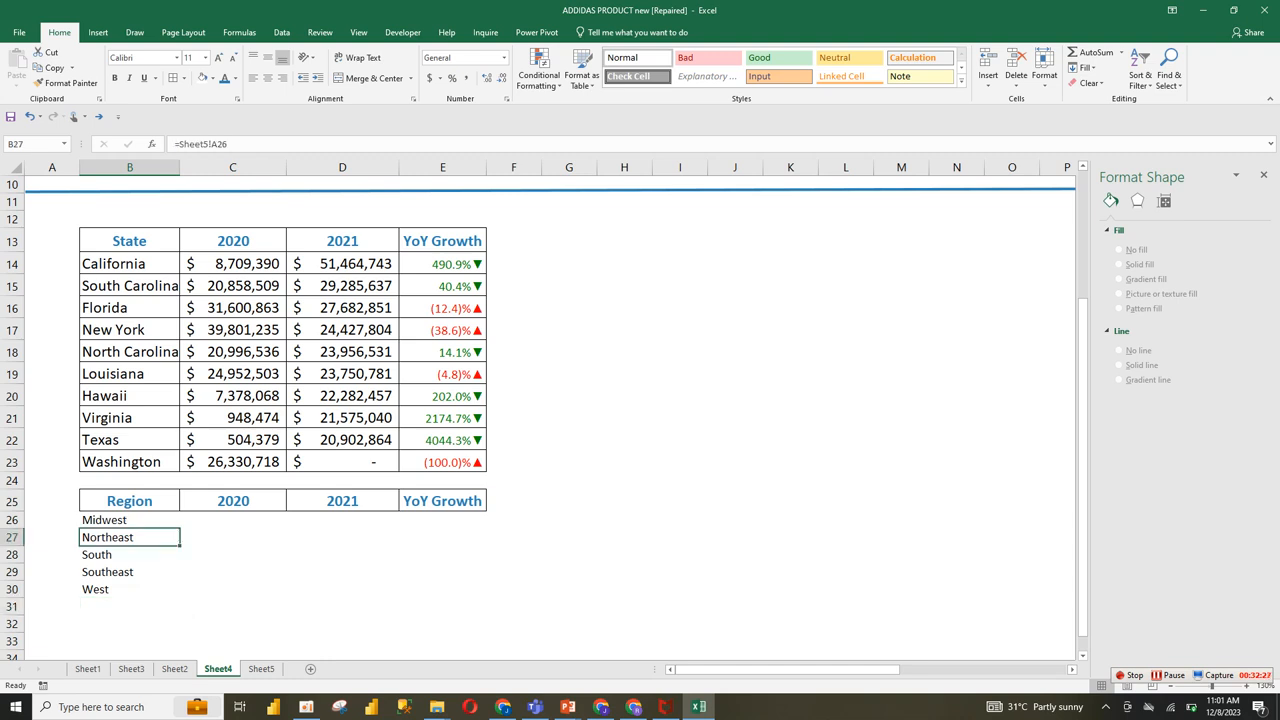
pyautogui.press('Up')
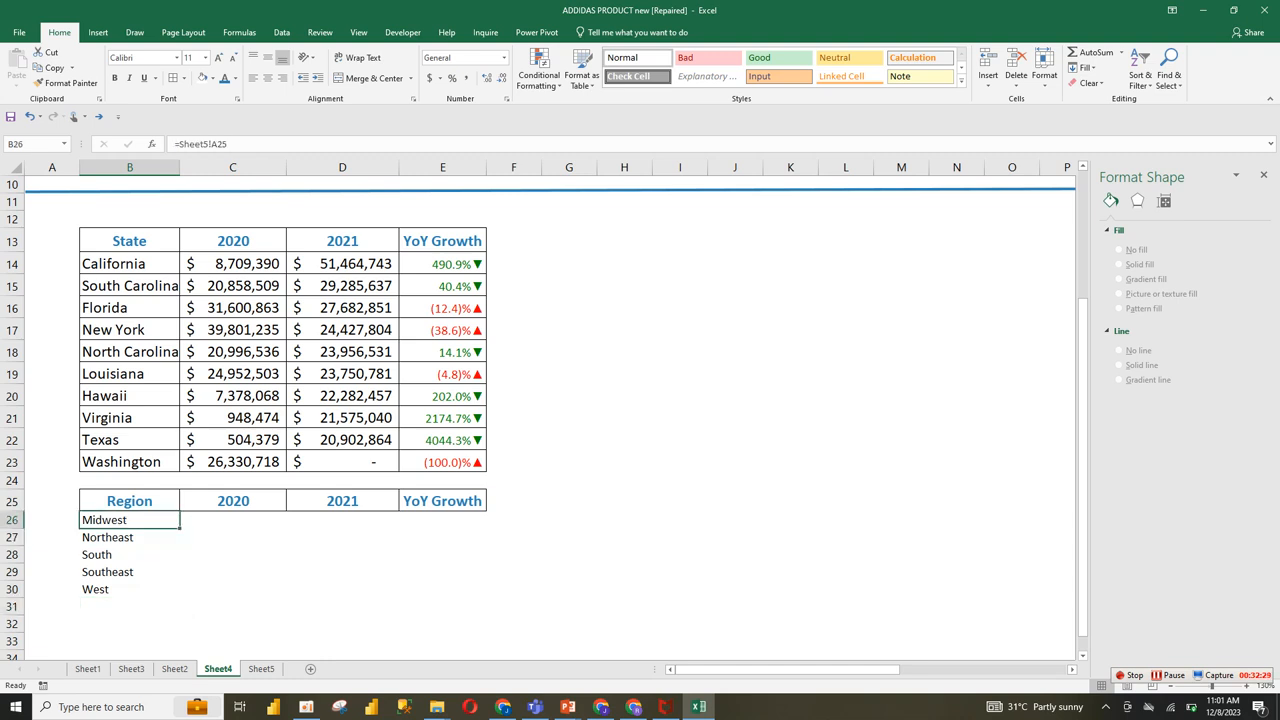
pyautogui.hotkey('shift', 'Right')
pyautogui.hotkey('shift', 'Right')
pyautogui.hotkey('ctrl', 'r')
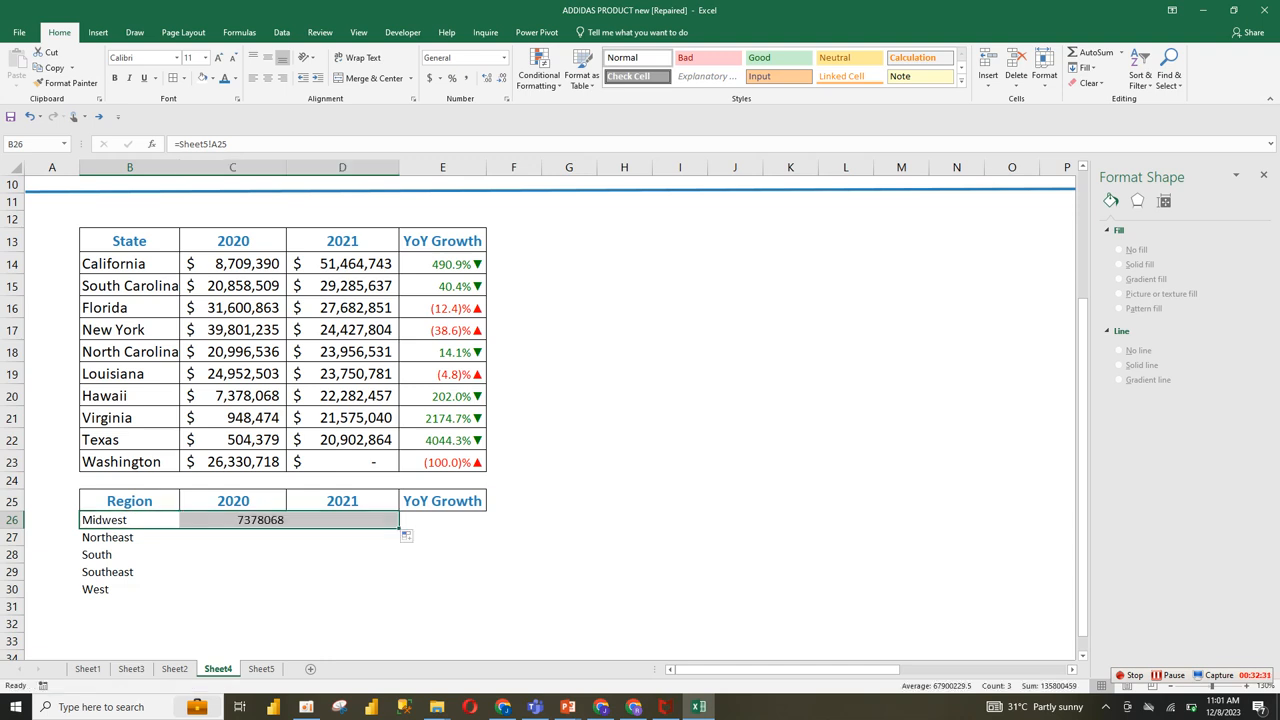
pyautogui.hotkey('shift', 'Down')
pyautogui.hotkey('shift', 'Down')
pyautogui.hotkey('shift', 'Down')
pyautogui.hotkey('shift', 'Down')
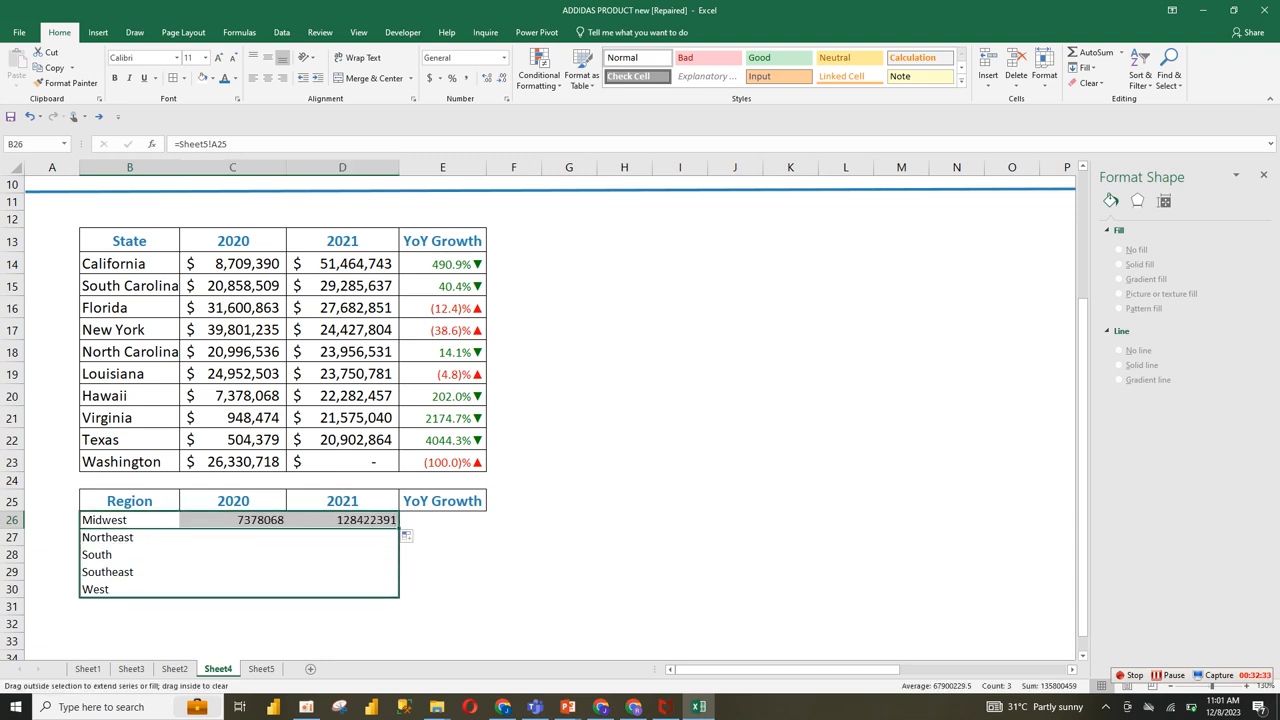
pyautogui.hotkey('ctrl', 'd')
# Step: Calculate the first region's YoY Growth in E26 with the formula =(D26-C26)/C26
pyautogui.click(443, 520)
pyautogui.write('=')
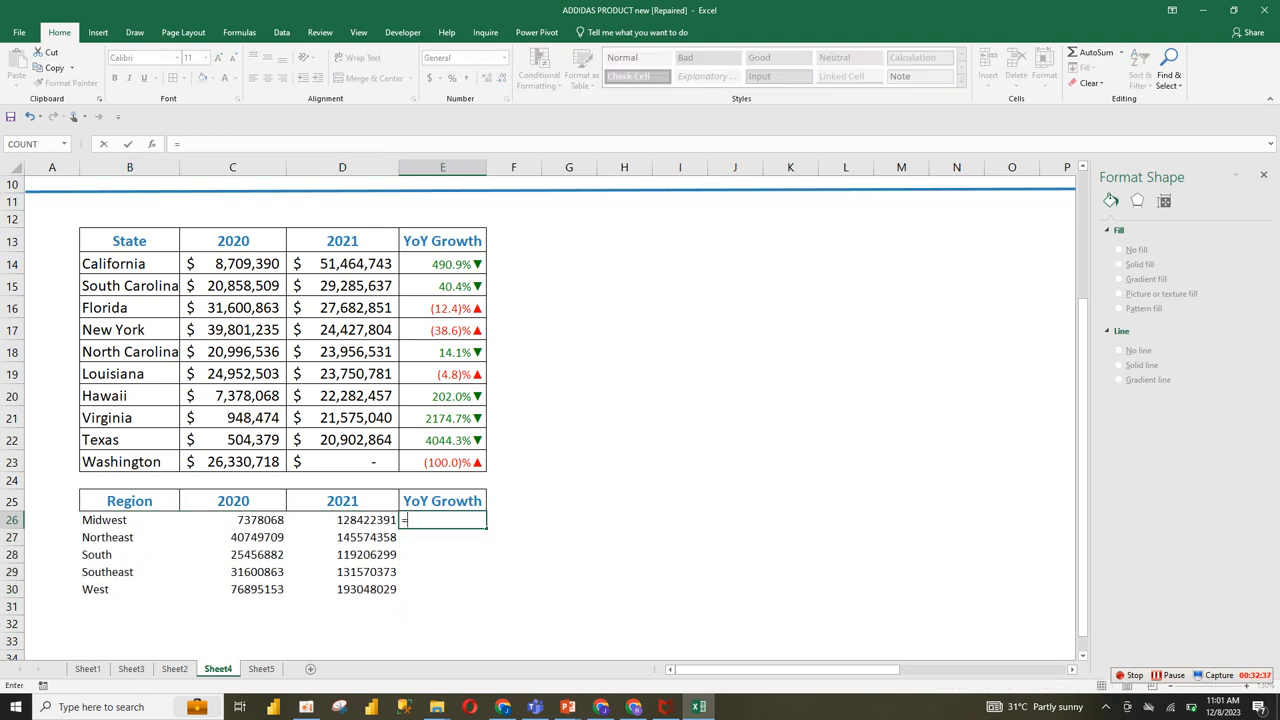
pyautogui.write('(')
pyautogui.press('Left')
pyautogui.write('-')
pyautogui.press('Left')
pyautogui.press('Left')
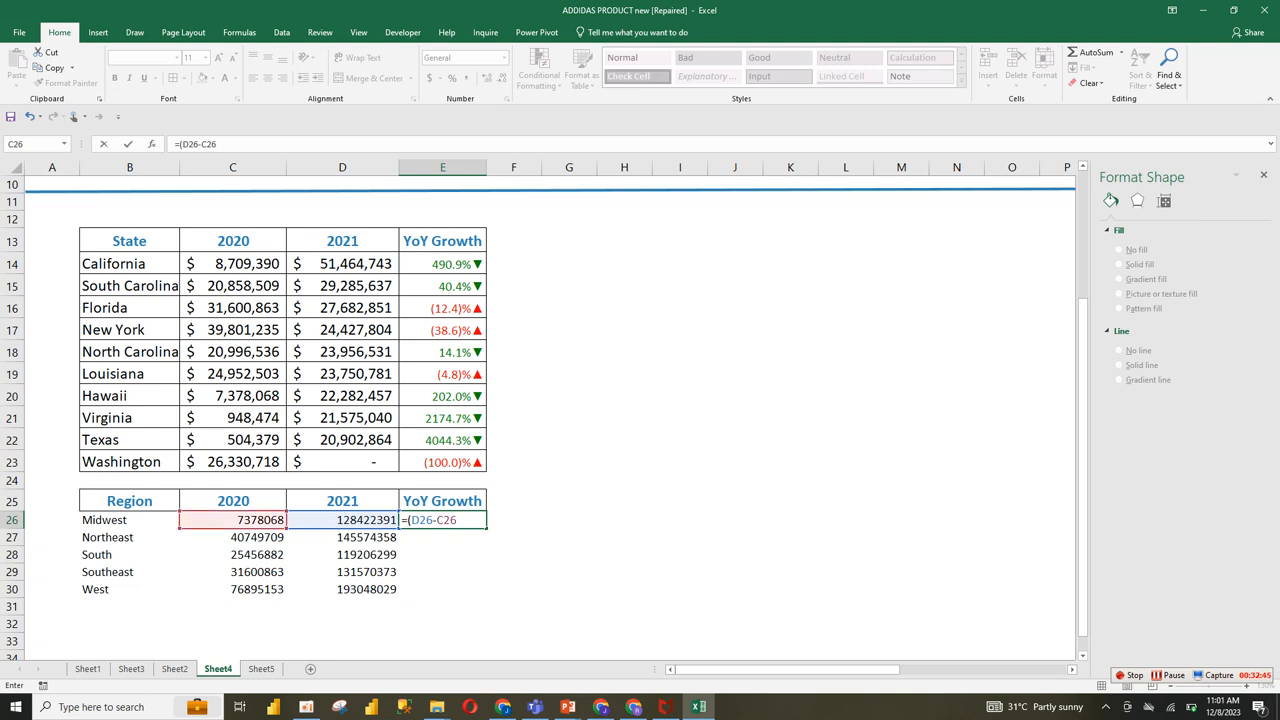
pyautogui.write(')/')
pyautogui.press('Left')
pyautogui.press('Left')
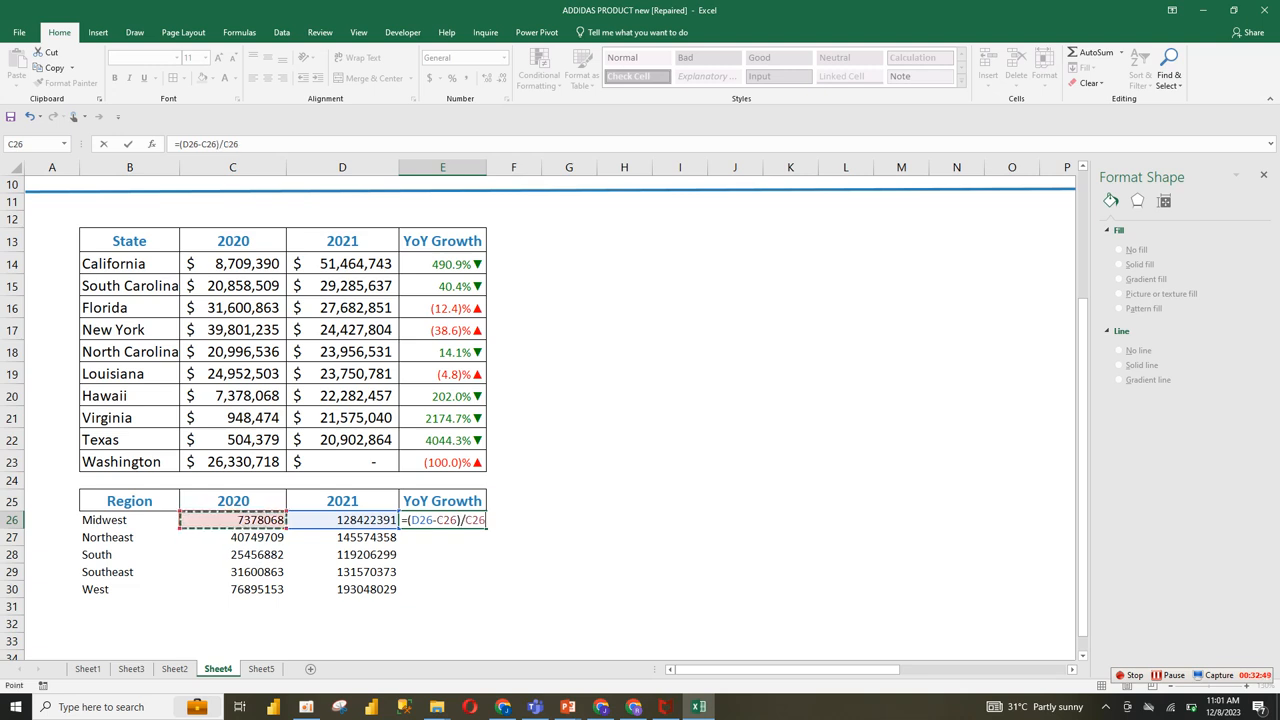
pyautogui.press('Return')
# Step: Fill the growth formula from E26 down to E30 and format the results as percentages
pyautogui.press('Up')
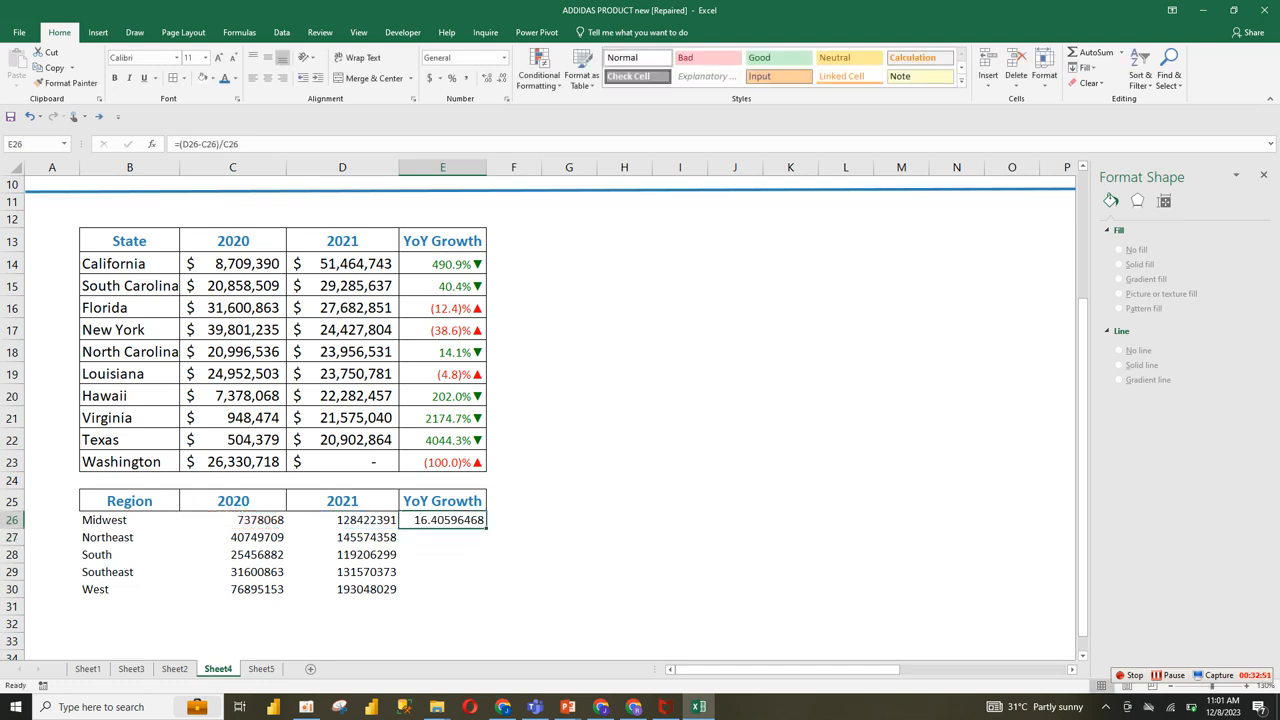
pyautogui.moveTo(486, 528); pyautogui.dragTo(486, 592)
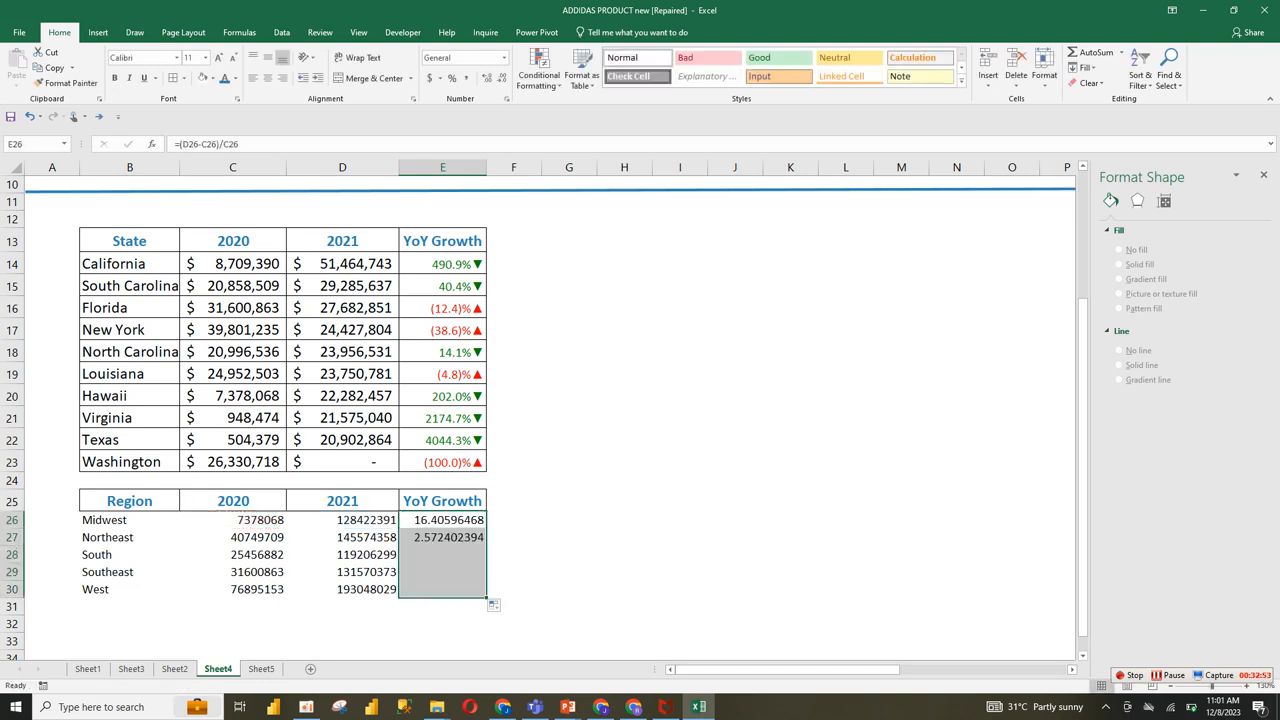
pyautogui.click(452, 78)
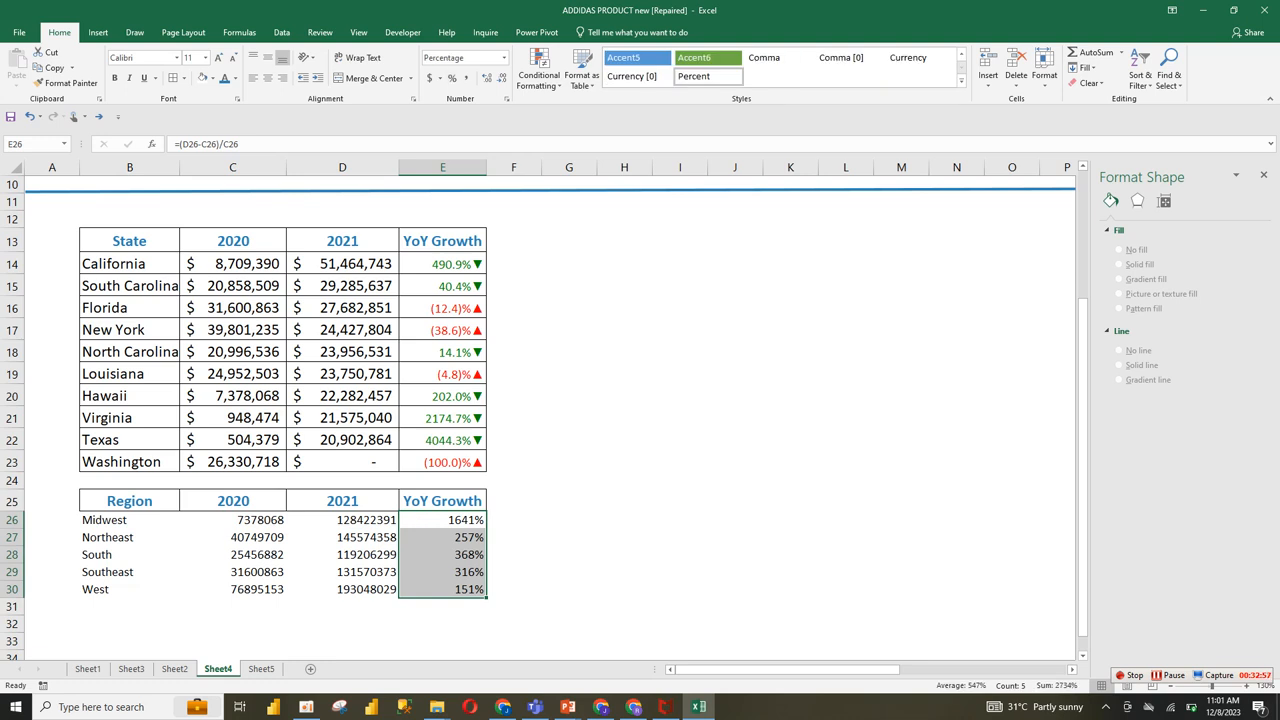
# Step: Try to copy the formatting of B13:E19, heading row included, onto the region rows B26:E30, and undo it
pyautogui.moveTo(130, 241); pyautogui.dragTo(443, 462)
pyautogui.moveTo(130, 241); pyautogui.dragTo(443, 374)
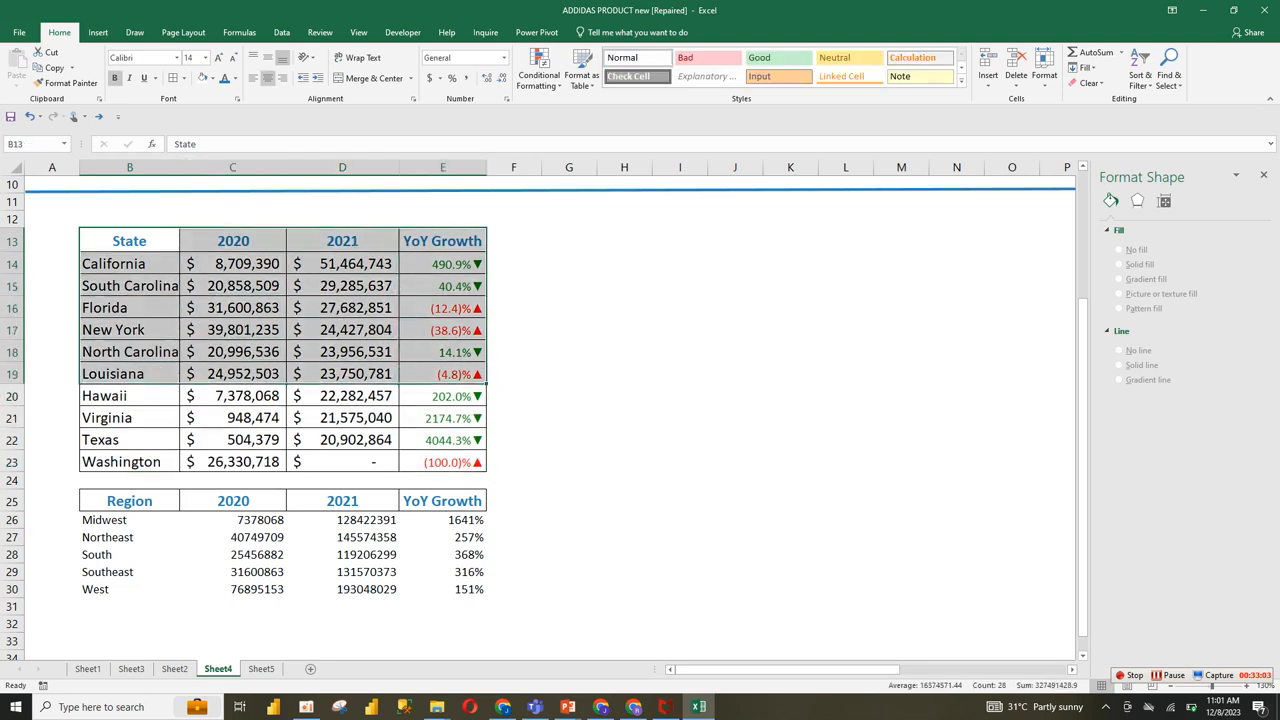
pyautogui.click(65, 83)
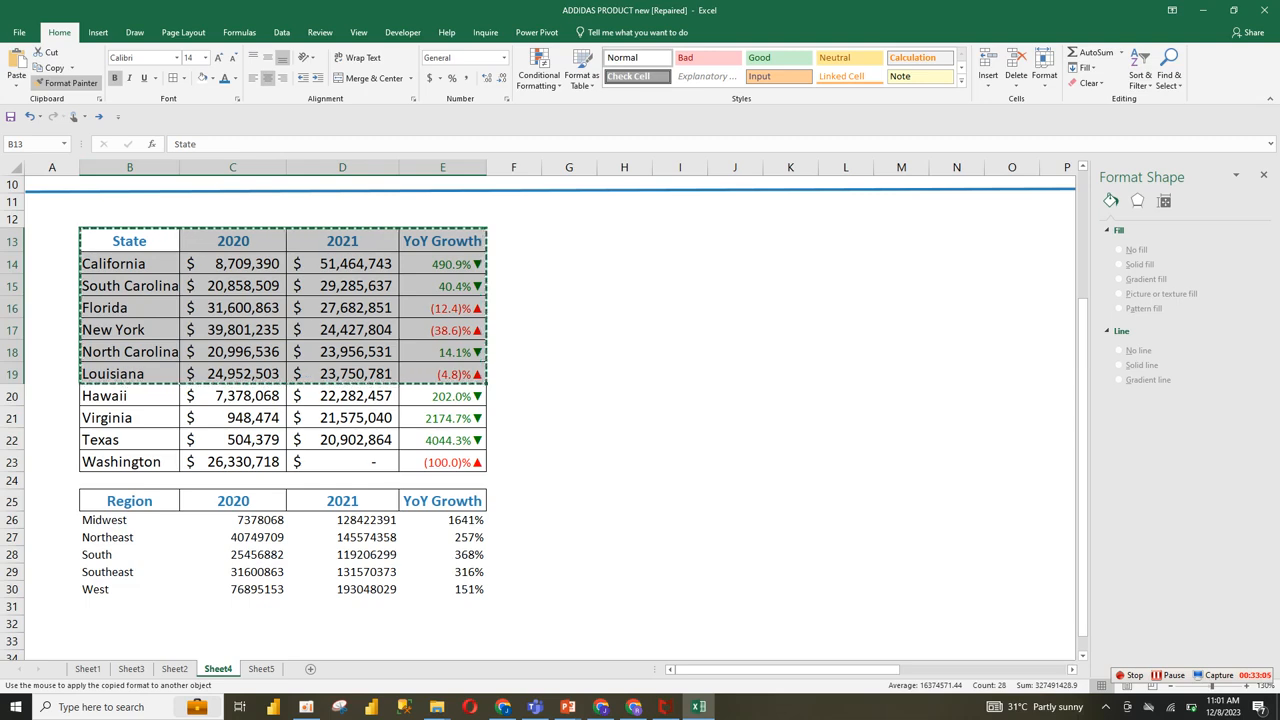
pyautogui.moveTo(129, 520)
pyautogui.mouseDown()
pyautogui.moveTo(342, 589)
pyautogui.moveTo(443, 589)
pyautogui.mouseUp()
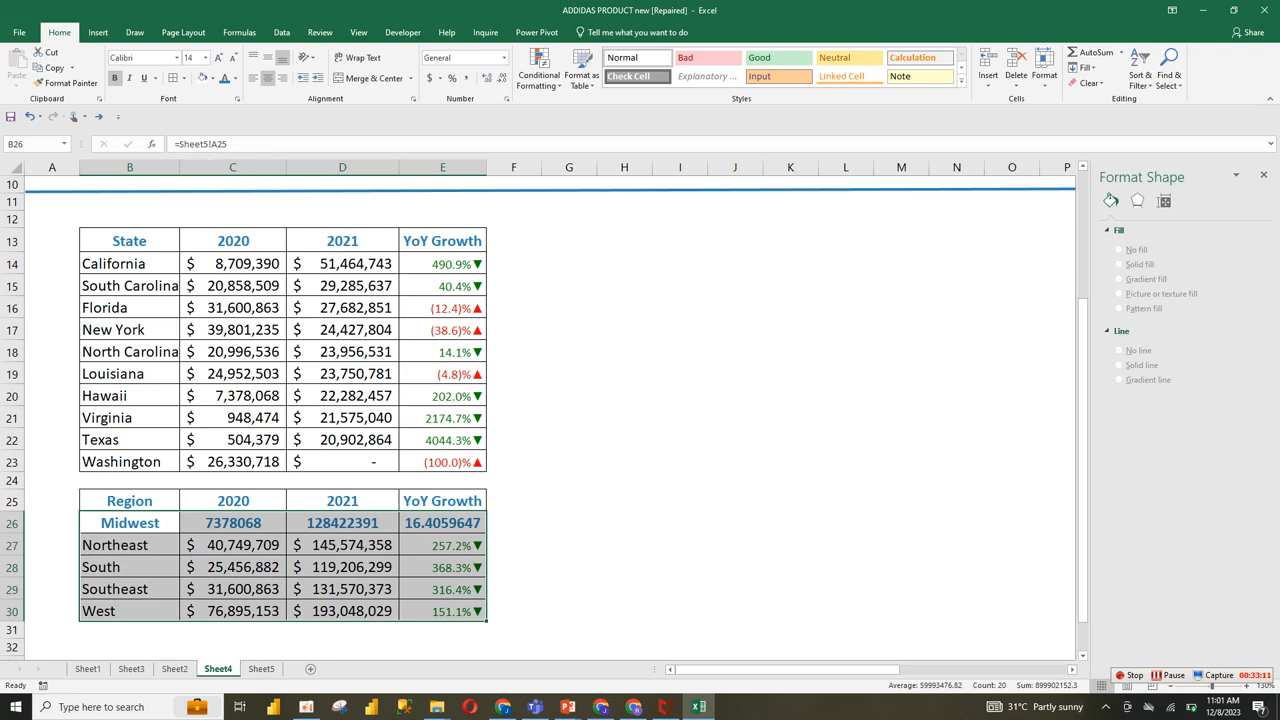
pyautogui.hotkey('ctrl', 'z')
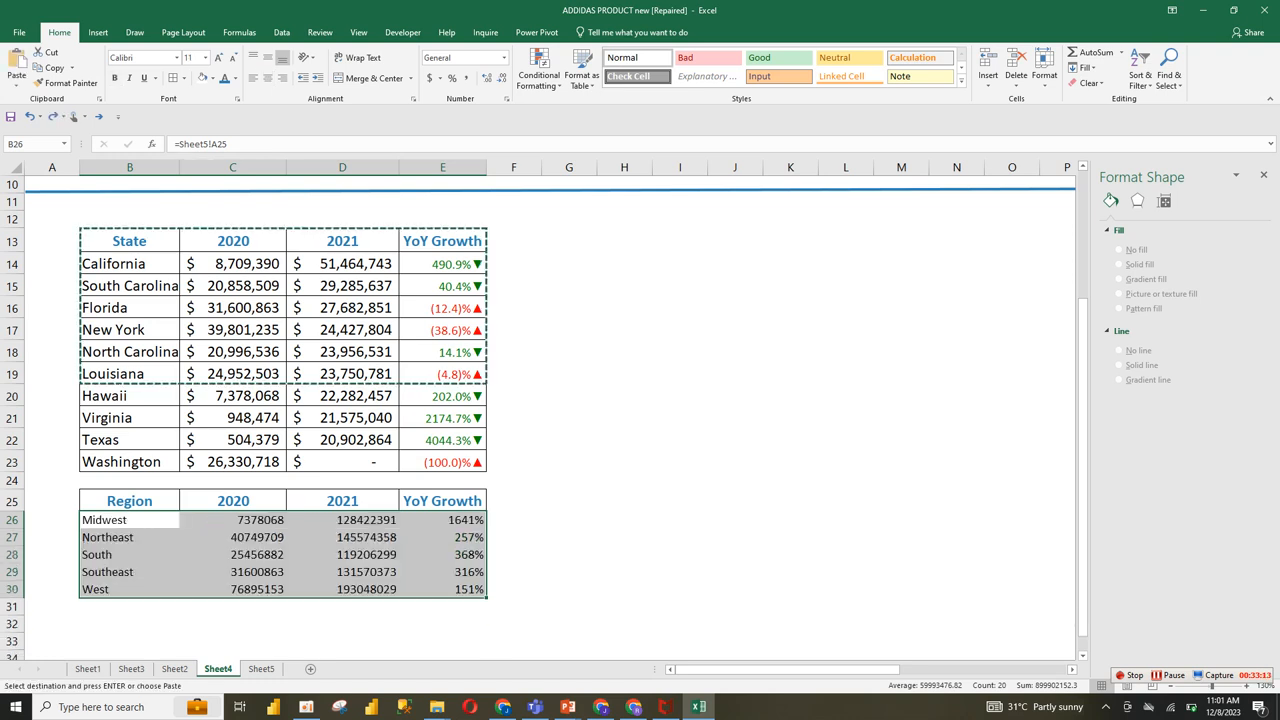
# Step: Copy the formatting of the state data rows B14:E19 onto the region rows B26:E30
pyautogui.moveTo(130, 264); pyautogui.dragTo(443, 374)
pyautogui.click(65, 83)
pyautogui.moveTo(110, 520); pyautogui.dragTo(443, 589)
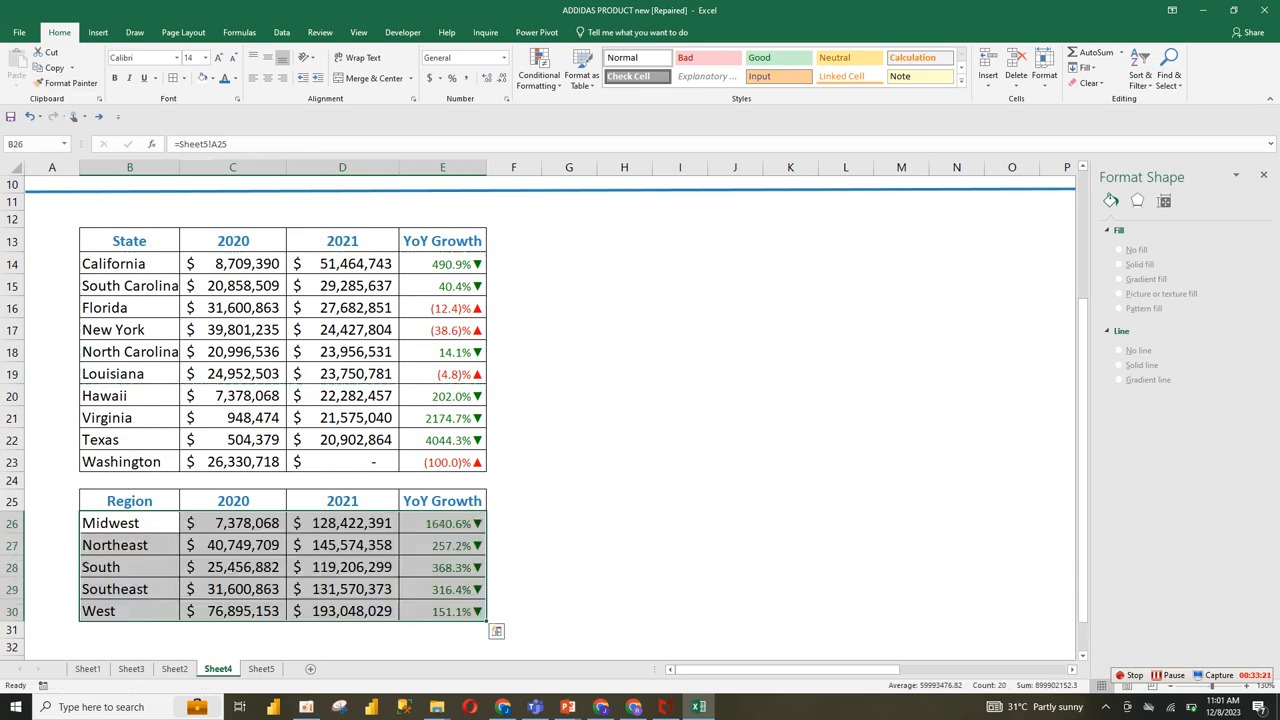
pyautogui.click(569, 567)
# Step: Duplicate the blue divider line above the state table and place the copy along row 24, between the state and region tables
pyautogui.moveTo(1083, 384); pyautogui.dragTo(1083, 327)
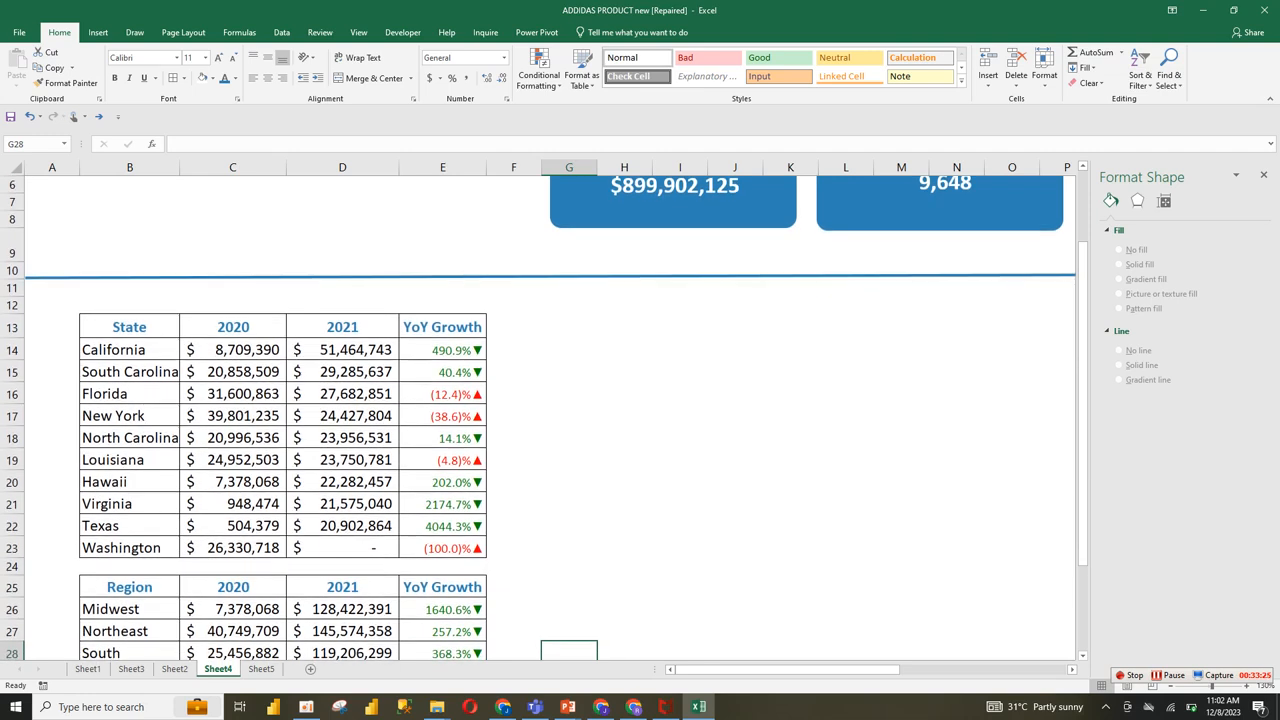
pyautogui.click(850, 276)
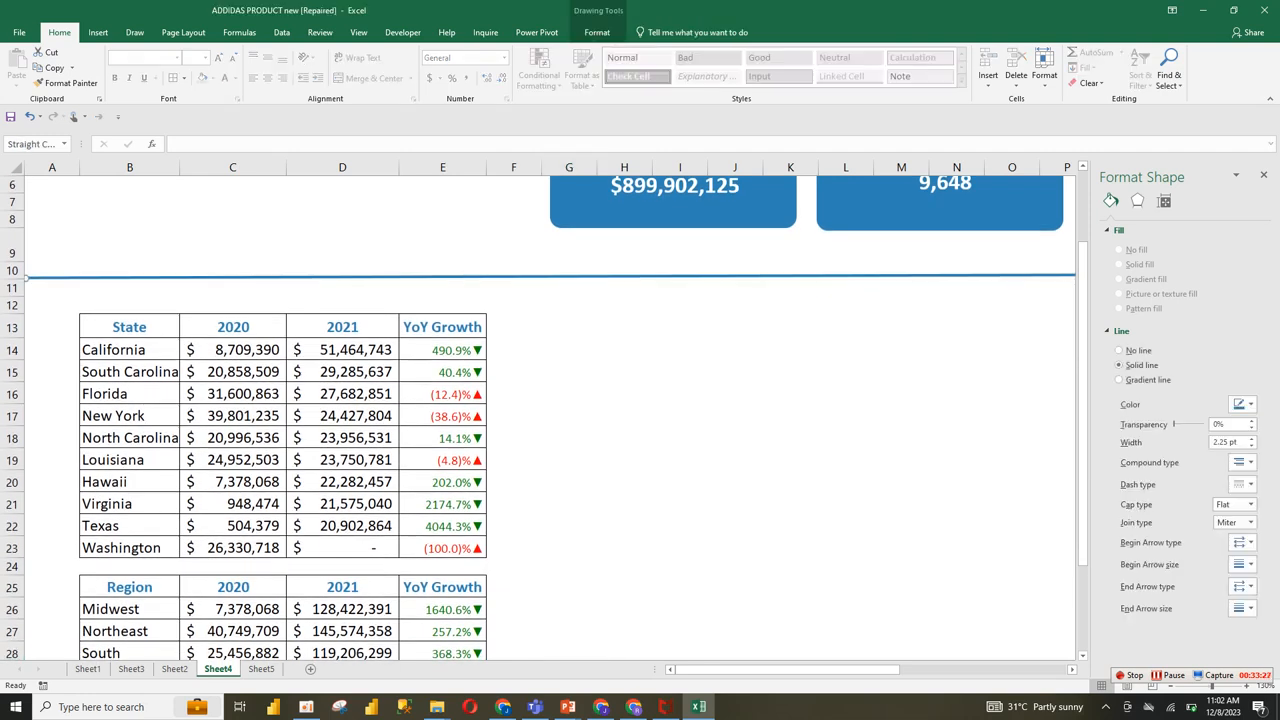
pyautogui.hotkey('ctrl', 'c')
pyautogui.hotkey('ctrl', 'v')
pyautogui.moveTo(850, 277); pyautogui.dragTo(850, 563)
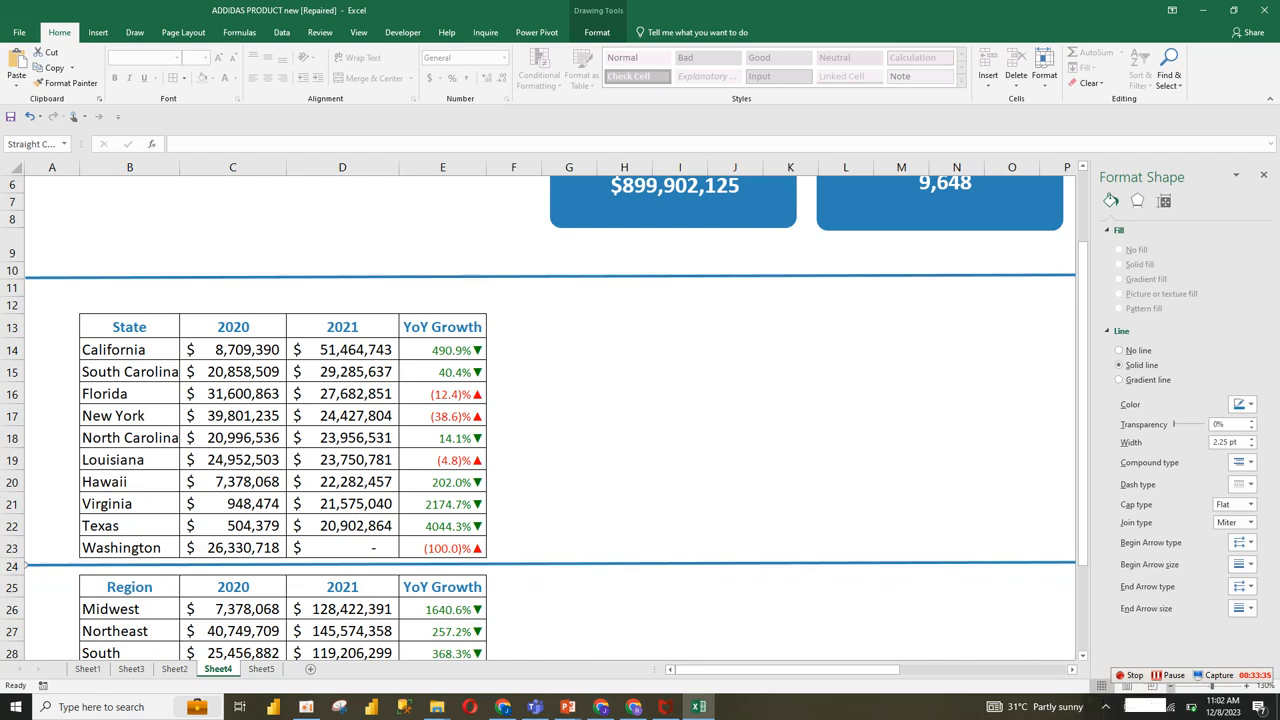
pyautogui.click(1170, 687)
pyautogui.click(1170, 687)
pyautogui.click(1170, 687)
pyautogui.click(1170, 687)
pyautogui.click(1170, 687)
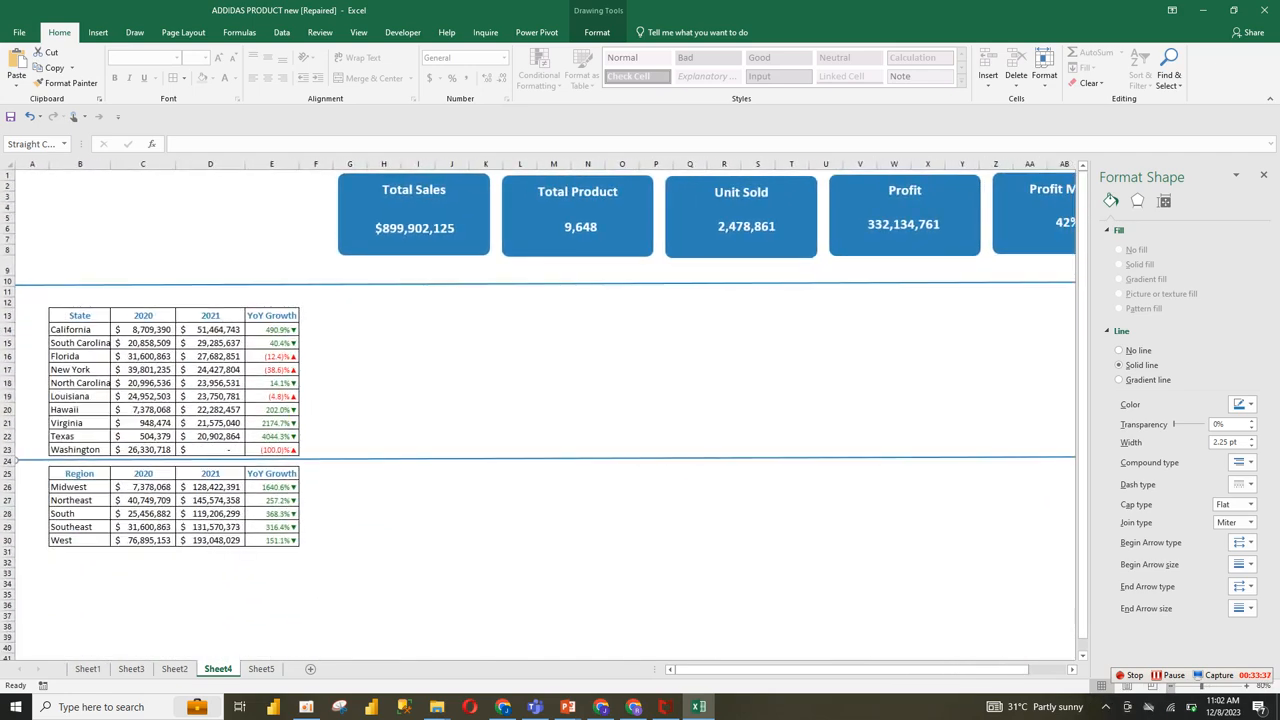
pyautogui.click(1170, 687)
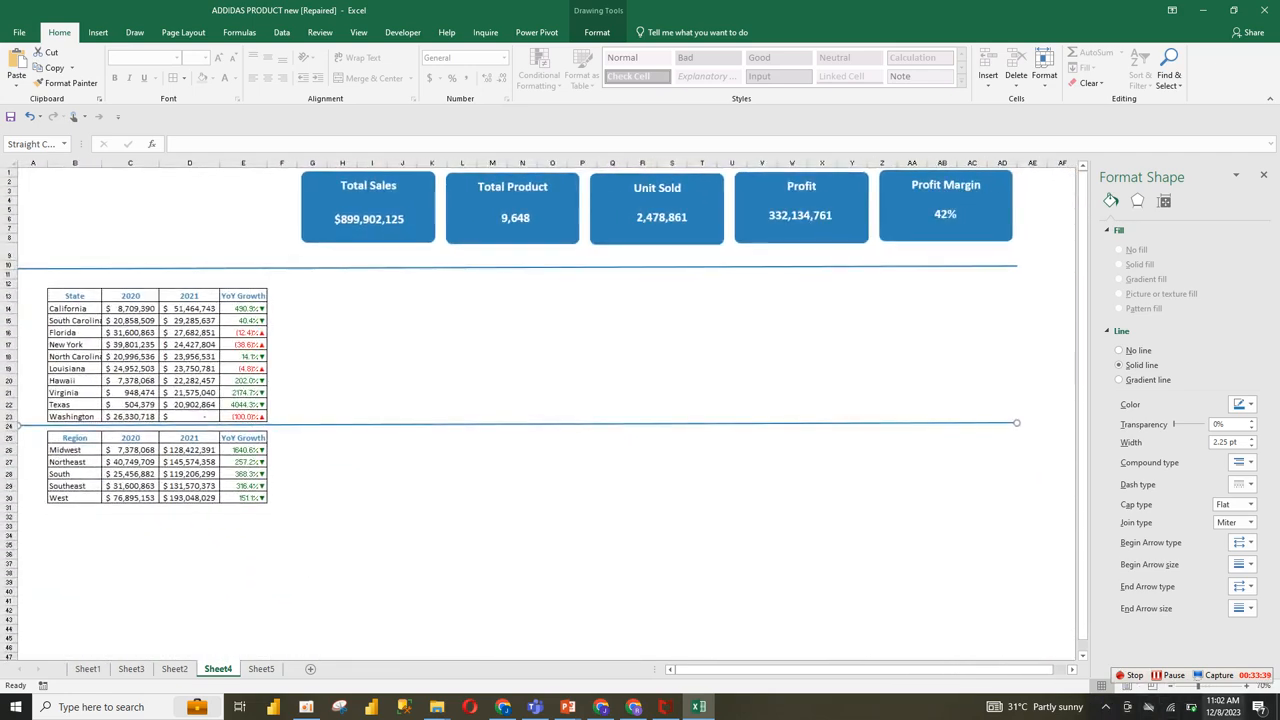
pyautogui.click(1246, 688)
pyautogui.click(1246, 688)
pyautogui.click(704, 592)
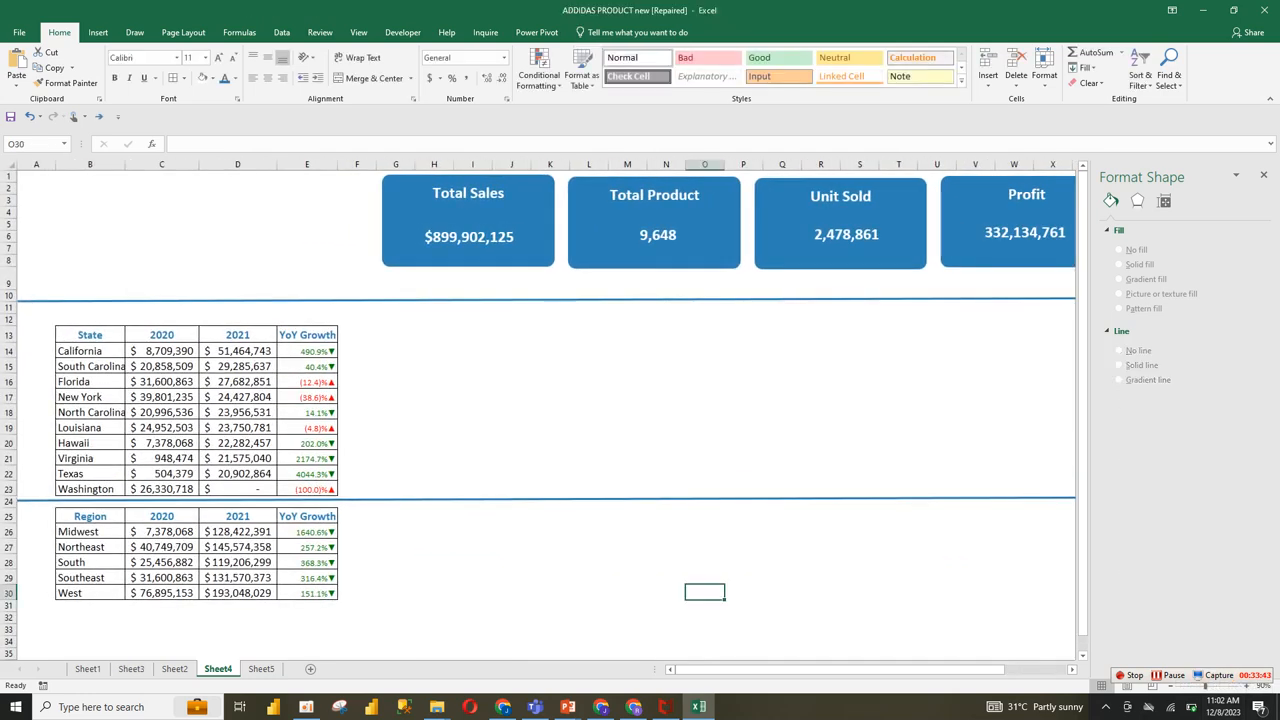
# Step: Copy the region pivot table A23:C29 on Sheet5 to G8 on the same sheet
pyautogui.click(261, 668)
pyautogui.click(175, 669)
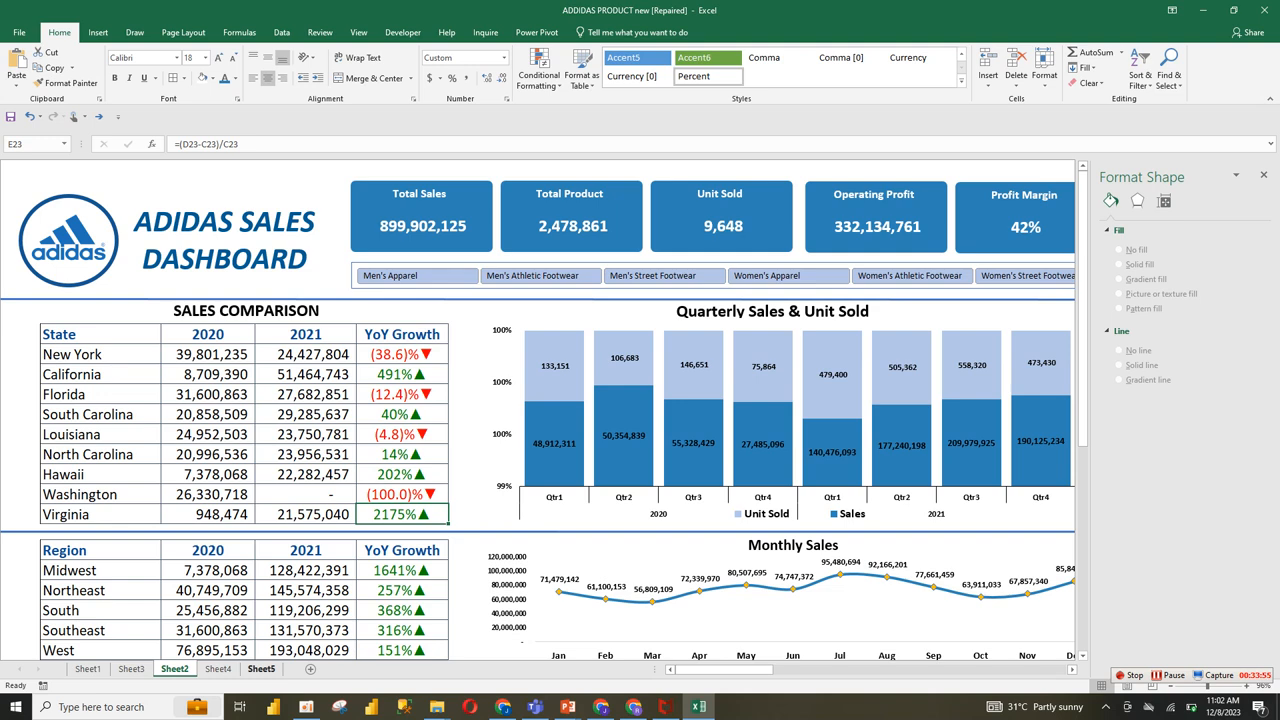
pyautogui.click(261, 669)
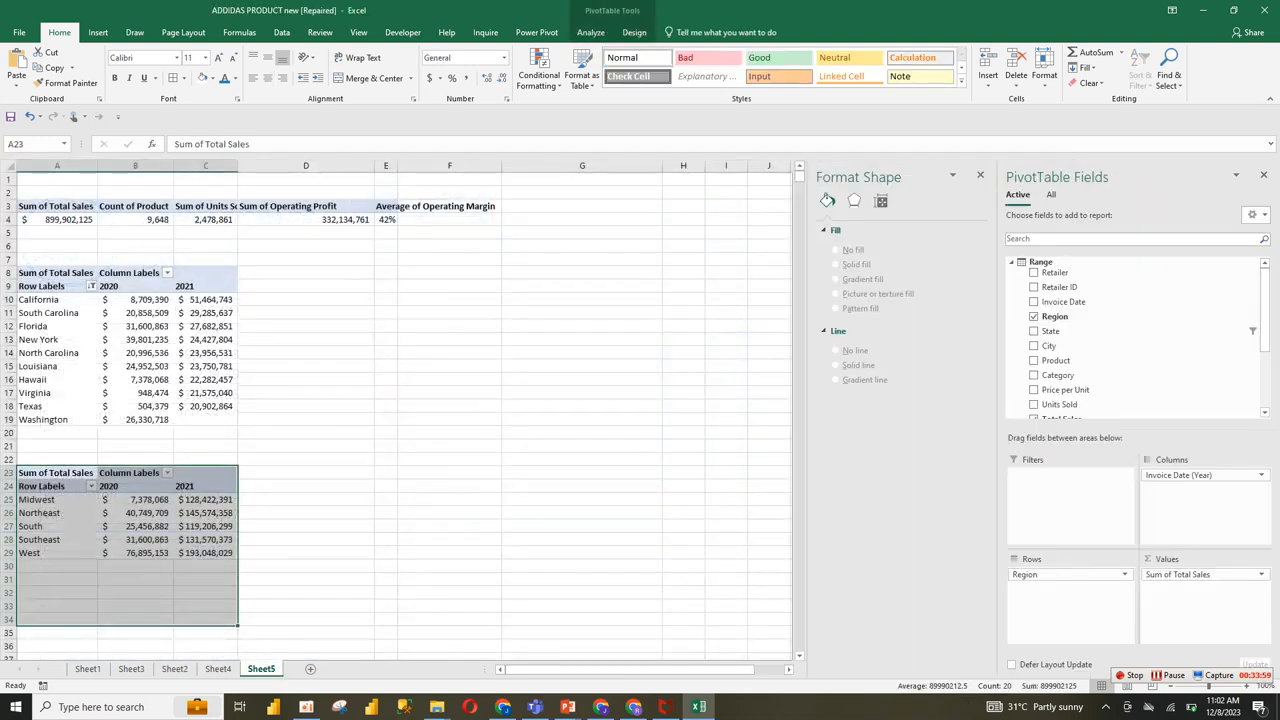
pyautogui.hotkey('shift', 'Up')
pyautogui.hotkey('shift', 'Up')
pyautogui.hotkey('shift', 'Up')
pyautogui.hotkey('shift', 'Up')
pyautogui.hotkey('shift', 'Up')
pyautogui.hotkey('ctrl', 'c')
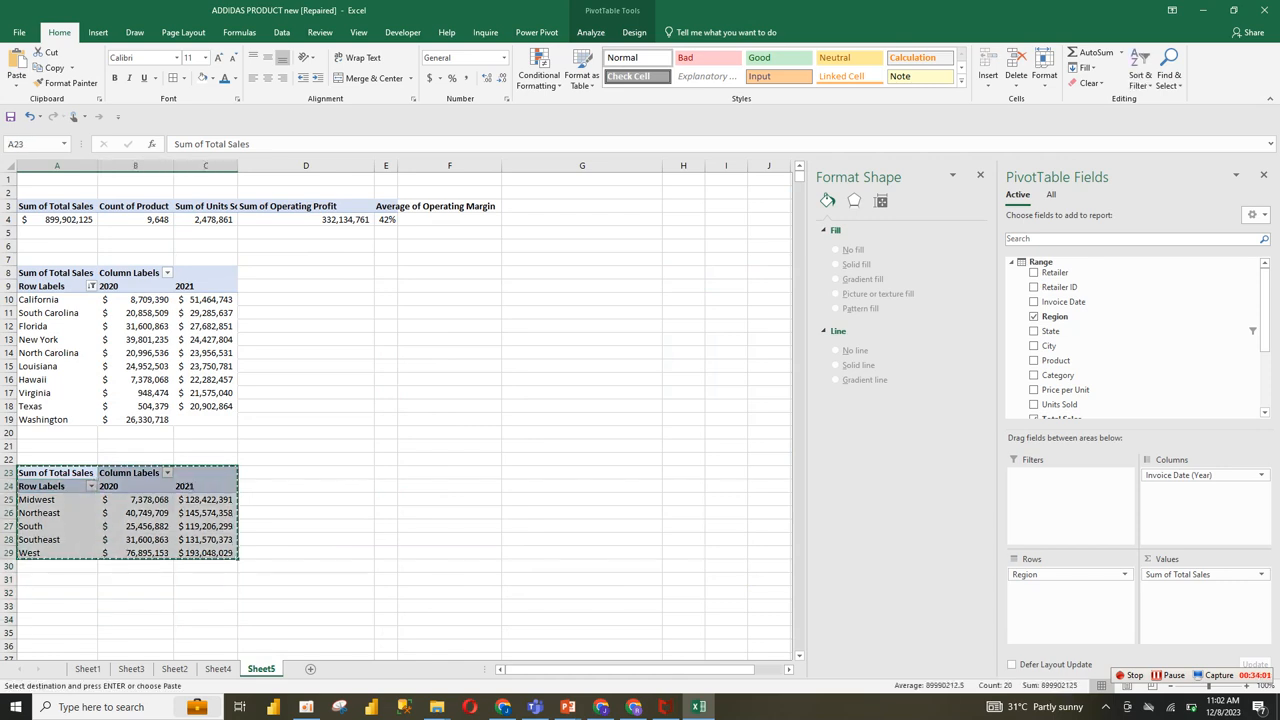
pyautogui.click(582, 273)
pyautogui.hotkey('ctrl', 'v')
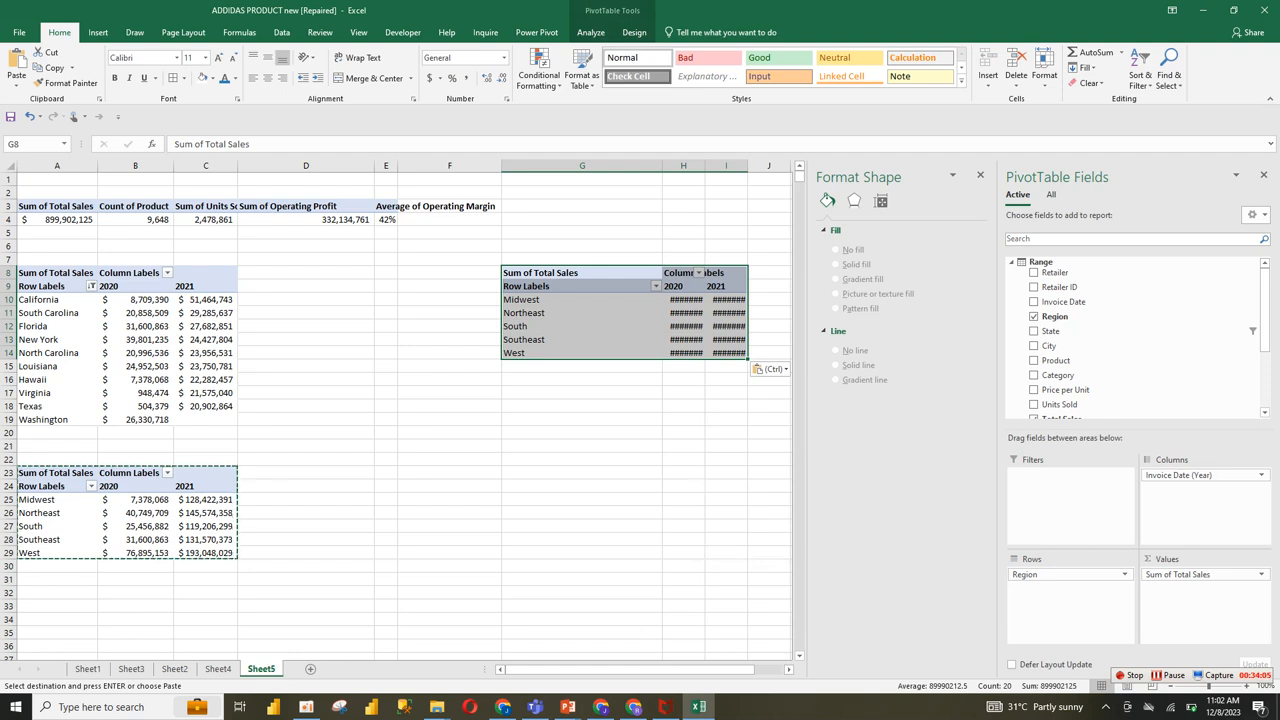
# Step: Remove Region from the copied pivot table at G8 and move Invoice Date (Year) from its columns to its rows
pyautogui.moveTo(1070, 574); pyautogui.dragTo(1070, 317)
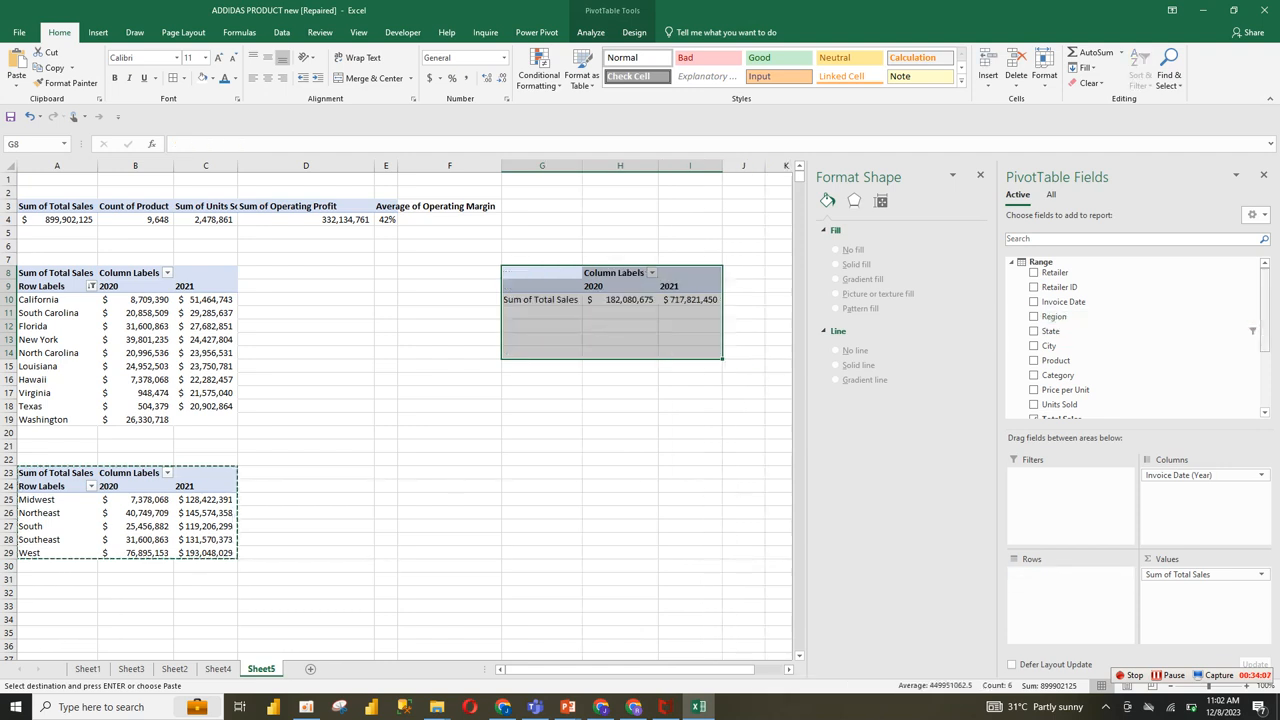
pyautogui.moveTo(1265, 310); pyautogui.dragTo(1265, 366)
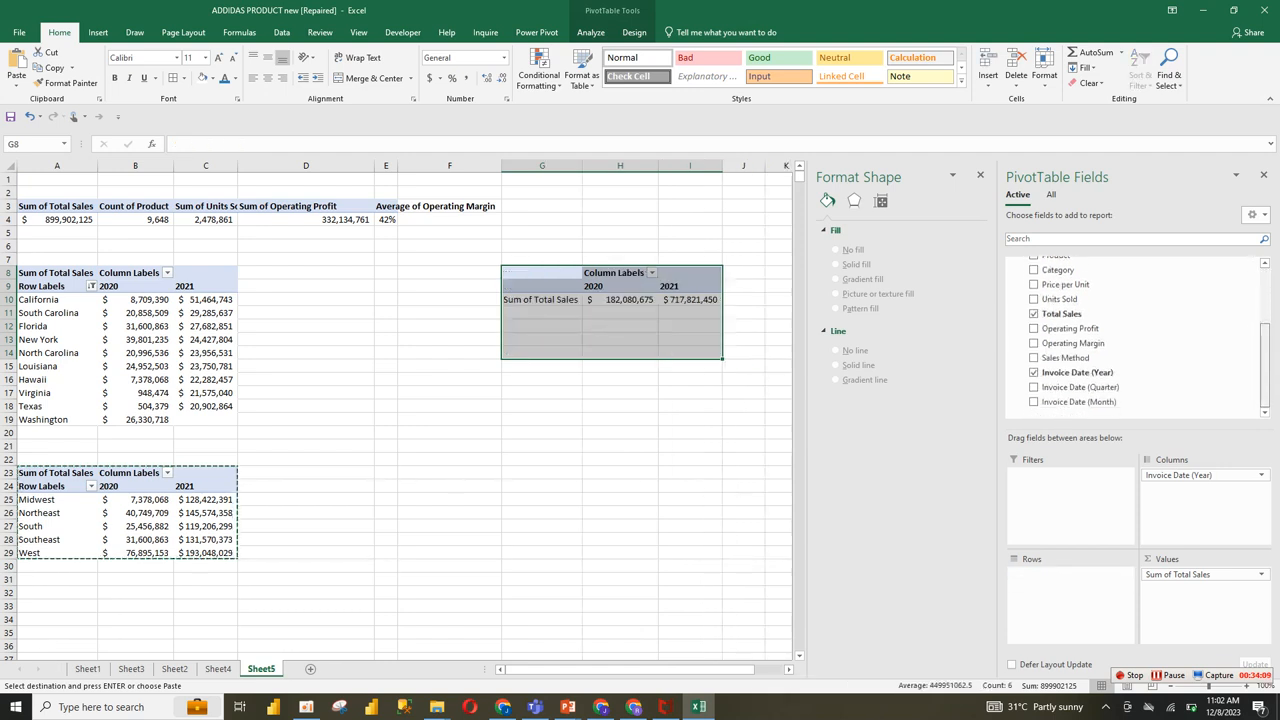
pyautogui.scroll(3, 1100, 301)
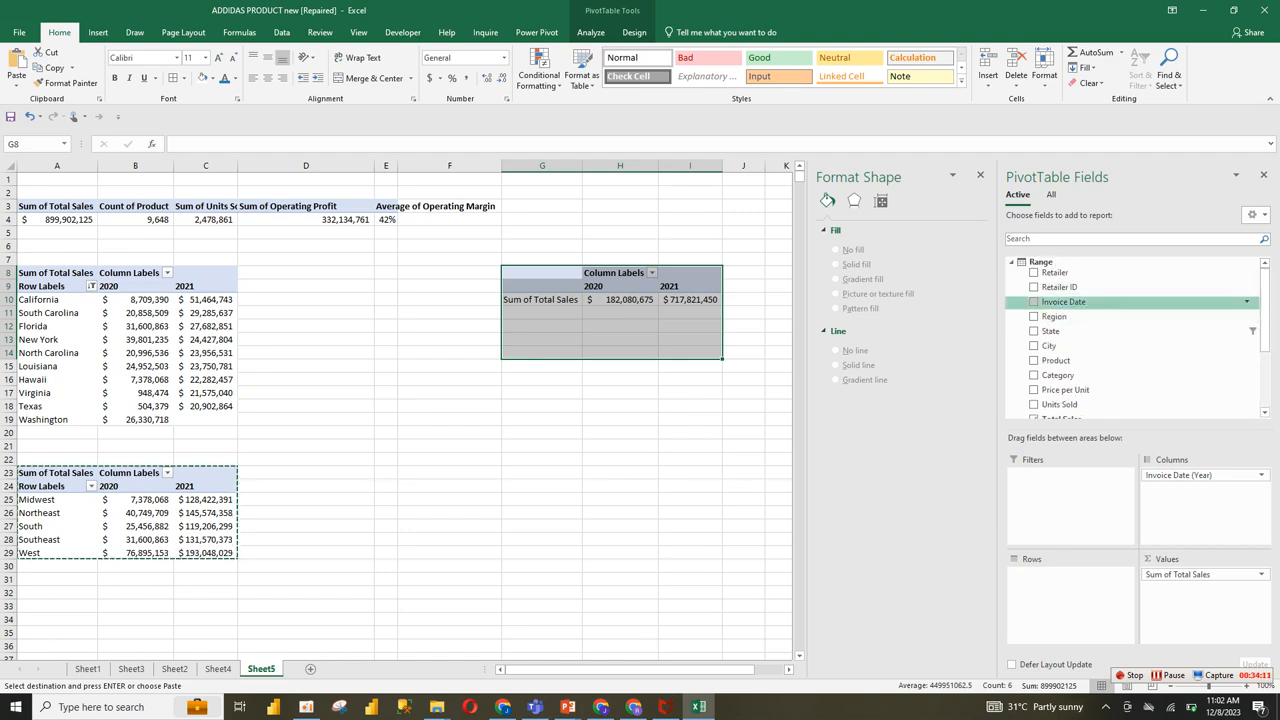
pyautogui.moveTo(1180, 475); pyautogui.dragTo(1070, 578)
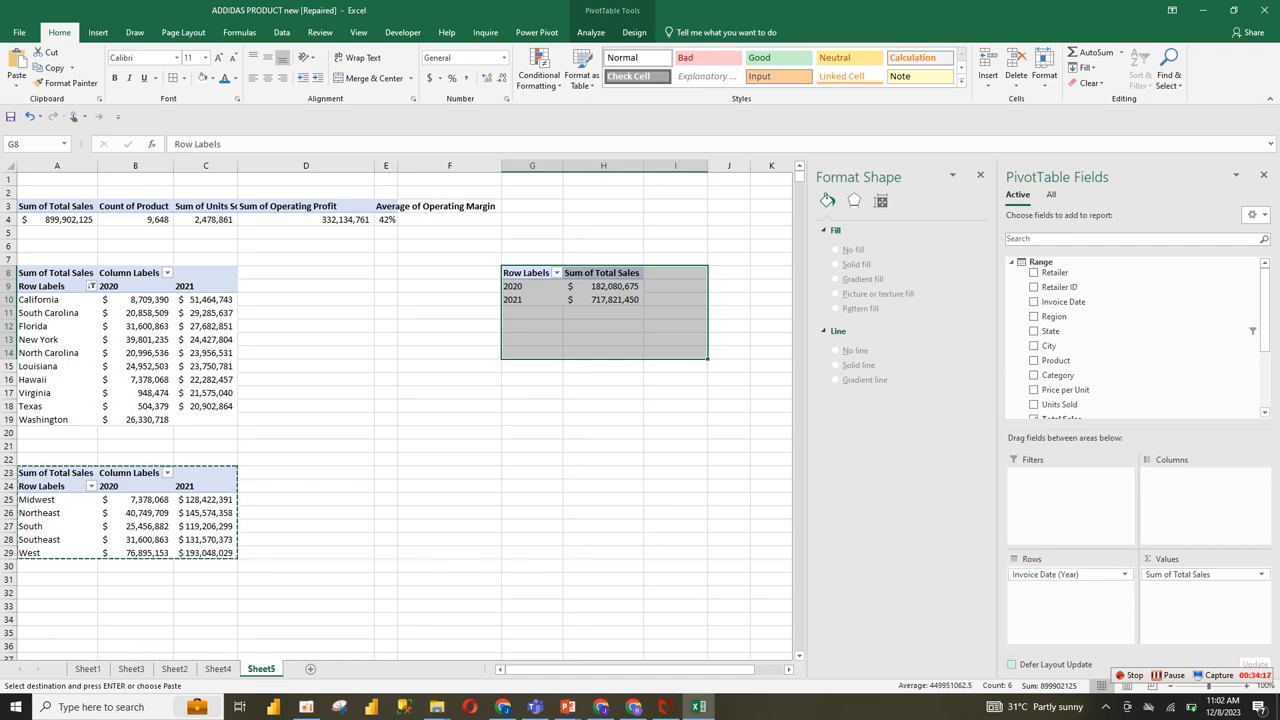
# Step: Add Units Sold to the values and Invoice Date to the rows of the pivot table at G8 on Sheet5
pyautogui.click(218, 669)
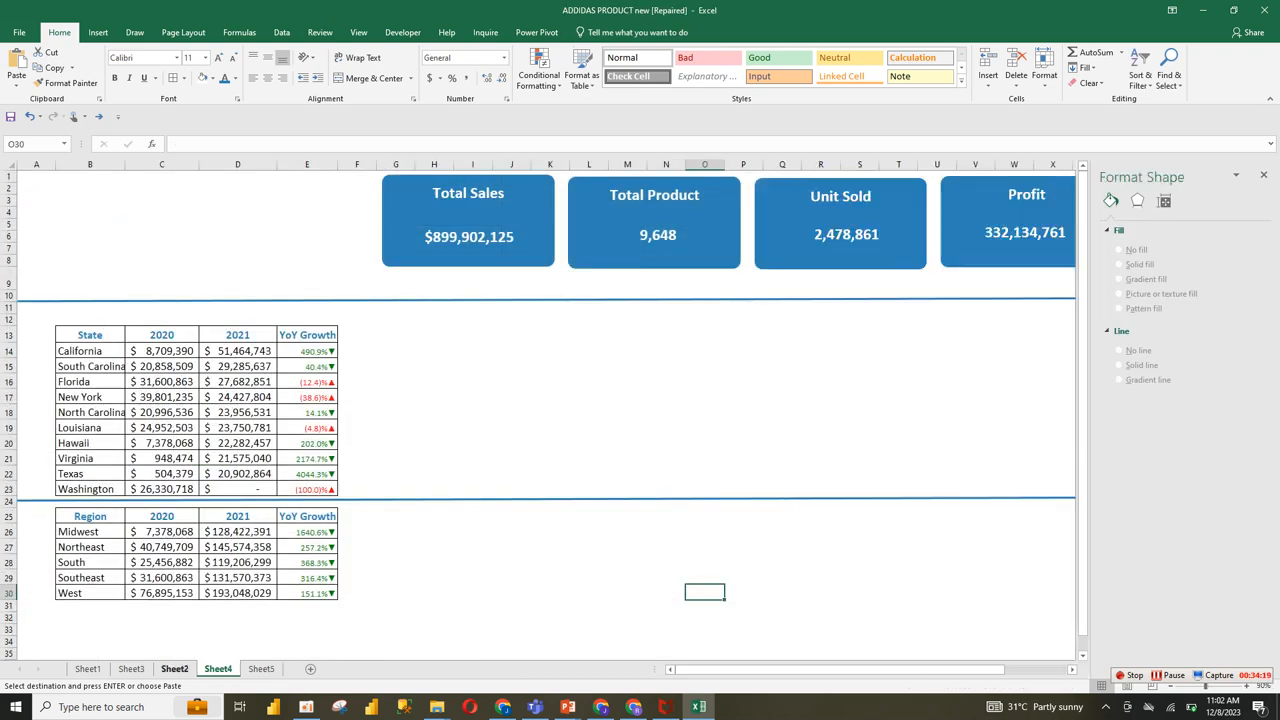
pyautogui.click(175, 669)
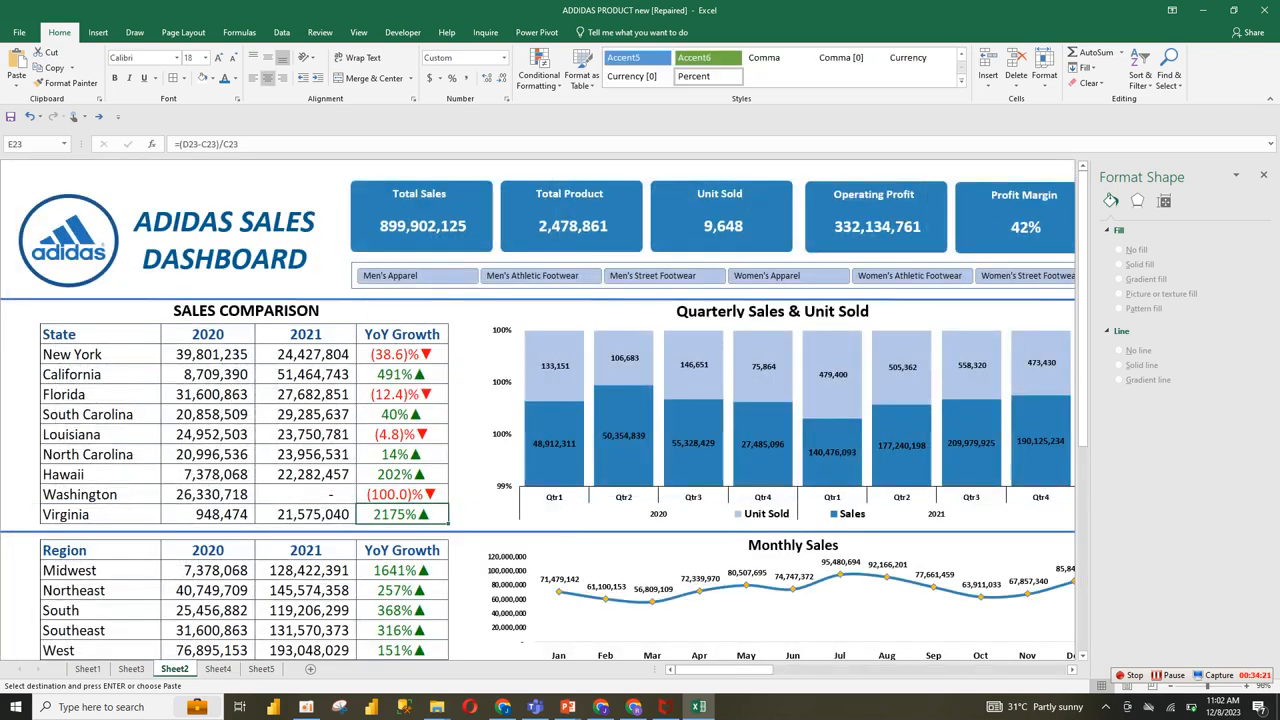
pyautogui.click(218, 669)
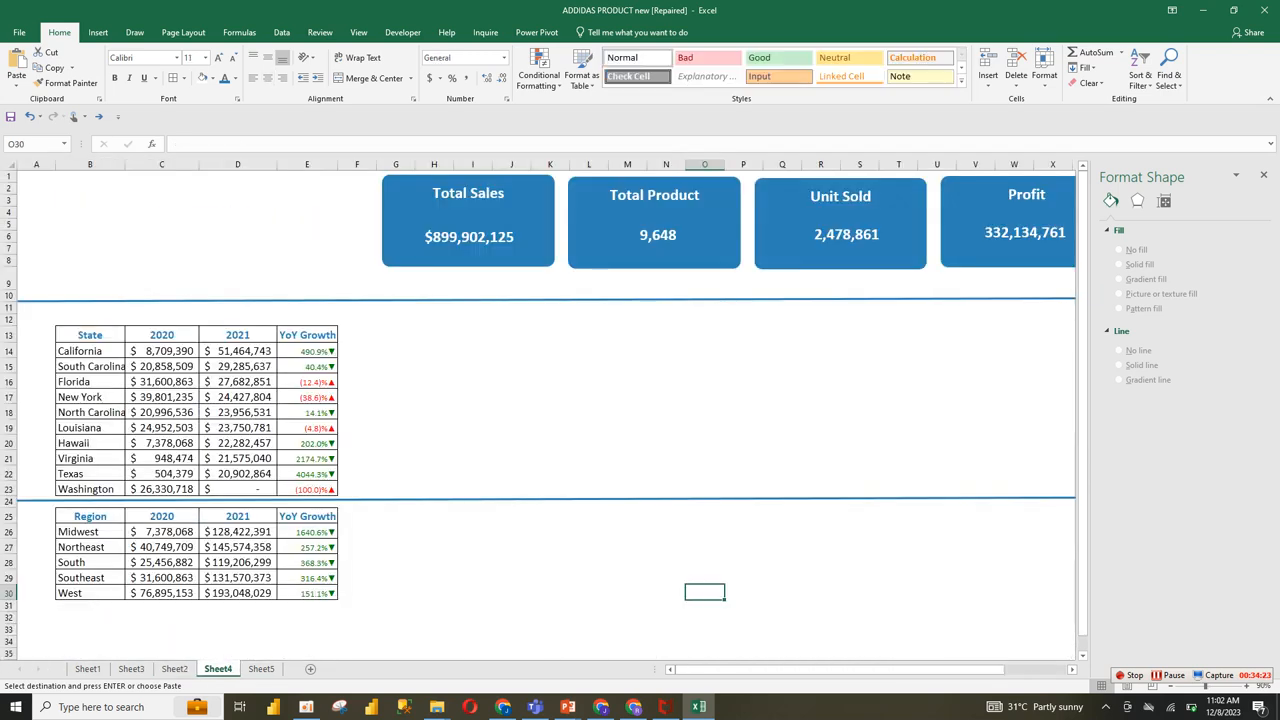
pyautogui.click(261, 669)
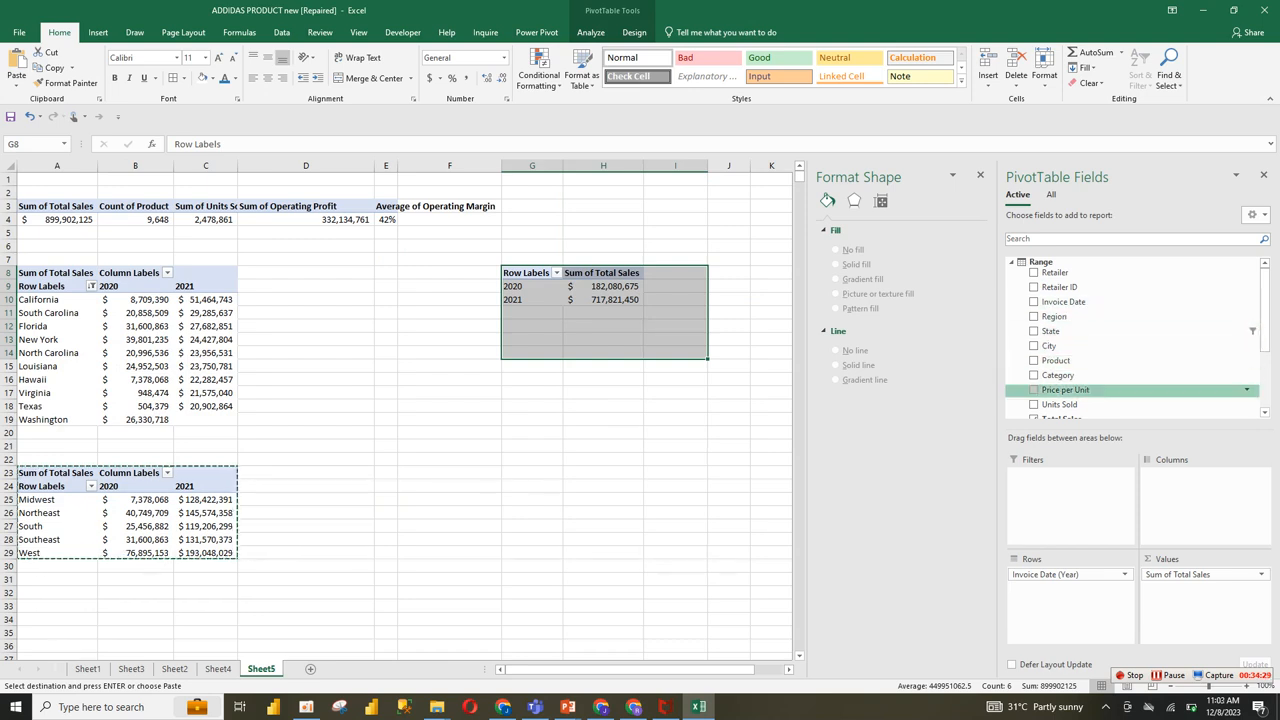
pyautogui.moveTo(1060, 405); pyautogui.dragTo(1190, 592)
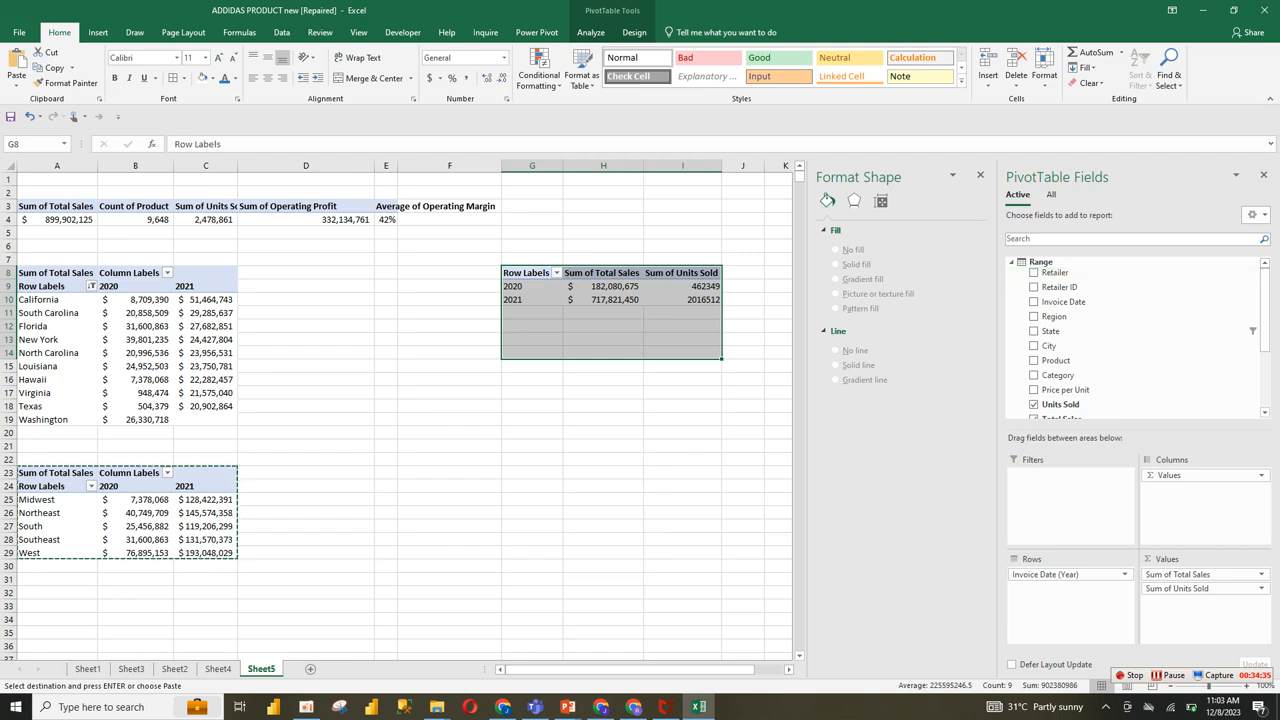
pyautogui.moveTo(1066, 575); pyautogui.dragTo(880, 500)
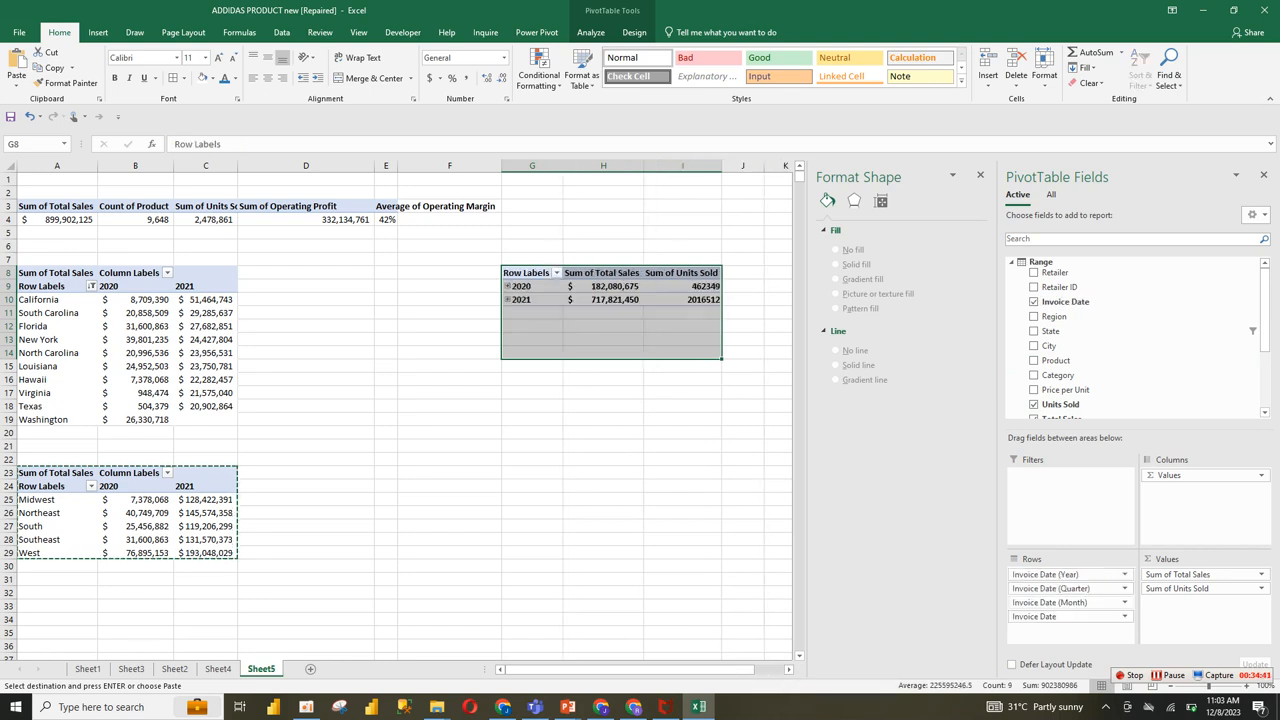
# Step: Remove Invoice Date and Invoice Date (Month) from the rows of the pivot table at G8, keeping Year and Quarter
pyautogui.click(1124, 616)
pyautogui.click(1060, 584)
pyautogui.click(1124, 602)
pyautogui.click(1060, 569)
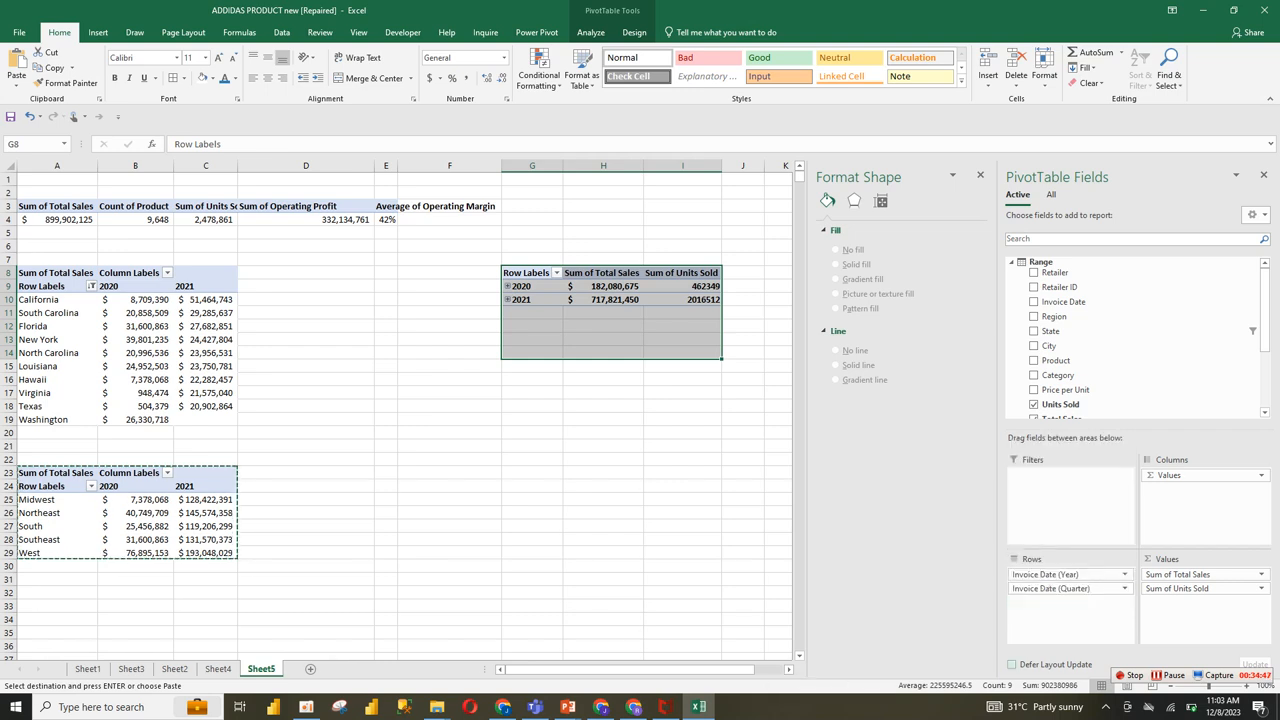
pyautogui.click(1124, 574)
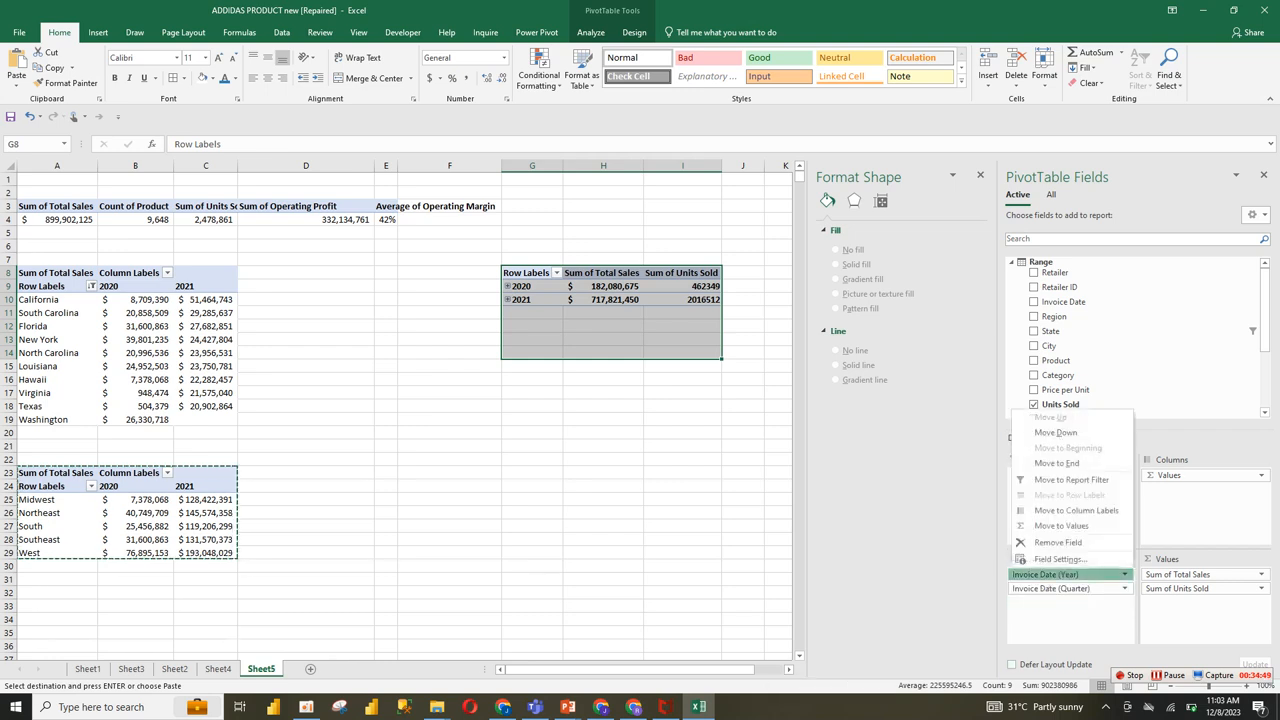
# Step: Expand 2020 and 2021 in the pivot table at G8 to list their quarters
pyautogui.click(508, 286)
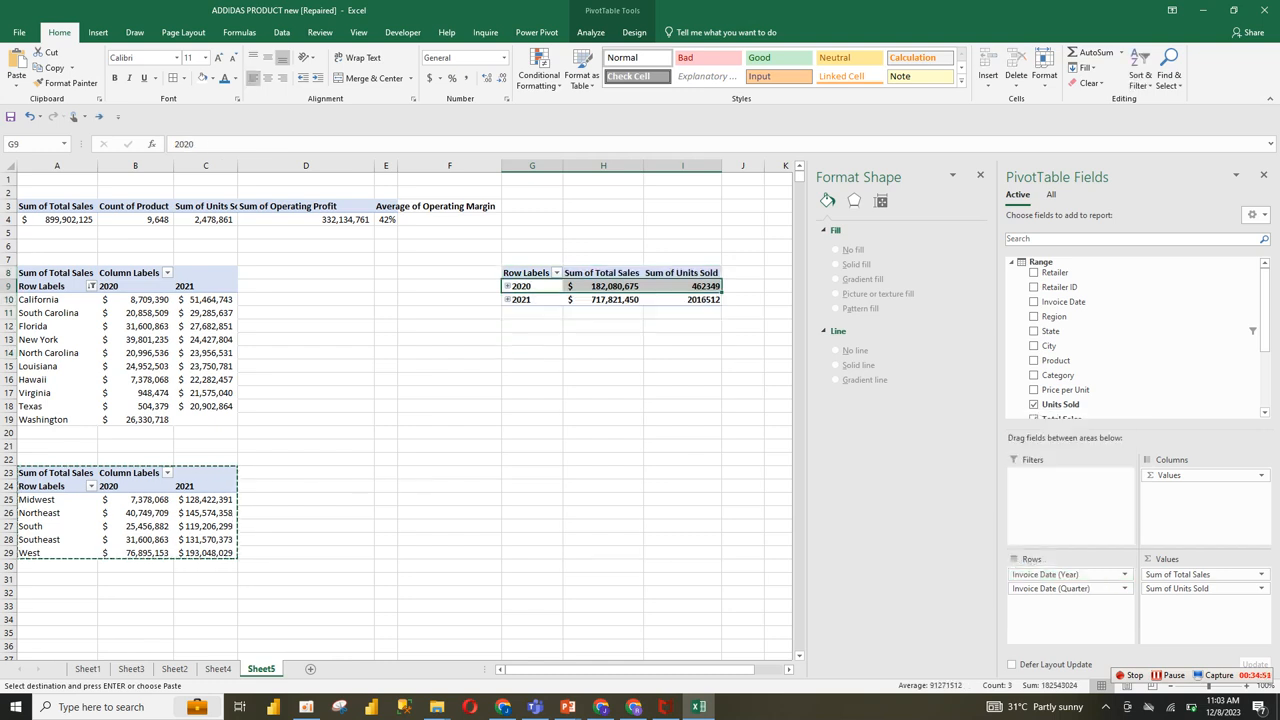
pyautogui.click(508, 286)
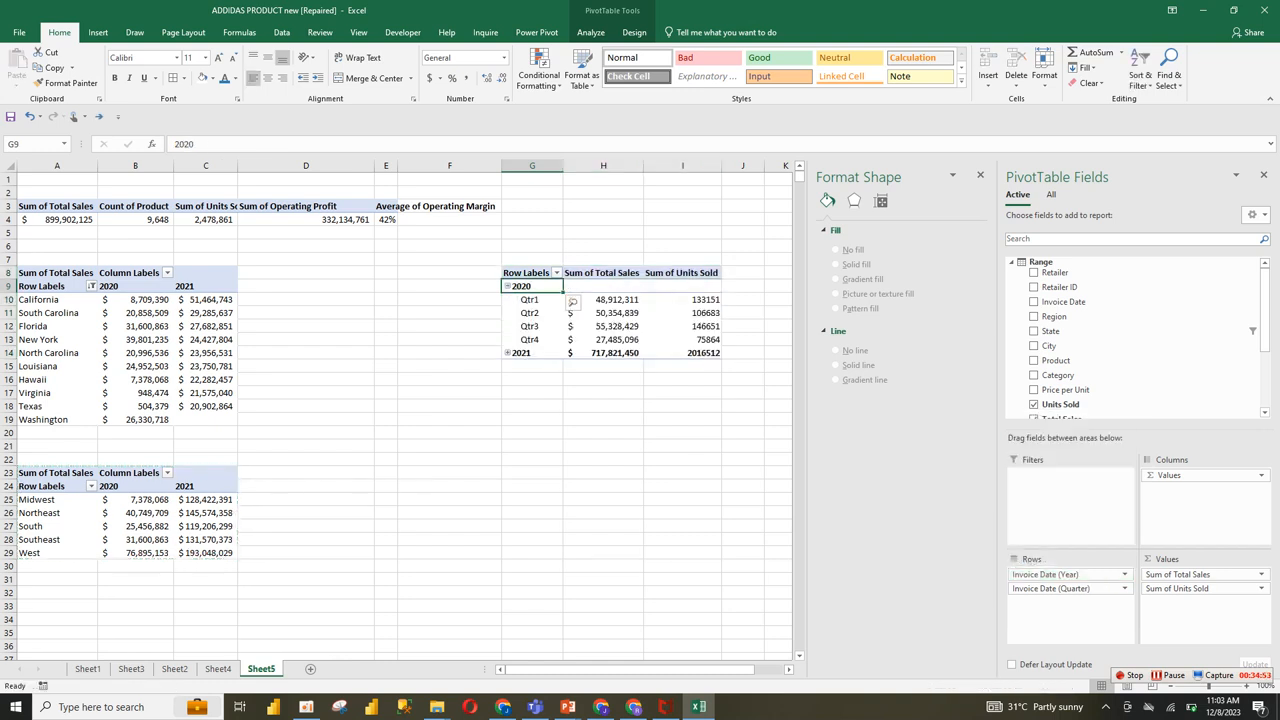
pyautogui.click(505, 352)
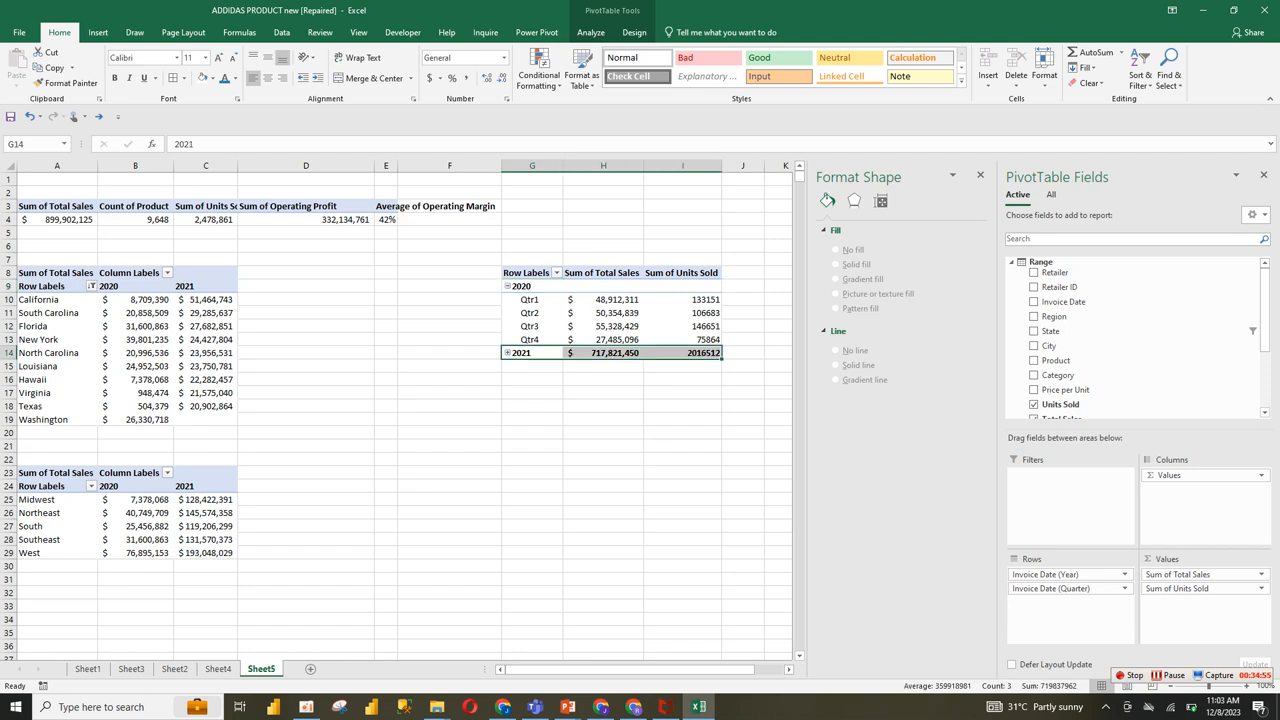
pyautogui.click(508, 353)
pyautogui.click(682, 486)
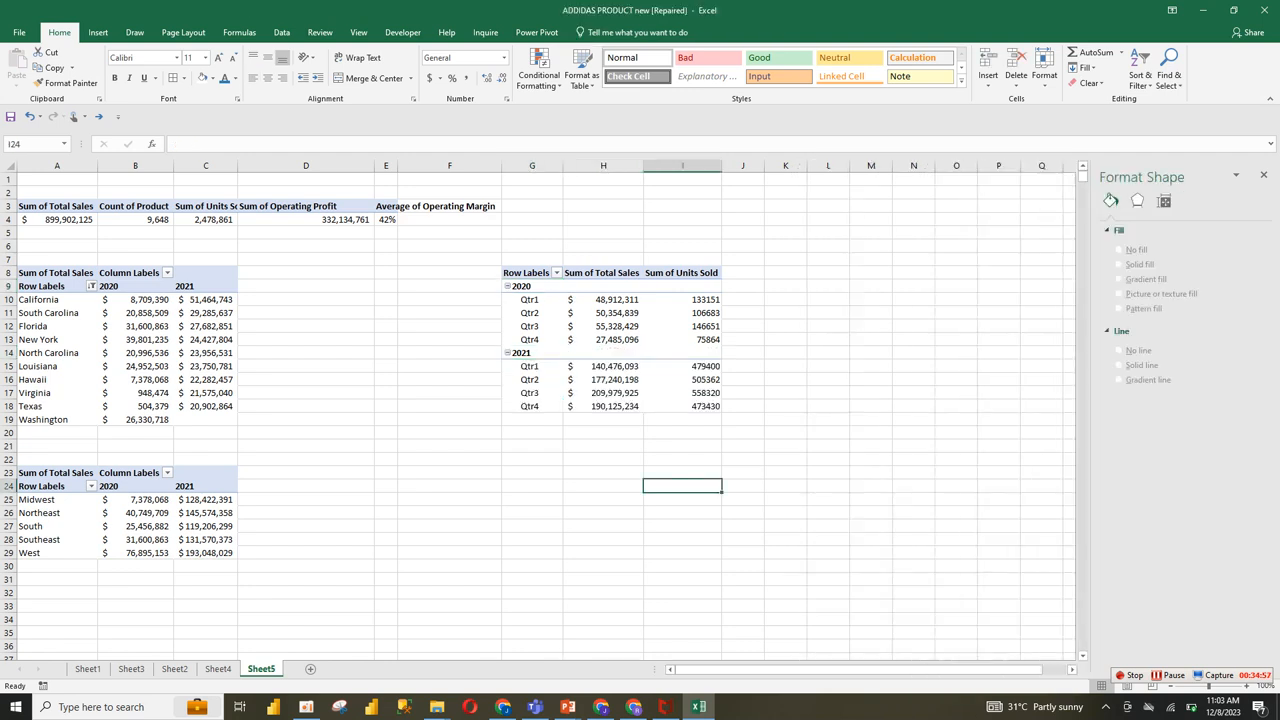
pyautogui.click(743, 446)
# Step: Insert a 2-D 100% stacked column chart from the quarterly pivot table and make it slightly wider and shorter
pyautogui.moveTo(540, 286); pyautogui.dragTo(702, 420)
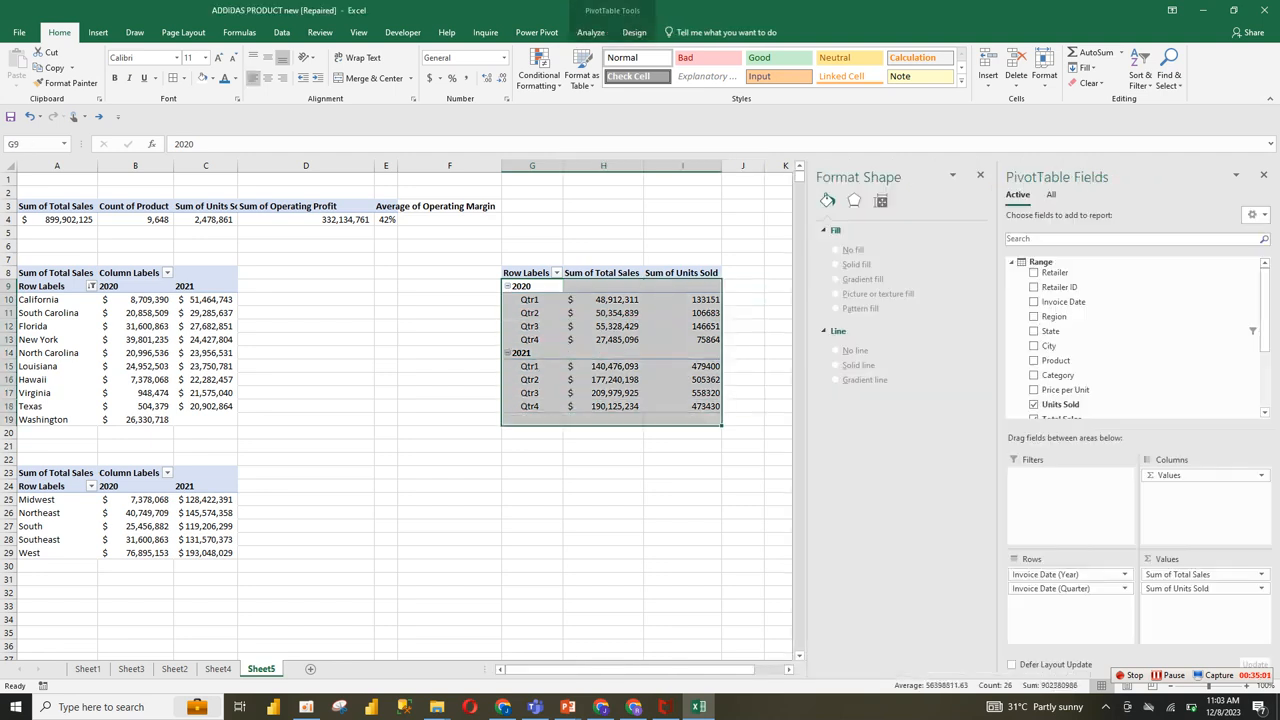
pyautogui.click(603, 326)
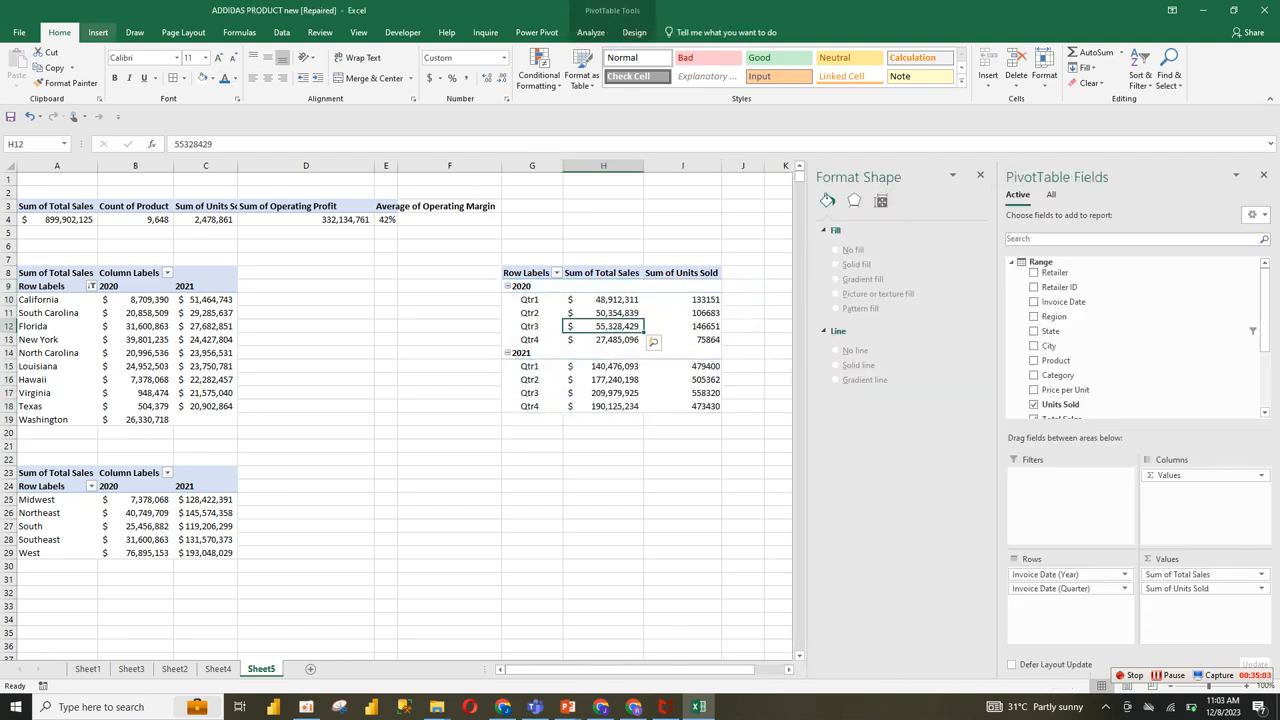
pyautogui.click(98, 32)
pyautogui.click(572, 53)
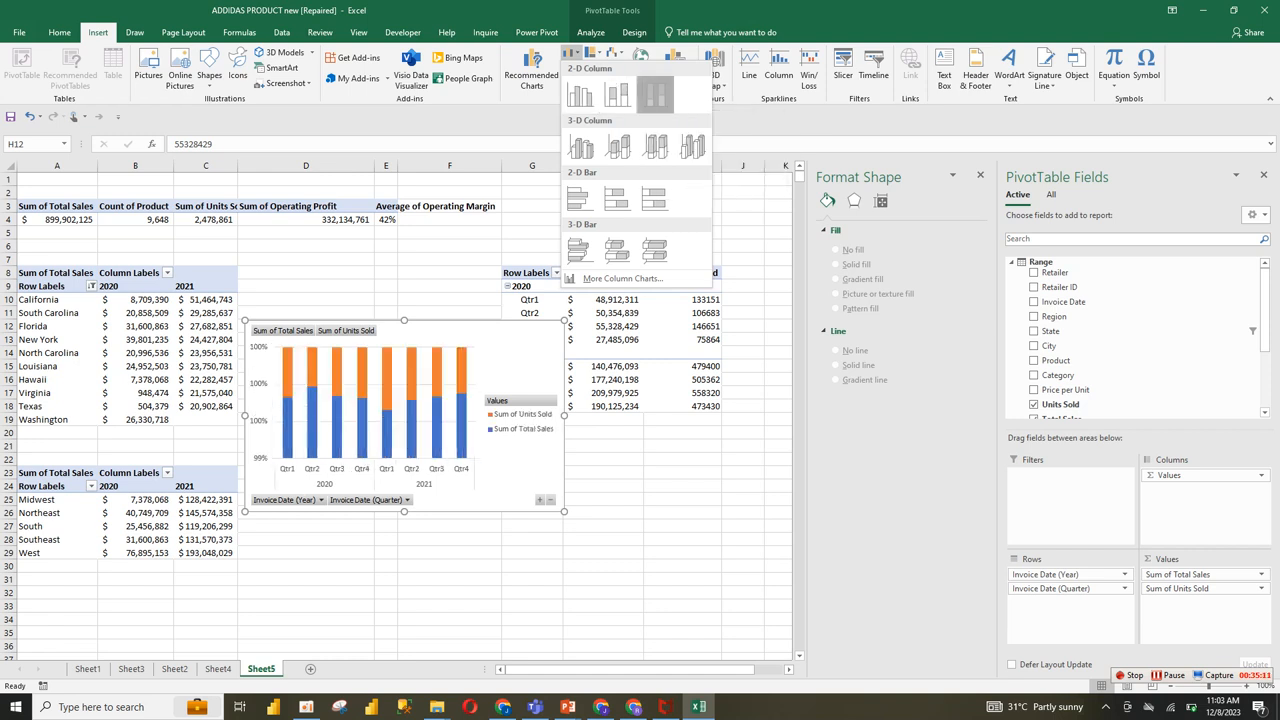
pyautogui.click(654, 94)
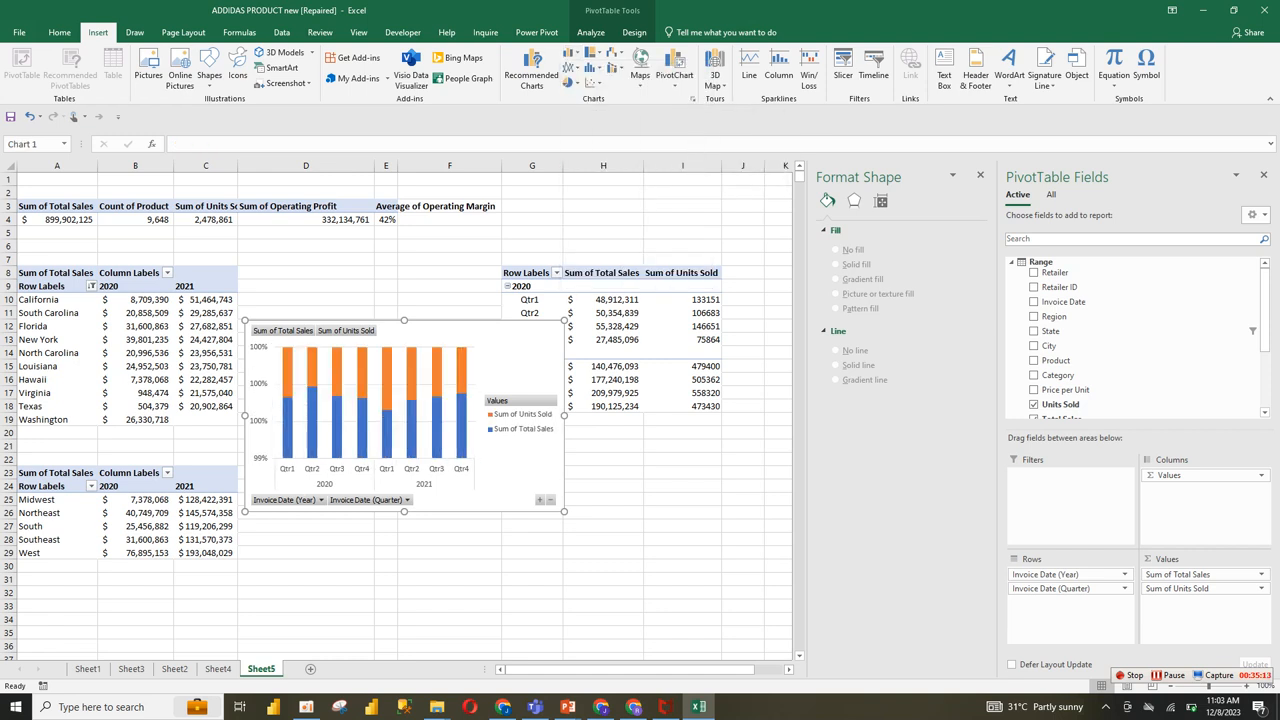
pyautogui.moveTo(564, 512); pyautogui.dragTo(599, 493)
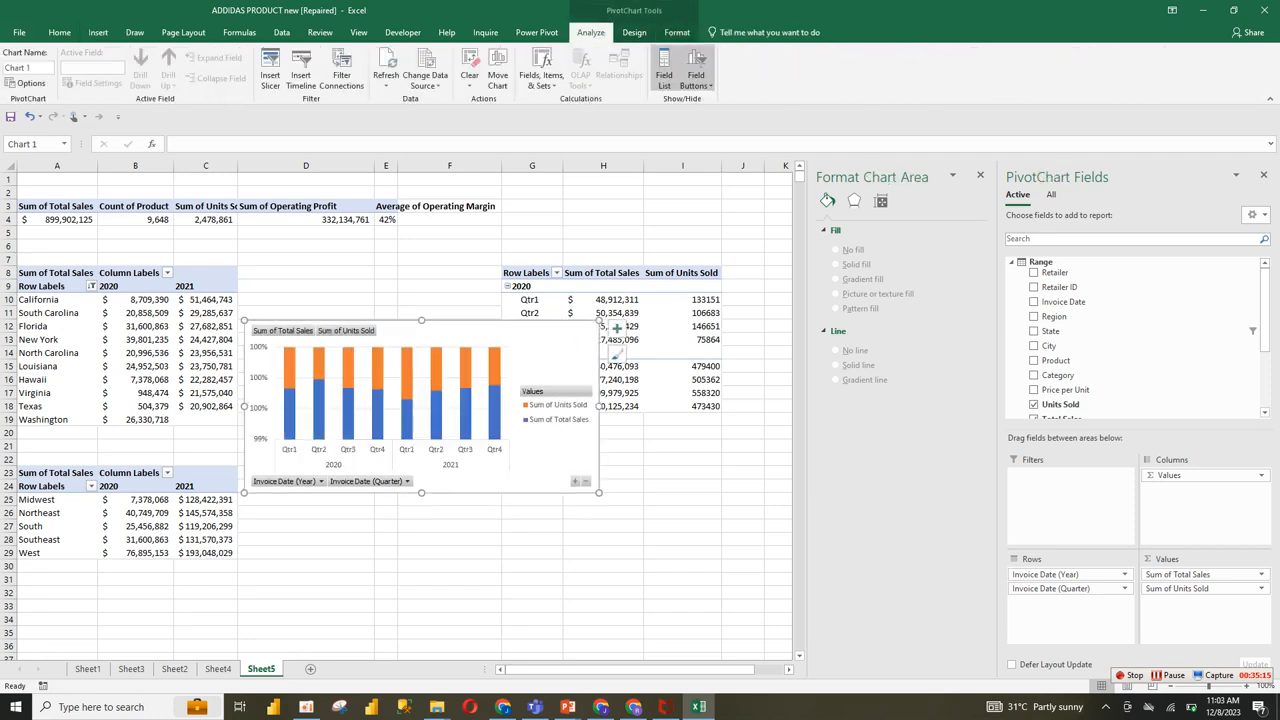
# Step: Hide all field buttons on the quarterly pivot chart
pyautogui.click(400, 482)
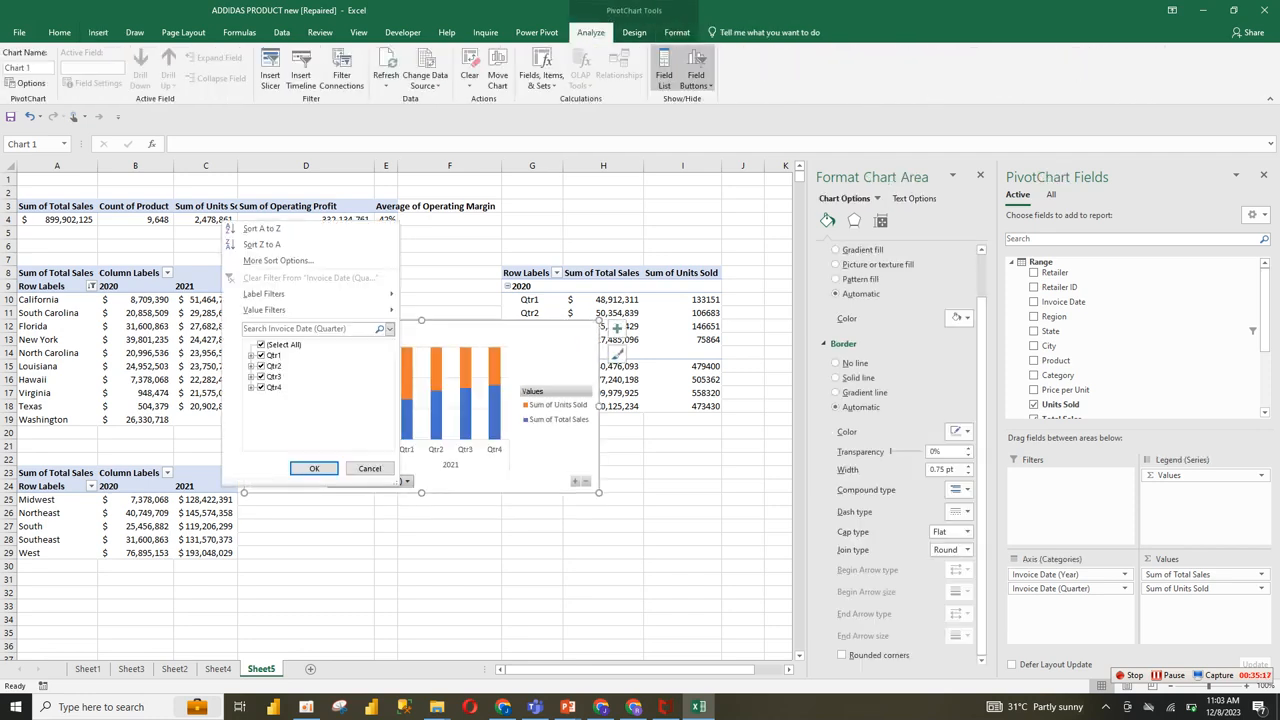
pyautogui.click(375, 468)
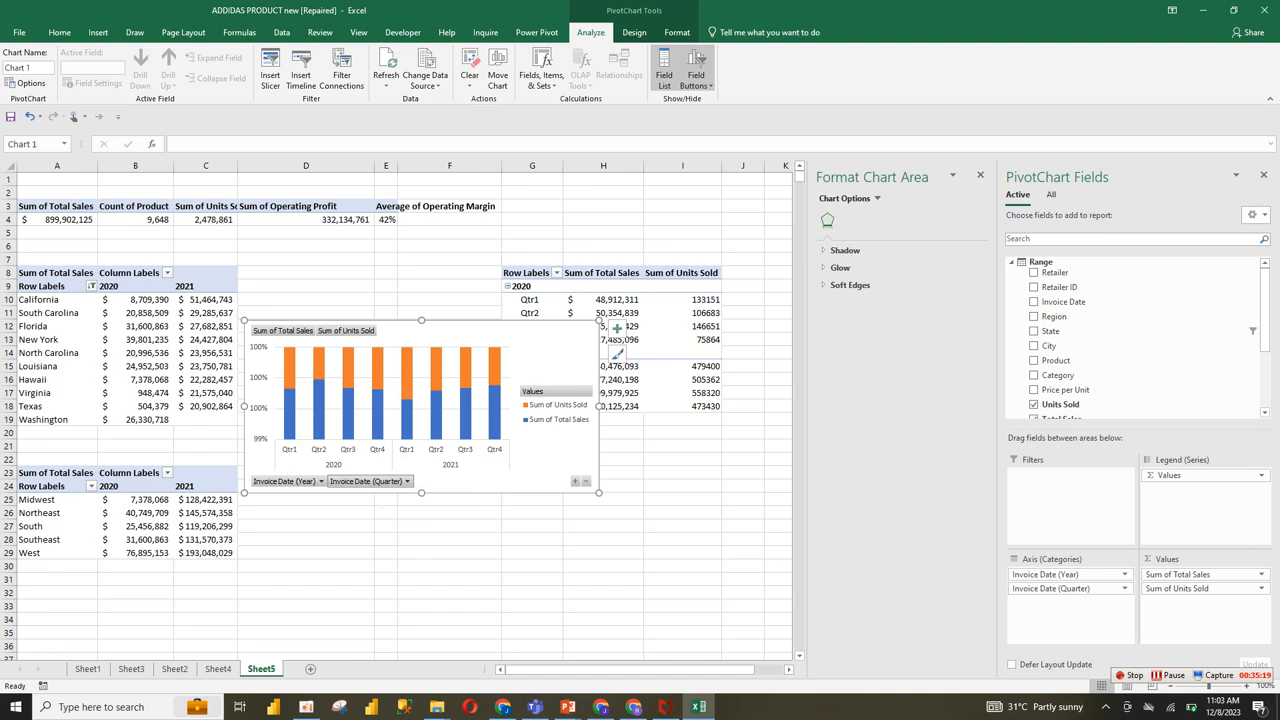
pyautogui.rightClick(360, 481)
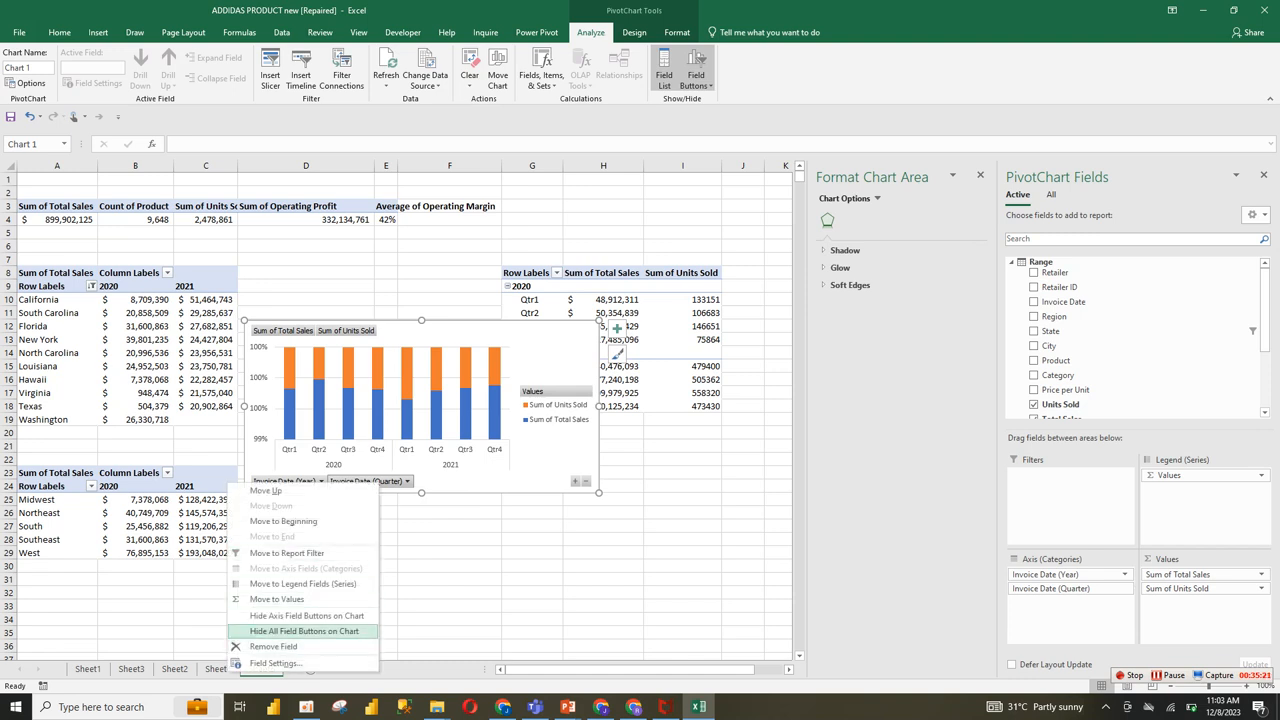
pyautogui.click(303, 631)
# Step: Delete the chart's vertical percentage axis and move the legend inward over the last columns
pyautogui.click(555, 405)
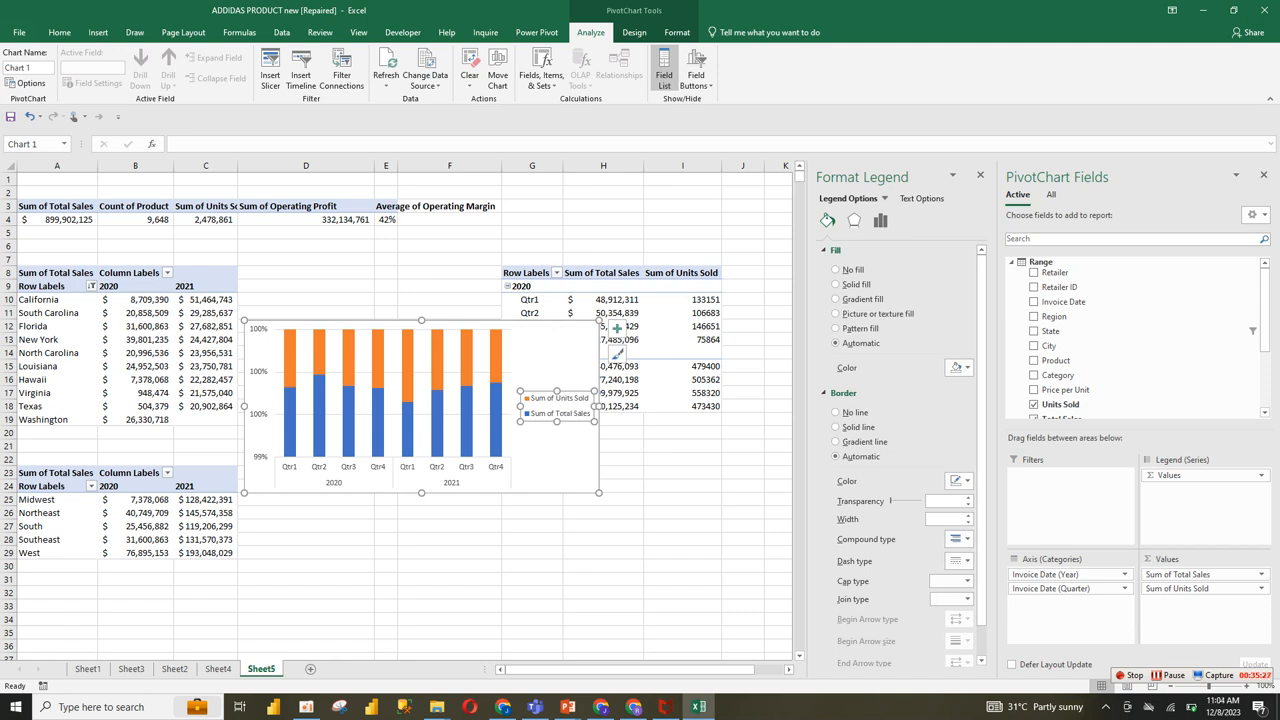
pyautogui.click(260, 414)
pyautogui.press('Delete')
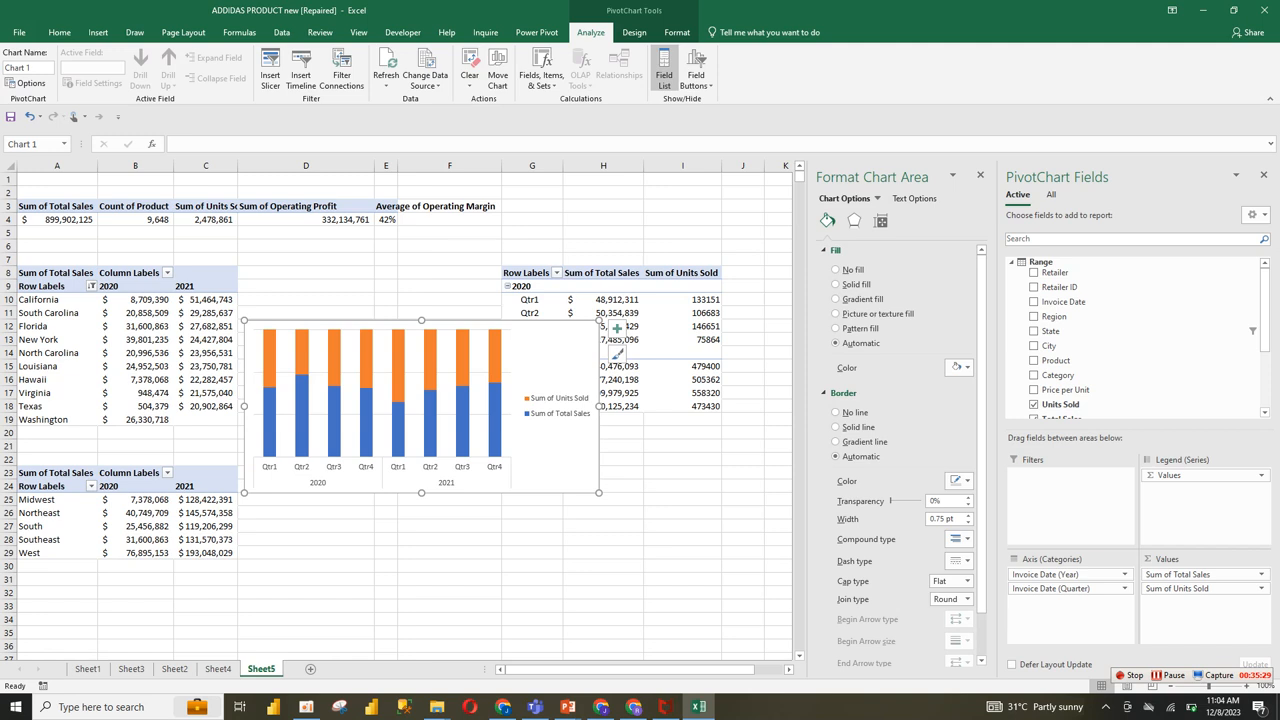
pyautogui.click(561, 410)
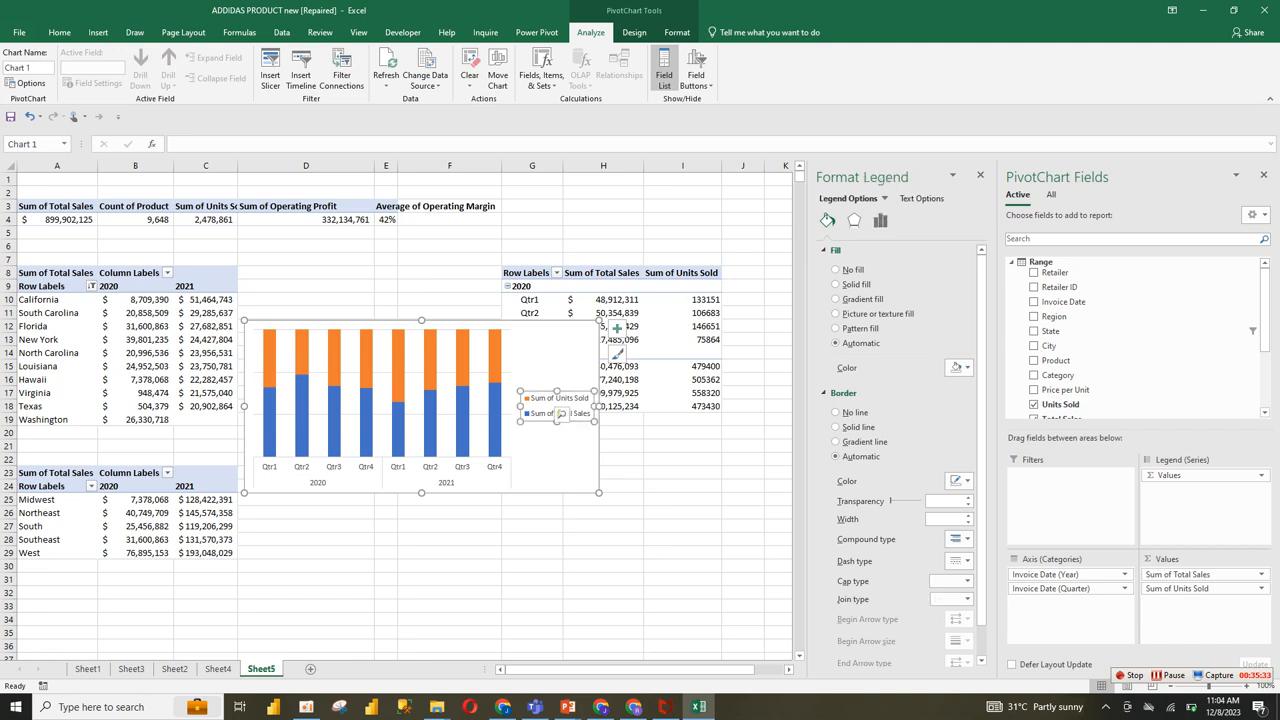
pyautogui.moveTo(561, 413); pyautogui.dragTo(519, 413)
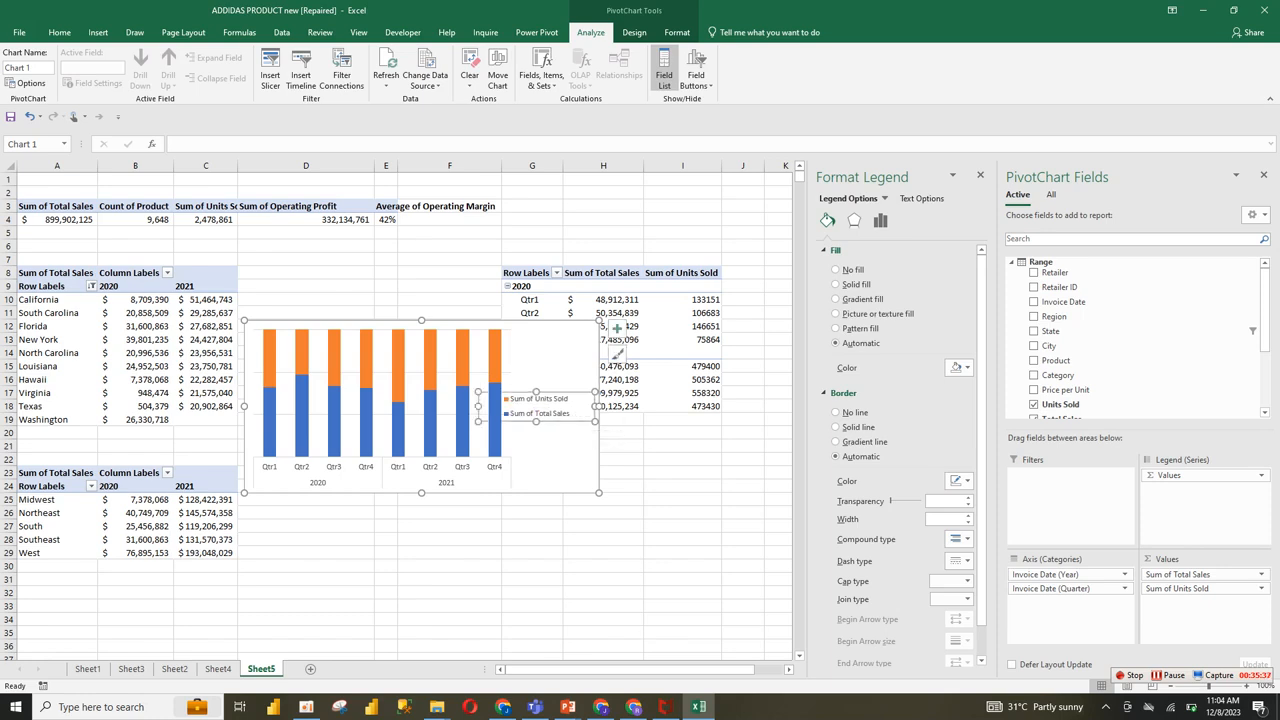
# Step: Rename the Sum of Total Sales header in H8 as Total Sales
pyautogui.click(530, 272)
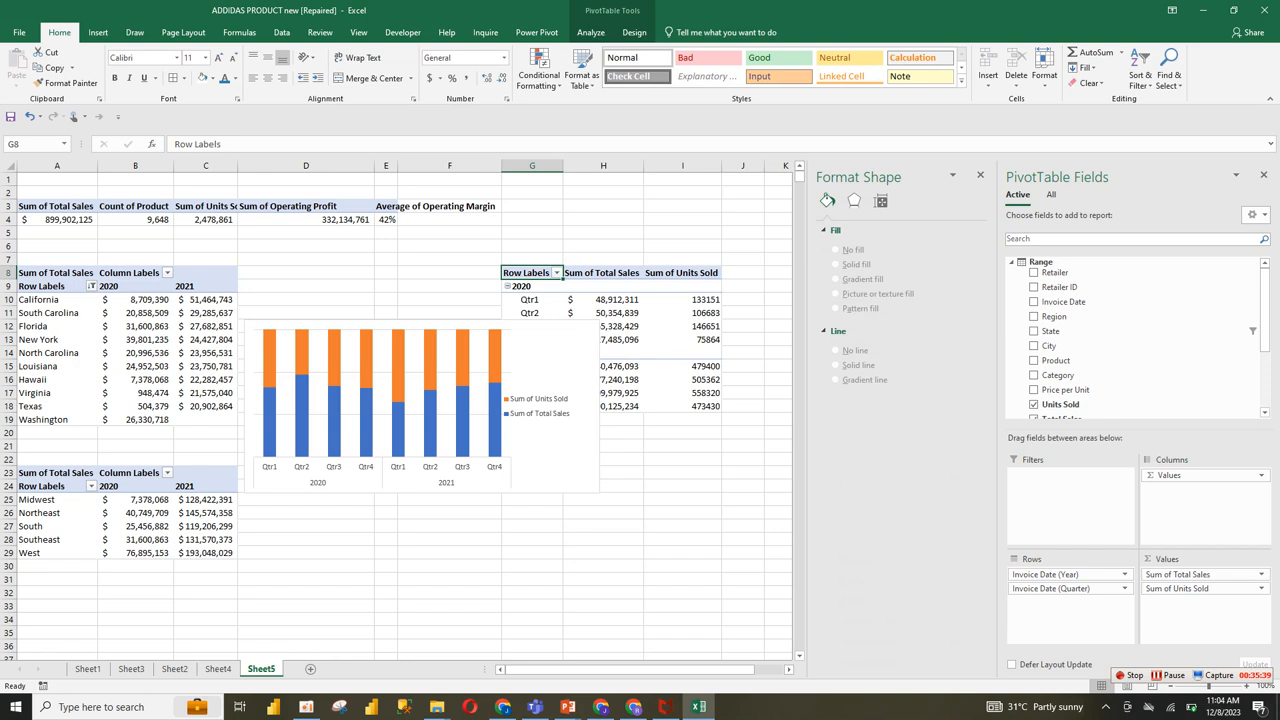
pyautogui.click(603, 269)
pyautogui.click(603, 273)
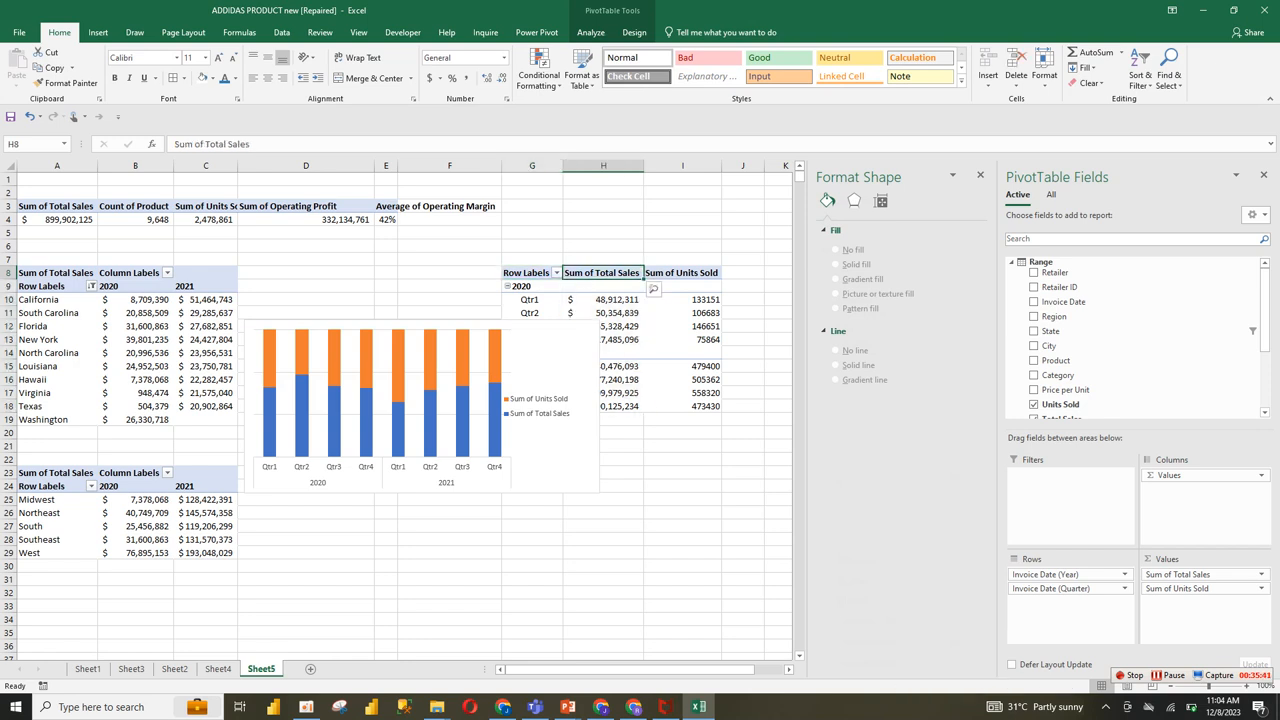
pyautogui.moveTo(206, 144); pyautogui.dragTo(174, 144)
pyautogui.press('BackSpace')
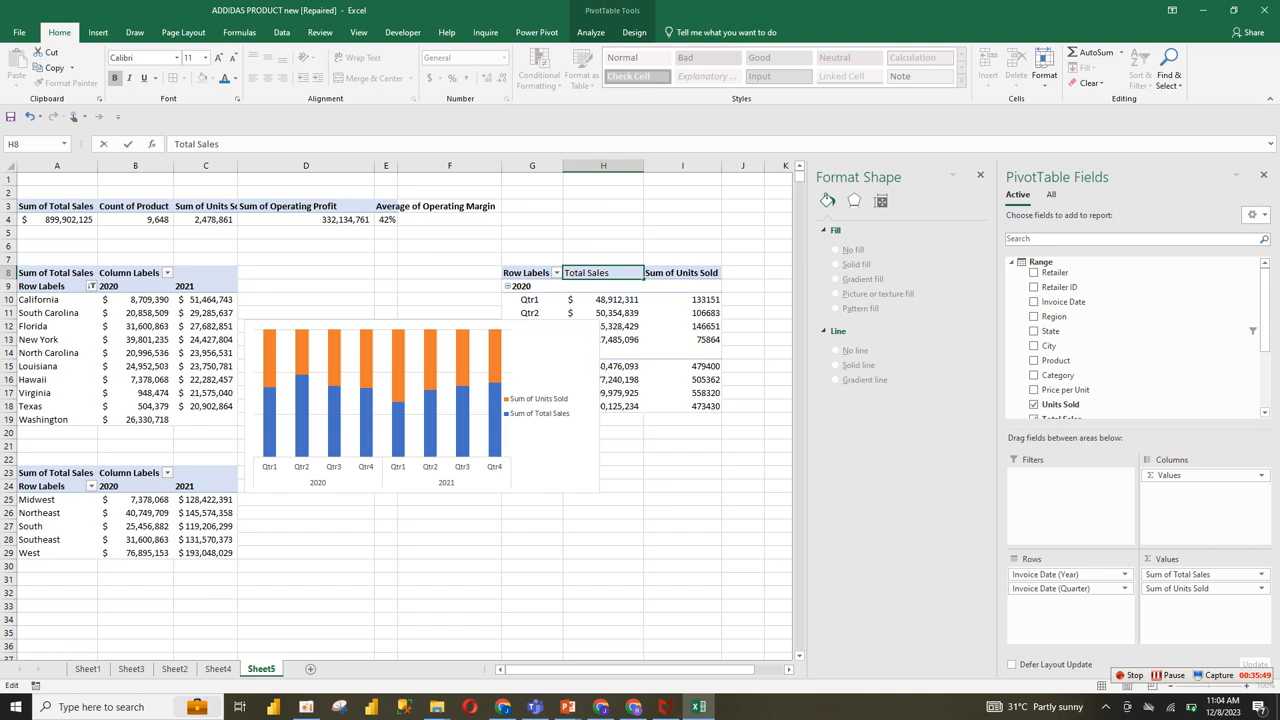
pyautogui.click(306, 286)
# Step: Rename the Sum of Units Sold header in I8 as Units Sold, followed by a trailing space
pyautogui.click(682, 268)
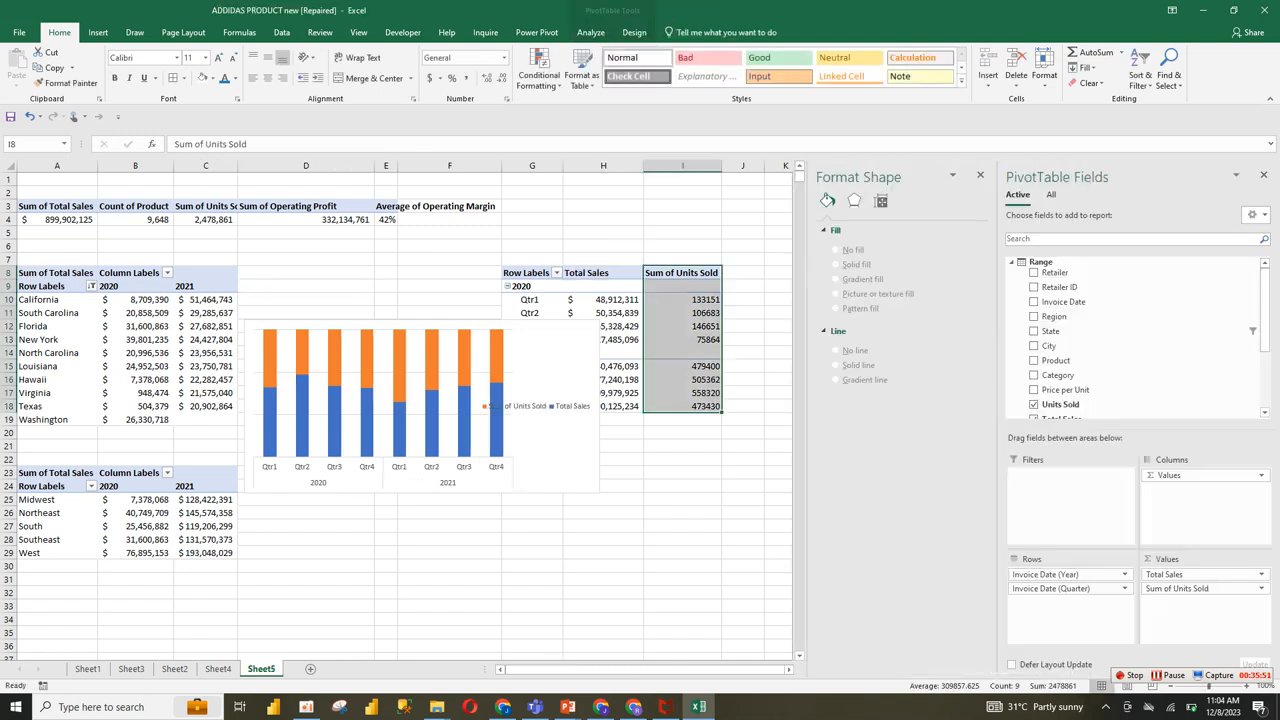
pyautogui.click(682, 272)
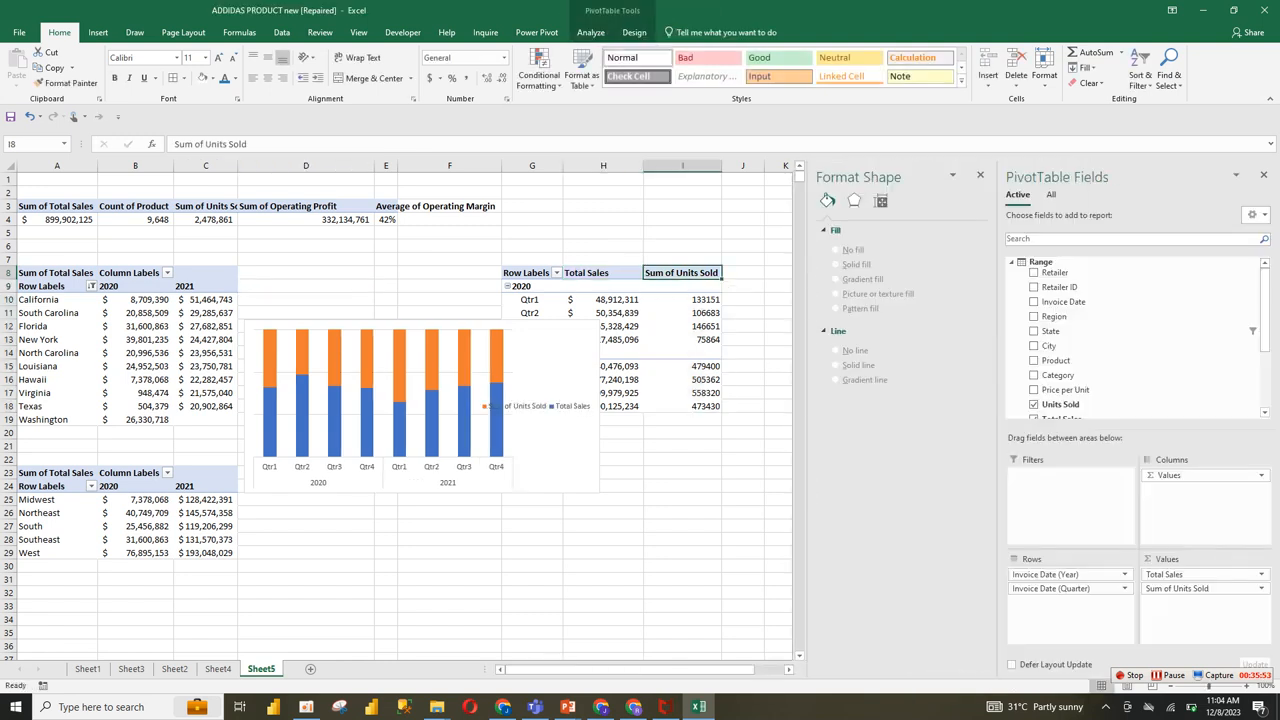
pyautogui.moveTo(207, 144); pyautogui.dragTo(174, 144)
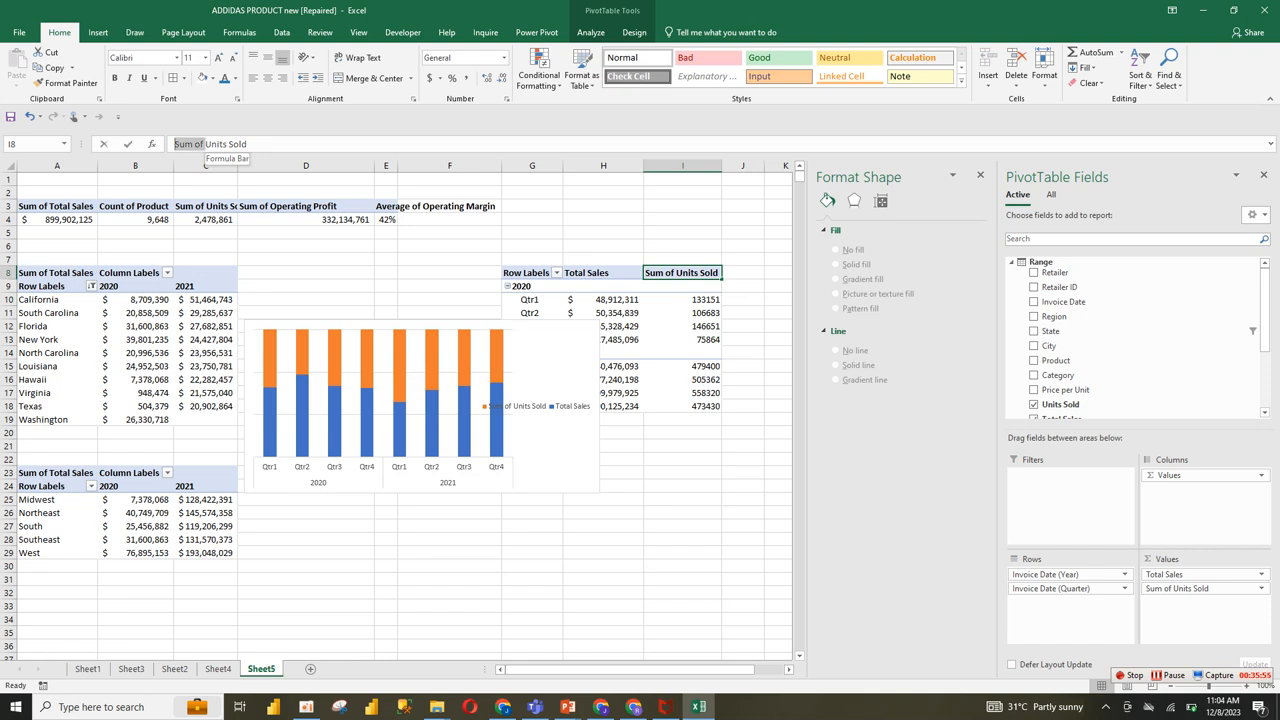
pyautogui.press('BackSpace')
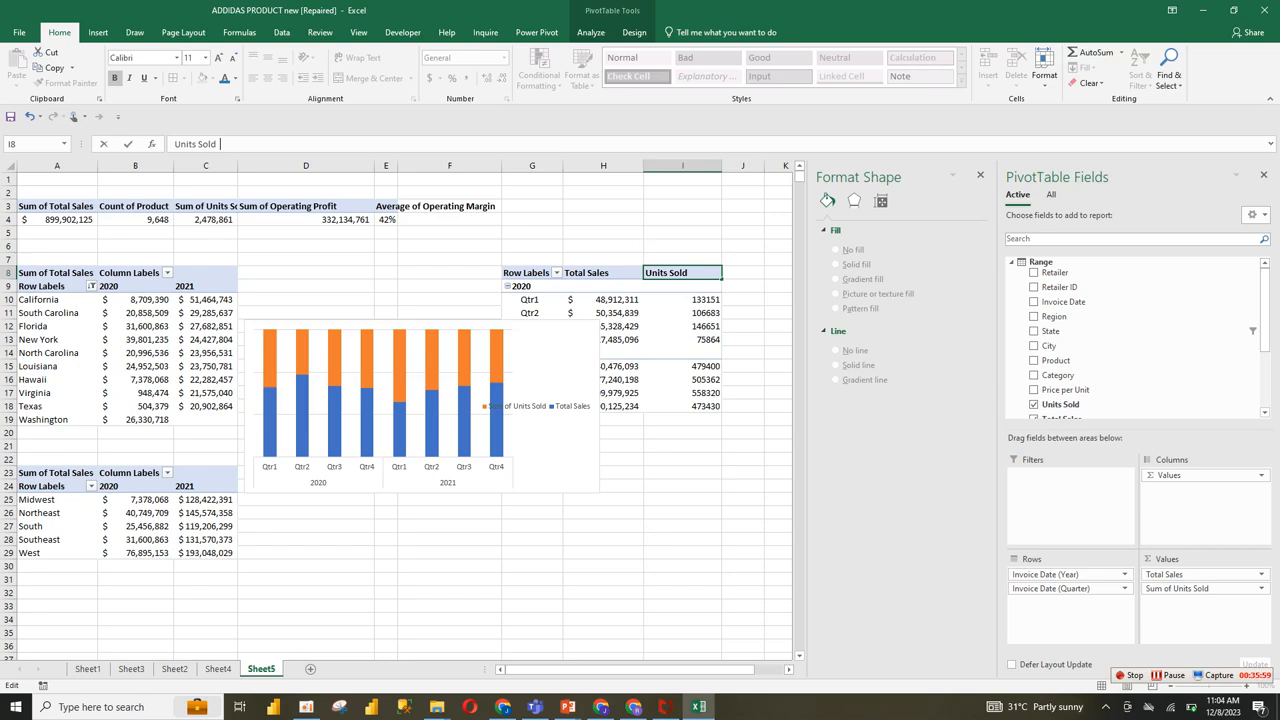
pyautogui.click(683, 499)
# Step: Move the chart below the quarterly pivot table and place its legend beneath the columns, between the 2020 and 2021 labels
pyautogui.moveTo(420, 405); pyautogui.dragTo(566, 516)
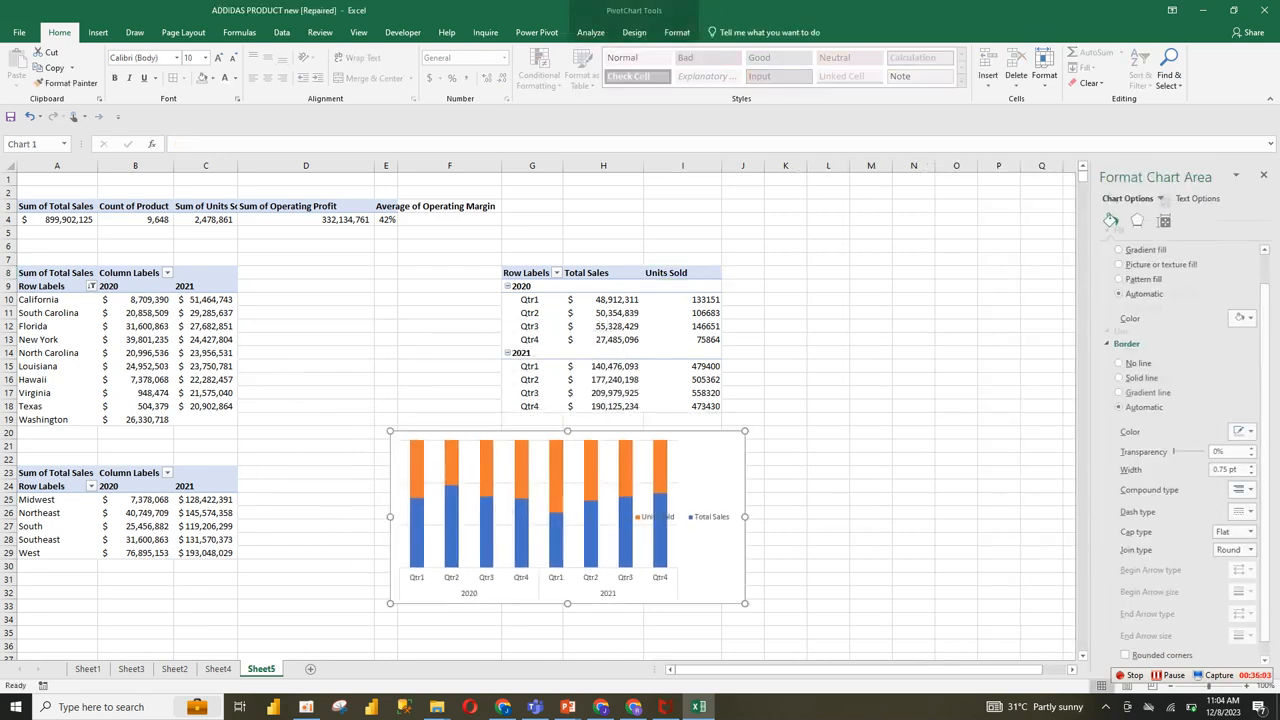
pyautogui.click(683, 517)
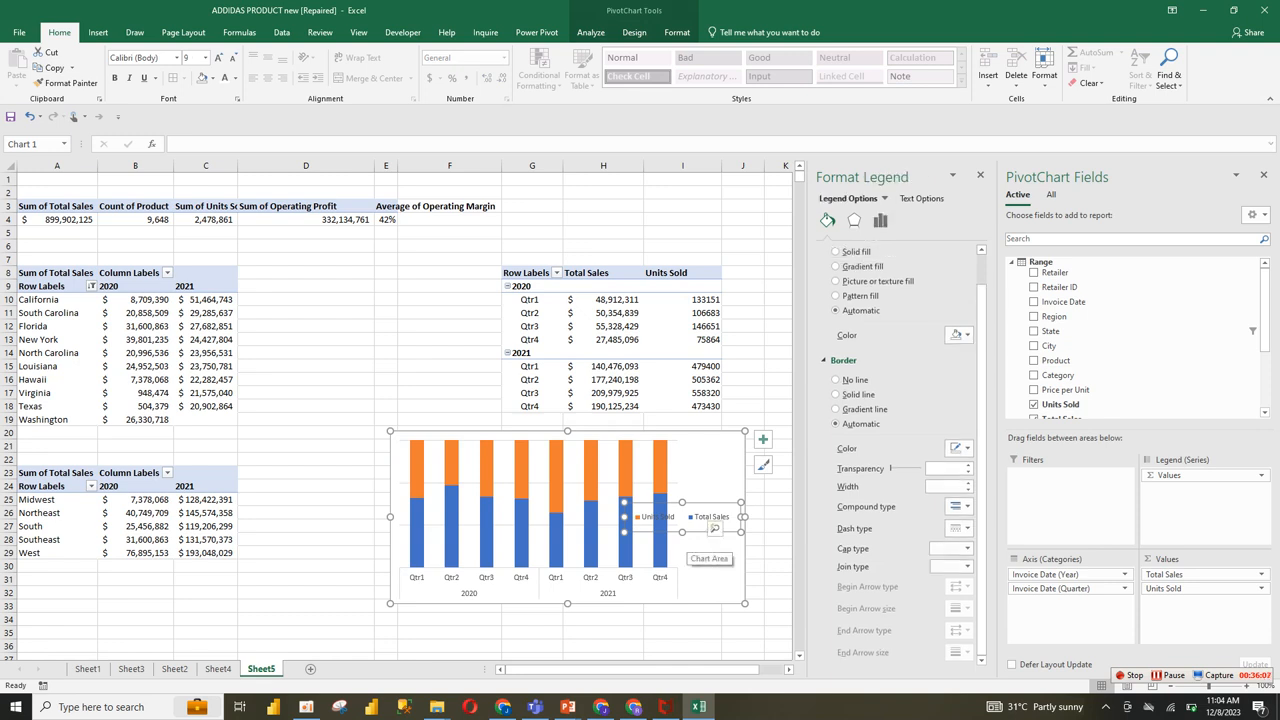
pyautogui.moveTo(604, 576)
pyautogui.mouseDown()
pyautogui.moveTo(537, 585)
pyautogui.moveTo(596, 580)
pyautogui.mouseUp()
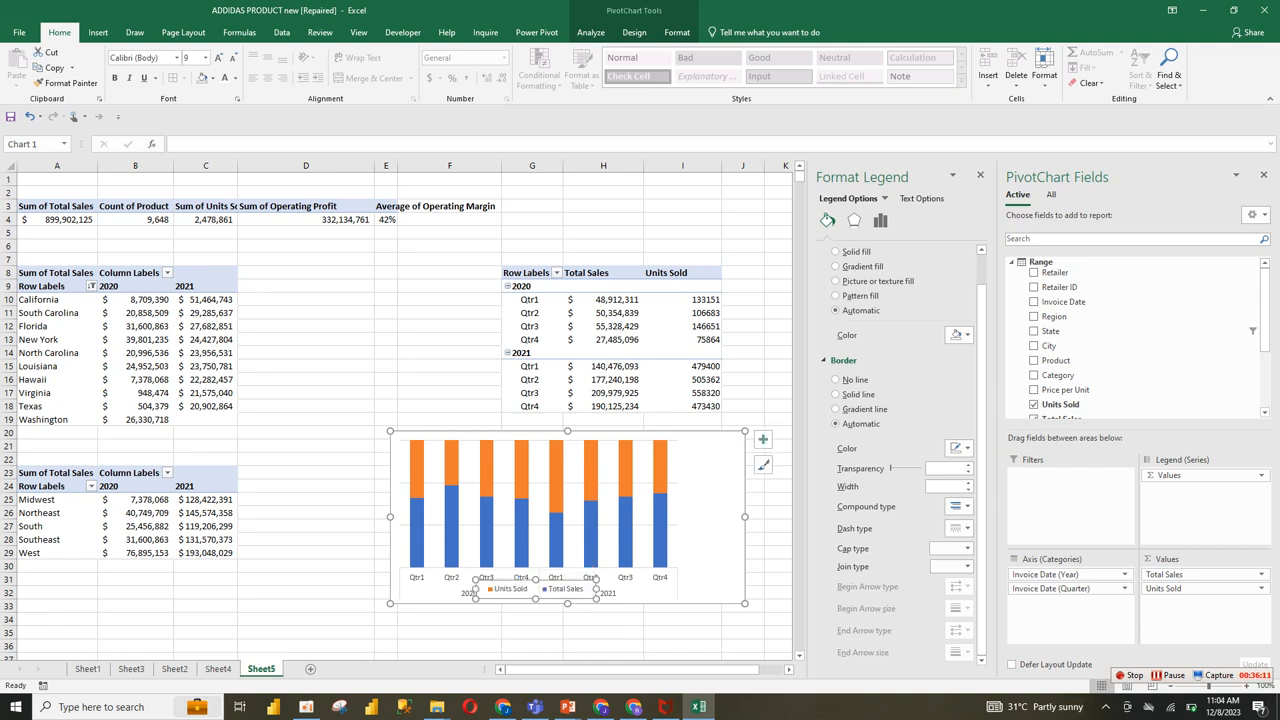
pyautogui.click(682, 609)
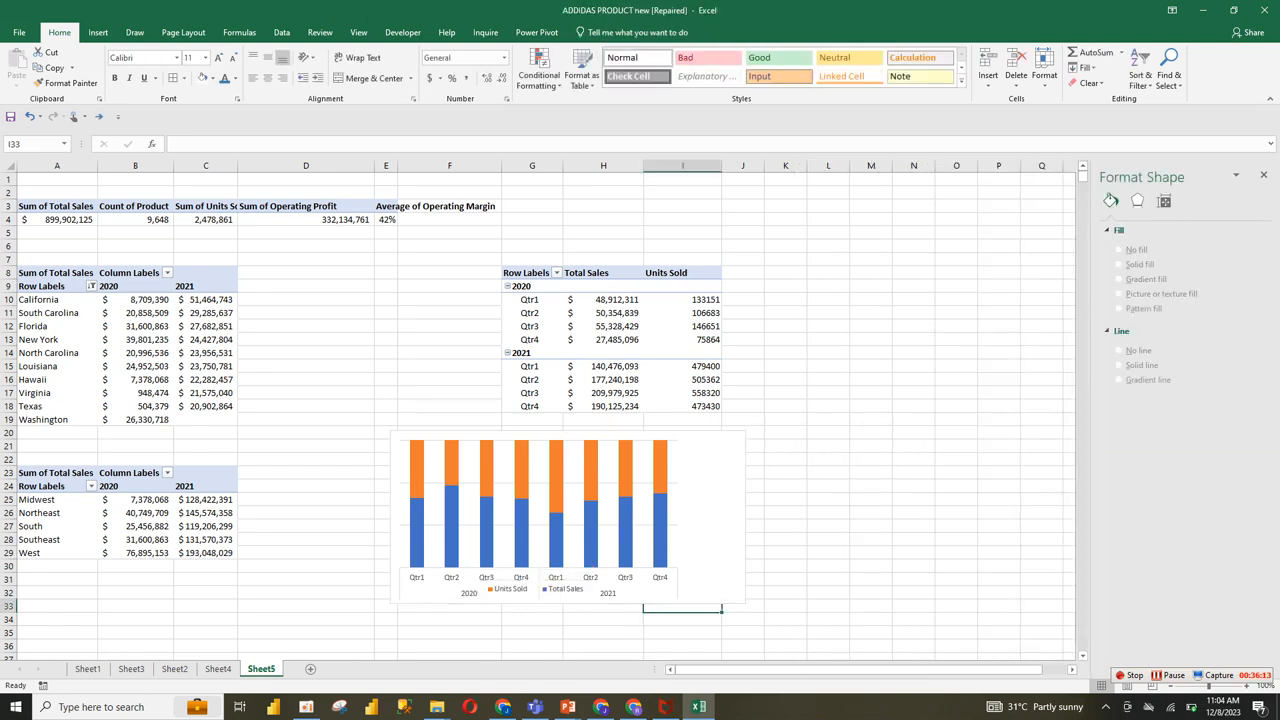
# Step: Remove the gridlines from the quarterly sales and units chart
pyautogui.click(704, 545)
pyautogui.click(625, 530)
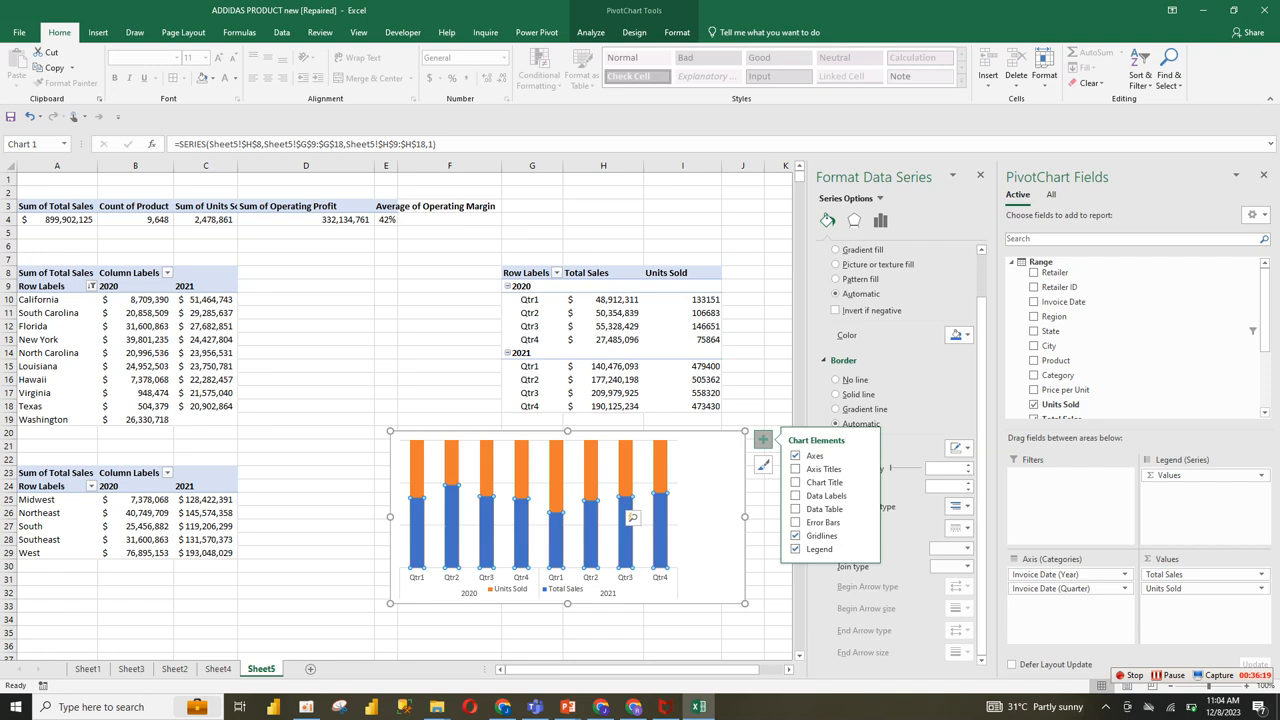
pyautogui.click(822, 535)
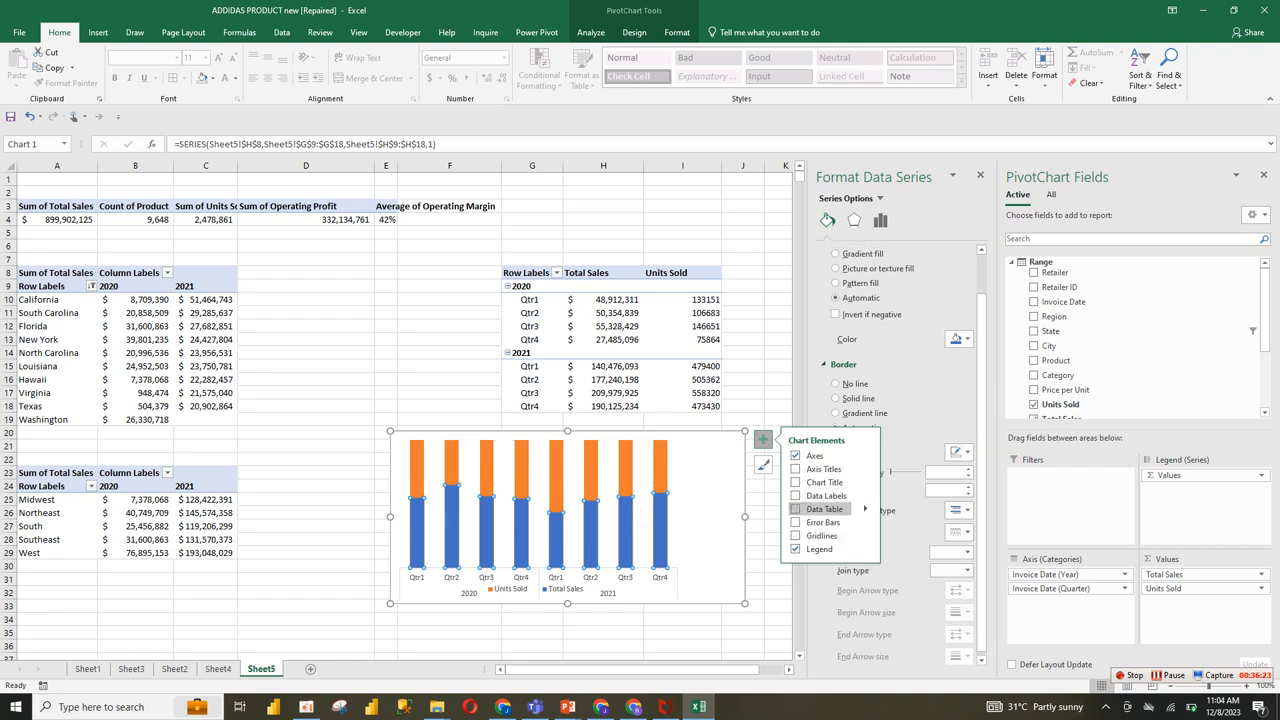
pyautogui.click(637, 514)
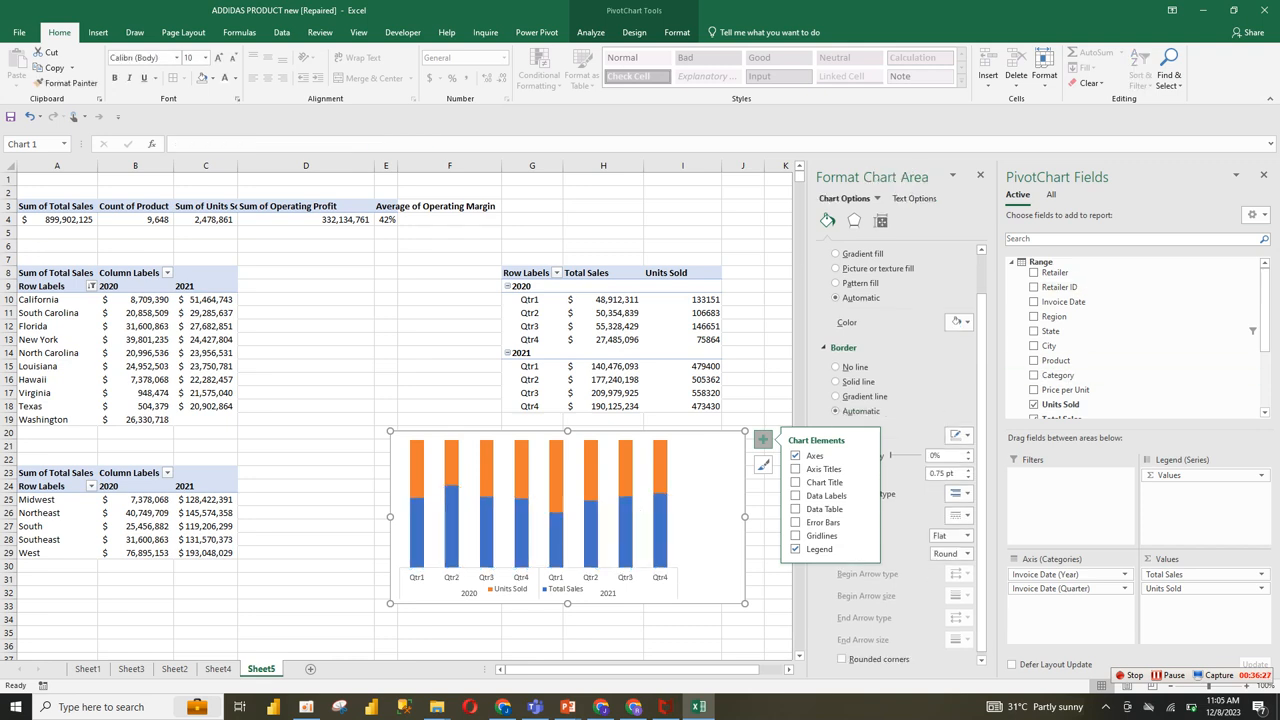
# Step: Close the PivotChart field list and set the quarterly chart's plot area to no fill and no border line
pyautogui.click(1263, 174)
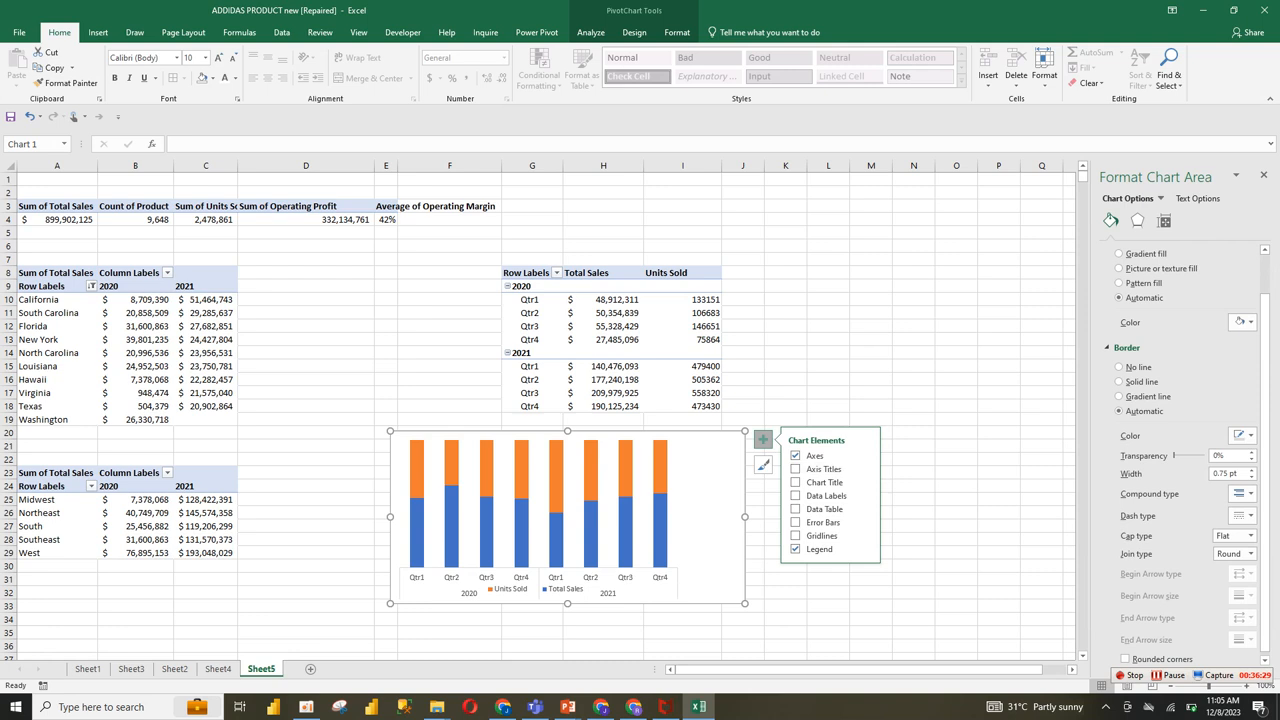
pyautogui.click(956, 420)
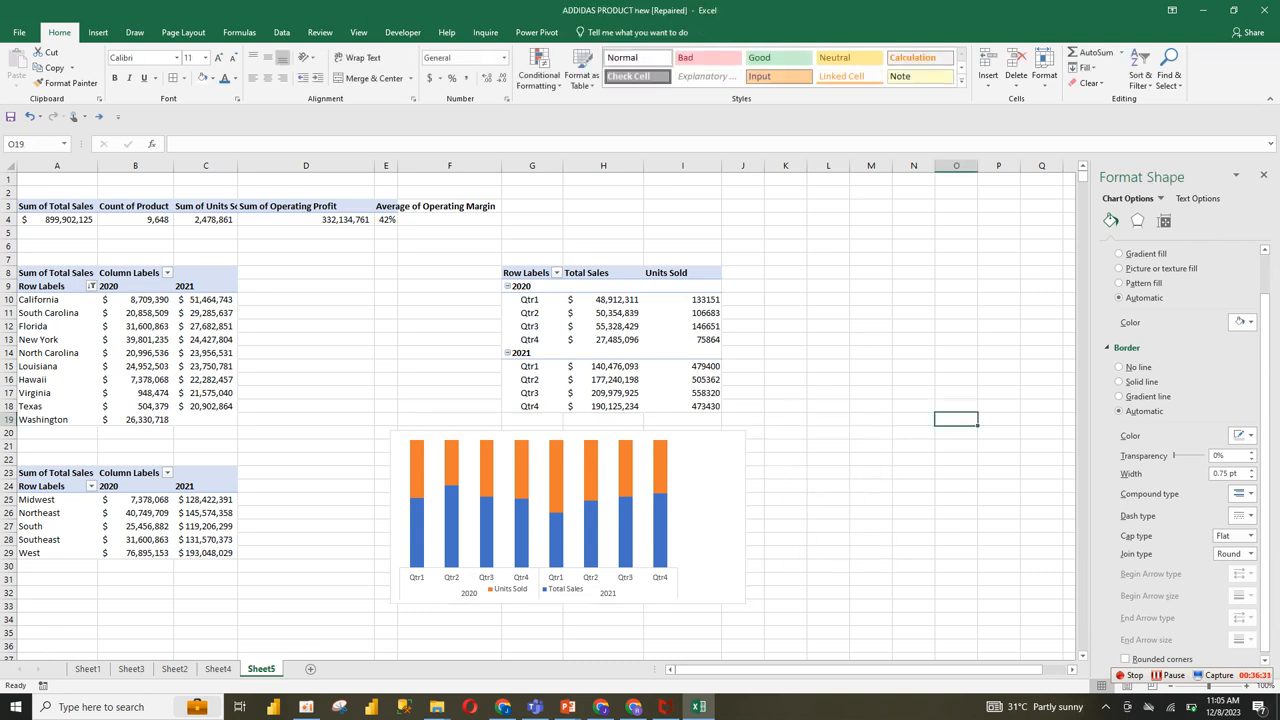
pyautogui.rightClick(678, 446)
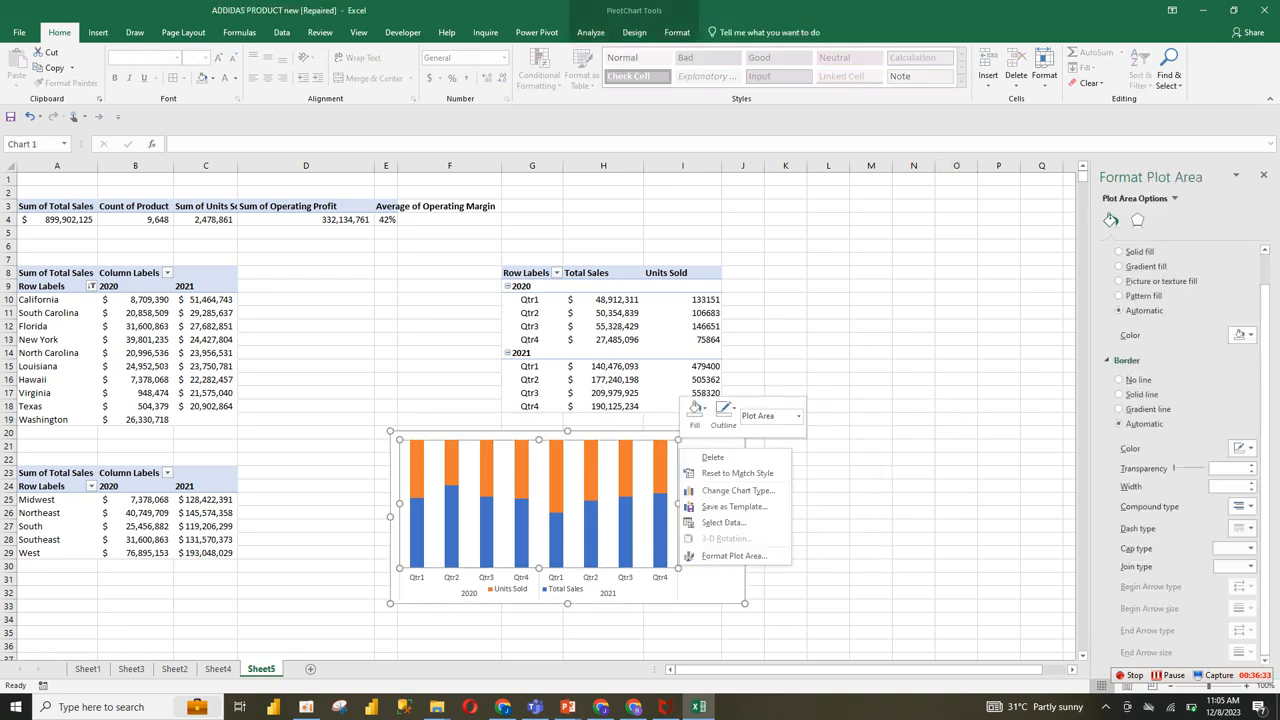
pyautogui.click(733, 556)
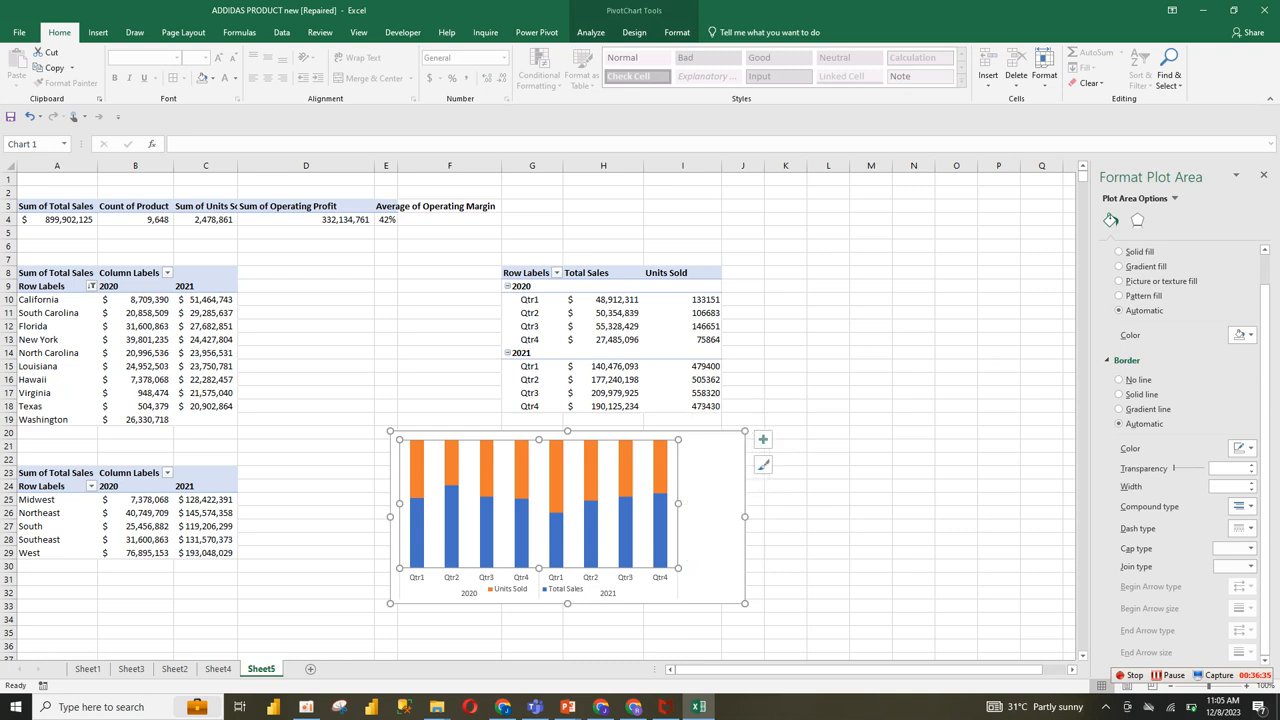
pyautogui.click(1119, 380)
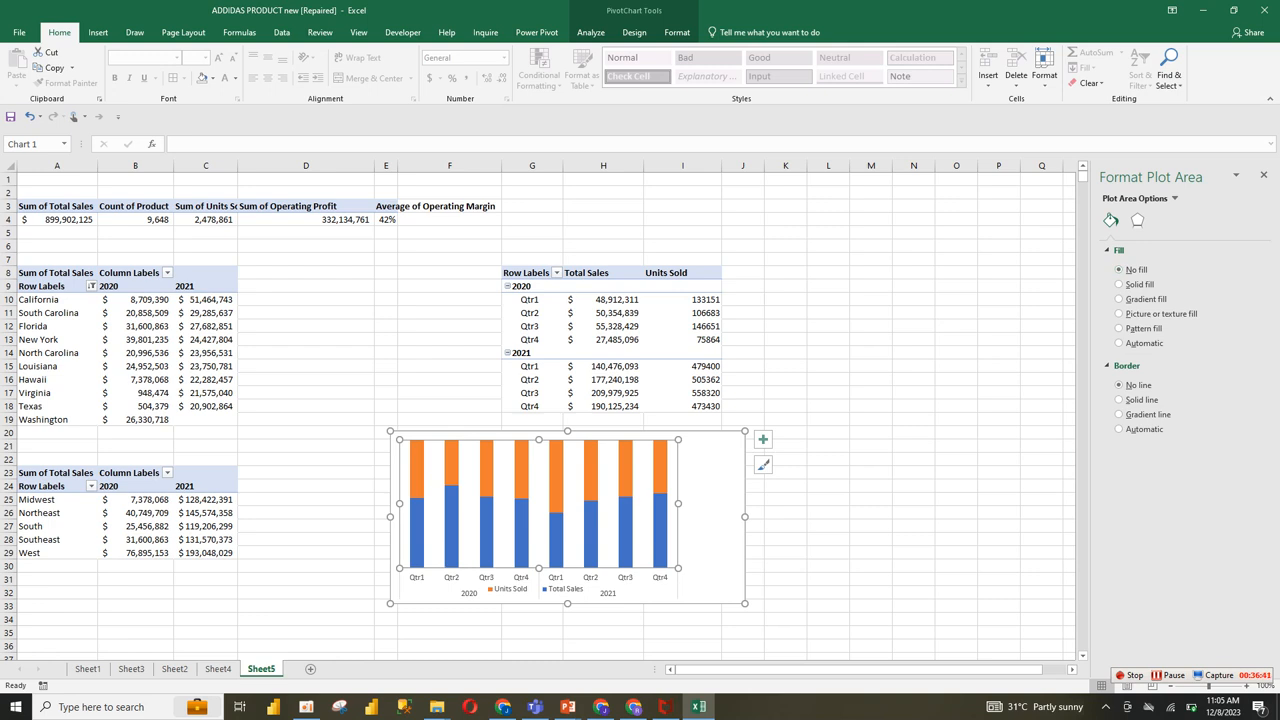
pyautogui.click(715, 530)
pyautogui.click(871, 526)
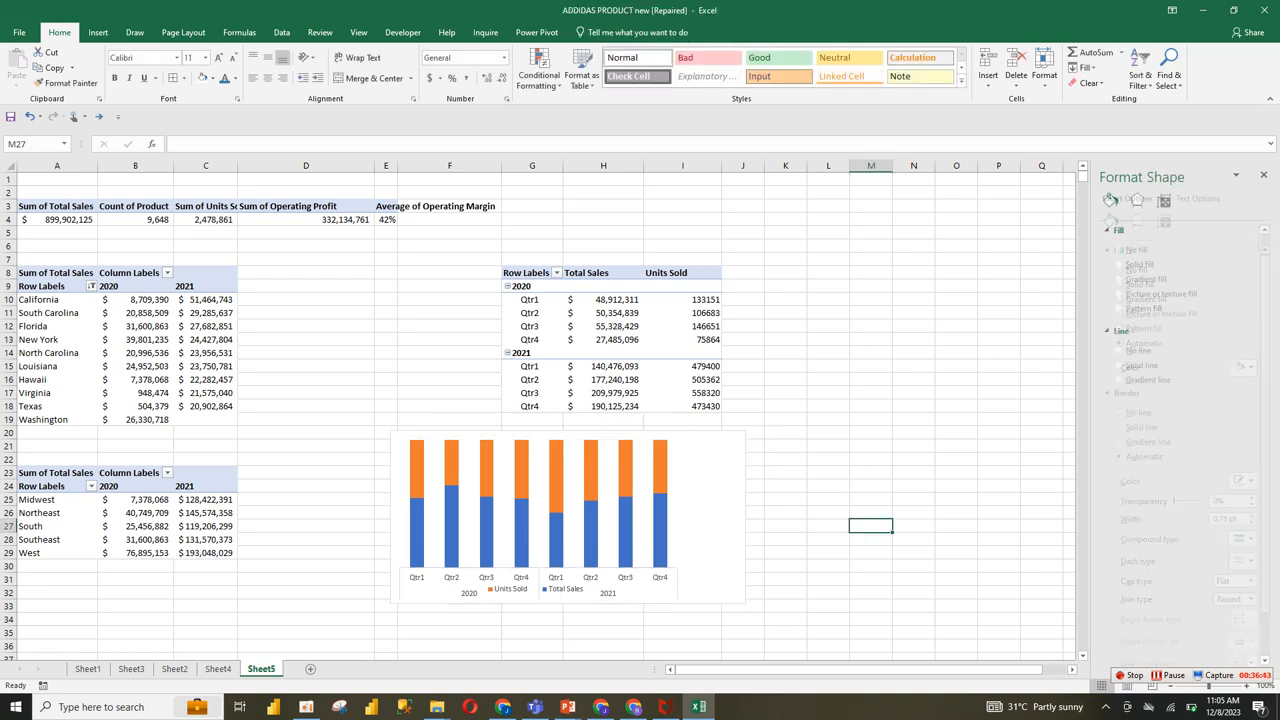
# Step: Give the Total Sales columns in the quarterly chart a solid medium-blue fill
pyautogui.click(660, 530)
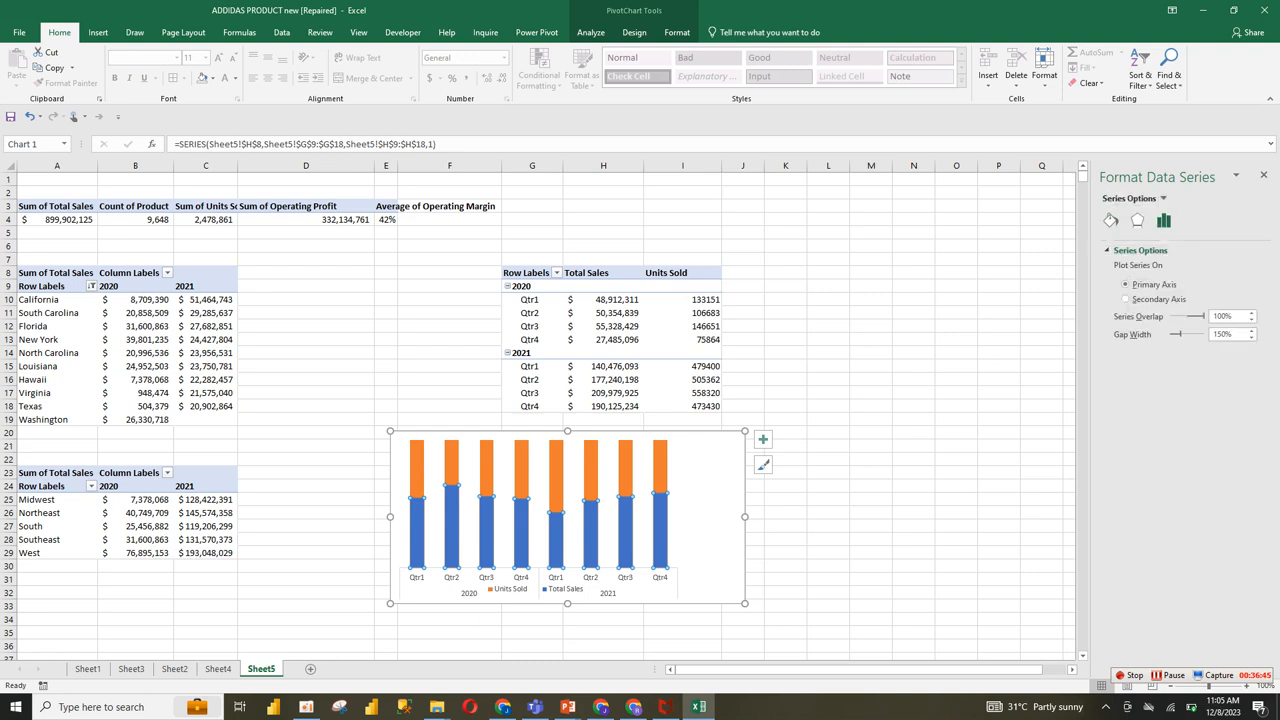
pyautogui.click(1110, 220)
pyautogui.click(1135, 269)
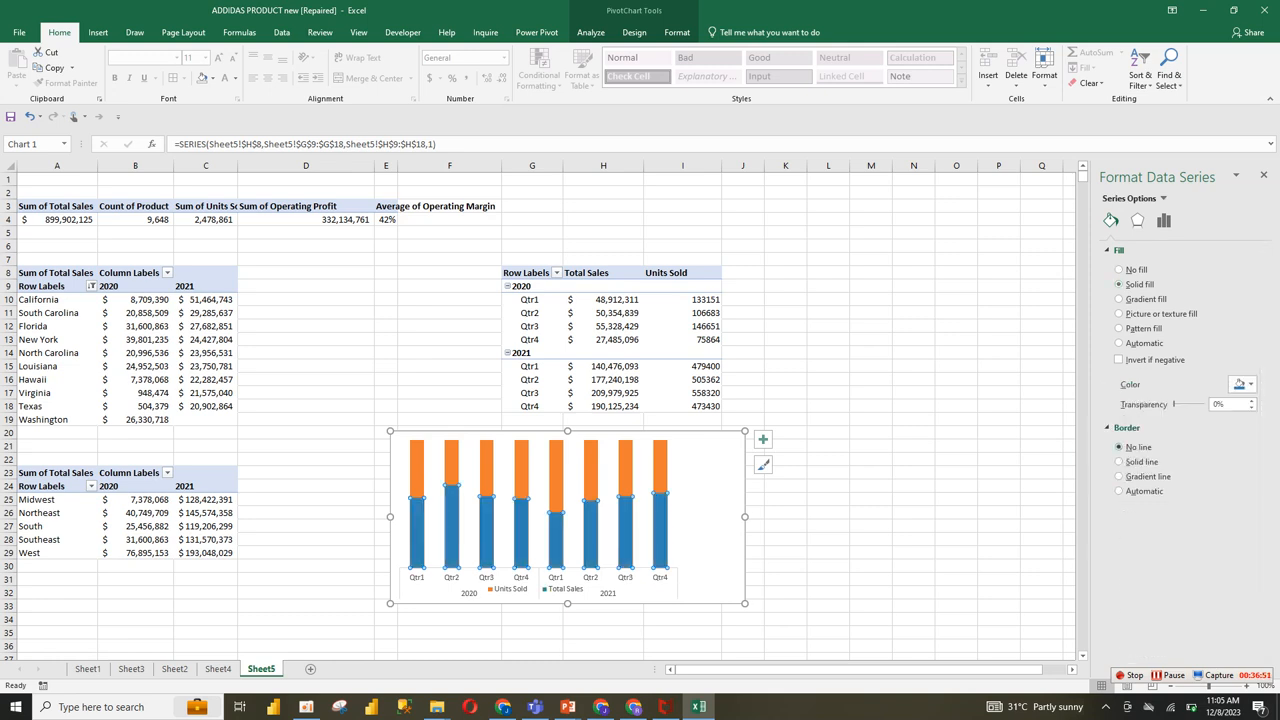
pyautogui.click(786, 499)
# Step: Set the quarterly chart's chart area to No Fill so its background is transparent
pyautogui.click(706, 541)
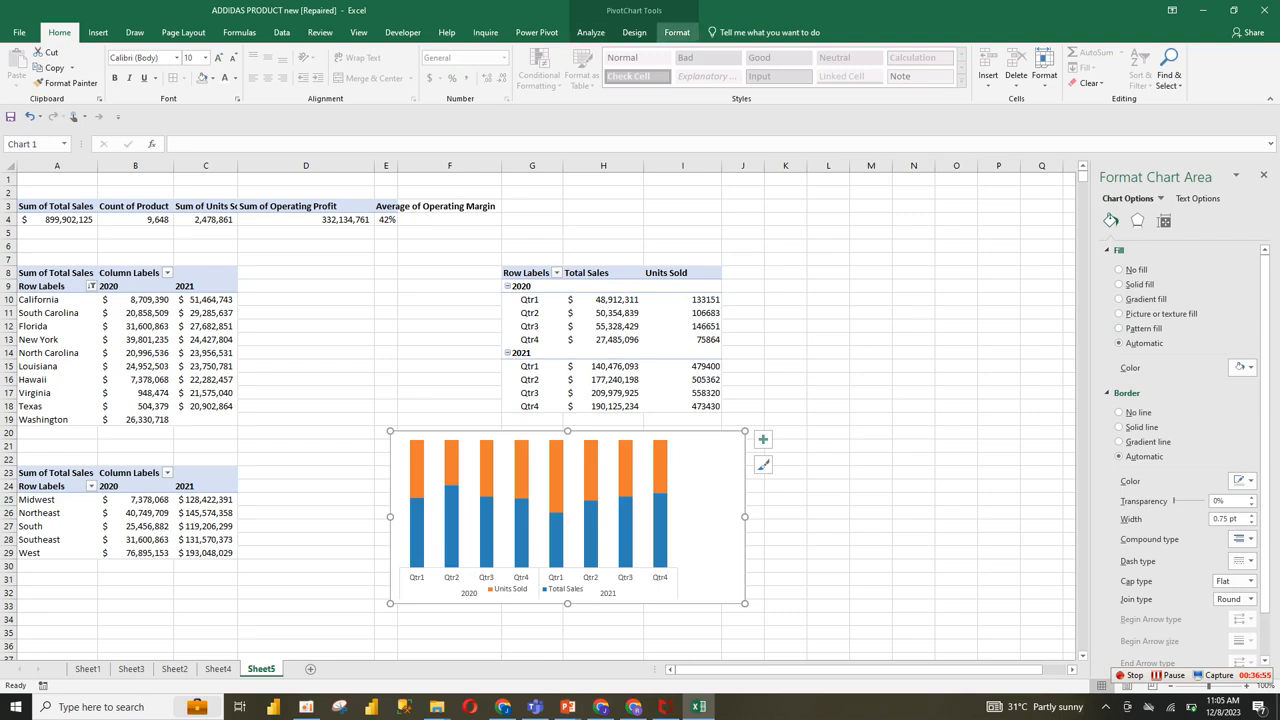
pyautogui.click(677, 32)
pyautogui.click(500, 52)
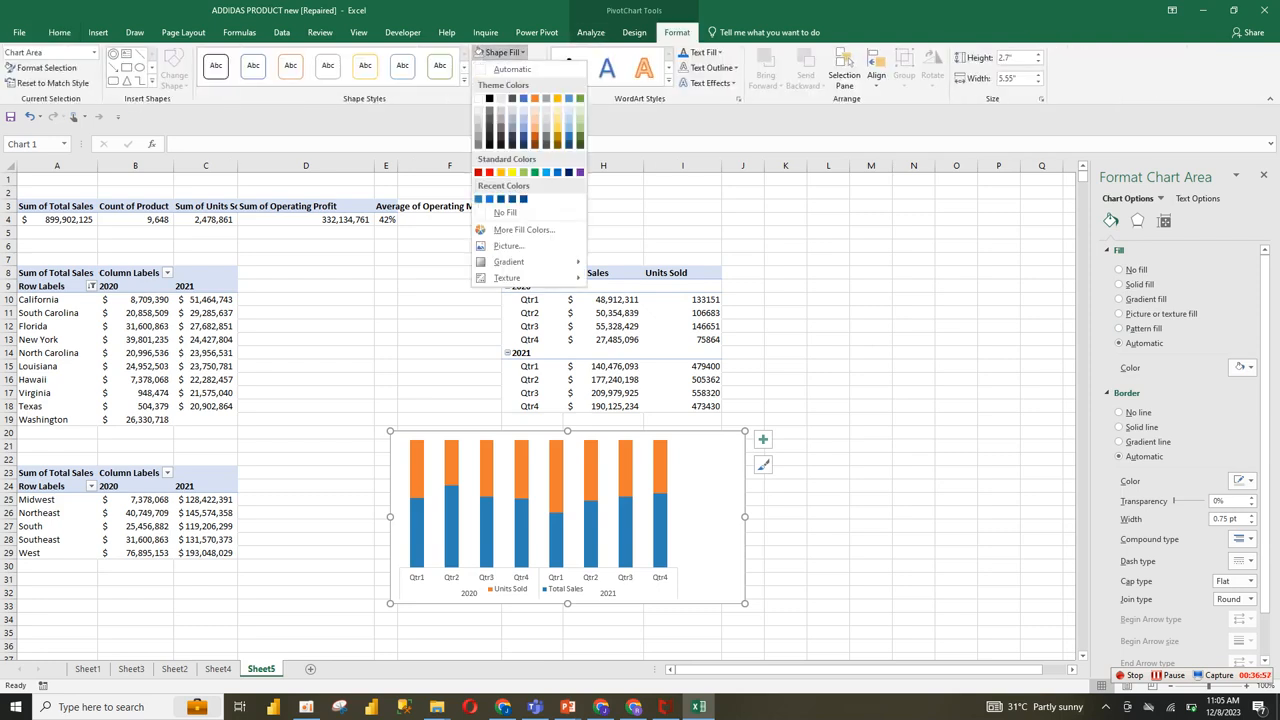
pyautogui.click(505, 212)
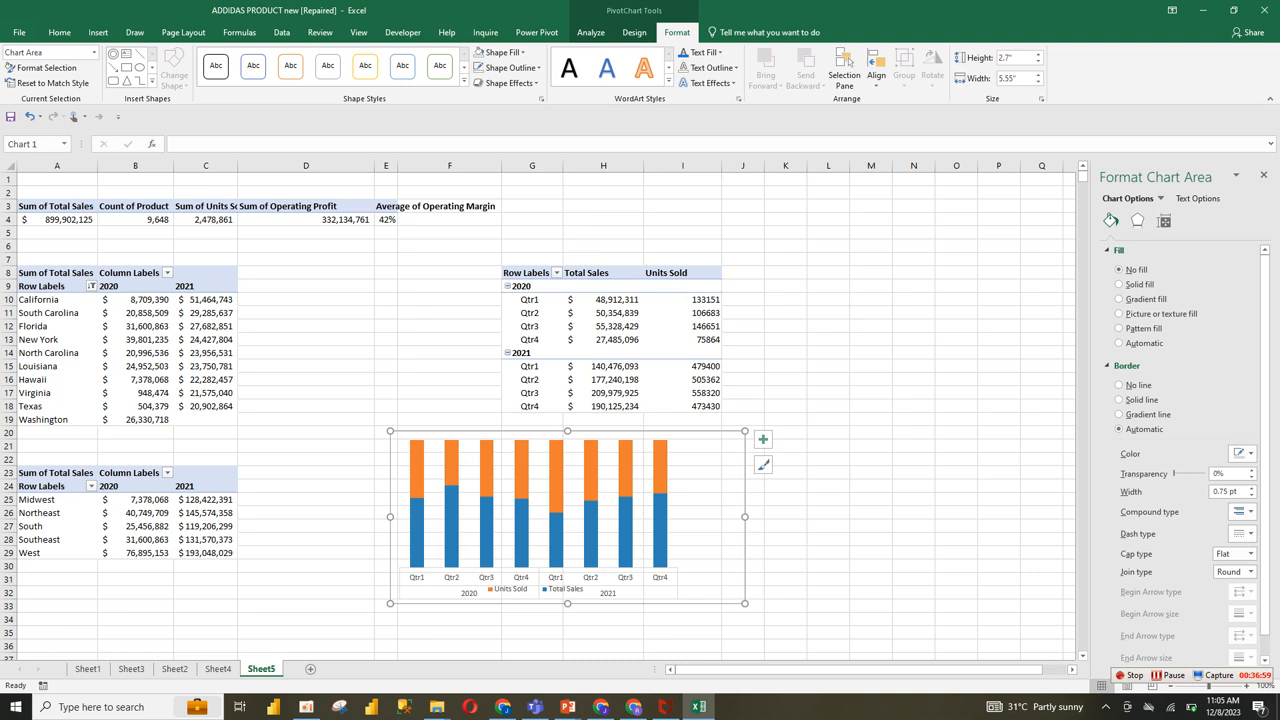
# Step: Widen the plot area to nearly the full chart width and lower its upper edge slightly
pyautogui.click(538, 503)
pyautogui.moveTo(678, 568); pyautogui.dragTo(729, 568)
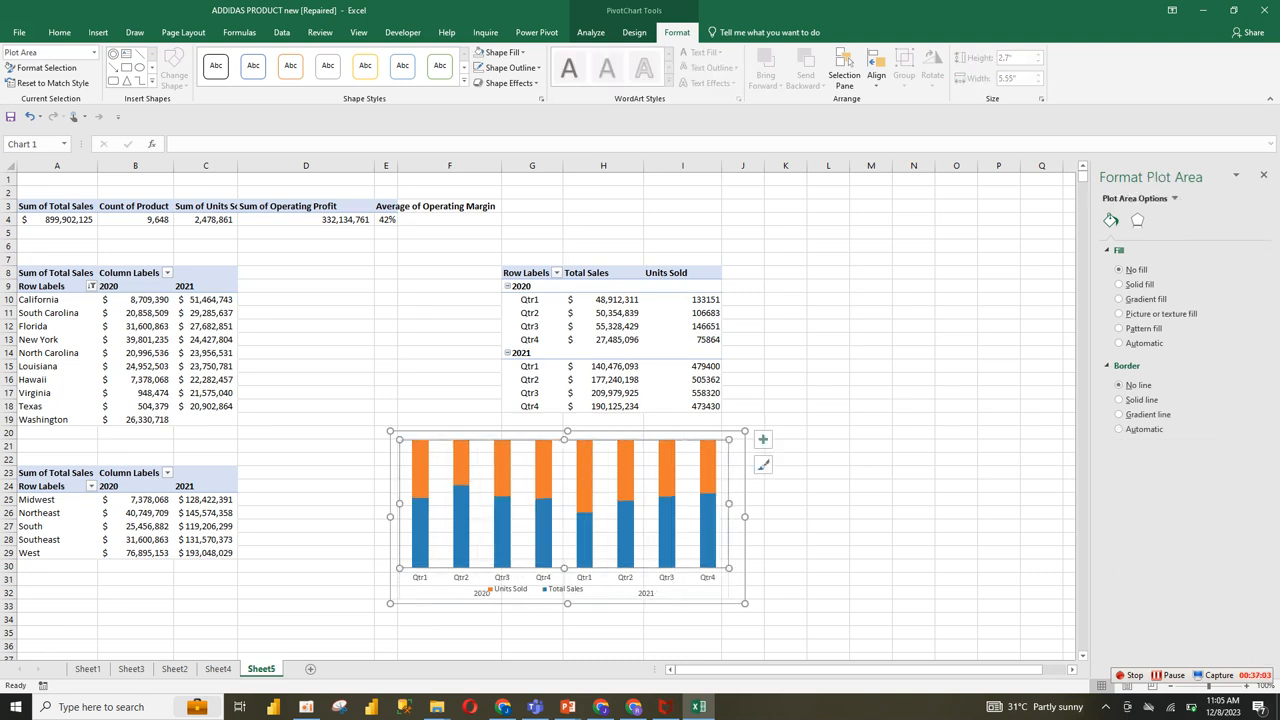
pyautogui.moveTo(729, 440); pyautogui.dragTo(734, 446)
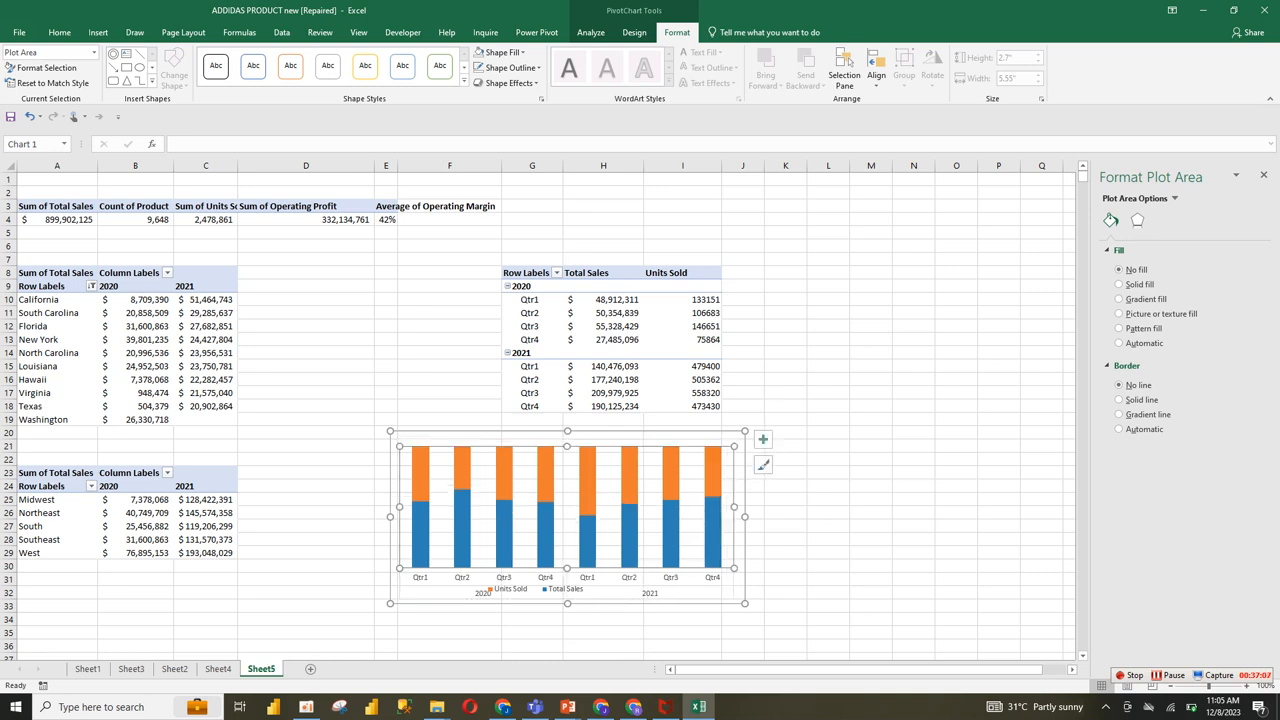
pyautogui.click(536, 589)
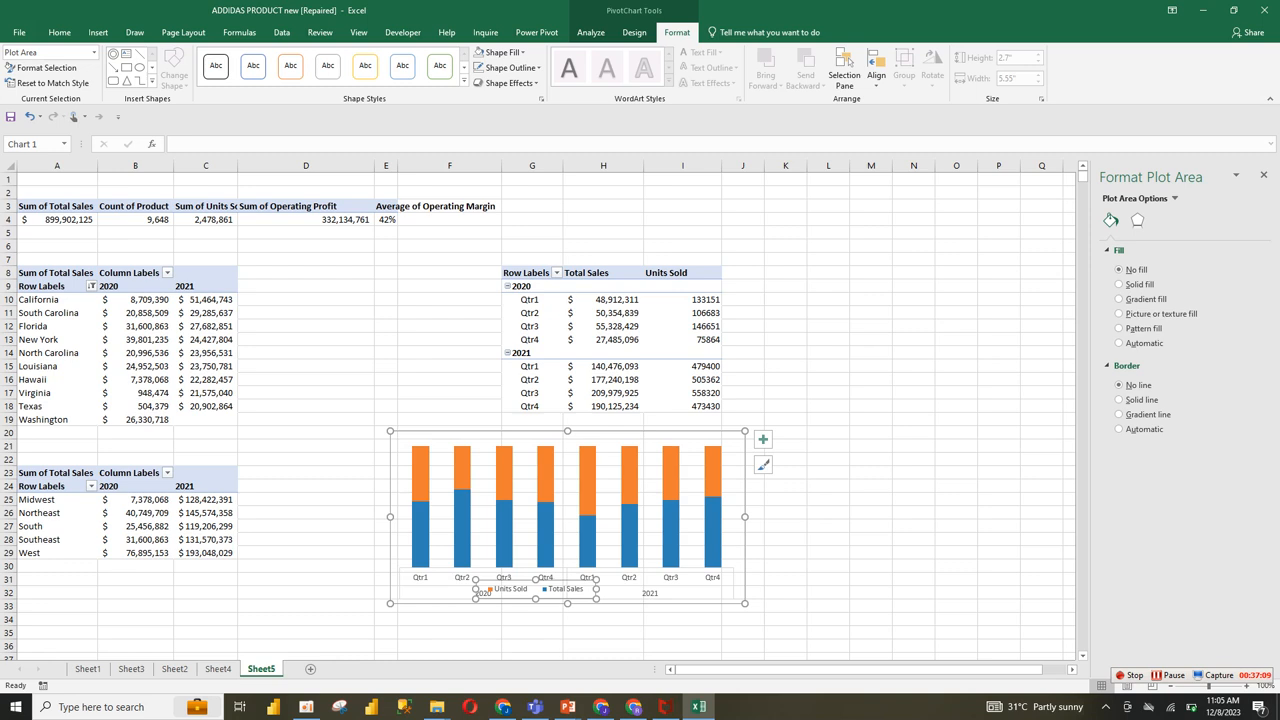
# Step: Add data labels to both the Units Sold and Total Sales series of the quarterly chart
pyautogui.click(545, 475)
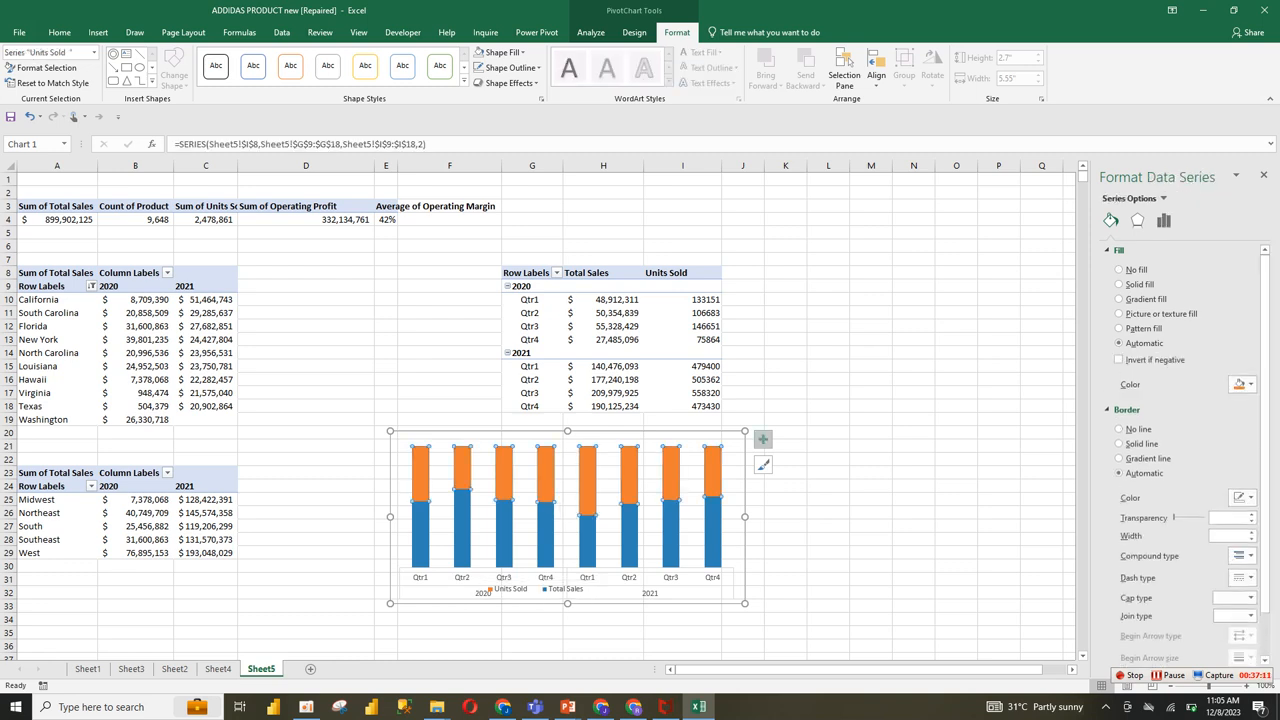
pyautogui.click(762, 439)
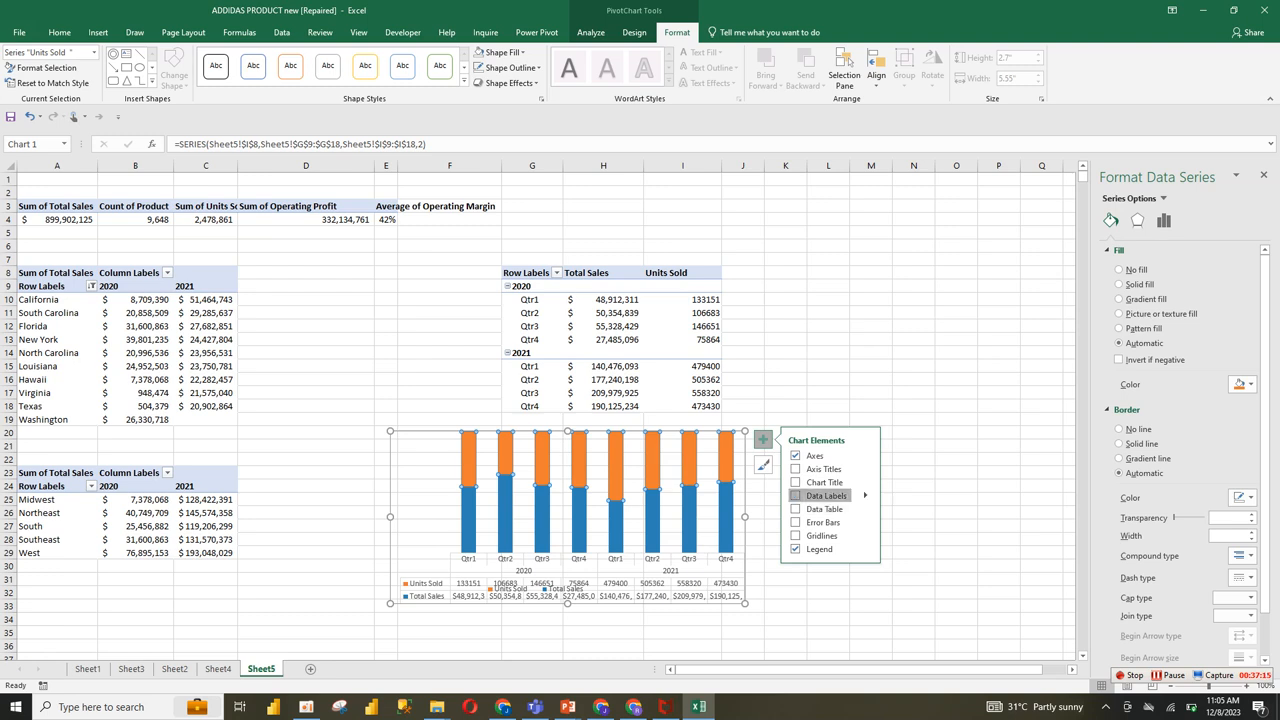
pyautogui.click(795, 495)
pyautogui.click(715, 550)
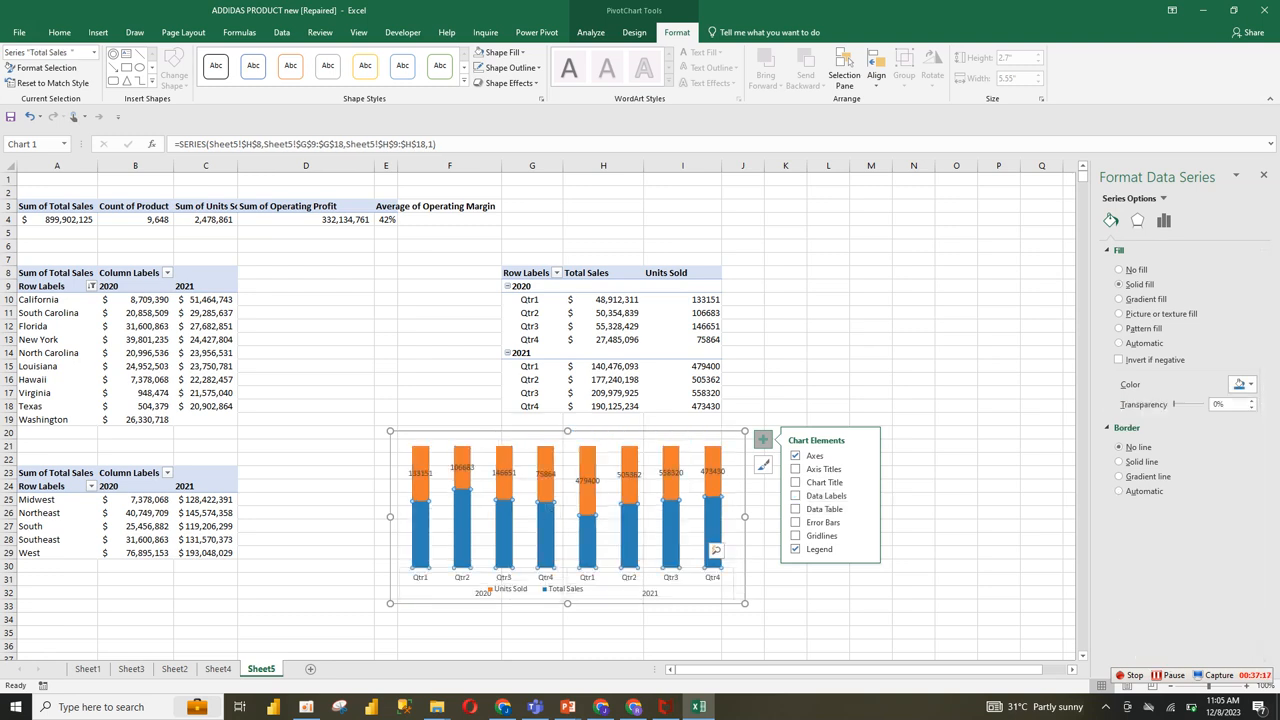
pyautogui.click(796, 495)
# Step: Set the gap width of the chart's stacked columns to 25%
pyautogui.click(714, 487)
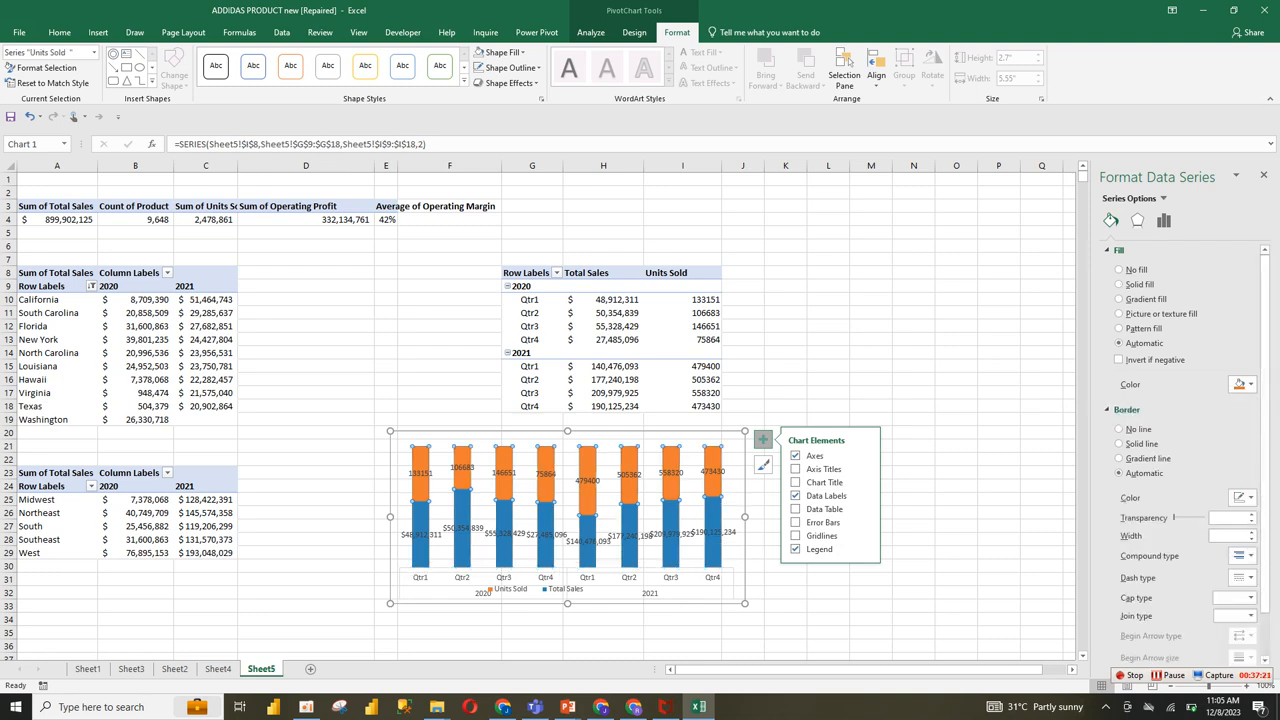
pyautogui.click(1163, 220)
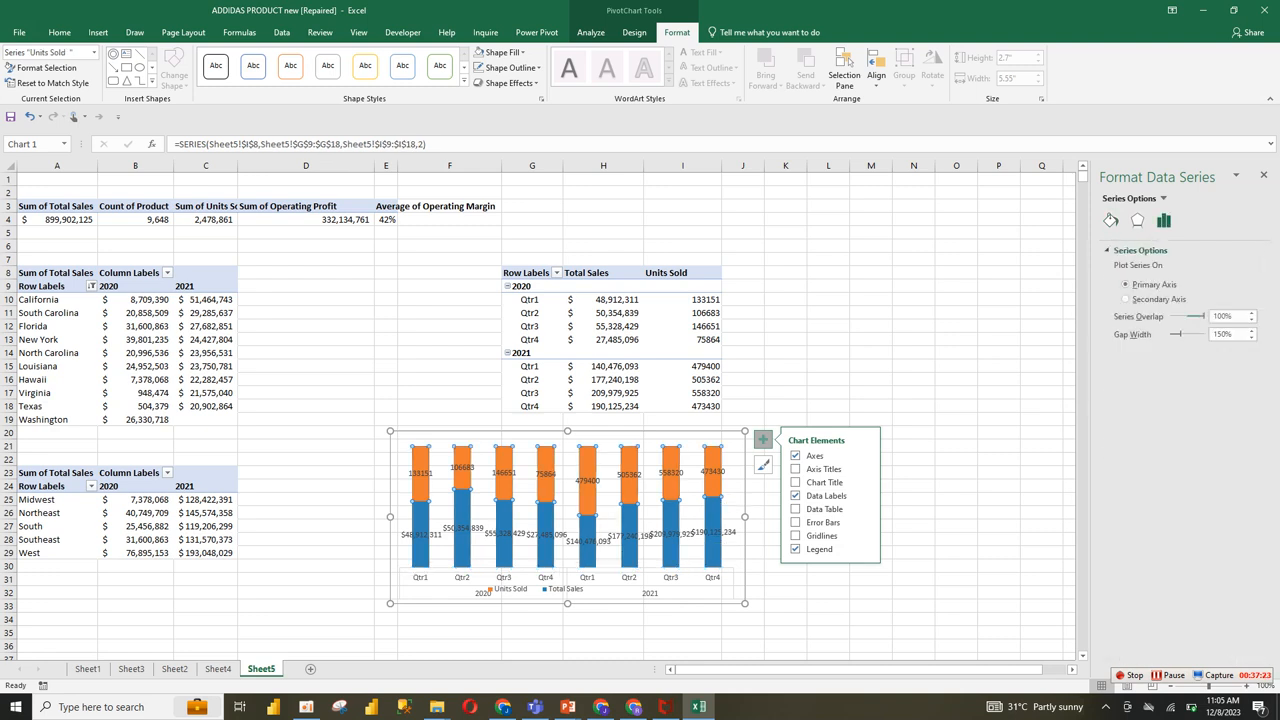
pyautogui.moveTo(1180, 334); pyautogui.dragTo(1174, 334)
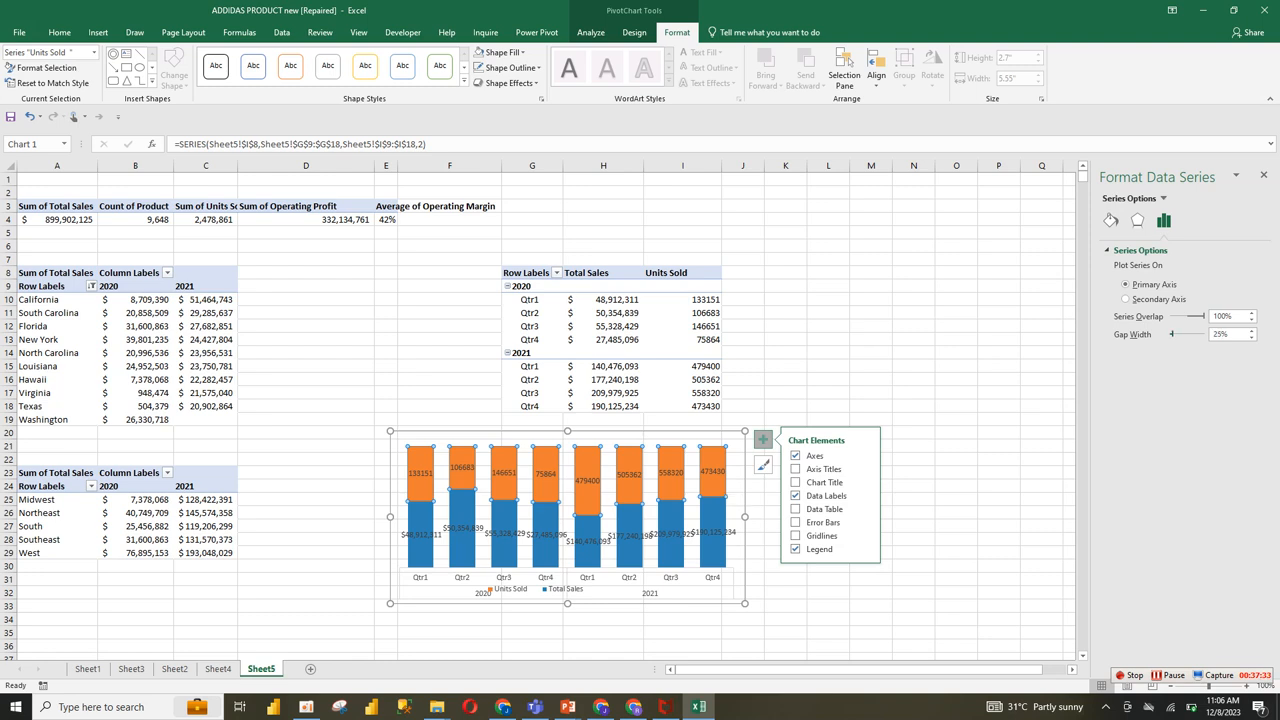
pyautogui.click(1168, 675)
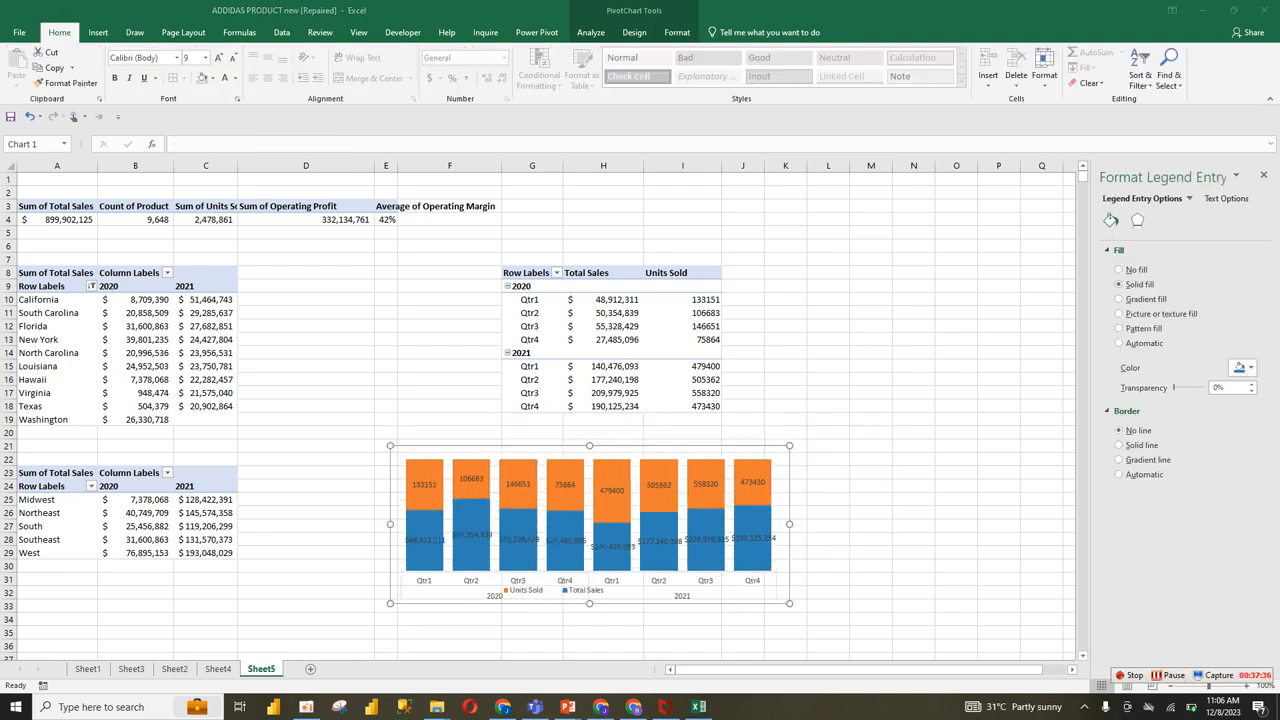
# Step: Recolor the Units Sold columns with a light blue theme color
pyautogui.click(612, 490)
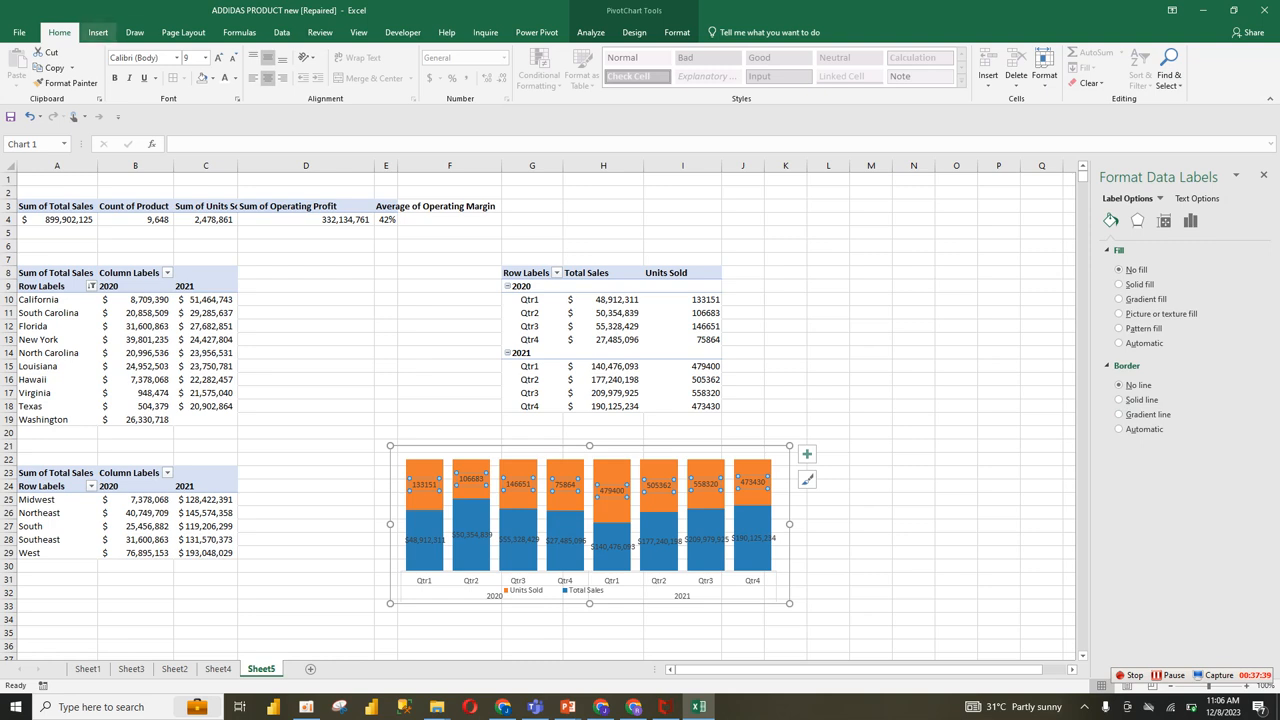
pyautogui.click(541, 478)
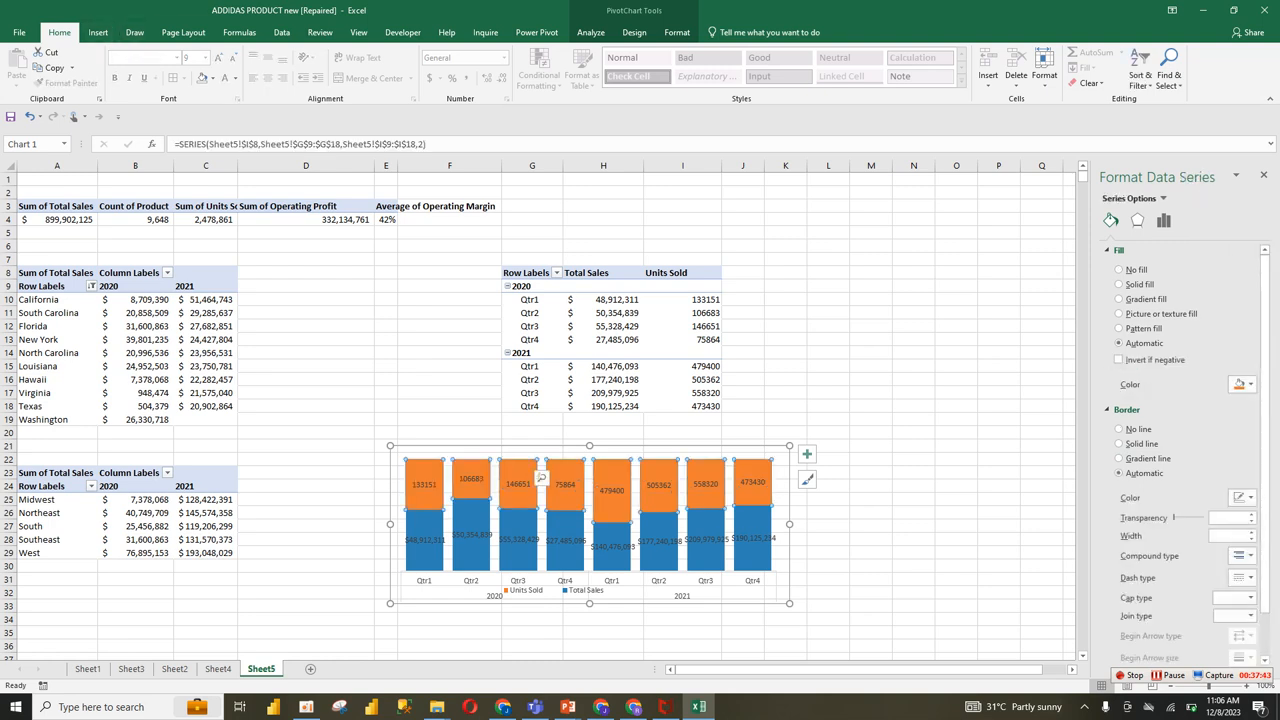
pyautogui.click(1240, 384)
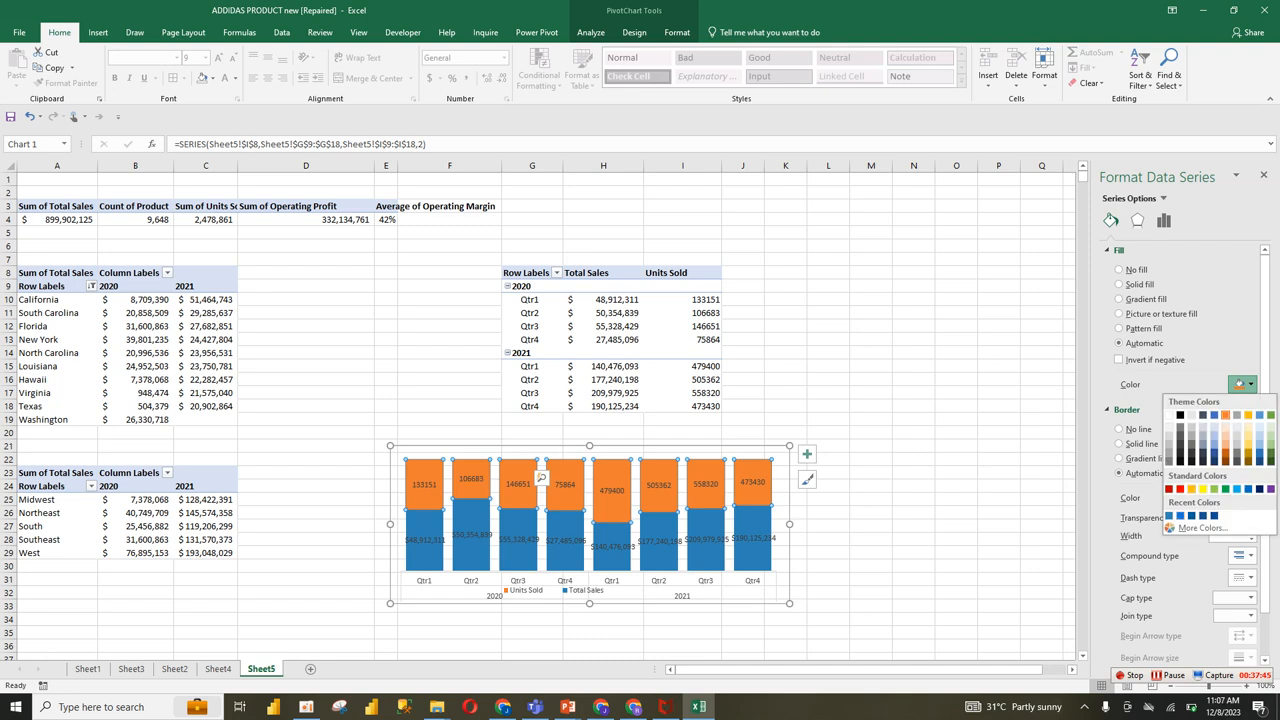
pyautogui.click(1214, 436)
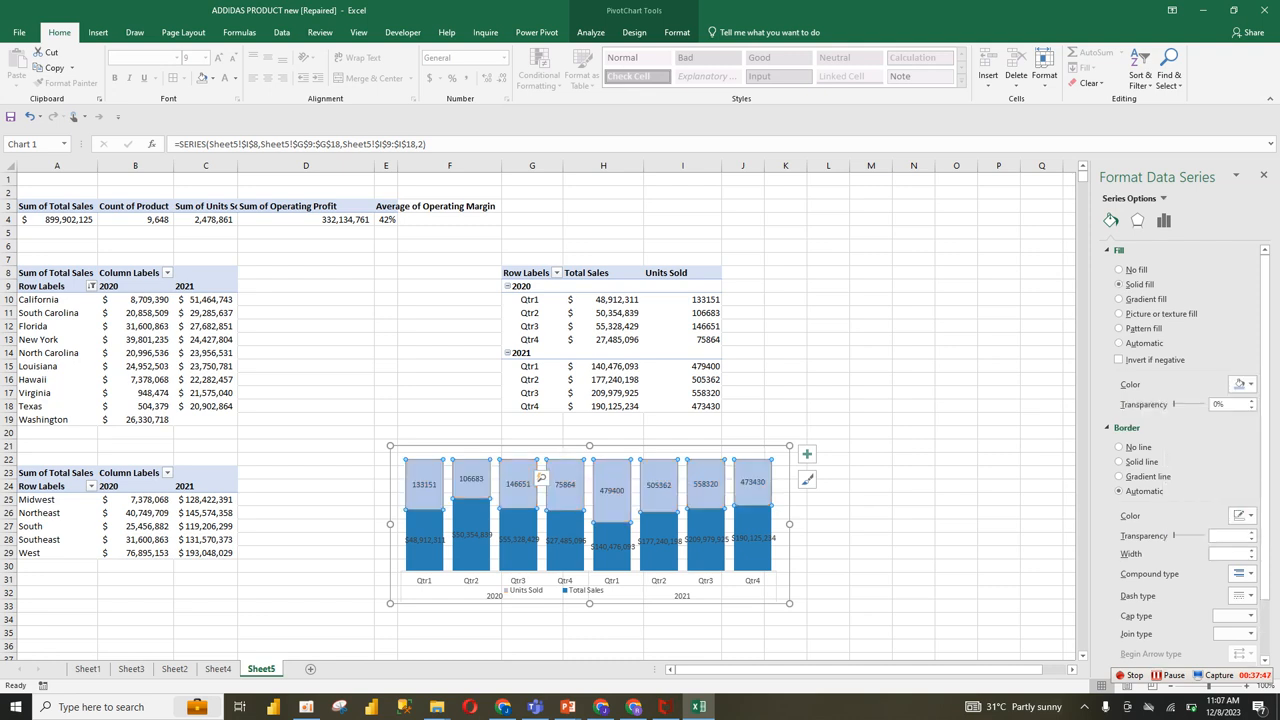
# Step: Try a brighter blue fill on the Total Sales columns and return them to the darker recent blue
pyautogui.click(519, 540)
pyautogui.click(519, 557)
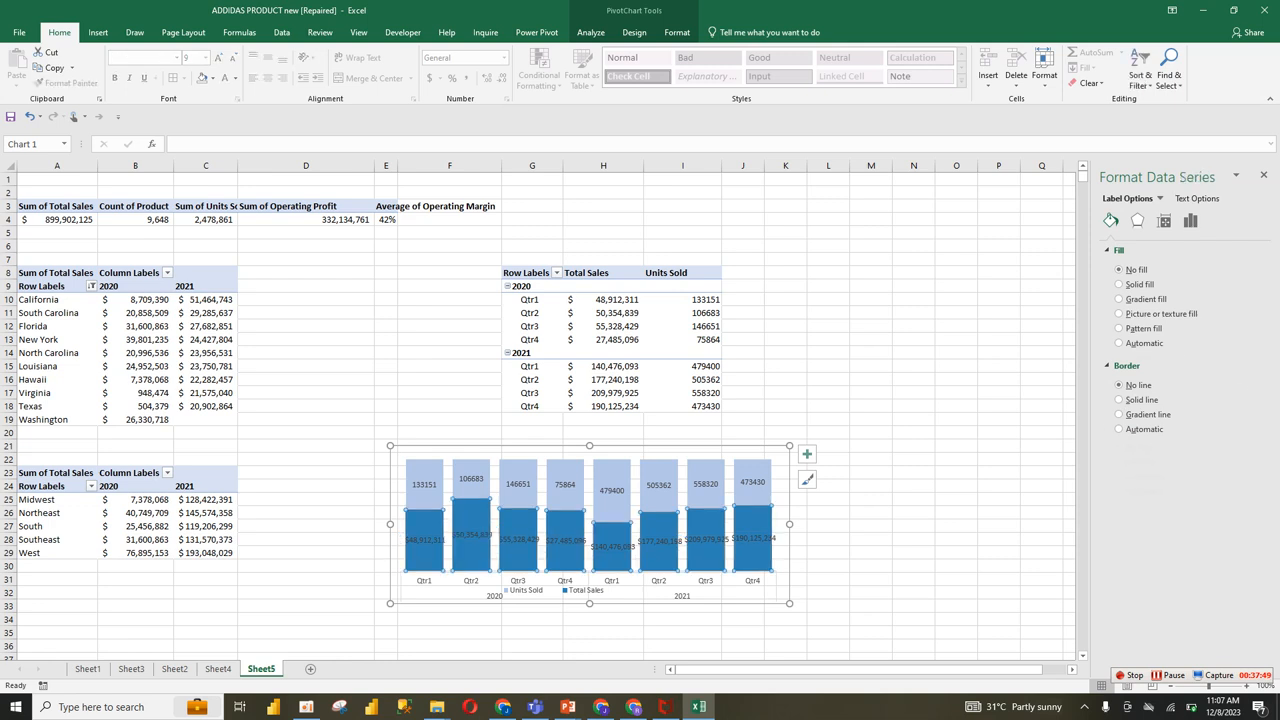
pyautogui.click(1240, 384)
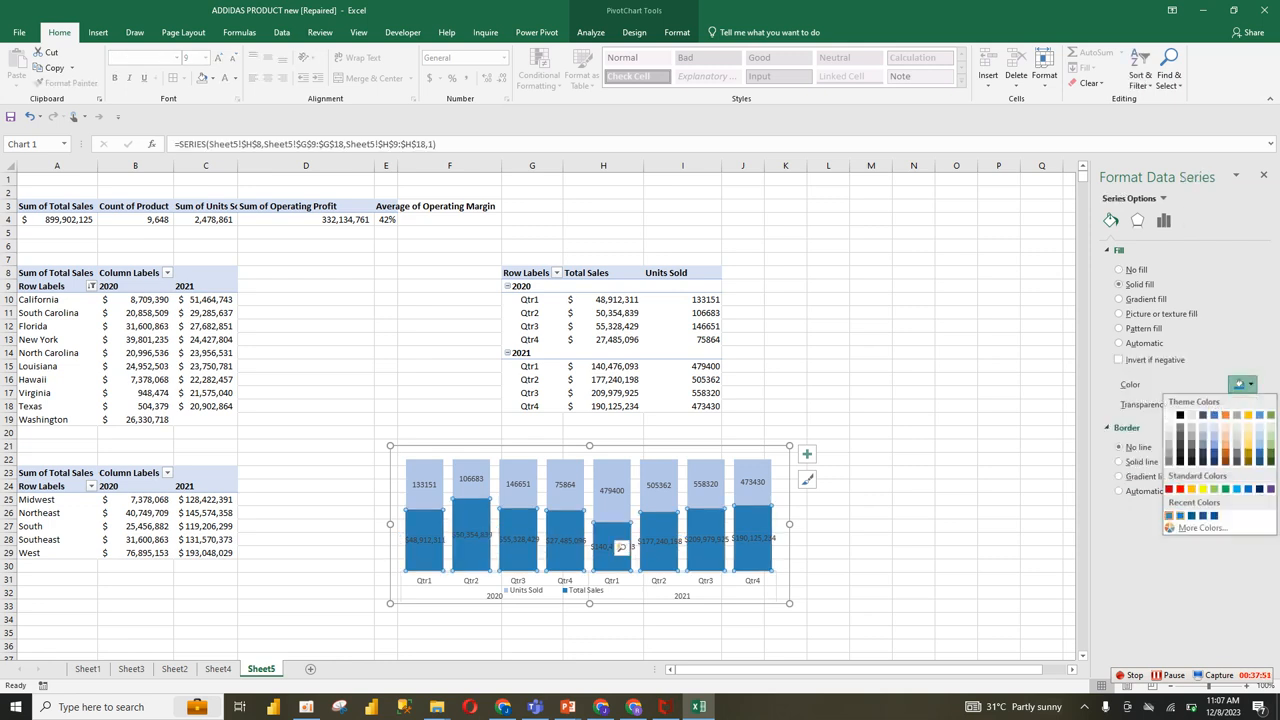
pyautogui.click(1180, 516)
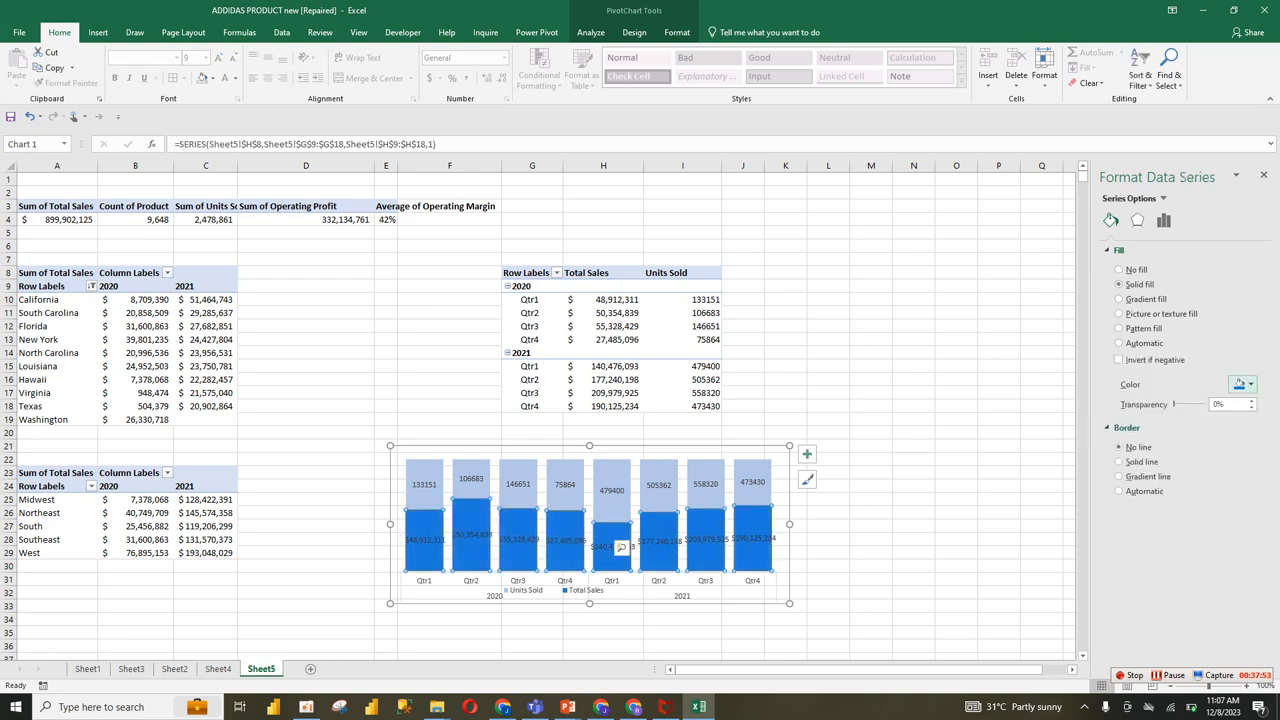
pyautogui.click(1240, 384)
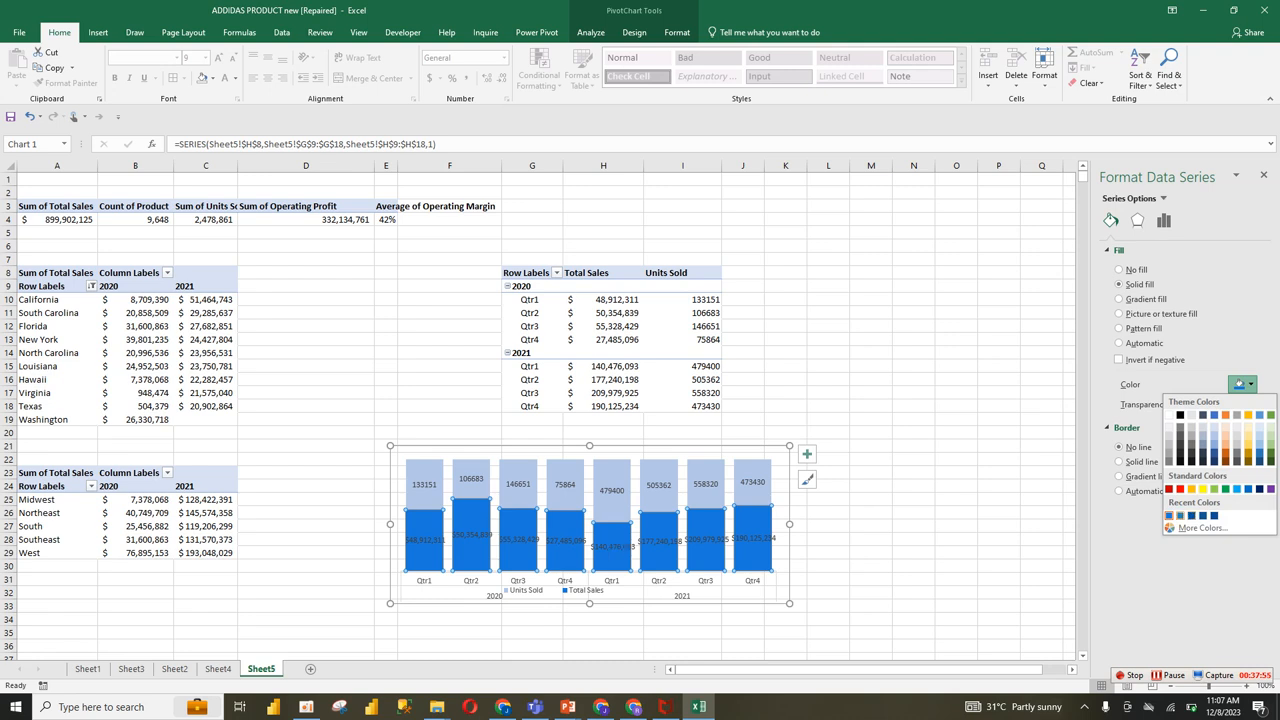
pyautogui.click(1180, 516)
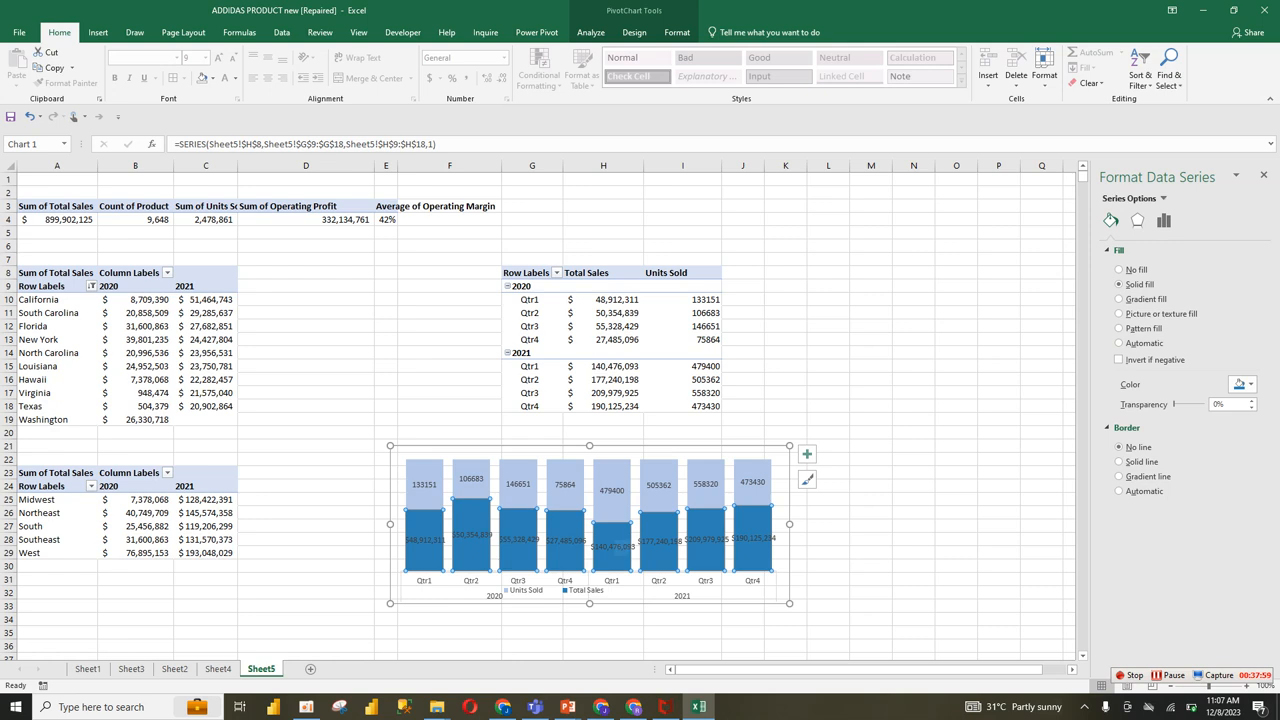
# Step: Make the Units Sold data labels black and bold
pyautogui.click(655, 485)
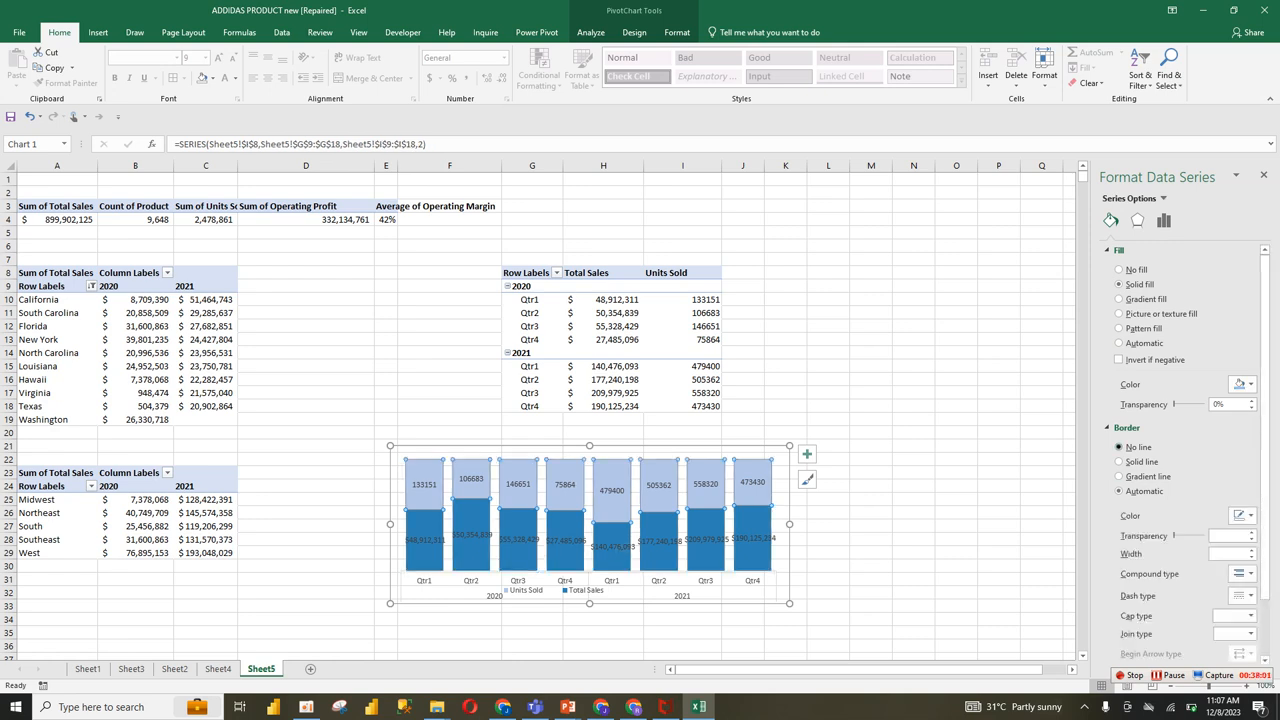
pyautogui.click(828, 525)
pyautogui.click(706, 484)
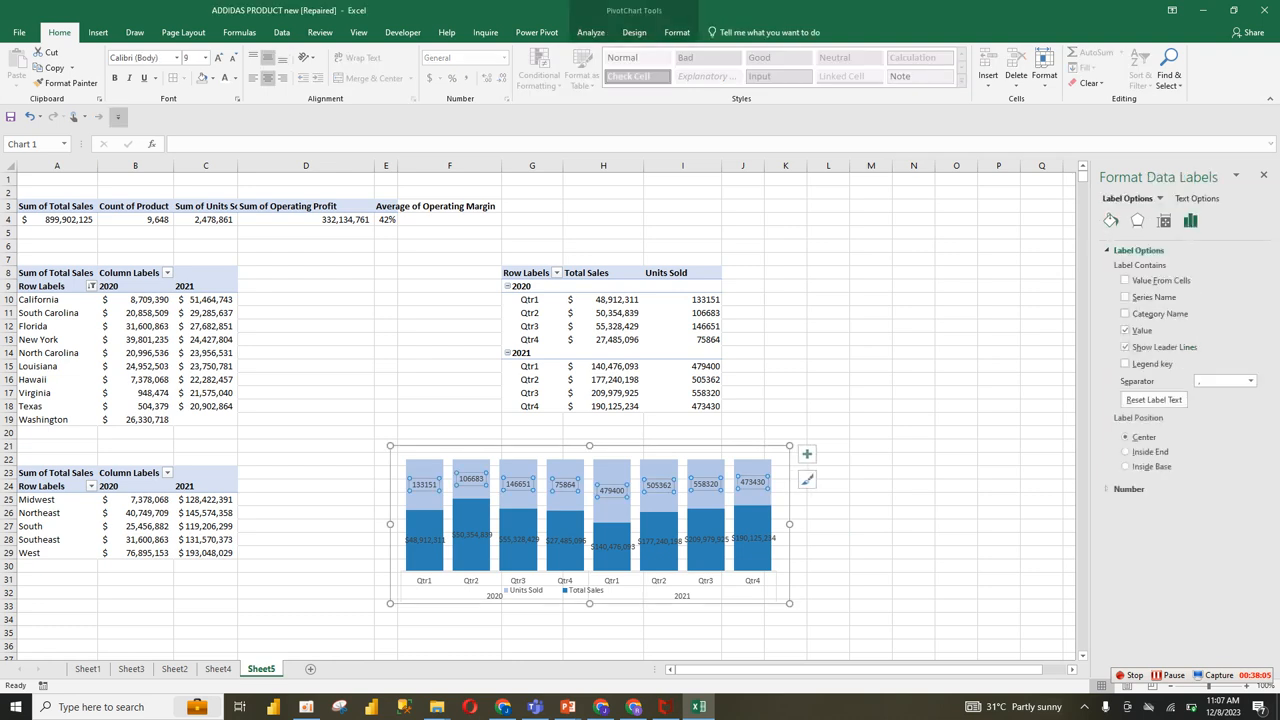
pyautogui.click(232, 78)
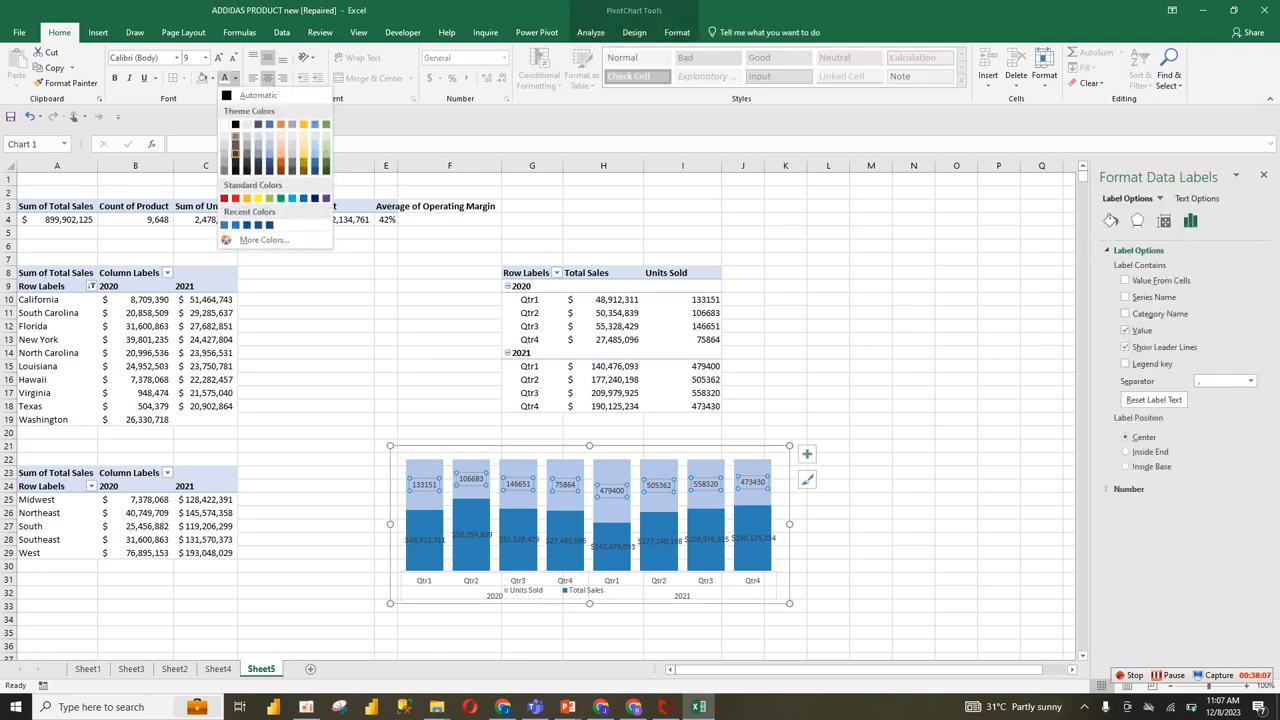
pyautogui.click(235, 125)
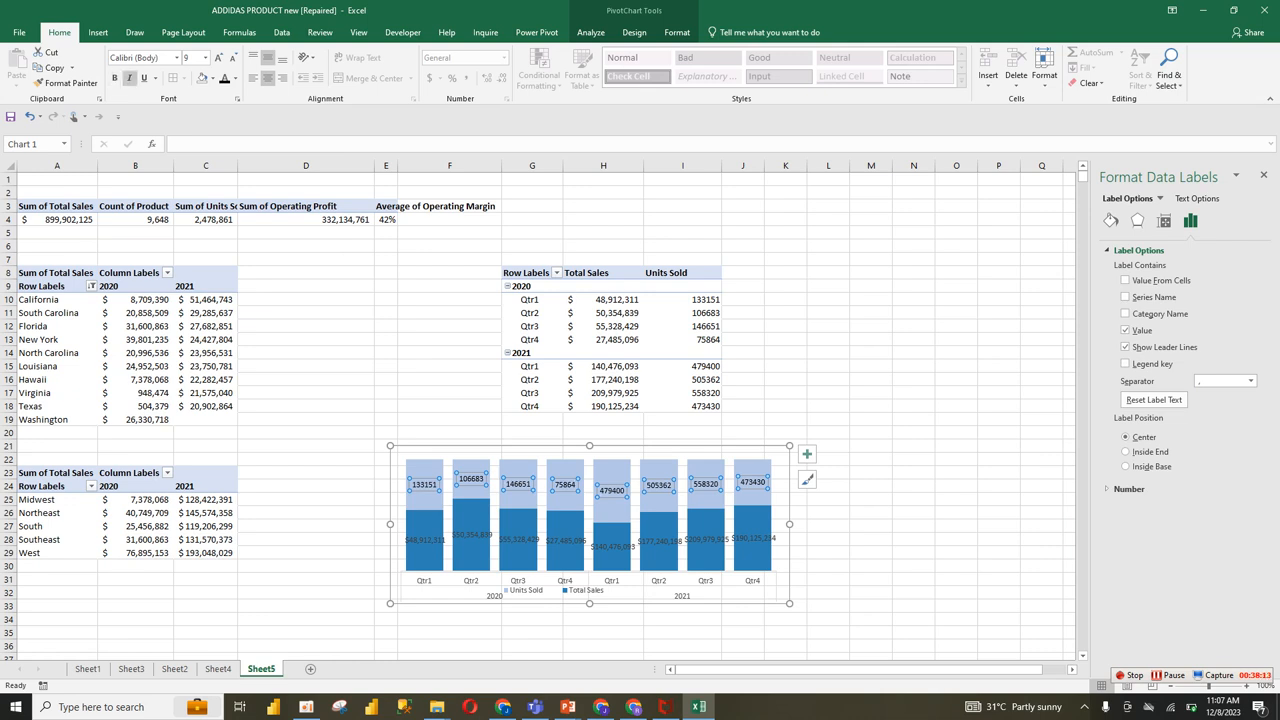
pyautogui.click(115, 78)
# Step: Try a white font color on the Total Sales data labels and compare them with the reference dashboard on Sheet2
pyautogui.click(425, 540)
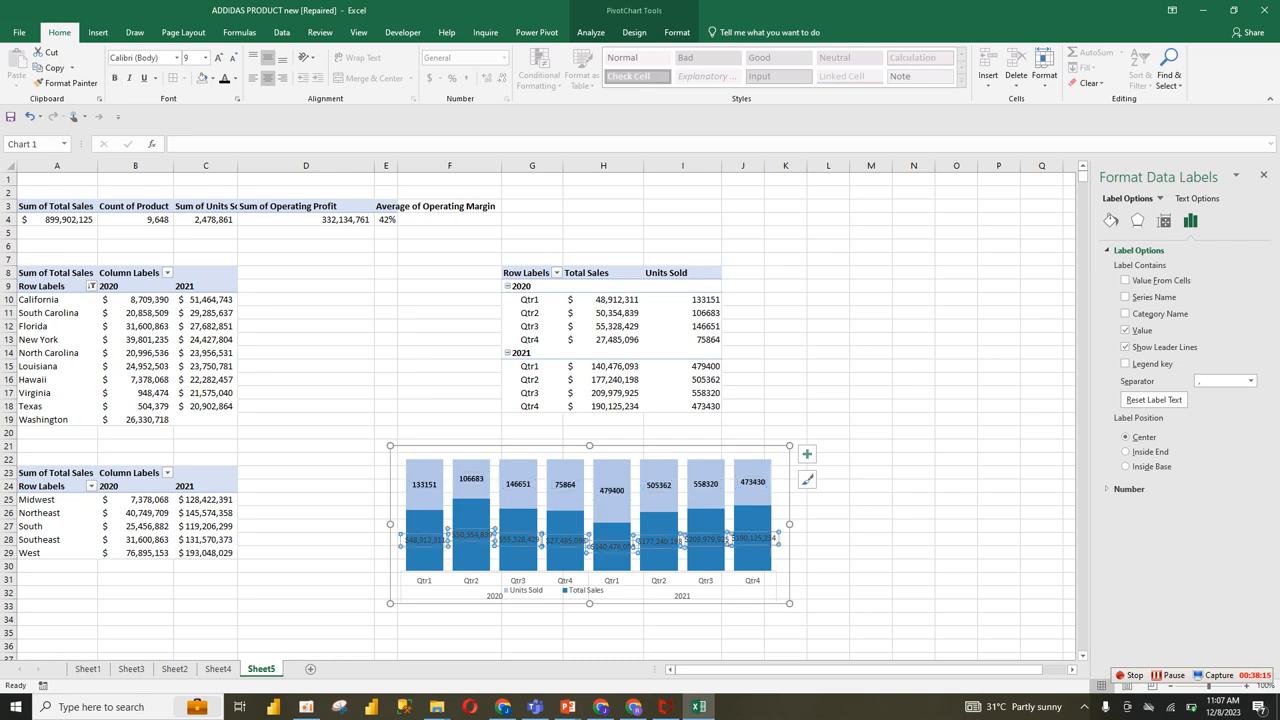
pyautogui.click(236, 79)
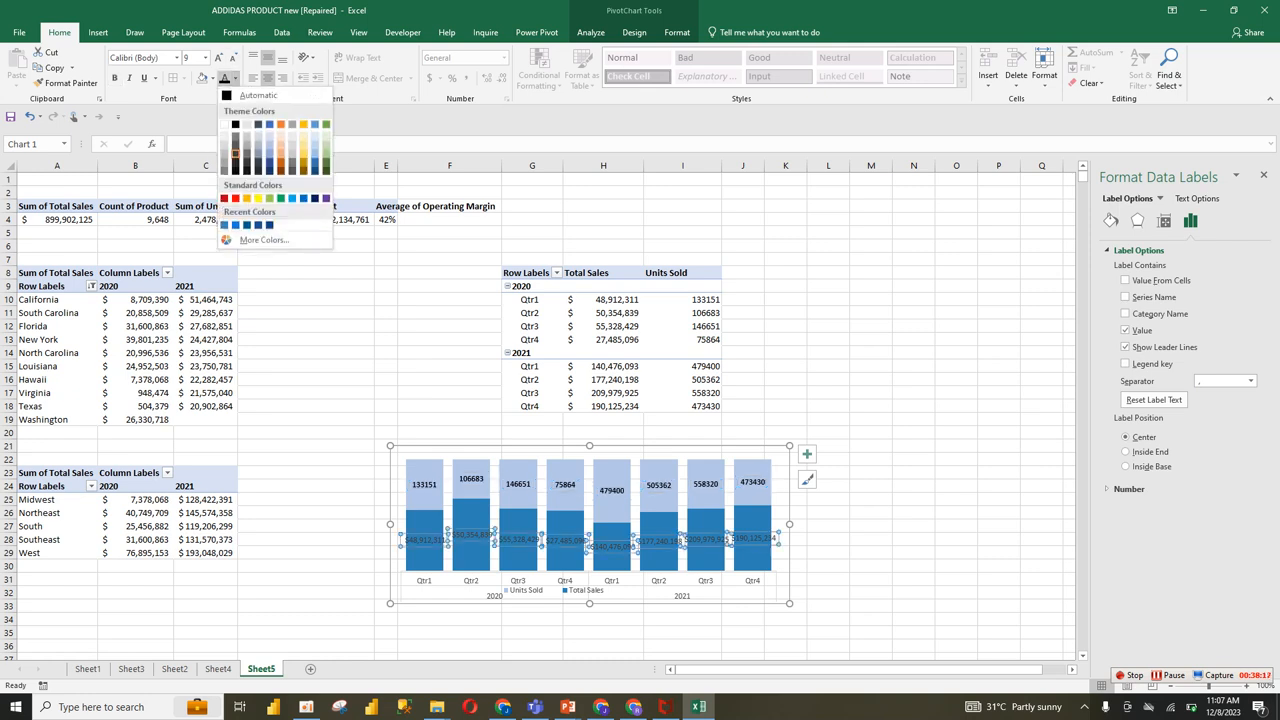
pyautogui.click(235, 153)
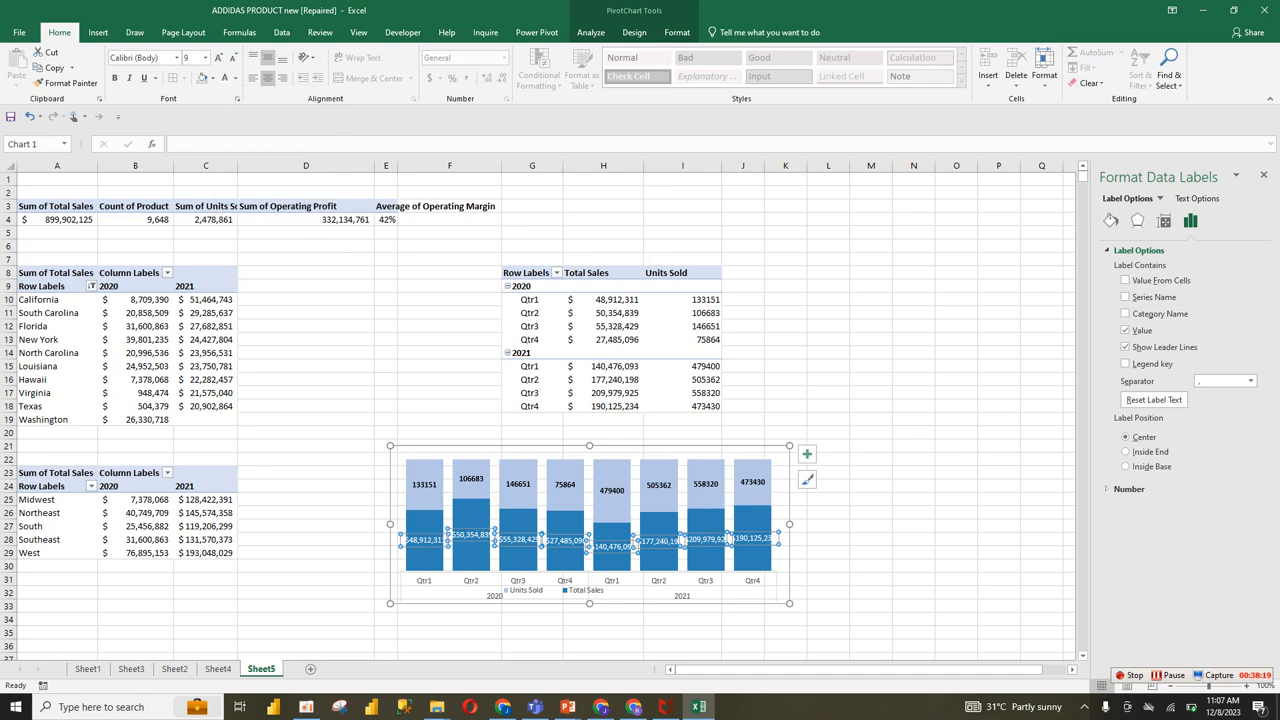
pyautogui.click(174, 668)
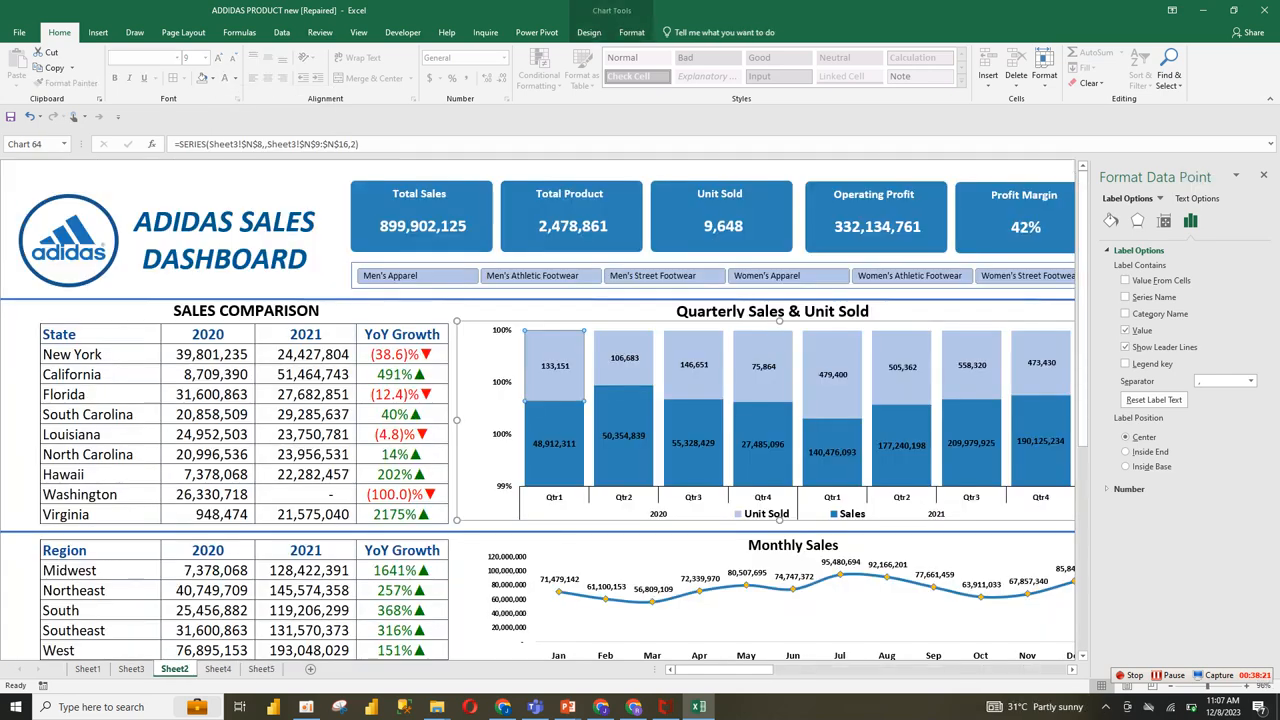
pyautogui.click(218, 669)
pyautogui.click(261, 669)
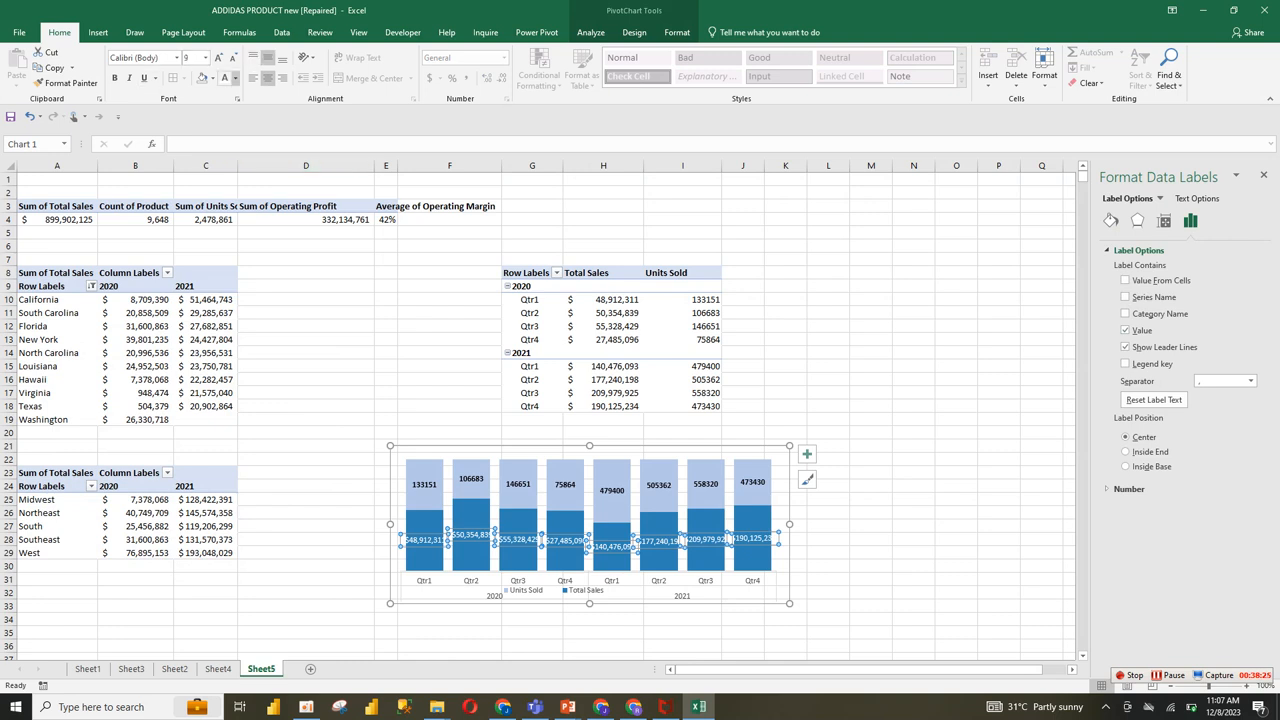
# Step: Make the Total Sales data labels in the Sheet5 chart black and bold
pyautogui.click(236, 78)
pyautogui.click(236, 125)
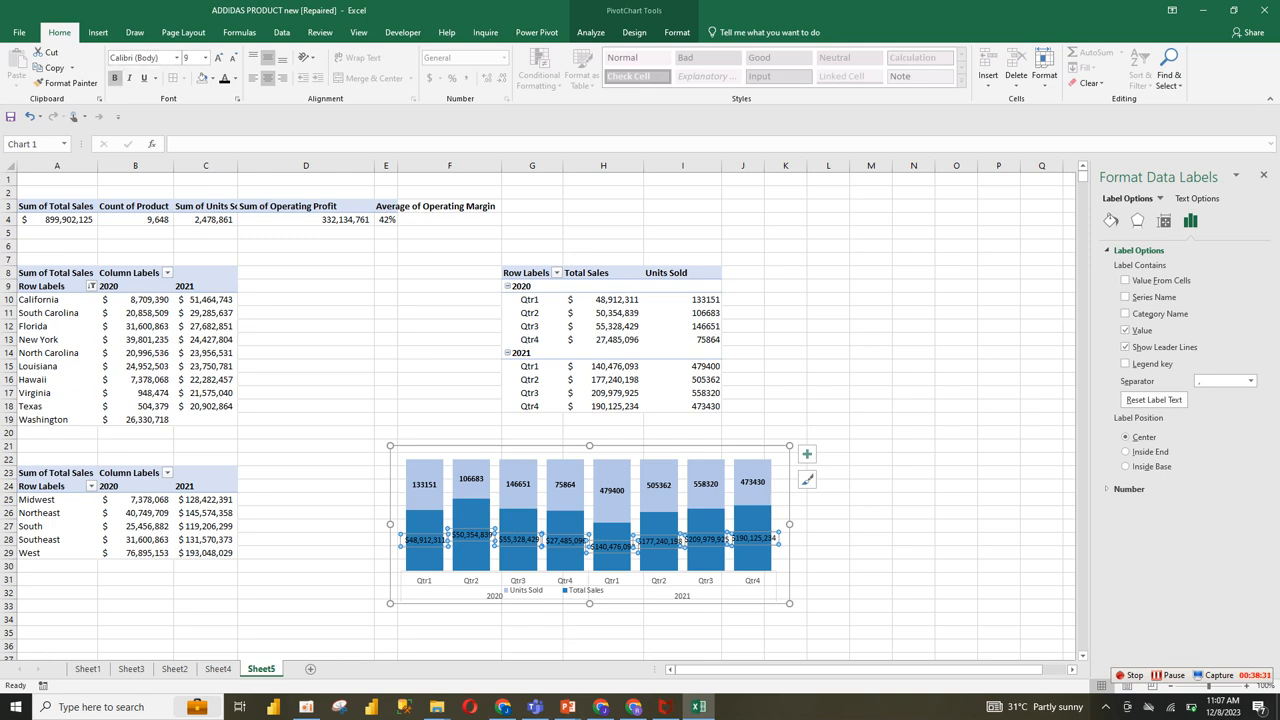
pyautogui.click(114, 77)
pyautogui.click(871, 553)
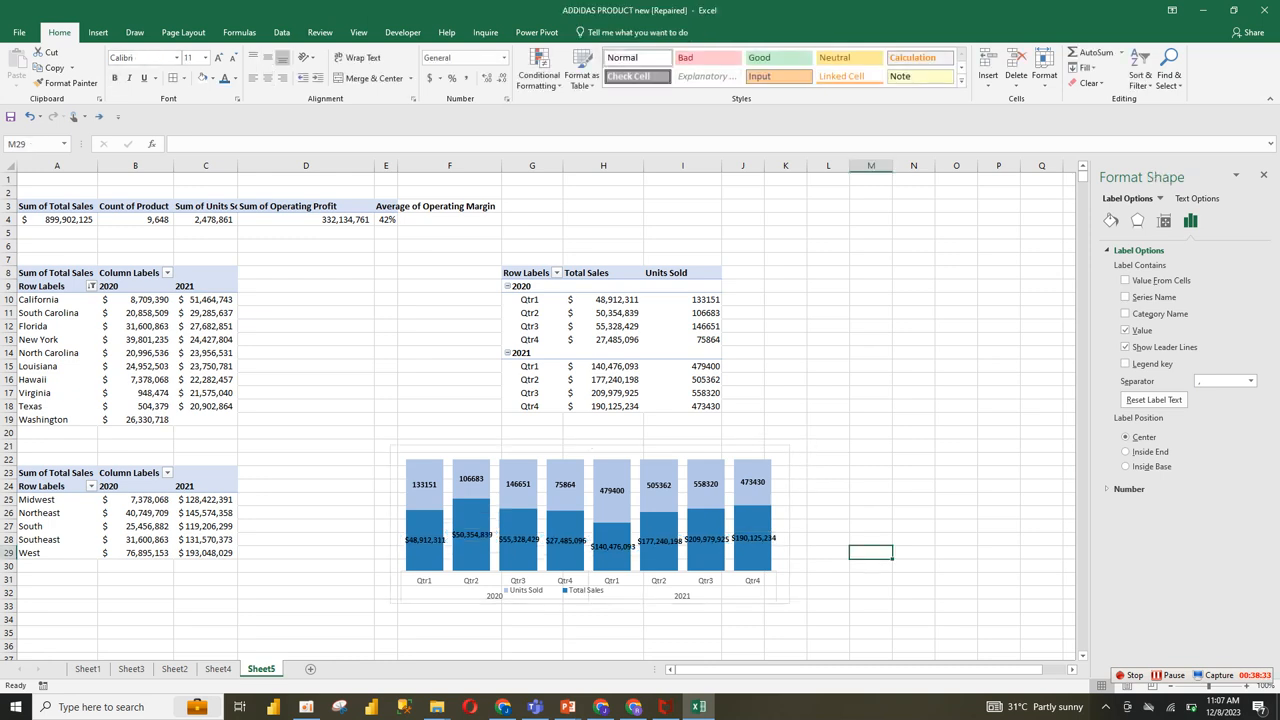
# Step: Set the text direction of the Total Sales data labels to Rotate all text 270°
pyautogui.click(753, 538)
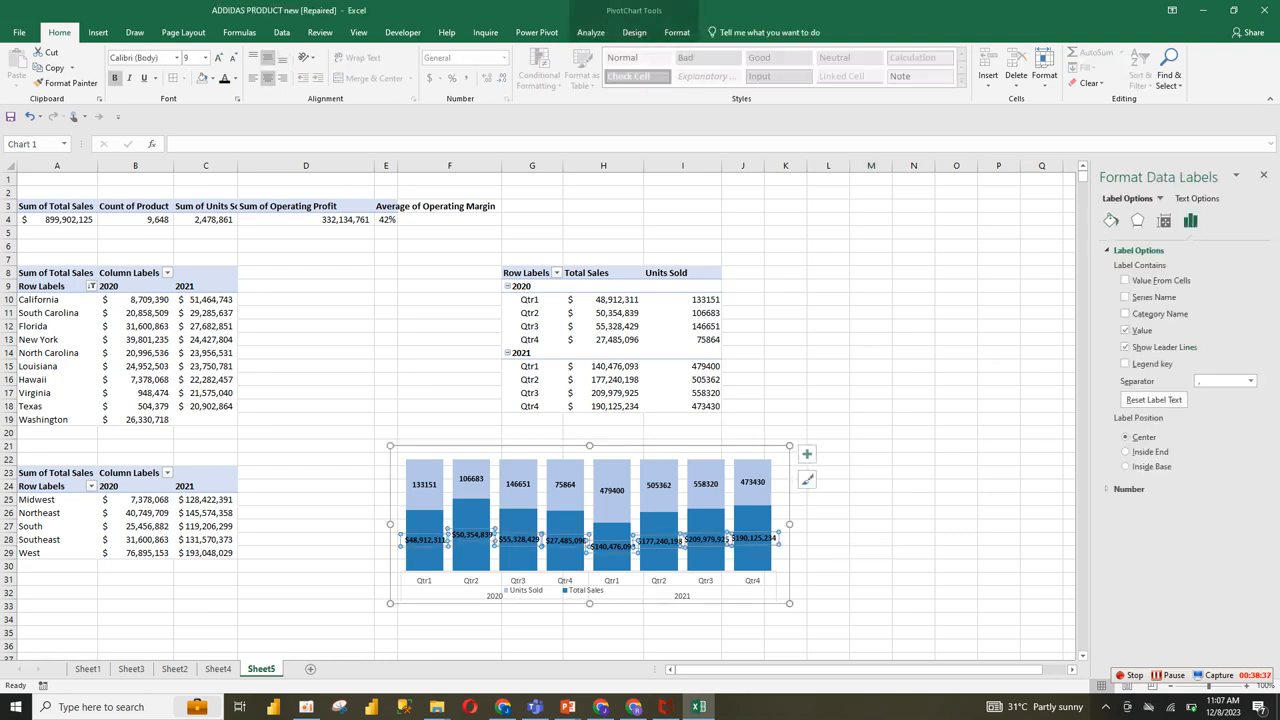
pyautogui.click(1164, 220)
pyautogui.click(1121, 250)
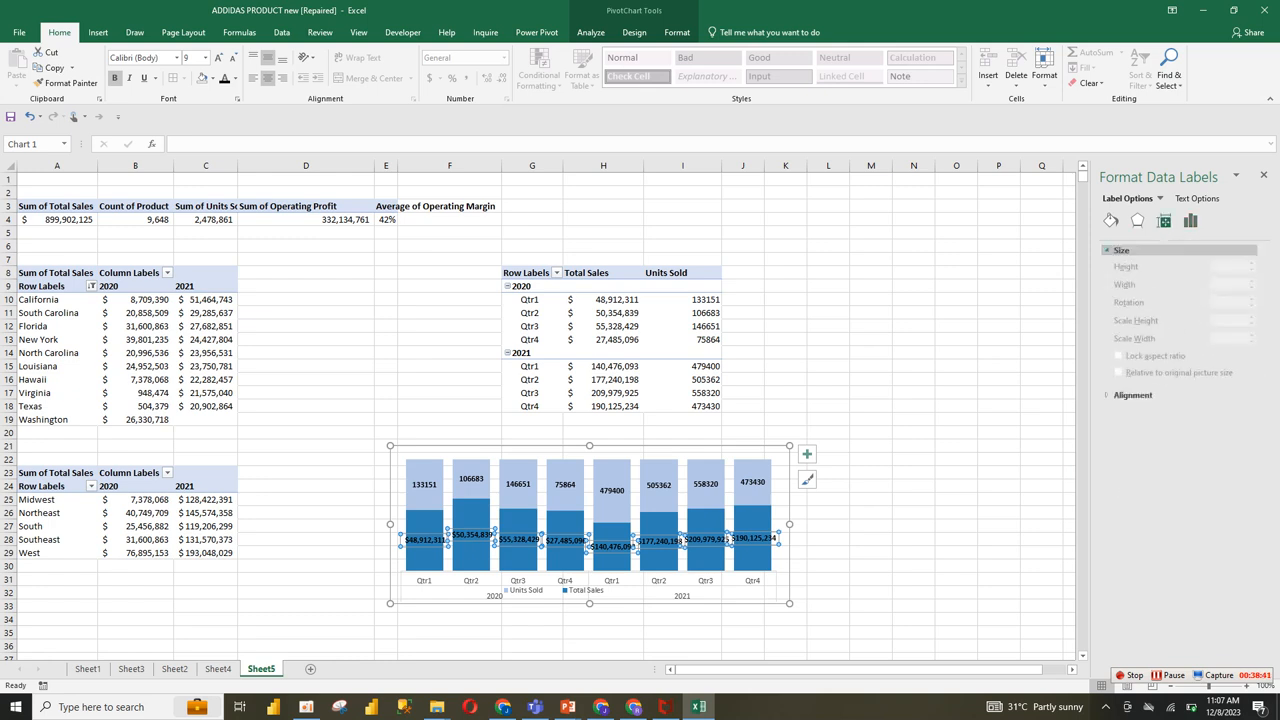
pyautogui.click(1121, 250)
pyautogui.click(1133, 267)
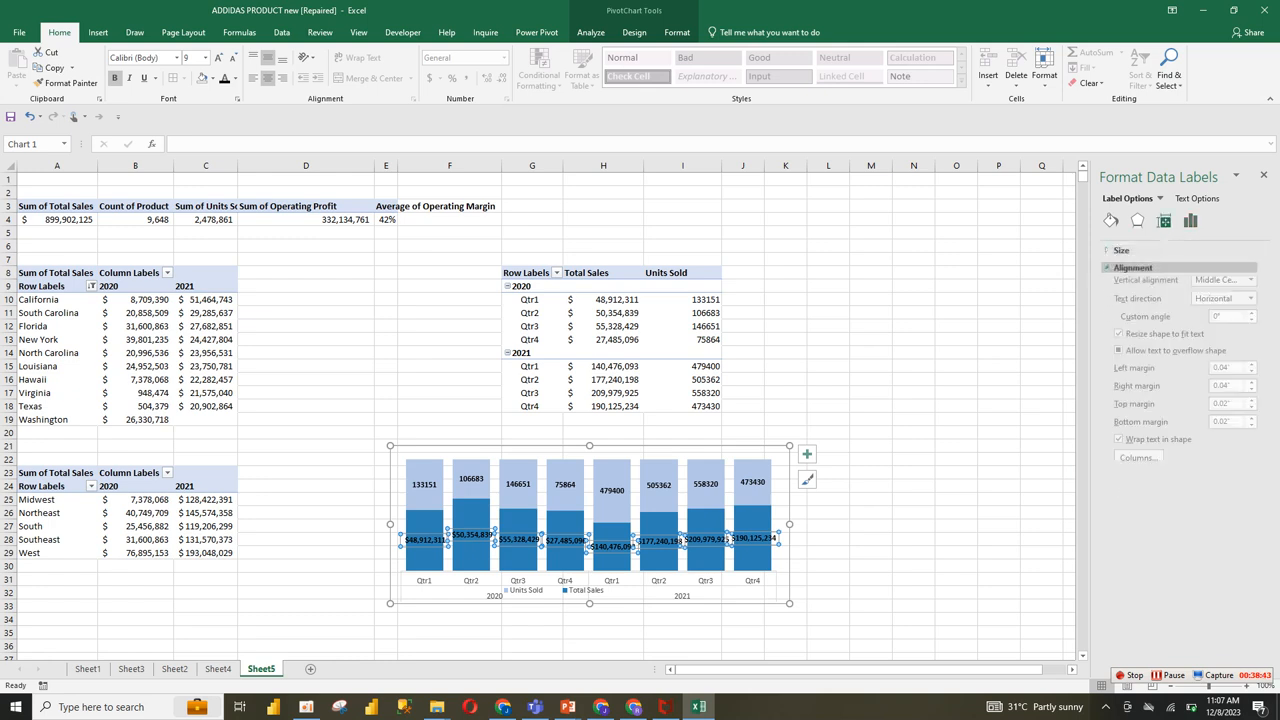
pyautogui.click(1250, 302)
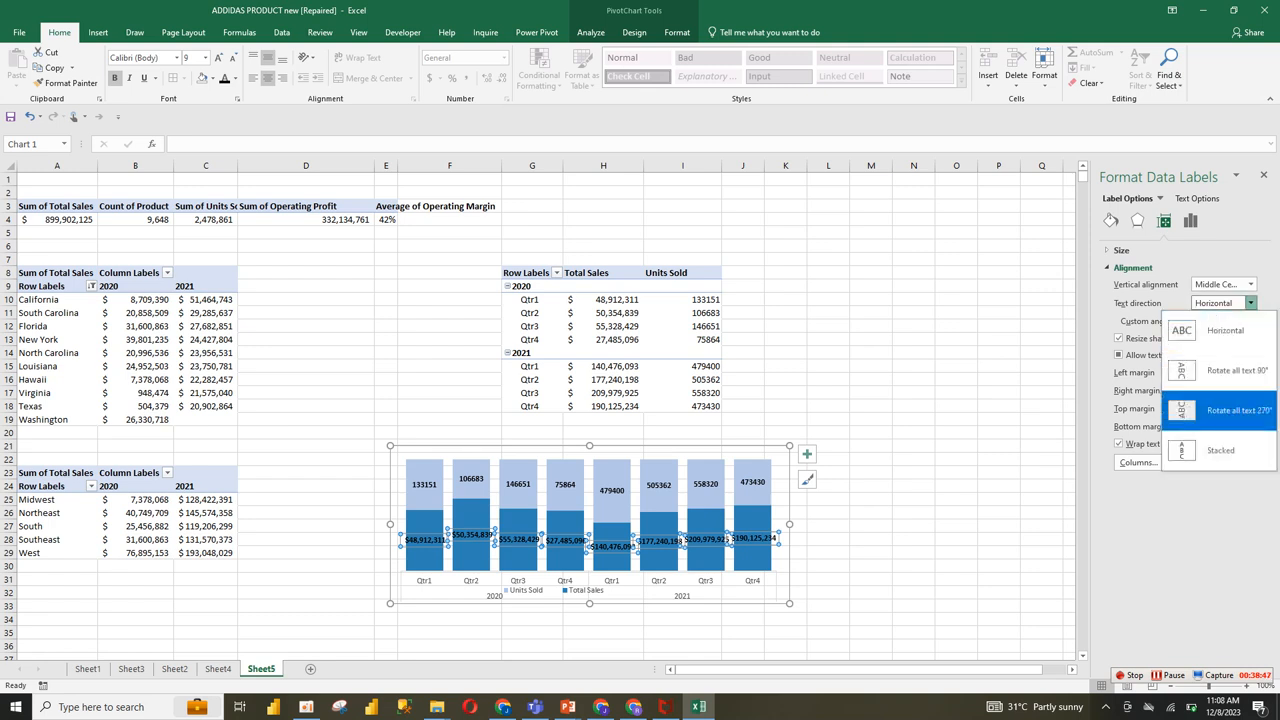
pyautogui.click(1220, 410)
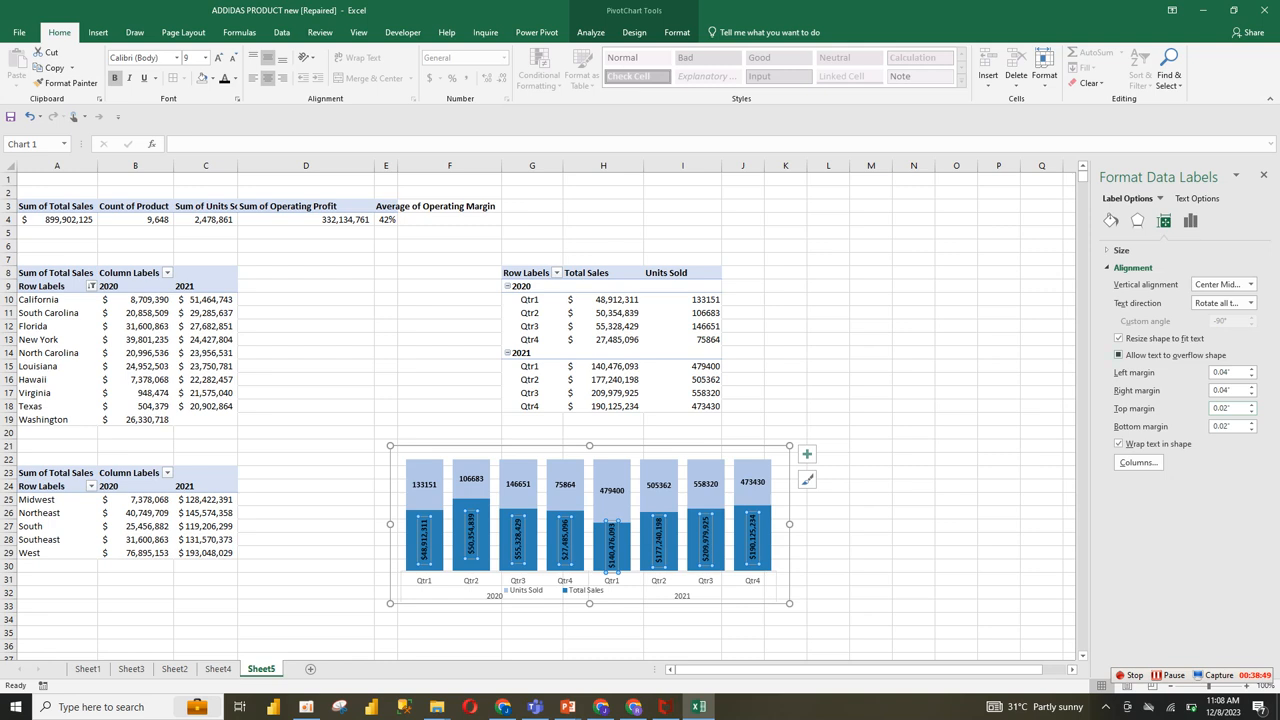
pyautogui.click(870, 498)
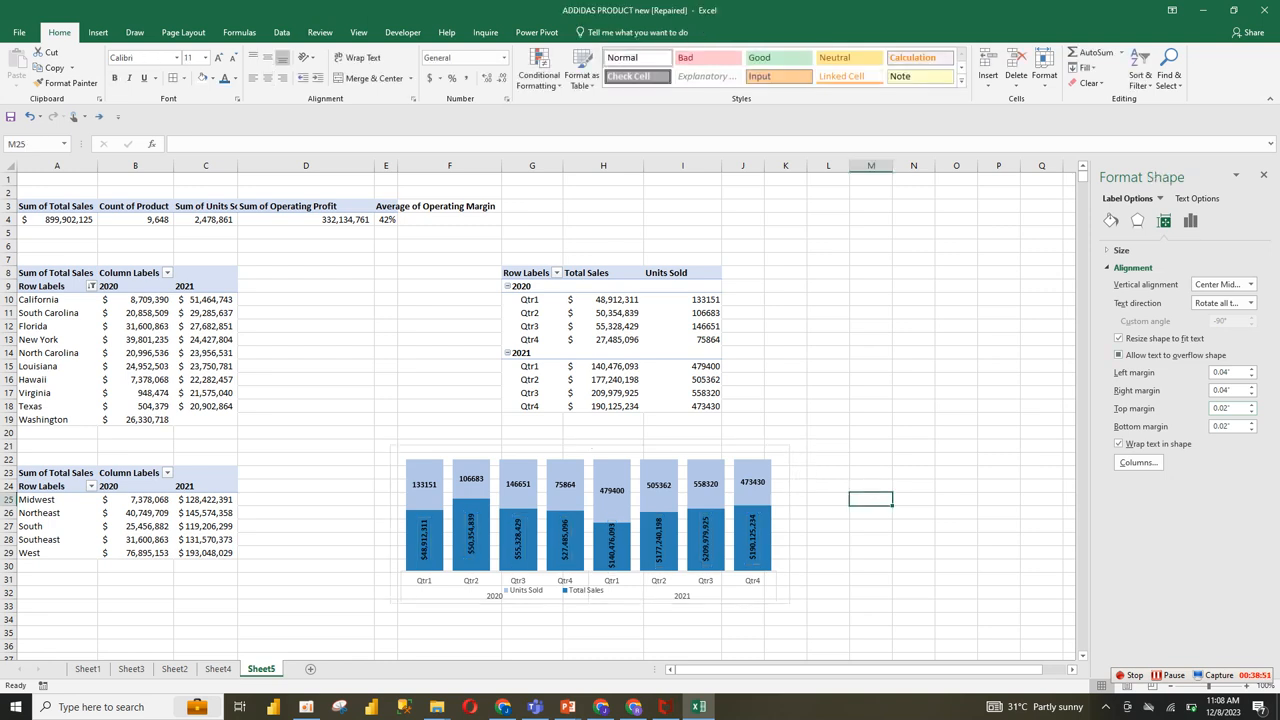
pyautogui.click(640, 588)
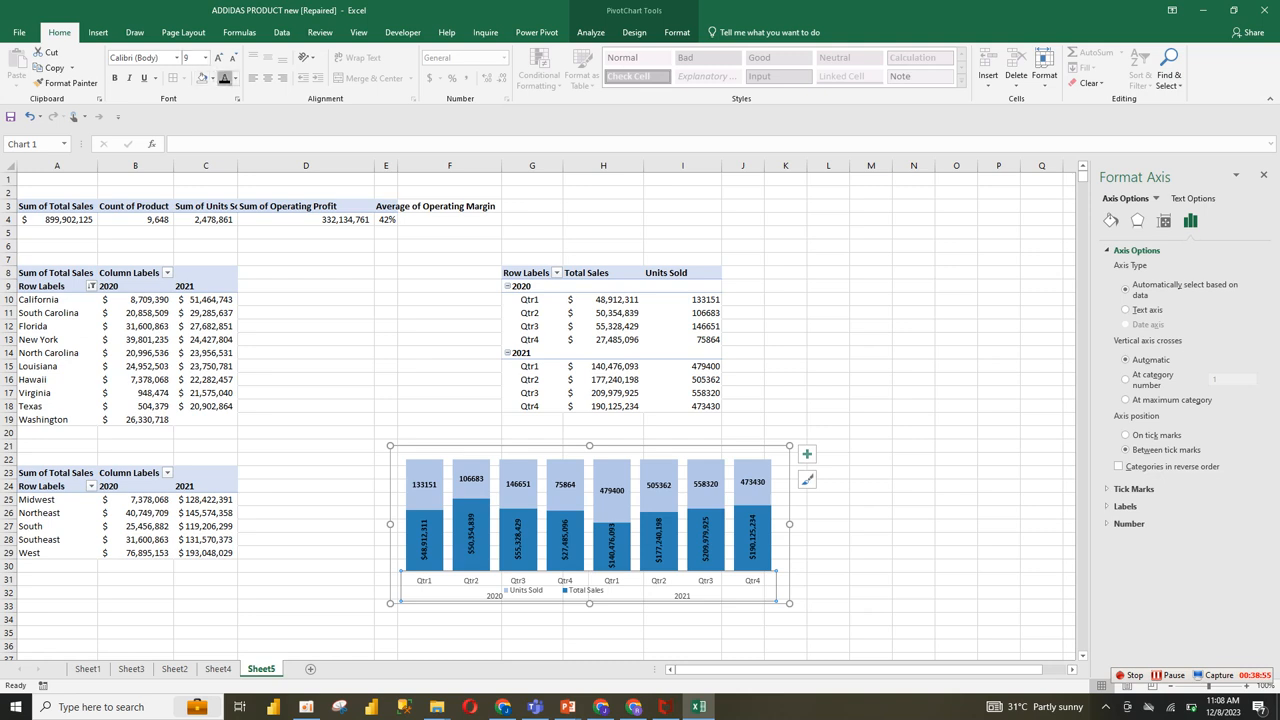
pyautogui.click(554, 590)
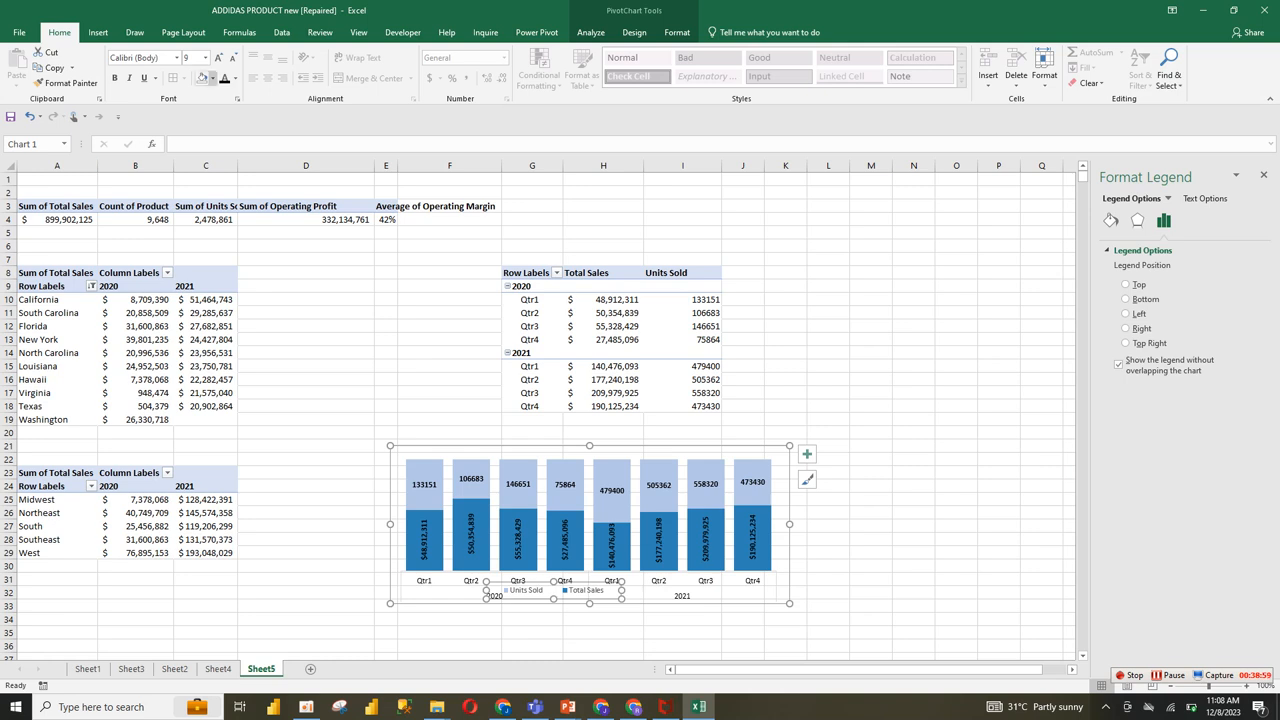
pyautogui.click(871, 419)
# Step: Cut the quarterly sales and units chart from Sheet5 and paste it into the dashboard on Sheet4
pyautogui.click(640, 589)
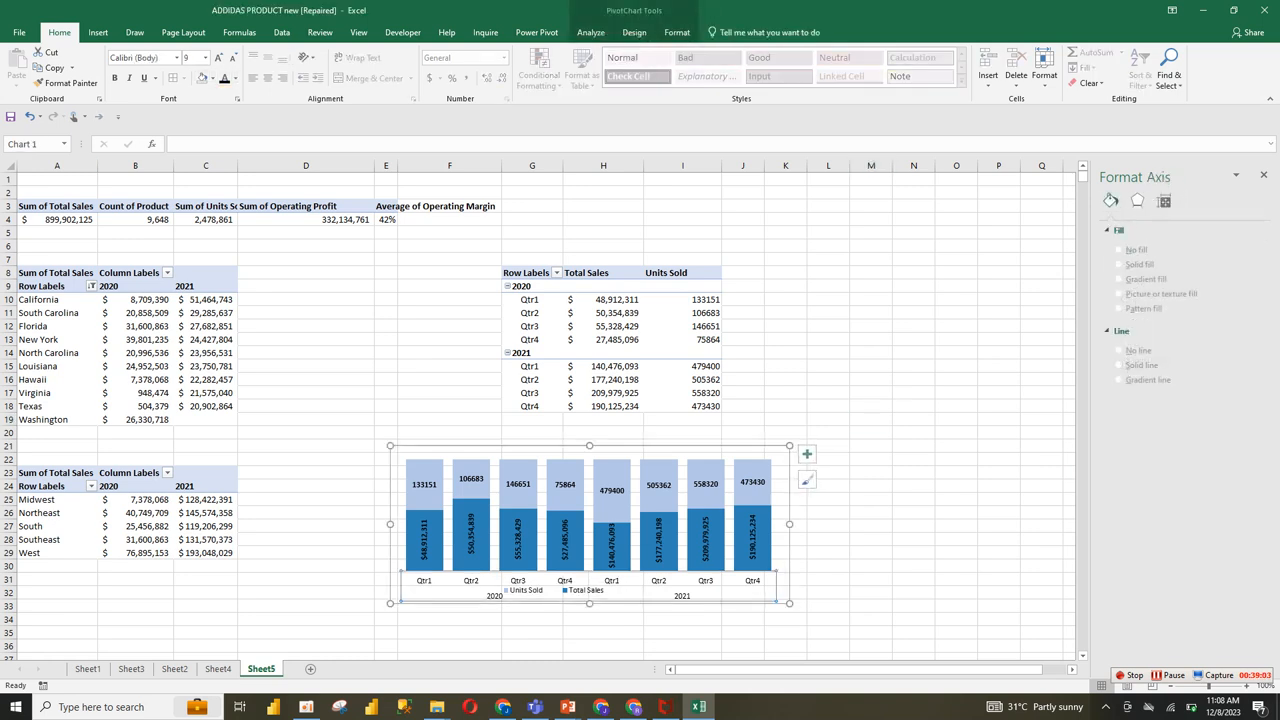
pyautogui.press('Escape')
pyautogui.press('Delete')
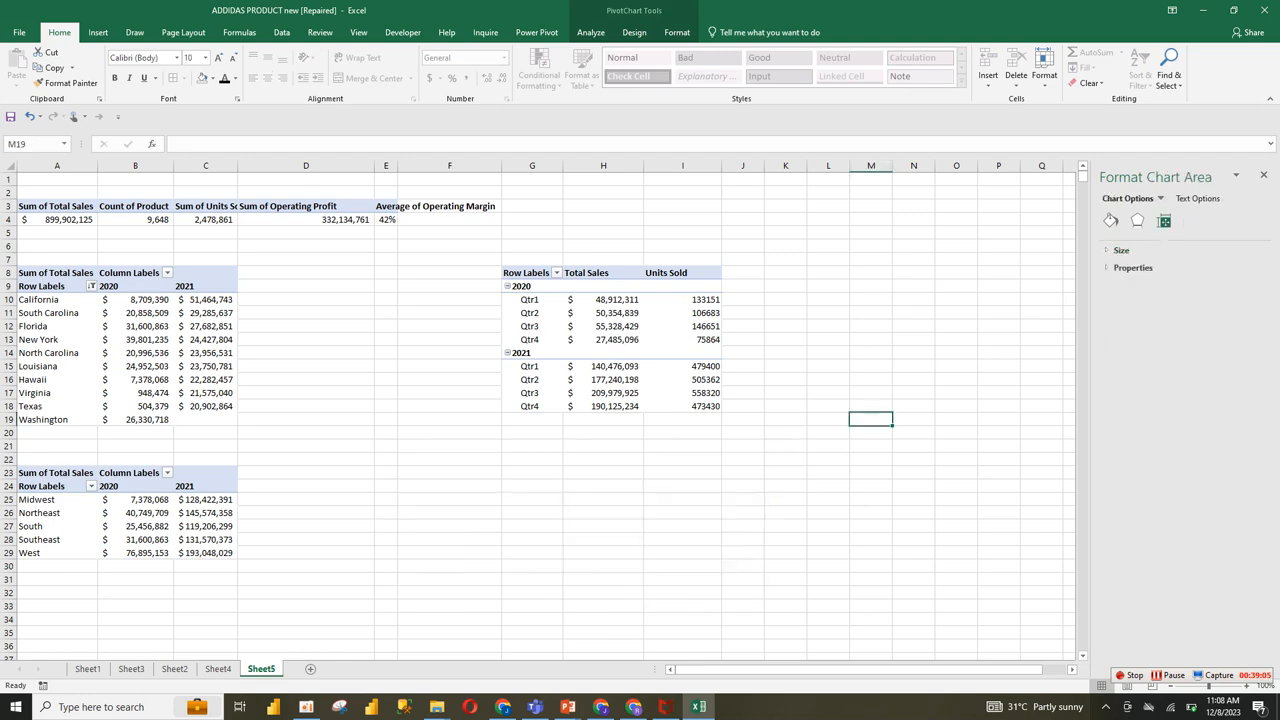
pyautogui.click(218, 668)
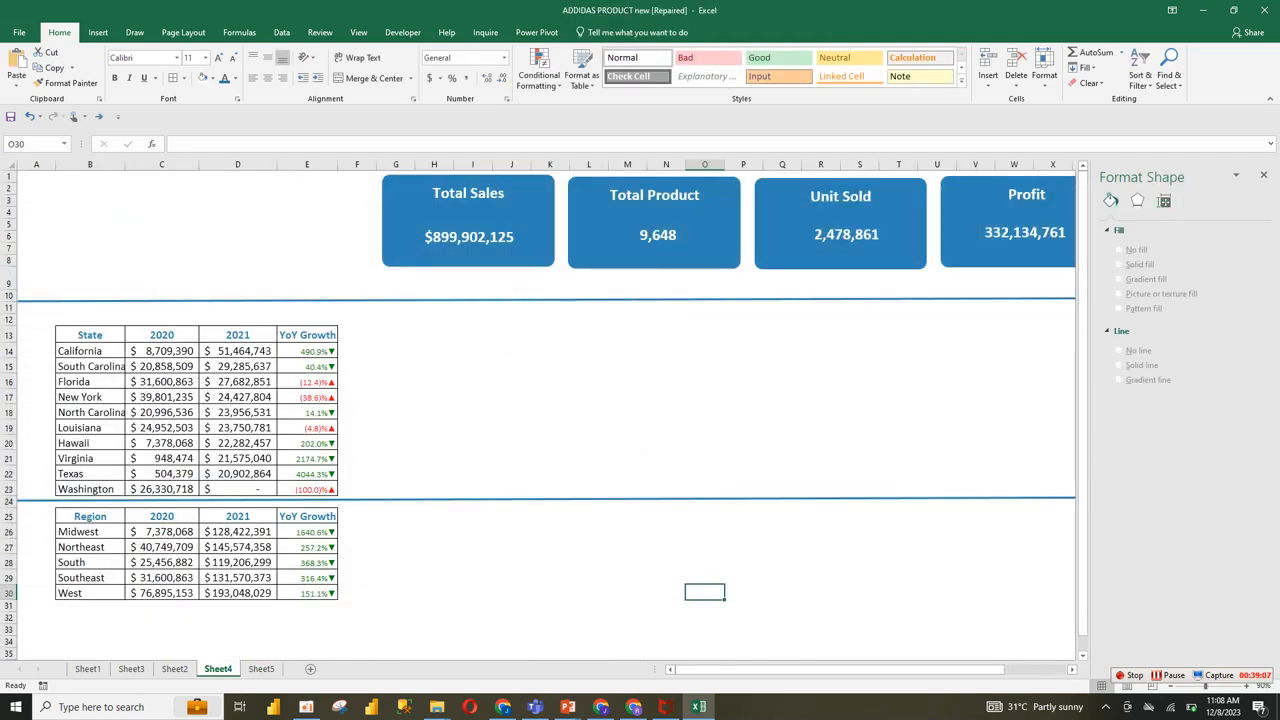
pyautogui.hotkey('ctrl', 'v')
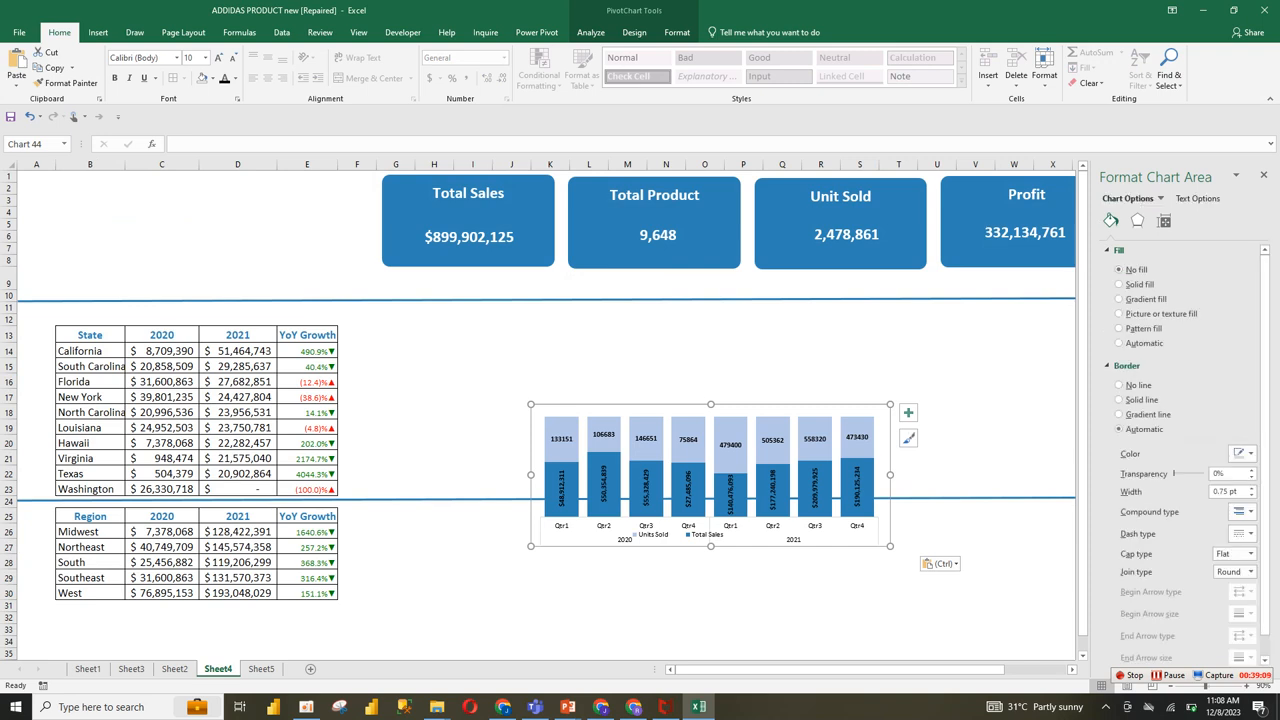
# Step: Place the quarterly chart beside the state table and enlarge it to span about columns J to W between the two blue divider lines
pyautogui.moveTo(672, 410); pyautogui.dragTo(634, 327)
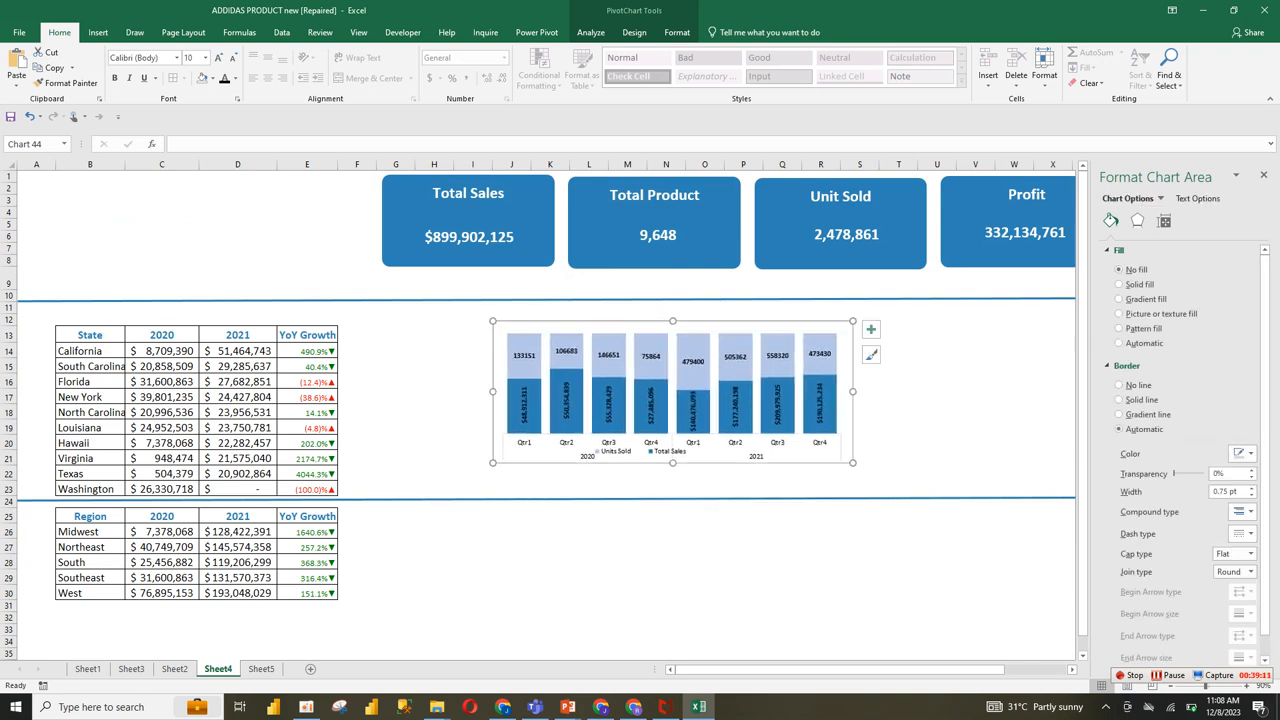
pyautogui.moveTo(852, 462); pyautogui.dragTo(1045, 489)
pyautogui.click(704, 592)
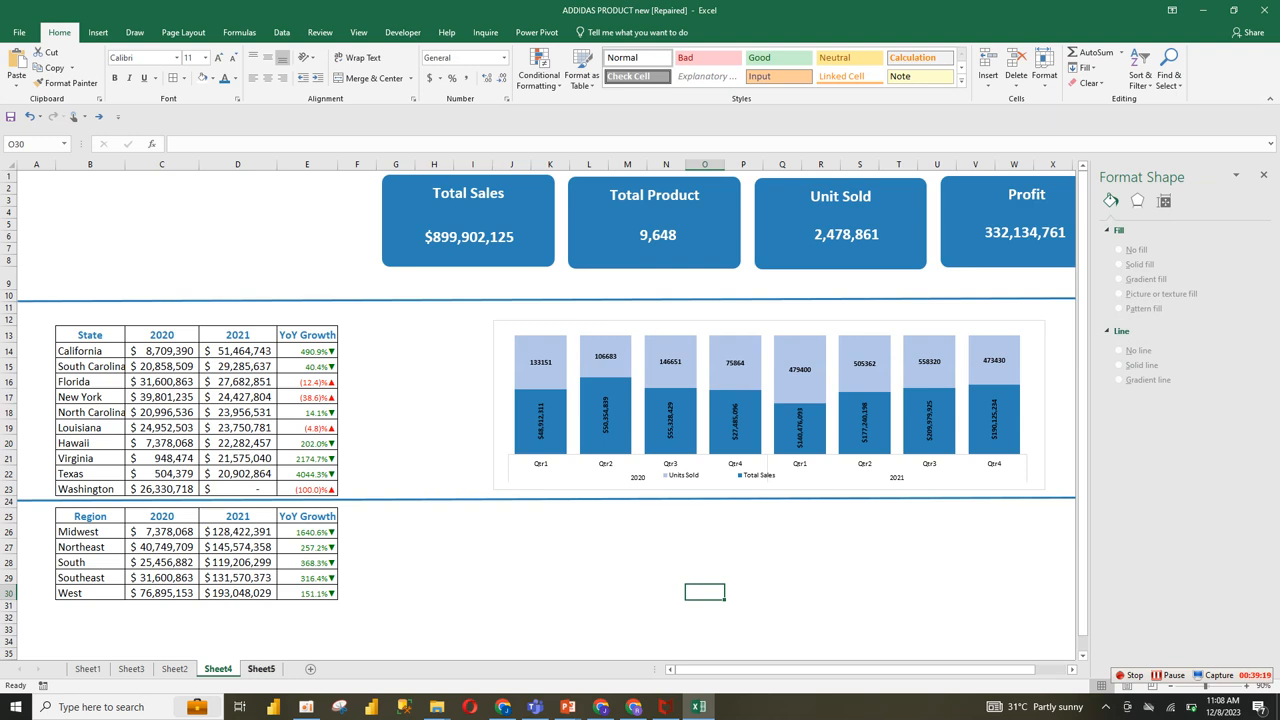
# Step: Format the quarterly chart's horizontal axis line as a black solid line 1.75 pt wide
pyautogui.click(628, 474)
pyautogui.click(589, 458)
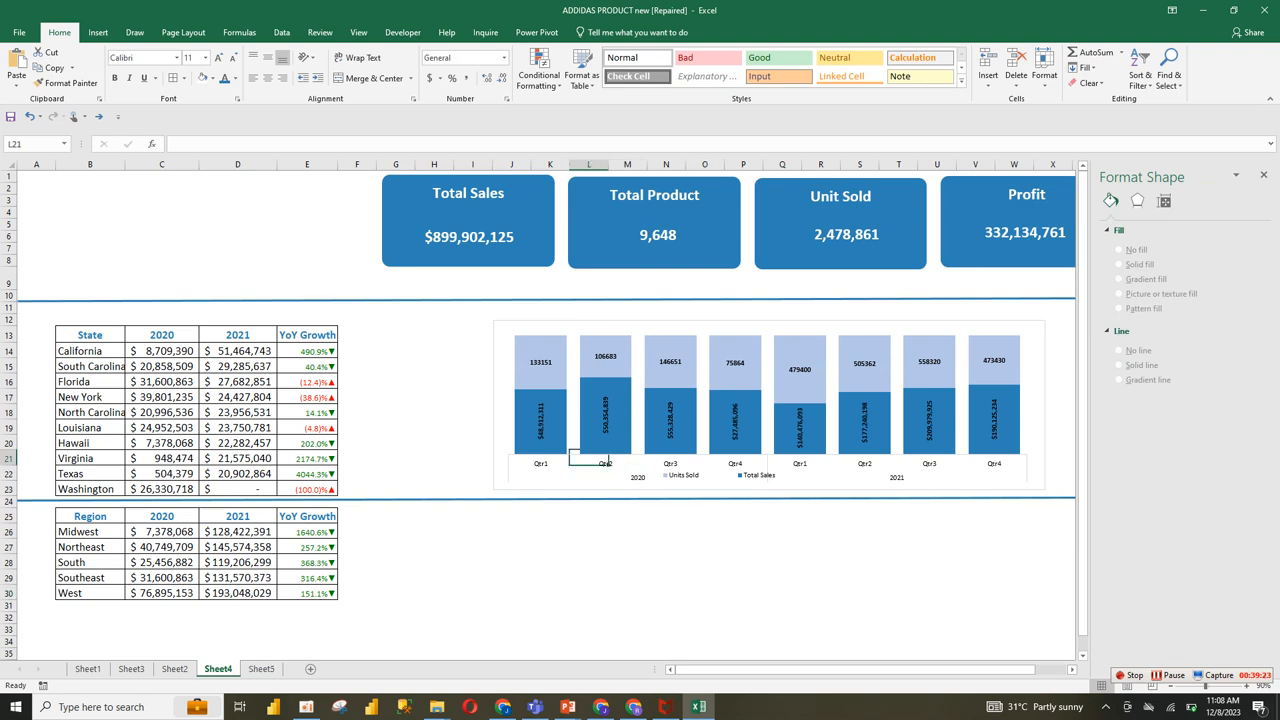
pyautogui.click(511, 489)
pyautogui.click(589, 468)
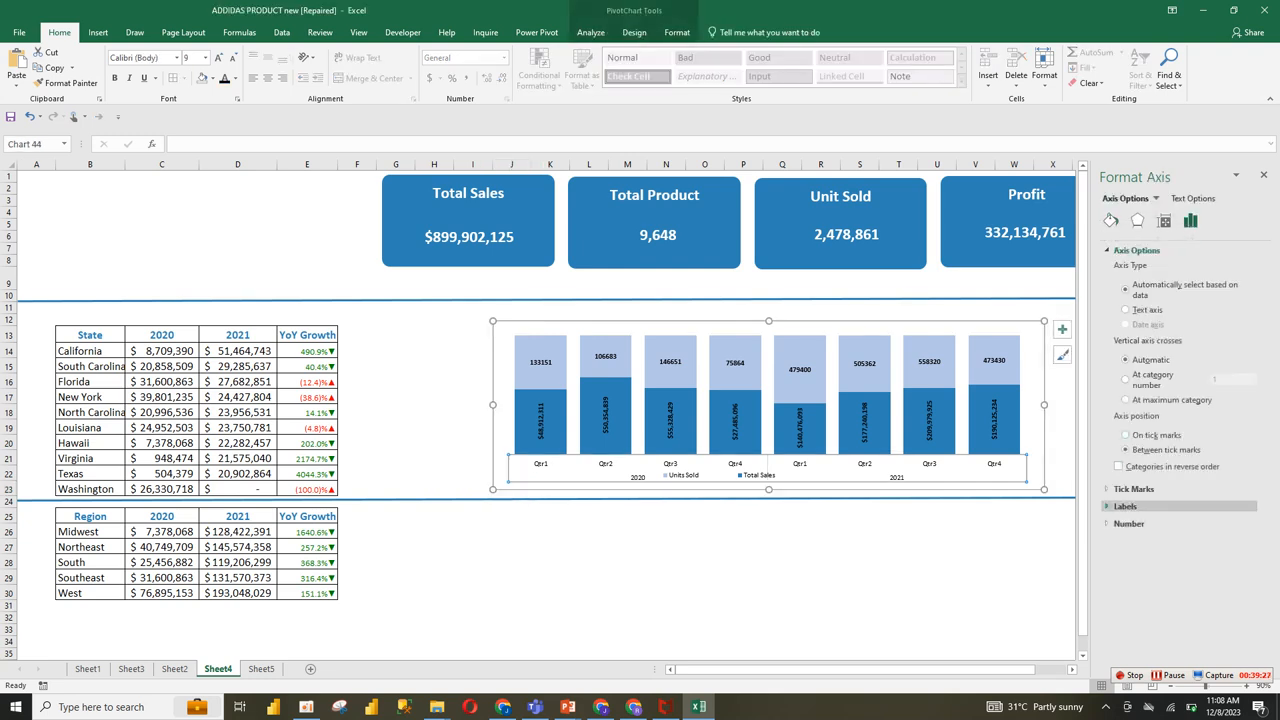
pyautogui.click(1134, 489)
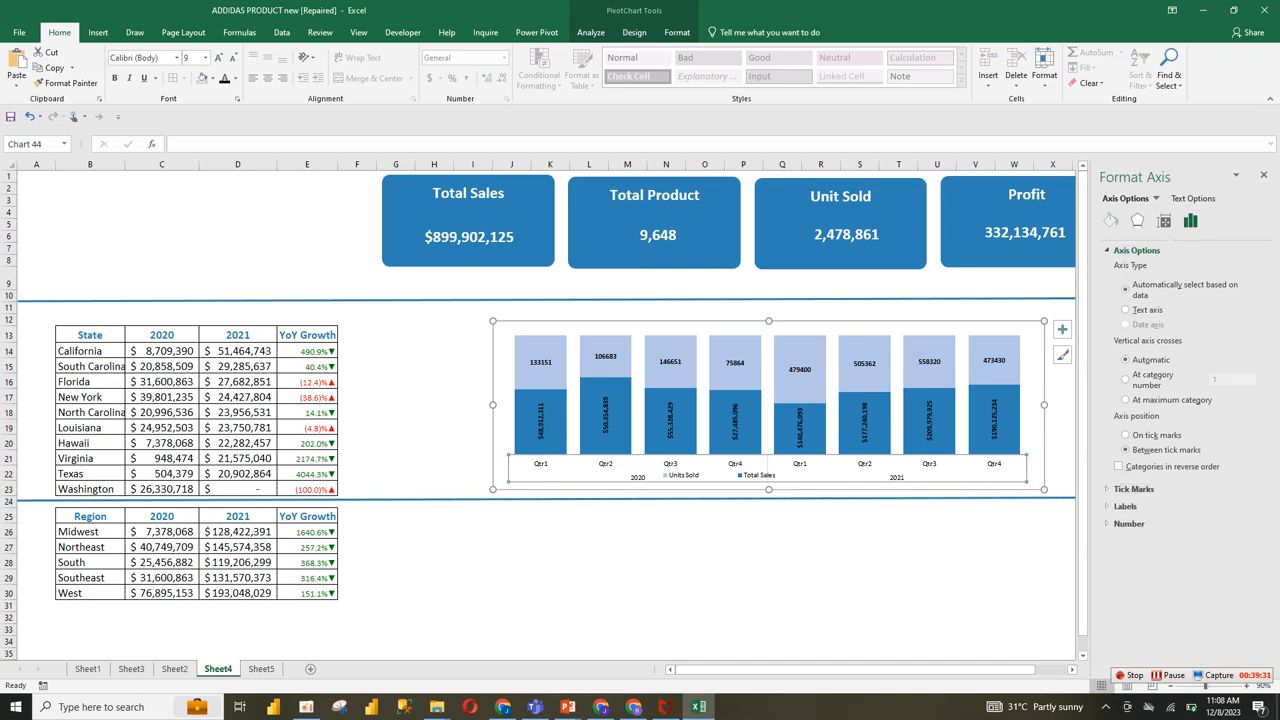
pyautogui.click(1110, 221)
pyautogui.click(1250, 522)
pyautogui.click(1250, 515)
pyautogui.click(1250, 515)
pyautogui.click(1250, 515)
pyautogui.click(1250, 515)
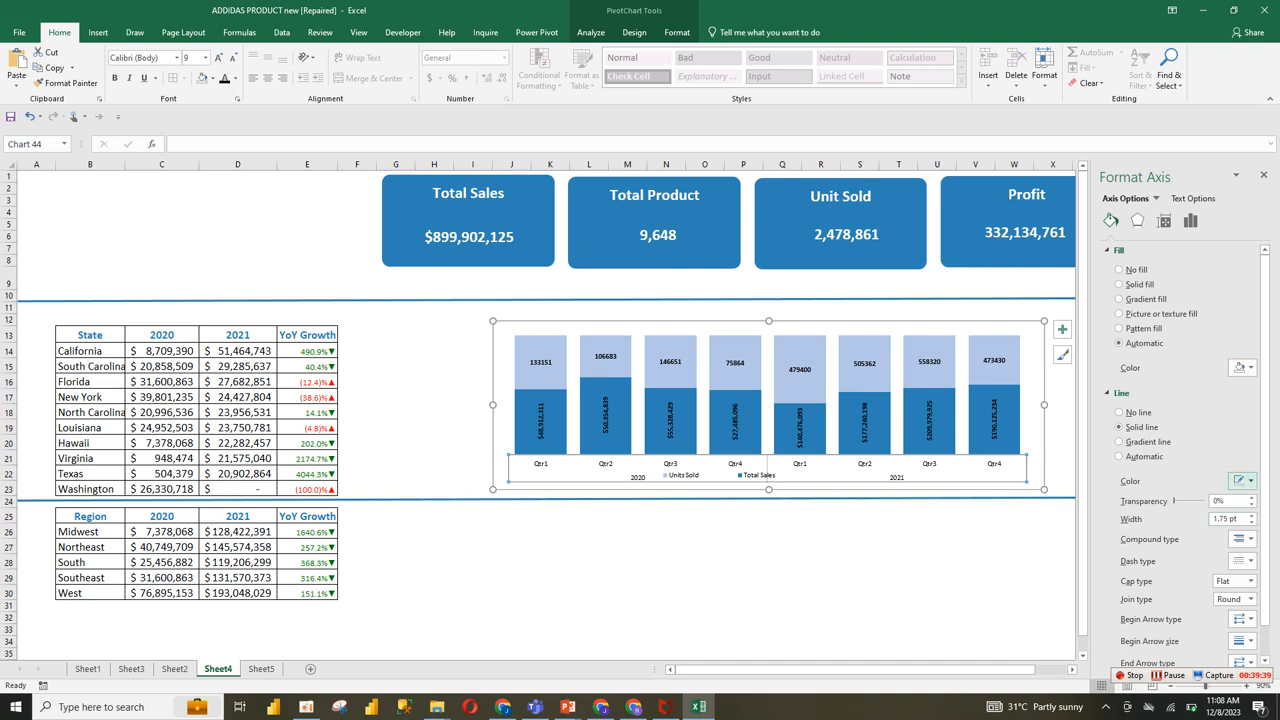
pyautogui.click(1242, 481)
pyautogui.click(1180, 511)
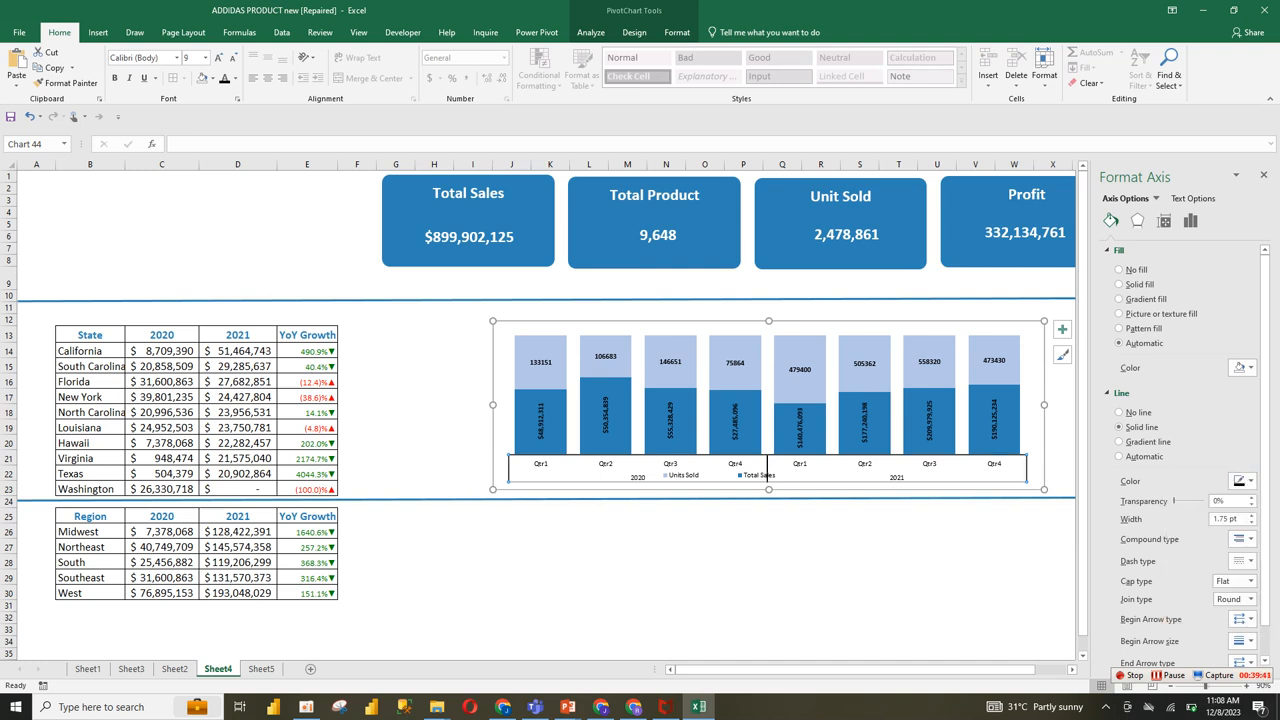
pyautogui.click(820, 516)
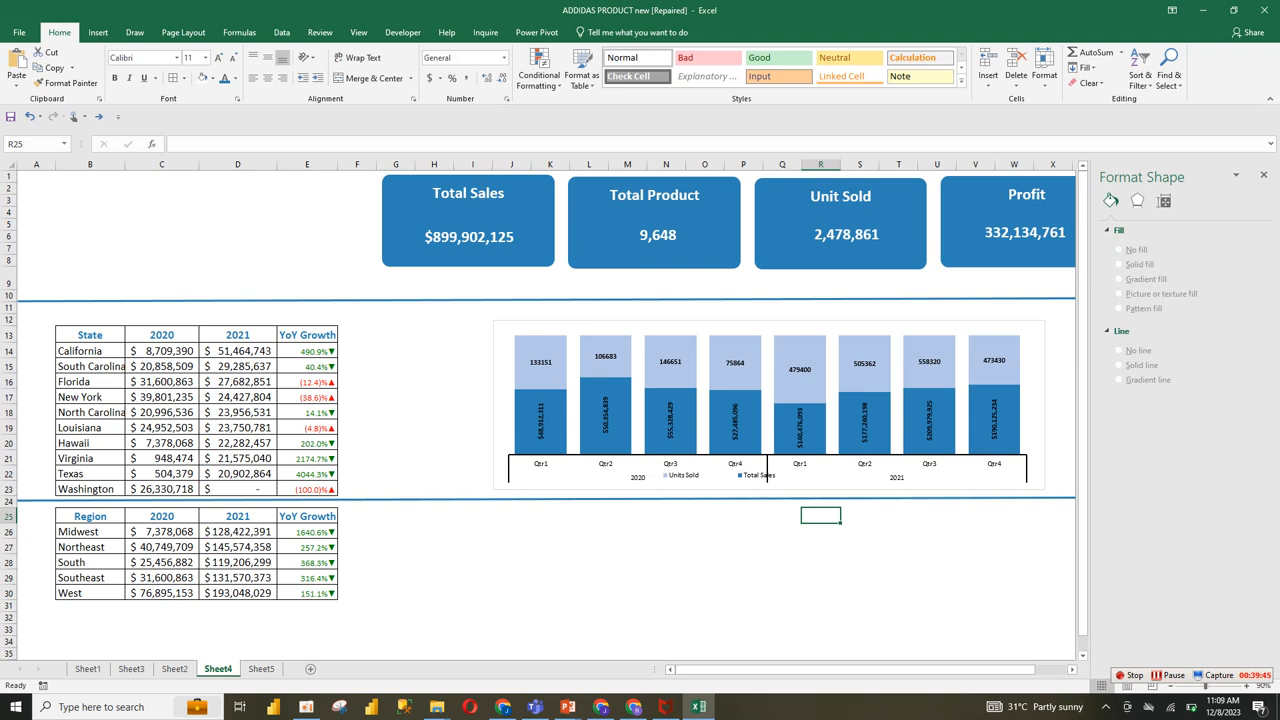
# Step: Shift the quarterly chart's legend slightly down to line up with the year labels
pyautogui.click(666, 516)
pyautogui.click(766, 475)
pyautogui.moveTo(766, 475)
pyautogui.mouseDown()
pyautogui.moveTo(747, 477)
pyautogui.moveTo(766, 479)
pyautogui.mouseUp()
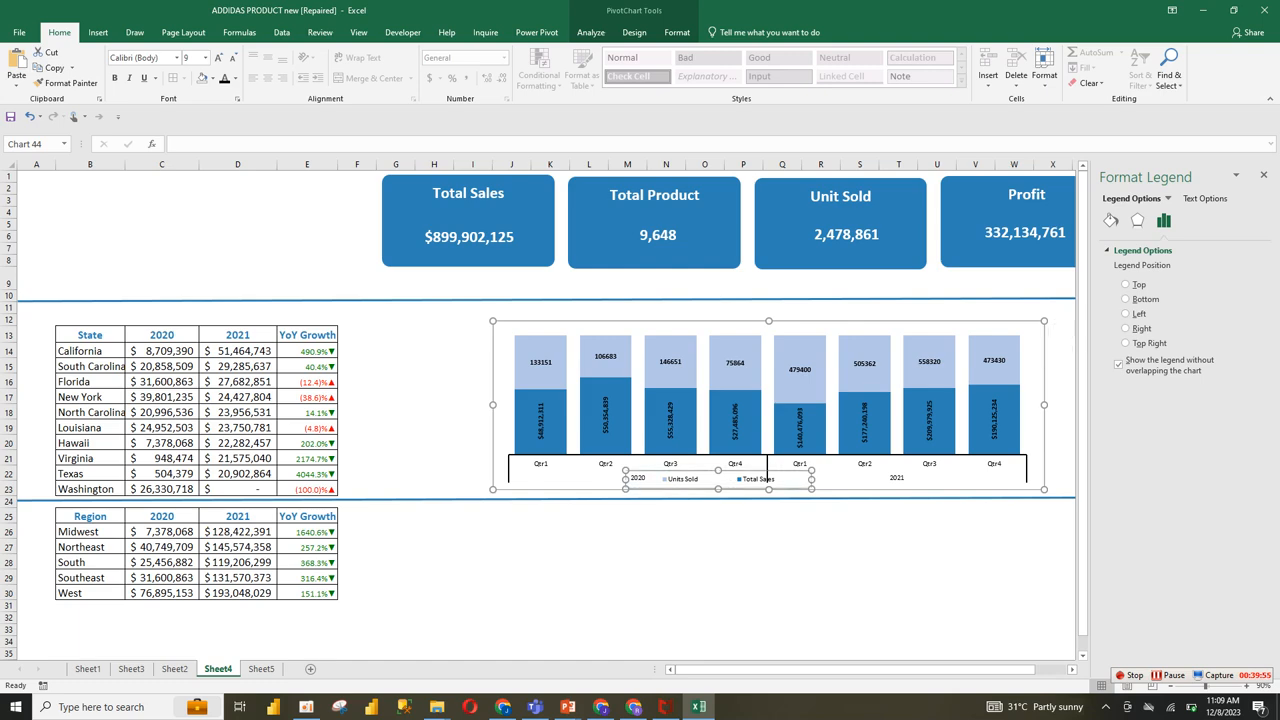
pyautogui.click(705, 545)
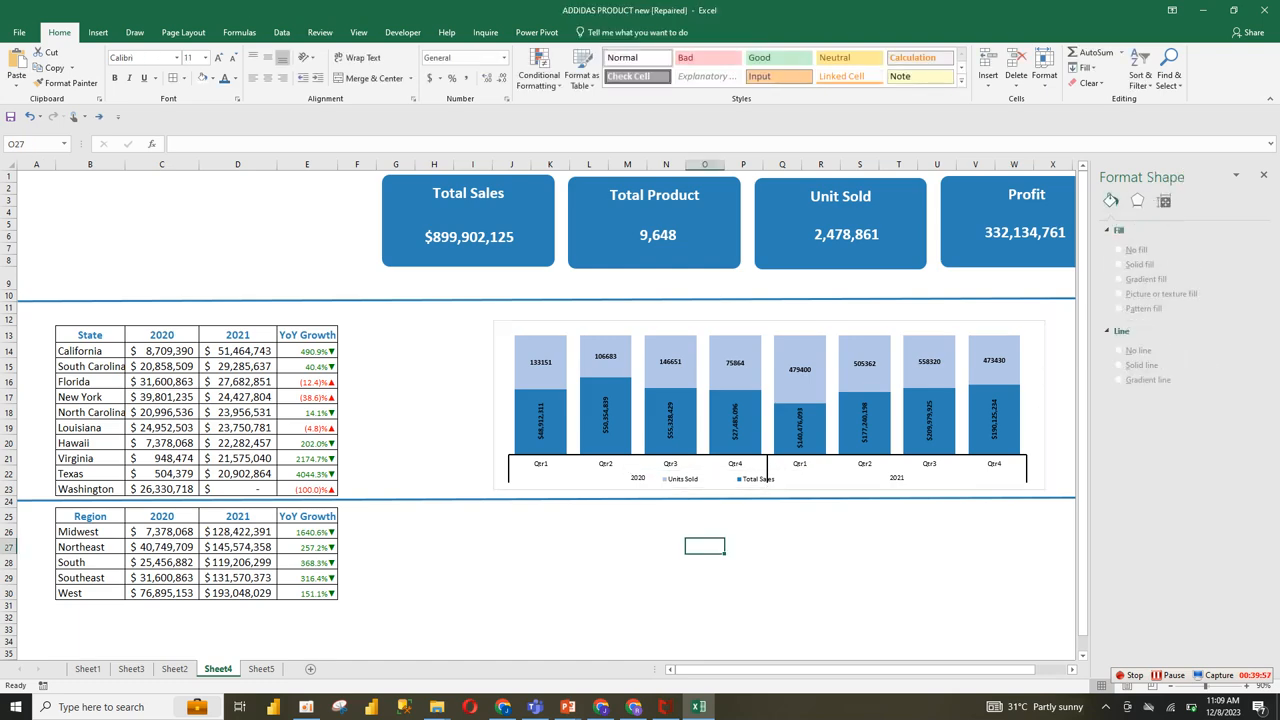
# Step: Copy the region sales pivot table on Sheet5, headers included, and paste the copy at cell F21
pyautogui.click(262, 668)
pyautogui.click(449, 513)
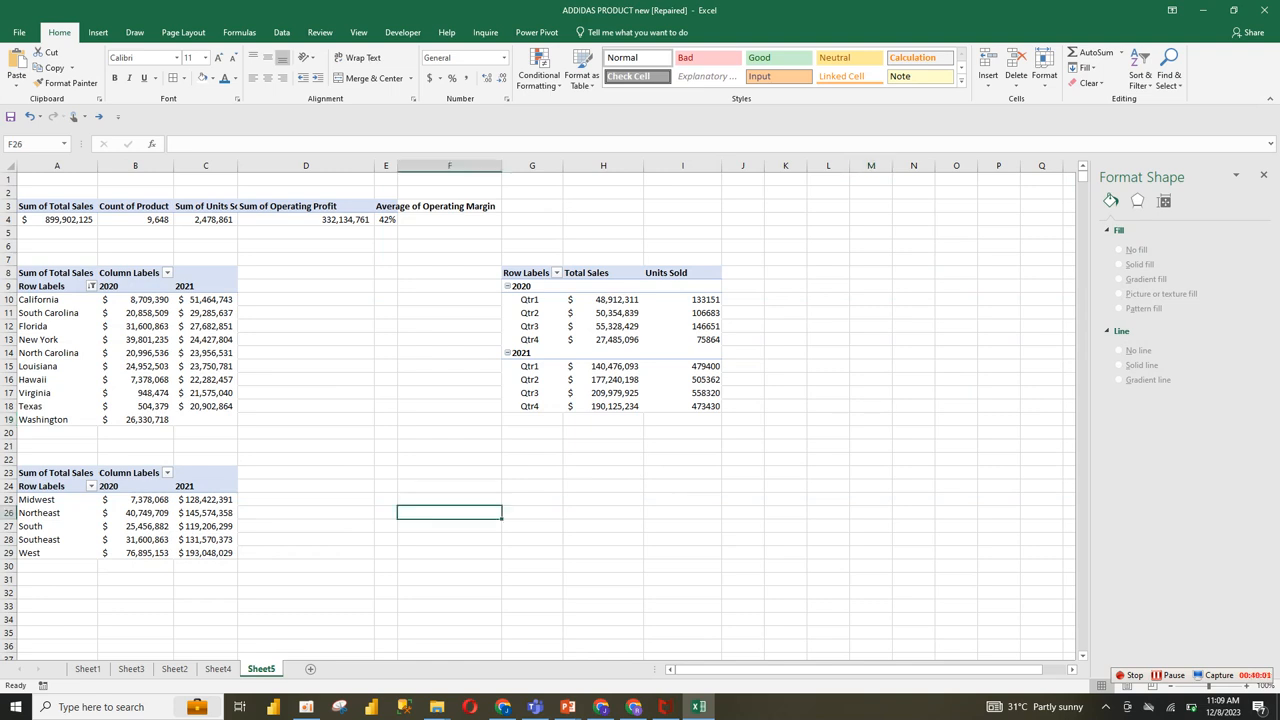
pyautogui.click(532, 282)
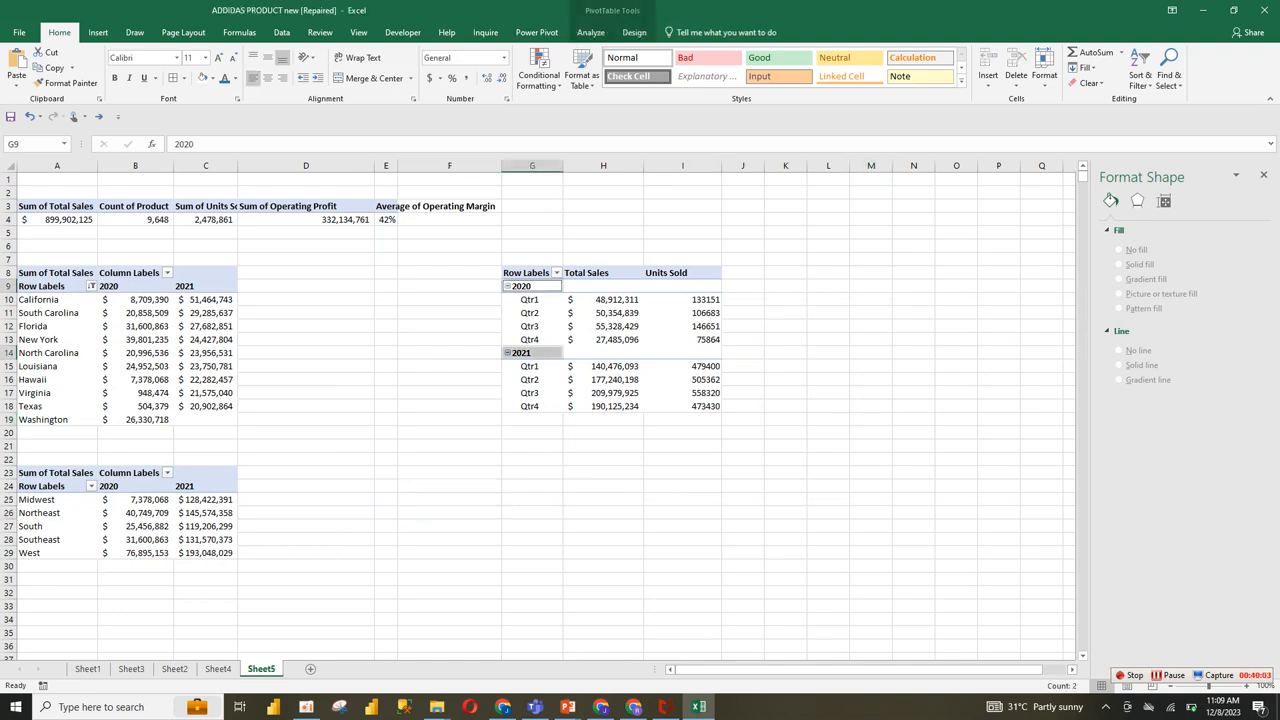
pyautogui.click(528, 273)
pyautogui.click(78, 494)
pyautogui.moveTo(78, 494)
pyautogui.mouseDown()
pyautogui.moveTo(80, 520)
pyautogui.moveTo(80, 493)
pyautogui.mouseUp()
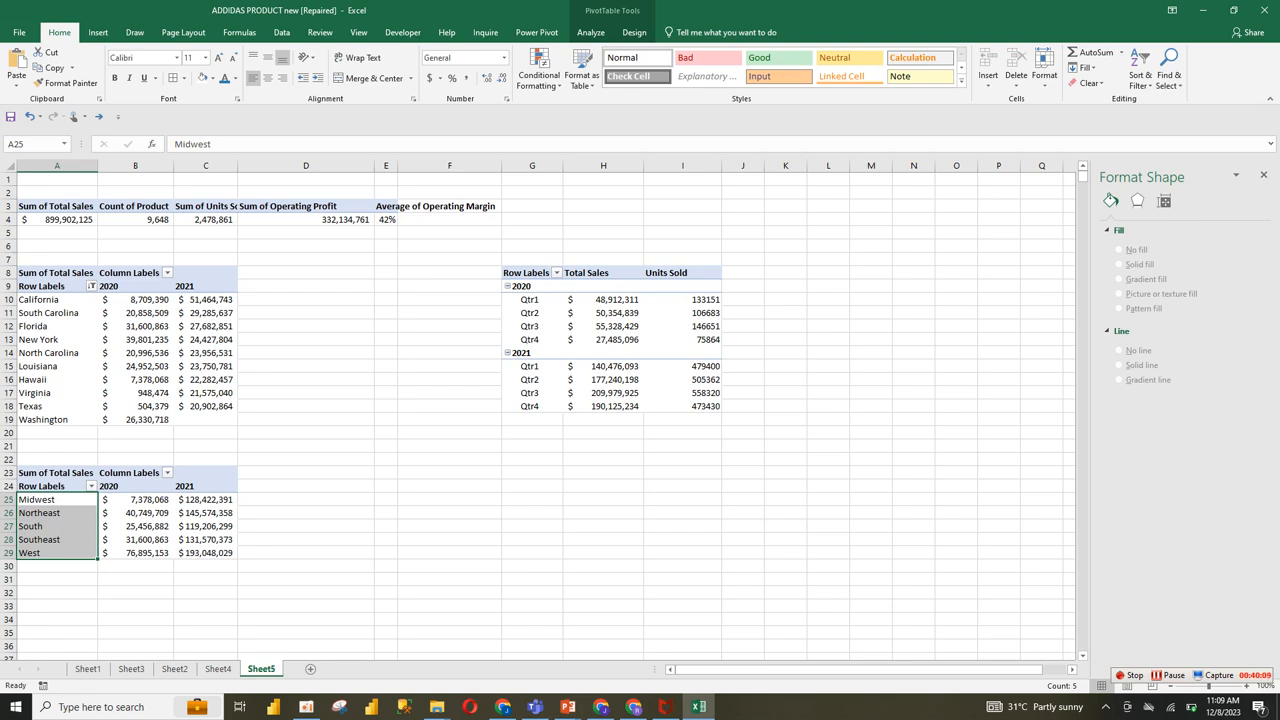
pyautogui.moveTo(50, 487); pyautogui.dragTo(208, 552)
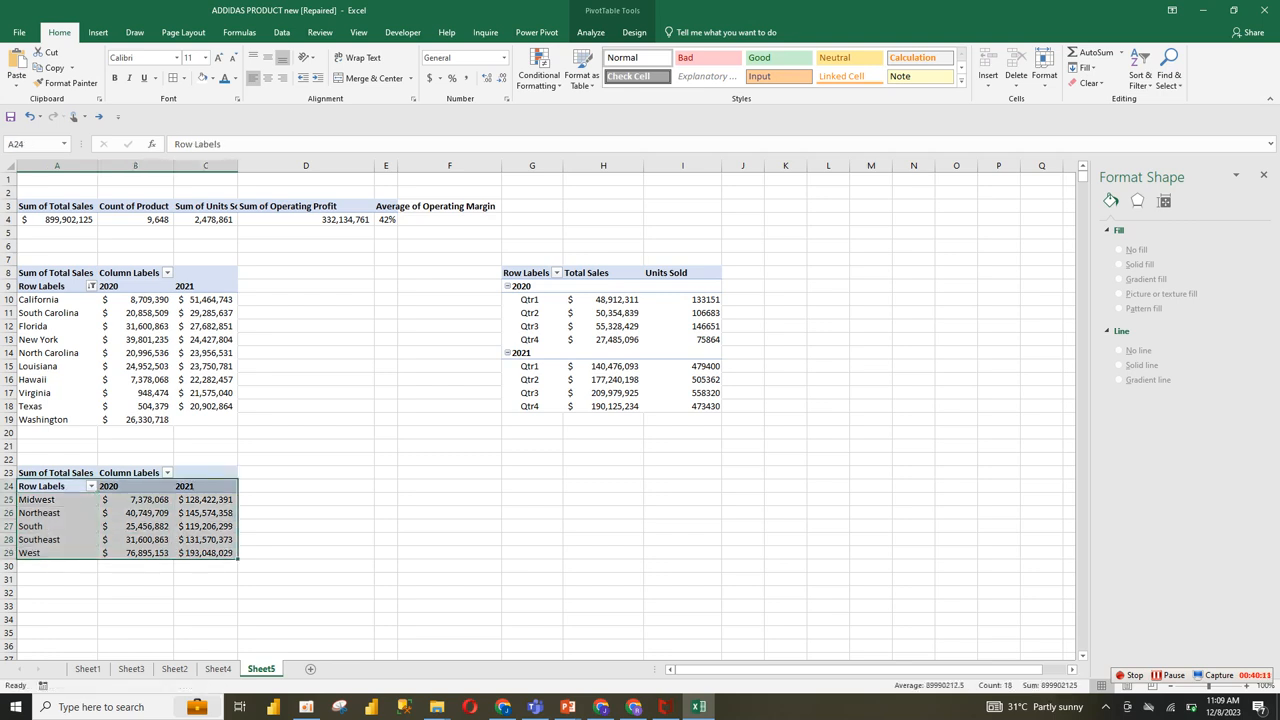
pyautogui.hotkey('ctrl', 'c')
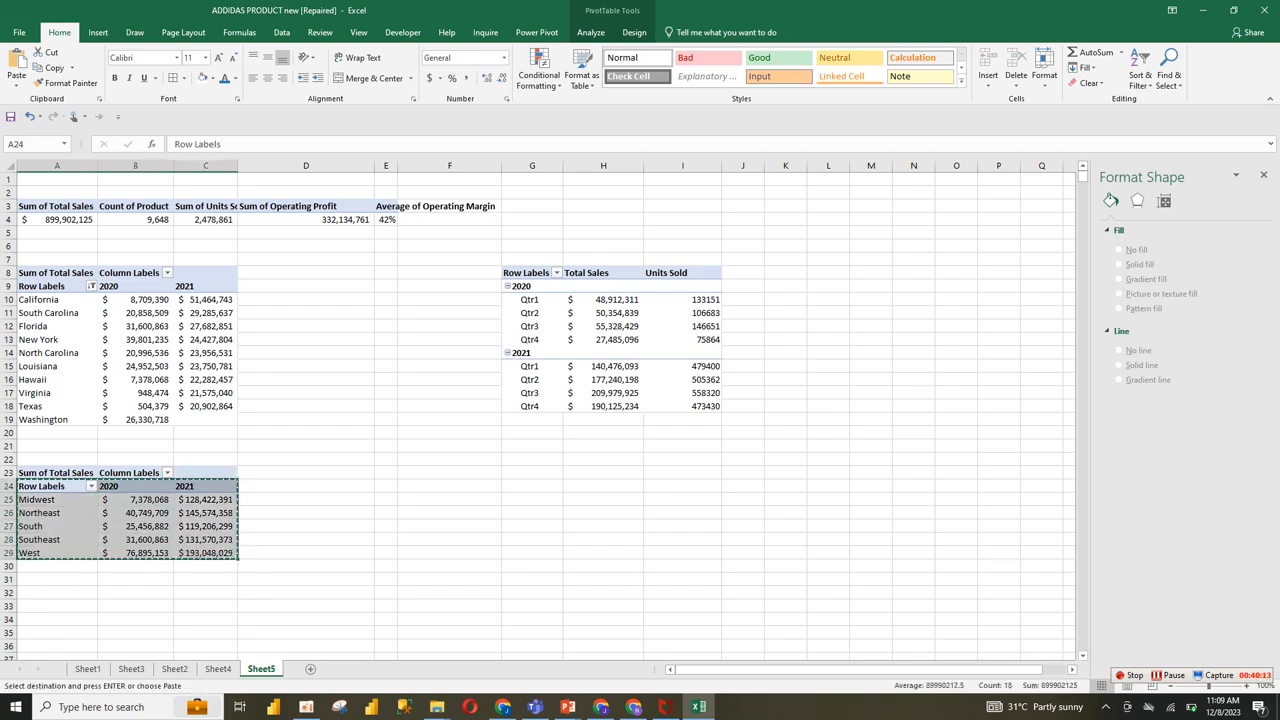
pyautogui.moveTo(57, 473); pyautogui.dragTo(206, 553)
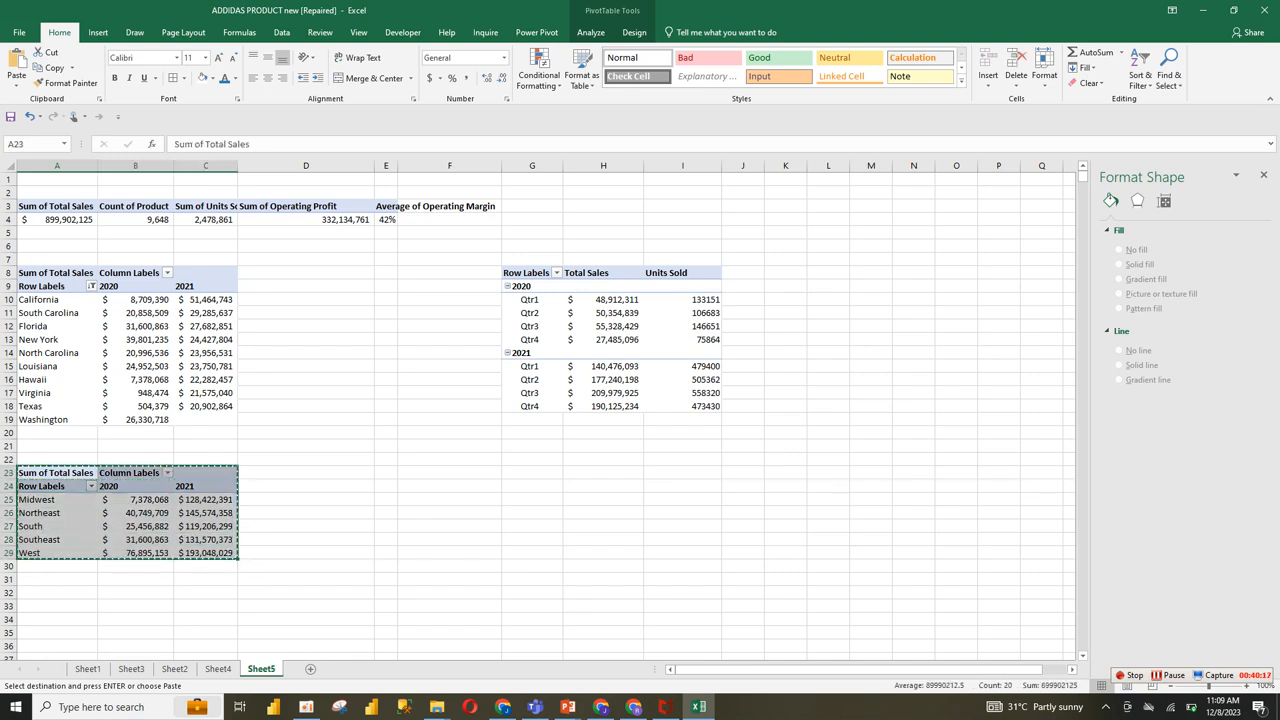
pyautogui.click(449, 446)
pyautogui.hotkey('ctrl', 'v')
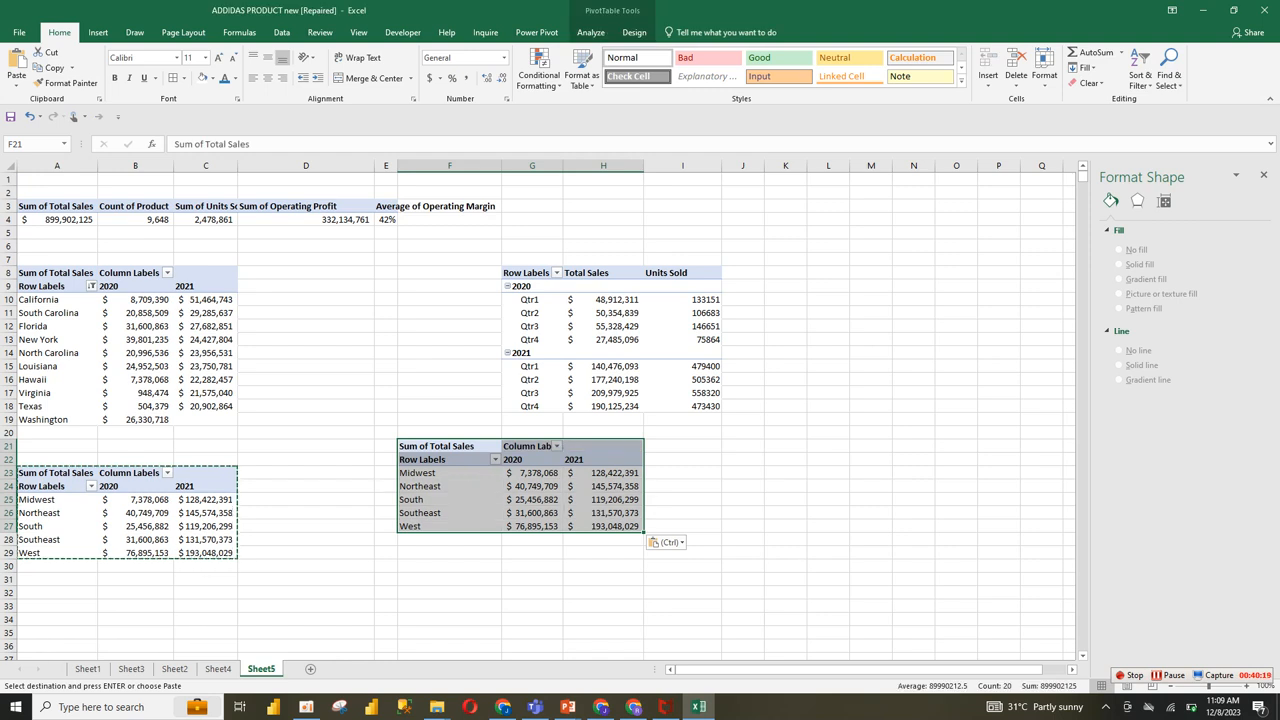
# Step: Show the field list for the pasted pivot table, close the shape formatting pane, and remove Invoice Date (Year) from the columns
pyautogui.rightClick(547, 460)
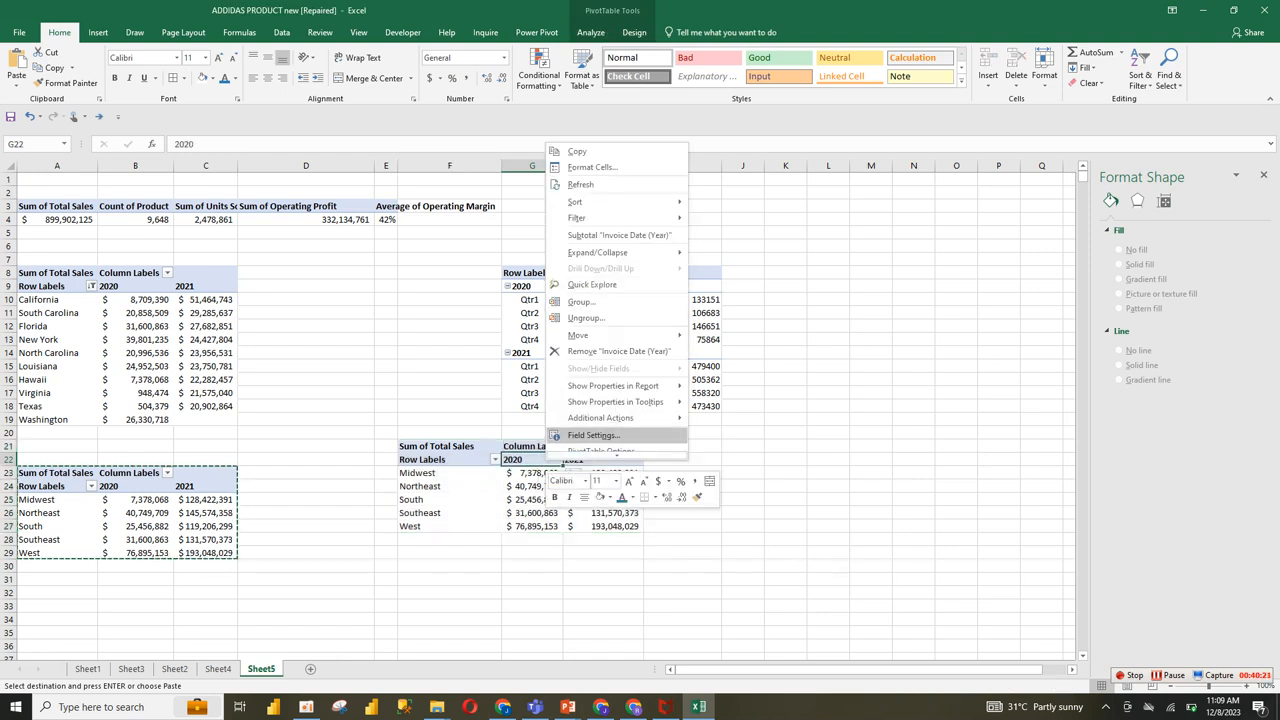
pyautogui.press('Escape')
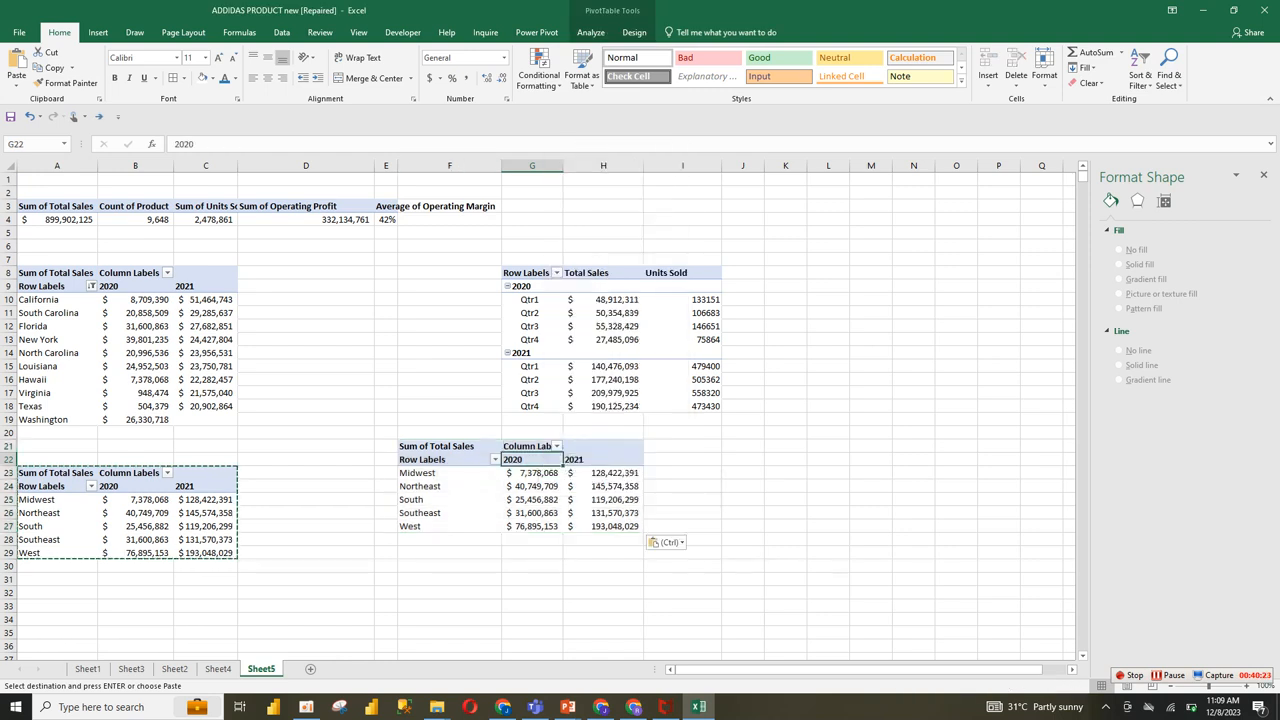
pyautogui.rightClick(413, 474)
pyautogui.click(462, 462)
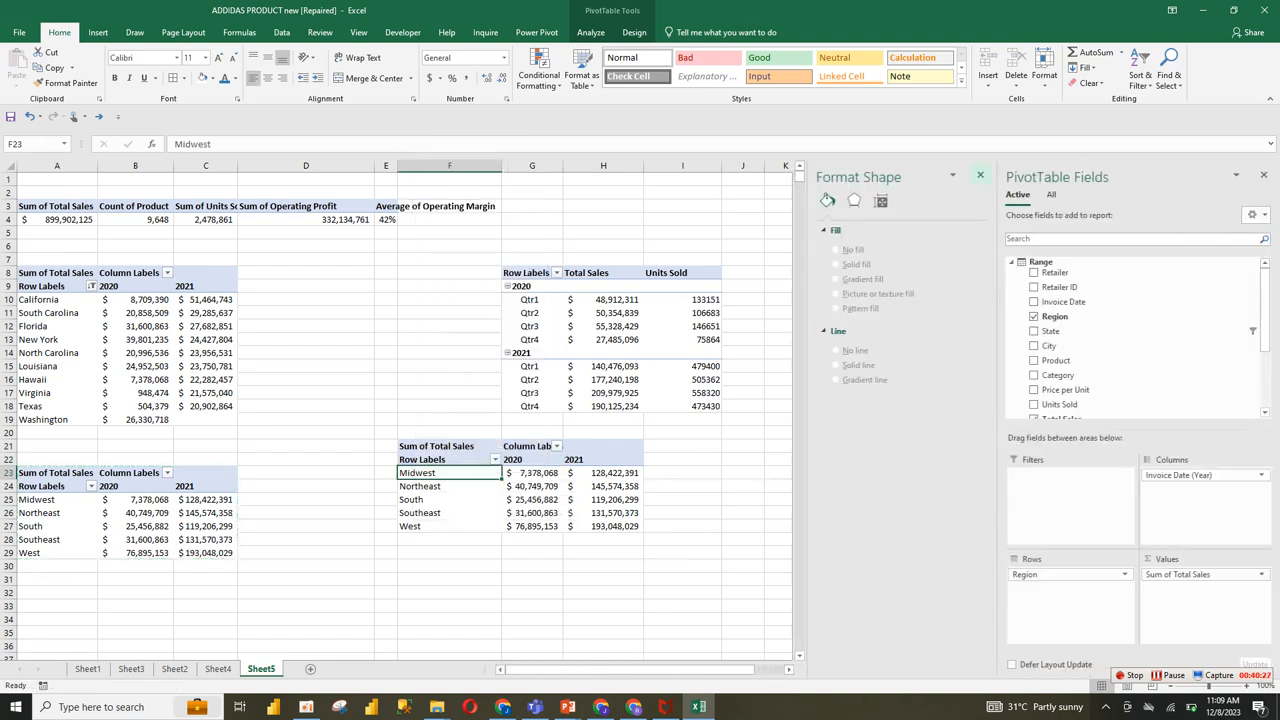
pyautogui.click(980, 175)
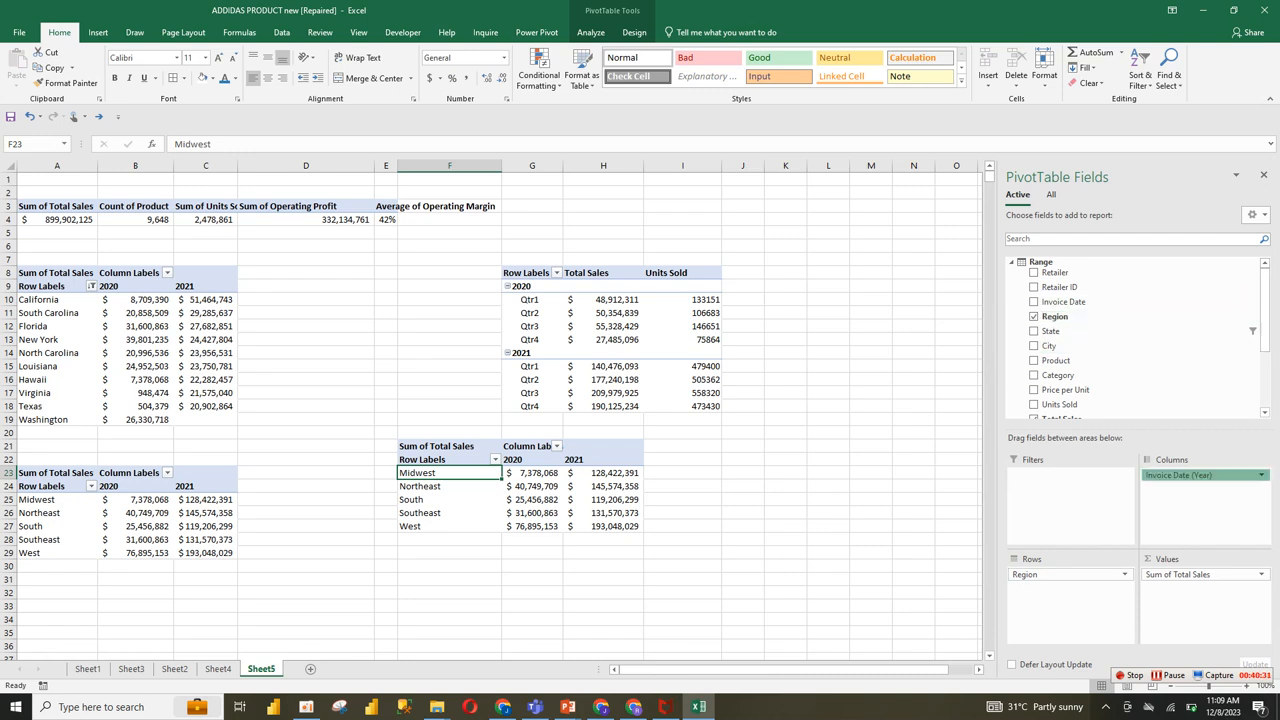
pyautogui.moveTo(1190, 475); pyautogui.dragTo(1060, 310)
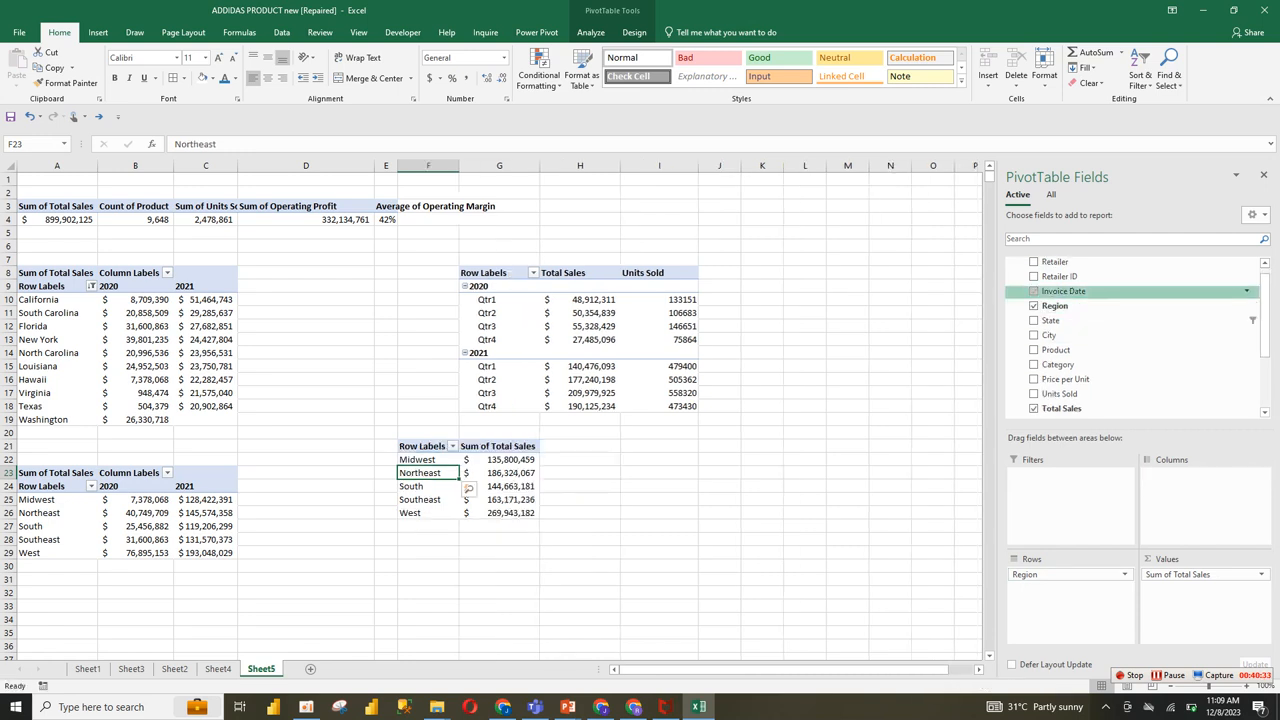
# Step: Add Invoice Date to the copied pivot's rows, then remove every row field except Invoice Date (Month), including Region
pyautogui.click(1033, 291)
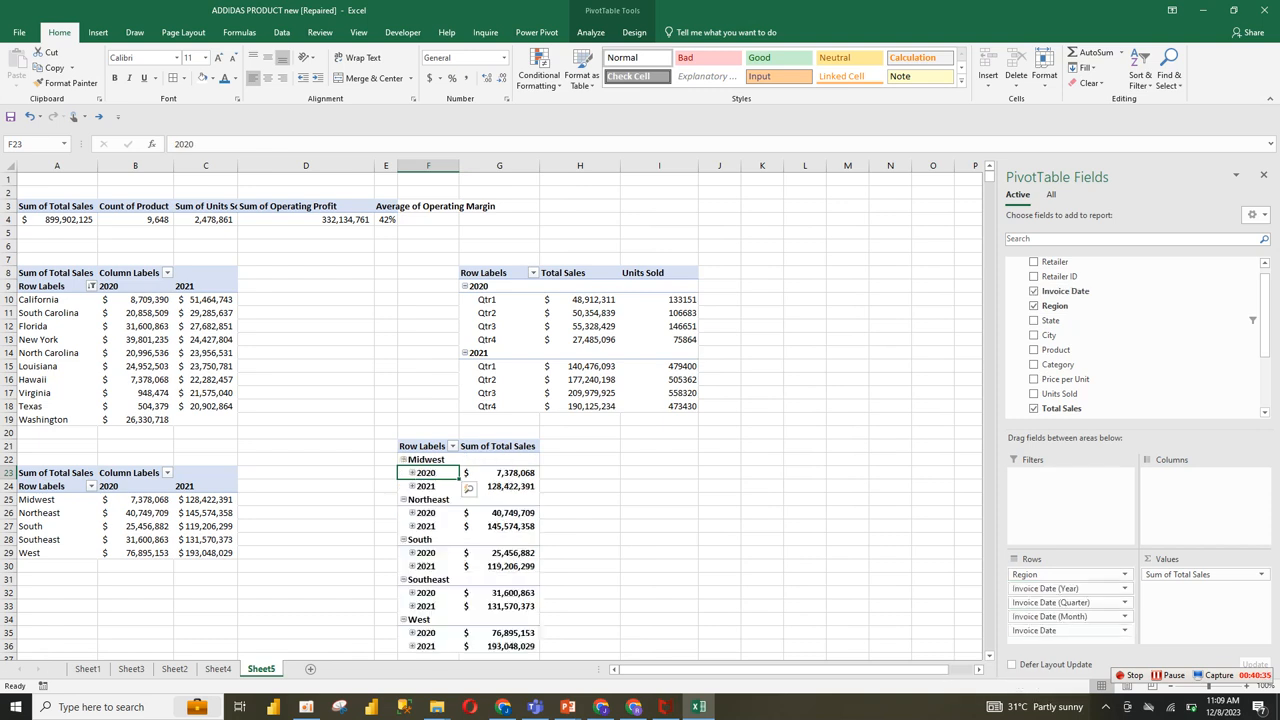
pyautogui.click(1124, 630)
pyautogui.click(1060, 598)
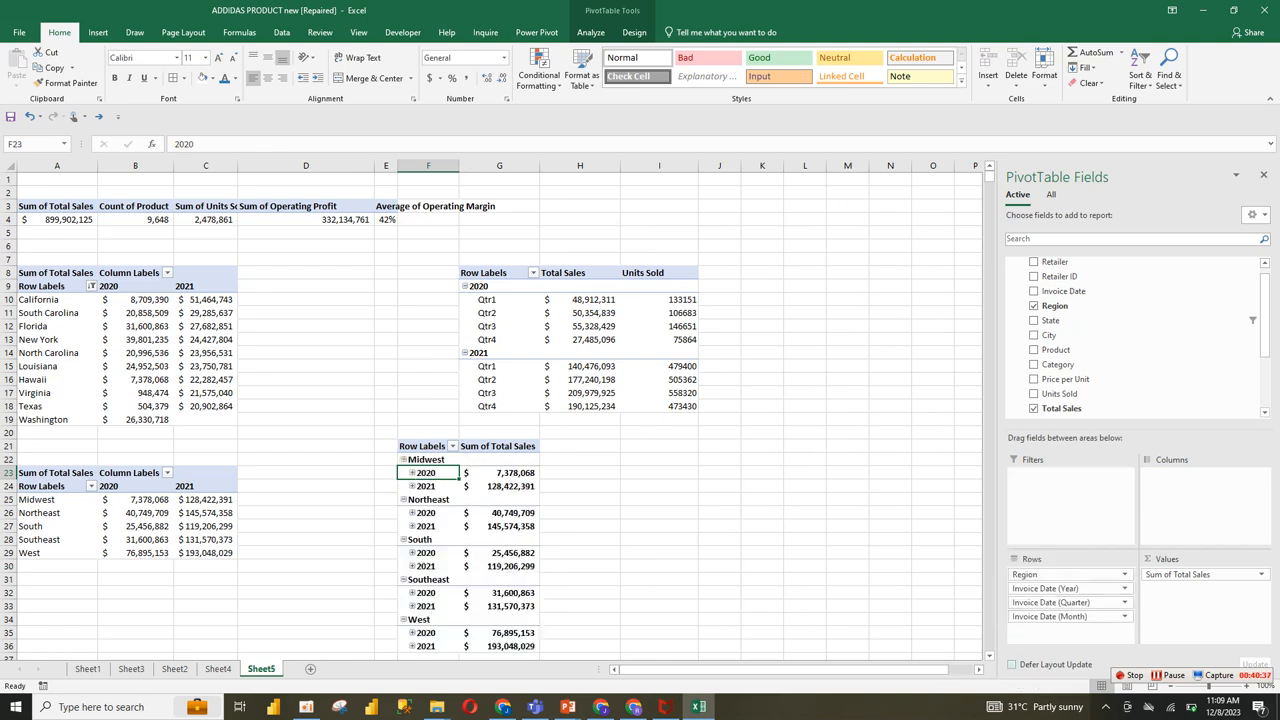
pyautogui.click(1124, 602)
pyautogui.click(1060, 570)
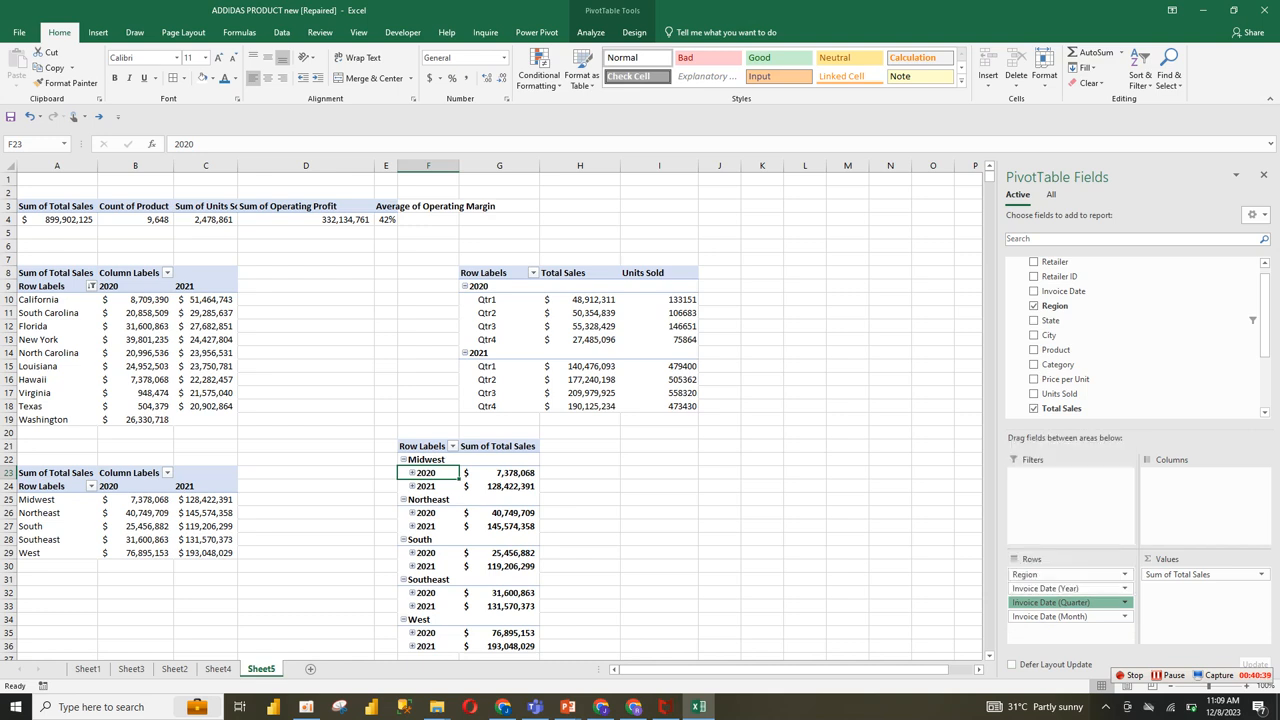
pyautogui.click(1124, 588)
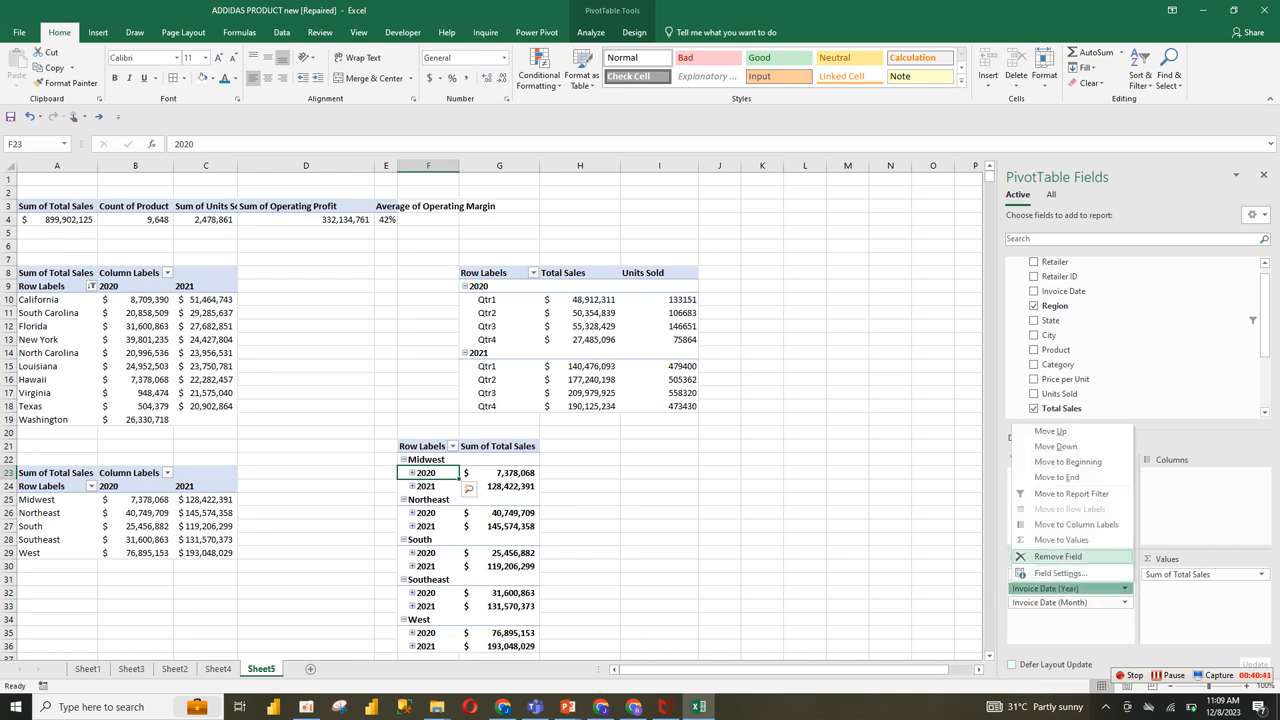
pyautogui.click(1058, 556)
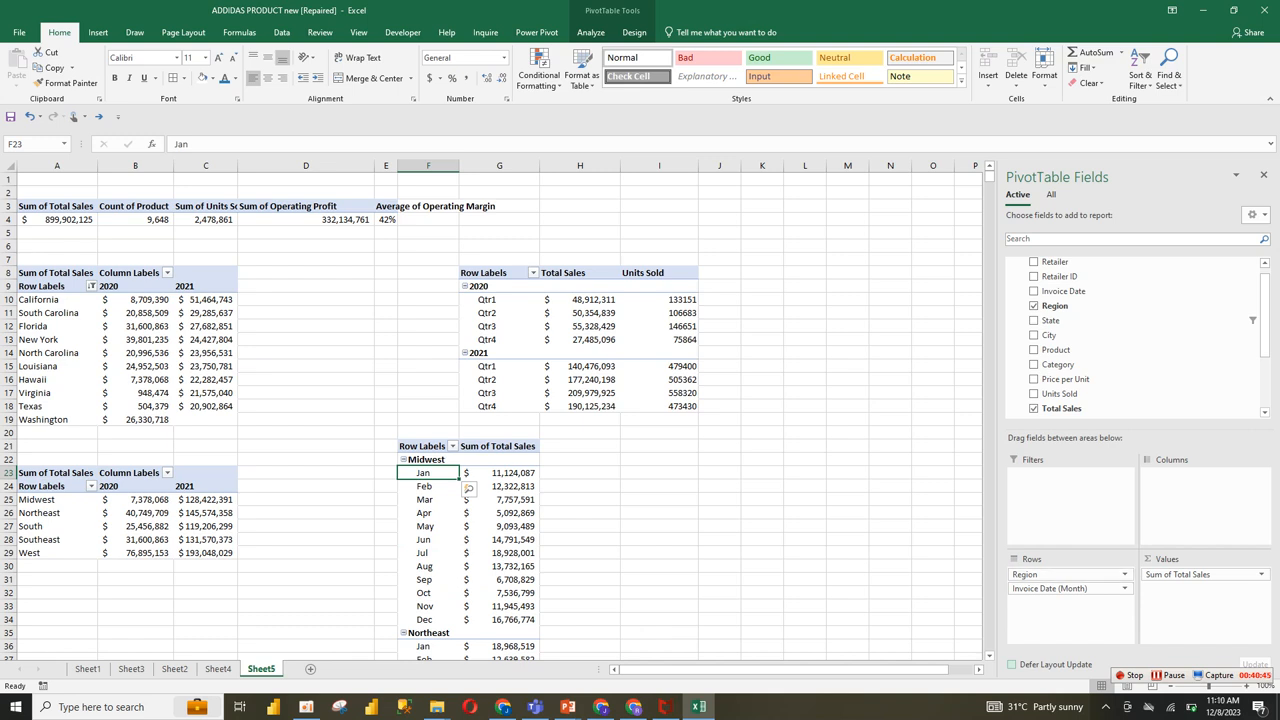
pyautogui.moveTo(1050, 575); pyautogui.dragTo(1065, 277)
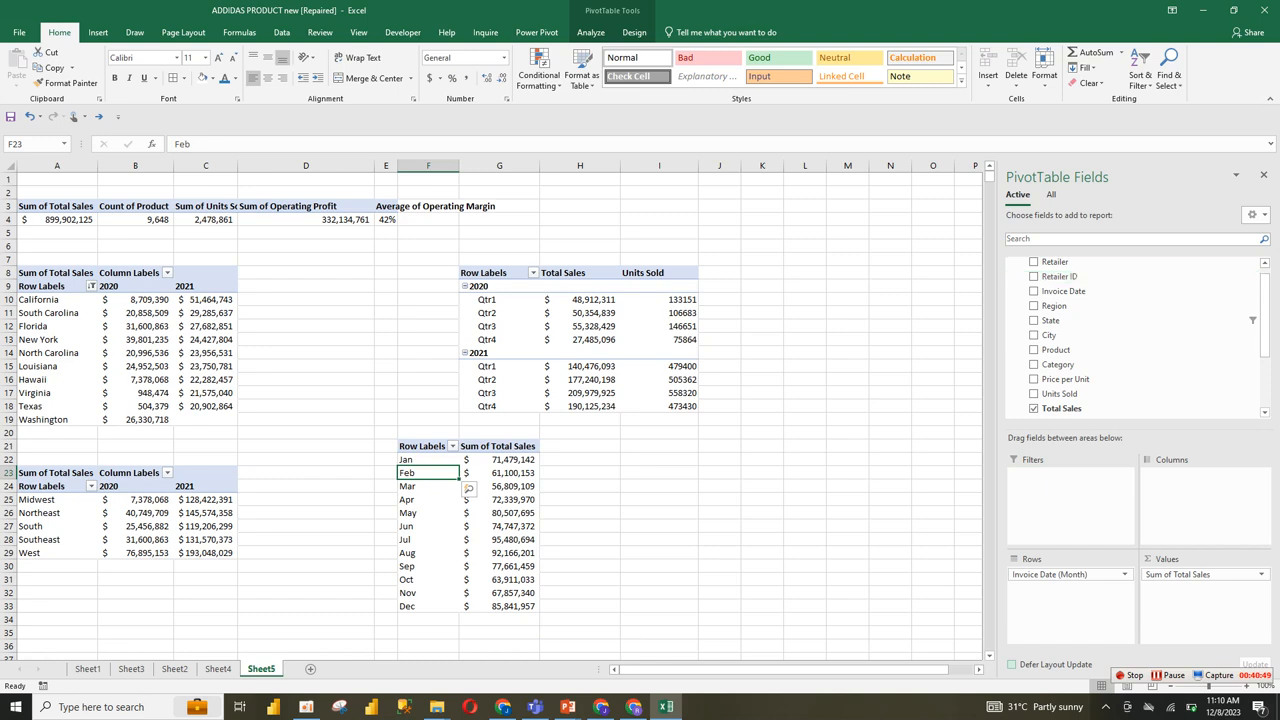
# Step: Insert a 2-D line pivot chart from the monthly total sales pivot table and size it to about 6.27 by 3.29 inches
pyautogui.doubleClick(499, 553)
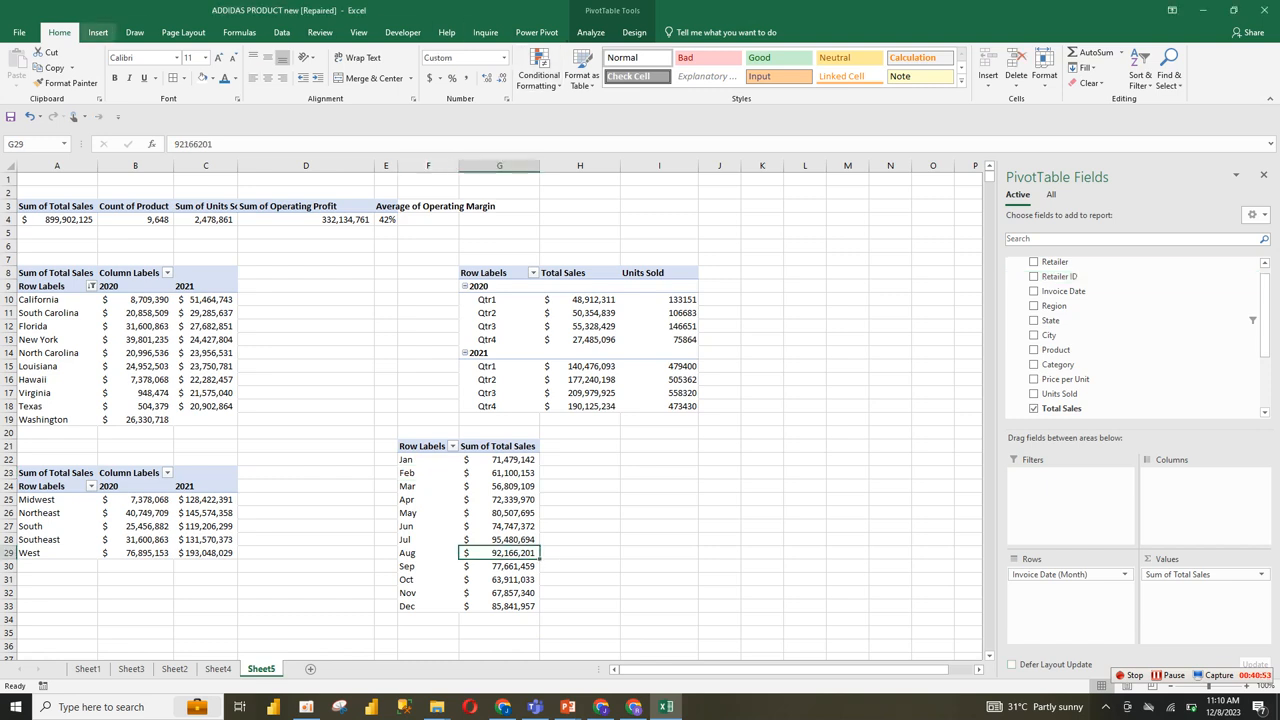
pyautogui.click(98, 32)
pyautogui.click(571, 67)
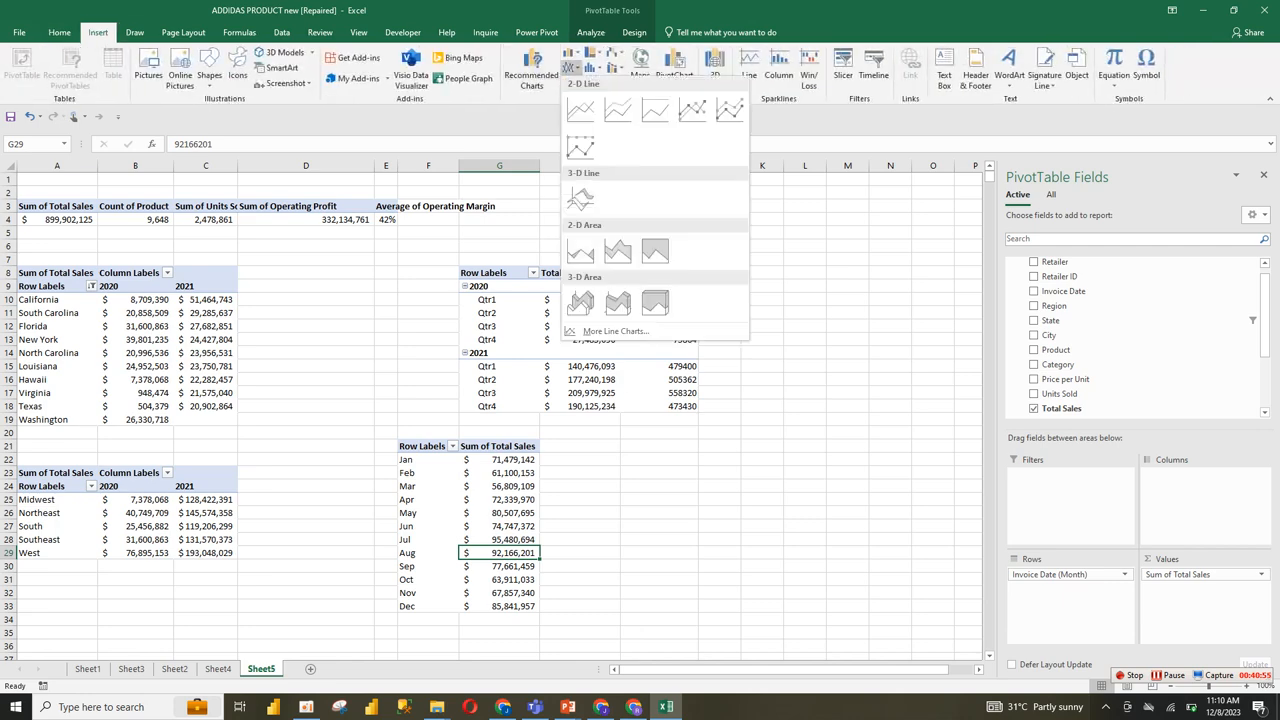
pyautogui.click(580, 109)
pyautogui.moveTo(659, 512); pyautogui.dragTo(740, 530)
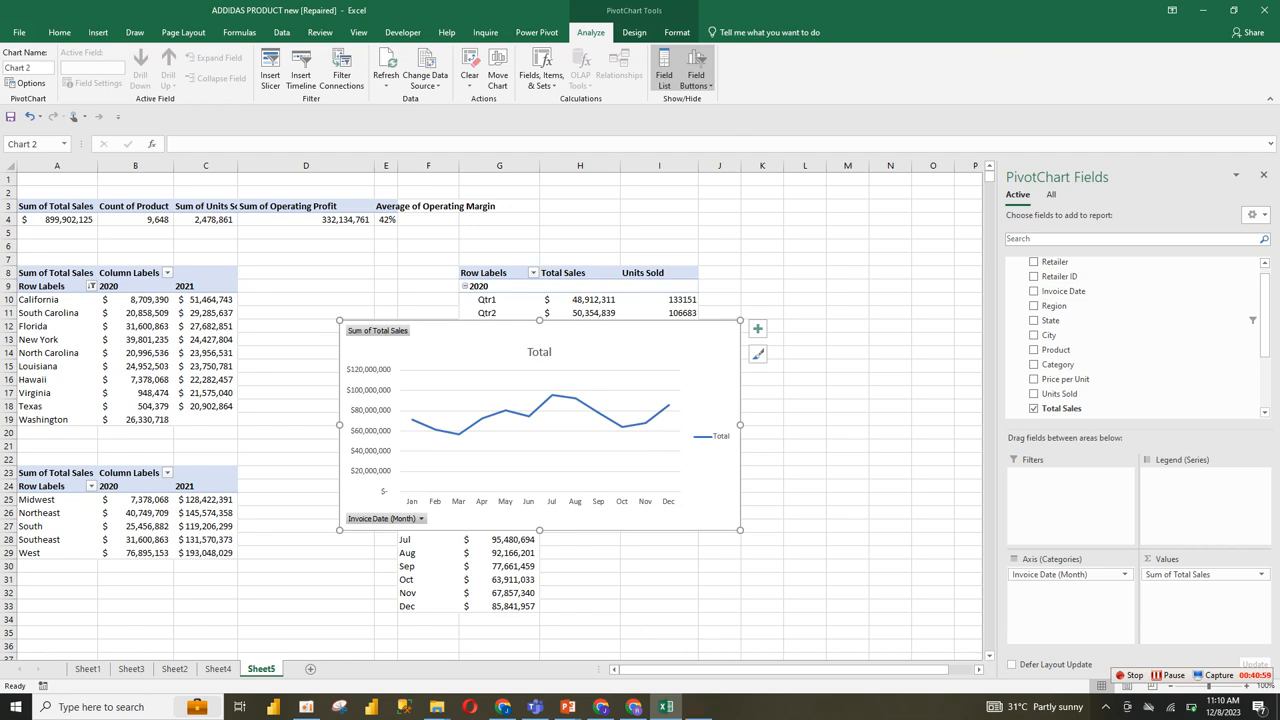
# Step: Hide all field buttons on the monthly line chart and delete its legend
pyautogui.rightClick(359, 520)
pyautogui.click(322, 481)
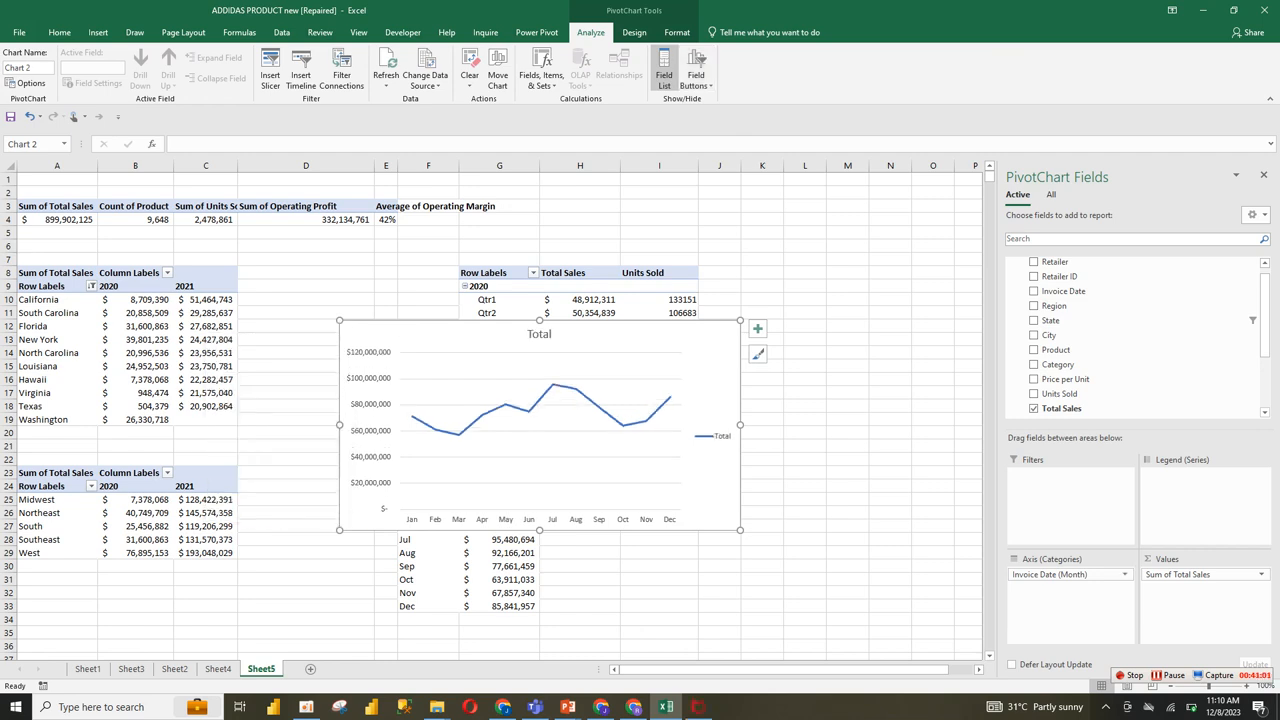
pyautogui.click(718, 436)
pyautogui.press('Delete')
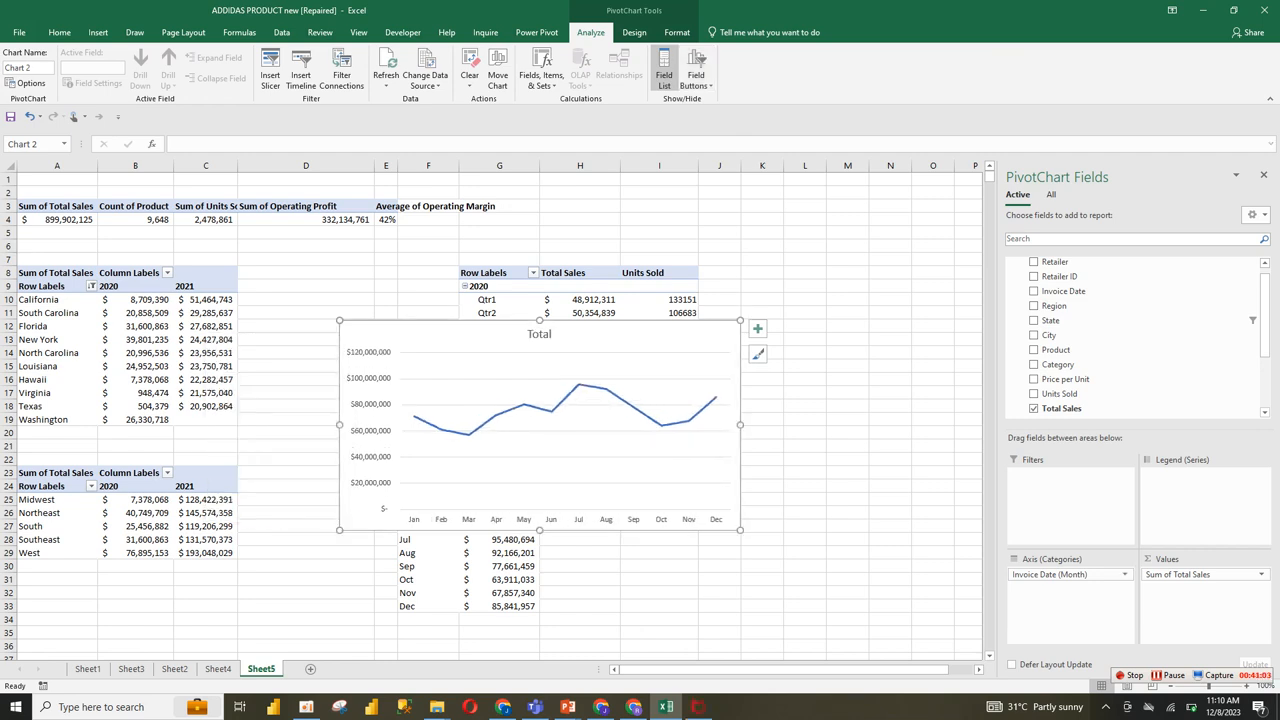
# Step: Replace the line chart's title with "Monthly Sales Trend"
pyautogui.click(539, 334)
pyautogui.doubleClick(539, 334)
pyautogui.write('Monthly Sales')
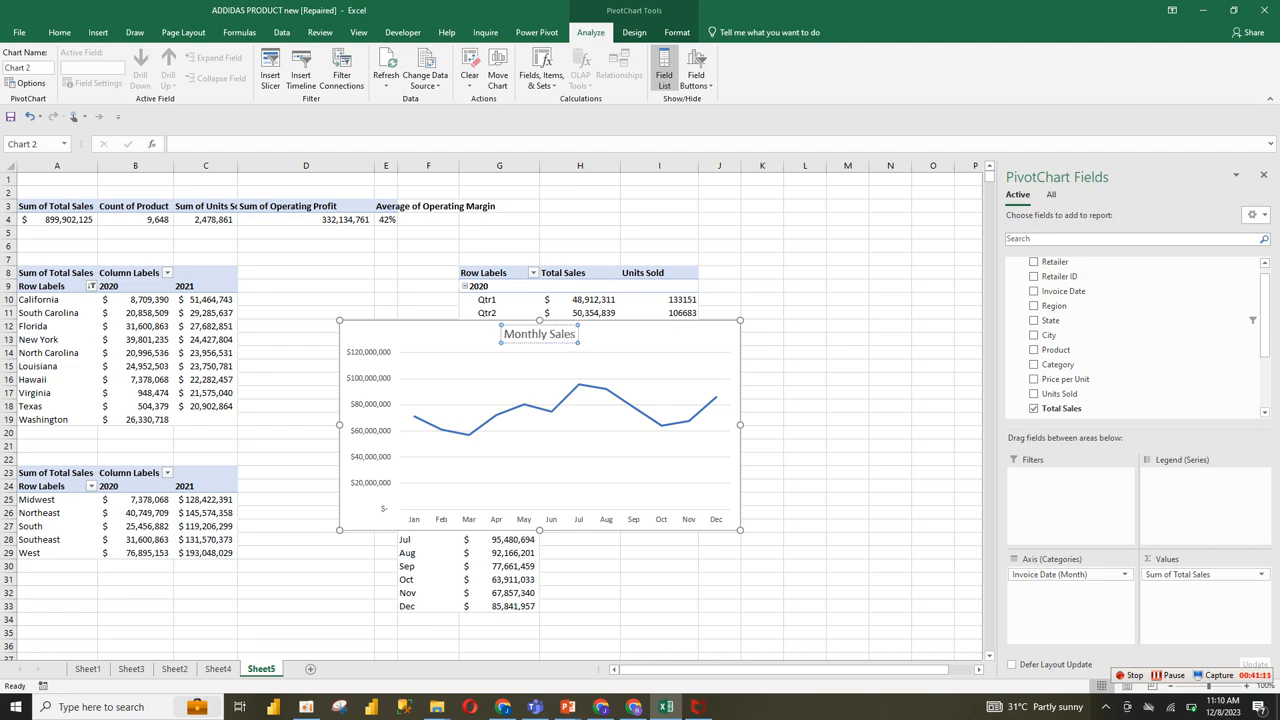
pyautogui.write(' Trend')
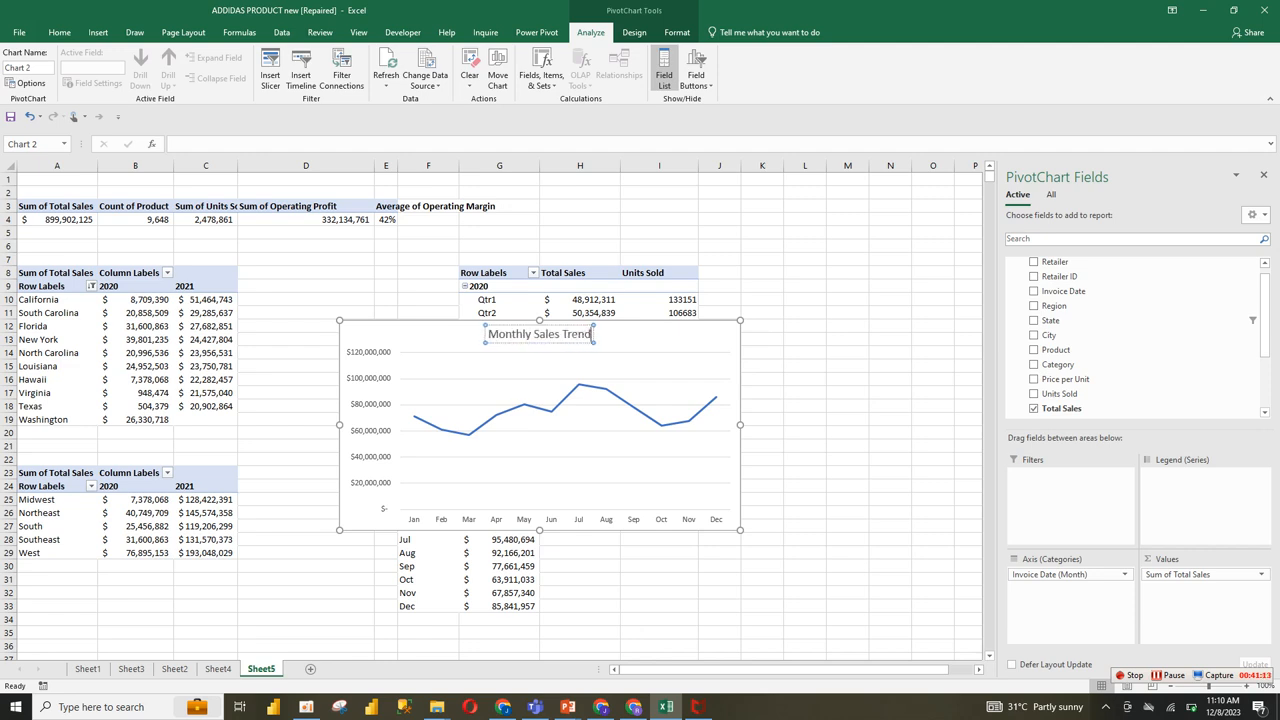
# Step: Format the Monthly Sales Trend chart title in bold black text
pyautogui.hotkey('ctrl', 'a')
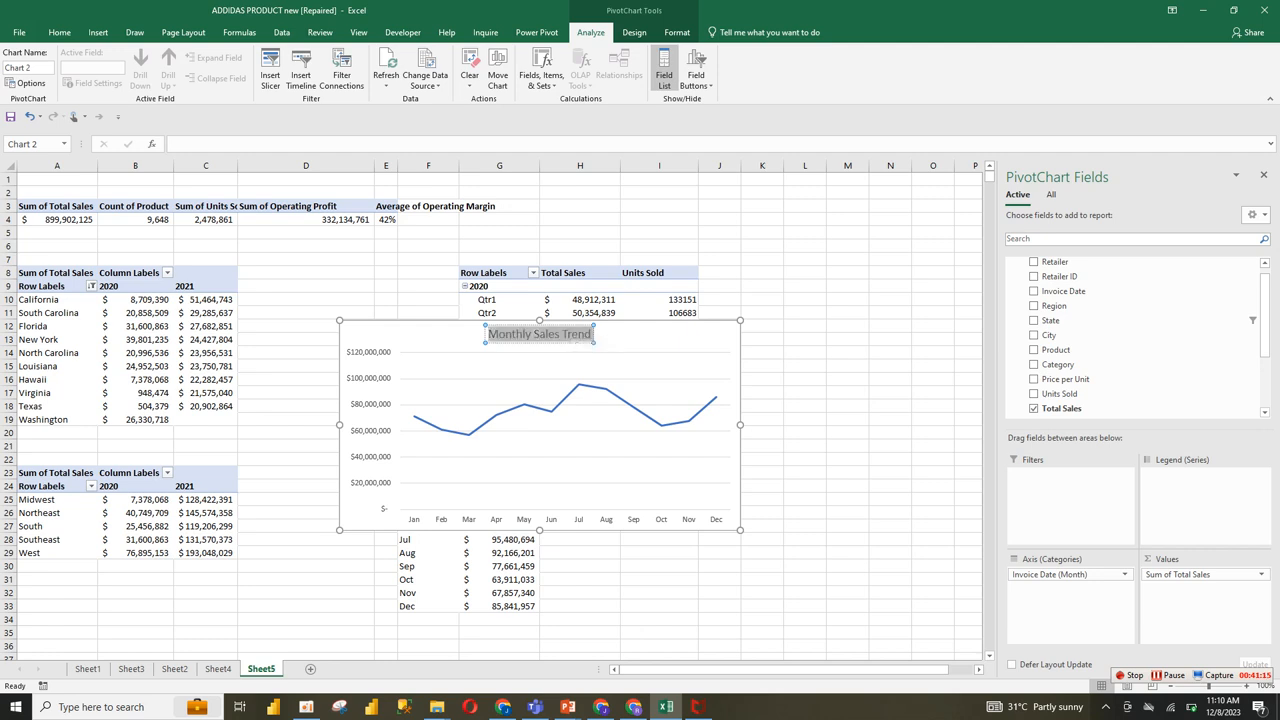
pyautogui.click(60, 33)
pyautogui.click(225, 78)
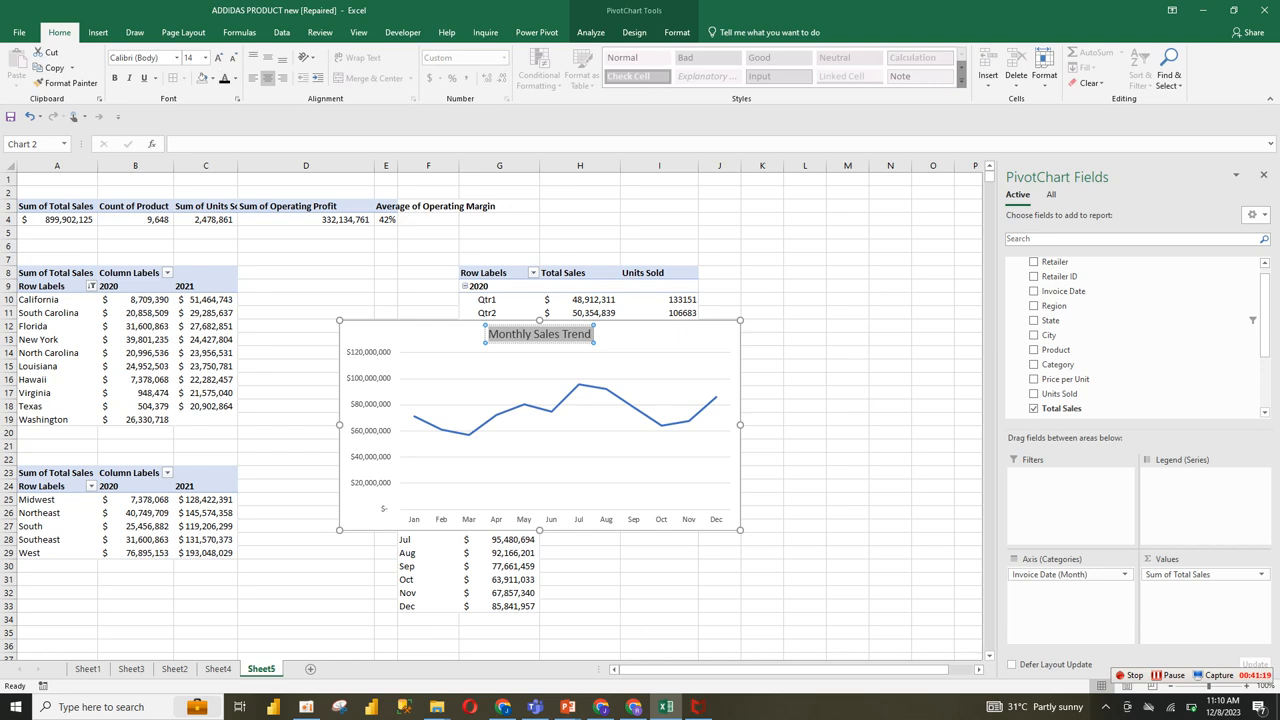
pyautogui.click(114, 78)
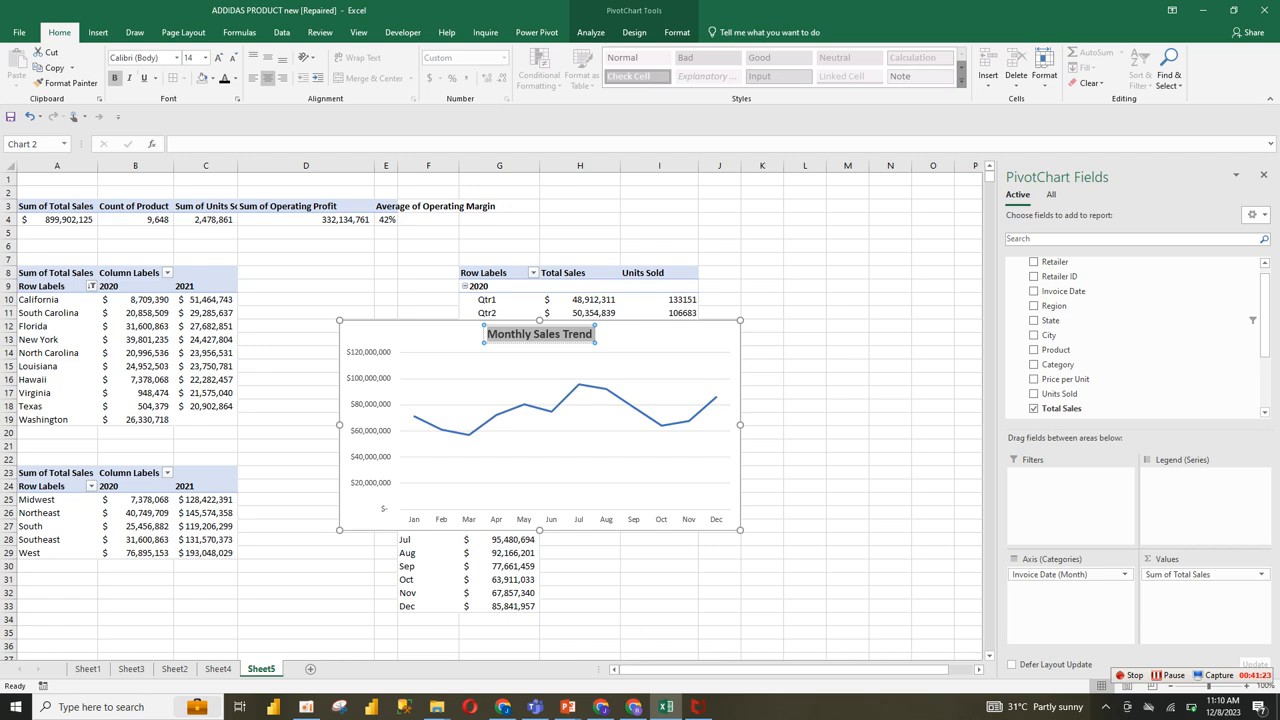
pyautogui.press('Escape')
# Step: Remove the gridlines from the monthly sales chart and widen its plot area while raising the lower edge slightly
pyautogui.click(757, 328)
pyautogui.click(810, 425)
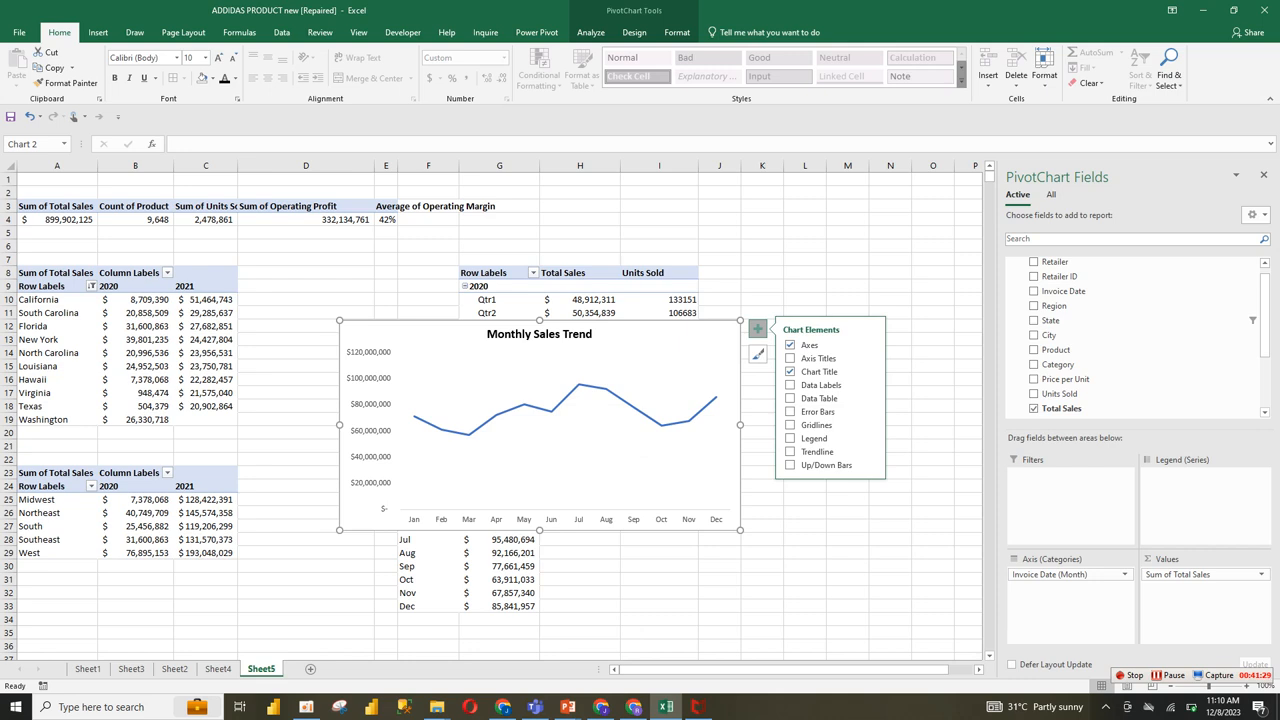
pyautogui.click(565, 518)
pyautogui.click(580, 468)
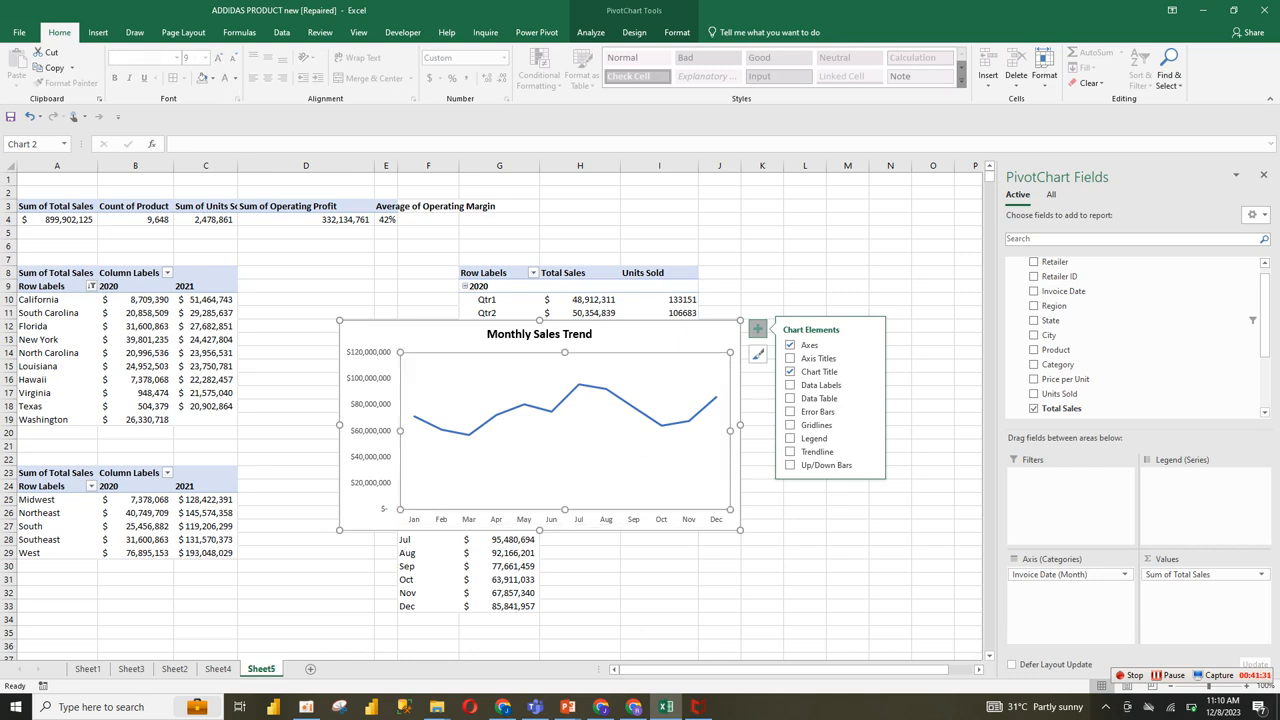
pyautogui.moveTo(565, 509); pyautogui.dragTo(565, 503)
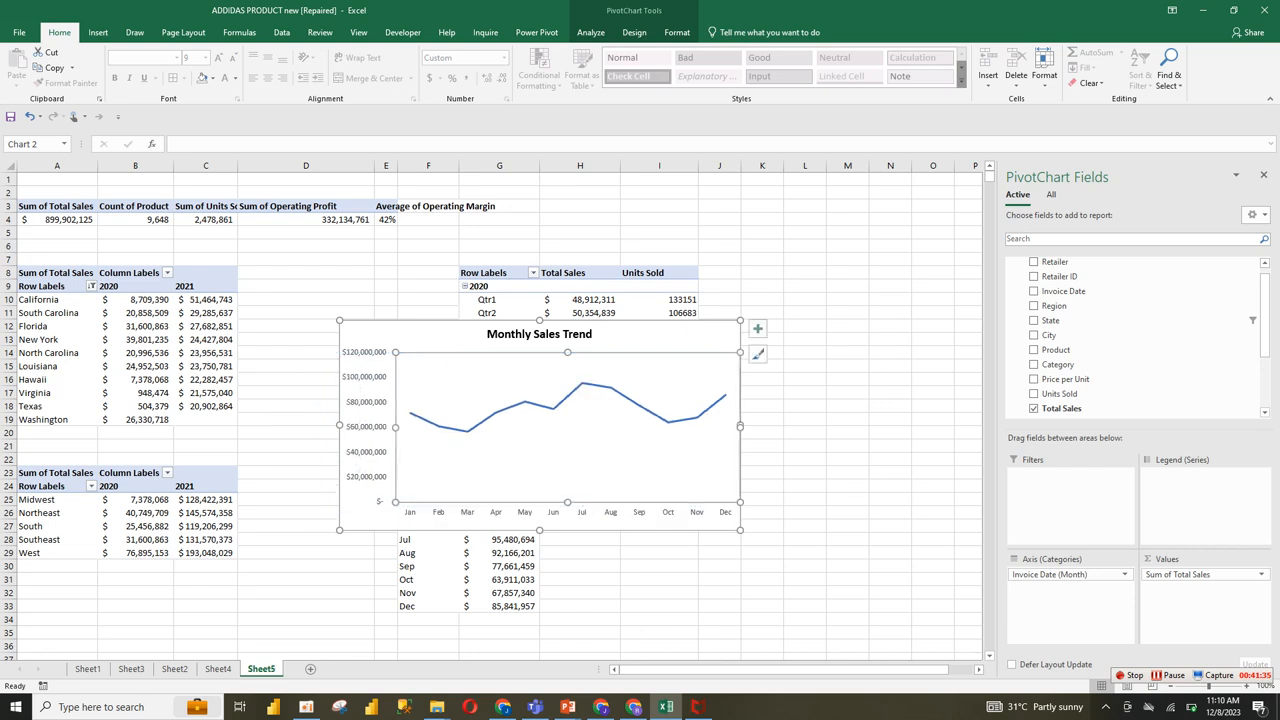
# Step: Remove the outline and the fill from the Monthly Sales Trend chart area
pyautogui.click(652, 336)
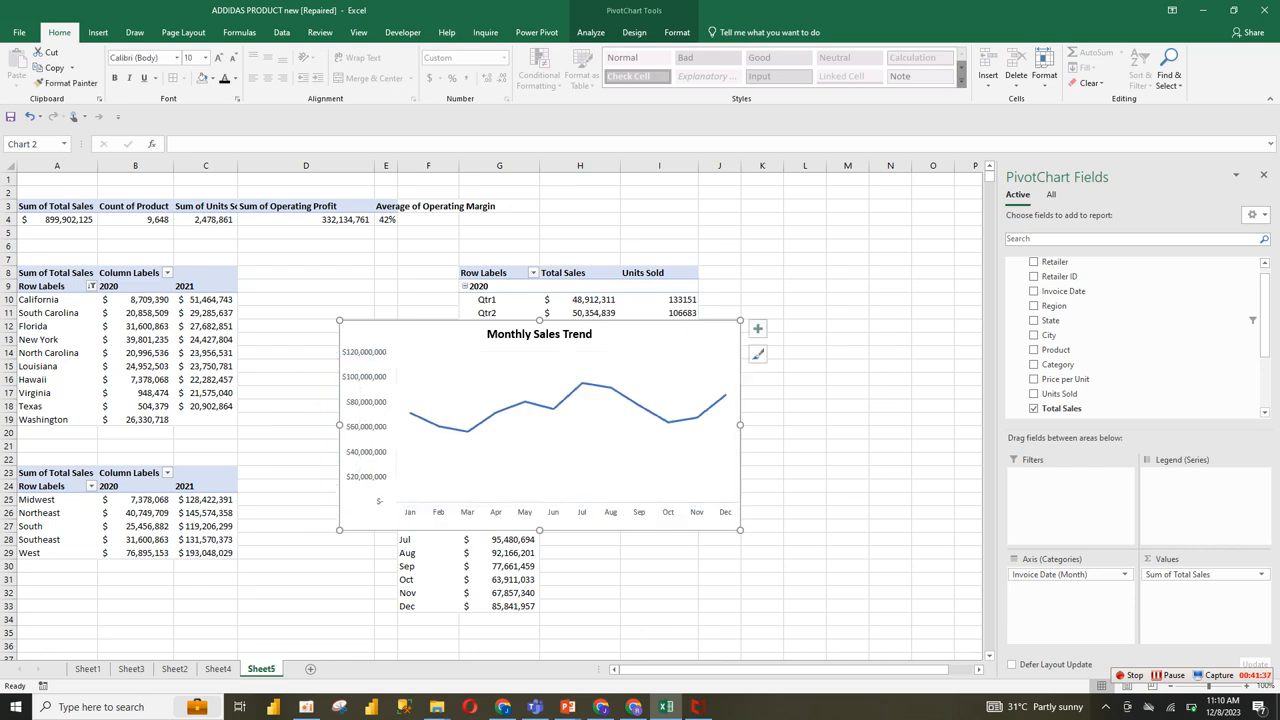
pyautogui.click(677, 32)
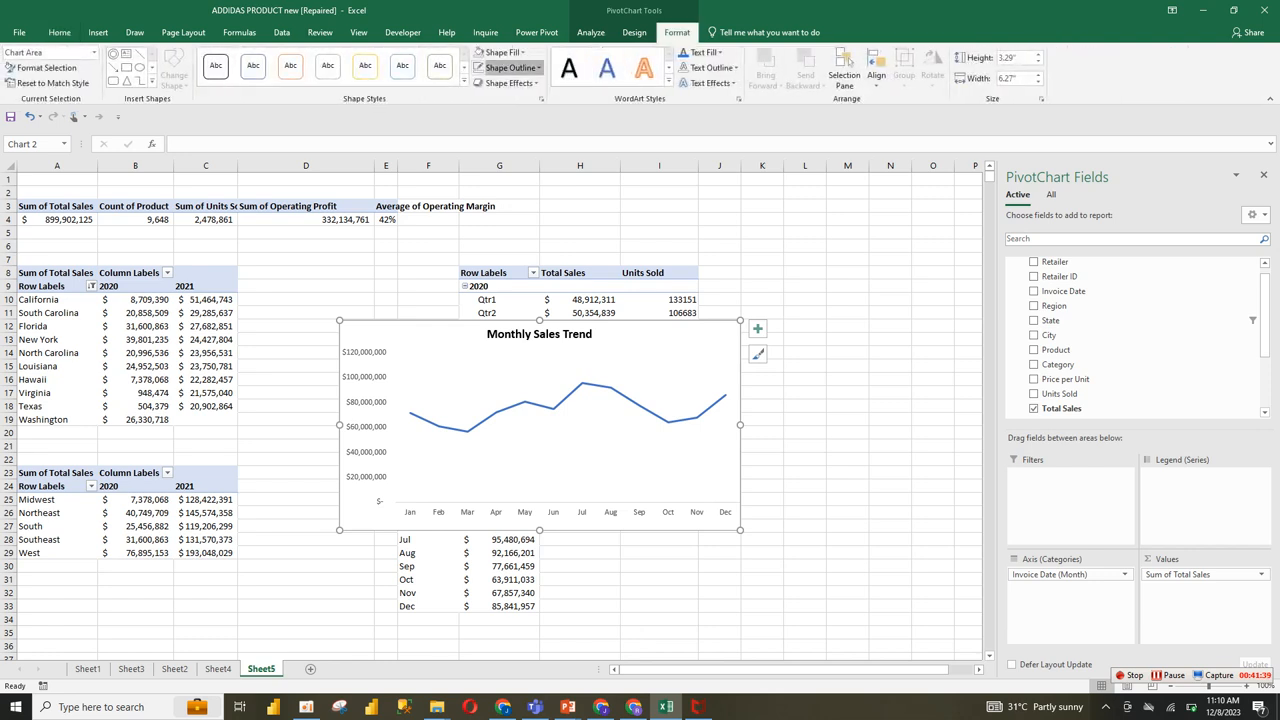
pyautogui.click(510, 67)
pyautogui.click(512, 228)
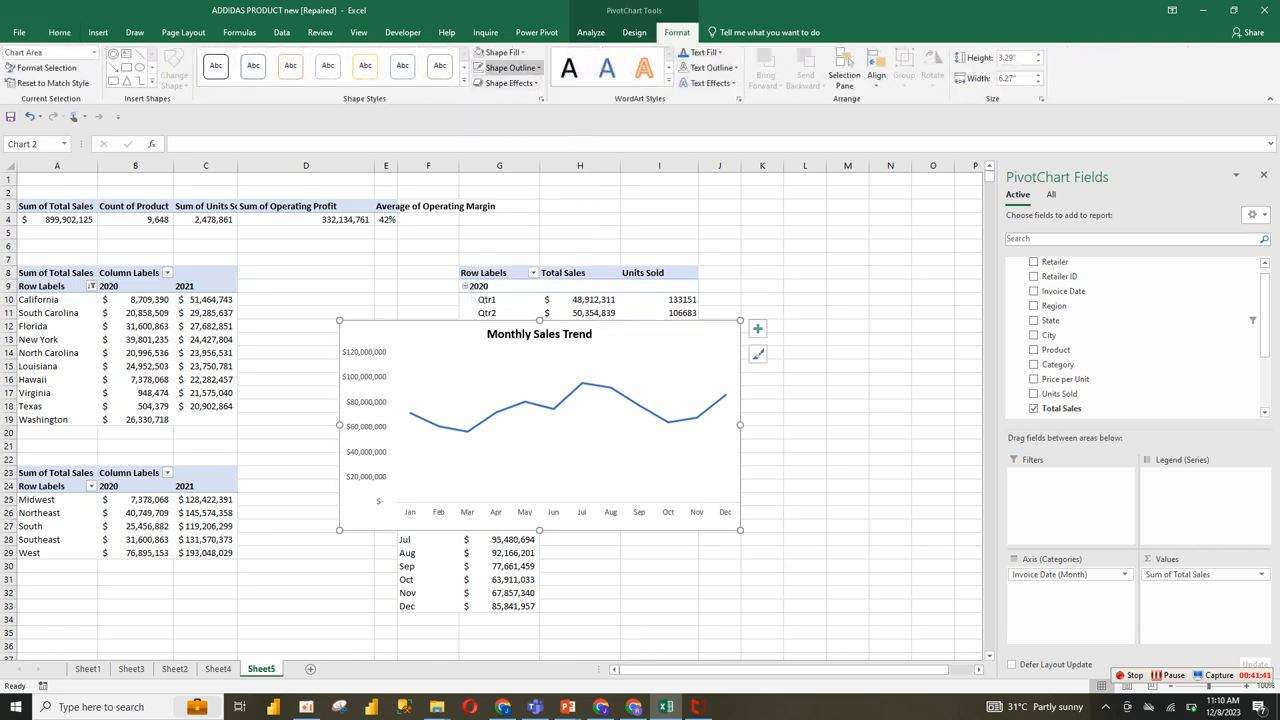
pyautogui.click(502, 52)
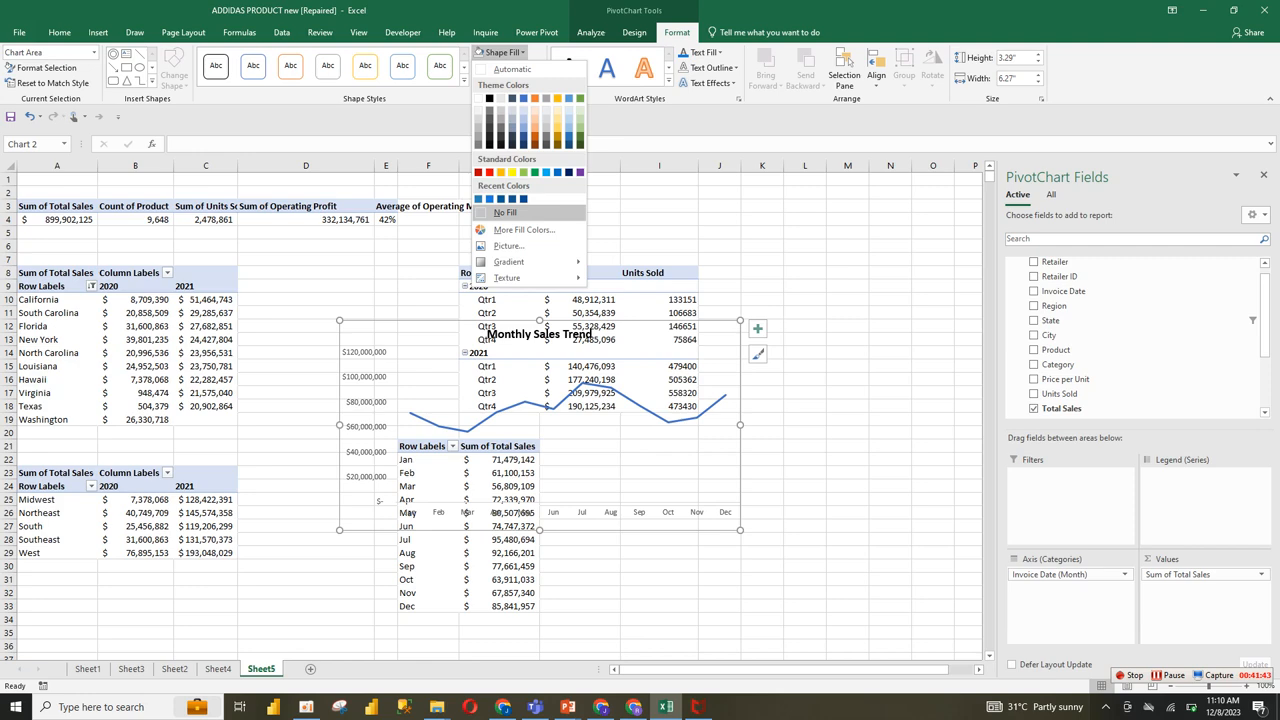
pyautogui.click(505, 212)
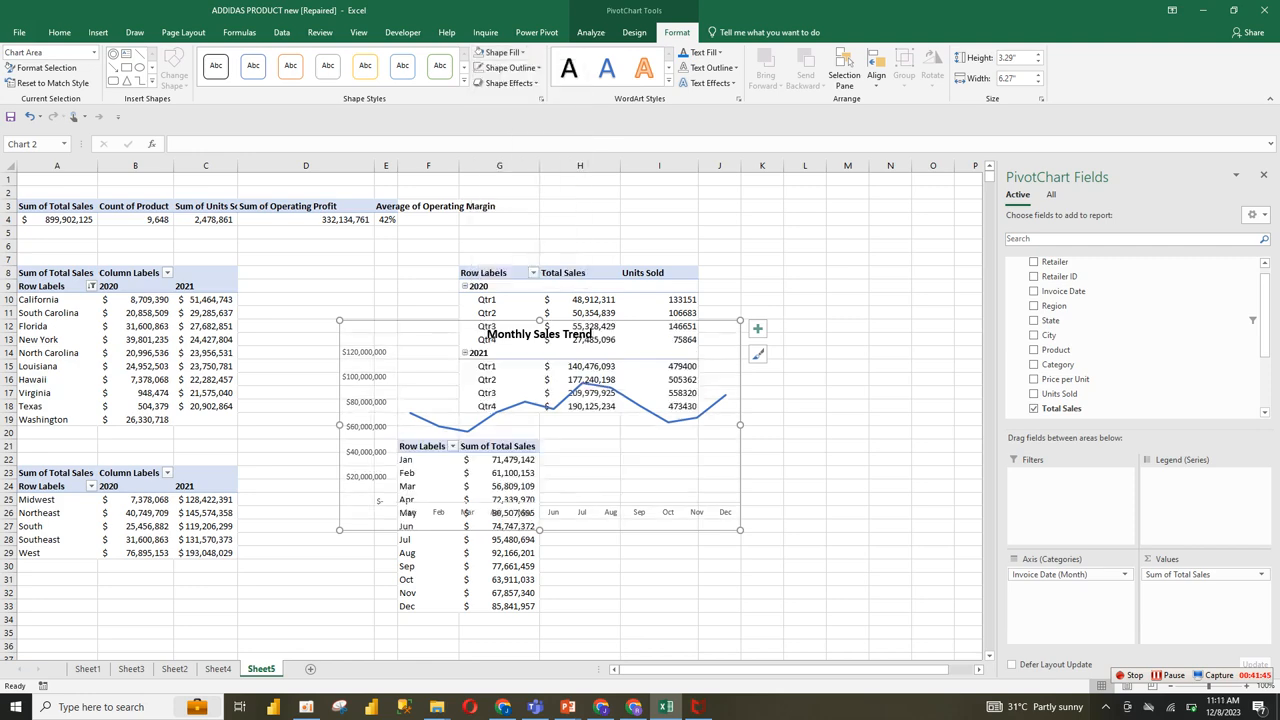
# Step: Shrink the Monthly Sales Trend chart to about 2.86 by 6.04 inches and move it from Sheet5 to cell I26 on Sheet4
pyautogui.moveTo(740, 530); pyautogui.dragTo(725, 502)
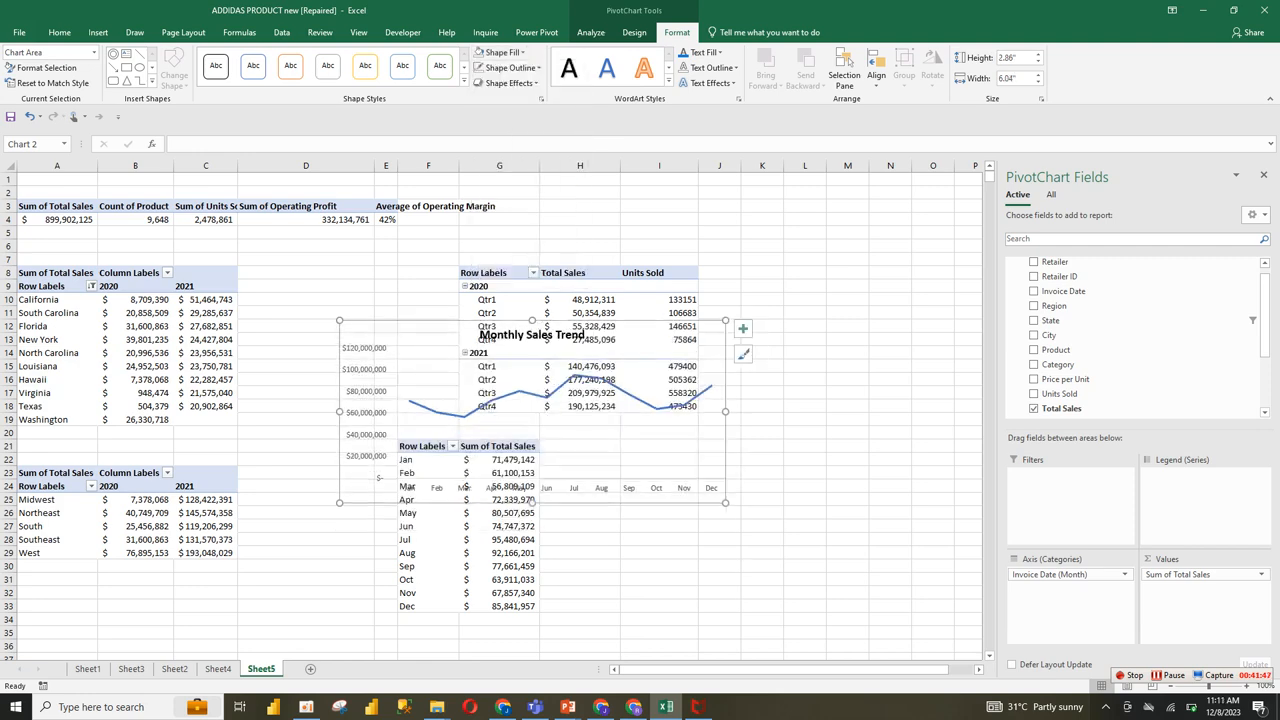
pyautogui.moveTo(533, 499); pyautogui.dragTo(732, 595)
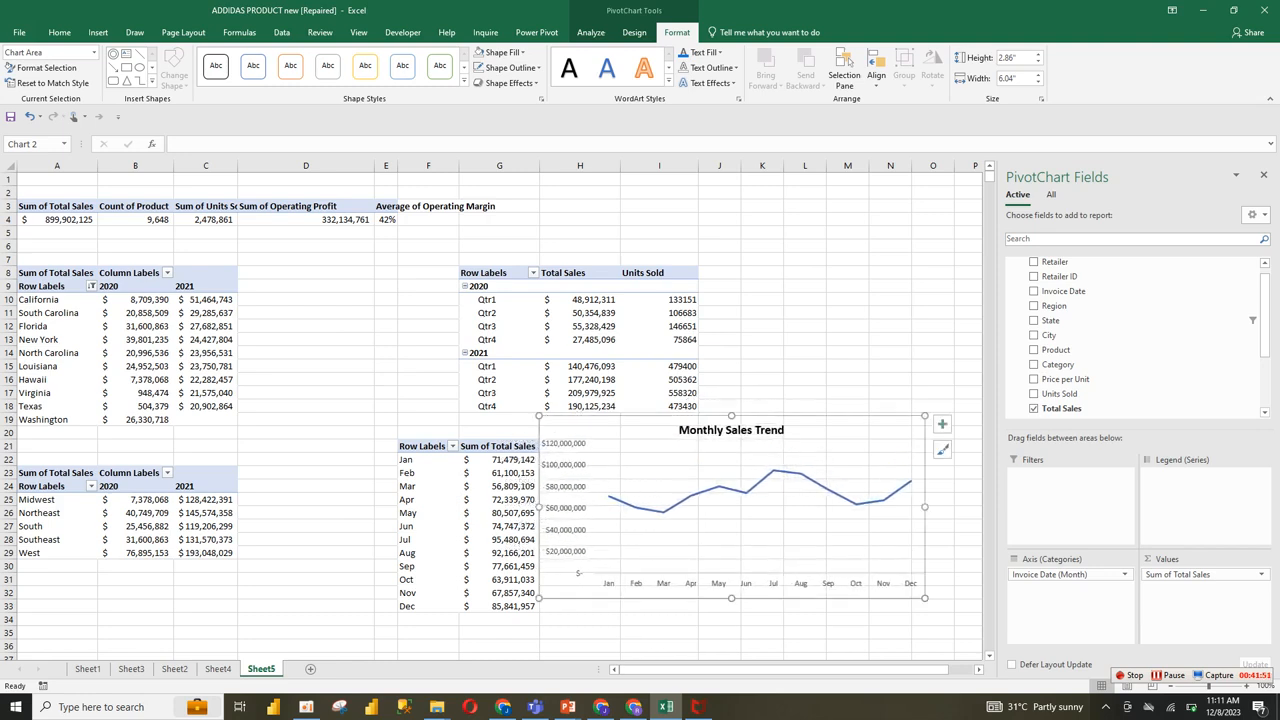
pyautogui.press('Delete')
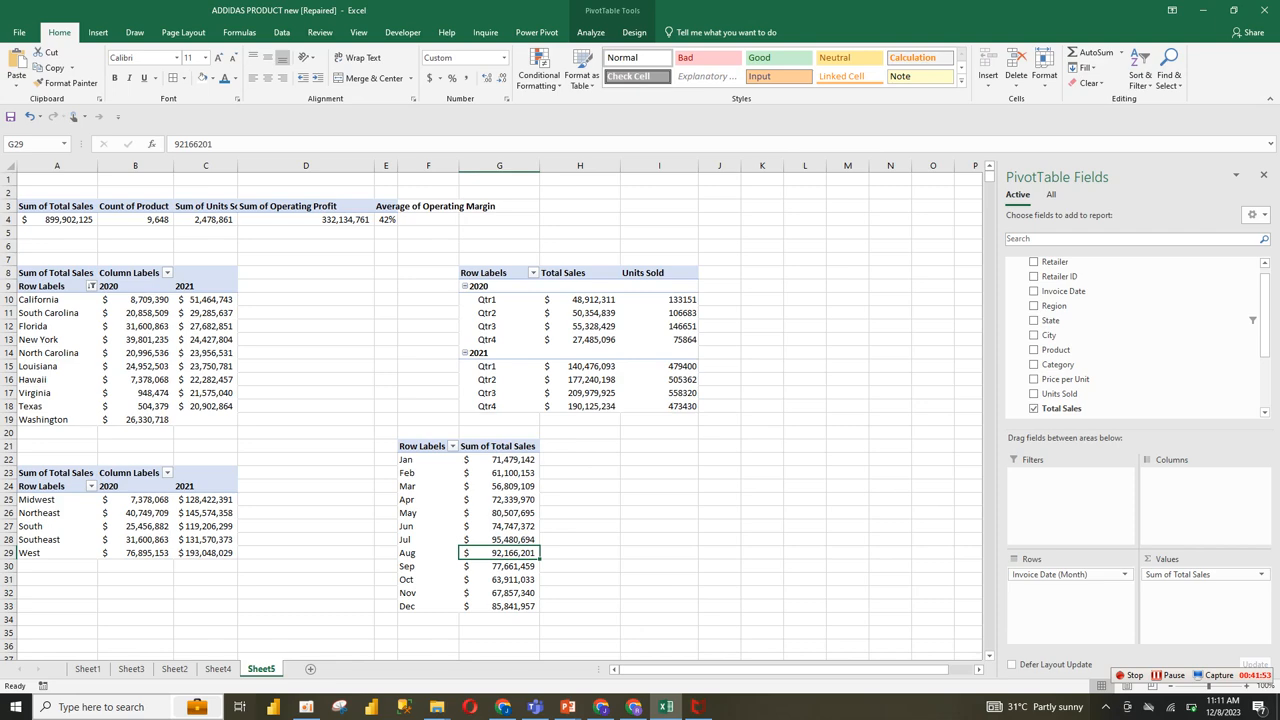
pyautogui.click(218, 669)
pyautogui.click(473, 531)
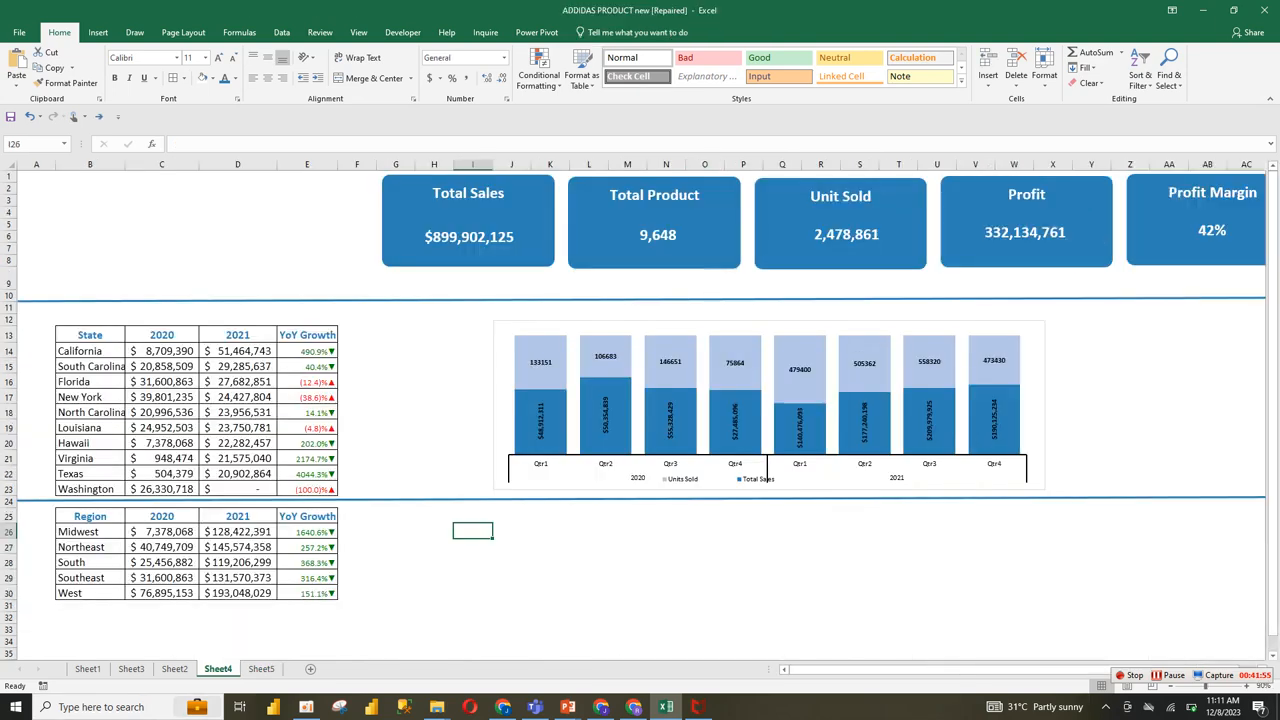
pyautogui.hotkey('ctrl', 'v')
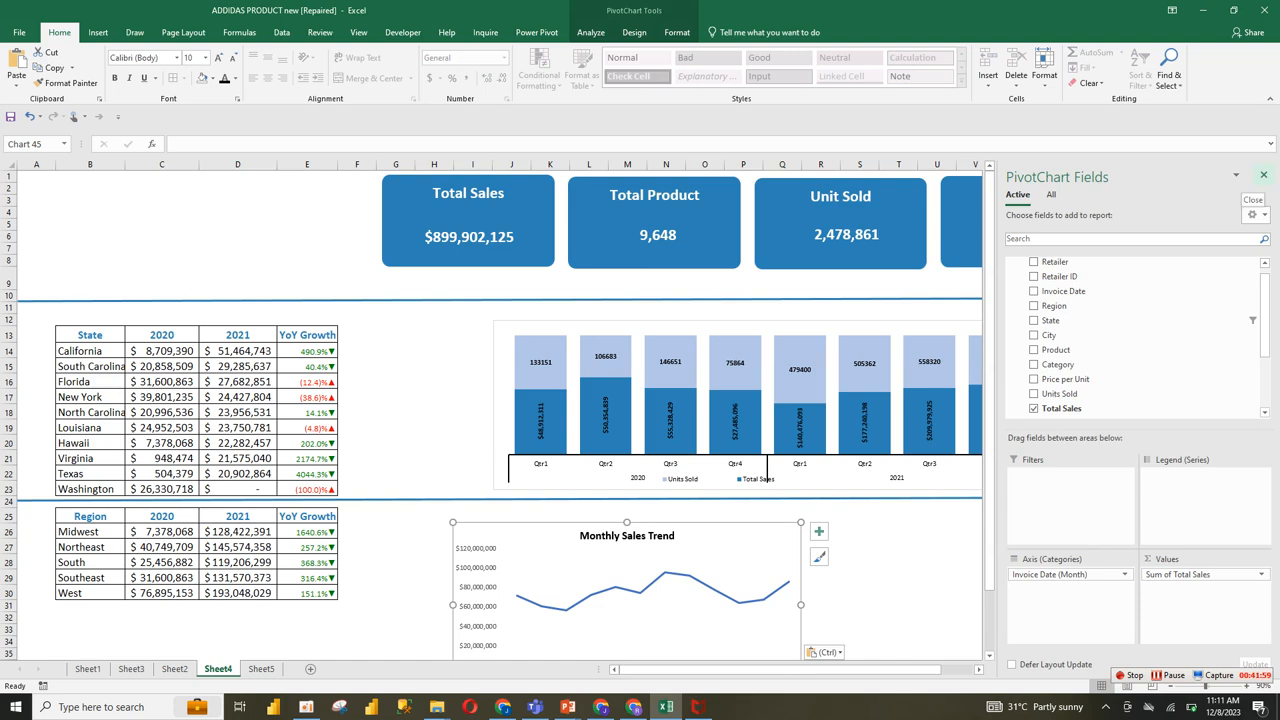
pyautogui.click(1263, 174)
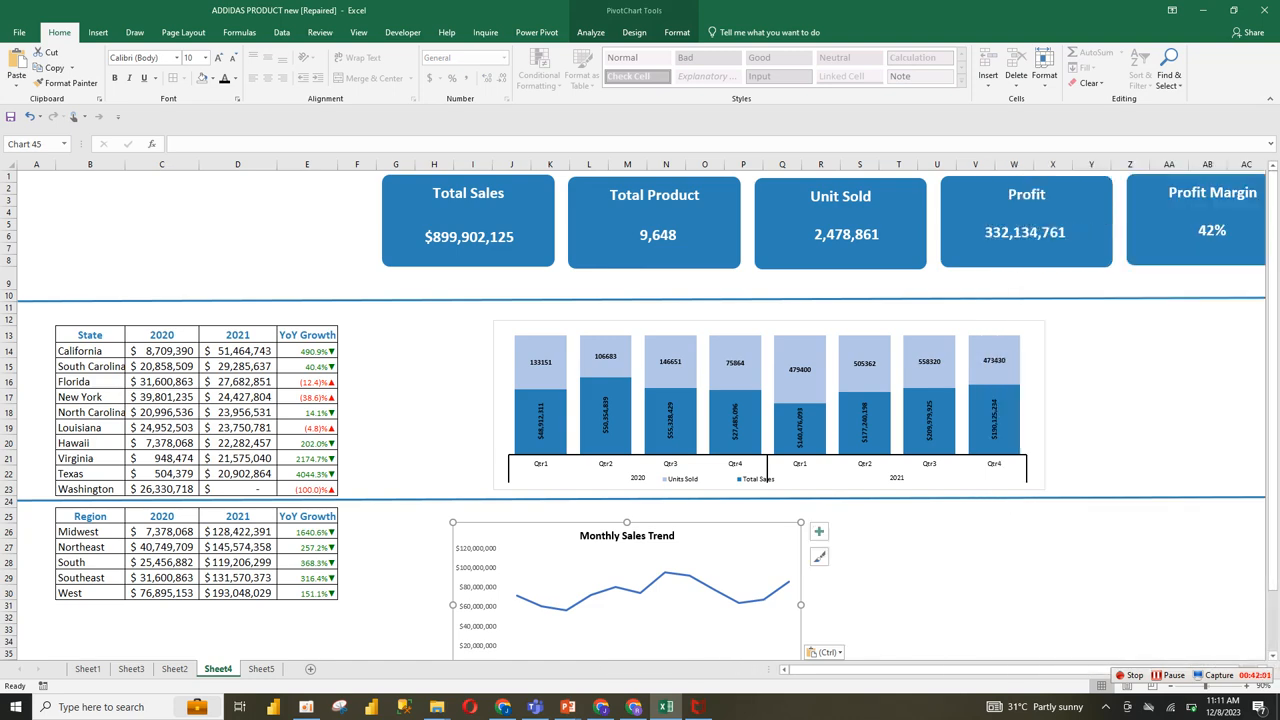
# Step: Resize the Monthly Sales Trend chart below the quarterly chart to span about columns I to X and rows 25 to 36
pyautogui.scroll(-2, 640, 414)
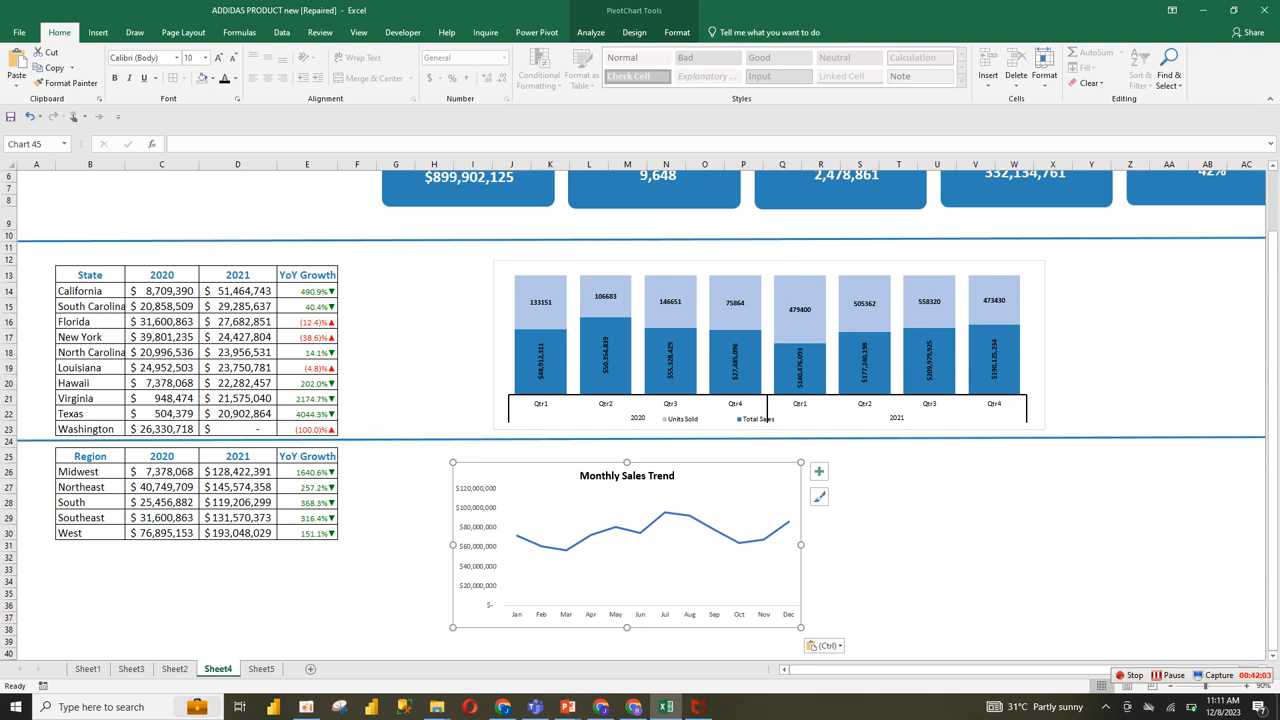
pyautogui.moveTo(801, 627); pyautogui.dragTo(1074, 605)
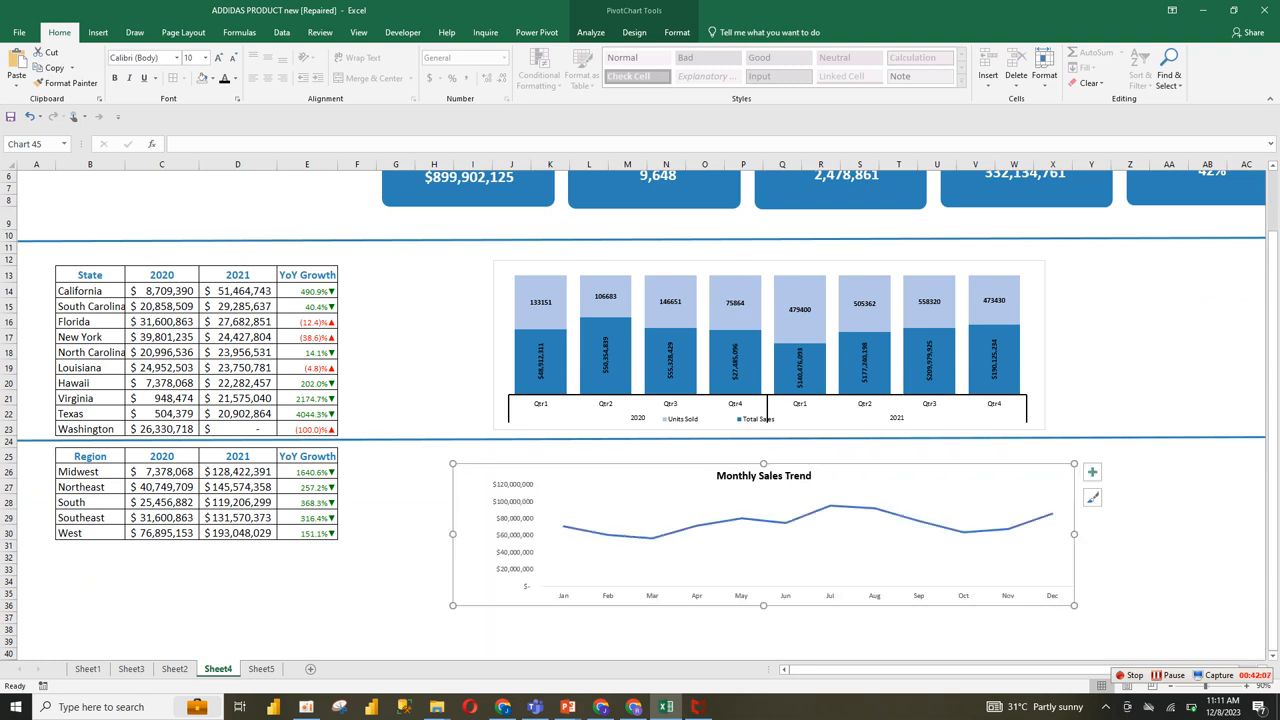
pyautogui.moveTo(453, 463); pyautogui.dragTo(473, 454)
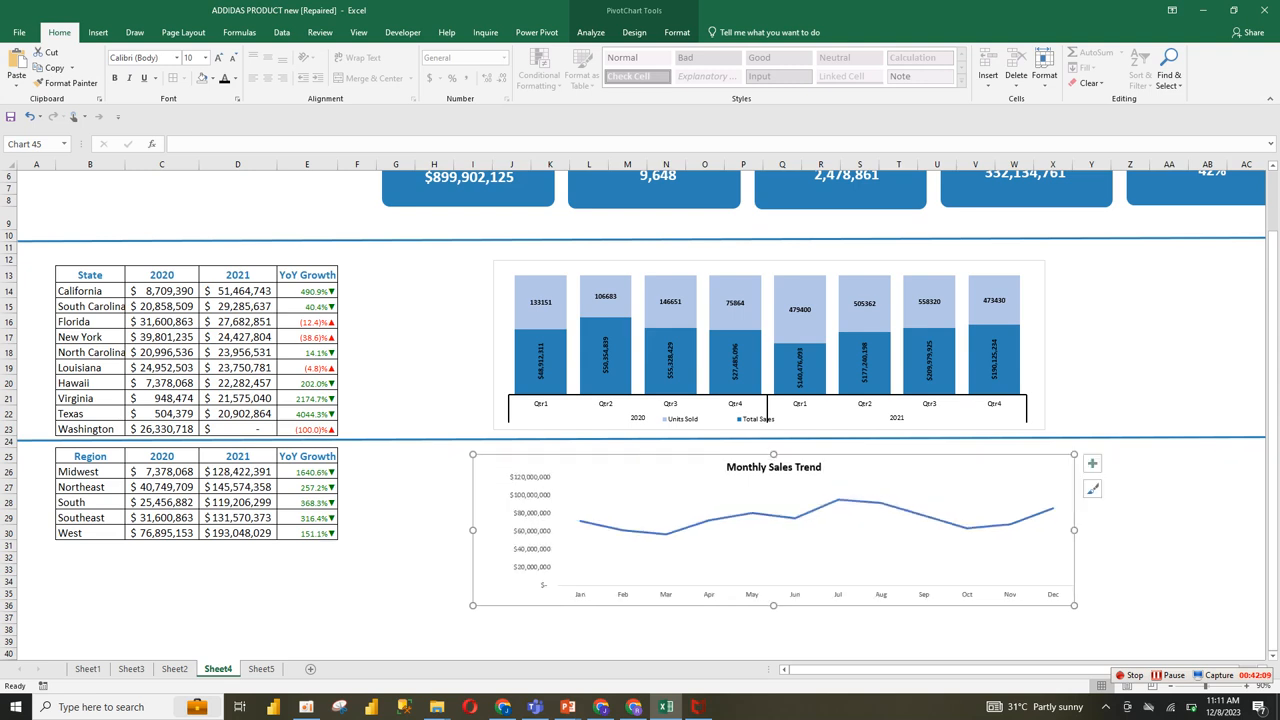
# Step: Format the month and sales value axis labels of the Monthly Sales Trend chart in bold black text
pyautogui.click(666, 594)
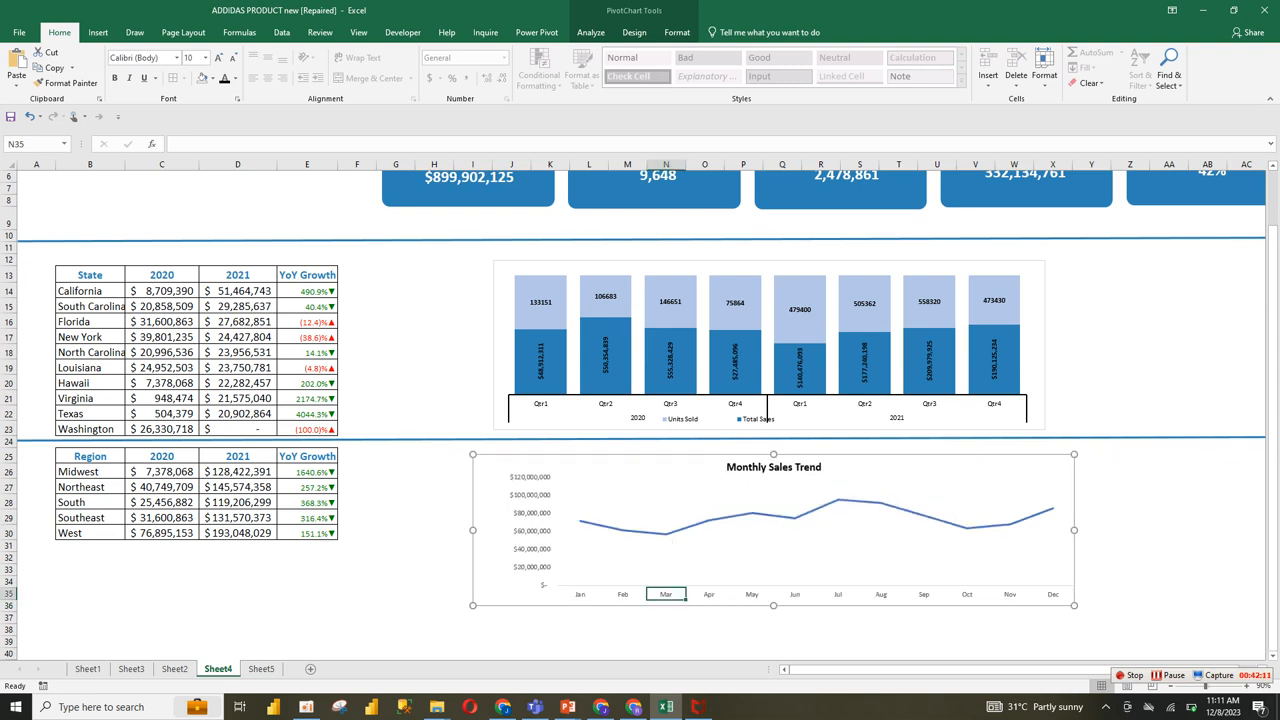
pyautogui.click(666, 594)
pyautogui.click(225, 78)
pyautogui.click(115, 78)
pyautogui.click(532, 531)
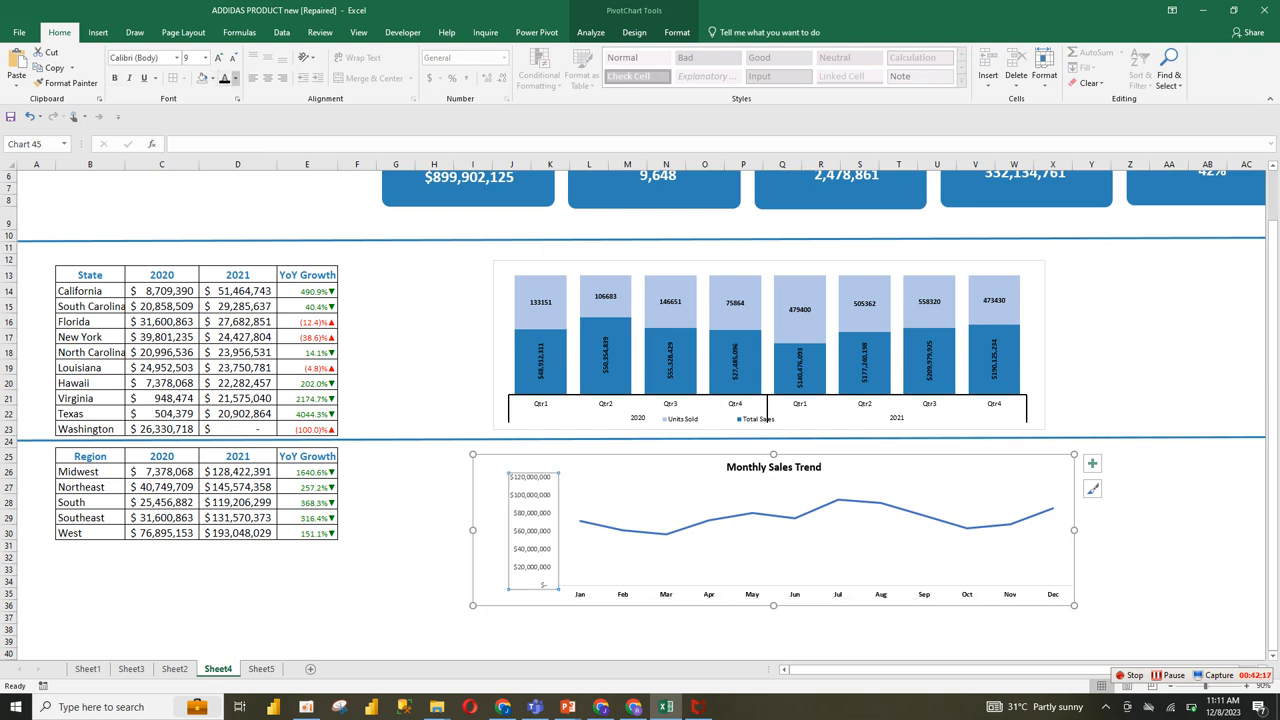
pyautogui.click(115, 78)
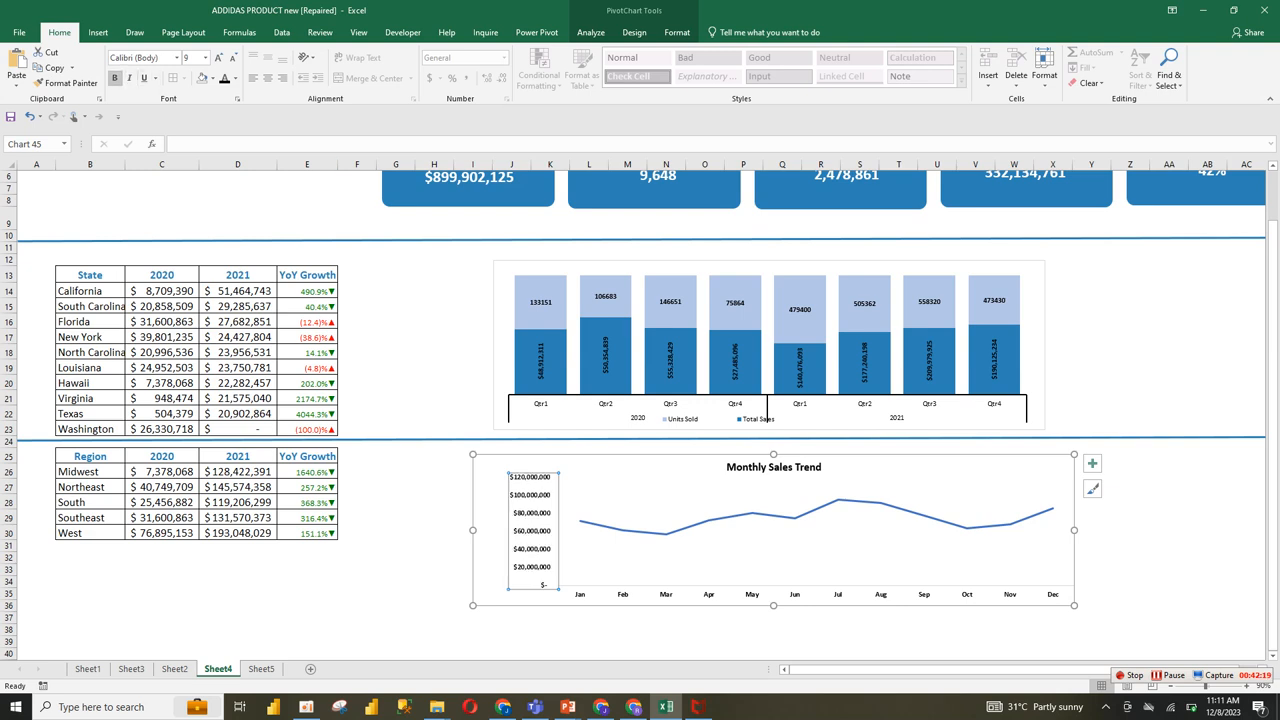
# Step: Change the monthly sales line to a solid line in the first recent blue
pyautogui.click(818, 516)
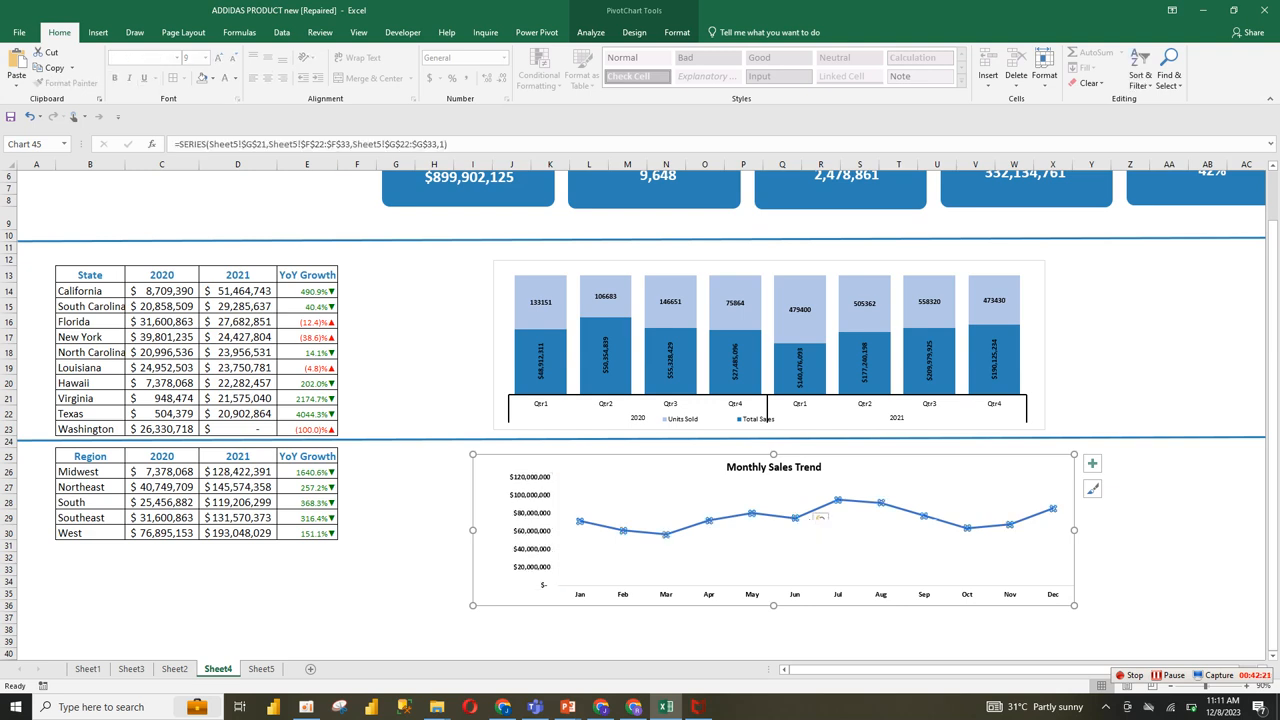
pyautogui.rightClick(810, 514)
pyautogui.click(862, 500)
pyautogui.click(1110, 220)
pyautogui.click(1245, 357)
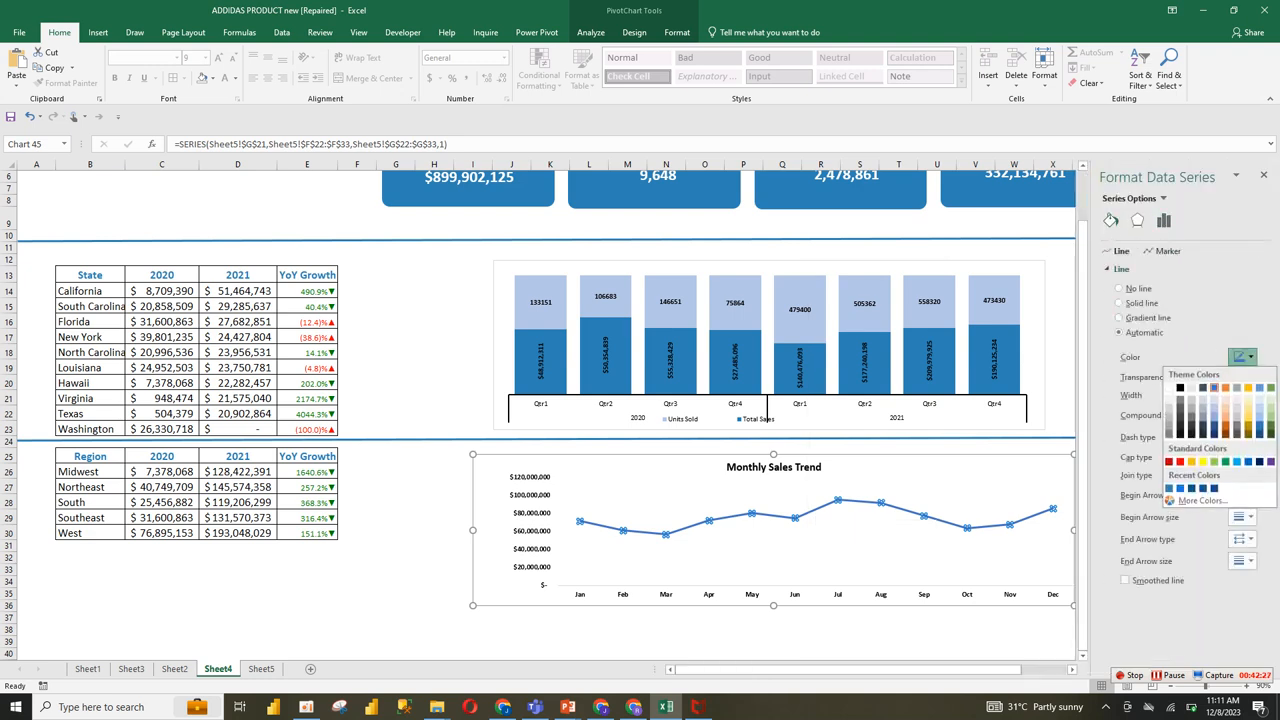
pyautogui.click(1169, 489)
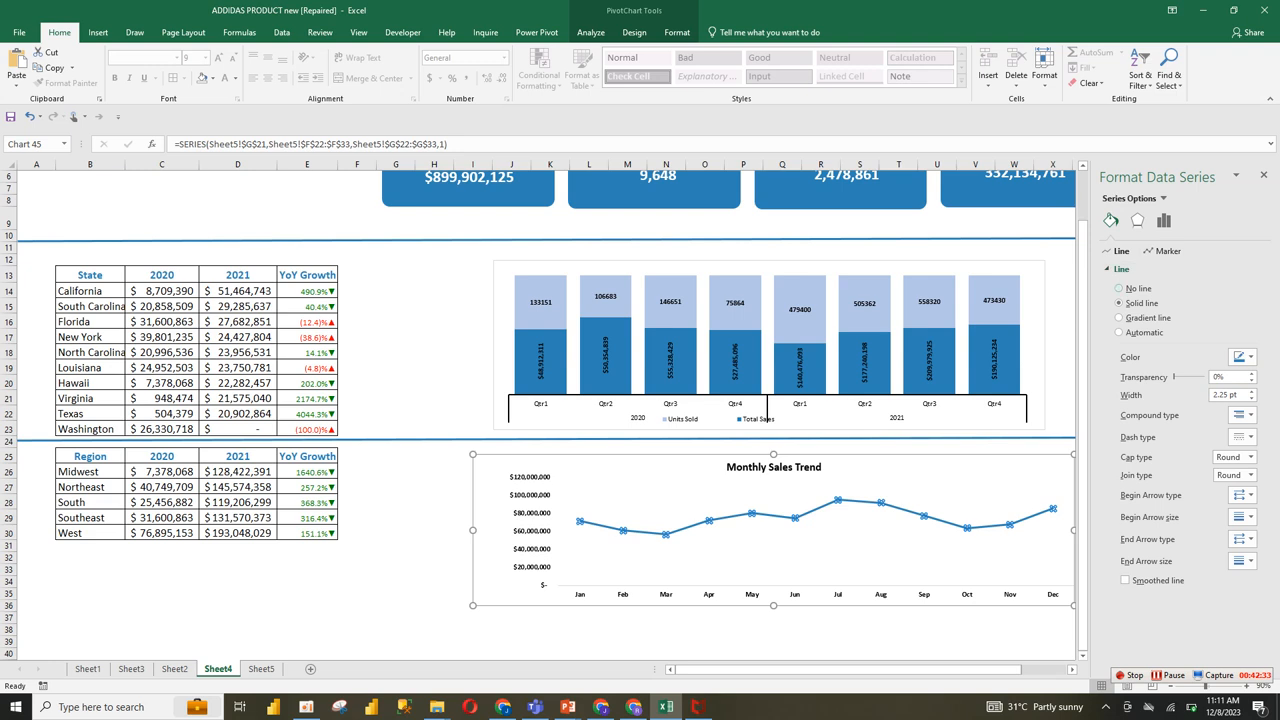
# Step: Give the monthly sales line built-in diamond markers of size 7 with a solid orange fill
pyautogui.click(1167, 251)
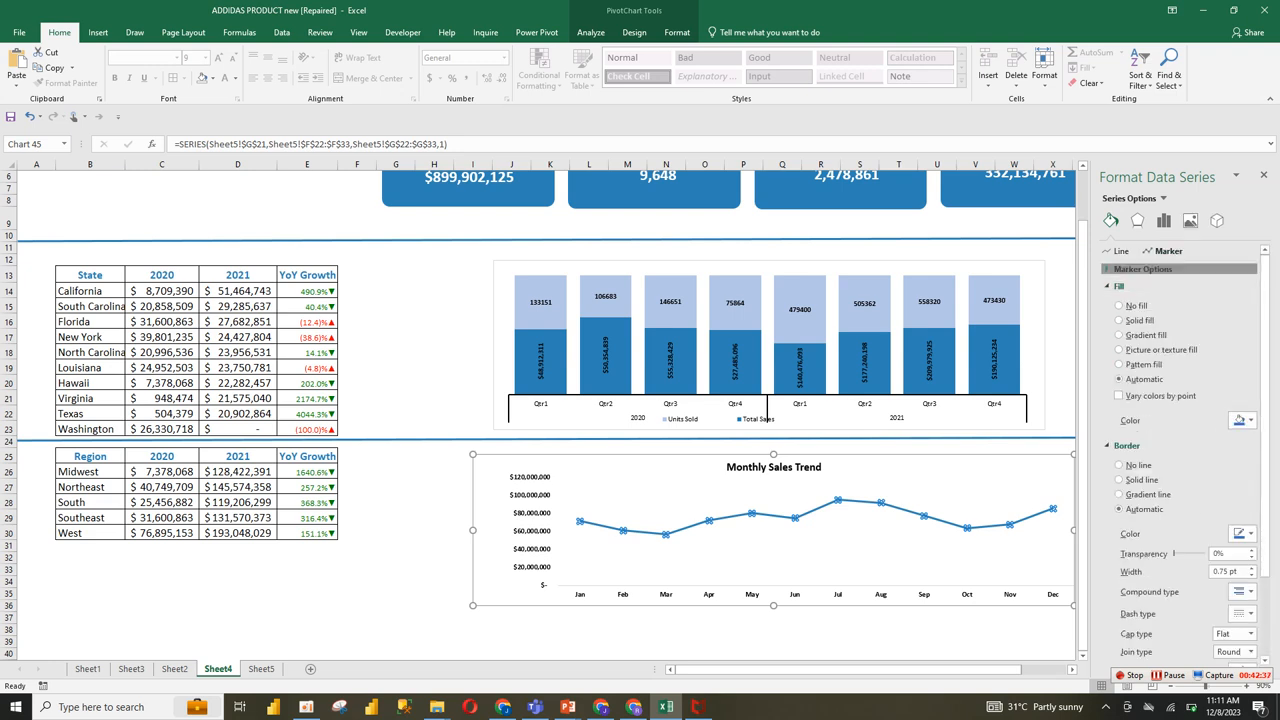
pyautogui.click(1140, 269)
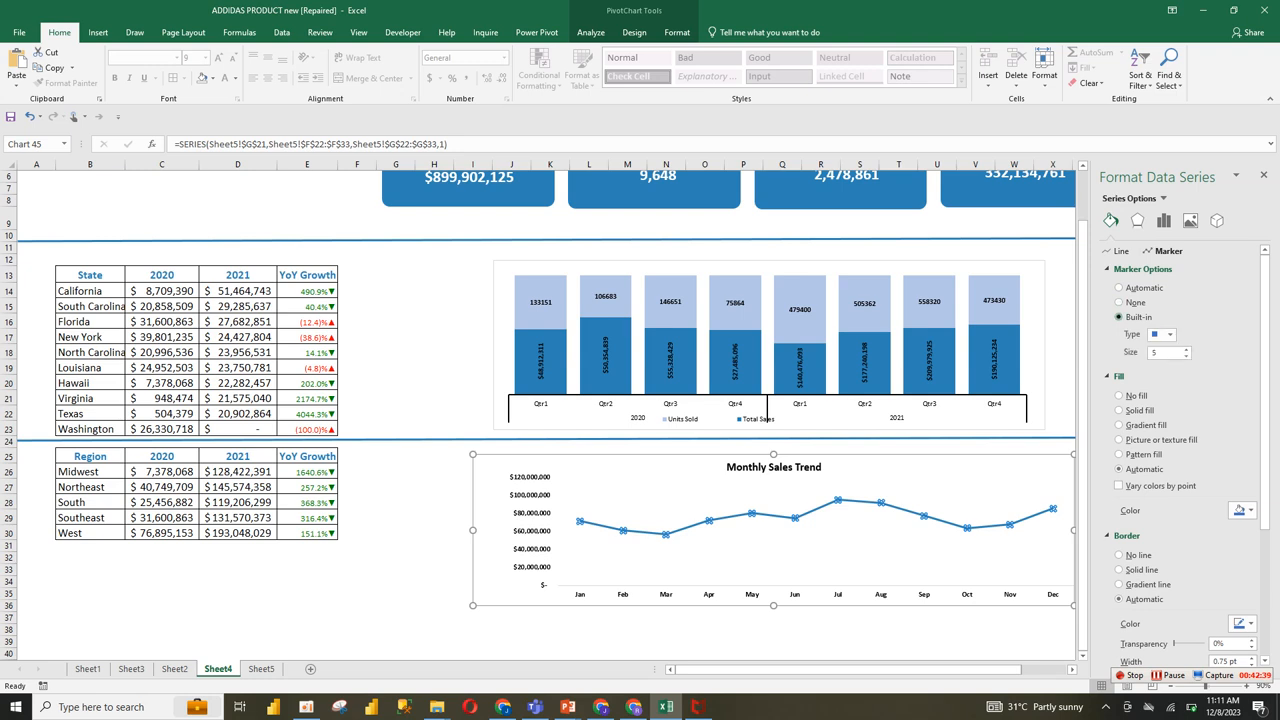
pyautogui.click(1170, 335)
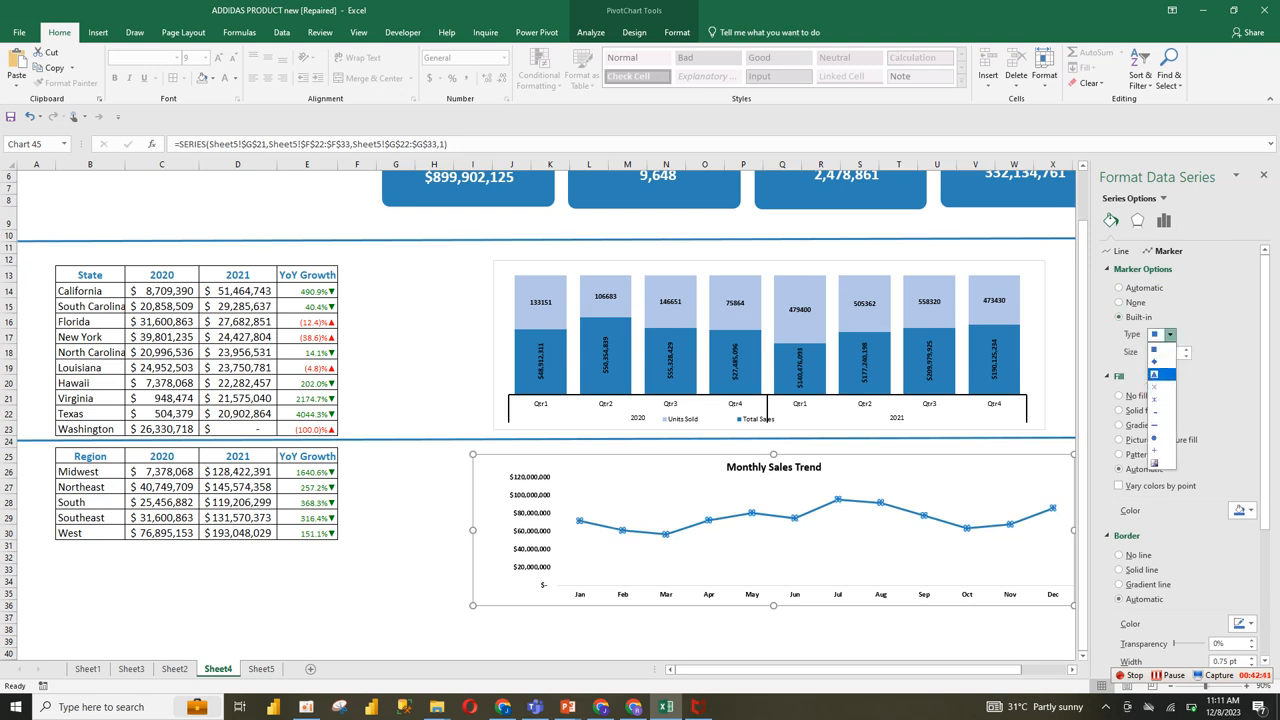
pyautogui.click(1154, 361)
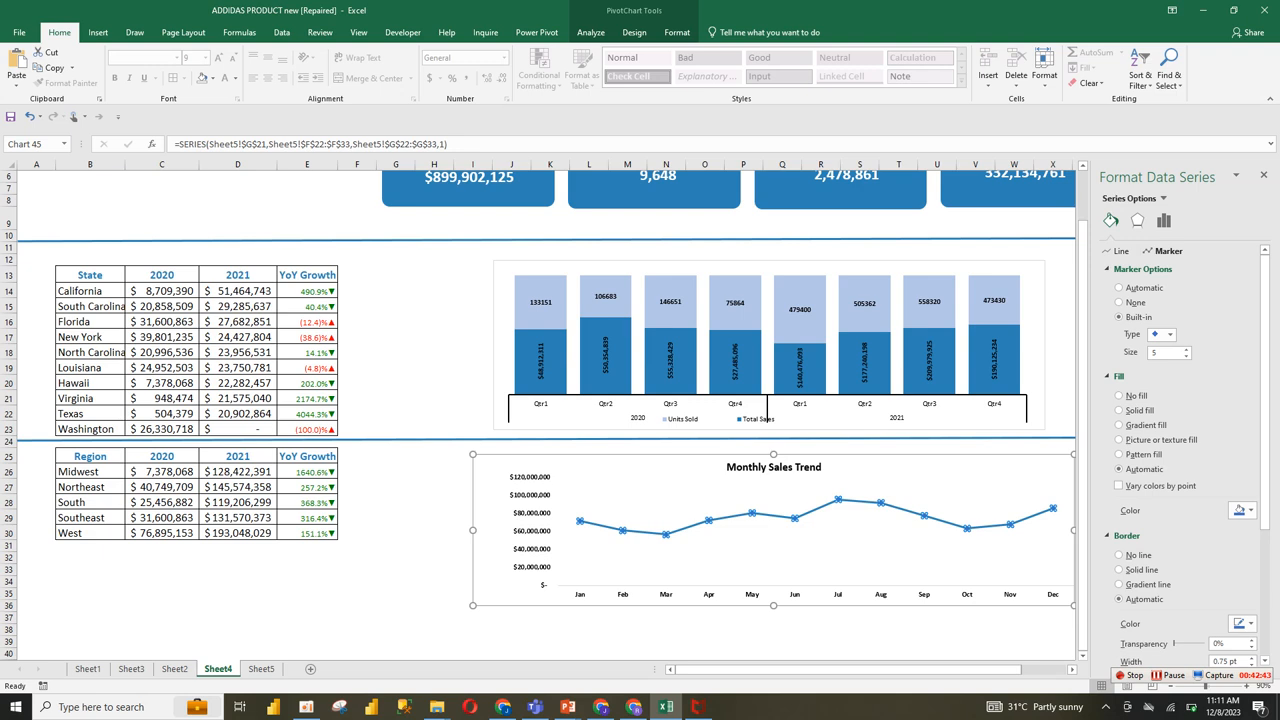
pyautogui.click(1240, 510)
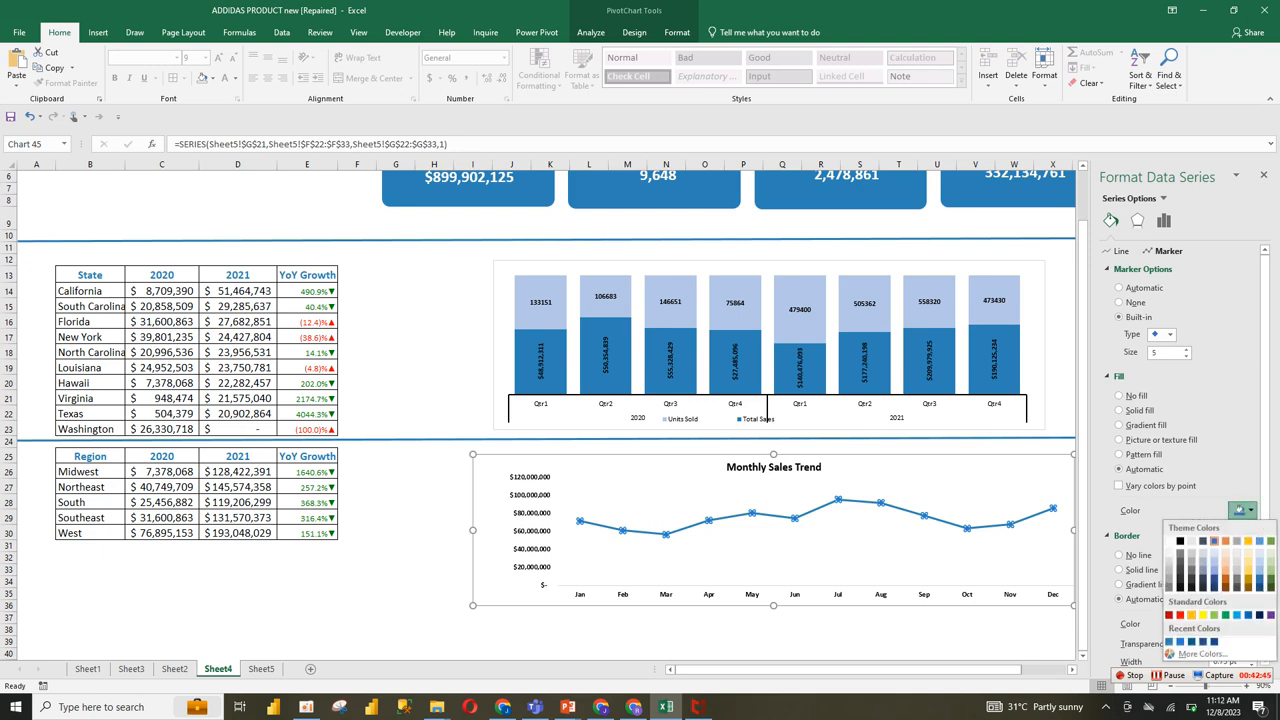
pyautogui.click(1191, 615)
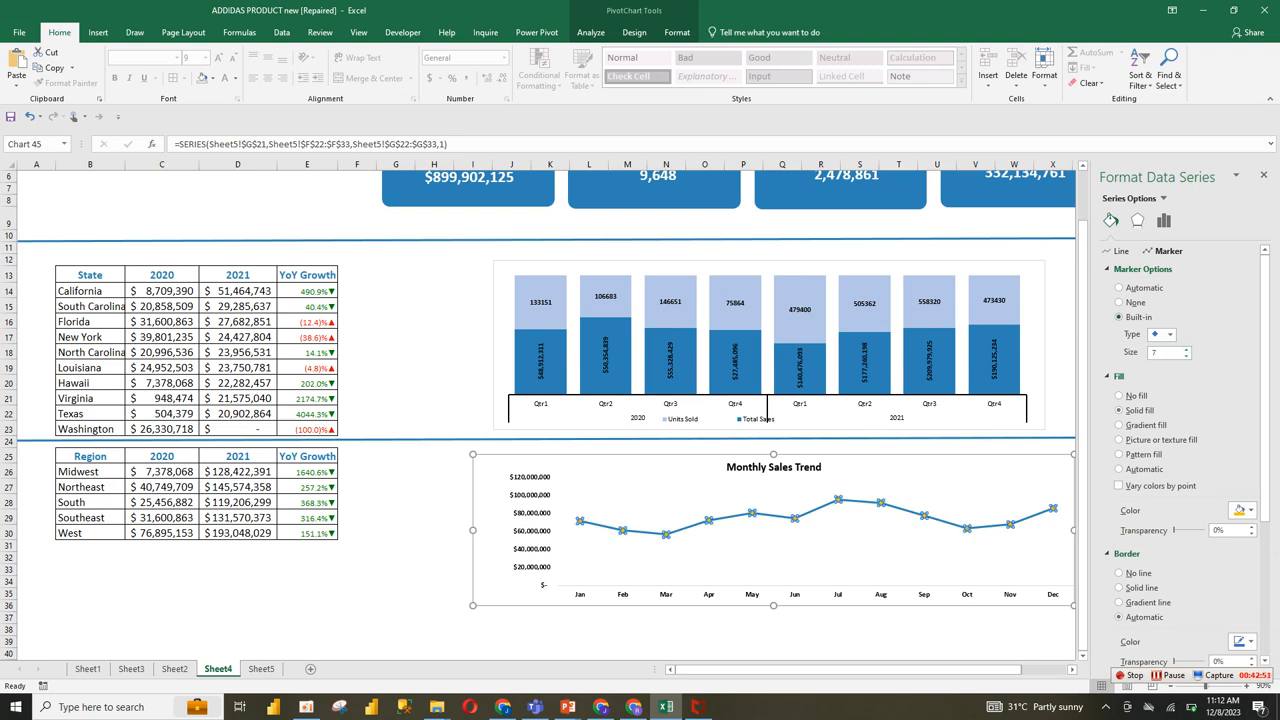
pyautogui.click(1140, 269)
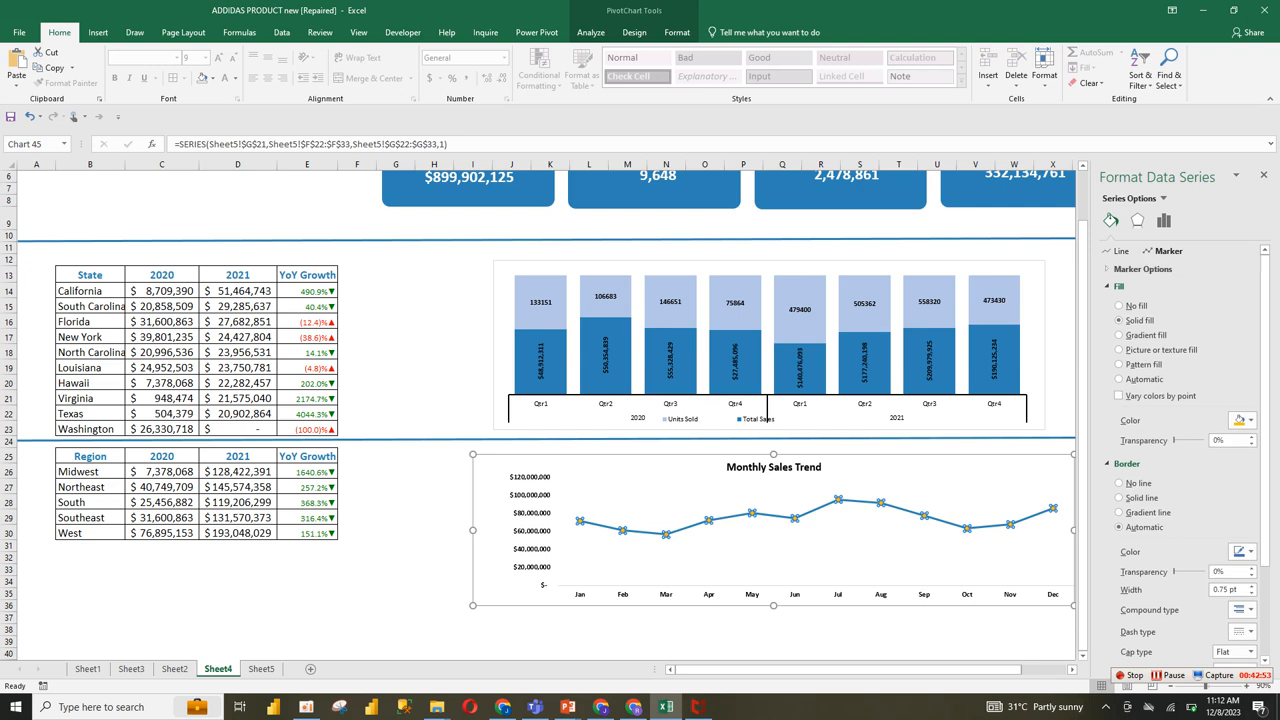
pyautogui.click(1143, 269)
pyautogui.click(1143, 269)
# Step: Smooth the monthly sales line and narrow the chart so its right edge roughly matches the quarterly chart's
pyautogui.click(1121, 251)
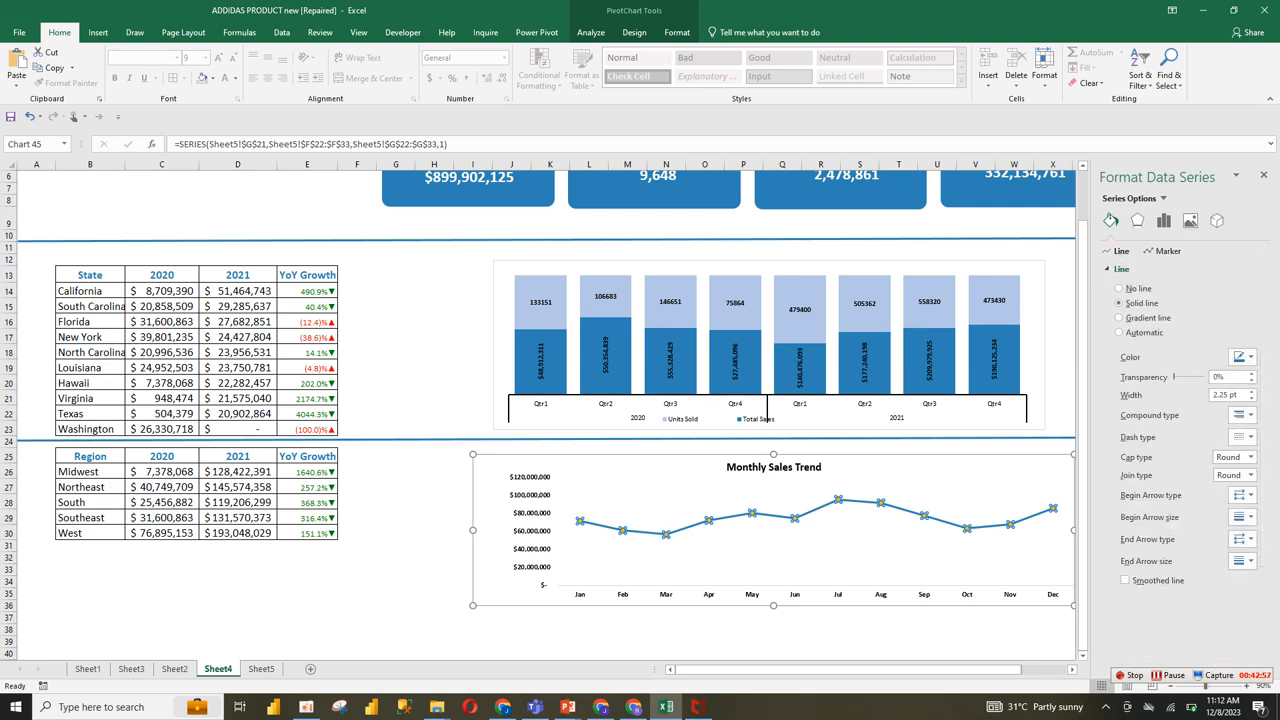
pyautogui.click(1125, 580)
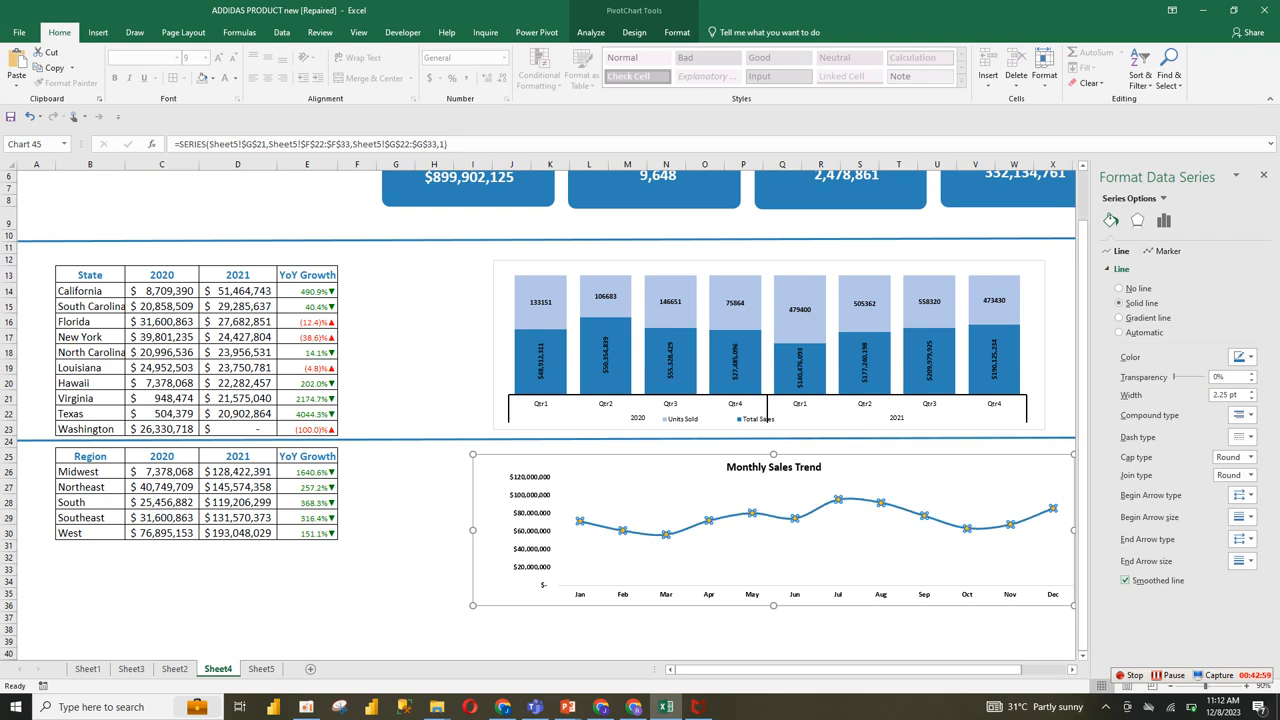
pyautogui.moveTo(1074, 605); pyautogui.dragTo(1010, 604)
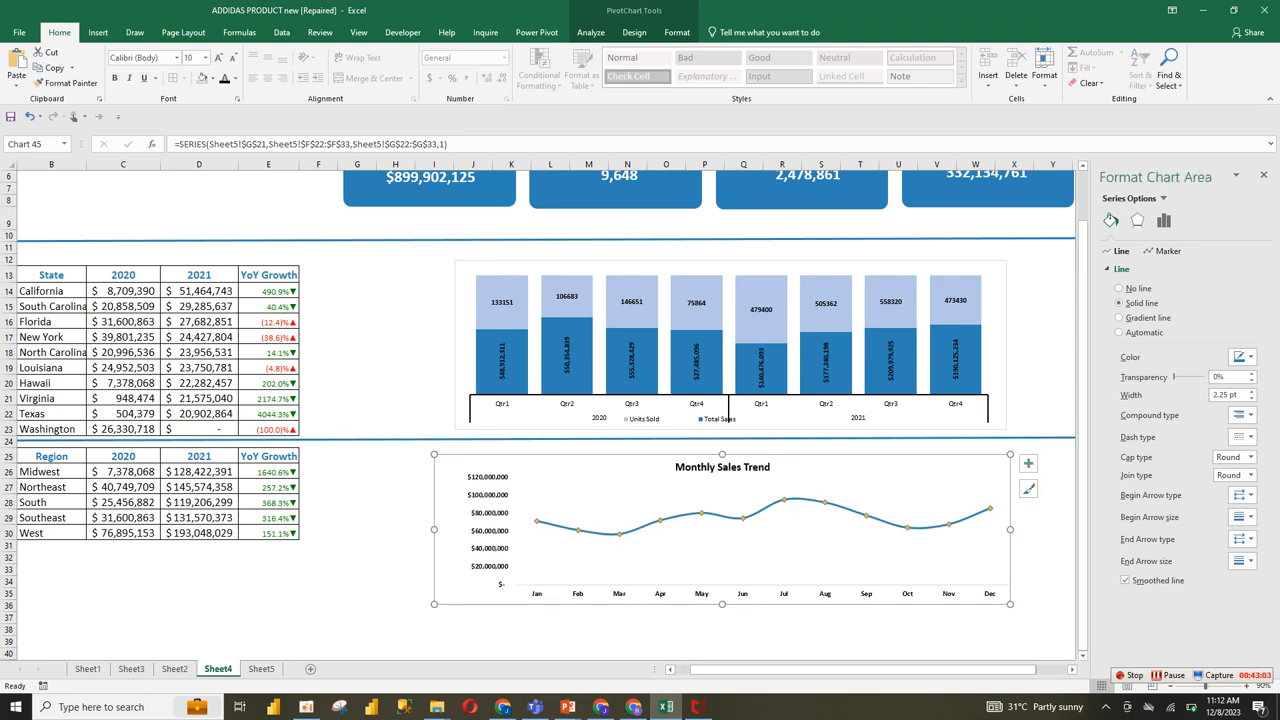
# Step: Add data labels without a data table to the monthly sales line and make the labels bold
pyautogui.click(930, 528)
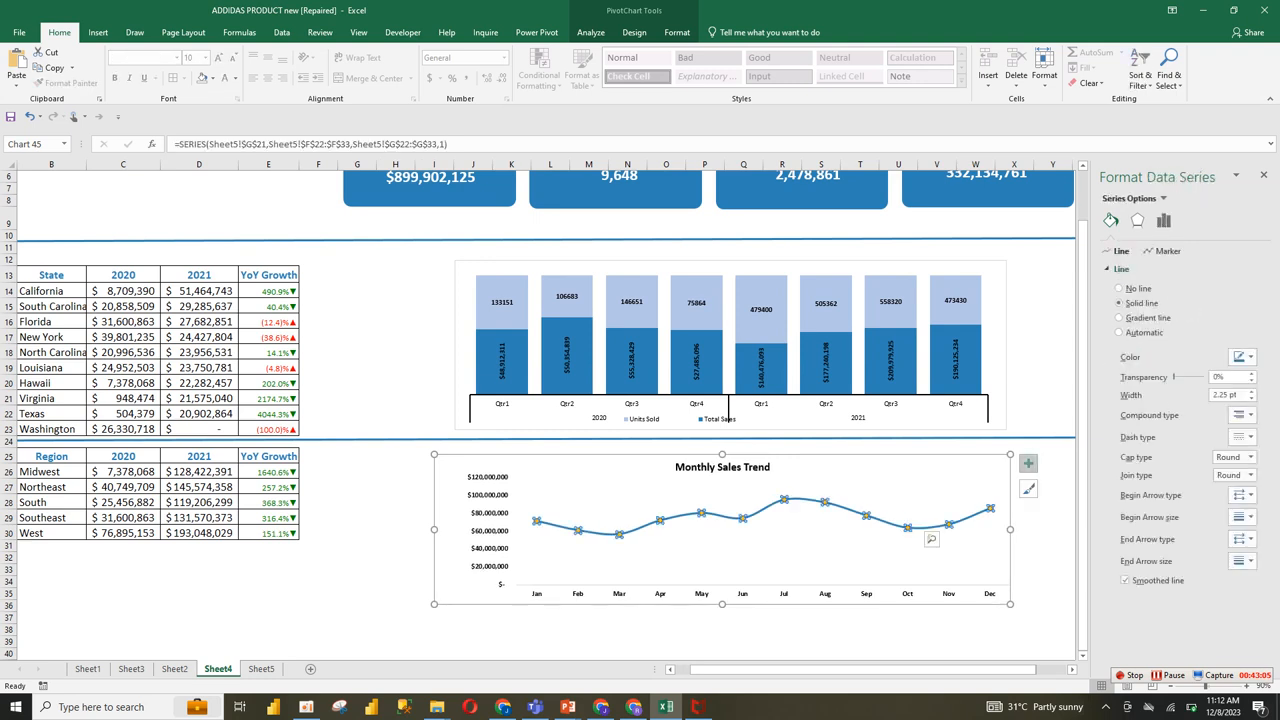
pyautogui.click(1028, 463)
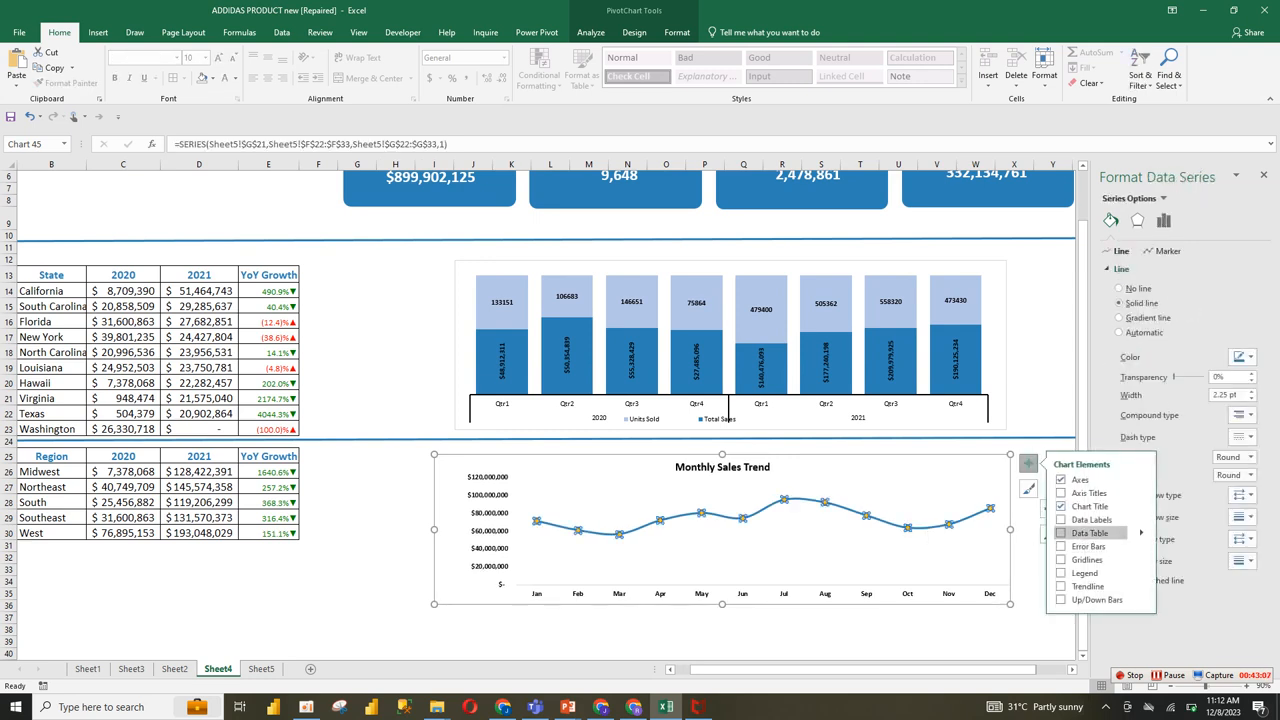
pyautogui.click(1061, 533)
pyautogui.click(1061, 533)
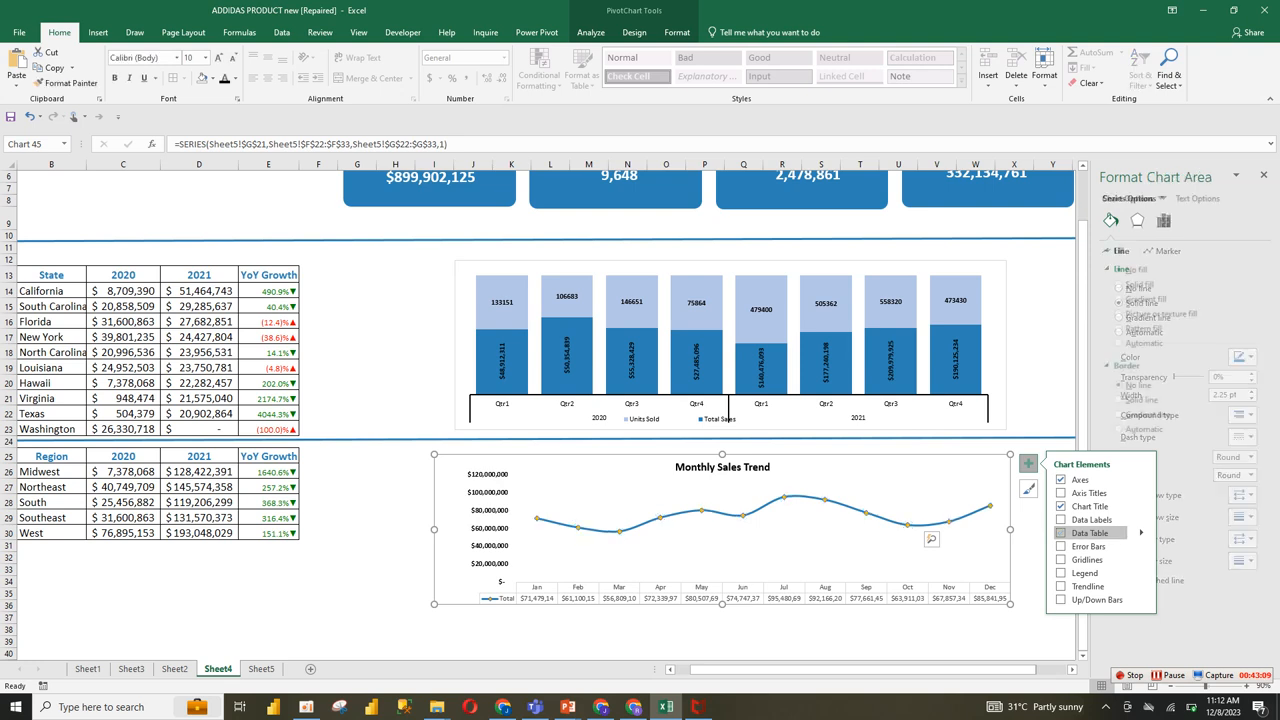
pyautogui.click(1061, 519)
pyautogui.click(935, 514)
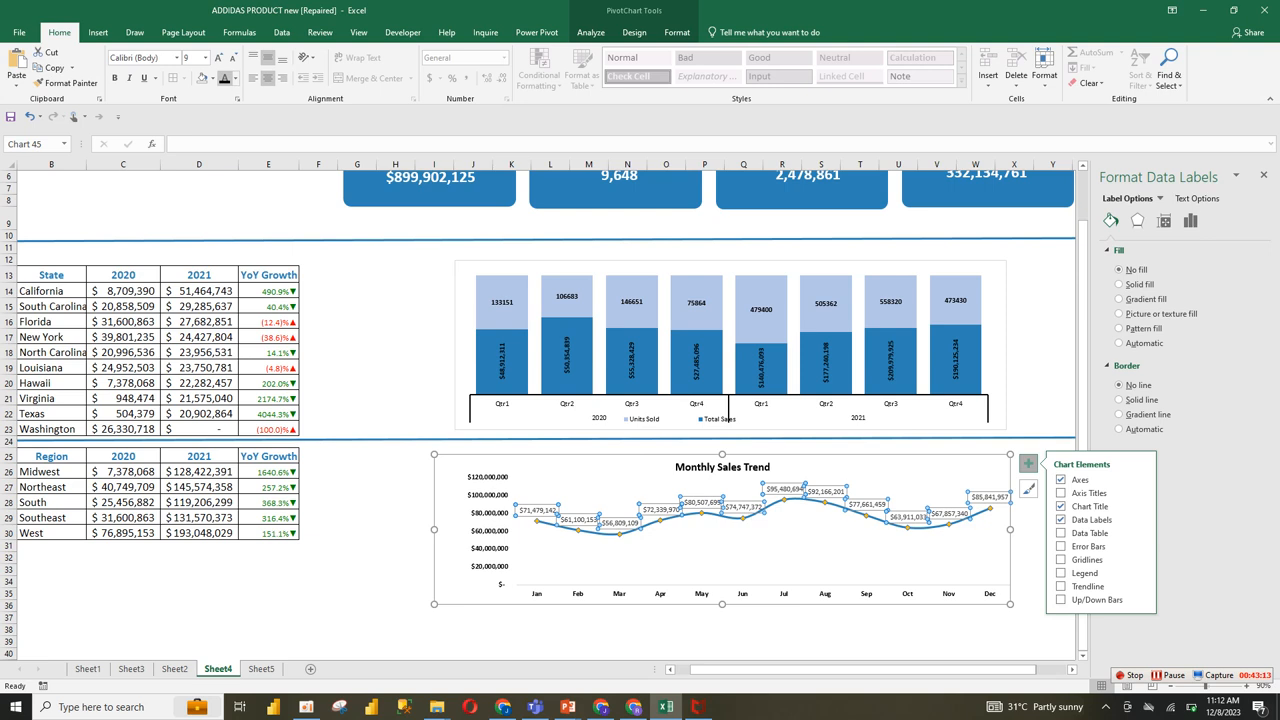
pyautogui.click(116, 78)
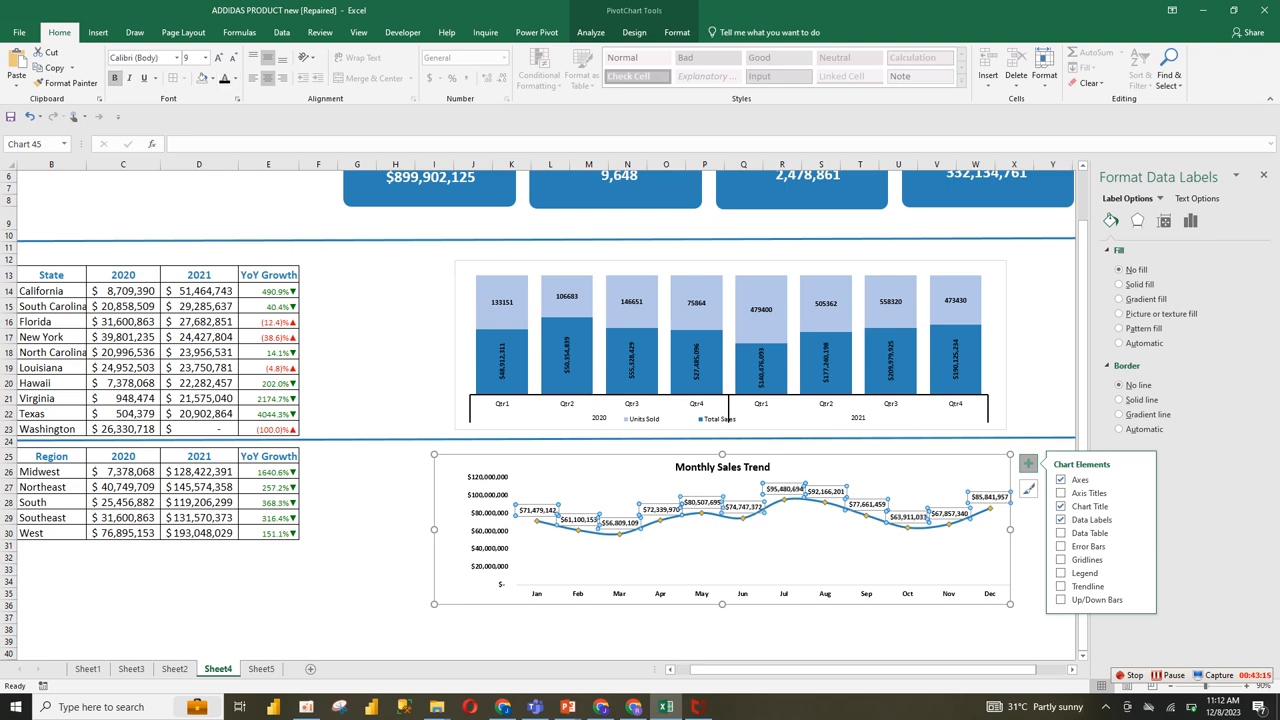
# Step: Widen the quarterly chart toward the Profit Margin card and raise its top edge slightly
pyautogui.click(424, 471)
pyautogui.click(620, 560)
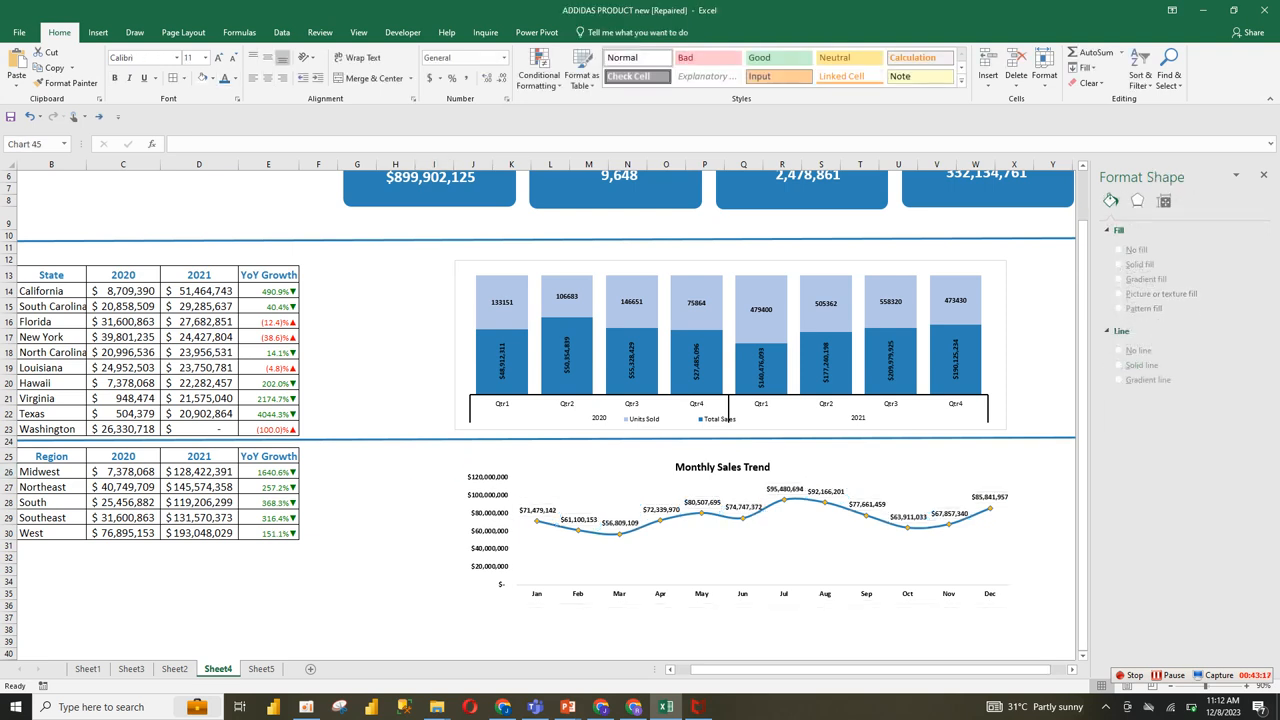
pyautogui.moveTo(1083, 420); pyautogui.dragTo(1083, 370)
pyautogui.click(1171, 687)
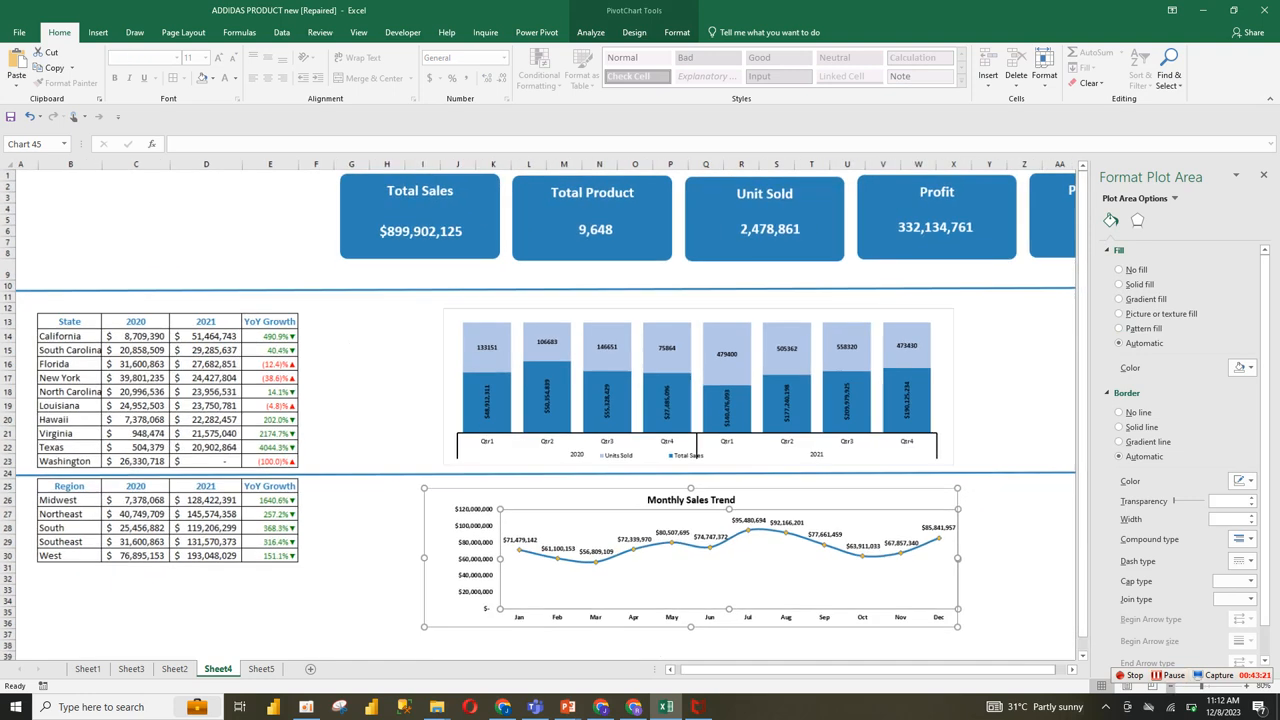
pyautogui.click(1171, 687)
pyautogui.click(1002, 437)
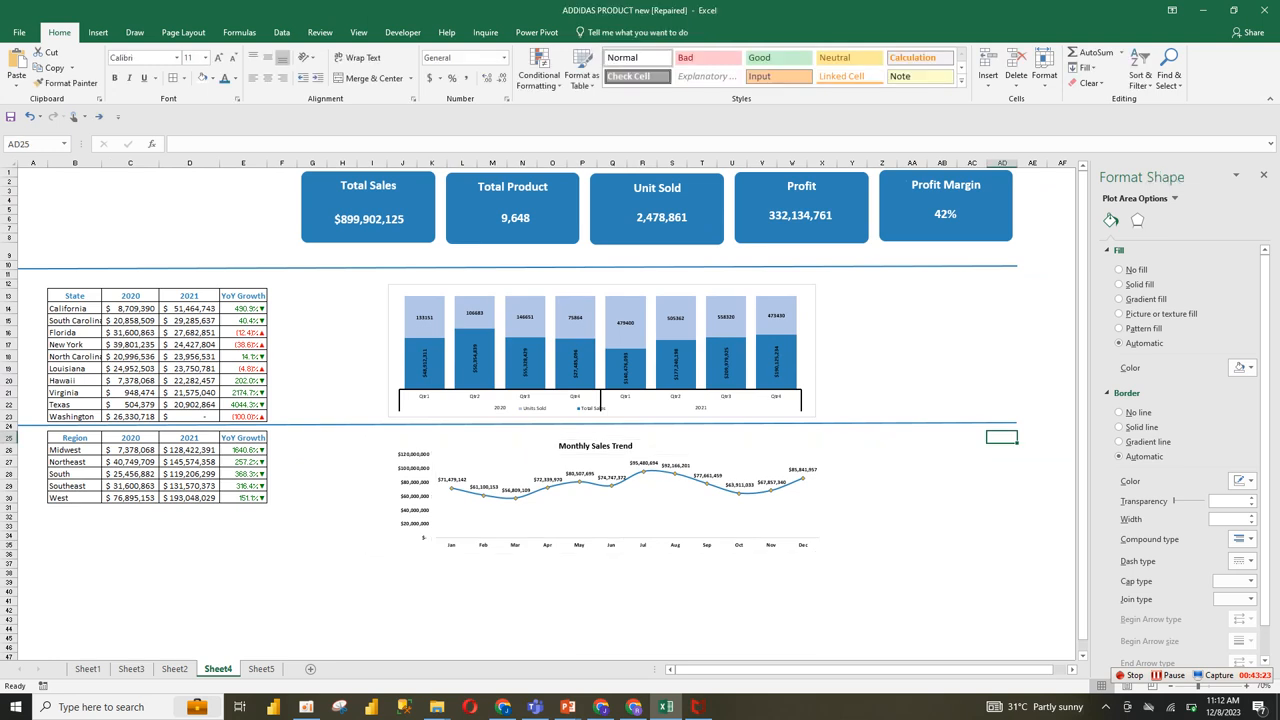
pyautogui.click(801, 230)
pyautogui.click(762, 545)
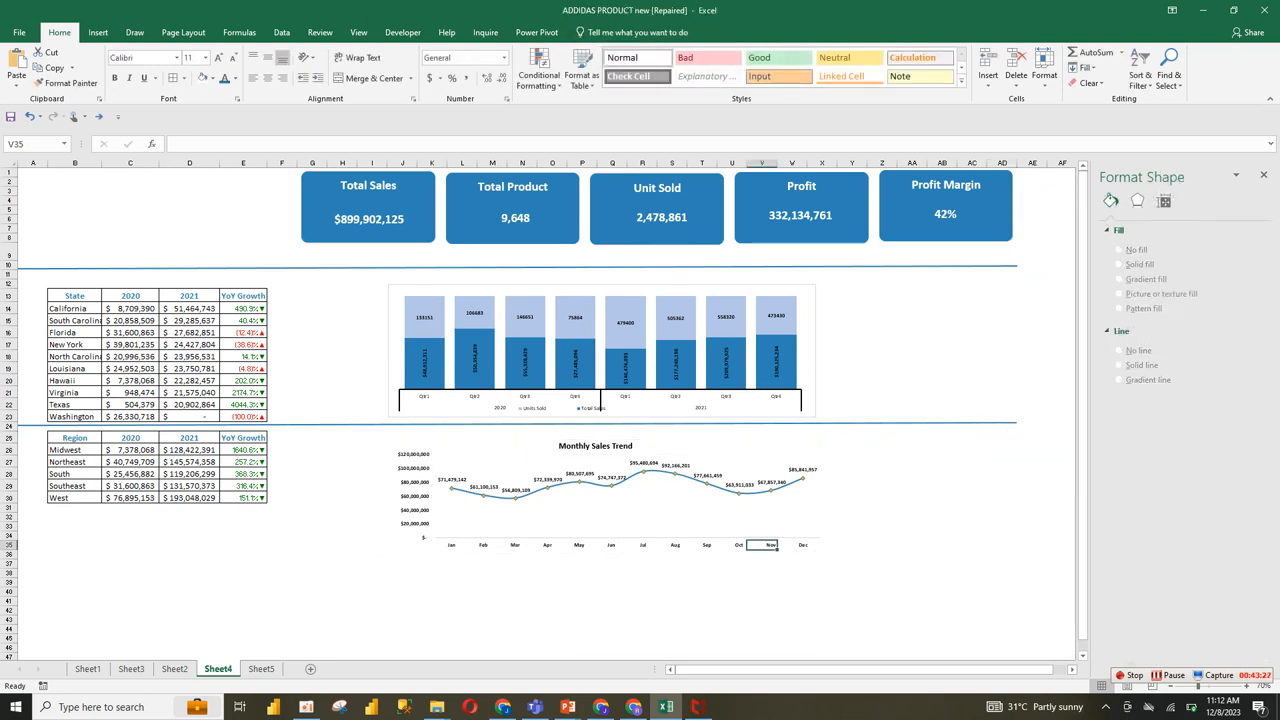
pyautogui.click(752, 291)
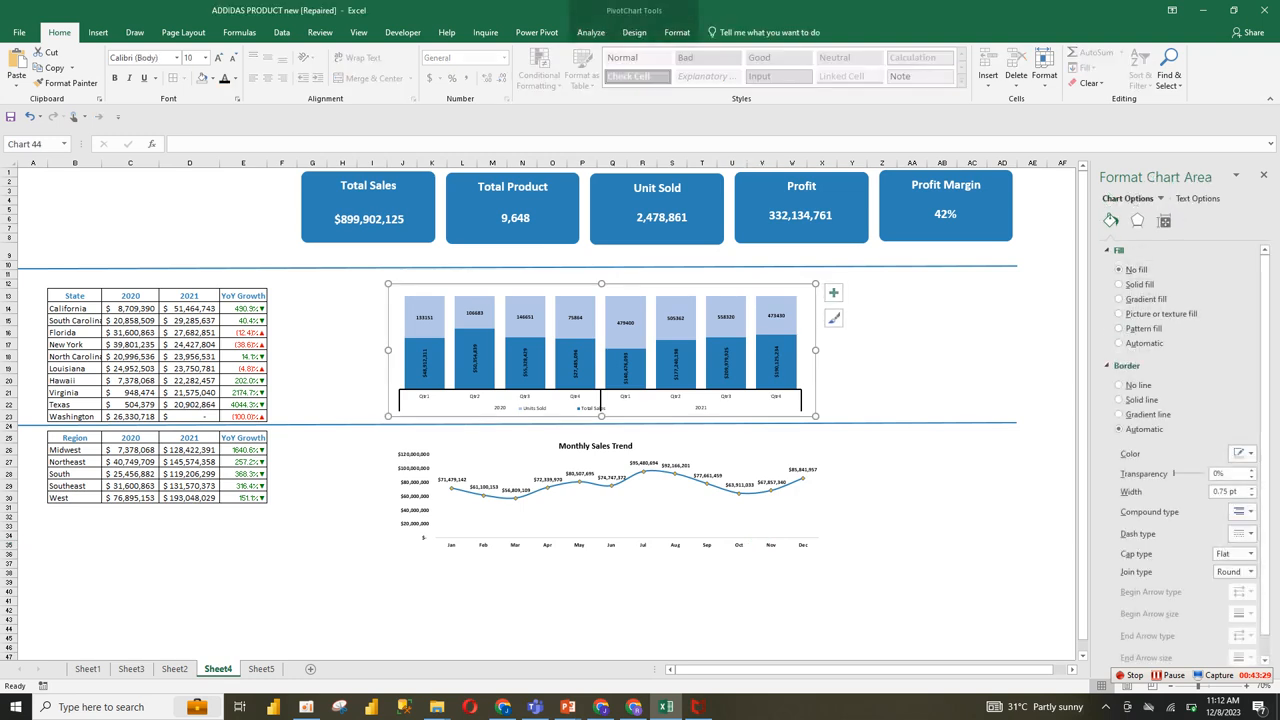
pyautogui.moveTo(816, 350); pyautogui.dragTo(926, 350)
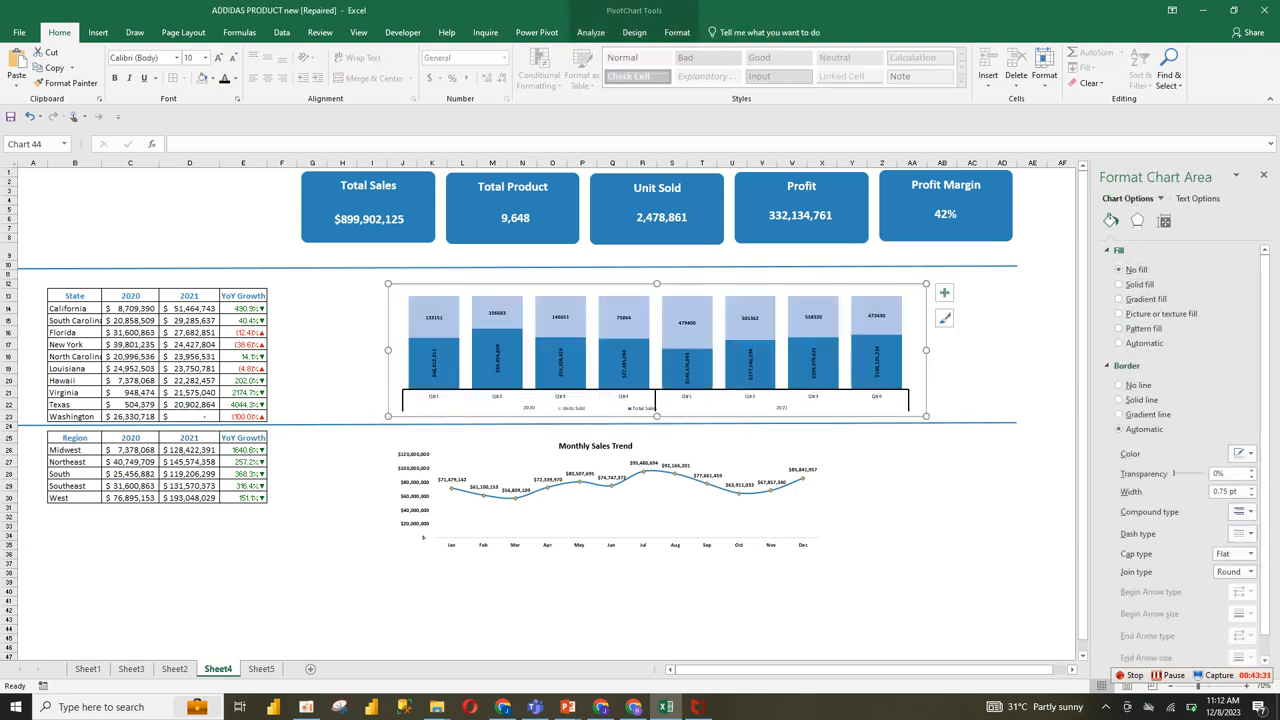
pyautogui.moveTo(656, 284); pyautogui.dragTo(656, 274)
# Step: Enlarge the quarterly chart's legend text and set its quarter and year axis labels to font size 10.5
pyautogui.click(650, 410)
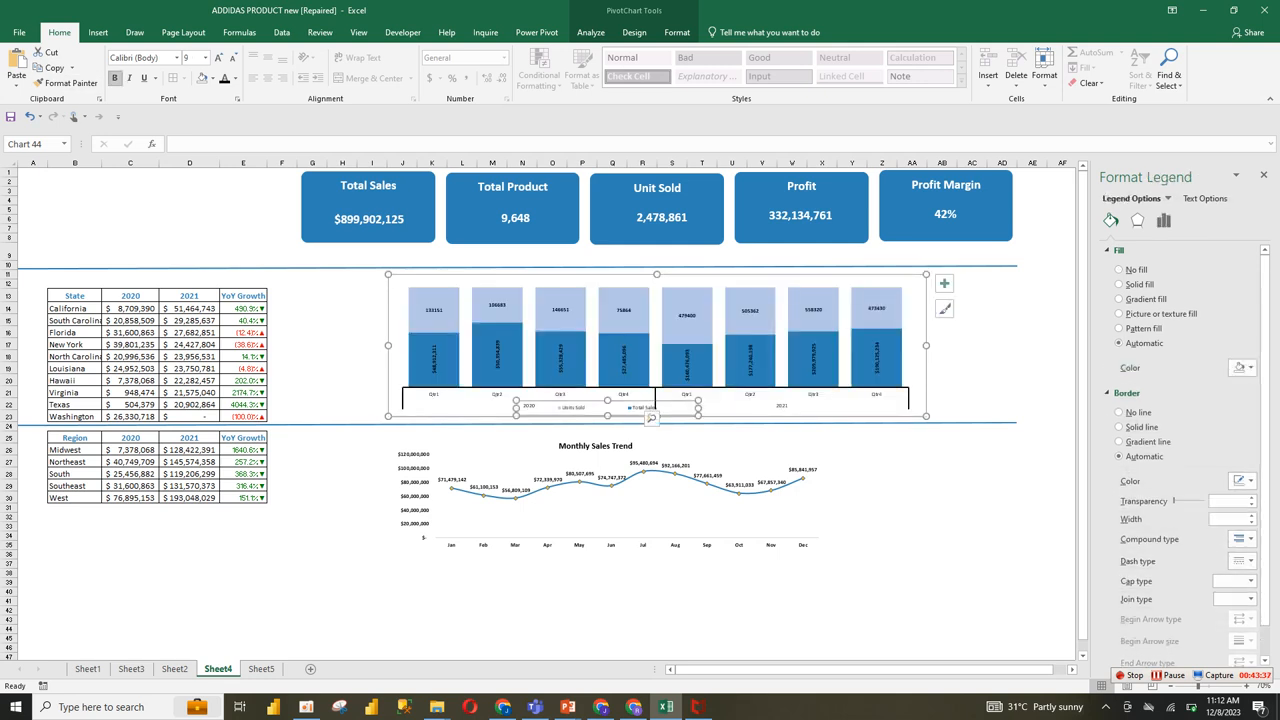
pyautogui.click(207, 57)
pyautogui.click(207, 57)
pyautogui.click(207, 57)
pyautogui.click(207, 57)
pyautogui.click(655, 395)
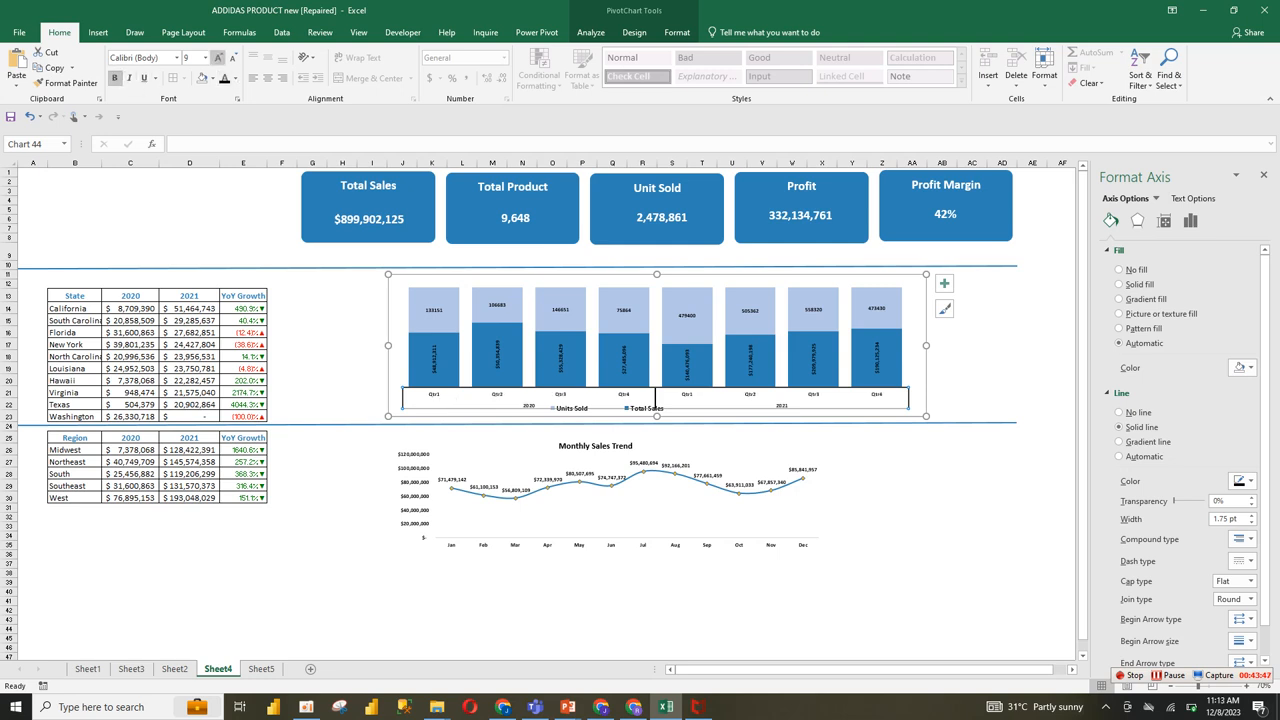
pyautogui.click(209, 57)
pyautogui.click(218, 57)
# Step: Set the Units Sold and Total Sales data labels in the quarterly chart to font size 10.5
pyautogui.click(434, 322)
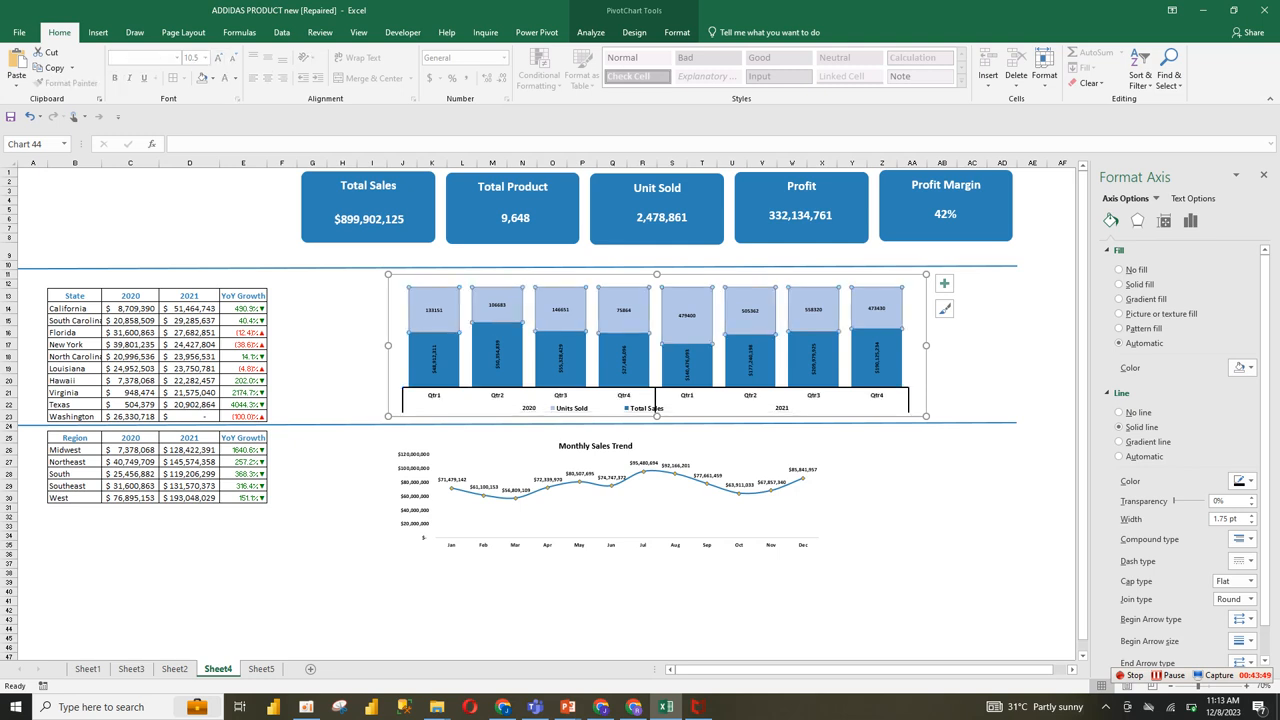
pyautogui.click(434, 310)
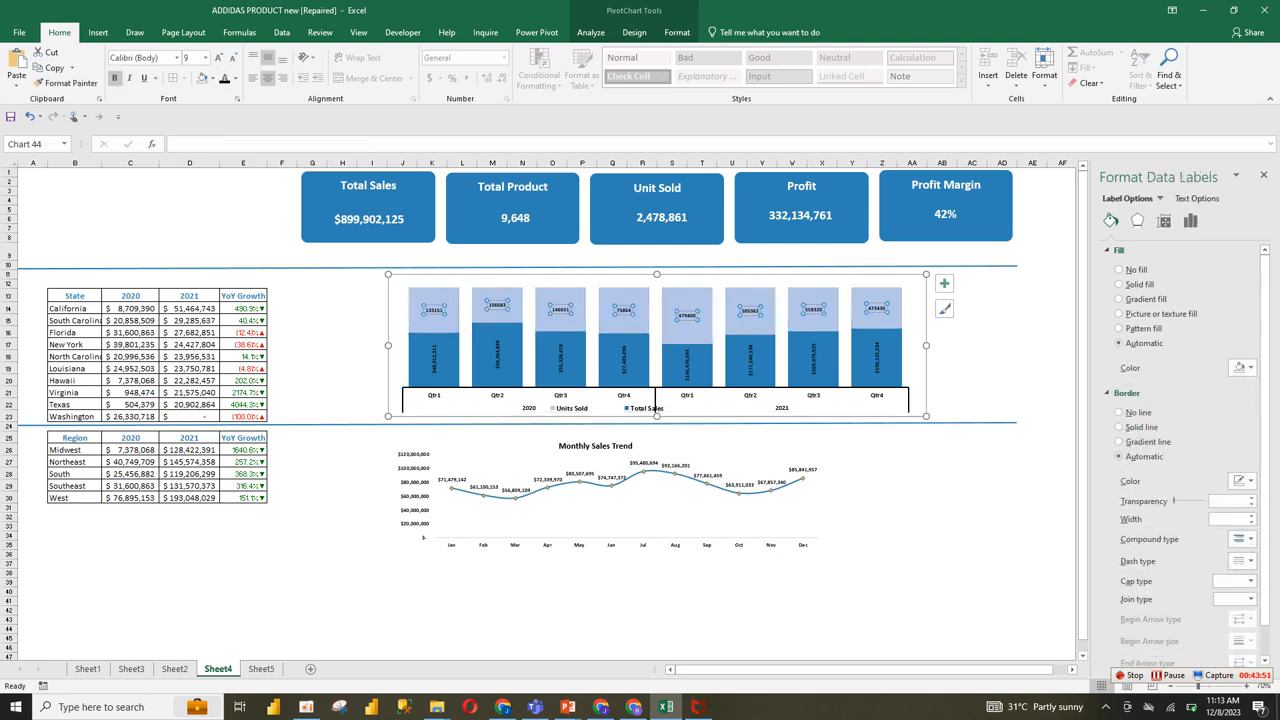
pyautogui.click(216, 57)
pyautogui.click(216, 57)
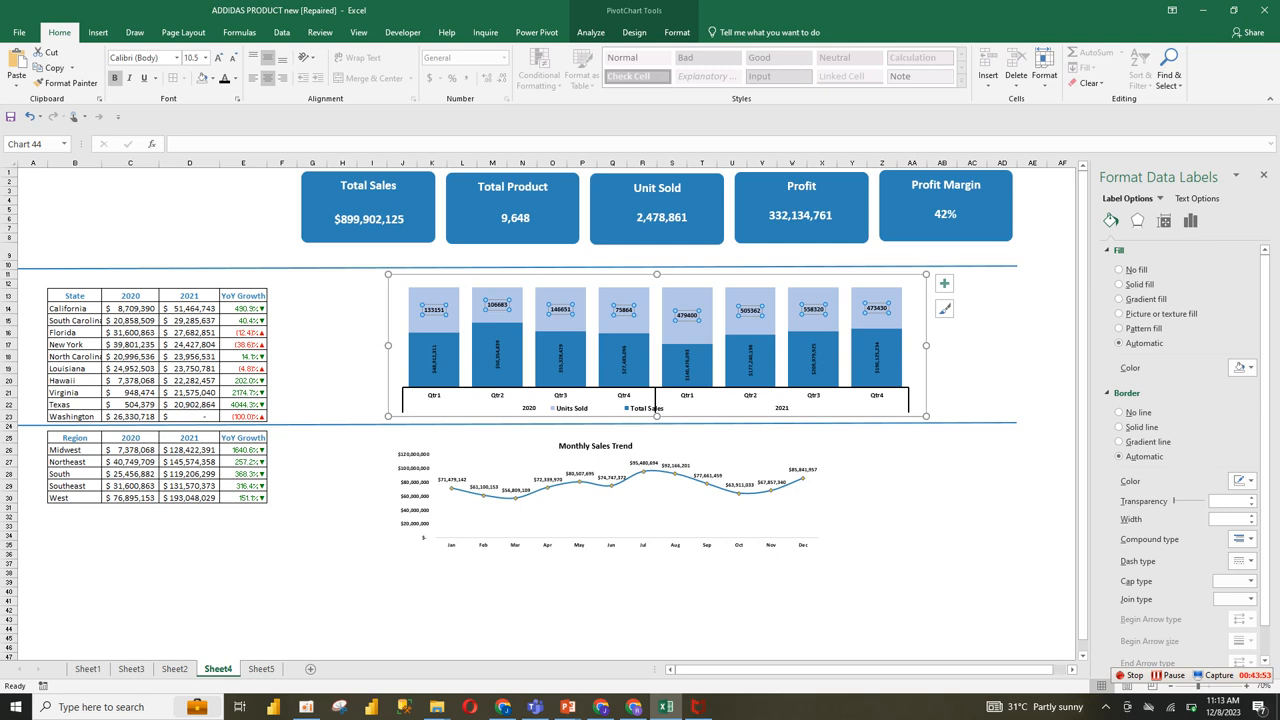
pyautogui.click(434, 360)
pyautogui.click(218, 57)
pyautogui.click(218, 57)
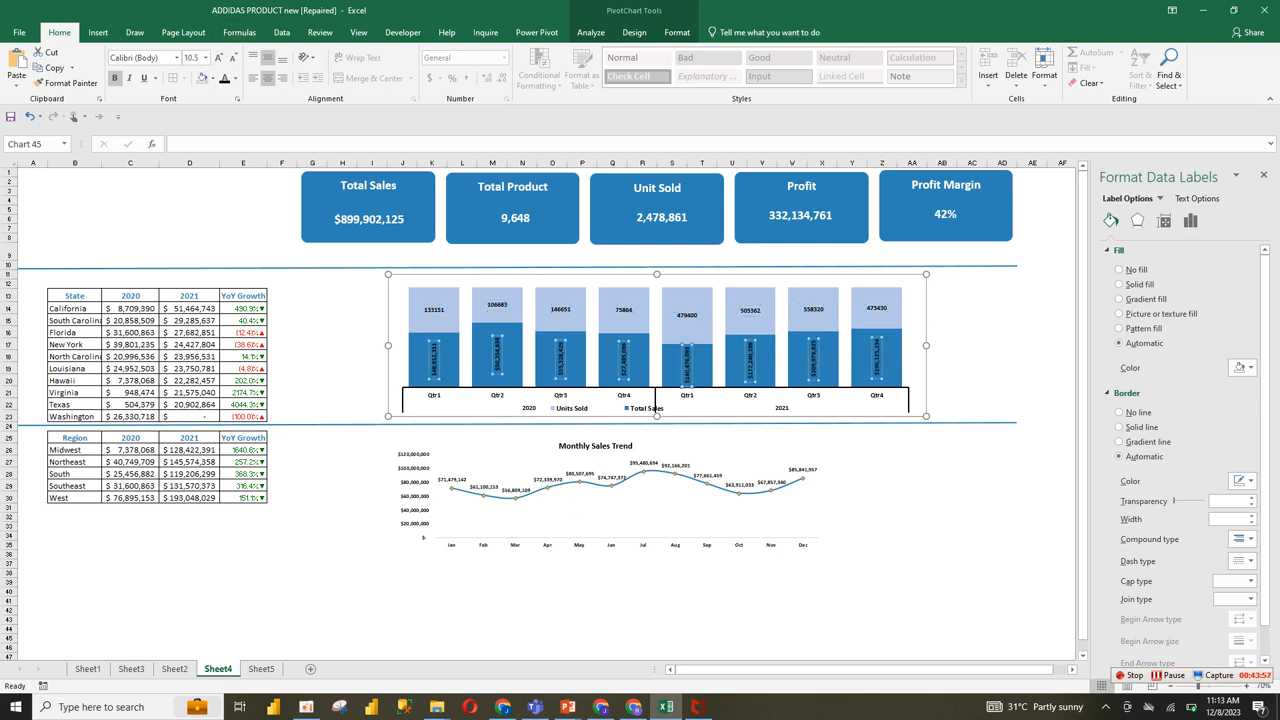
pyautogui.click(582, 486)
pyautogui.click(710, 449)
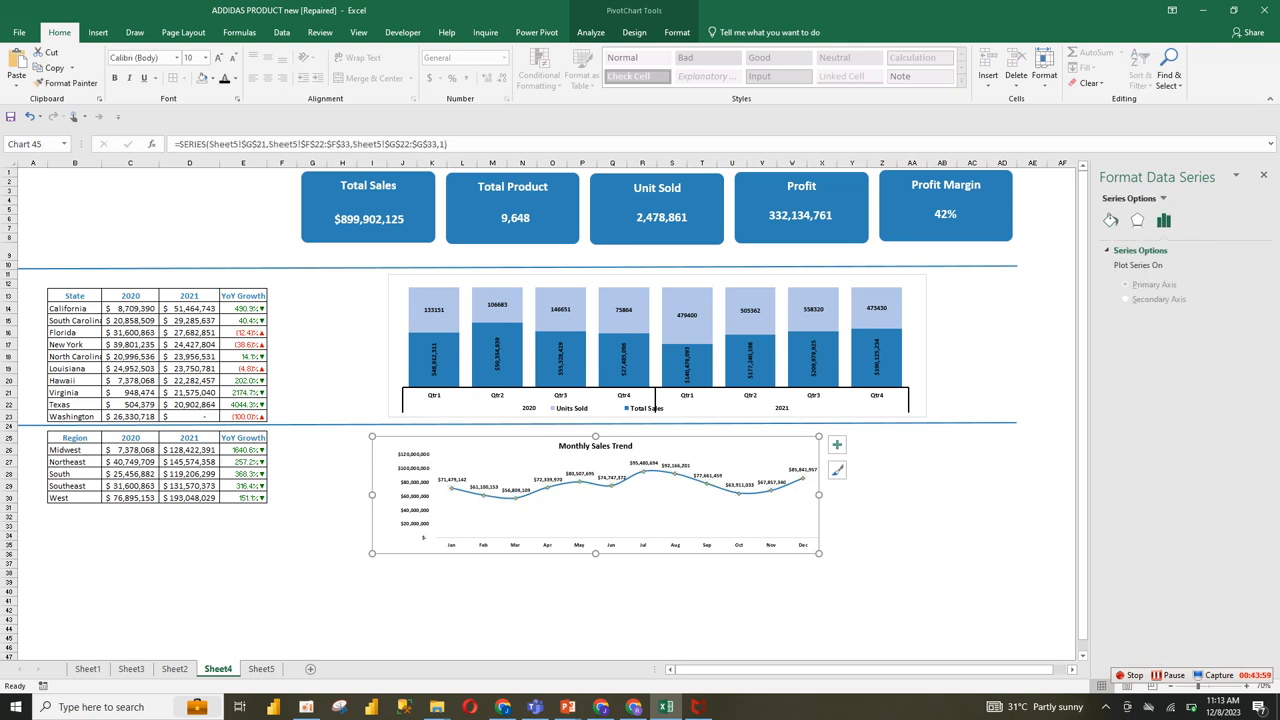
pyautogui.moveTo(1083, 229); pyautogui.dragTo(1083, 230)
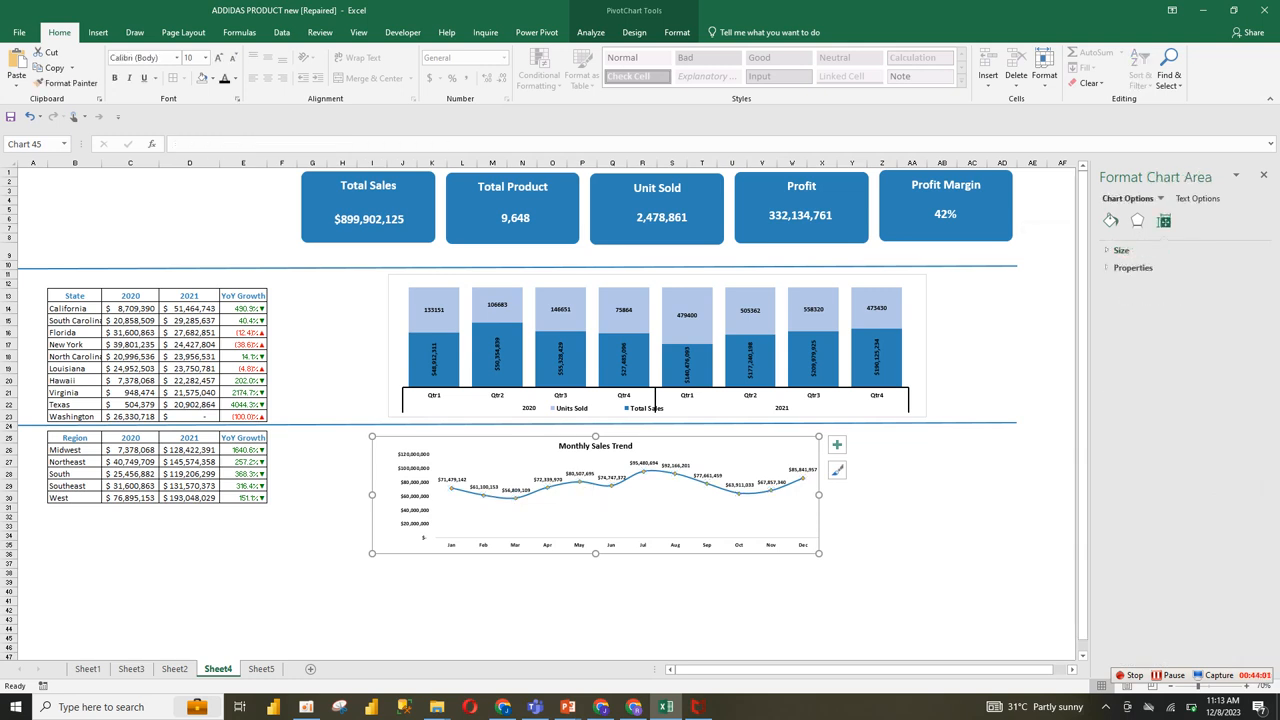
# Step: Insert a Product slicer for the quarterly pivot table on Sheet5
pyautogui.hotkey('ctrl', 'pagedown')
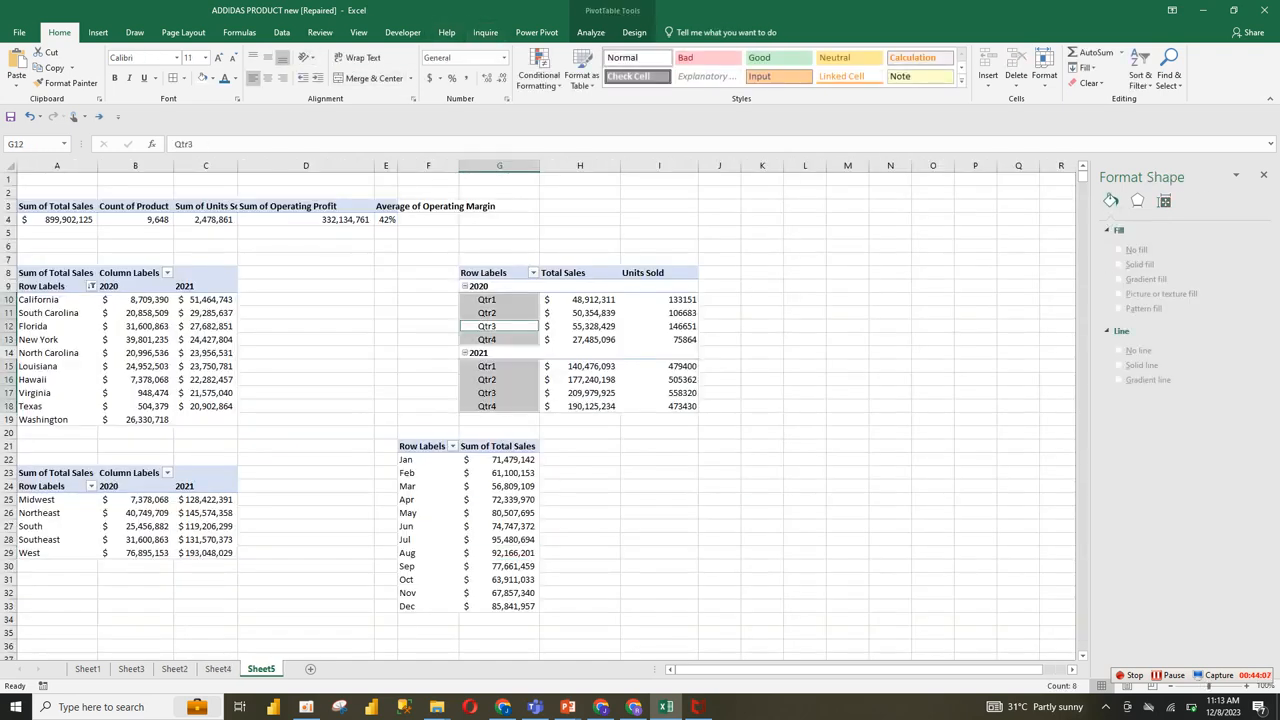
pyautogui.click(98, 32)
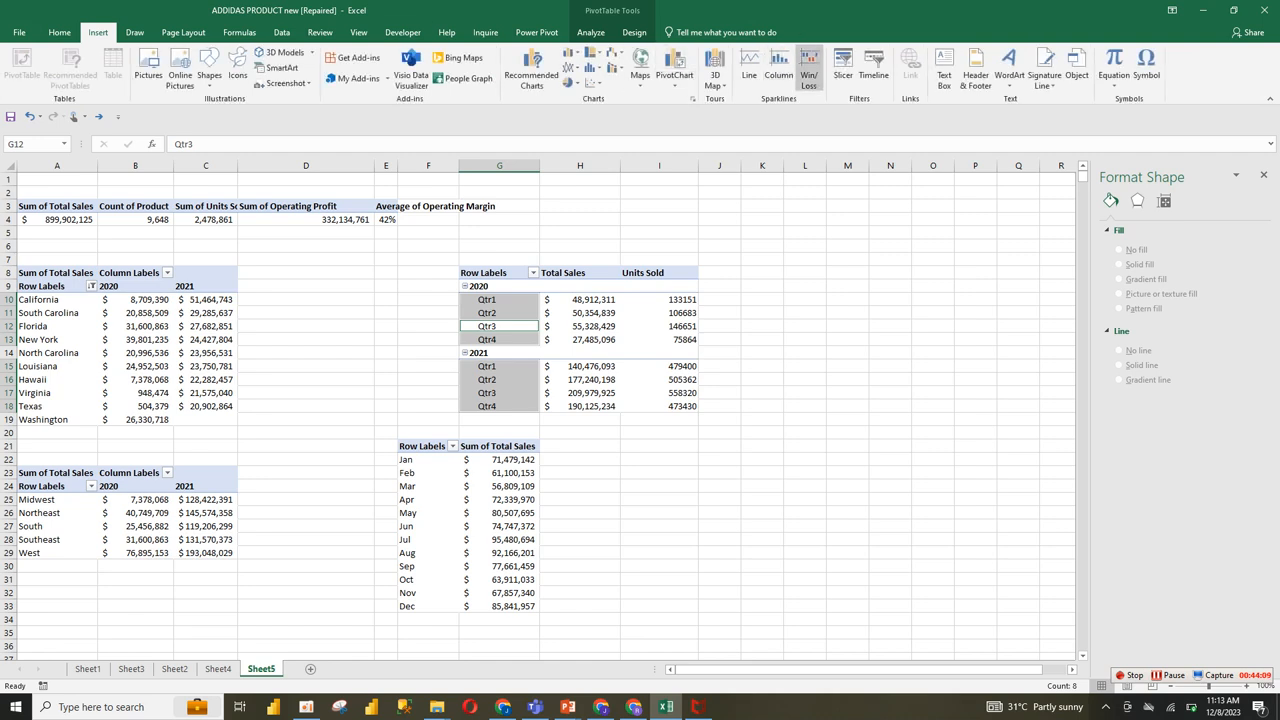
pyautogui.click(843, 68)
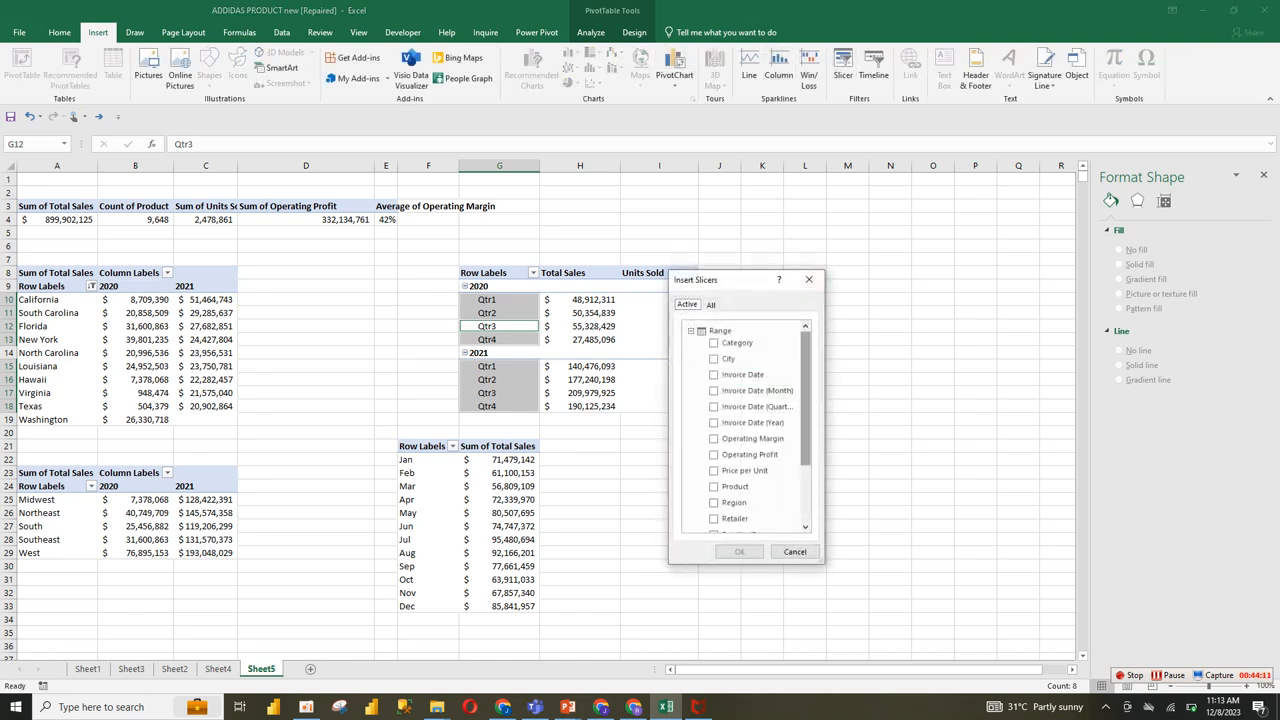
pyautogui.scroll(-2, 806, 420)
pyautogui.scroll(3, 745, 425)
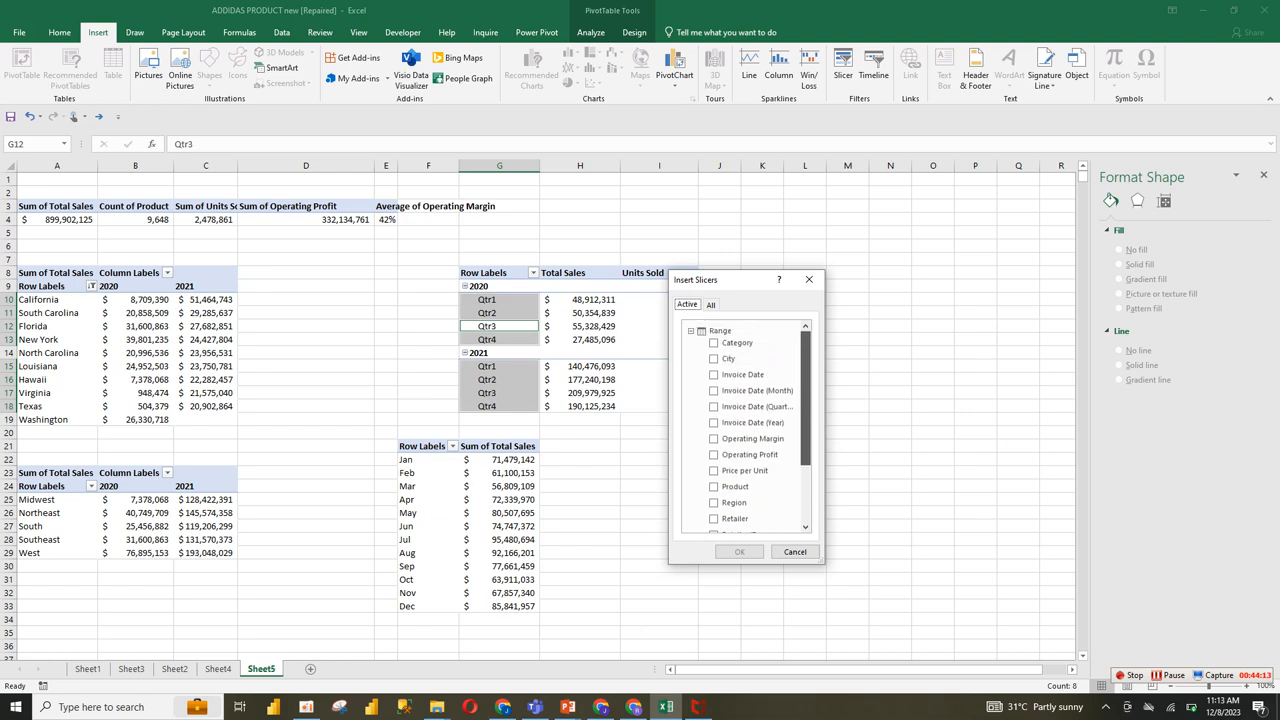
pyautogui.click(714, 487)
pyautogui.click(740, 552)
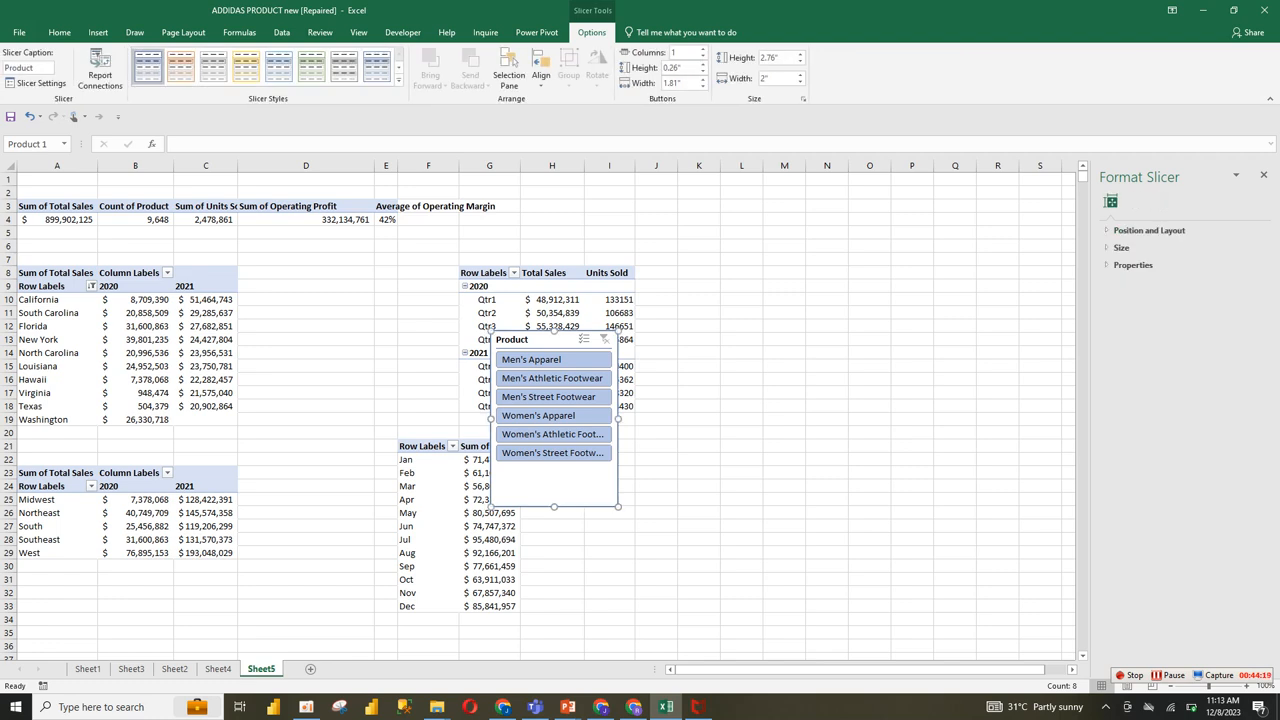
# Step: Arrange the Product slicer in 6 columns and resize it to about 0.78" high and 8.51" wide
pyautogui.click(703, 49)
pyautogui.click(703, 49)
pyautogui.click(703, 49)
pyautogui.click(703, 49)
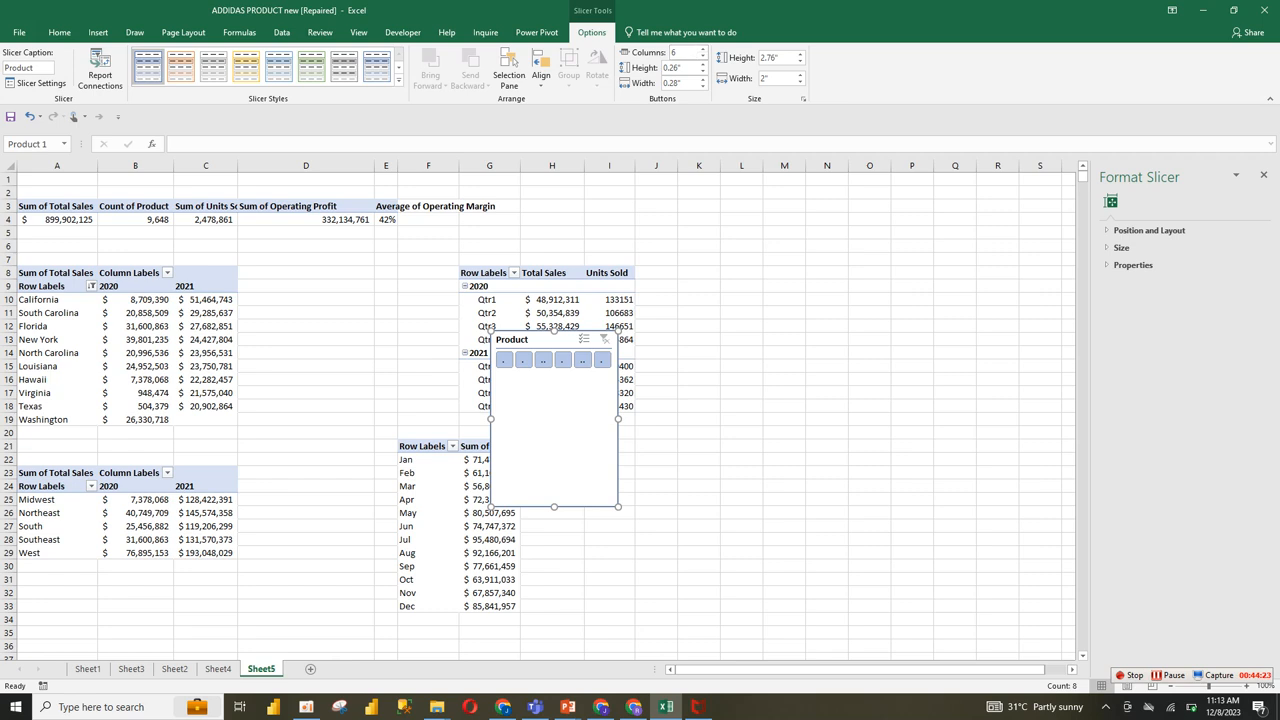
pyautogui.moveTo(618, 507); pyautogui.dragTo(1034, 380)
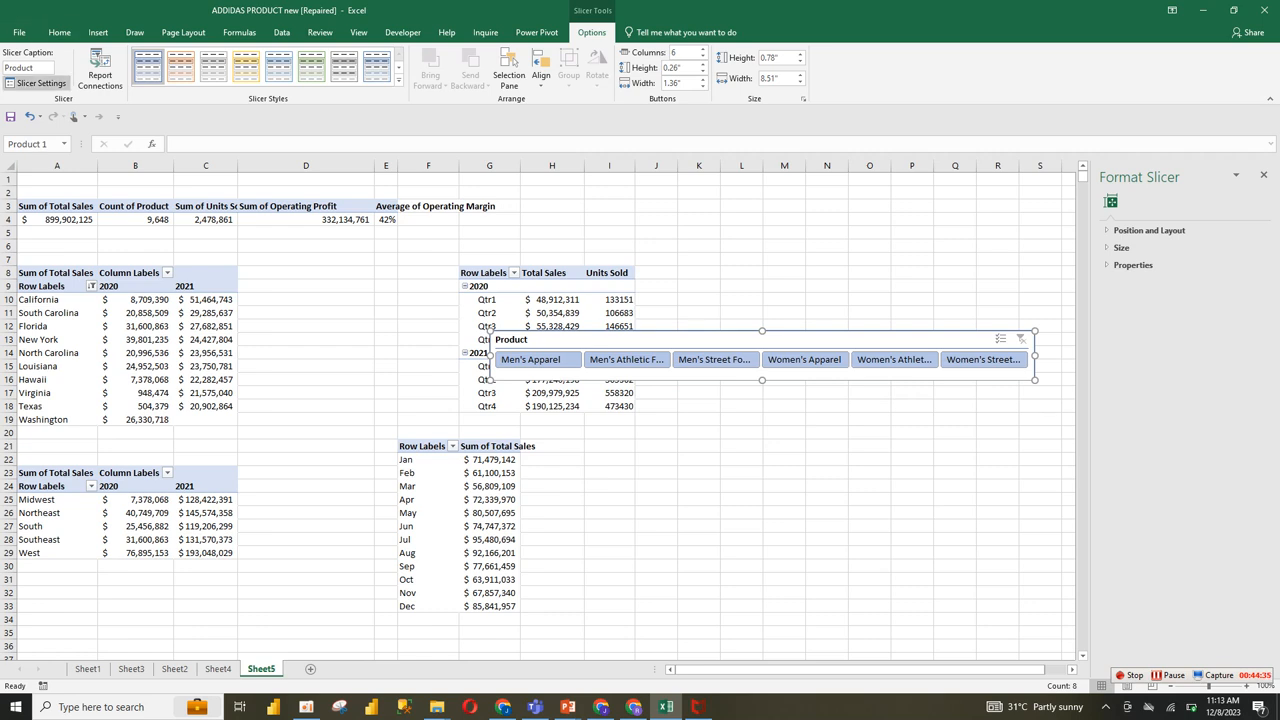
# Step: Hide the Product slicer's header and reduce the slicer's height to about 0.45"
pyautogui.click(40, 83)
pyautogui.click(625, 405)
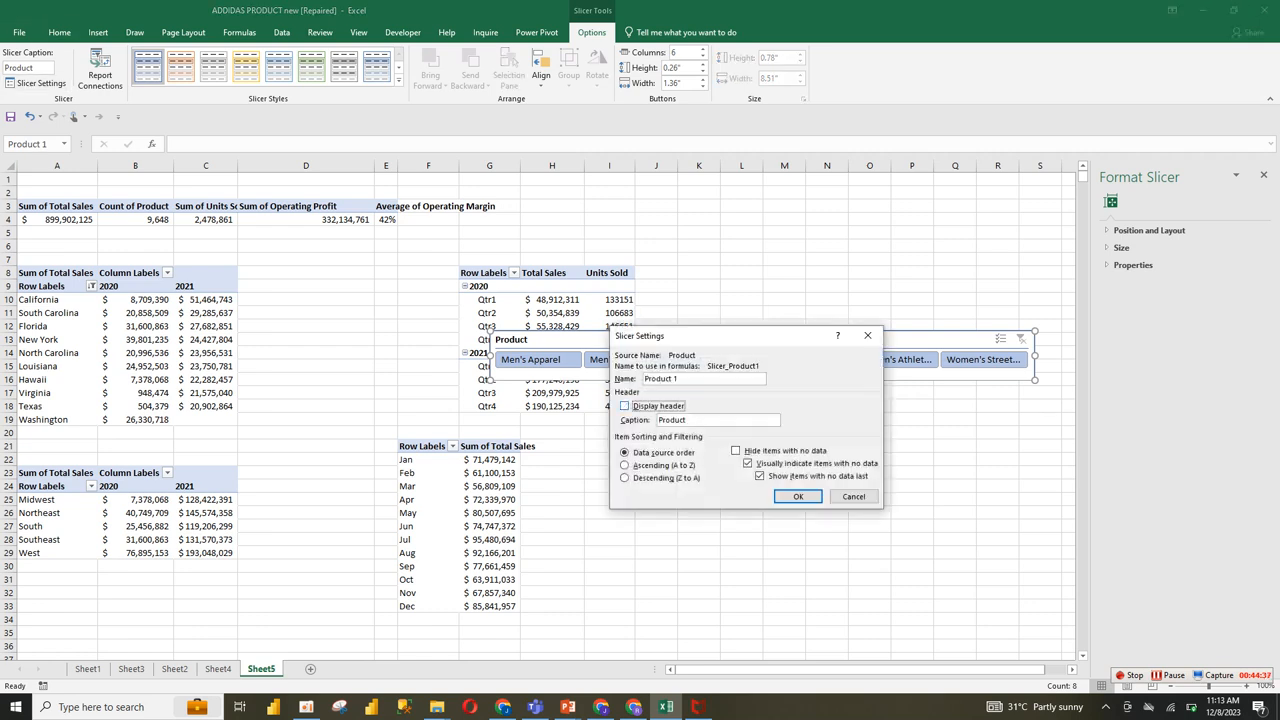
pyautogui.click(798, 496)
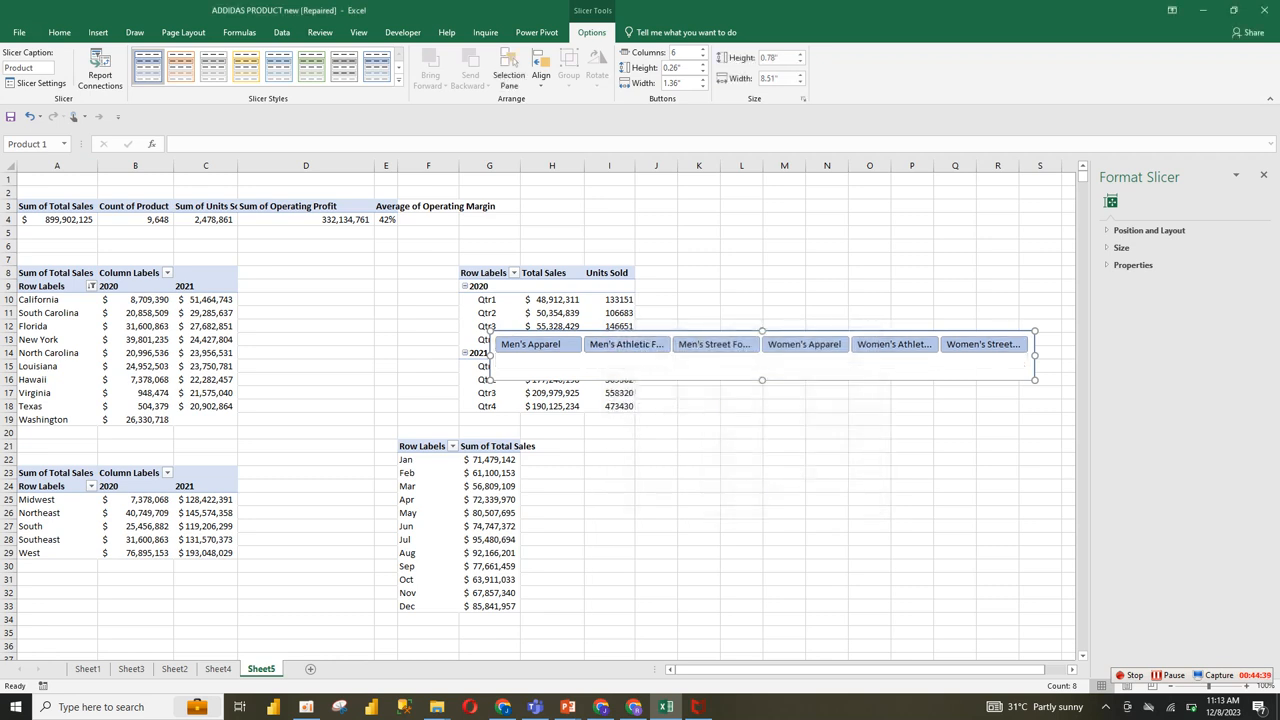
pyautogui.moveTo(762, 380); pyautogui.dragTo(762, 357)
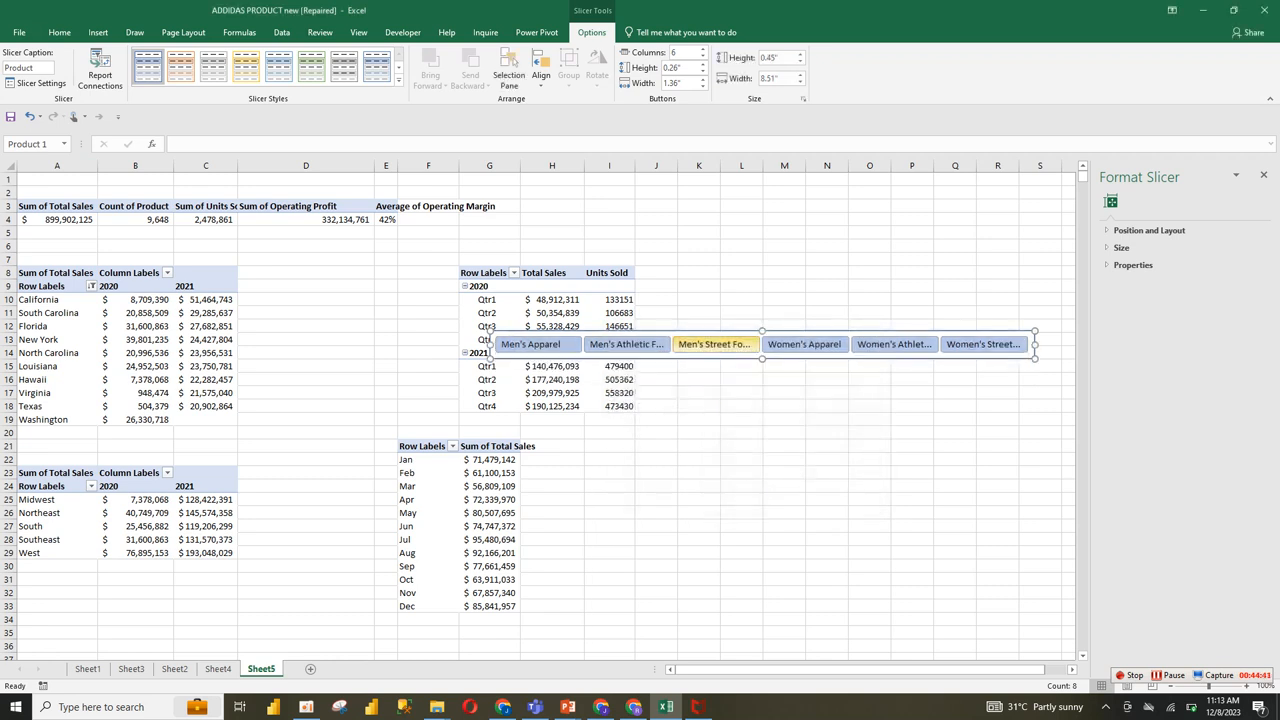
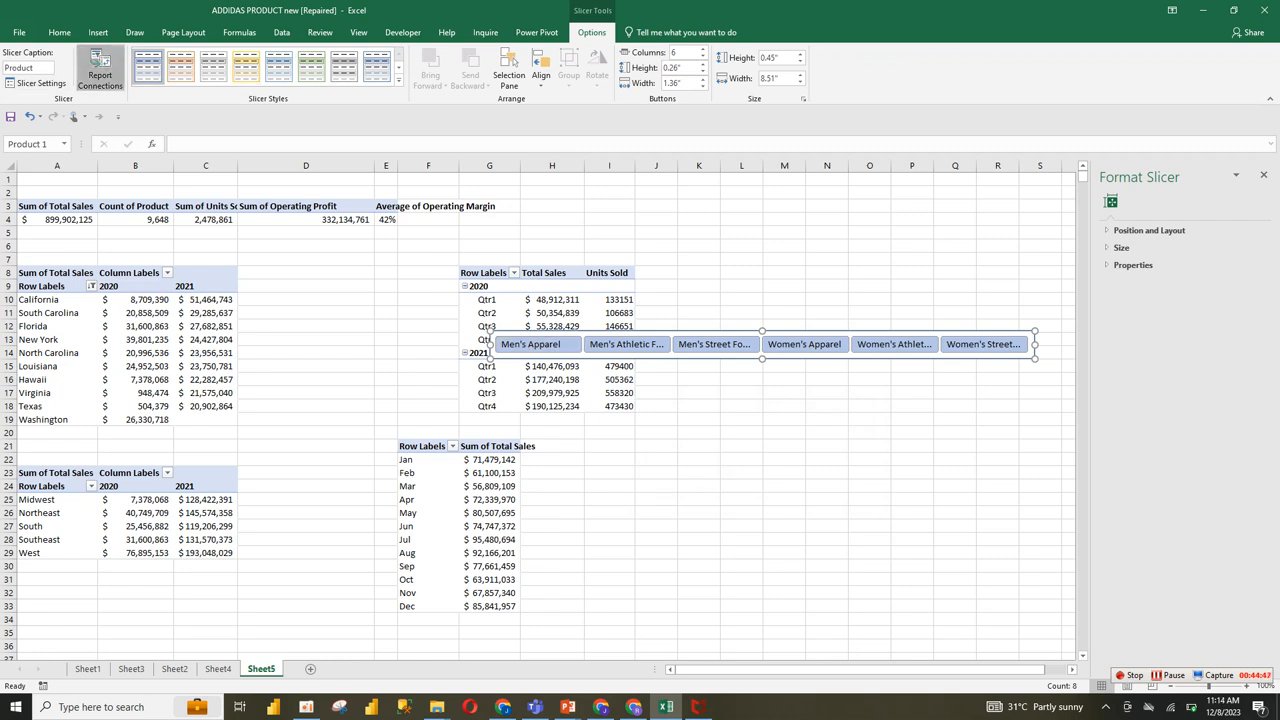
# Step: Connect the Product slicer to the pivot tables on Sheet5, including PivotTable5, PivotTable6, PivotTable7 and PivotTable8
pyautogui.click(100, 70)
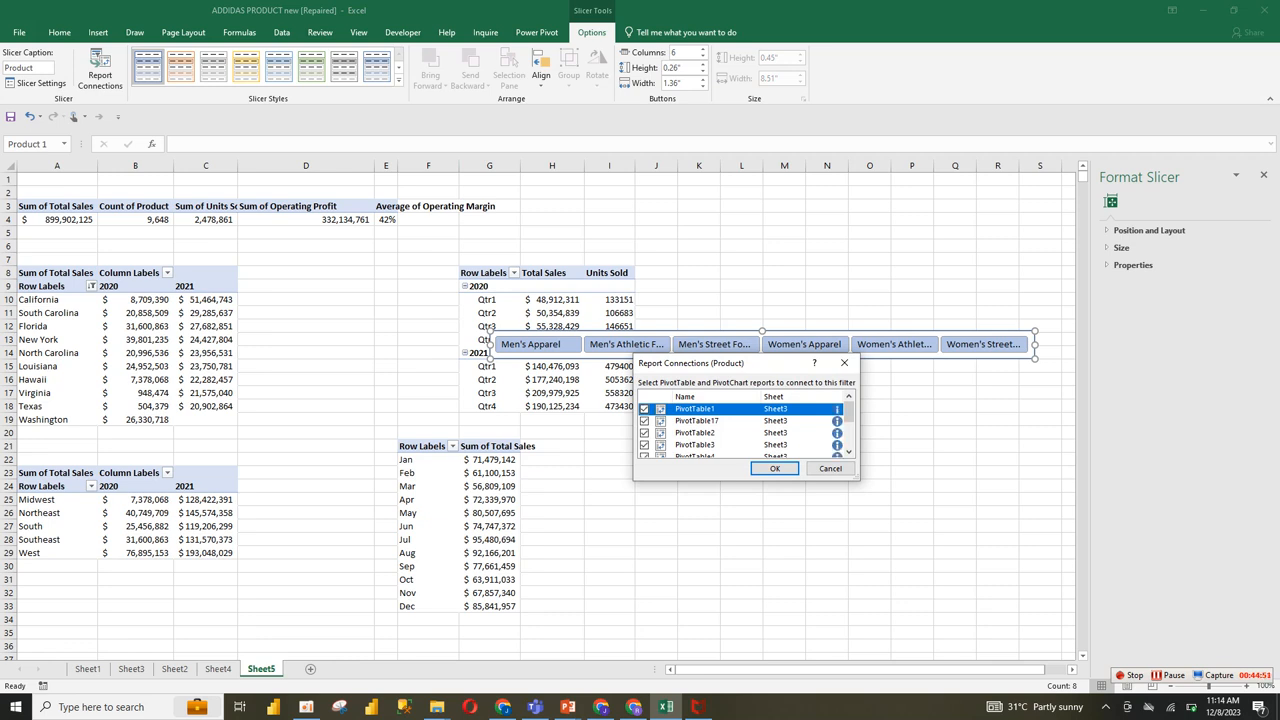
pyautogui.scroll(-2, 745, 430)
pyautogui.click(645, 451)
pyautogui.click(645, 427)
pyautogui.click(645, 415)
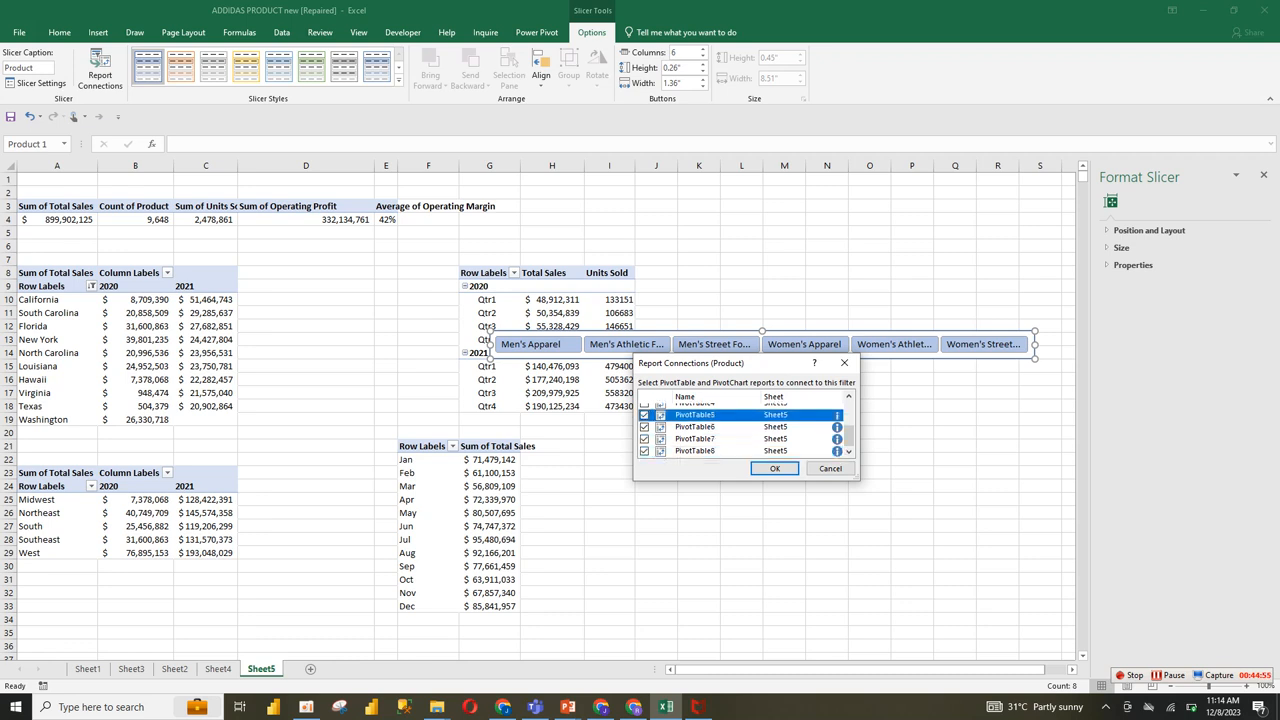
pyautogui.click(645, 405)
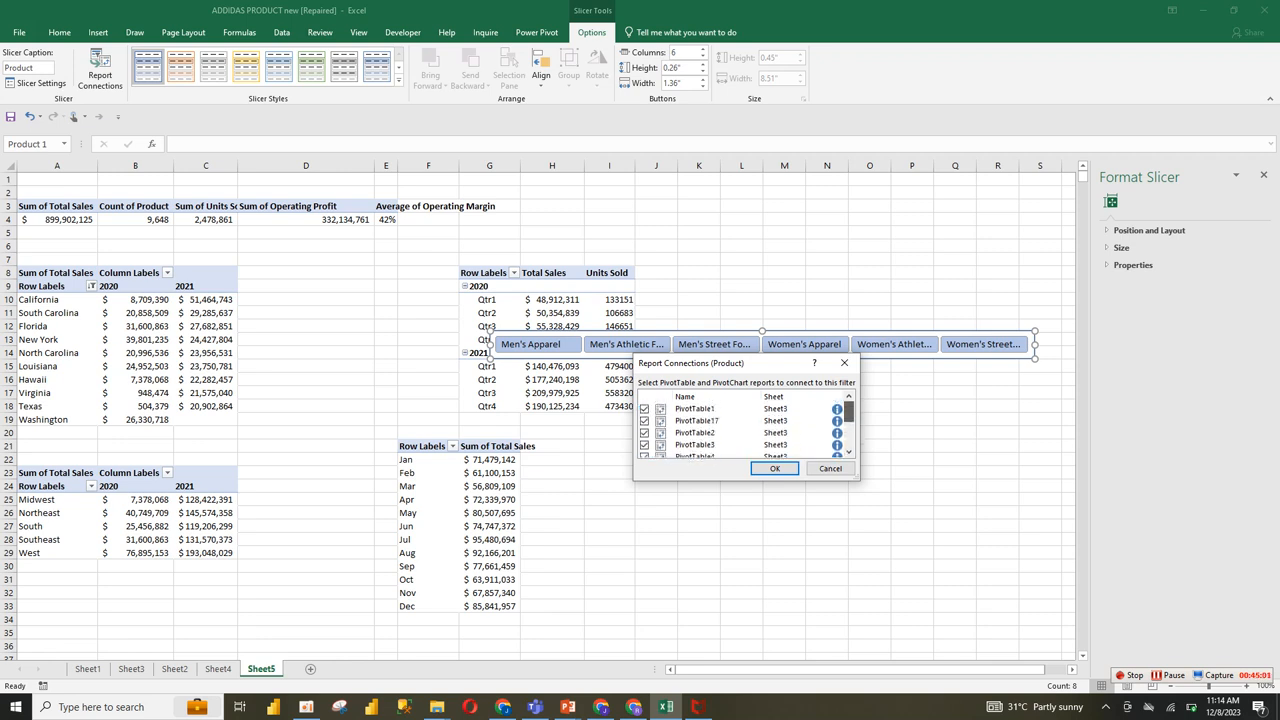
pyautogui.click(774, 468)
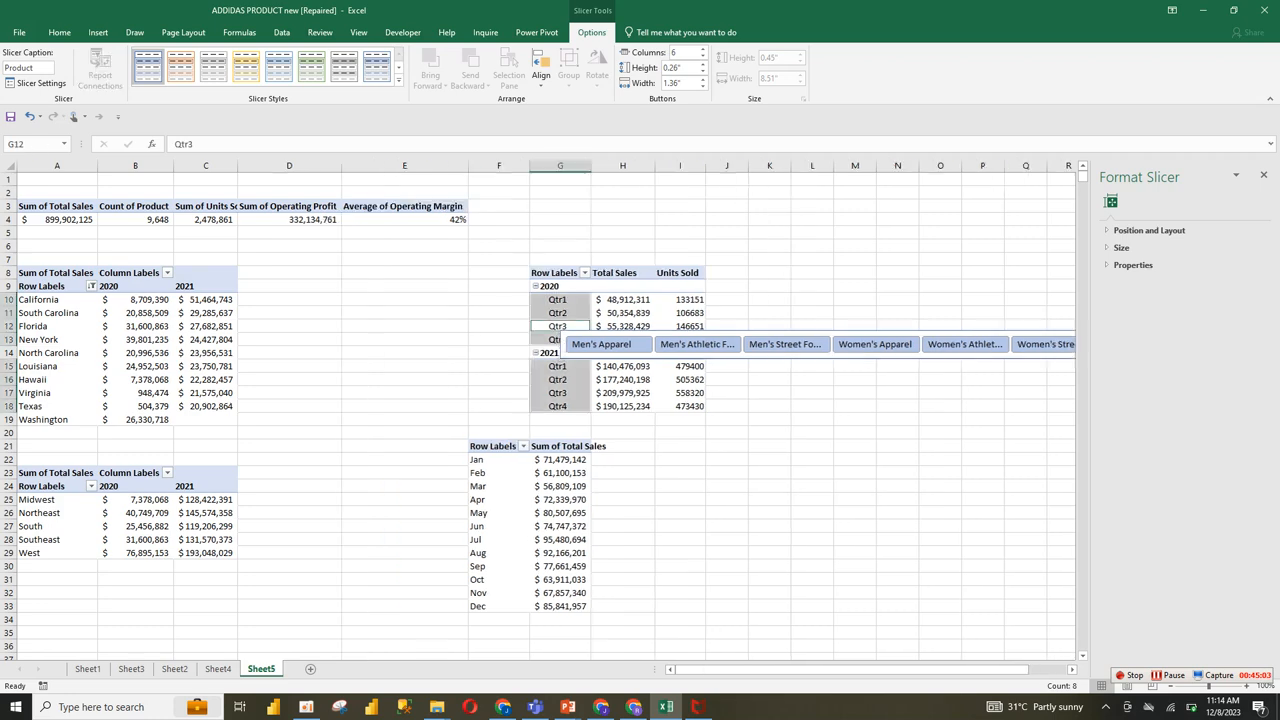
# Step: Move the Product slicer from Sheet5 to the Sheet4 dashboard and place it just below the KPI cards
pyautogui.click(831, 355)
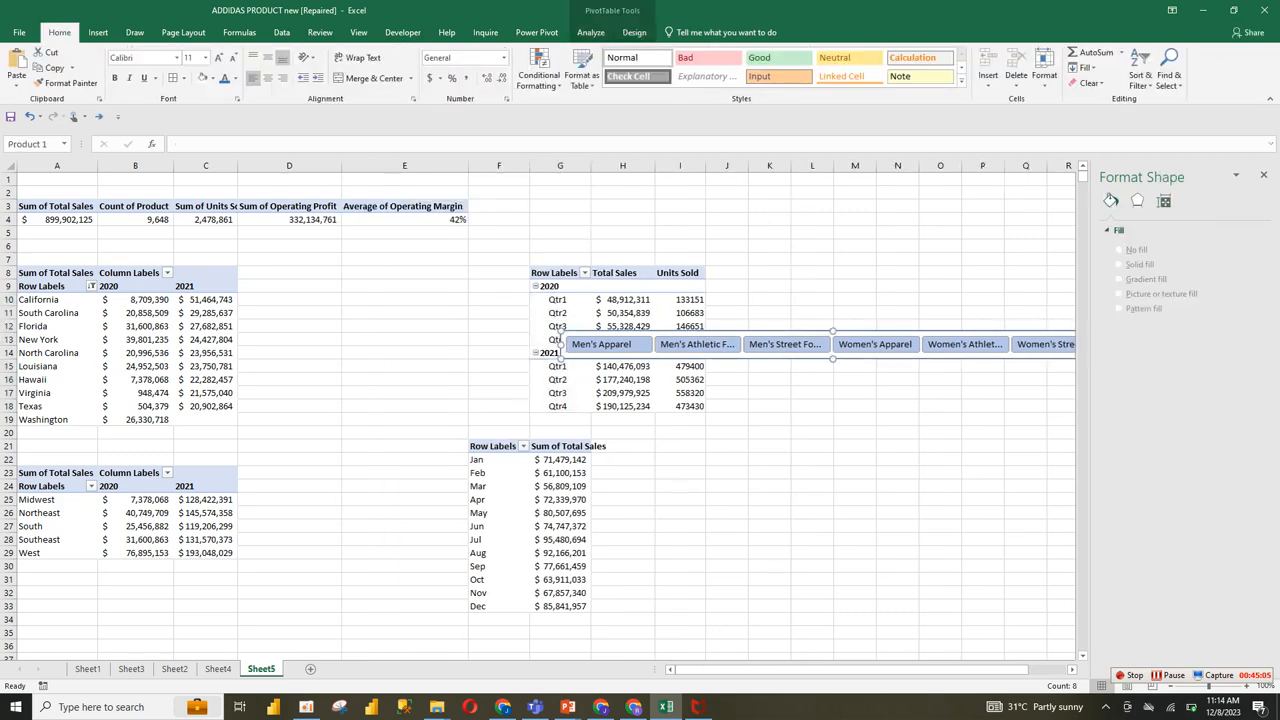
pyautogui.hotkey('ctrl', 'x')
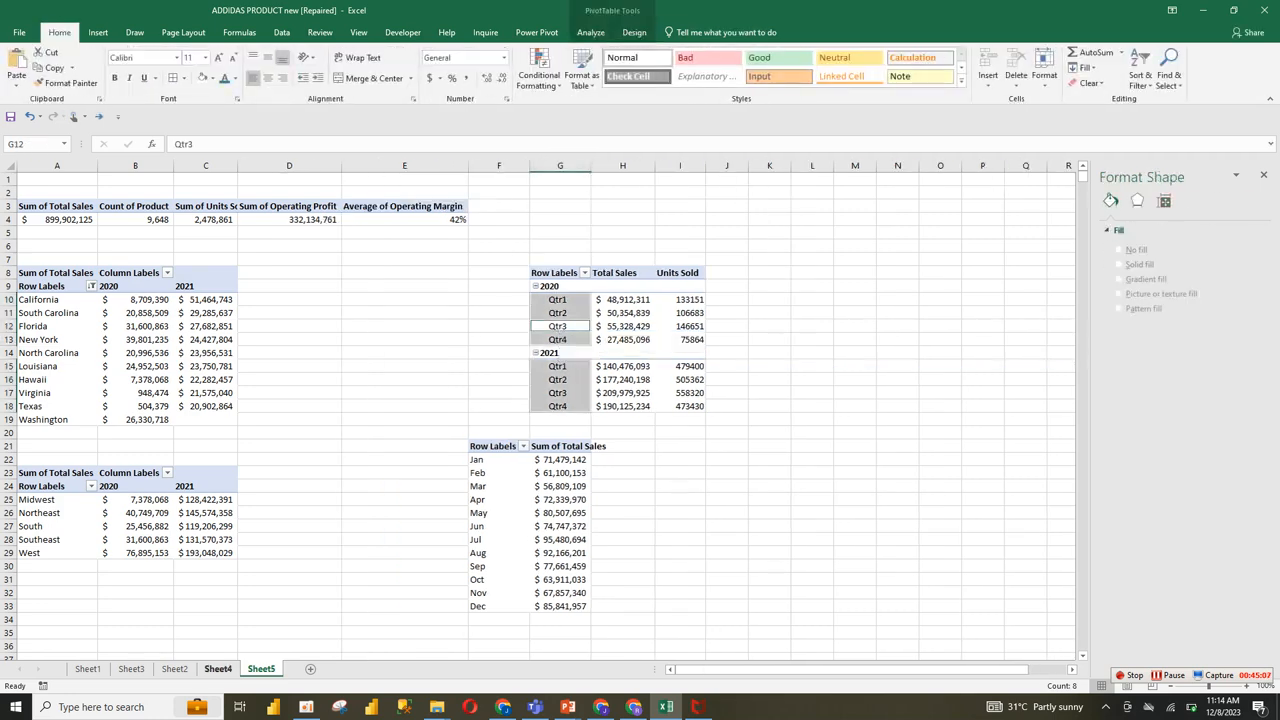
pyautogui.click(218, 669)
pyautogui.click(522, 253)
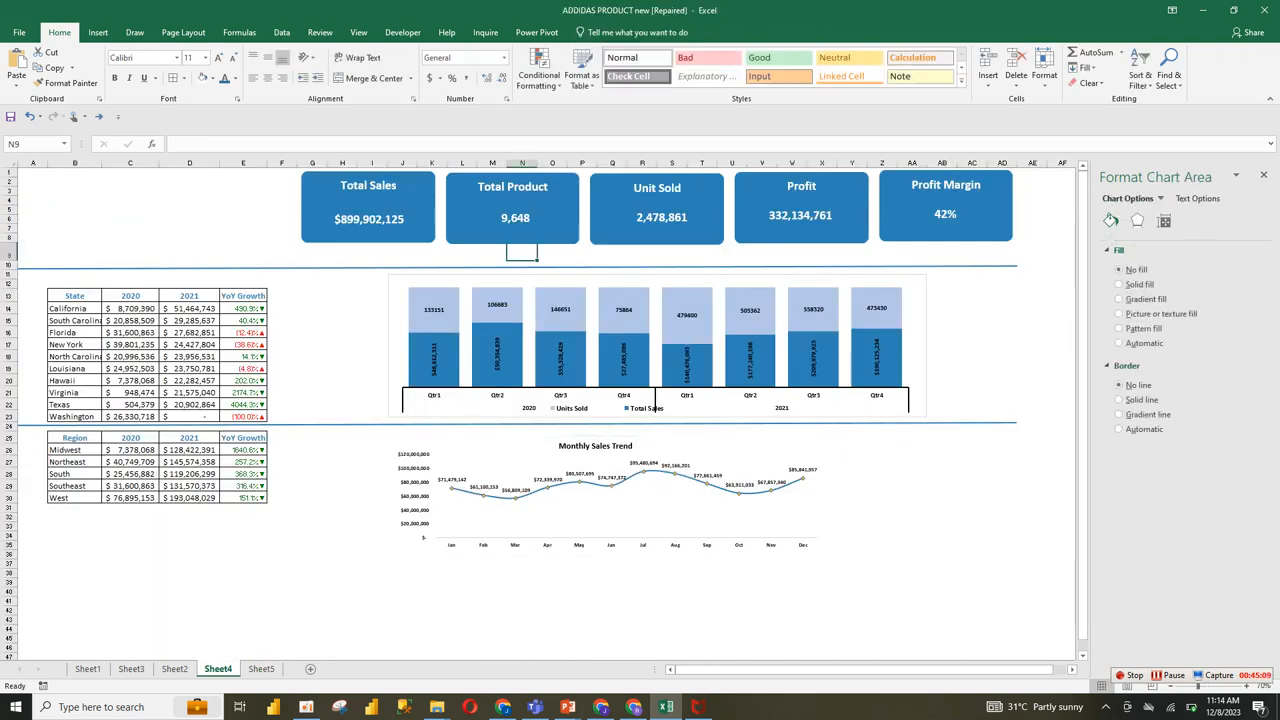
pyautogui.hotkey('ctrl', 'v')
pyautogui.moveTo(507, 252); pyautogui.dragTo(363, 252)
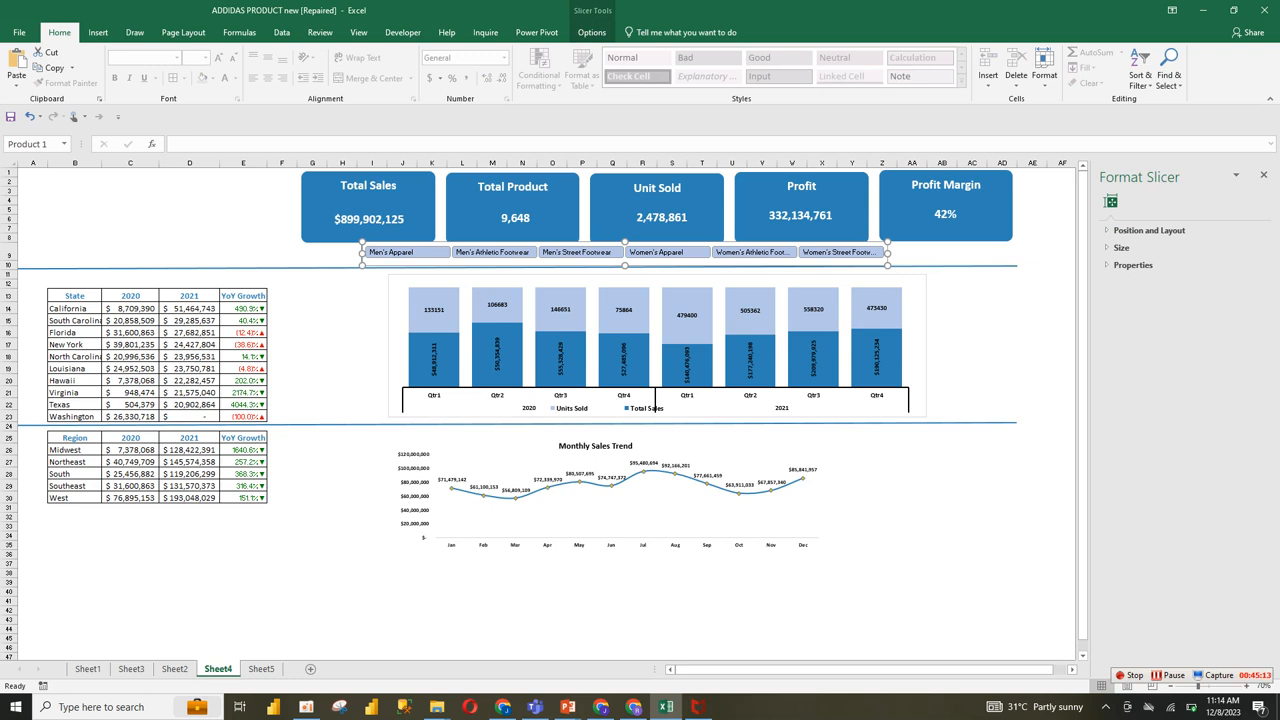
# Step: Widen the Product slicer until it ends at the Profit Margin card's right edge, and adjust its height to fit above the divider line
pyautogui.moveTo(887, 252); pyautogui.dragTo(1016, 252)
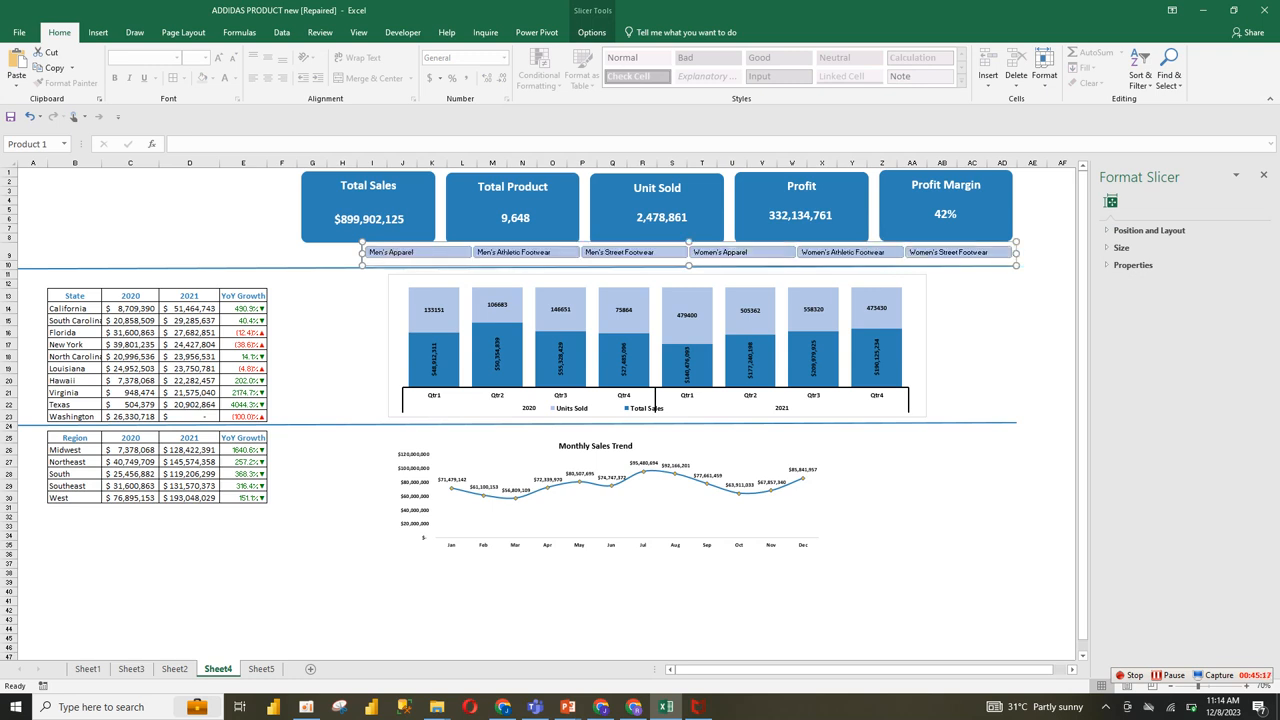
pyautogui.moveTo(689, 266); pyautogui.dragTo(689, 270)
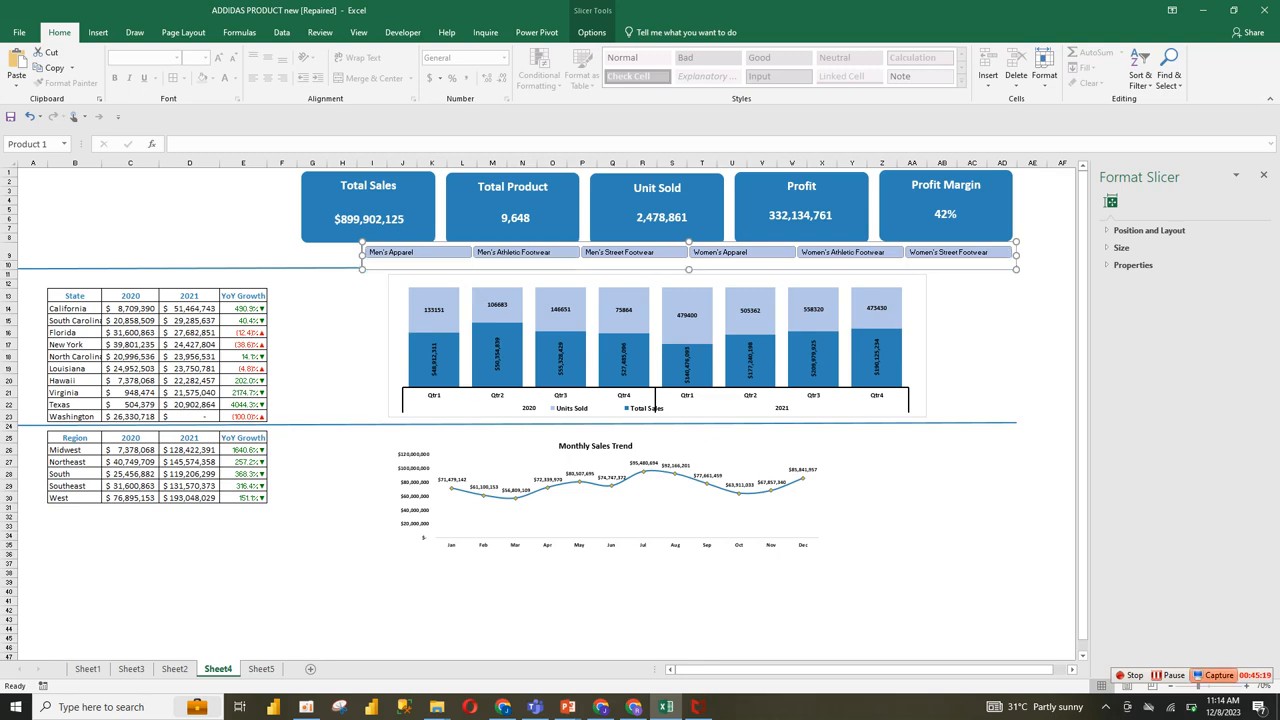
pyautogui.click(1251, 686)
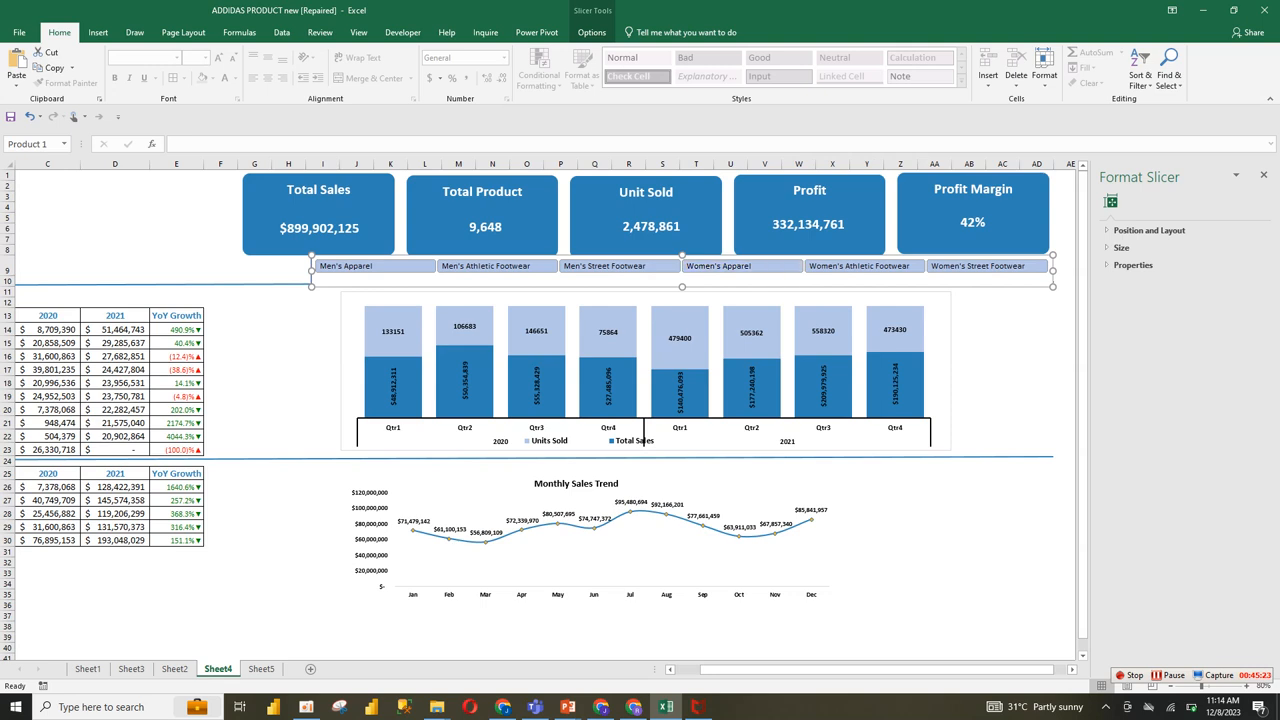
pyautogui.moveTo(682, 287); pyautogui.dragTo(682, 281)
# Step: Shrink the grouped KPI cards and move the Product slicer up directly beneath them, aligning their right edges
pyautogui.click(668, 243)
pyautogui.moveTo(1055, 263); pyautogui.dragTo(998, 243)
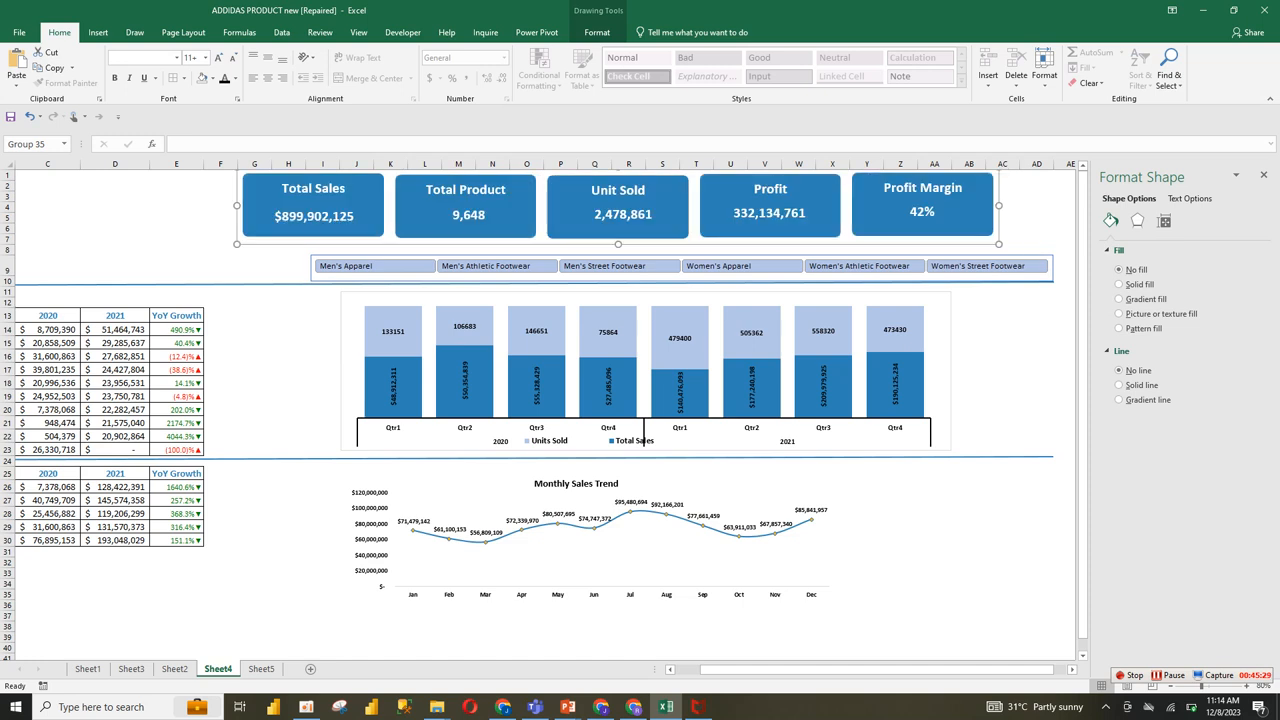
pyautogui.click(1003, 249)
pyautogui.moveTo(1003, 277)
pyautogui.mouseDown()
pyautogui.moveTo(947, 266)
pyautogui.moveTo(998, 253)
pyautogui.mouseUp()
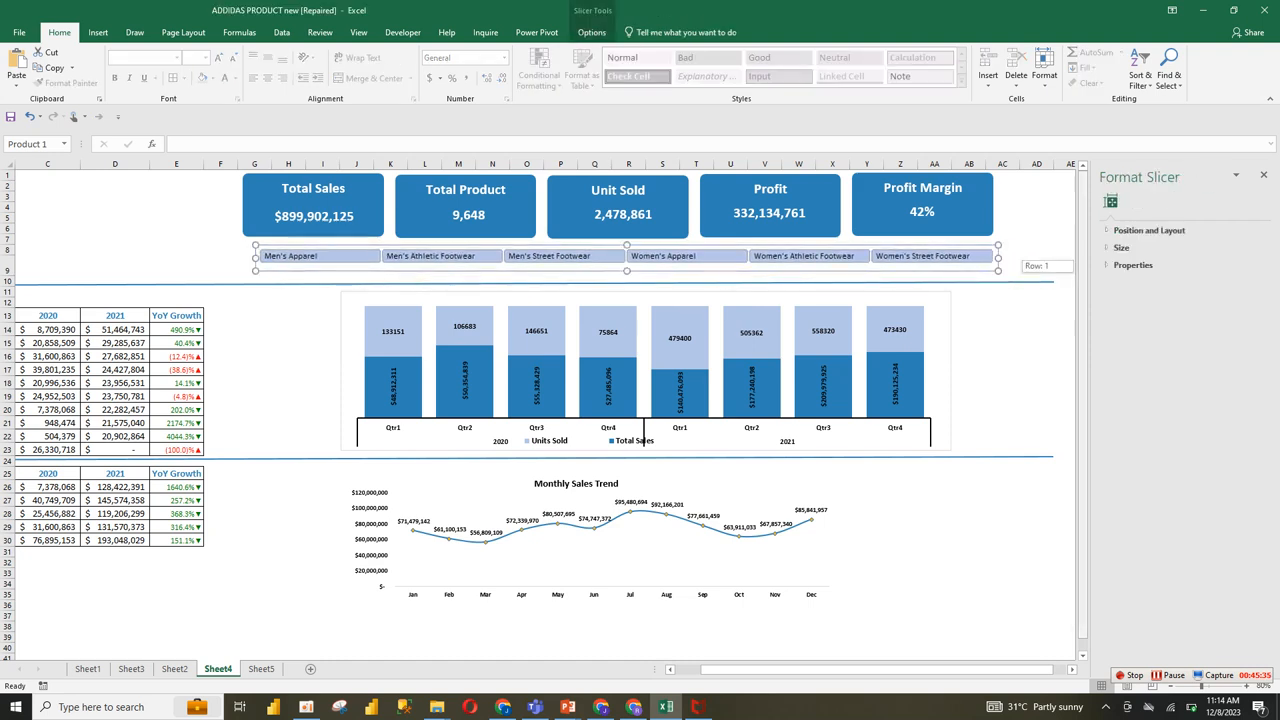
# Step: Move the quarterly sales and units chart left, closer to the state table
pyautogui.moveTo(801, 669); pyautogui.dragTo(774, 669)
pyautogui.click(449, 382)
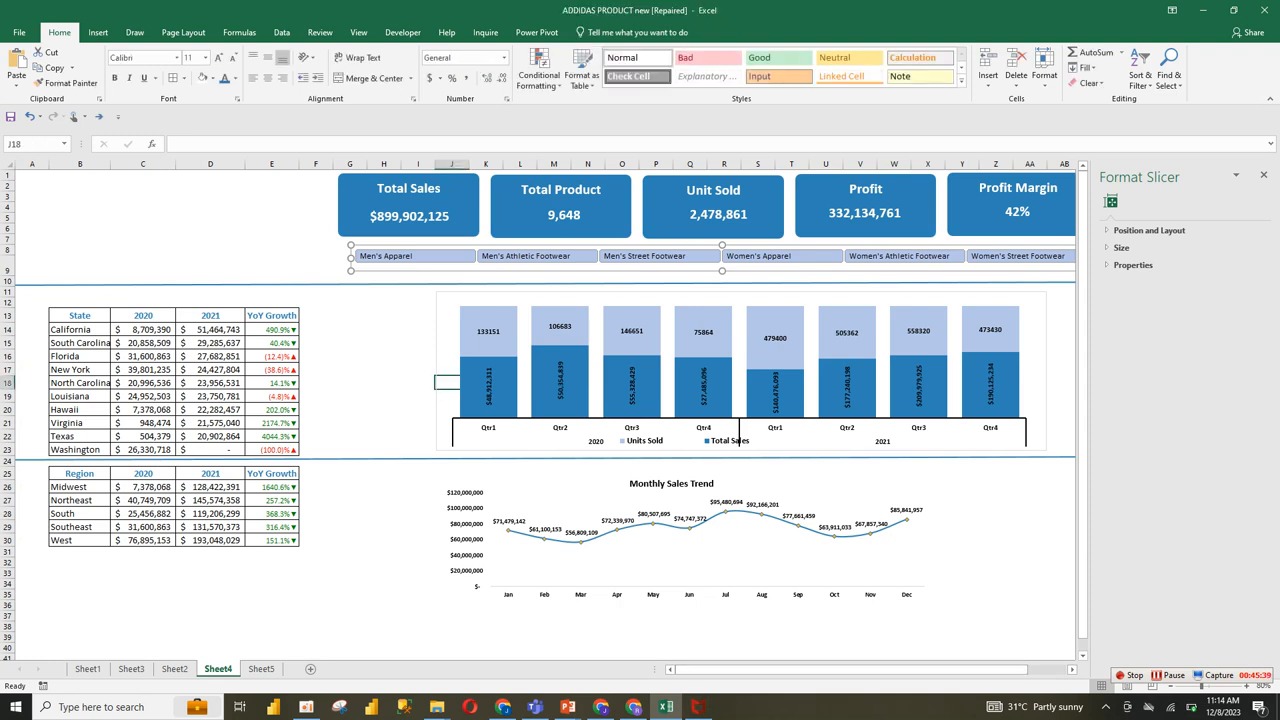
pyautogui.click(451, 302)
pyautogui.click(488, 318)
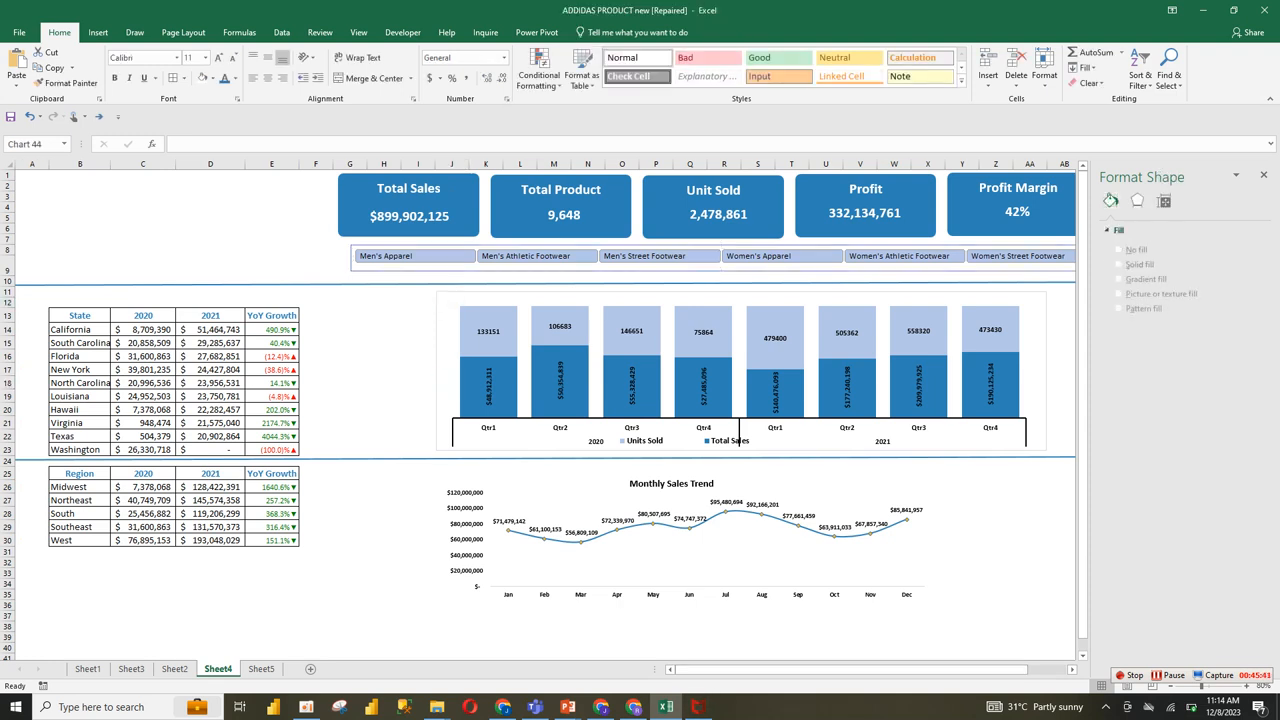
pyautogui.moveTo(480, 298); pyautogui.dragTo(407, 299)
# Step: Move the Monthly Sales Trend chart, the Product slicer and the KPI cards left to close the gap beside the tables
pyautogui.click(486, 513)
pyautogui.click(452, 473)
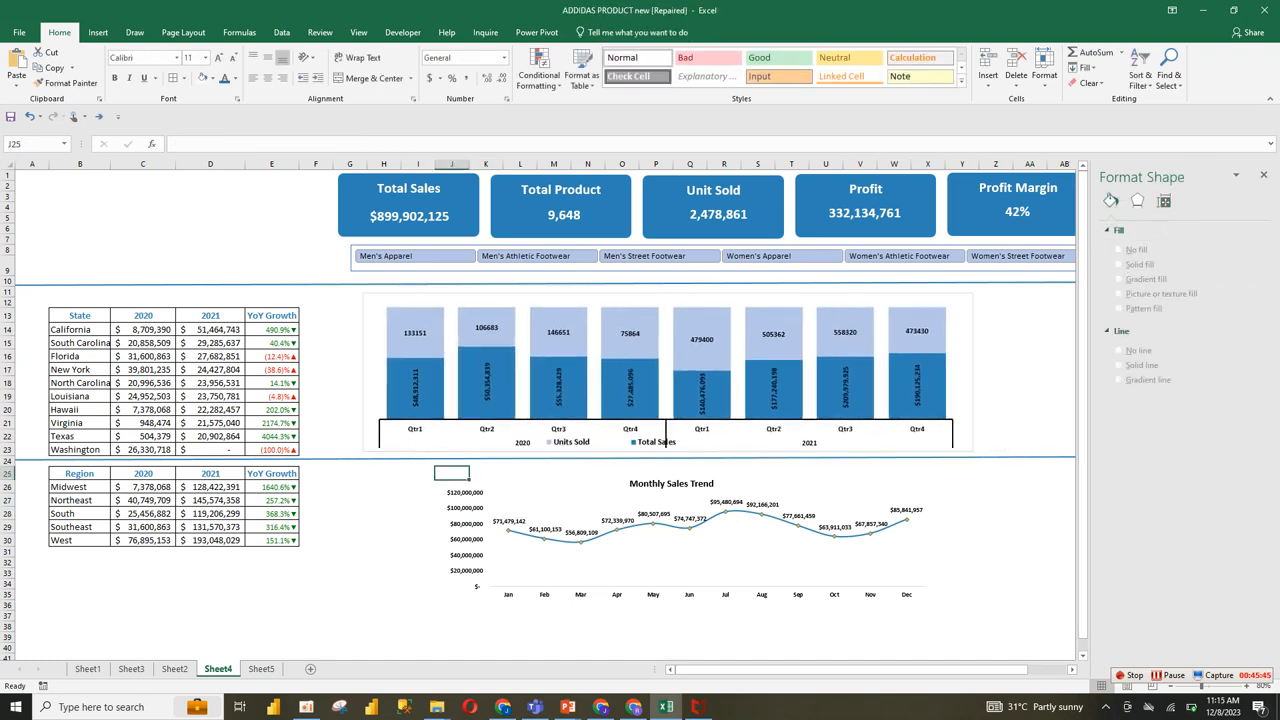
pyautogui.click(554, 606)
pyautogui.click(620, 564)
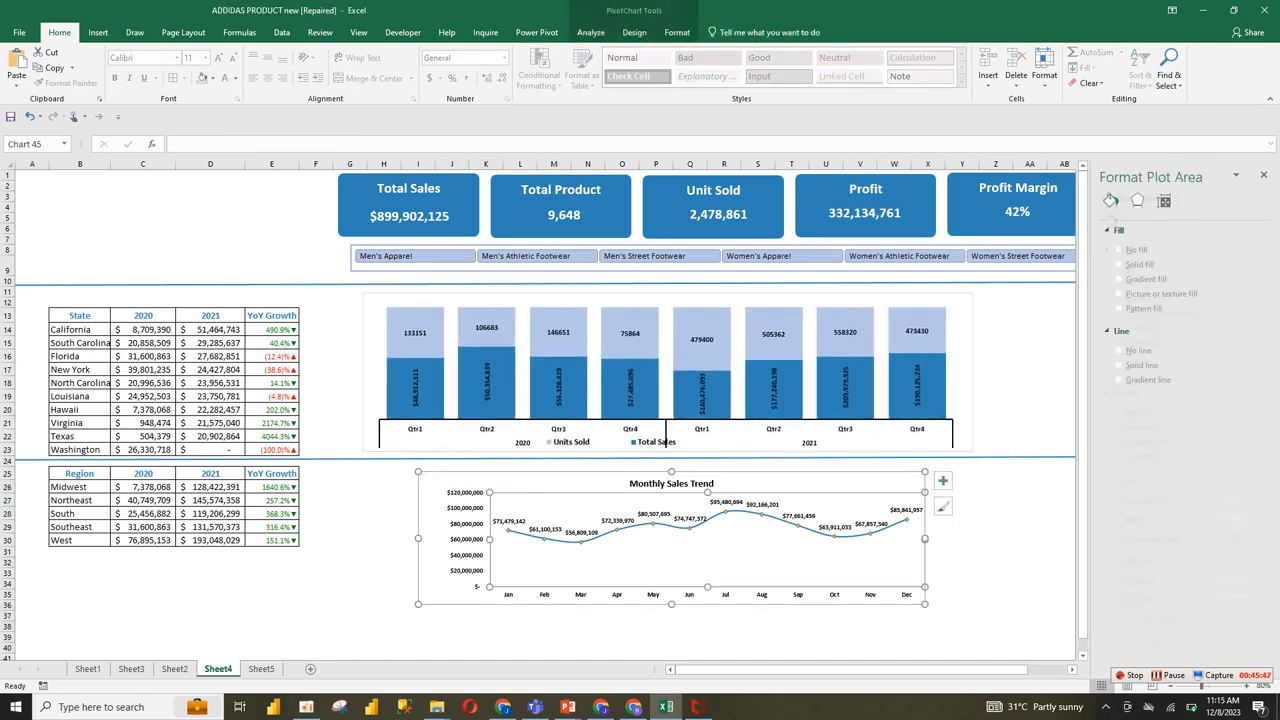
pyautogui.moveTo(914, 478); pyautogui.dragTo(808, 467)
pyautogui.moveTo(780, 268); pyautogui.dragTo(703, 271)
pyautogui.moveTo(690, 222); pyautogui.dragTo(618, 225)
# Step: Shorten both blue divider lines to the quarterly chart's right edge, lower the upper one slightly, and position the slicer just above it
pyautogui.click(665, 435)
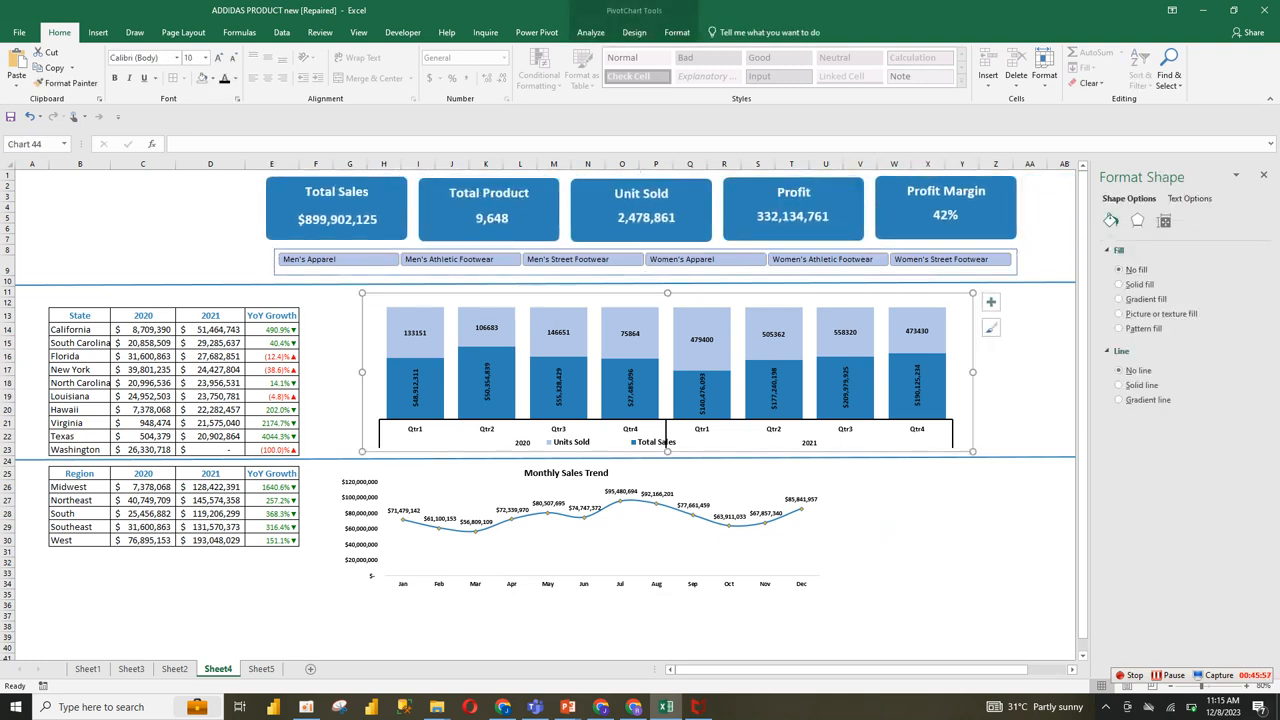
pyautogui.click(665, 435)
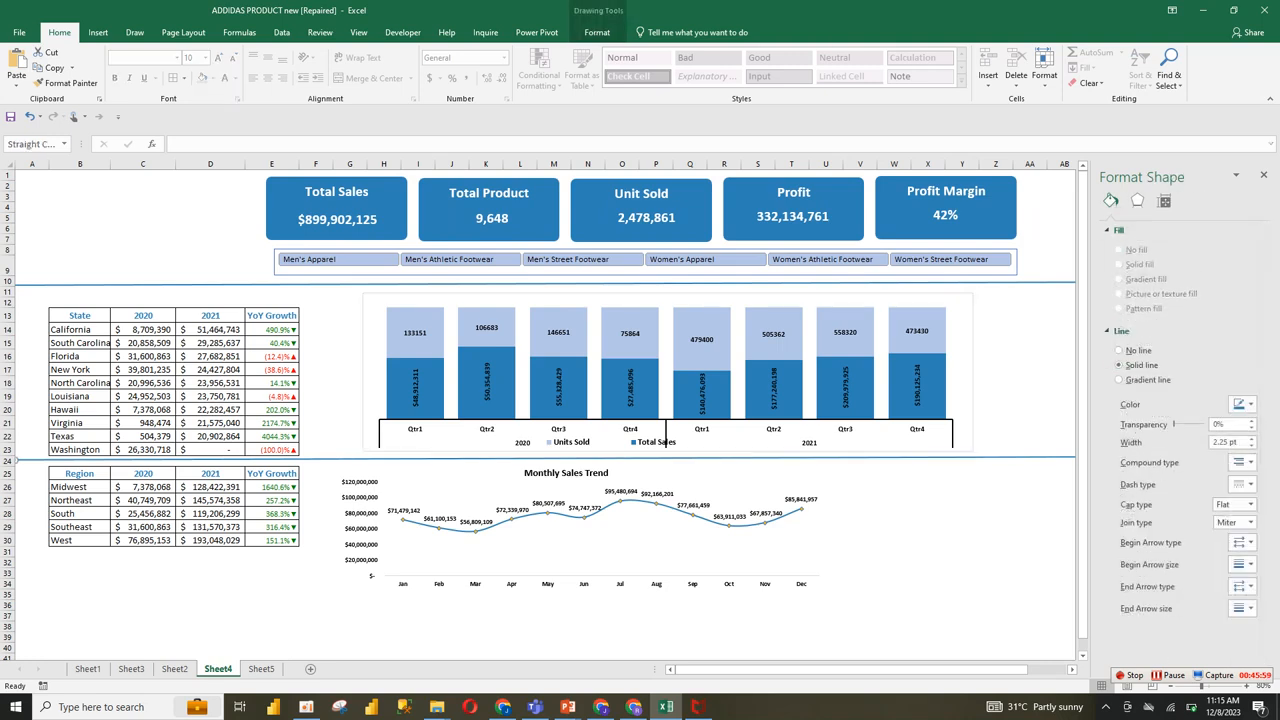
pyautogui.moveTo(1017, 670); pyautogui.dragTo(1055, 670)
pyautogui.moveTo(988, 457); pyautogui.dragTo(818, 455)
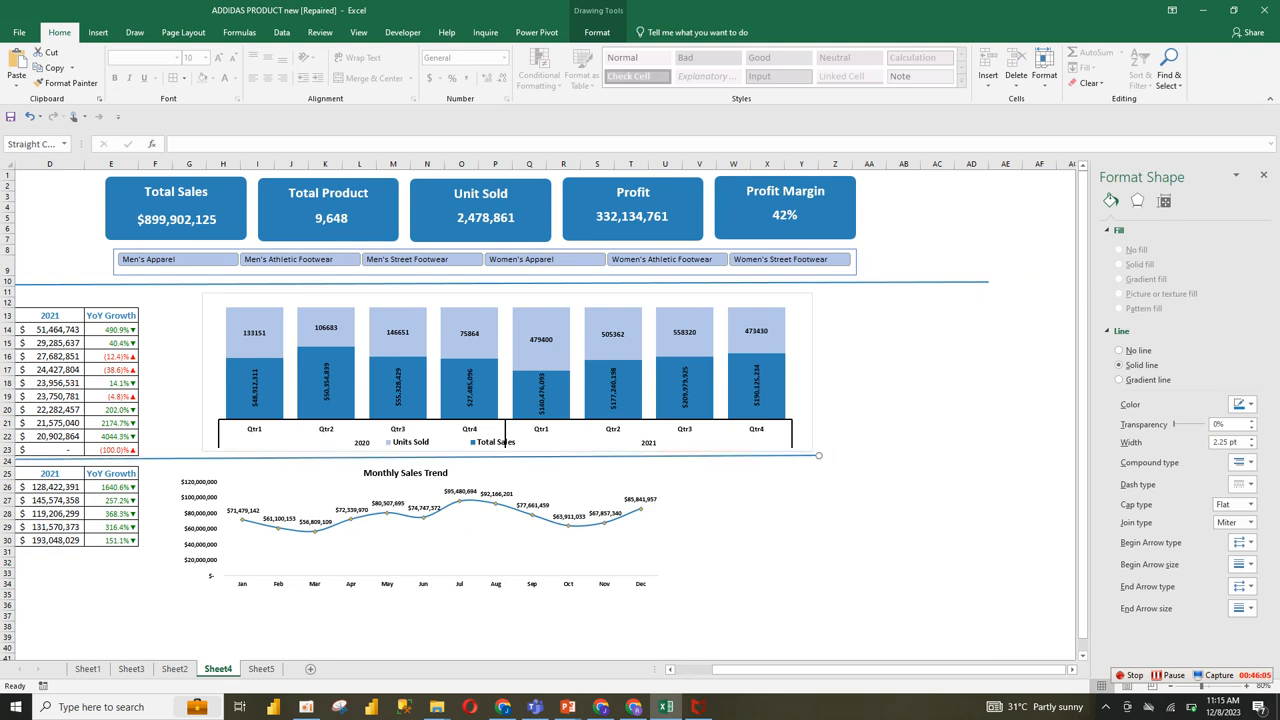
pyautogui.moveTo(818, 283); pyautogui.dragTo(818, 288)
pyautogui.moveTo(988, 287); pyautogui.dragTo(780, 260)
# Step: Narrow the grouped KPI cards to align with the slicer's right edge and reduce their height to leave a gap above it
pyautogui.click(783, 232)
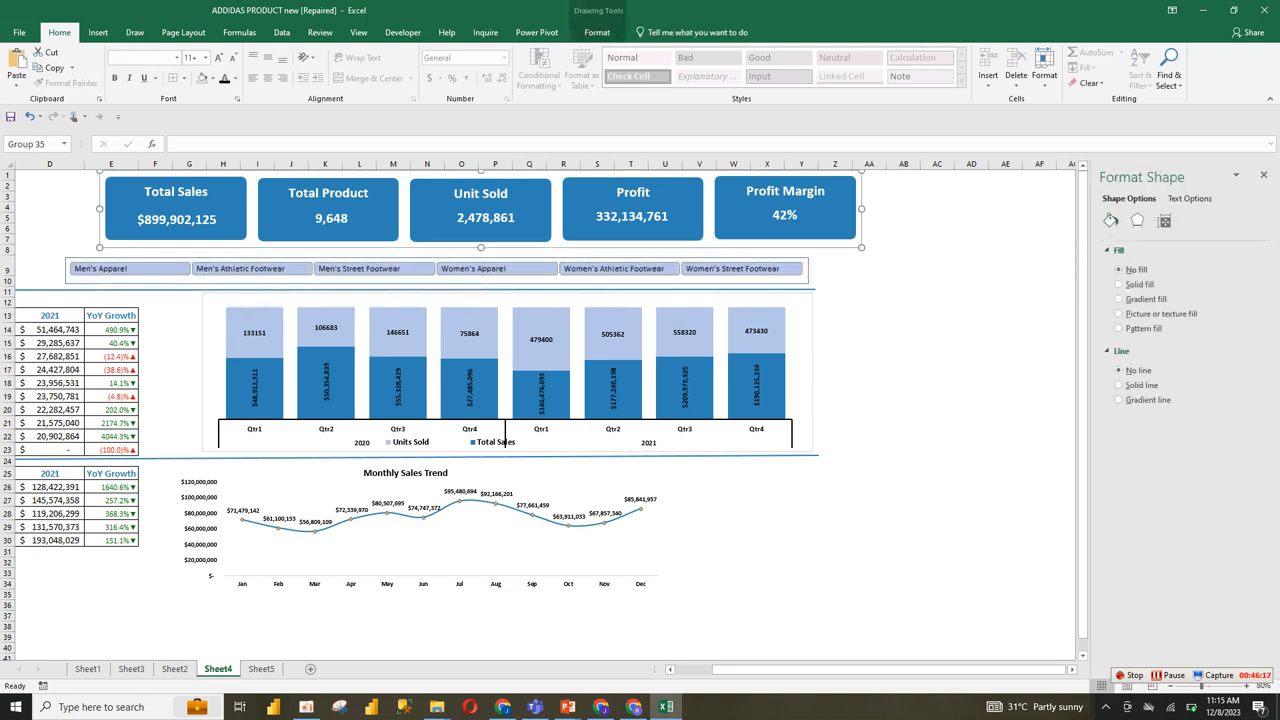
pyautogui.moveTo(861, 247); pyautogui.dragTo(809, 259)
pyautogui.click(835, 266)
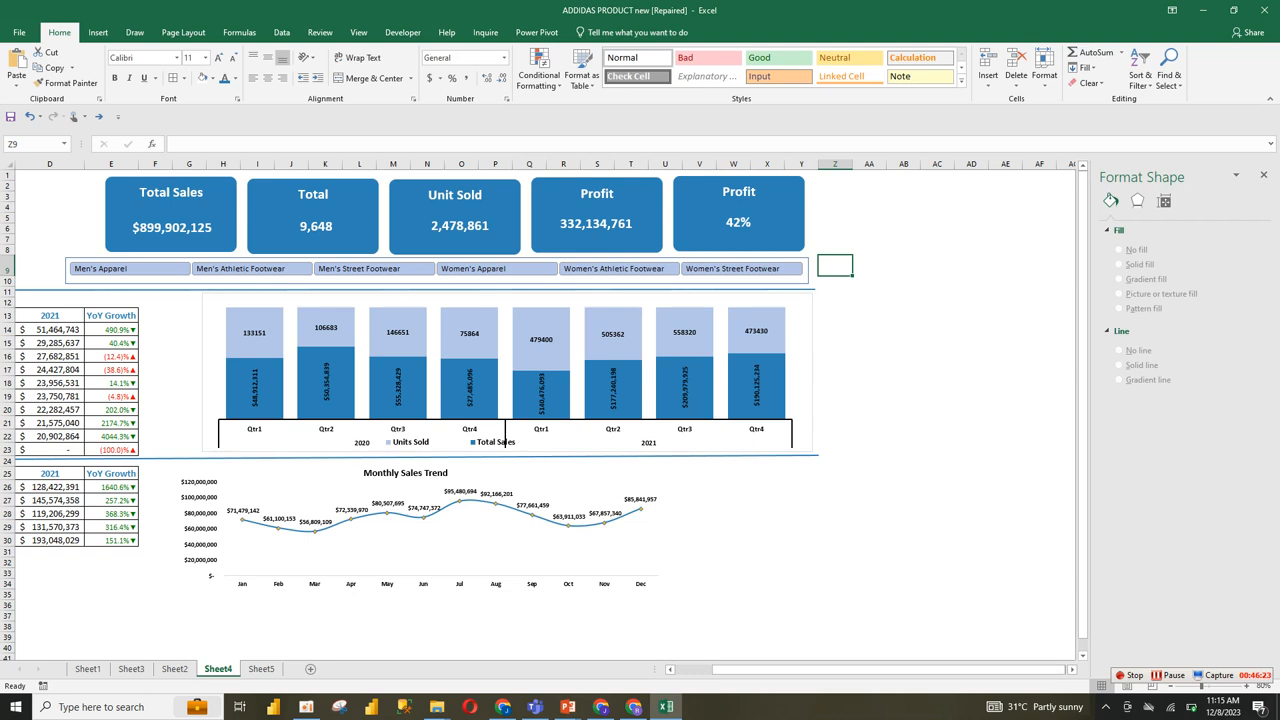
pyautogui.moveTo(733, 670); pyautogui.dragTo(690, 670)
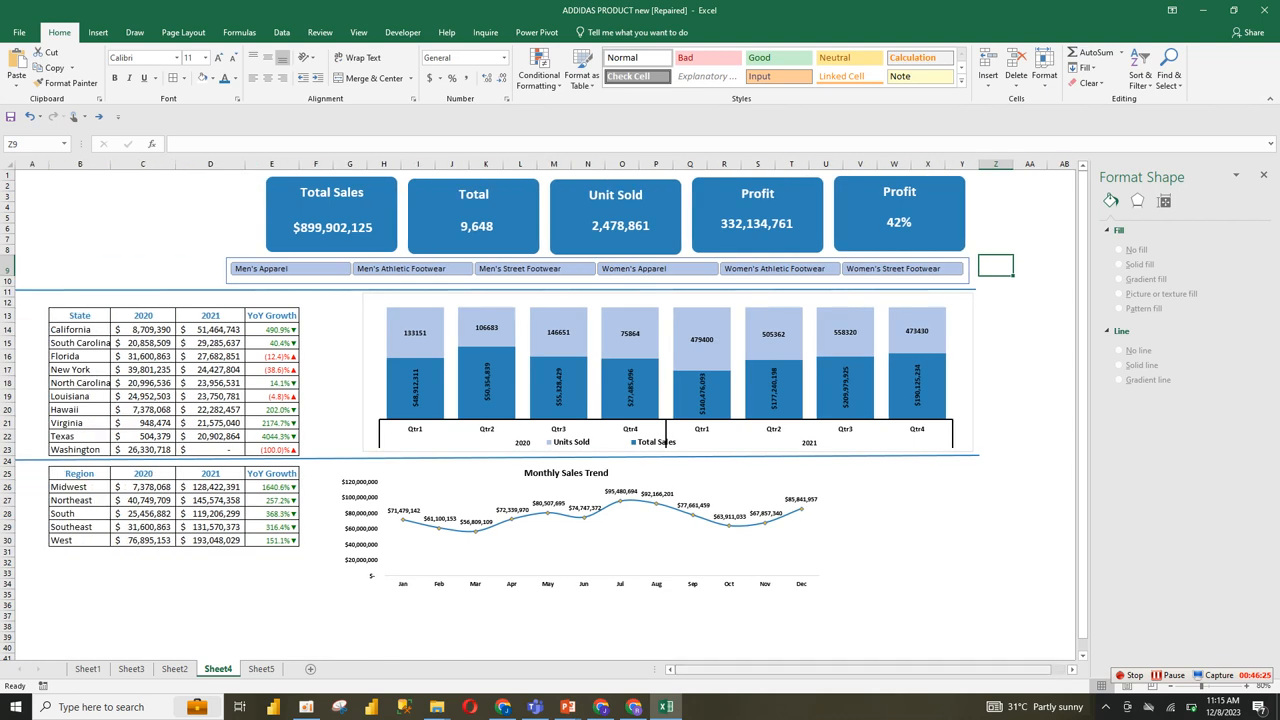
pyautogui.click(655, 240)
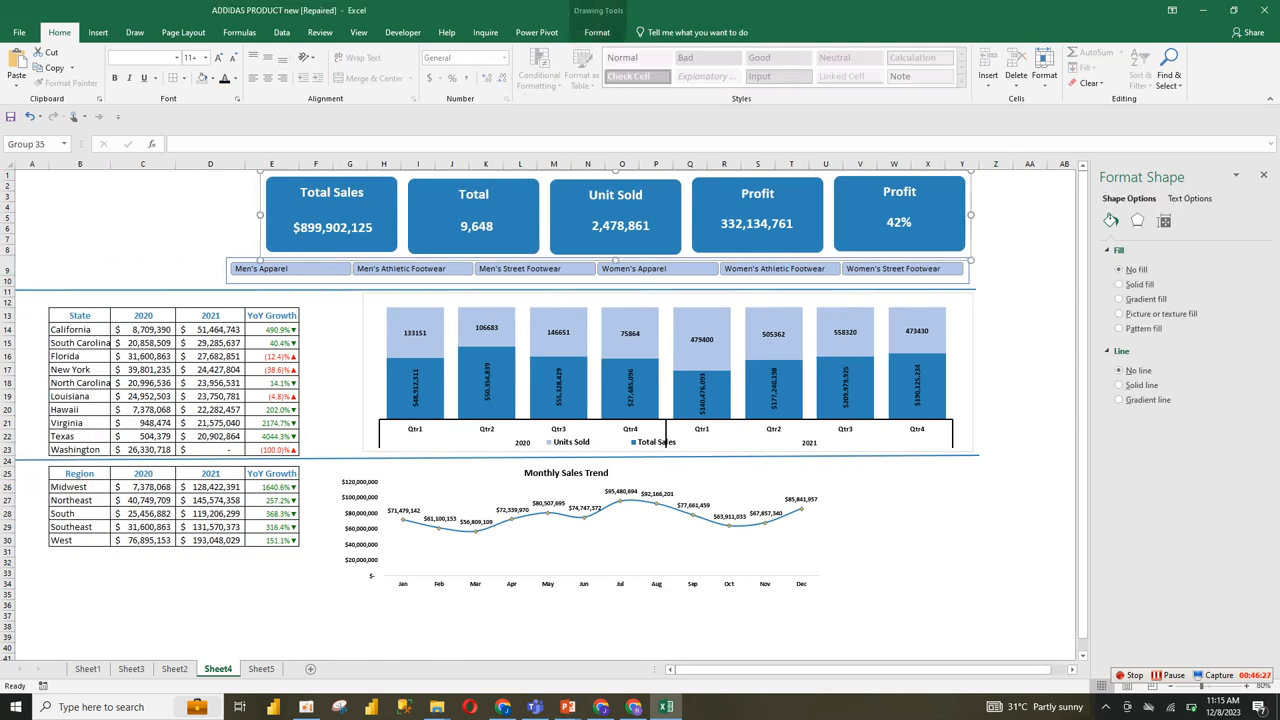
pyautogui.moveTo(615, 260); pyautogui.dragTo(615, 248)
pyautogui.click(996, 343)
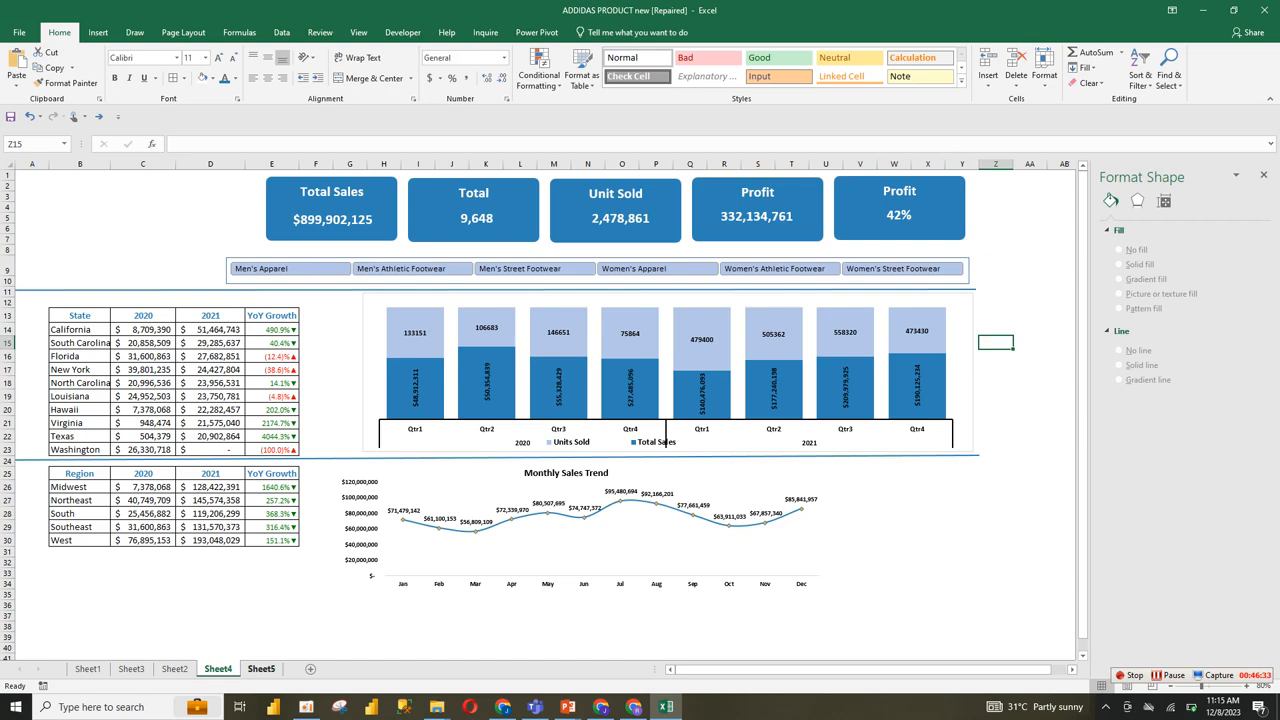
# Step: Copy the Adidas logo and the ADIDAS SALES DASHBOARD title from Sheet2 into Sheet4's upper-left corner beside the KPI cards
pyautogui.click(175, 669)
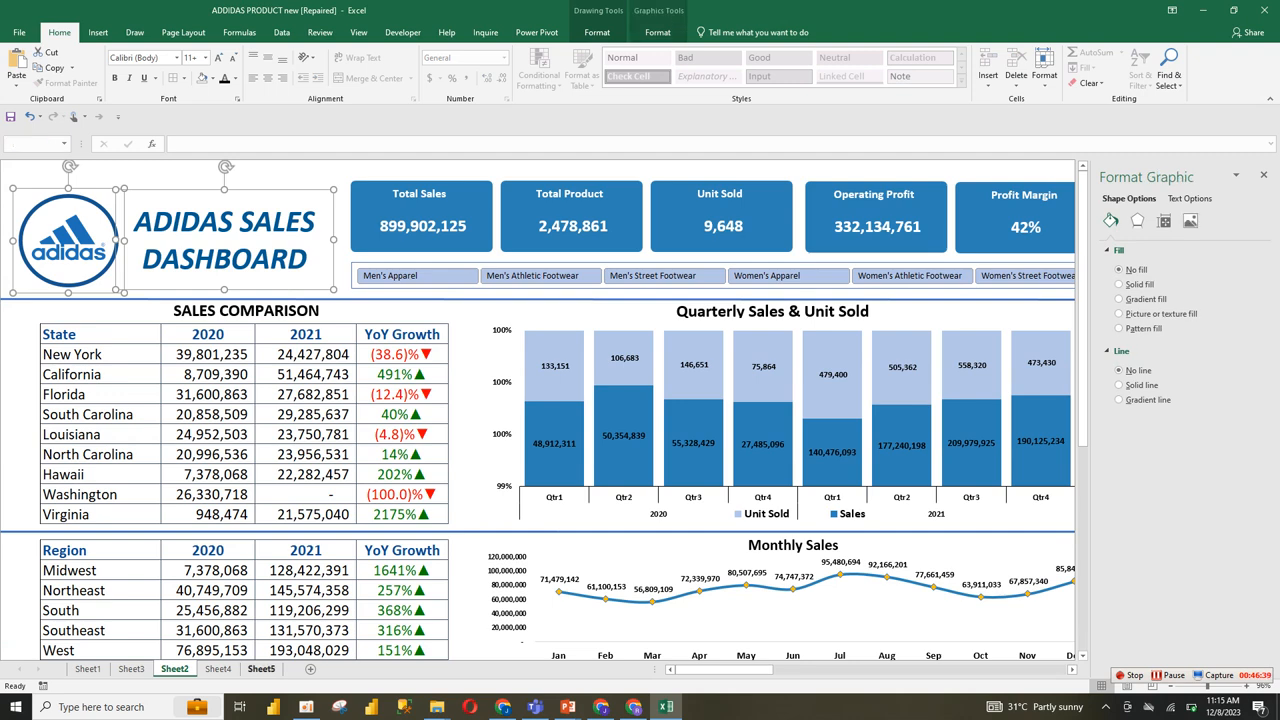
pyautogui.click(261, 669)
pyautogui.click(218, 669)
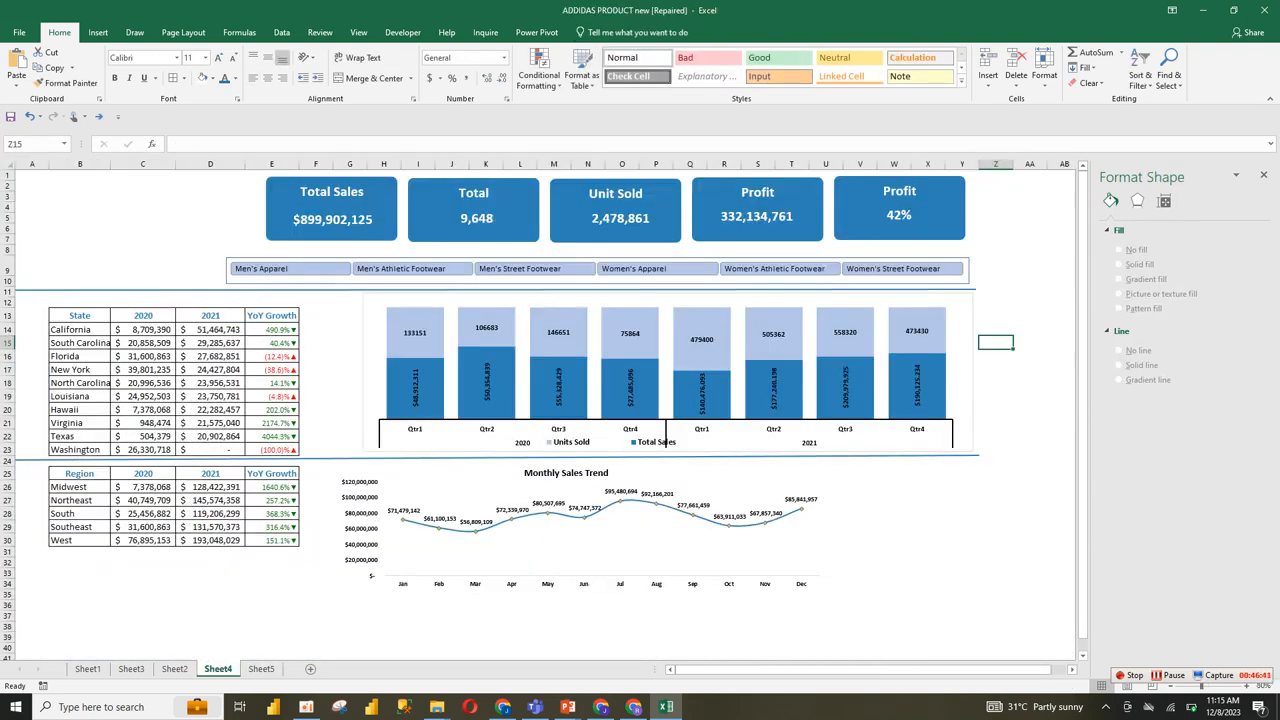
pyautogui.hotkey('ctrl', 'v')
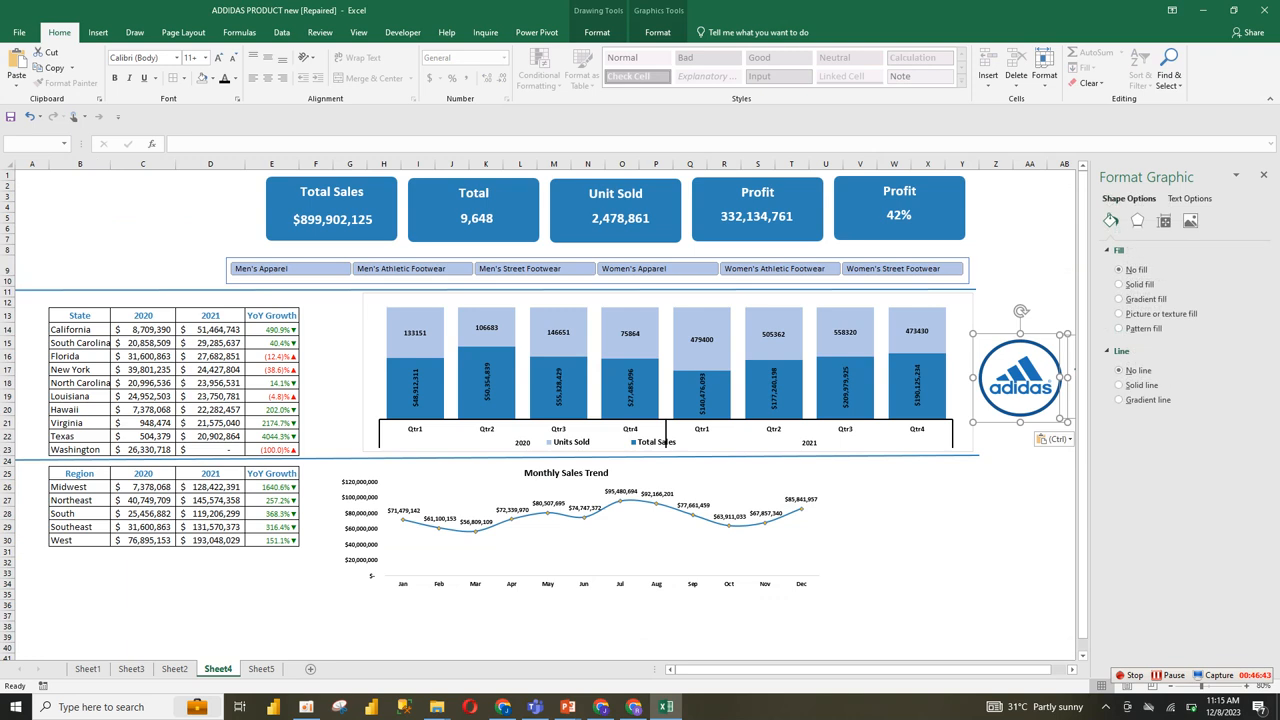
pyautogui.moveTo(1020, 378); pyautogui.dragTo(56, 234)
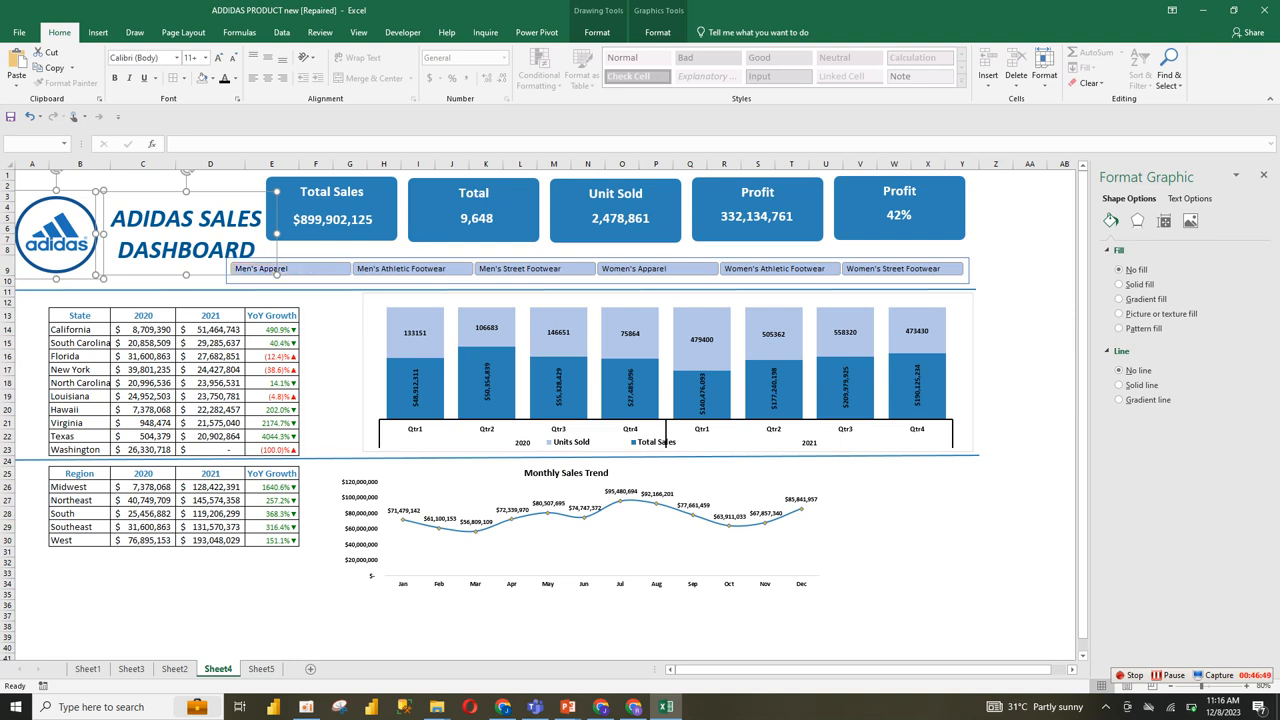
# Step: Narrow the dashboard title's text box to clear the KPI cards, and move the Adidas logo up to the sheet's top edge
pyautogui.click(226, 218)
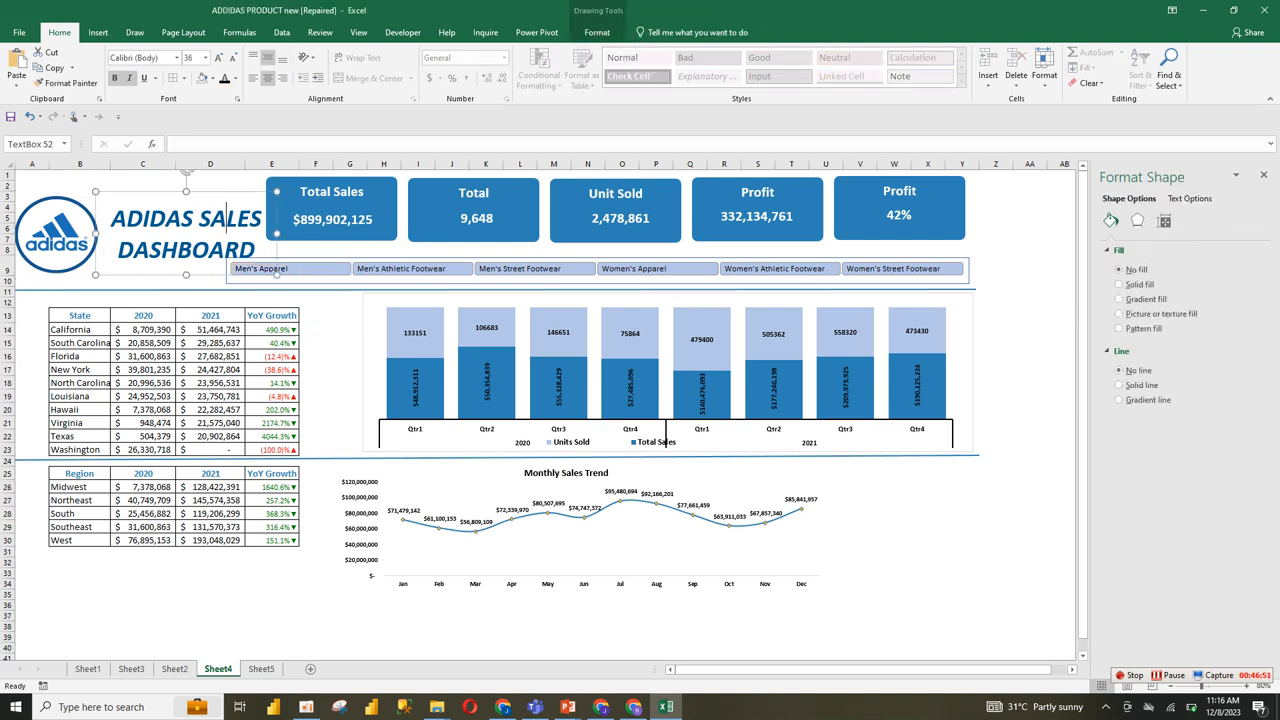
pyautogui.moveTo(276, 233); pyautogui.dragTo(230, 233)
pyautogui.click(57, 236)
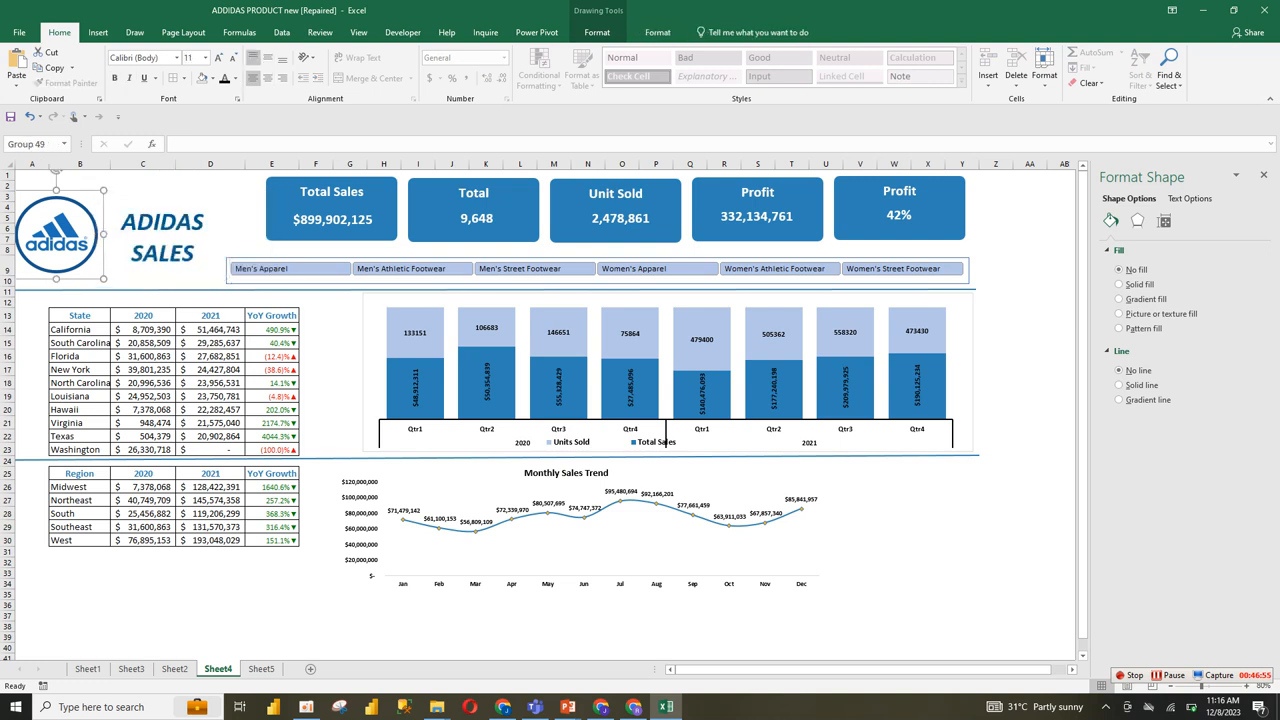
pyautogui.moveTo(57, 236); pyautogui.dragTo(58, 211)
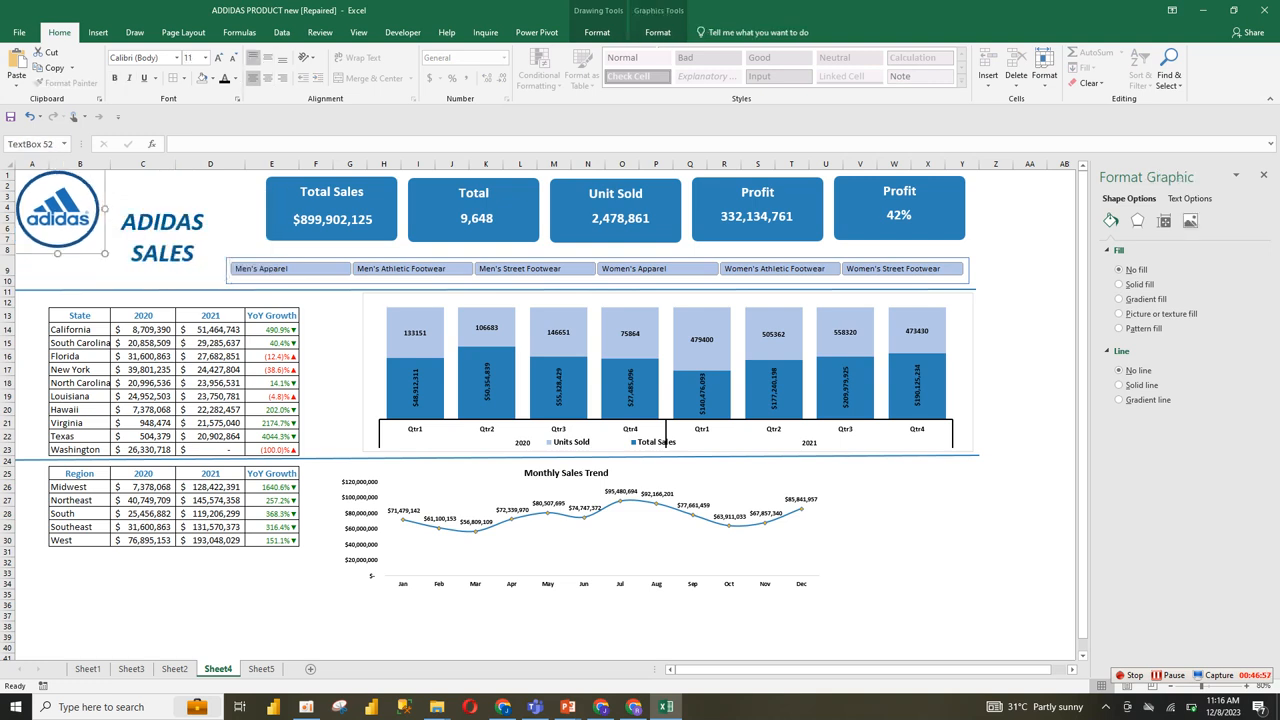
# Step: Widen the title text box to fit ADIDAS SALES DASHBOARD on two lines, and shorten the slicer from its left side to make room
pyautogui.click(163, 220)
pyautogui.moveTo(229, 236); pyautogui.dragTo(243, 237)
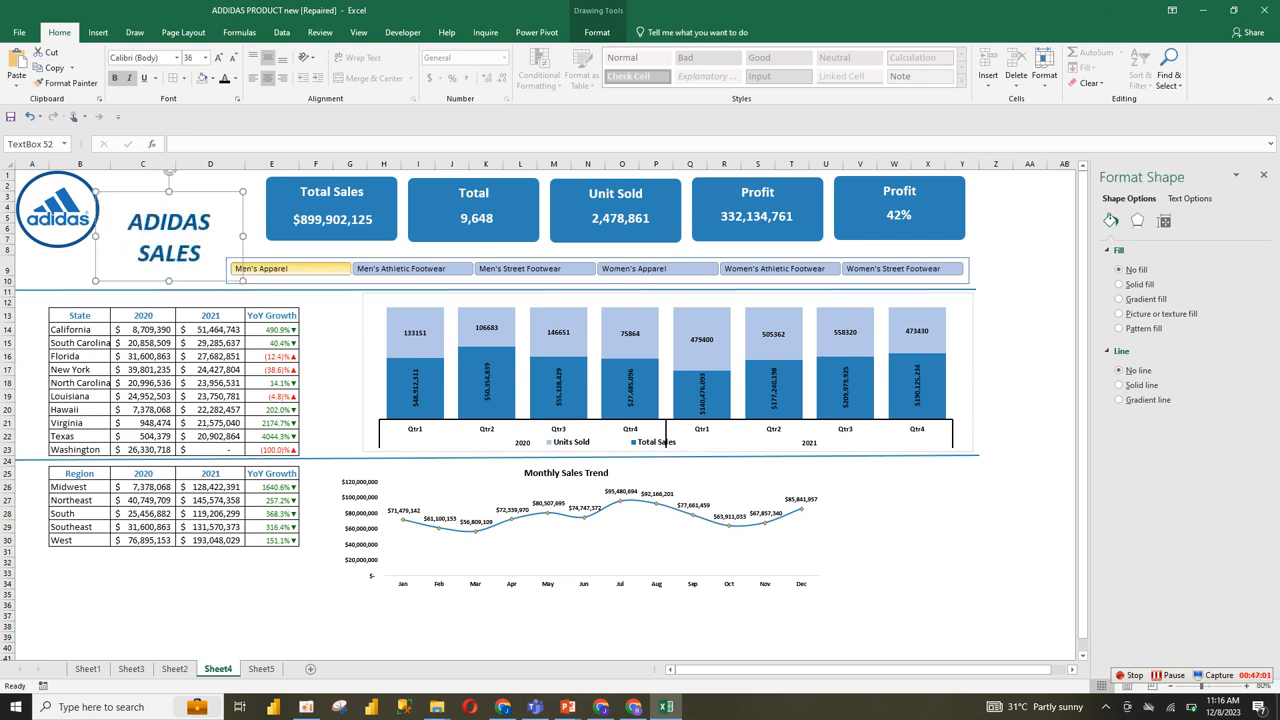
pyautogui.click(236, 268)
pyautogui.moveTo(227, 270); pyautogui.dragTo(270, 287)
pyautogui.click(177, 221)
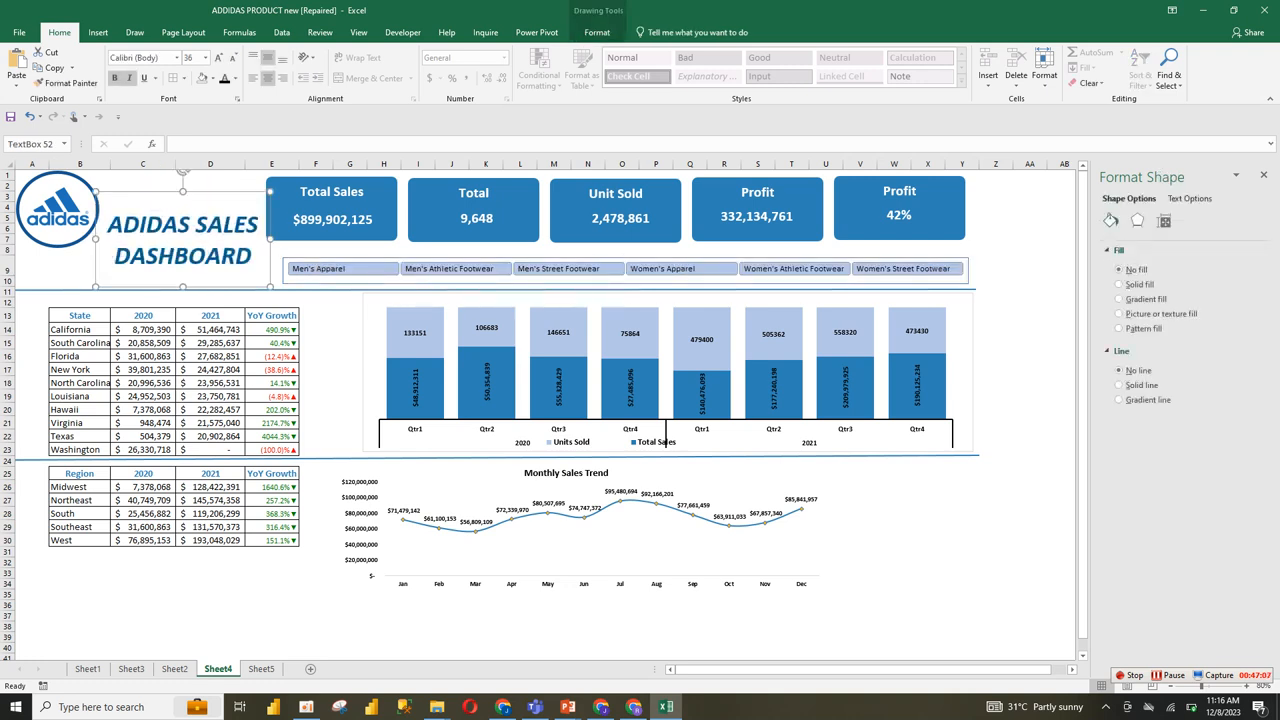
pyautogui.click(316, 343)
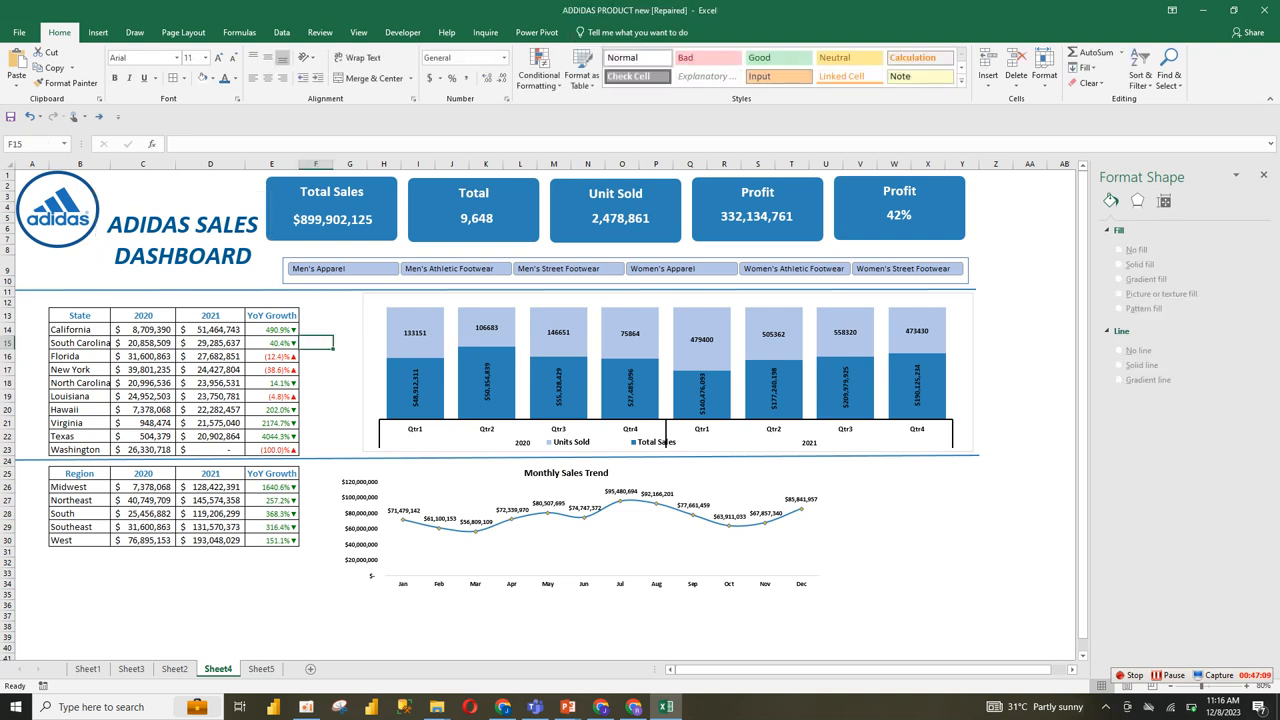
# Step: Fill the empty cells beside the dashboard, from Z1 to CN202, with the light gray theme color
pyautogui.click(996, 487)
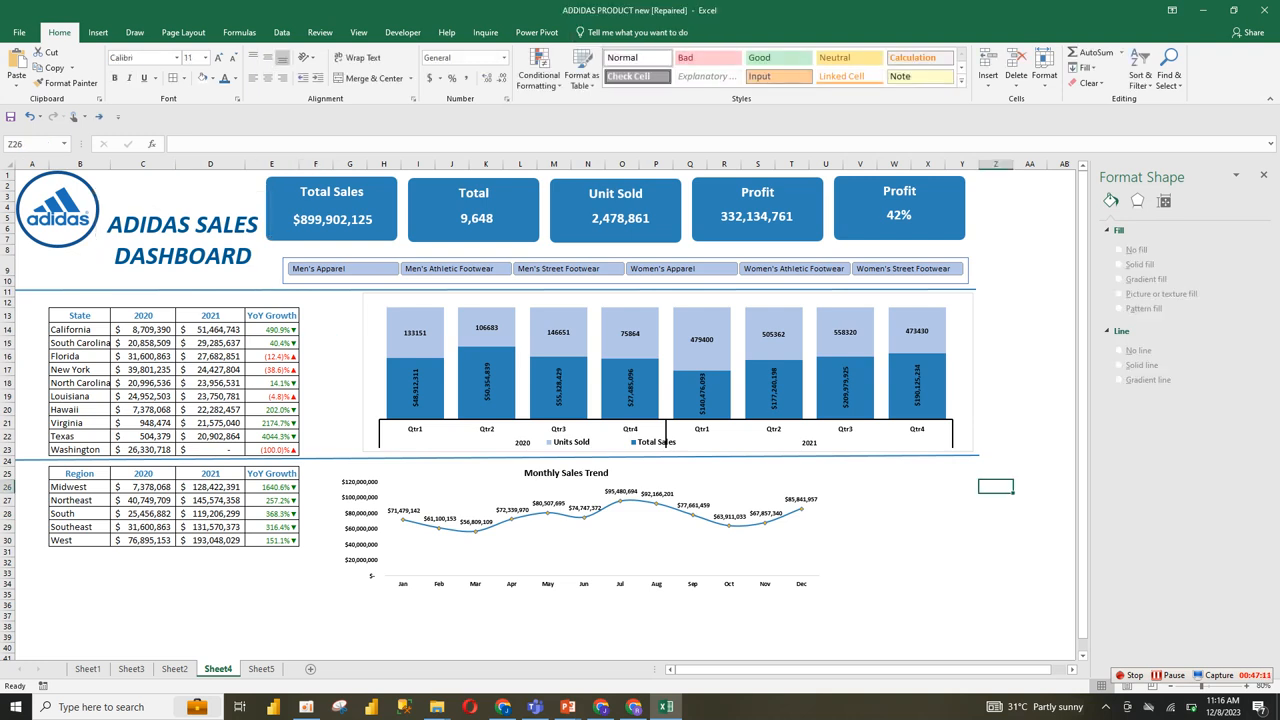
pyautogui.click(1030, 330)
pyautogui.click(996, 175)
pyautogui.moveTo(996, 181); pyautogui.dragTo(1036, 648)
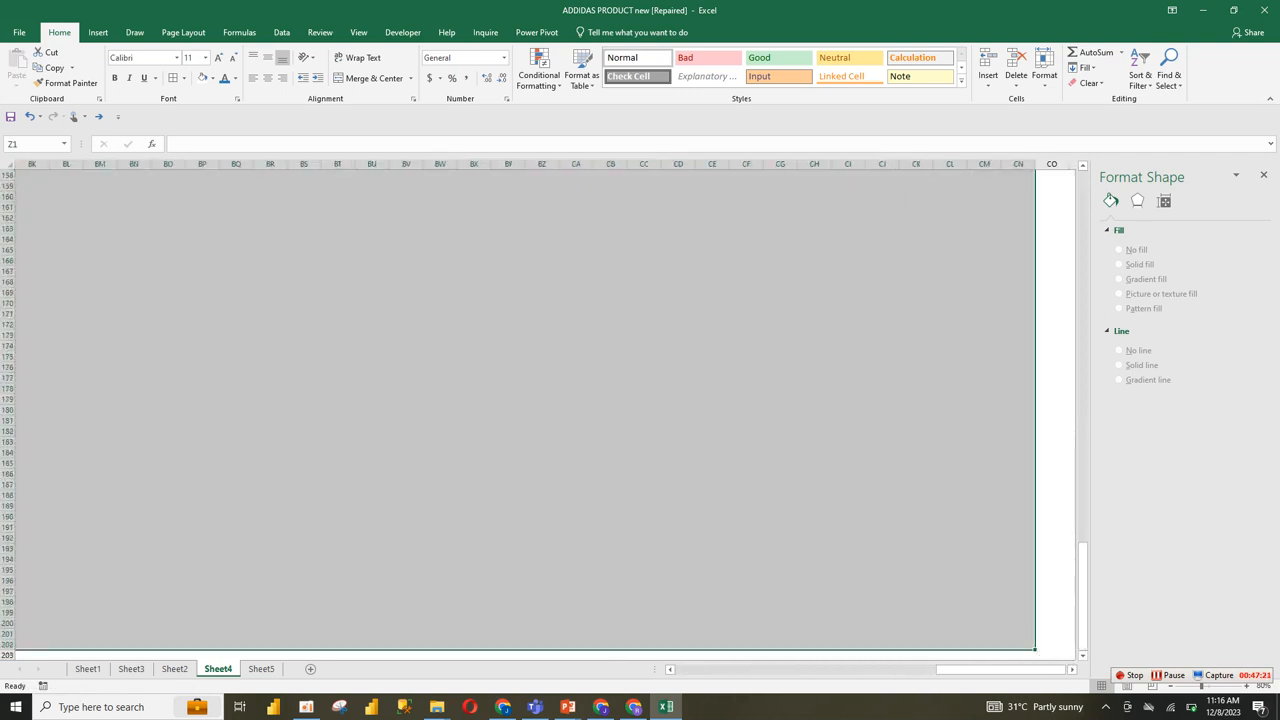
pyautogui.click(212, 78)
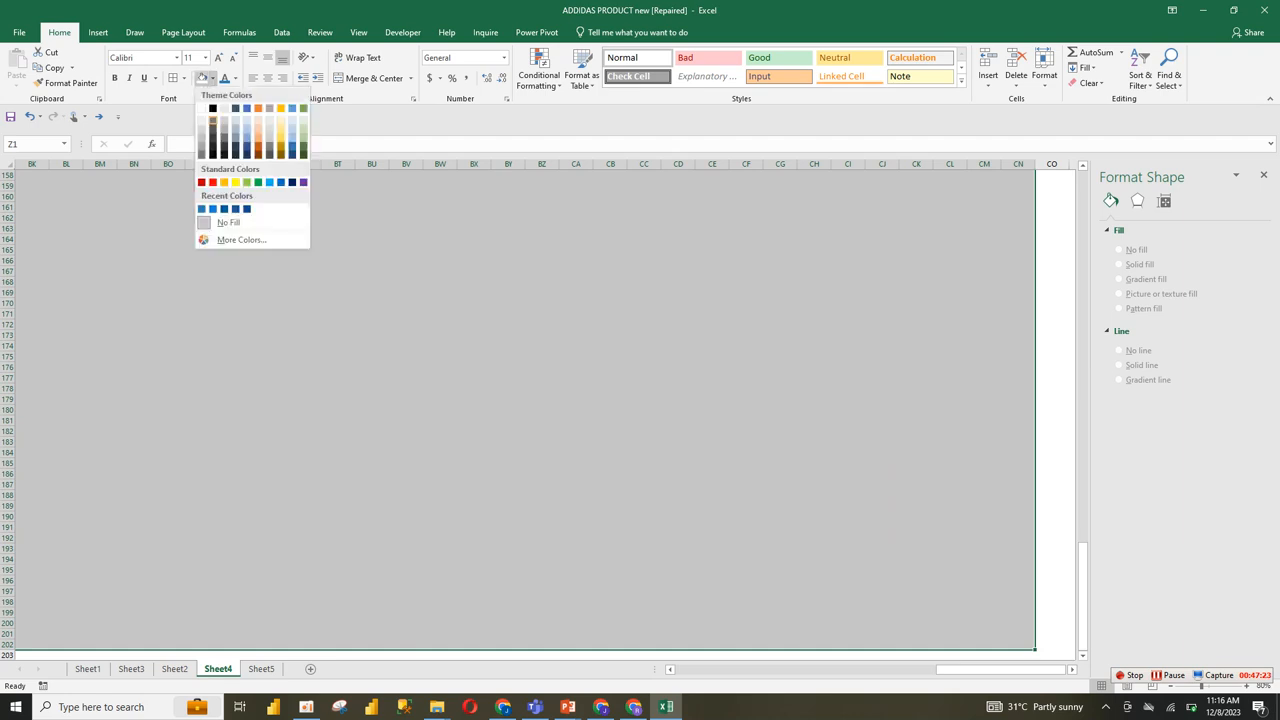
pyautogui.click(224, 108)
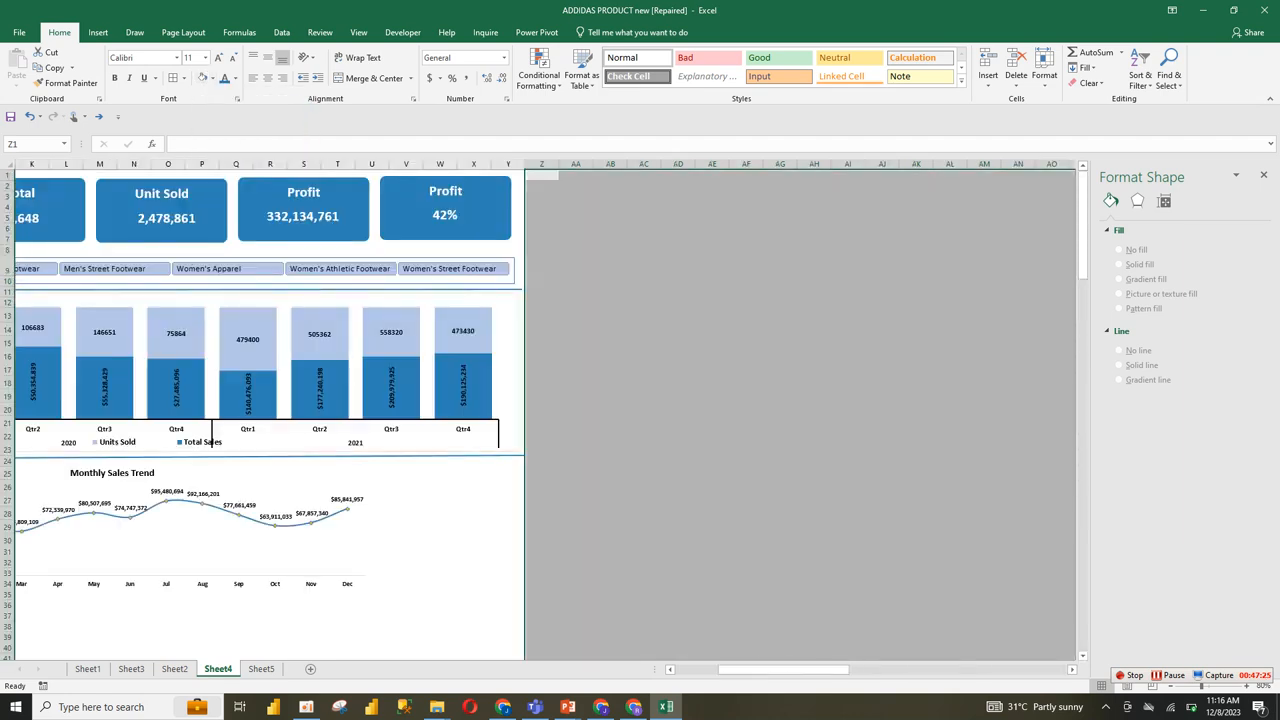
pyautogui.moveTo(771, 670); pyautogui.dragTo(727, 670)
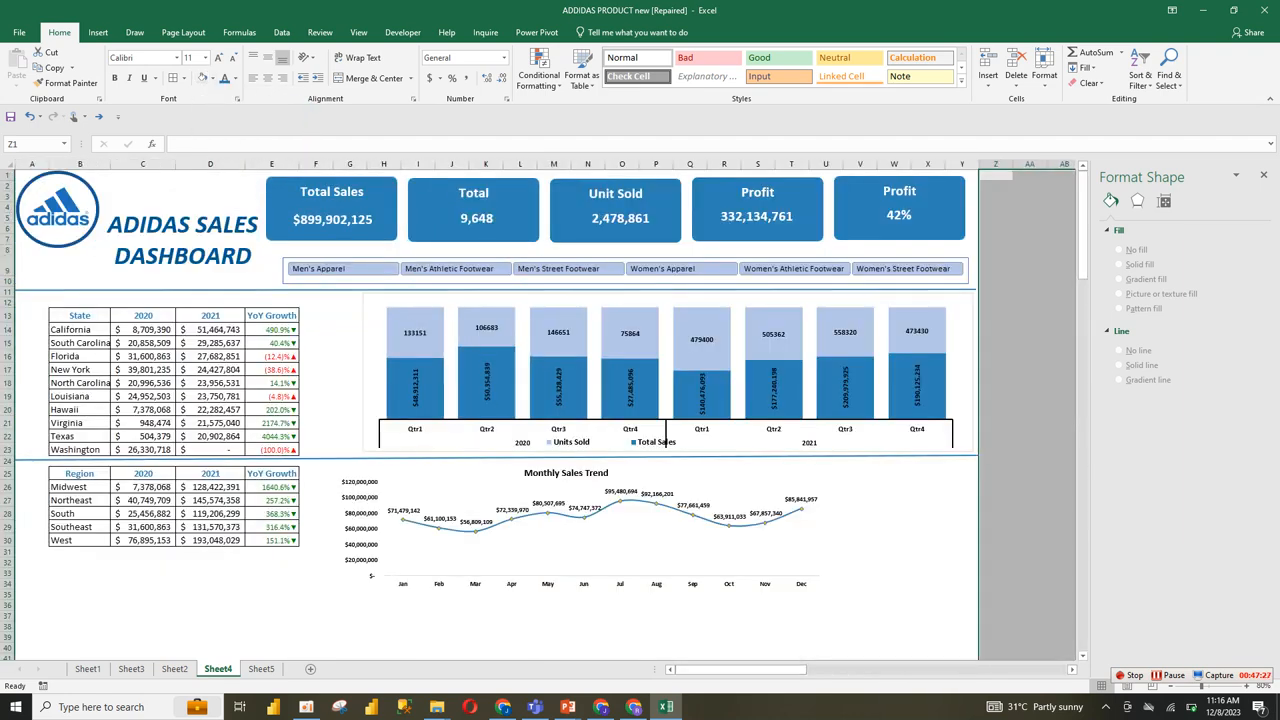
# Step: Fill the empty cells below the dashboard, from A36 to Y202, with the same light gray
pyautogui.moveTo(32, 573); pyautogui.dragTo(964, 495)
pyautogui.click(820, 374)
pyautogui.moveTo(1082, 332); pyautogui.dragTo(1082, 246)
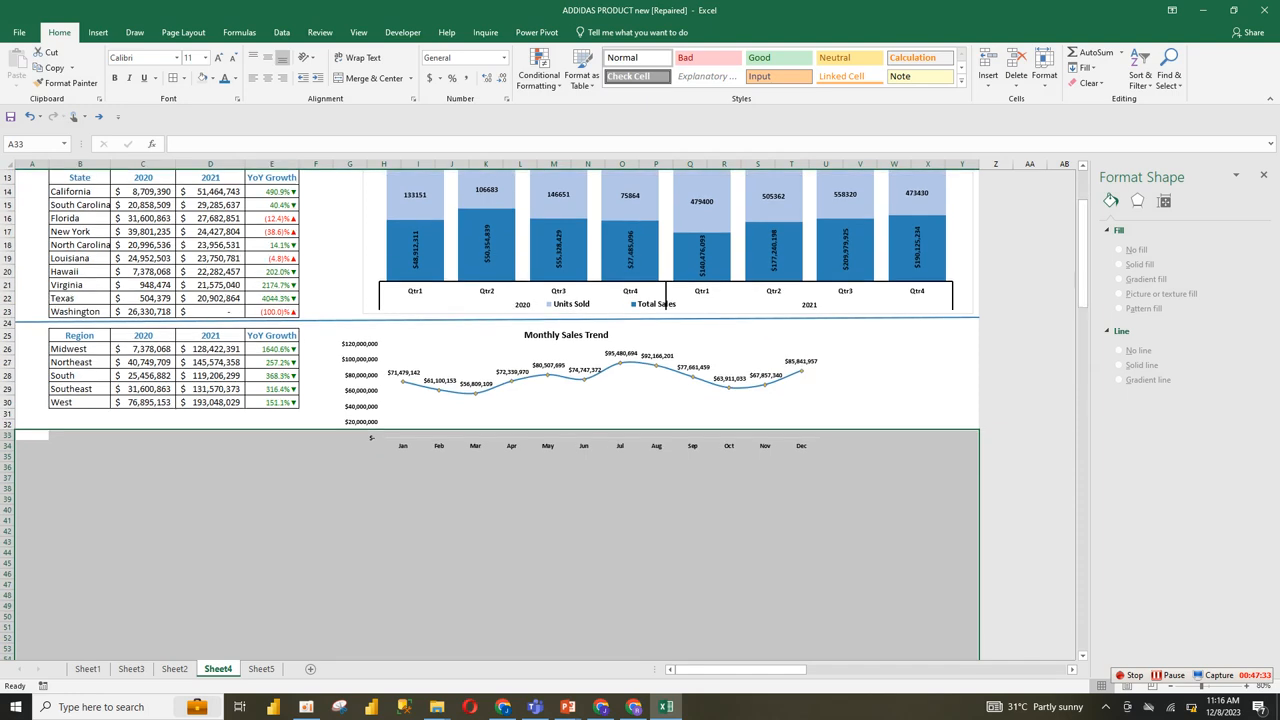
pyautogui.moveTo(32, 467); pyautogui.dragTo(975, 662)
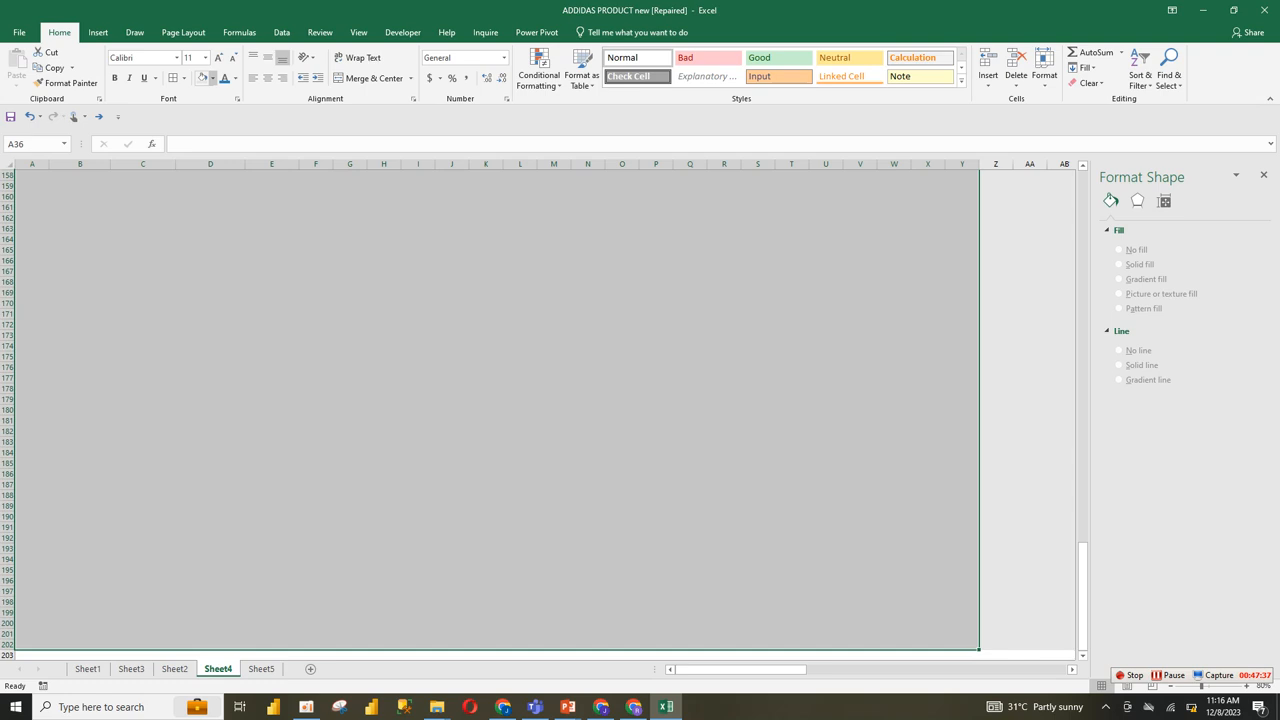
pyautogui.click(202, 78)
pyautogui.moveTo(1083, 286); pyautogui.dragTo(1083, 238)
pyautogui.click(1062, 342)
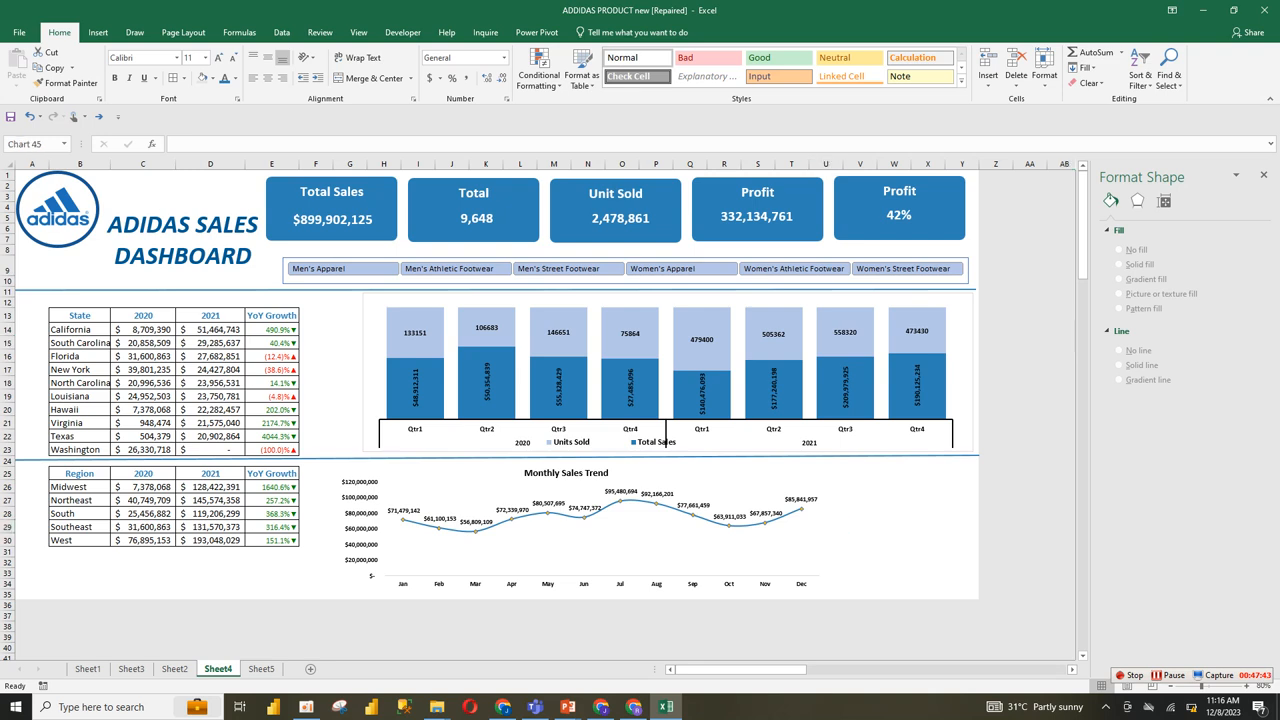
# Step: Widen the Monthly Sales Trend chart to about the quarterly chart's right edge, and pull its left edge in clear of the region table
pyautogui.click(812, 527)
pyautogui.moveTo(820, 527); pyautogui.dragTo(962, 527)
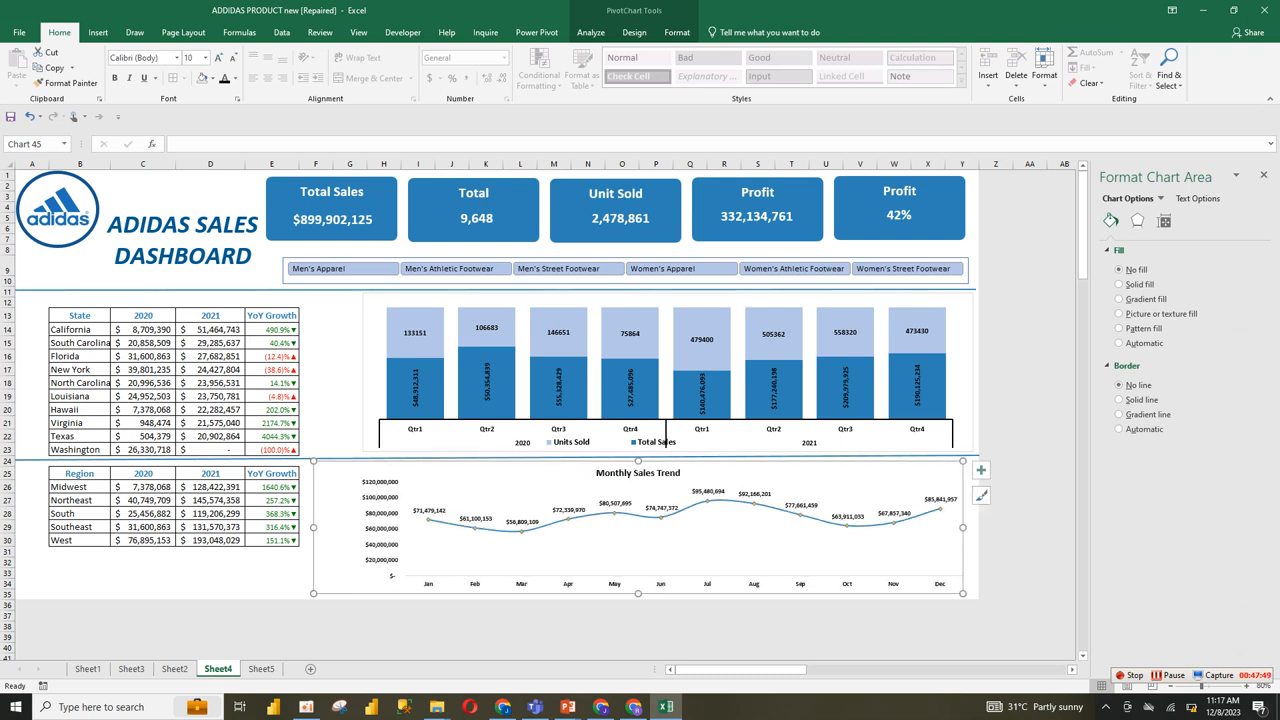
pyautogui.moveTo(314, 527); pyautogui.dragTo(338, 527)
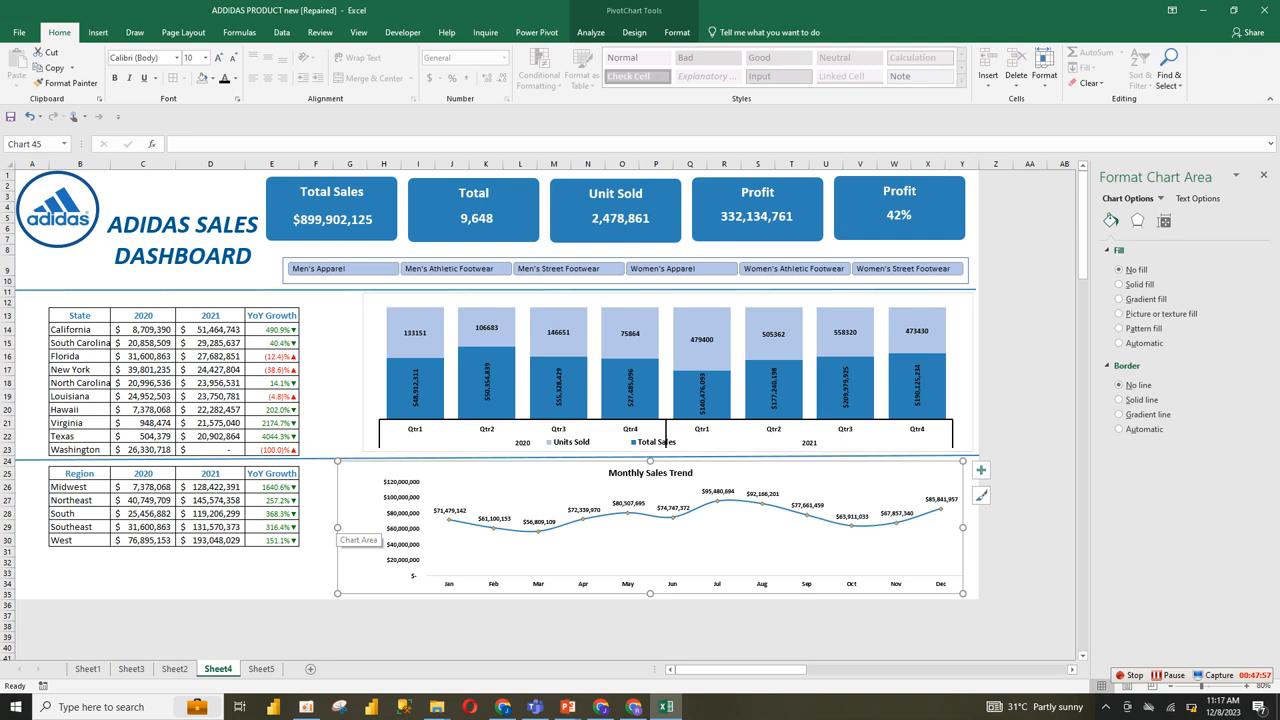
# Step: Test the Product slicer by filtering for Men's Apparel, Men's Athletic Footwear, Men's Street Footwear and Women's Apparel in turn
pyautogui.click(415, 333)
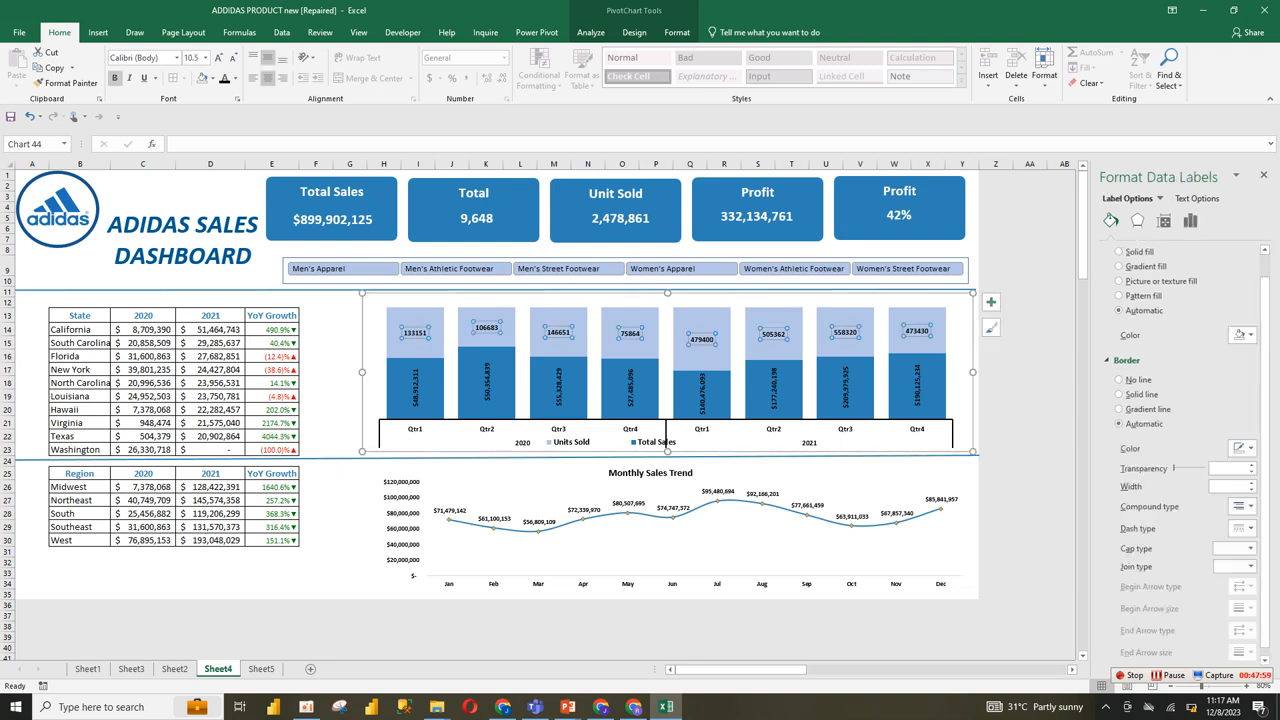
pyautogui.click(343, 269)
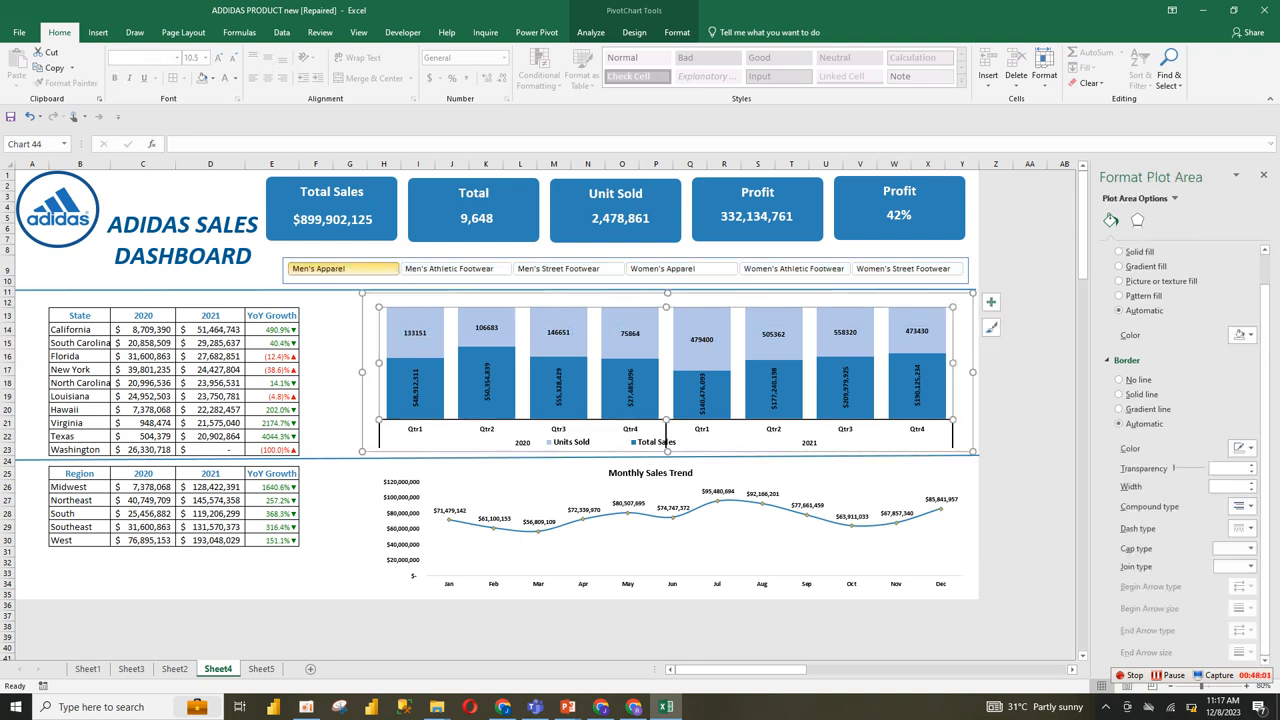
pyautogui.click(456, 269)
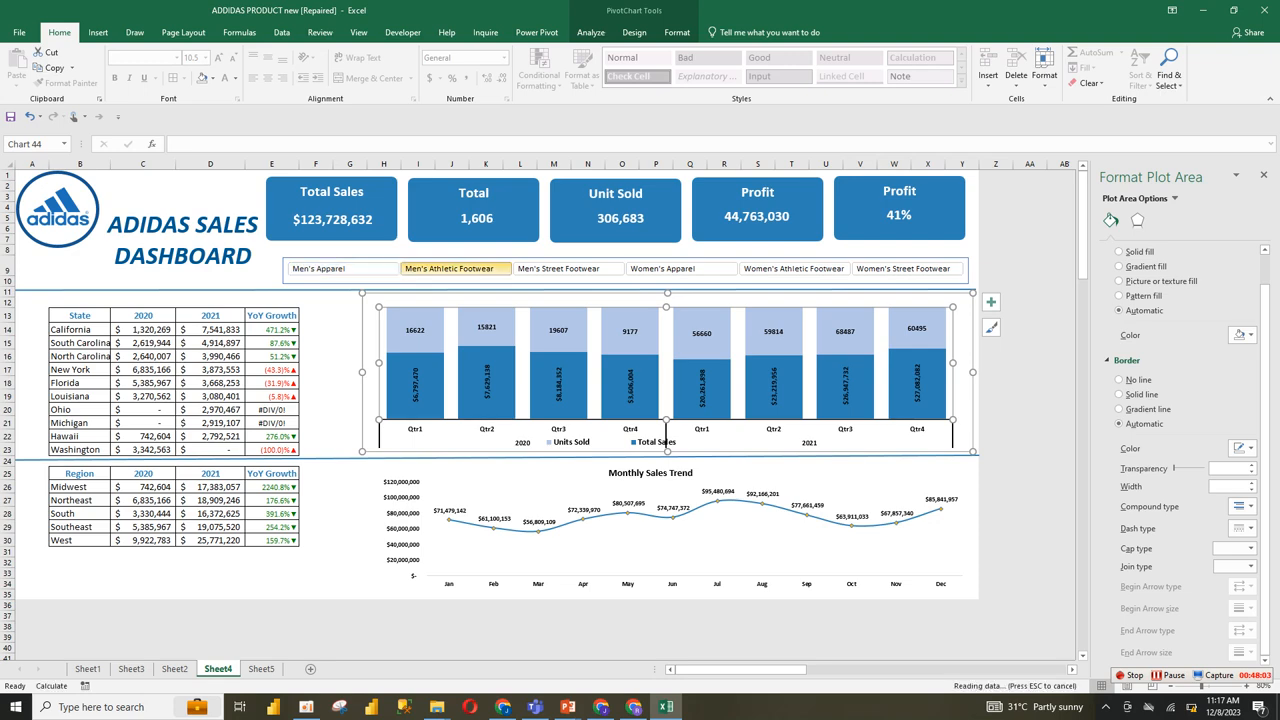
pyautogui.click(566, 269)
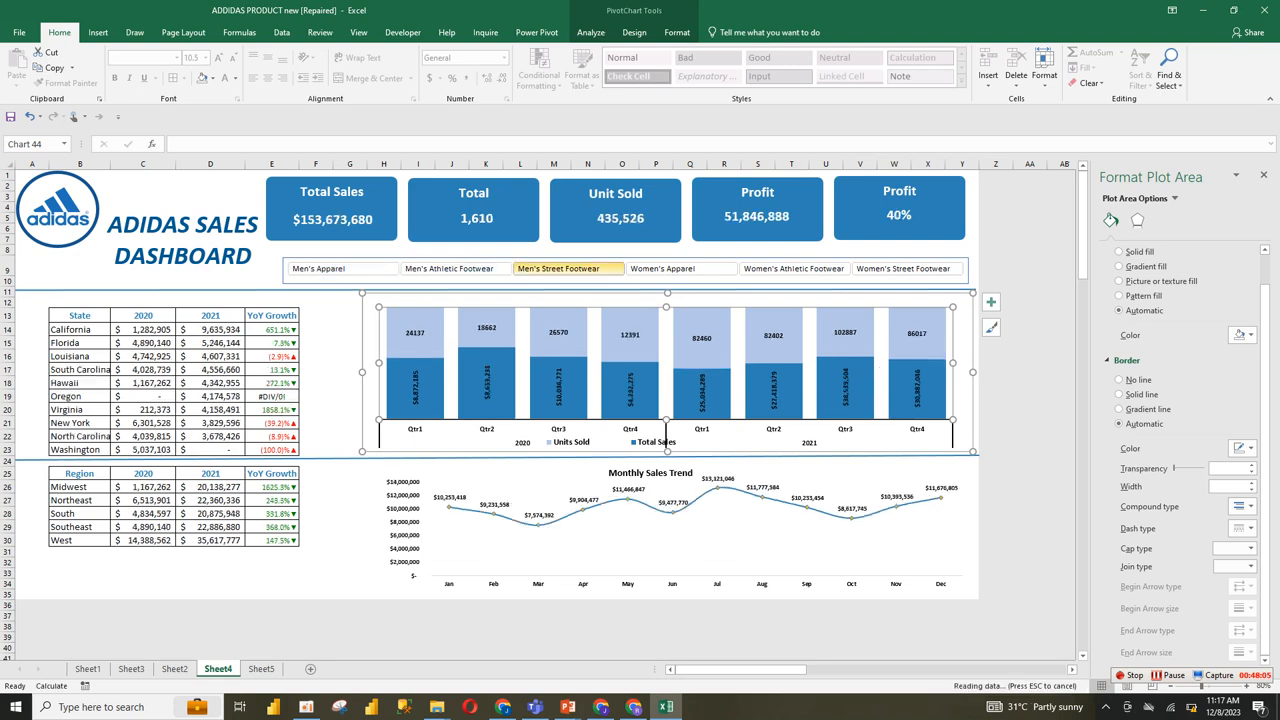
pyautogui.click(676, 269)
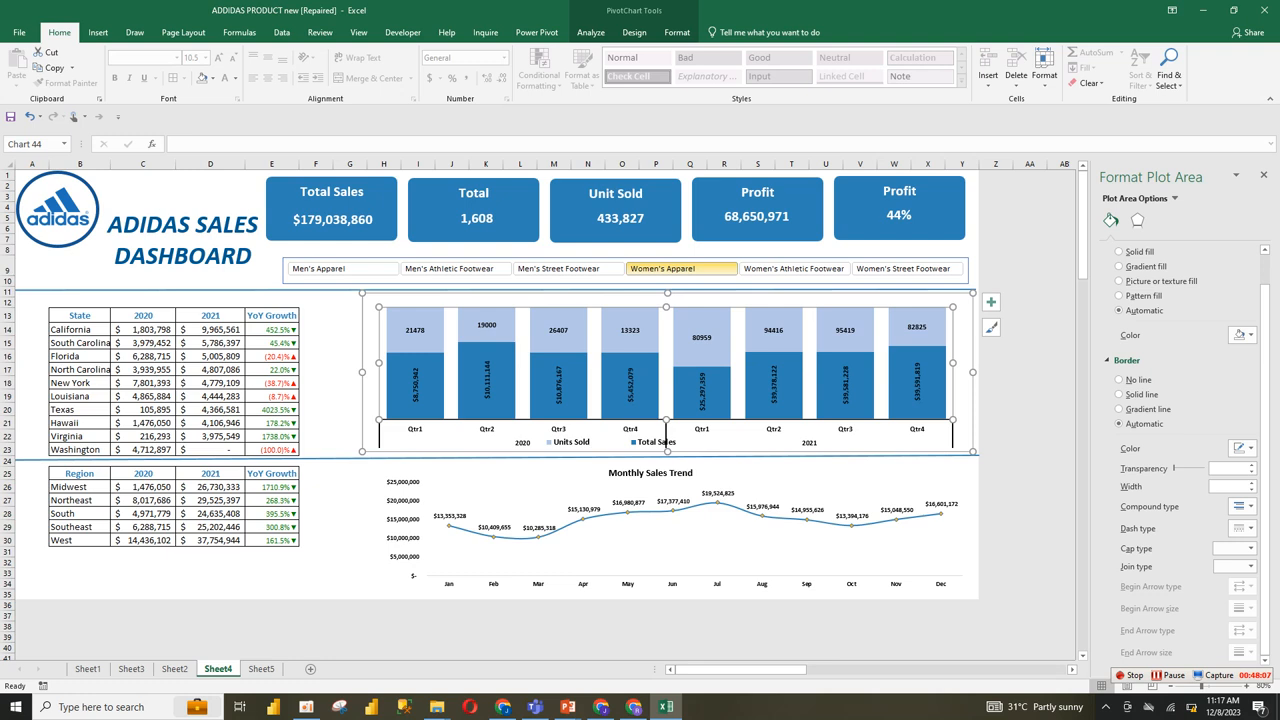
# Step: Clear the Product slicer's filter to show all products, and deselect the slicer
pyautogui.rightClick(690, 269)
pyautogui.click(688, 269)
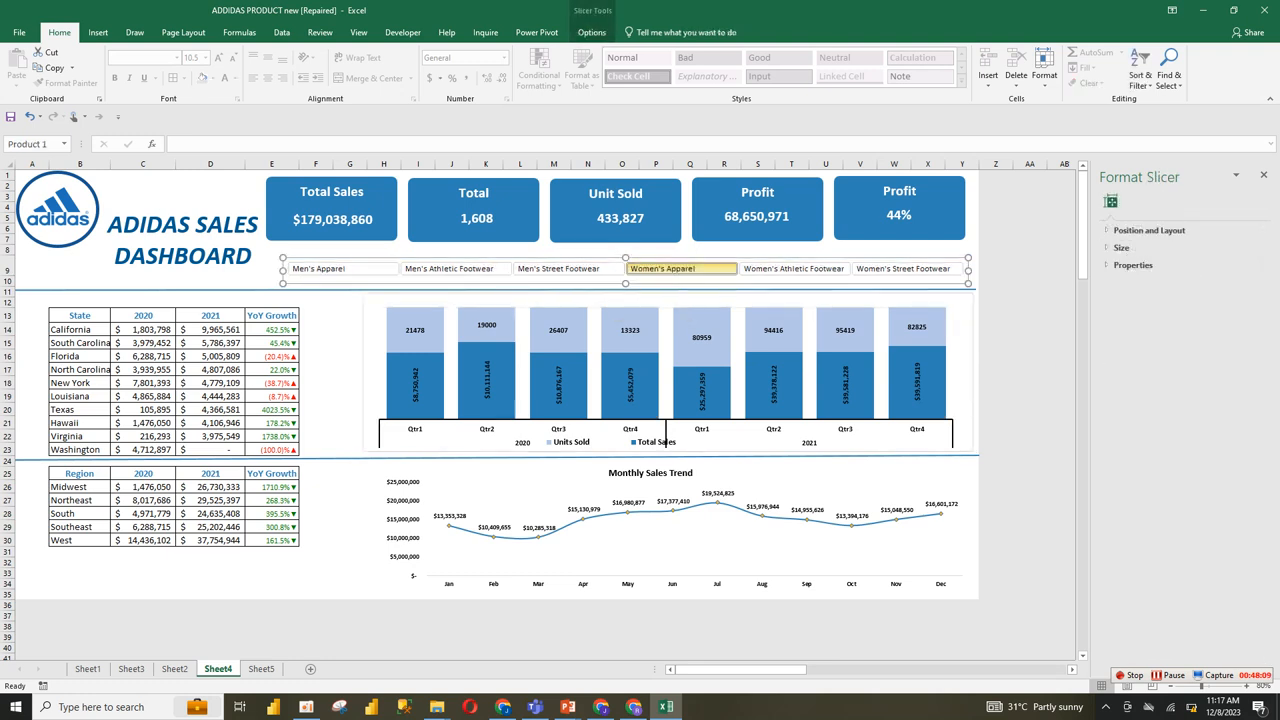
pyautogui.rightClick(720, 268)
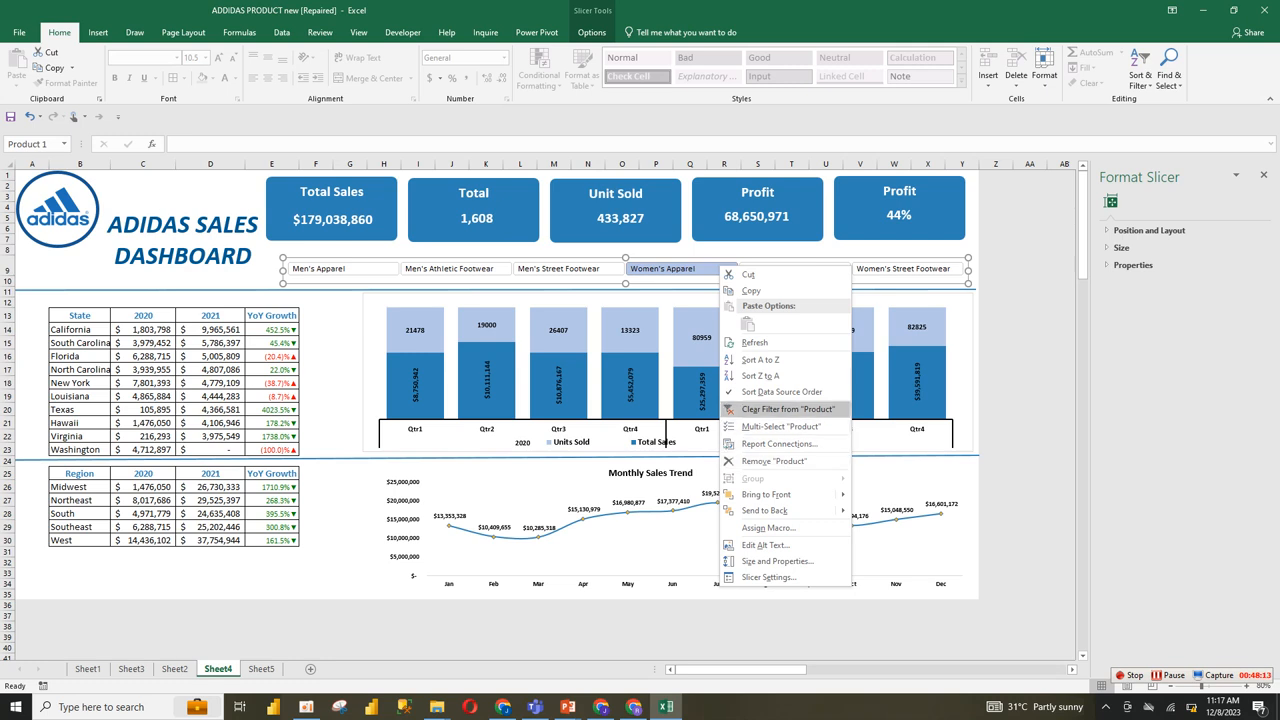
pyautogui.click(787, 409)
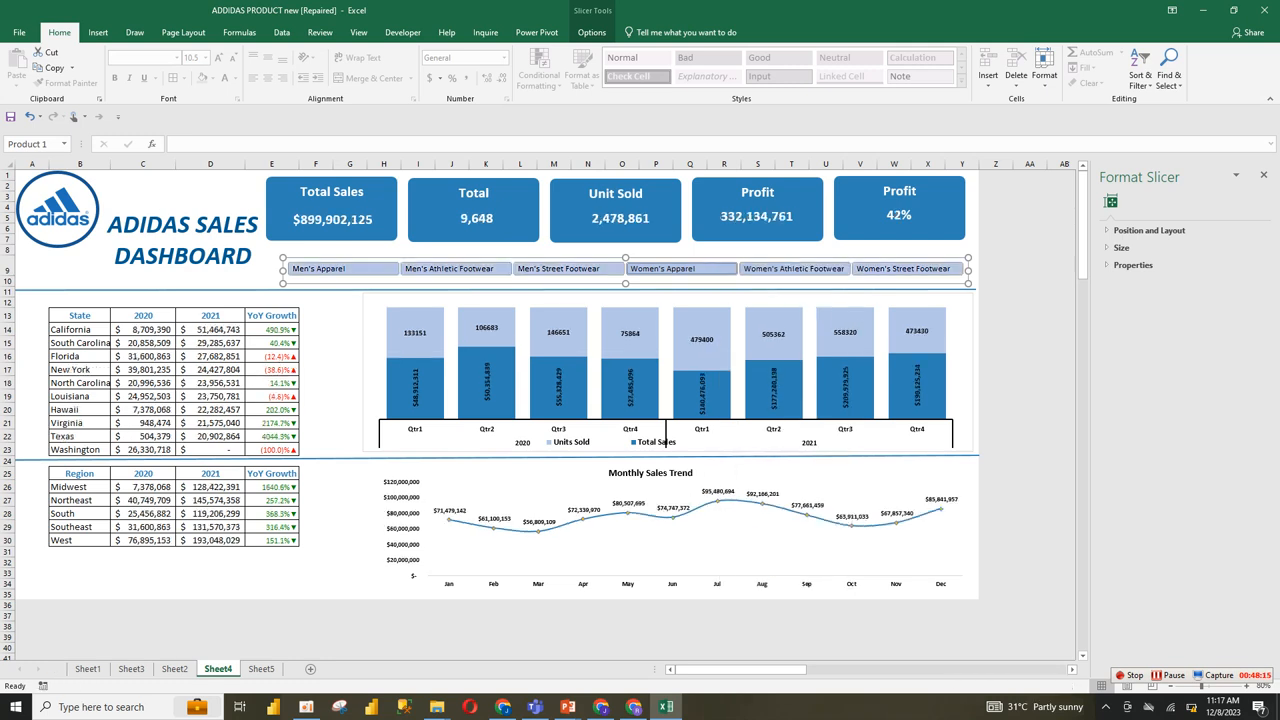
pyautogui.click(350, 343)
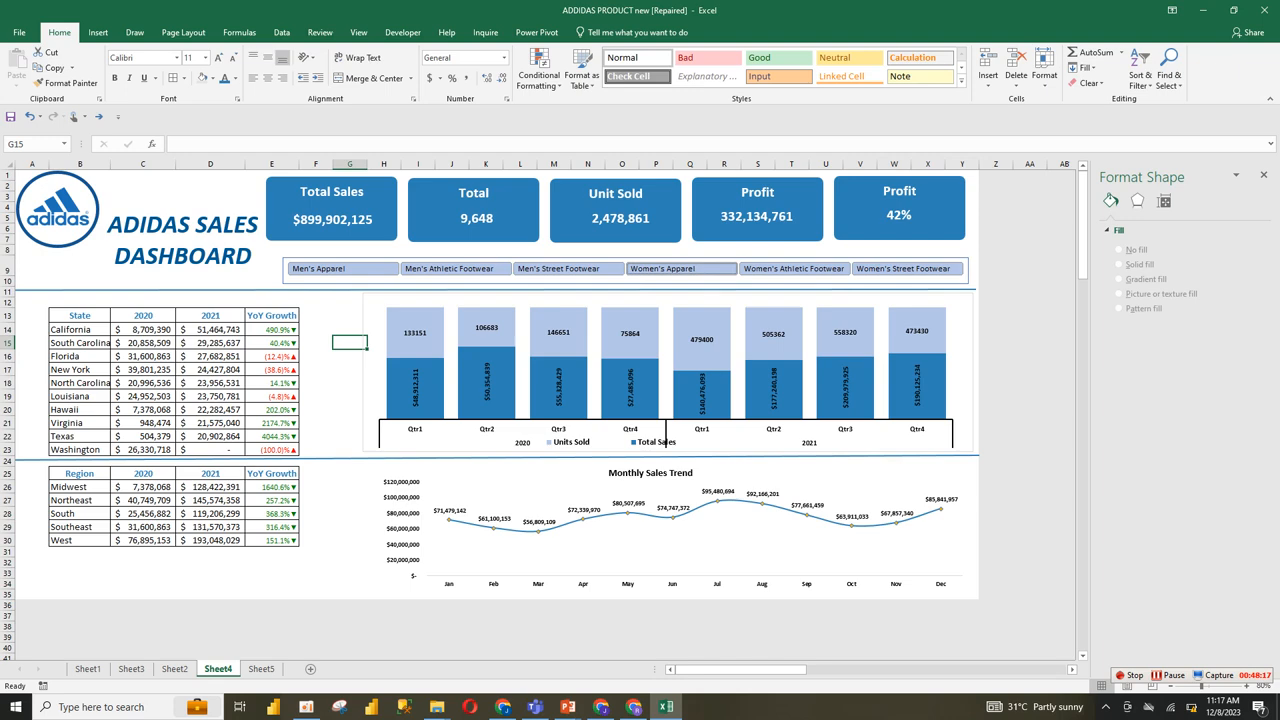
pyautogui.moveTo(1083, 240)
pyautogui.mouseDown()
pyautogui.moveTo(1083, 298)
pyautogui.moveTo(1083, 238)
pyautogui.mouseUp()
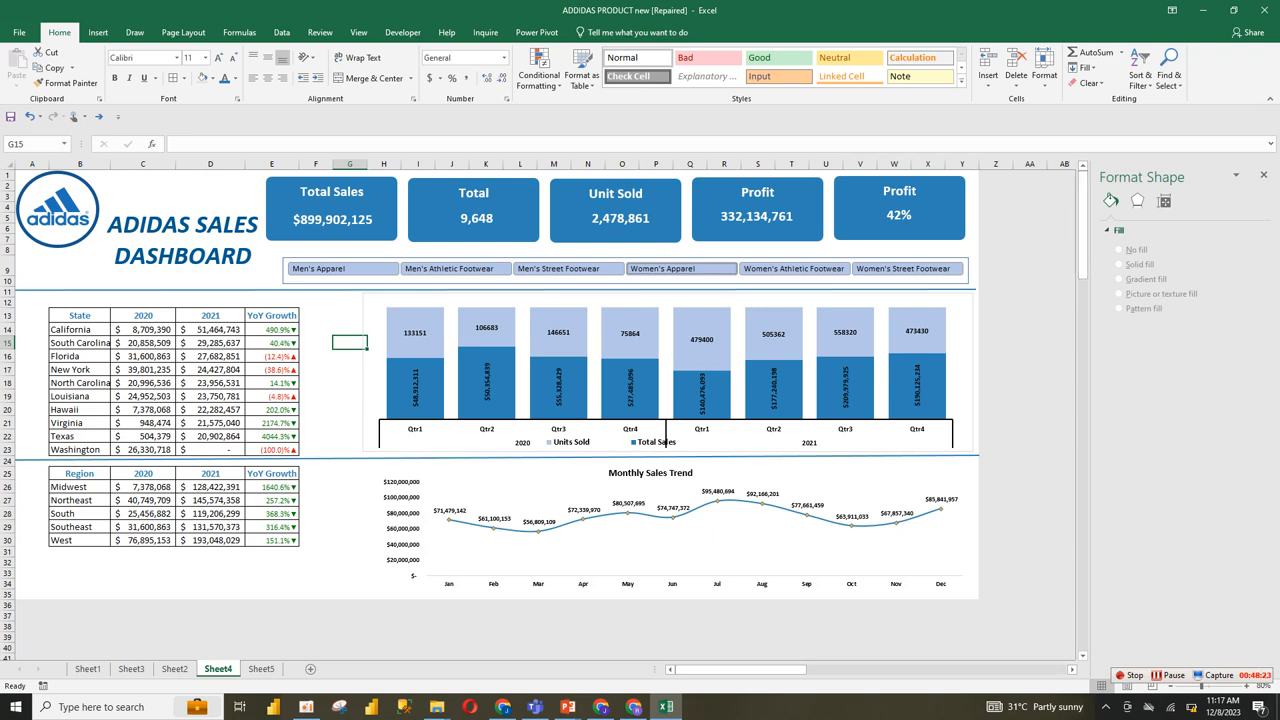